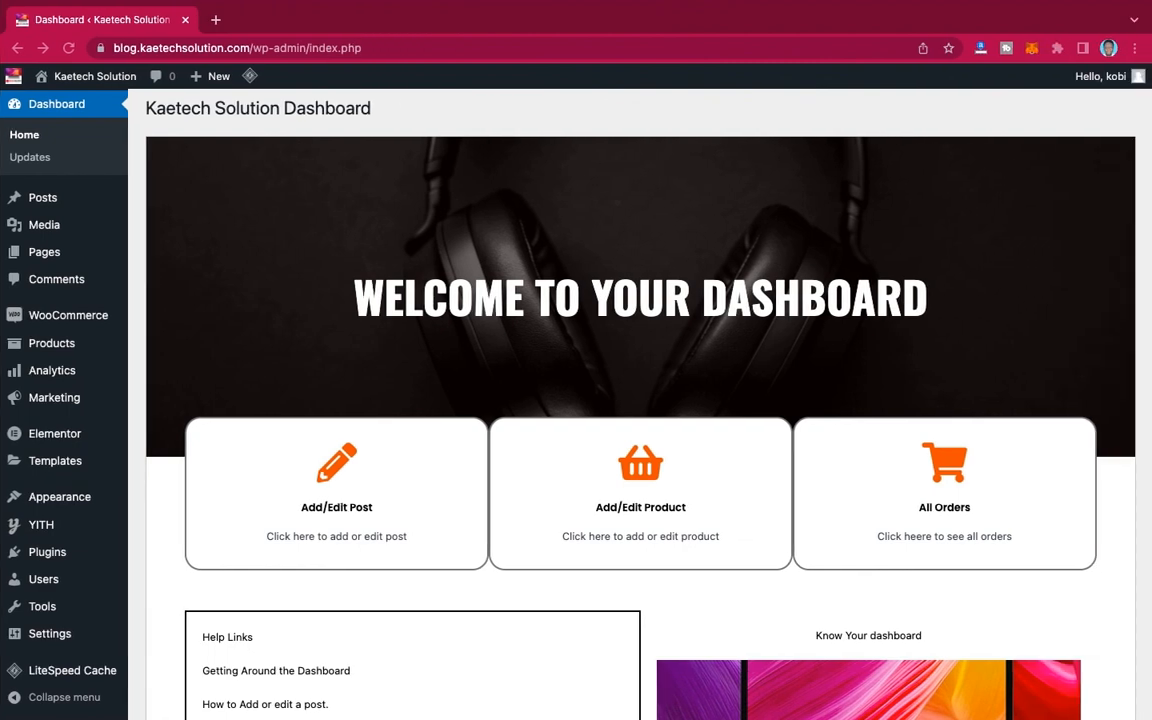
Step: Compare the customised Kaetech Solution dashboard with the default WordPress dashboard
scroll(728, 337, "down", 5)
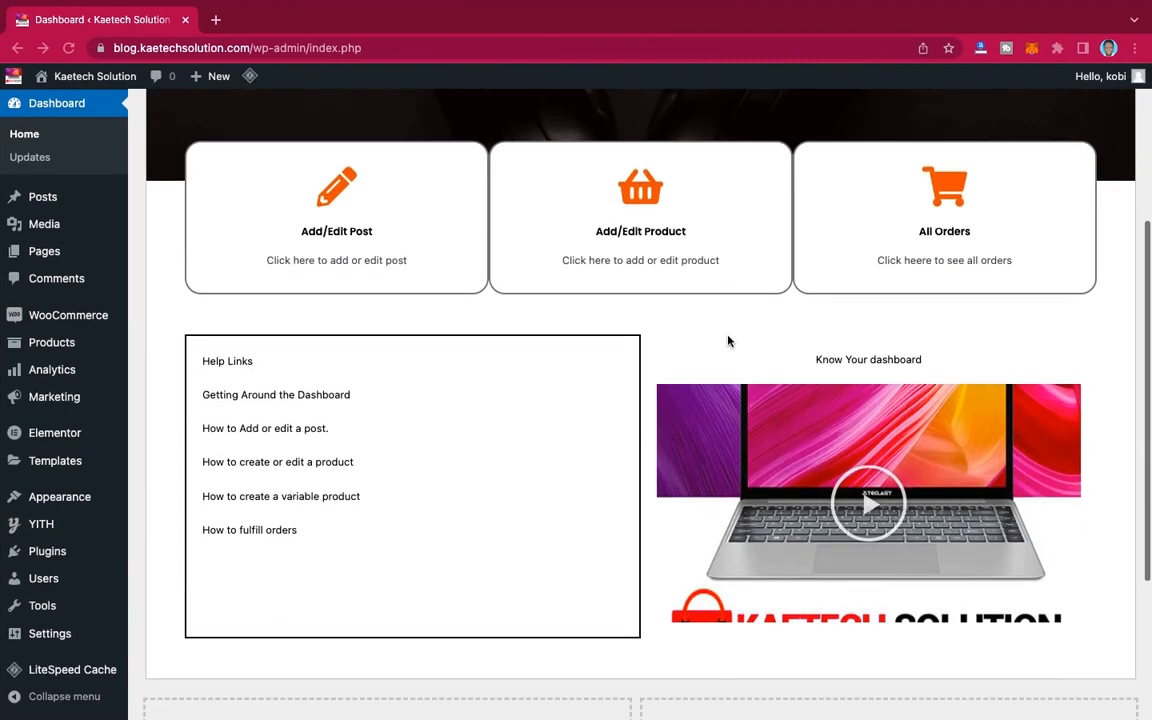
scroll(728, 340, "up", 2)
scroll(728, 341, "up", 2)
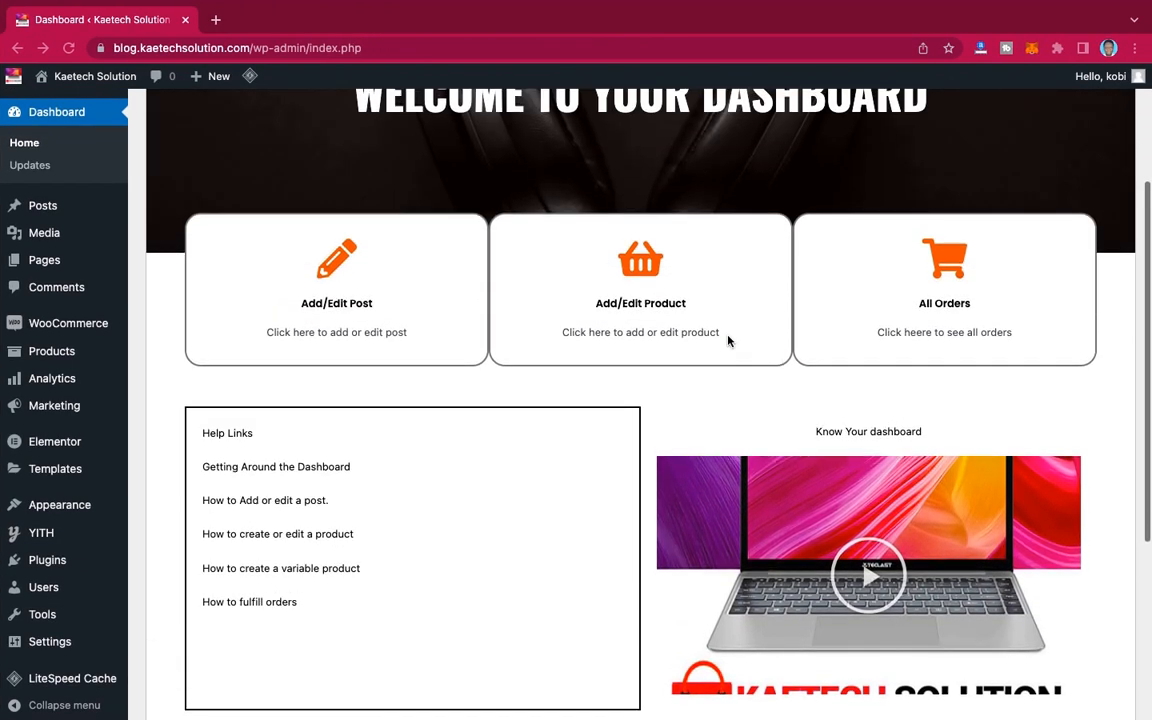
scroll(728, 341, "up", 5)
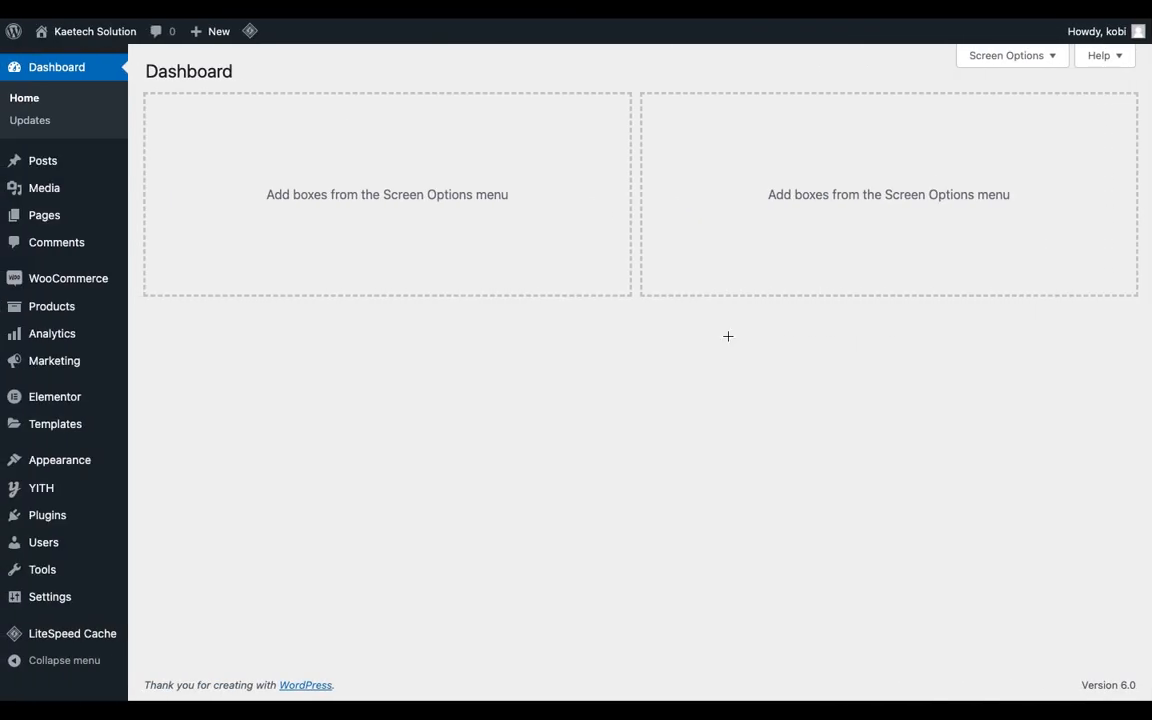
key("ctrl+Right")
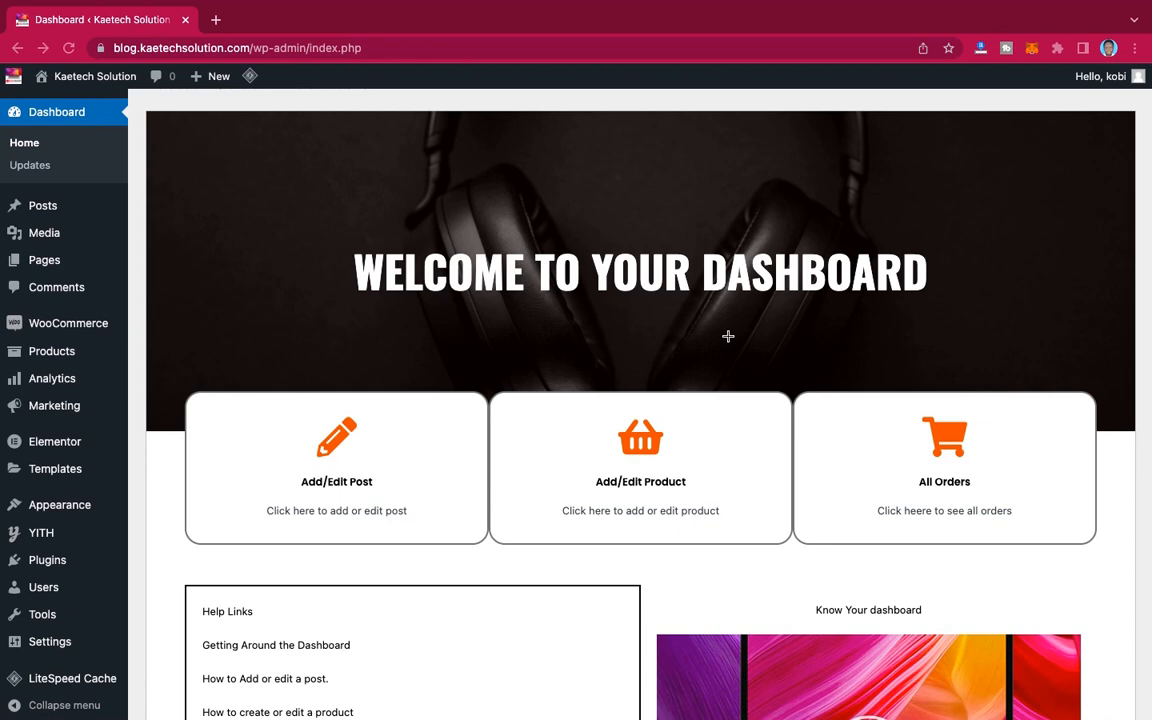
Step: Examine the customised dashboard's welcome banner and its Add/Edit Post, Add/Edit Product and All Orders cards
scroll(728, 336, "down", 5)
scroll(728, 336, "up", 2)
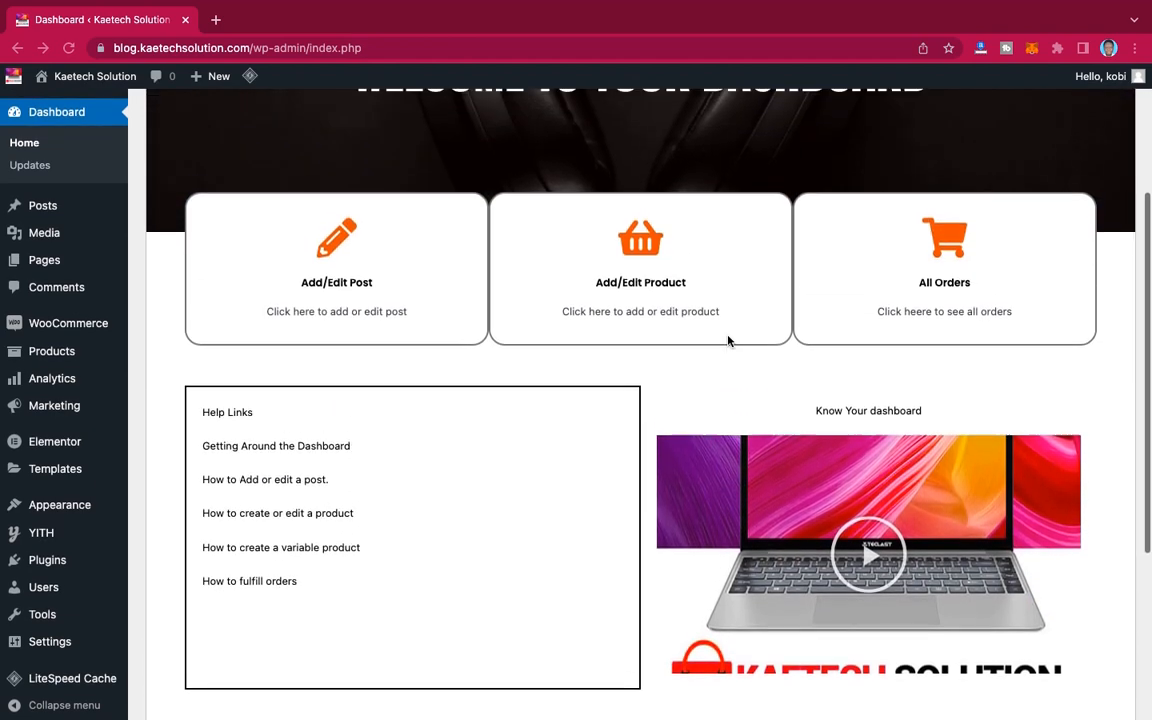
scroll(728, 341, "up", 2)
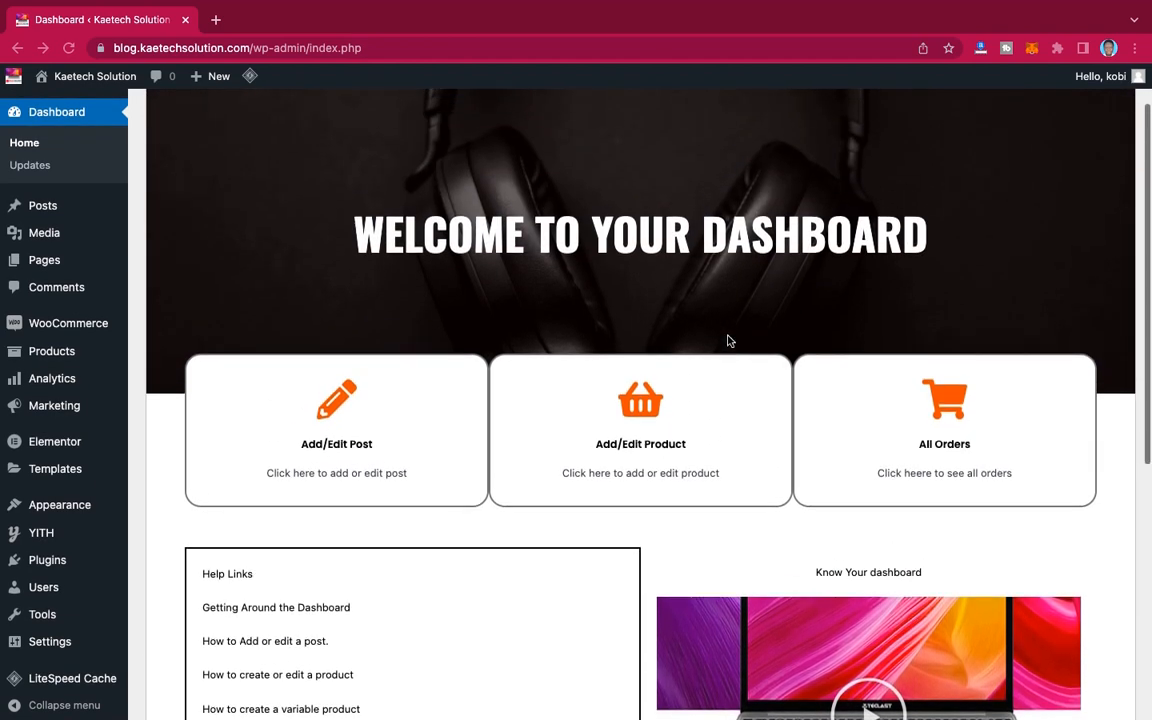
scroll(728, 341, "up", 1)
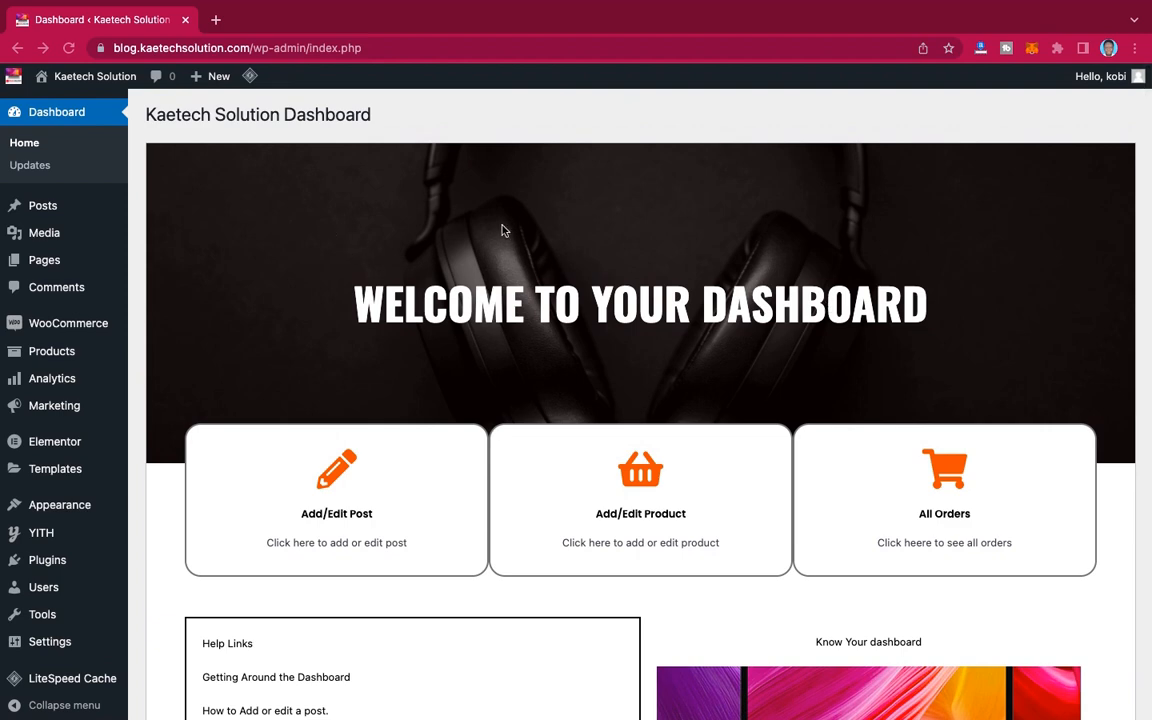
scroll(920, 420, "down", 3)
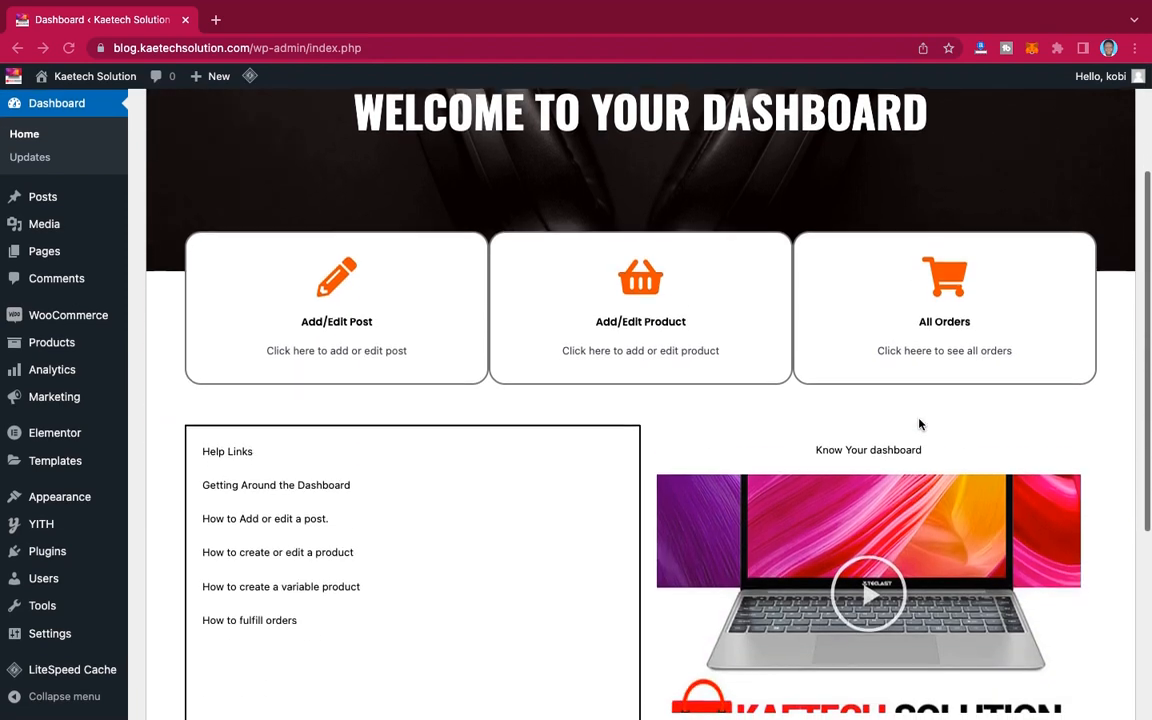
scroll(919, 424, "down", 3)
scroll(919, 424, "up", 2)
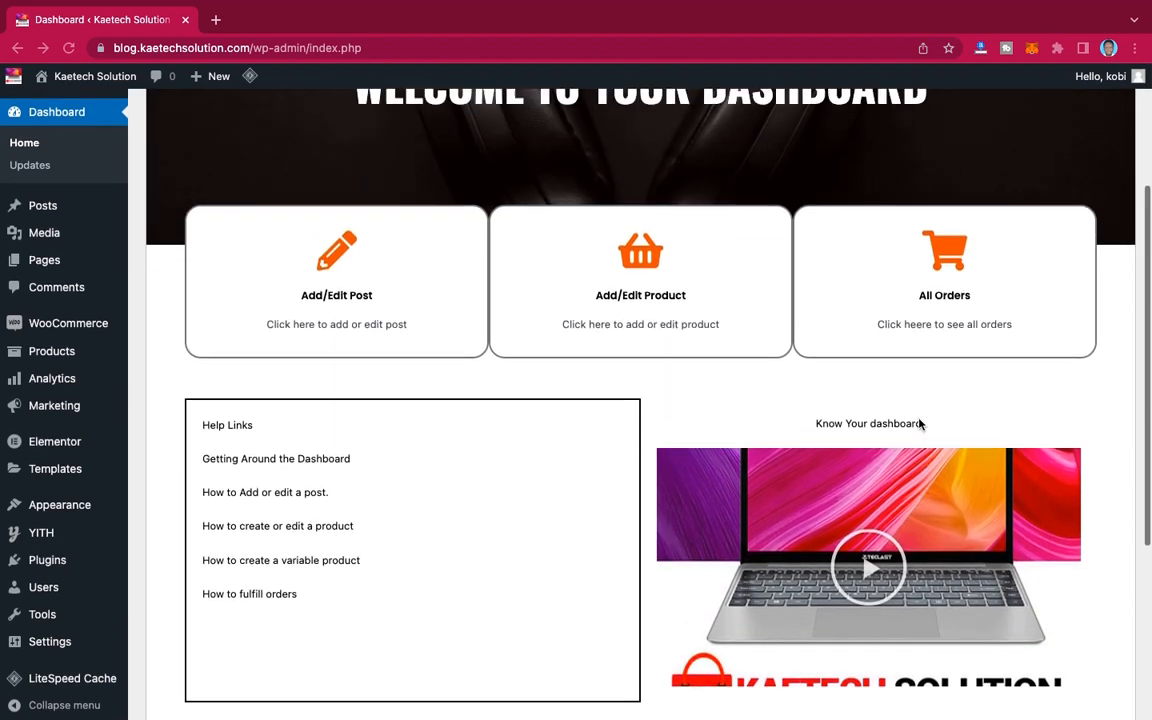
scroll(920, 424, "up", 2)
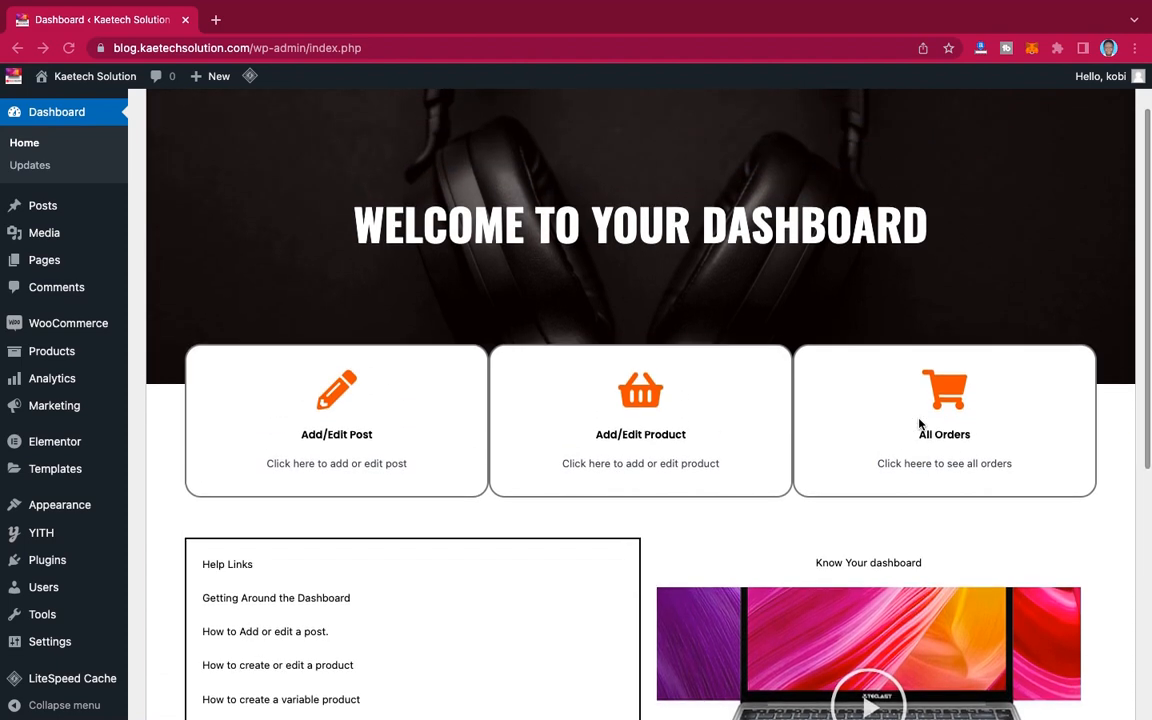
scroll(919, 424, "up", 1)
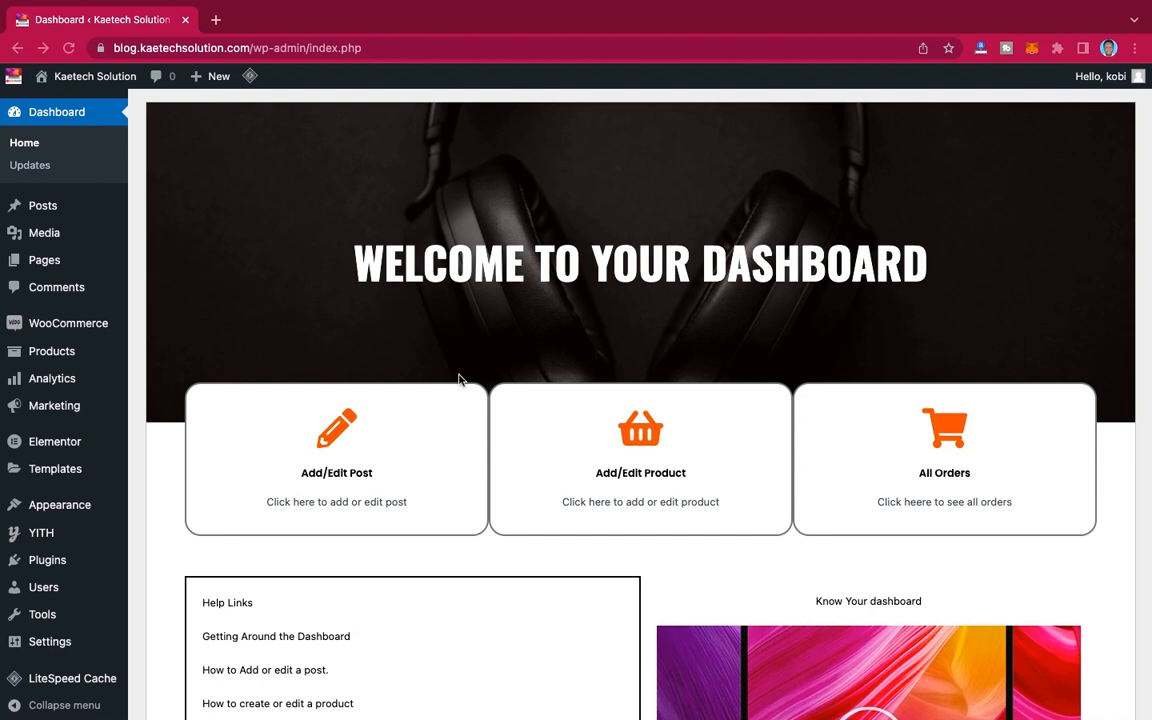
scroll(675, 366, "down", 3)
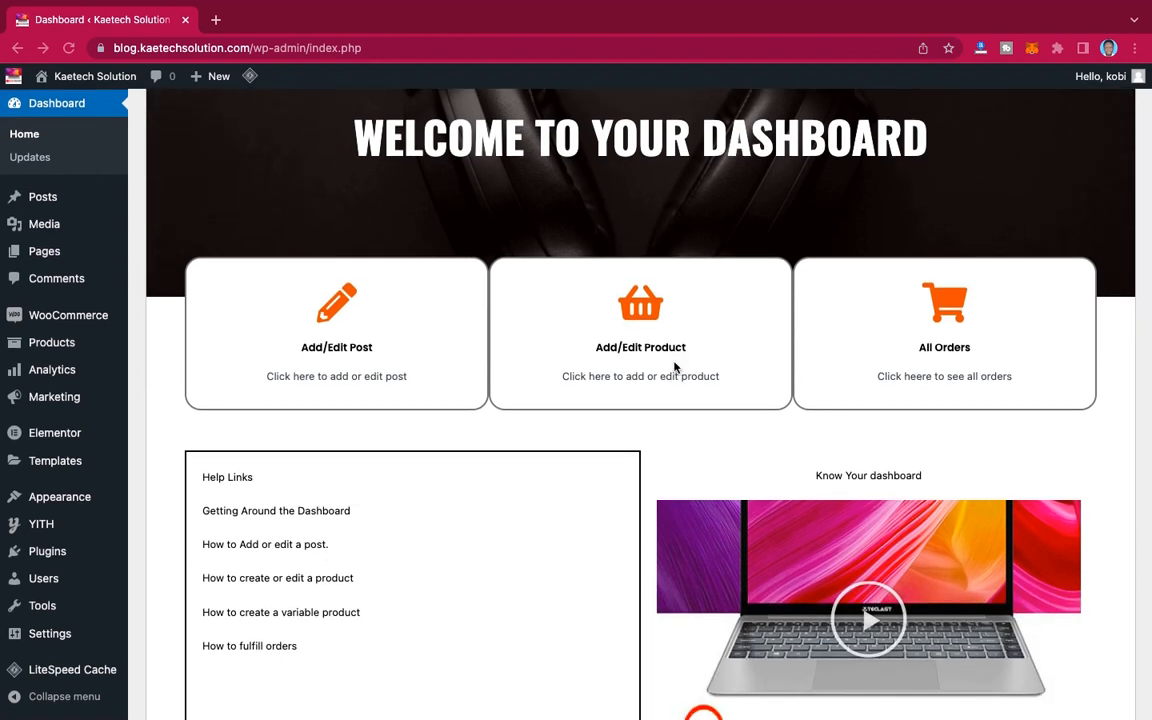
scroll(675, 368, "down", 1)
scroll(675, 368, "up", 2)
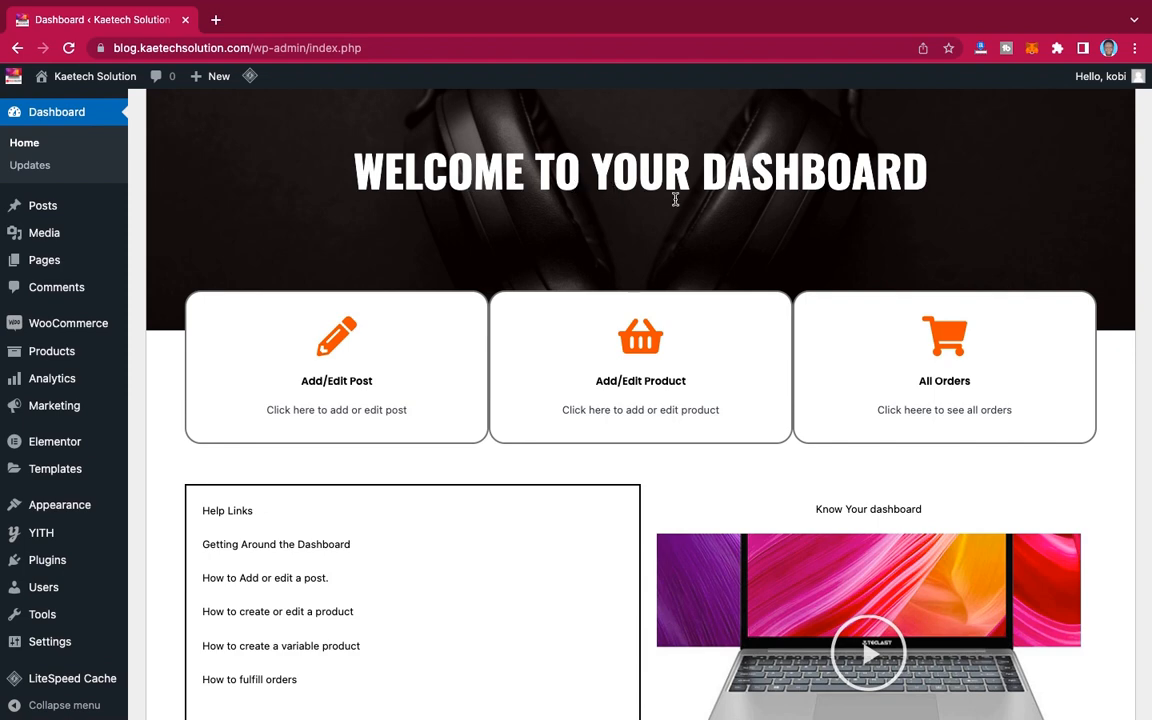
scroll(733, 240, "up", 3)
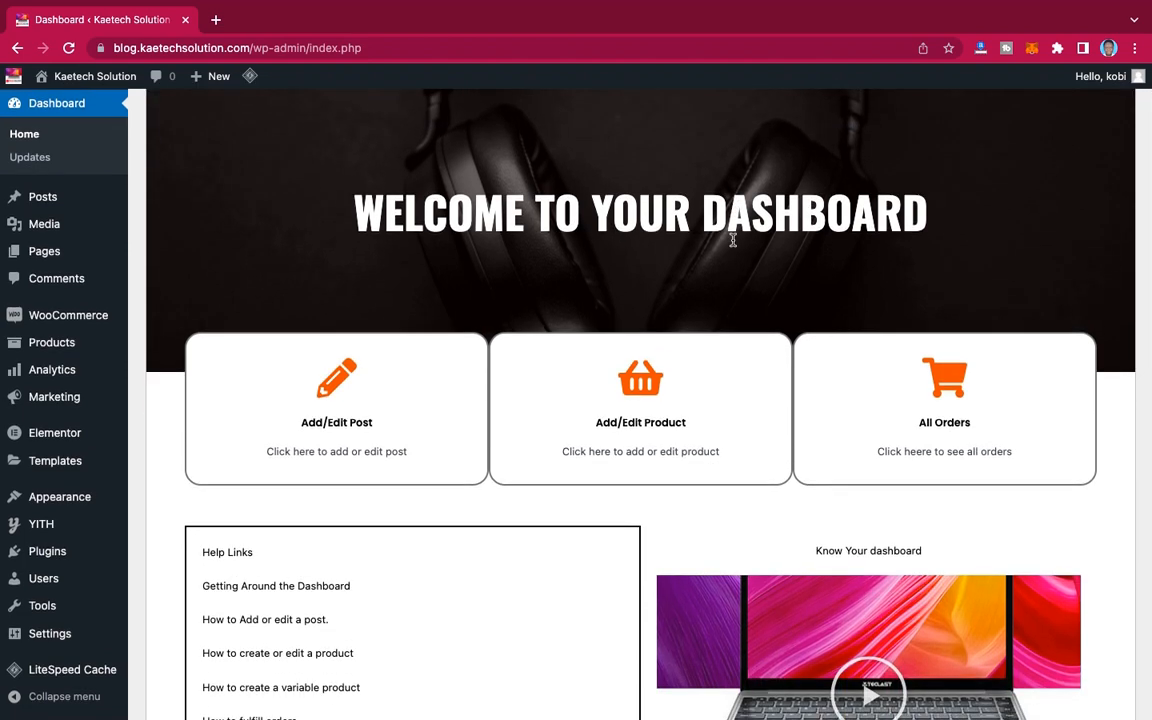
Step: Examine the Help Links box and the Know Your dashboard video section of the customised dashboard
scroll(733, 240, "down", 3)
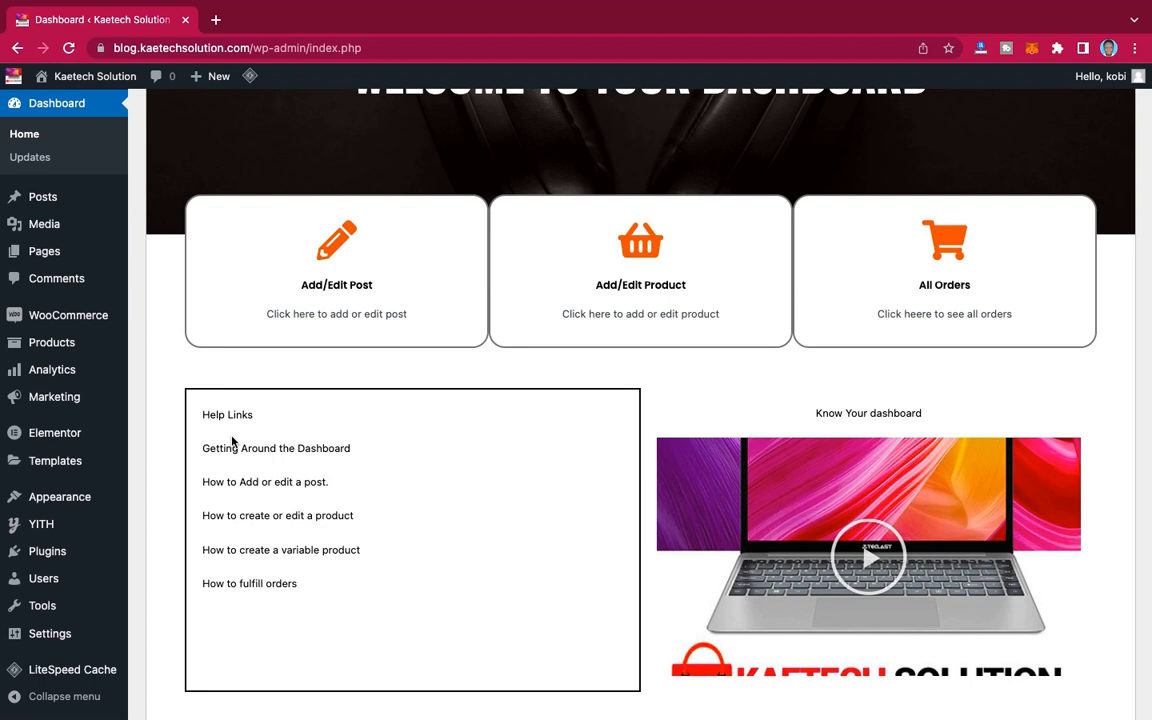
scroll(653, 465, "down", 2)
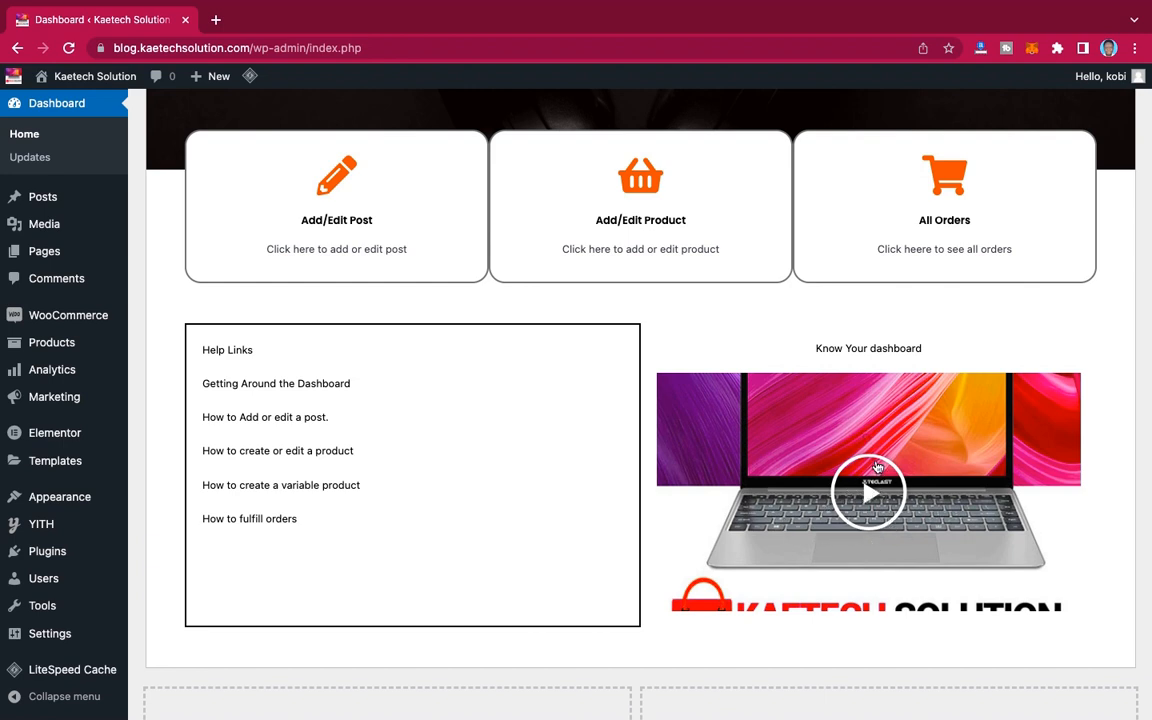
scroll(870, 470, "up", 1)
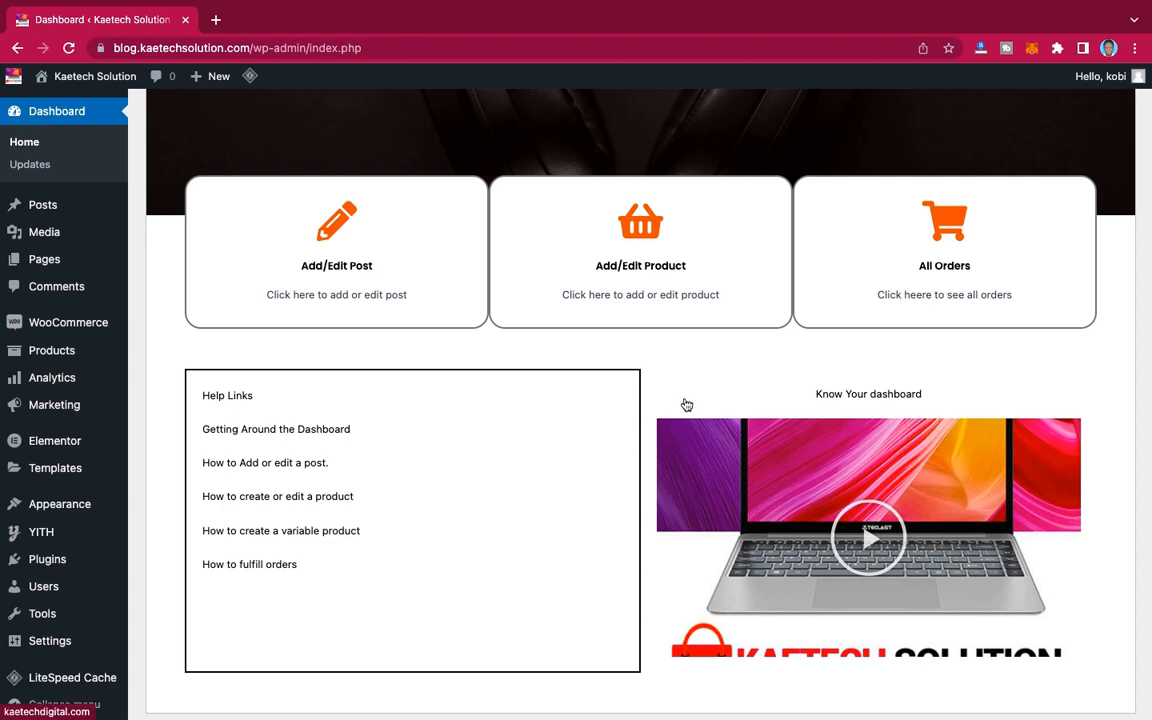
scroll(666, 478, "down", 3)
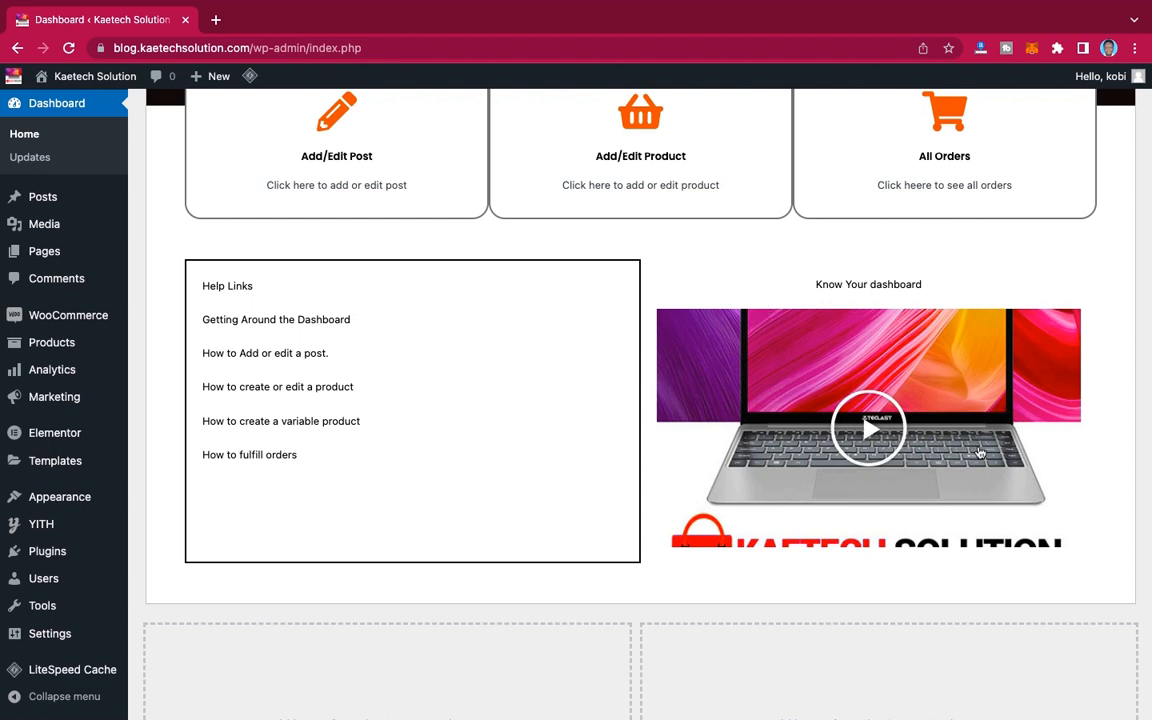
scroll(909, 420, "up", 2)
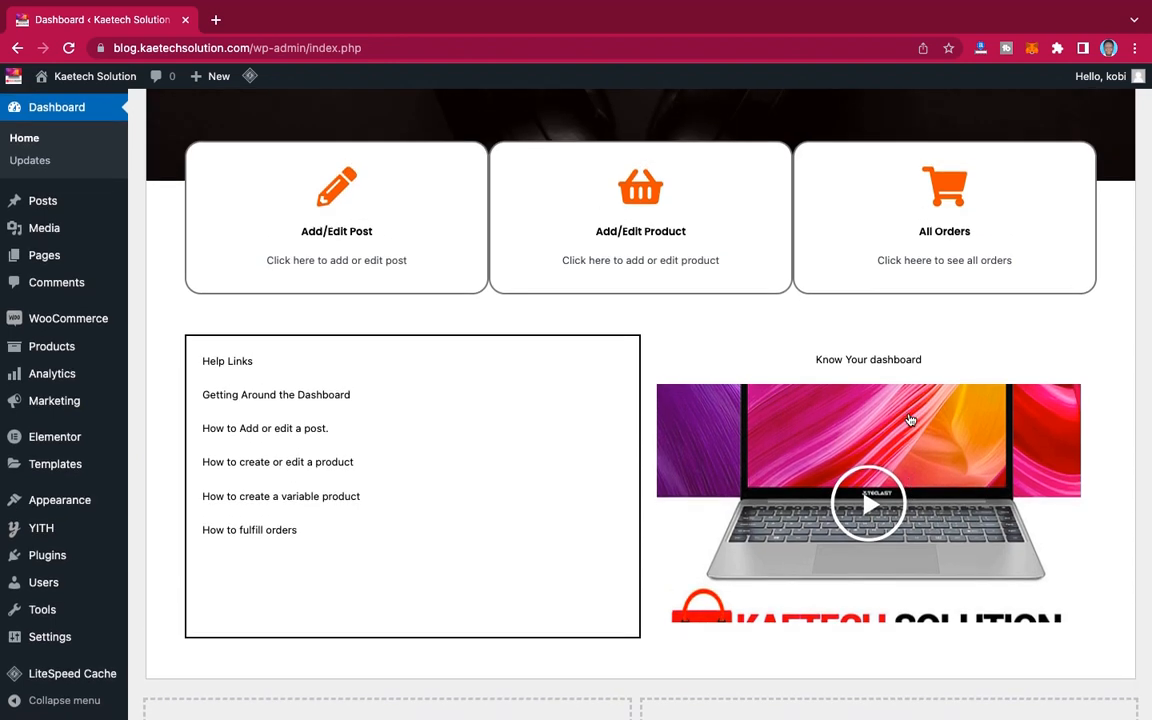
scroll(909, 420, "up", 4)
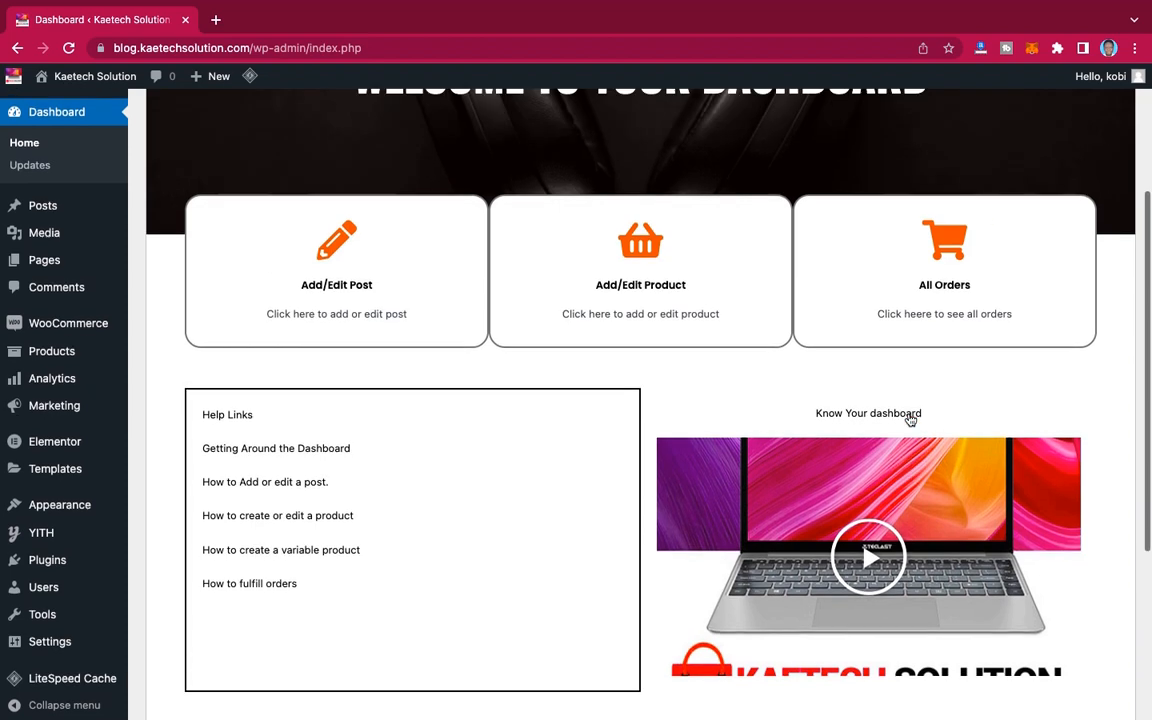
scroll(909, 418, "down", 2)
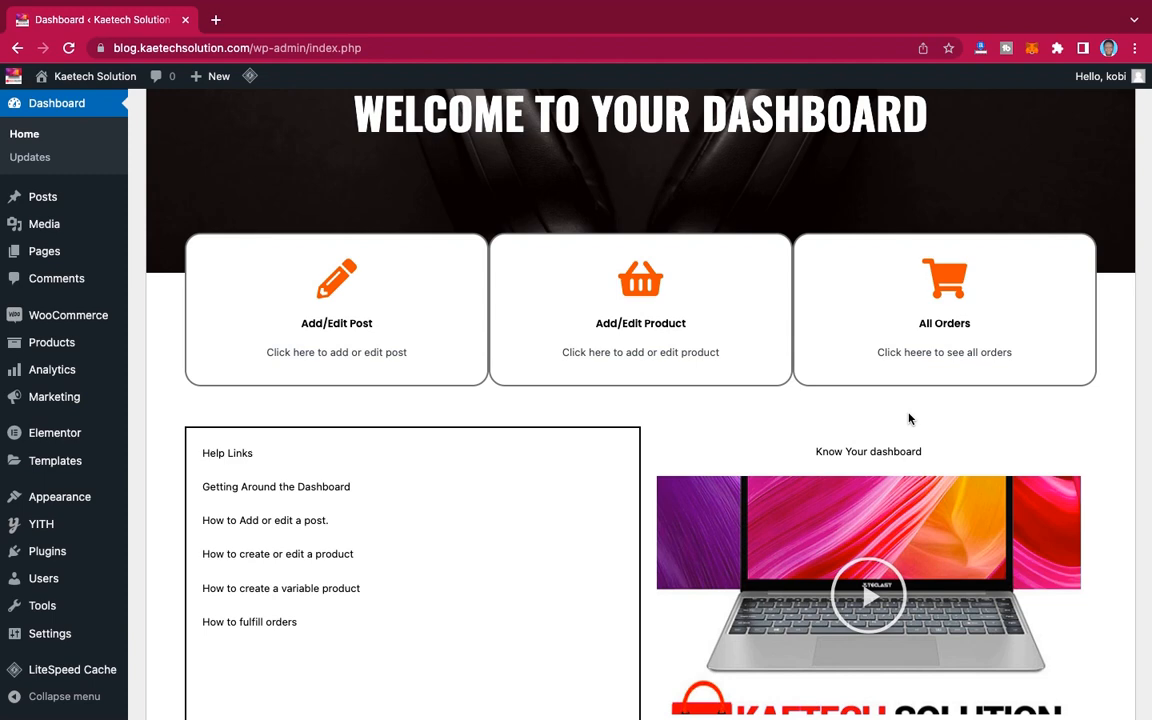
scroll(909, 418, "up", 3)
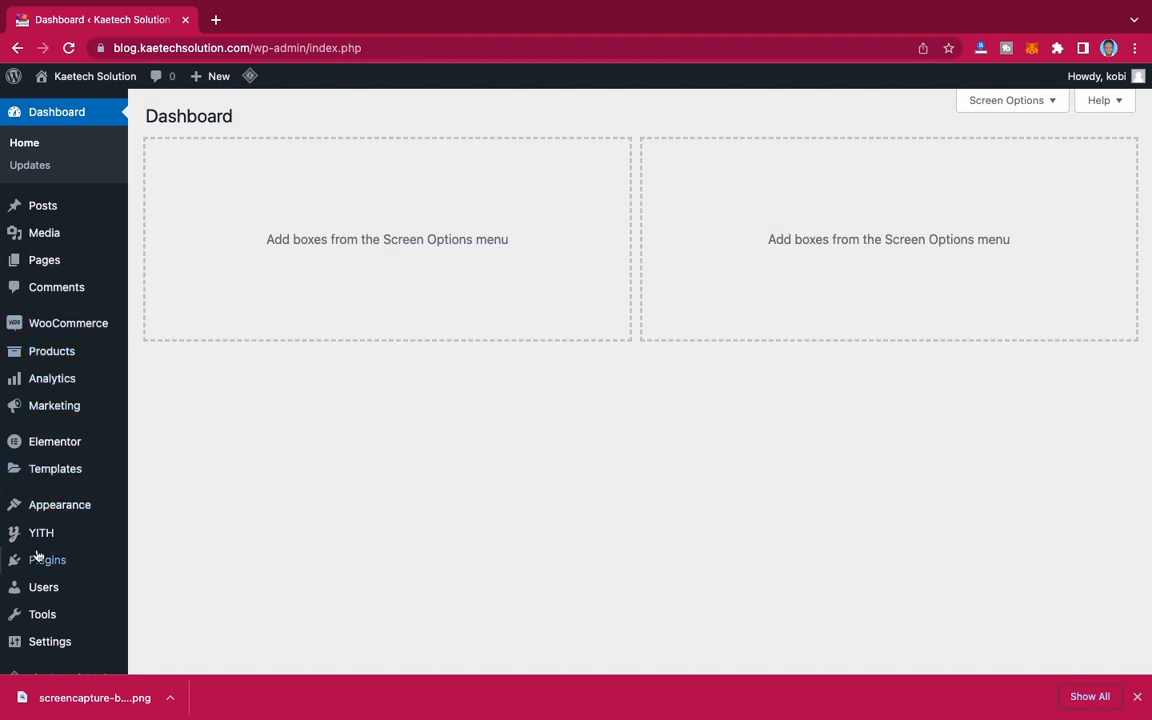
Step: Search for "white label cms" among the plugins available to add to the site
mouse_move(28, 563)
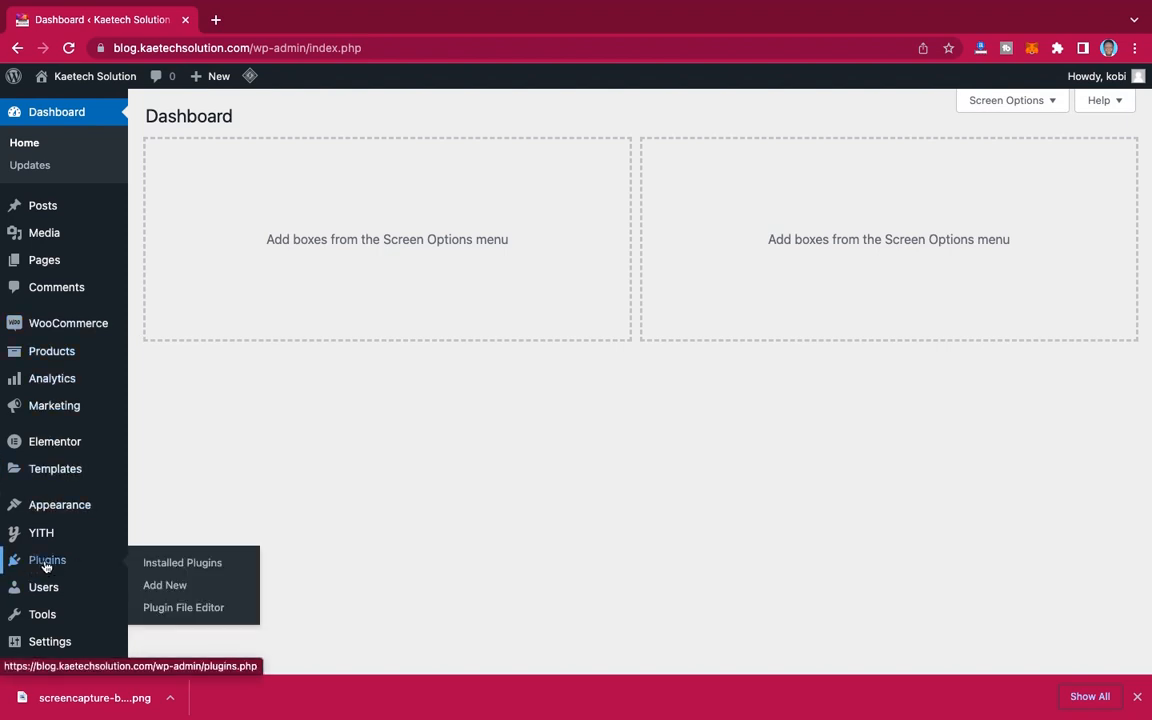
left_click(140, 587)
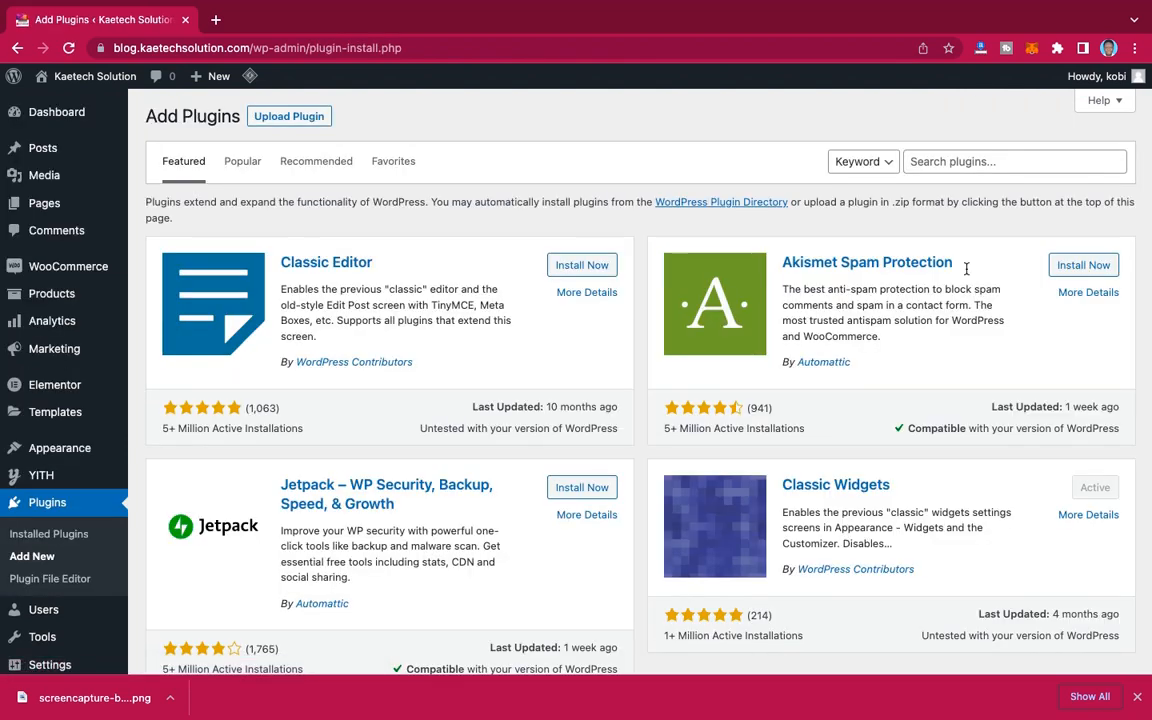
left_click(923, 161)
type("w")
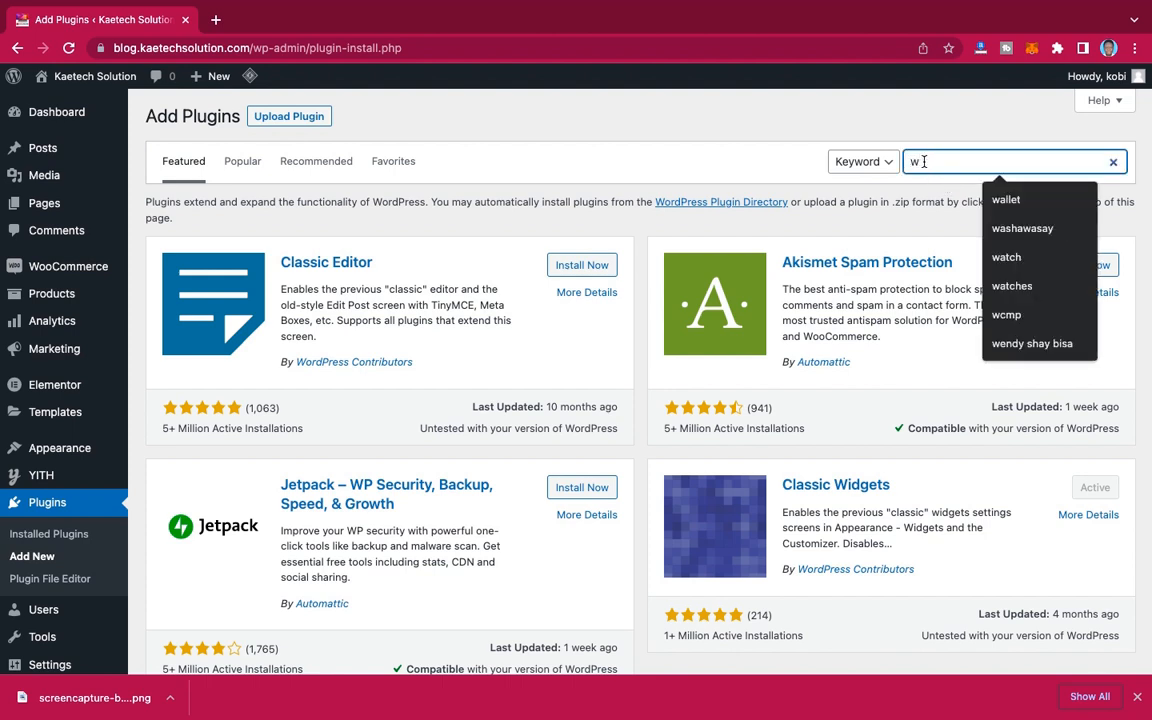
type("hite")
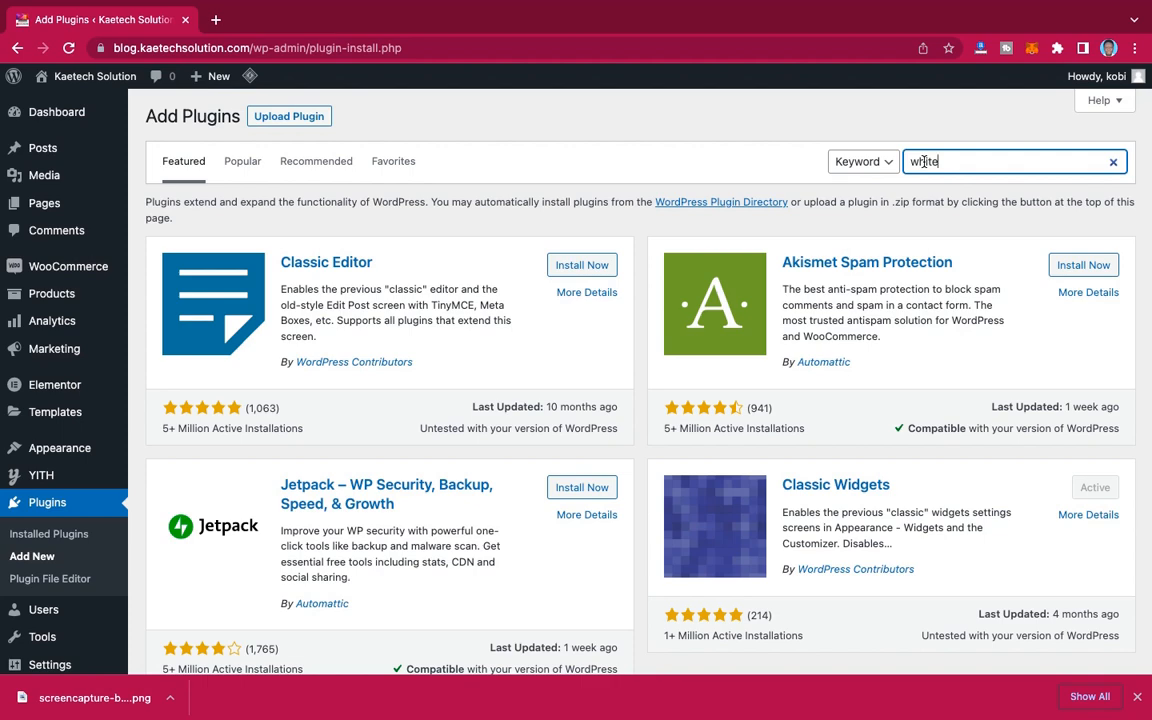
type(" l")
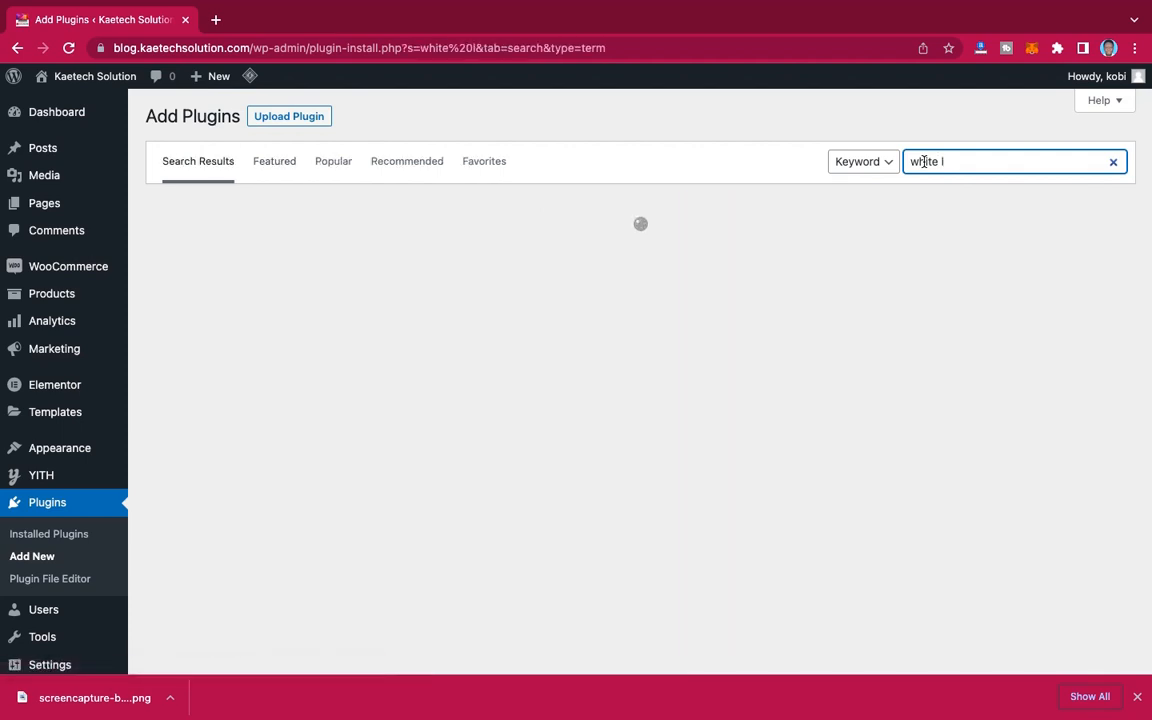
type("abel cms")
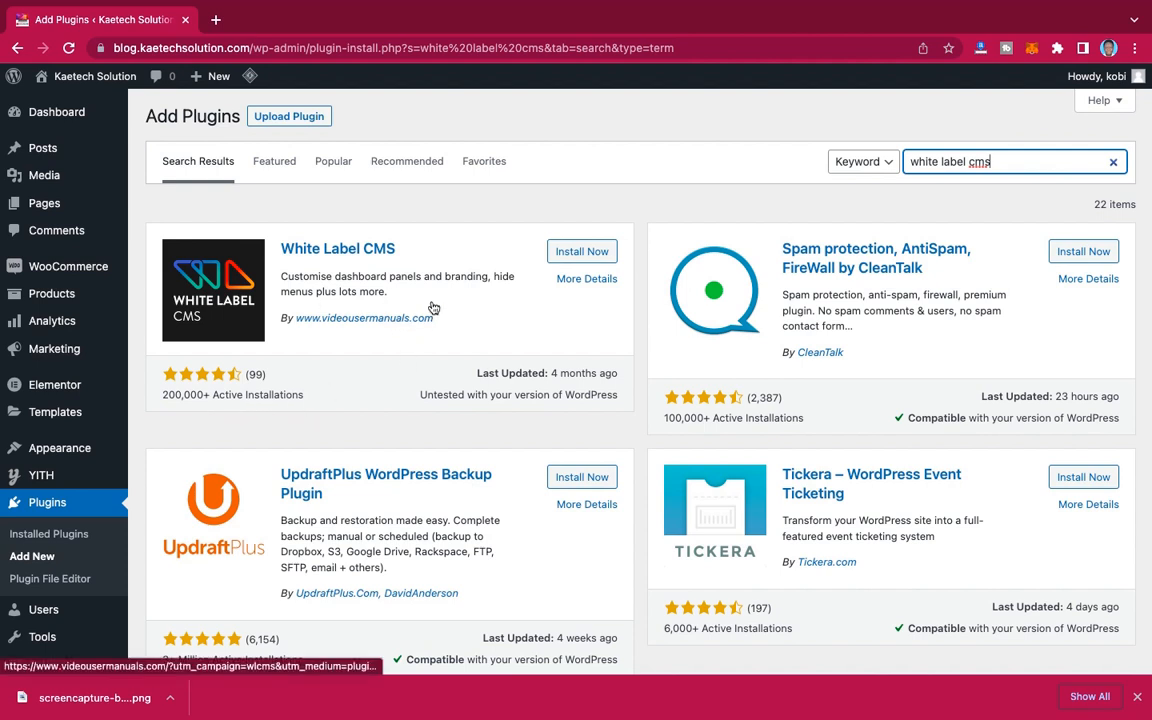
Step: Install and activate the White Label CMS plugin, and check for it among the installed plugins
left_click(582, 256)
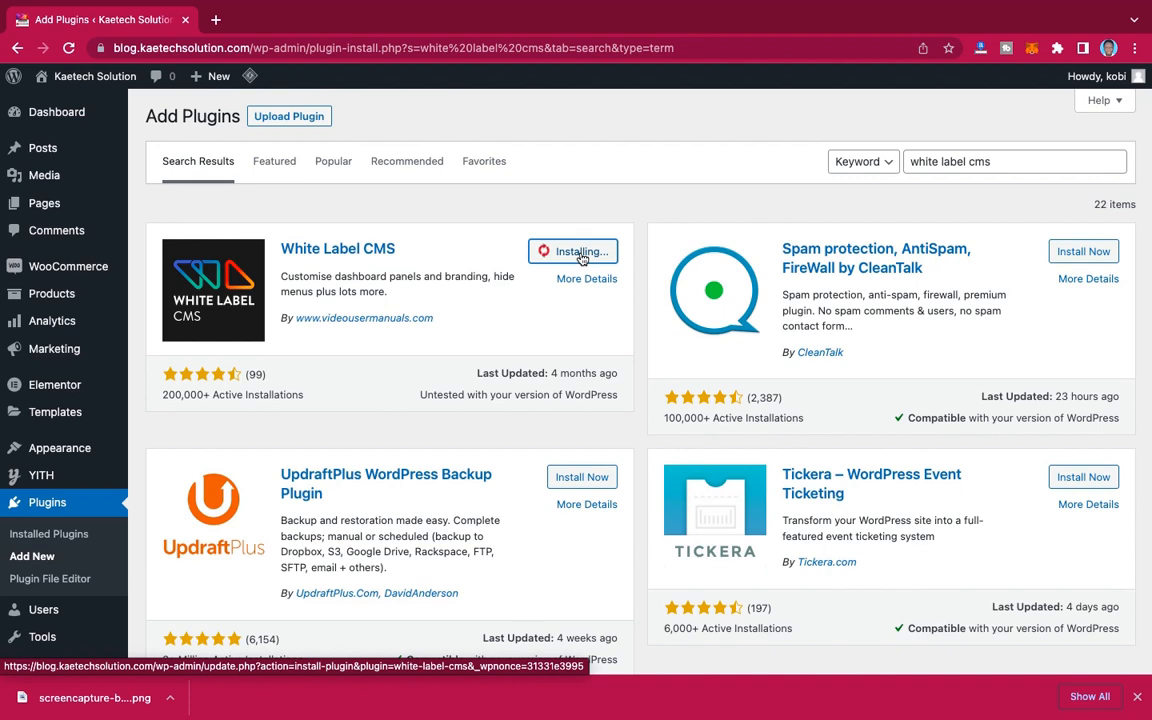
left_click(600, 260)
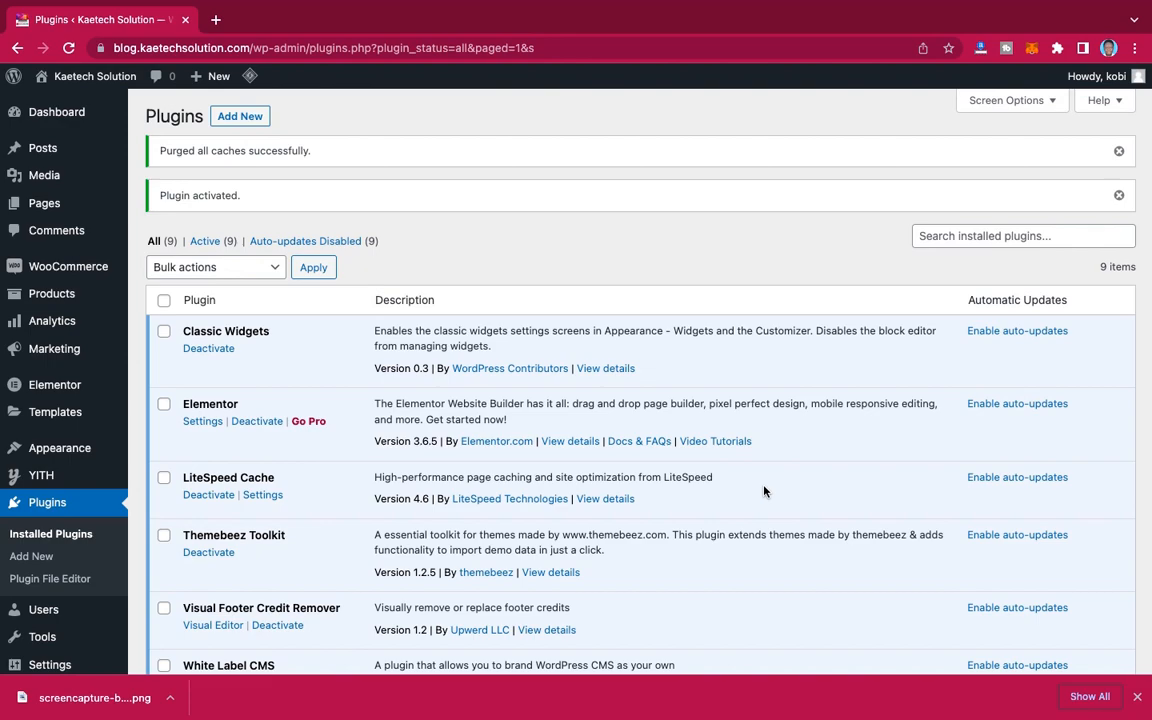
scroll(764, 490, "down", 5)
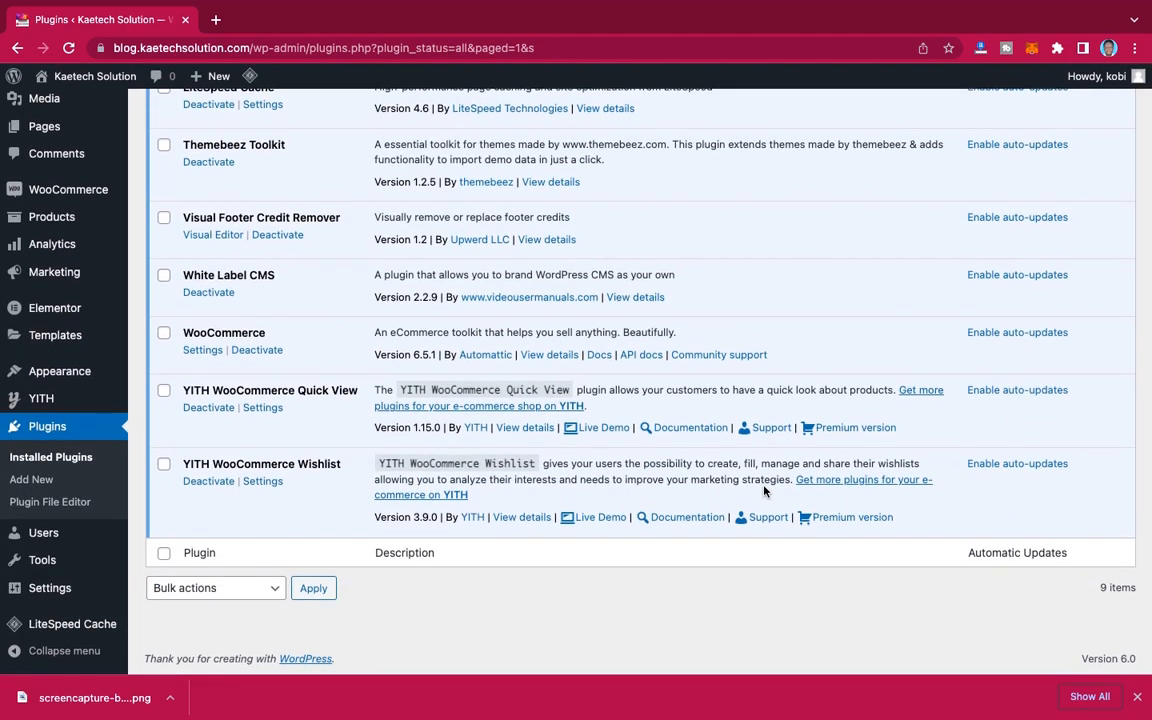
scroll(764, 490, "up", 5)
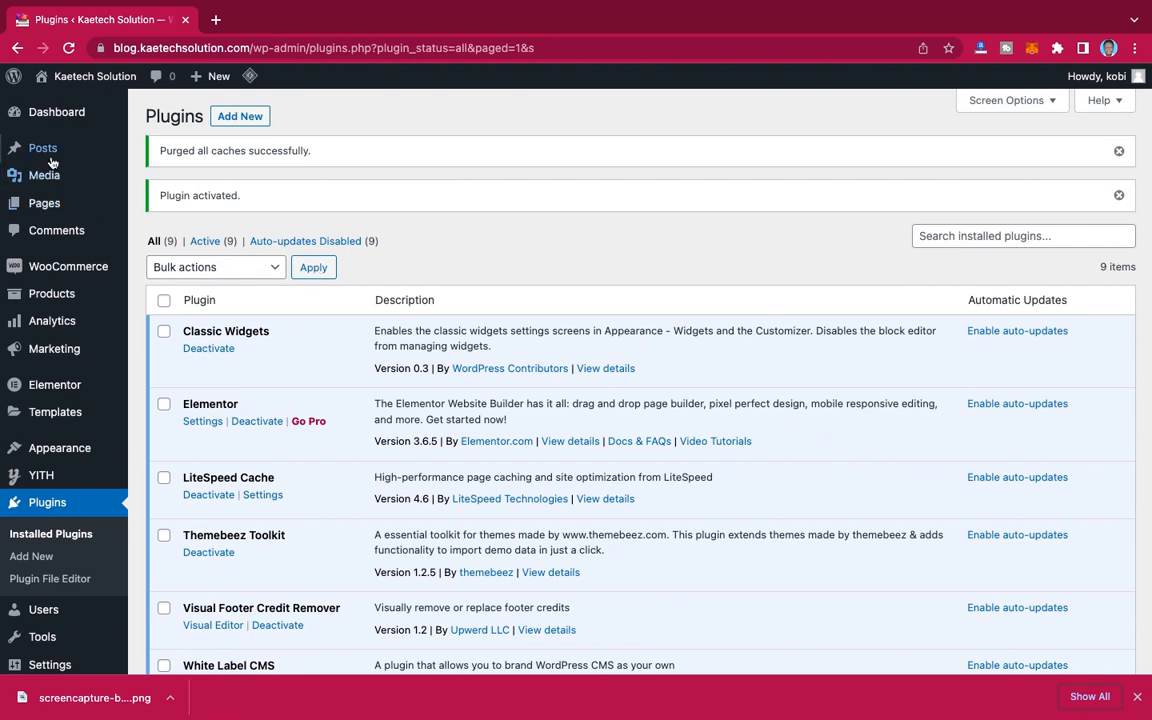
Step: Return to the Dashboard home page and examine its default title and admin bar branding
left_click(157, 116)
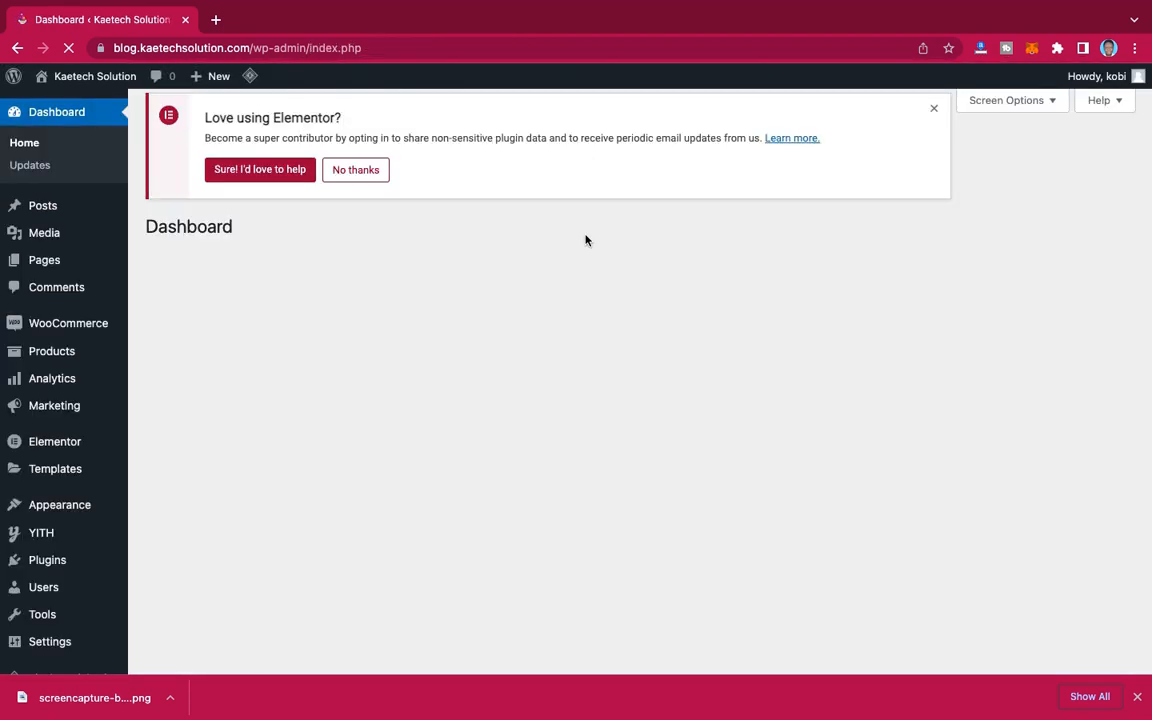
left_click(1119, 150)
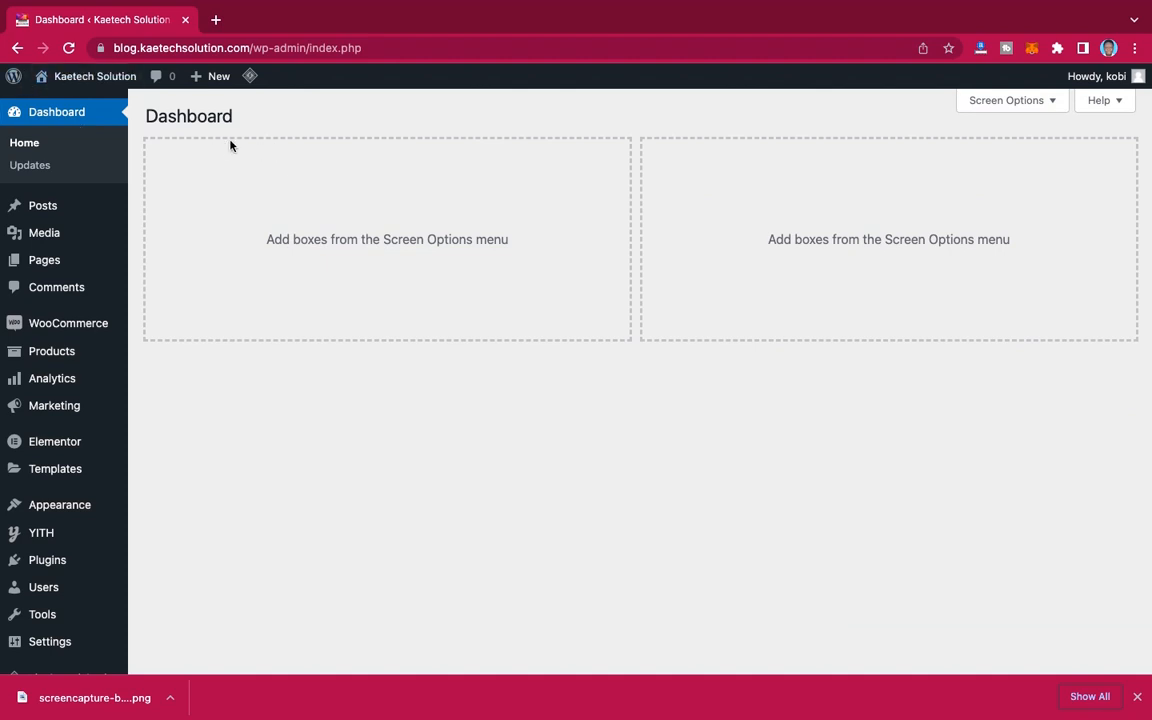
mouse_move(16, 83)
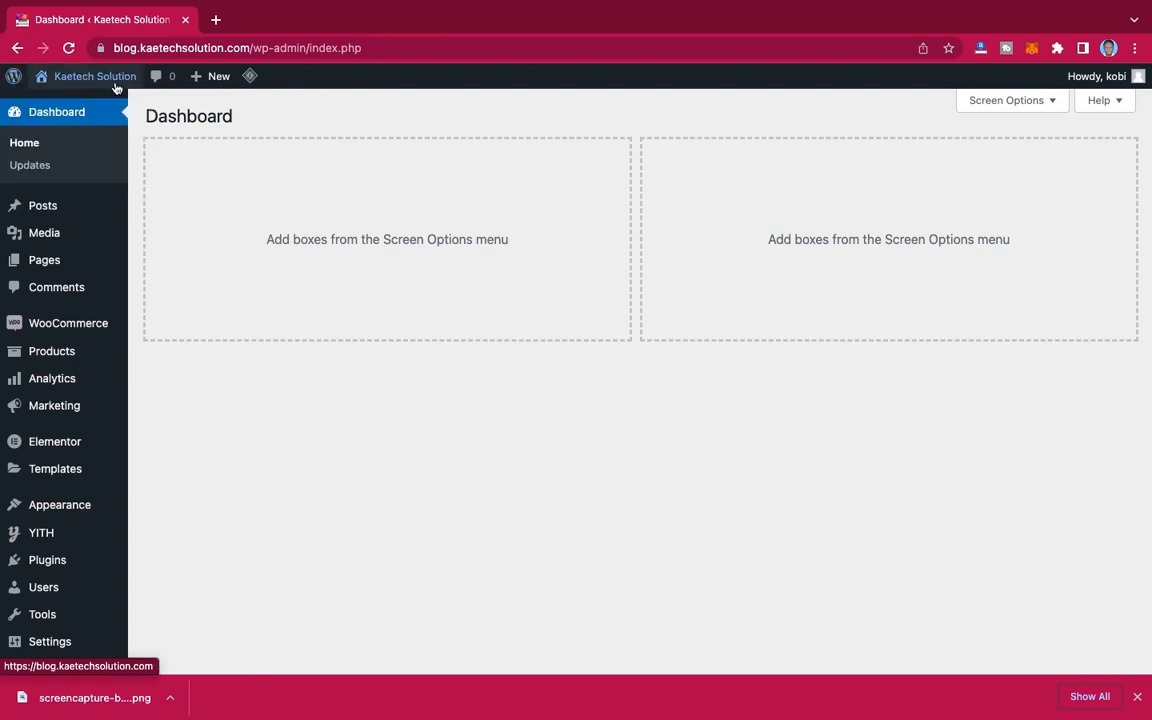
Step: Open the White Label CMS plugin's settings to start its quick setup wizard
mouse_move(85, 80)
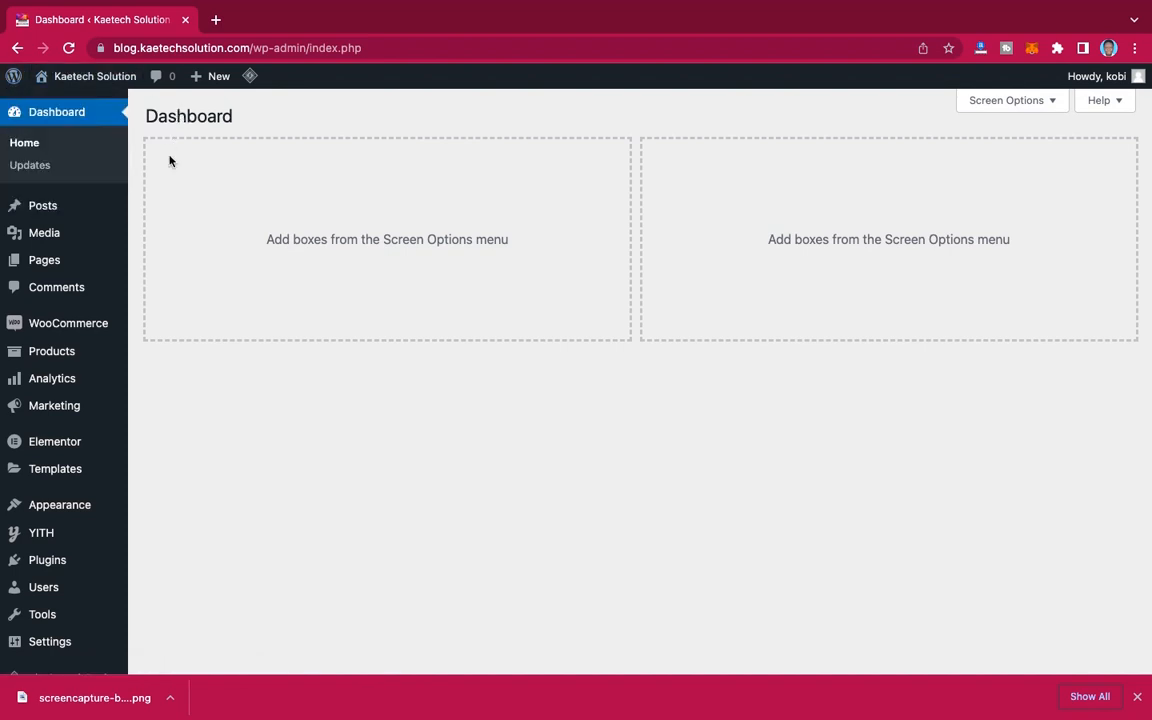
scroll(180, 185, "down", 1)
scroll(180, 185, "up", 1)
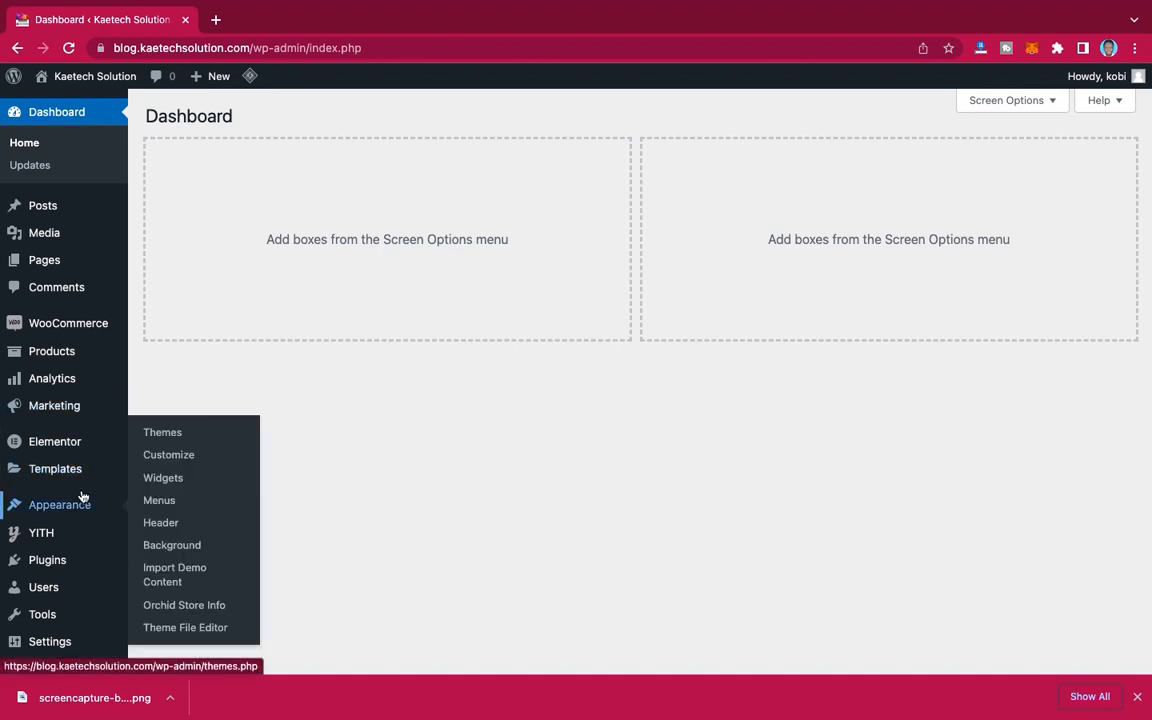
scroll(60, 498, "down", 1)
mouse_move(53, 591)
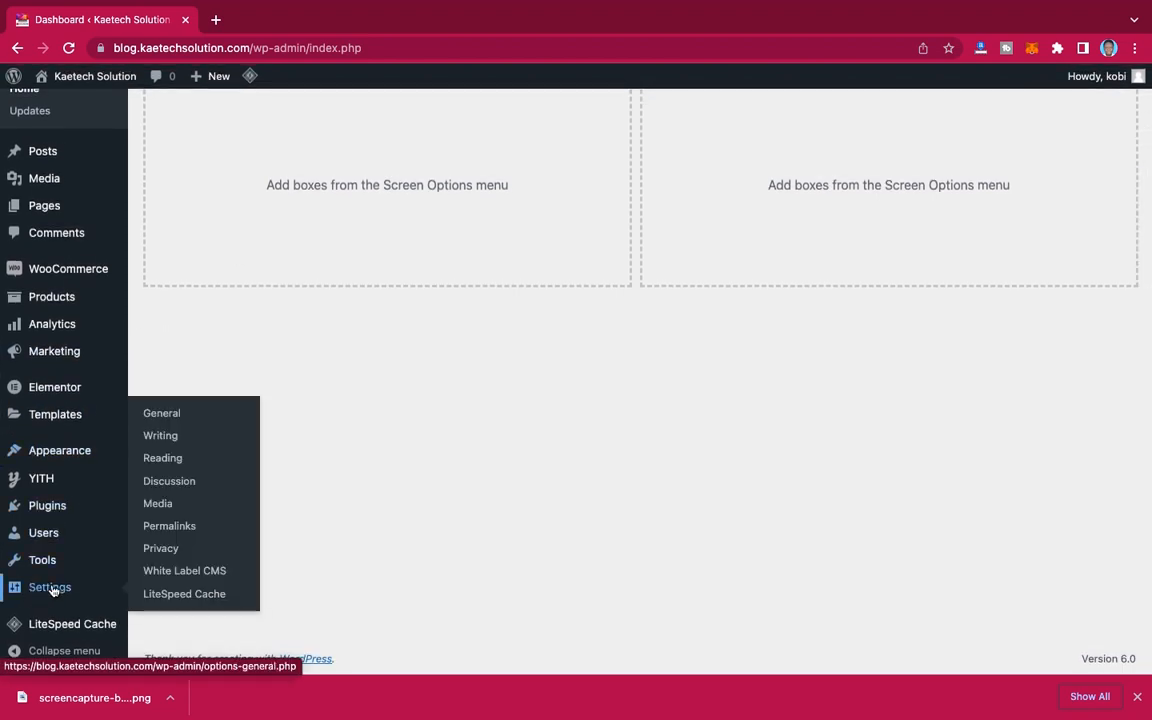
left_click(191, 574)
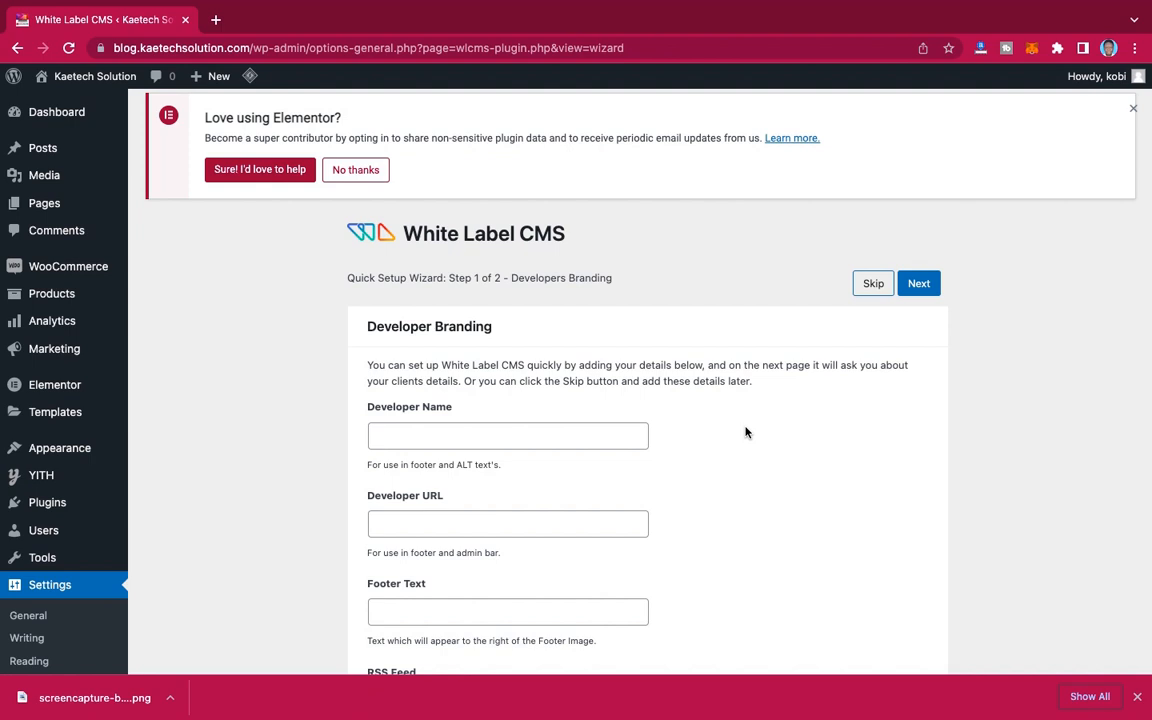
scroll(745, 432, "down", 5)
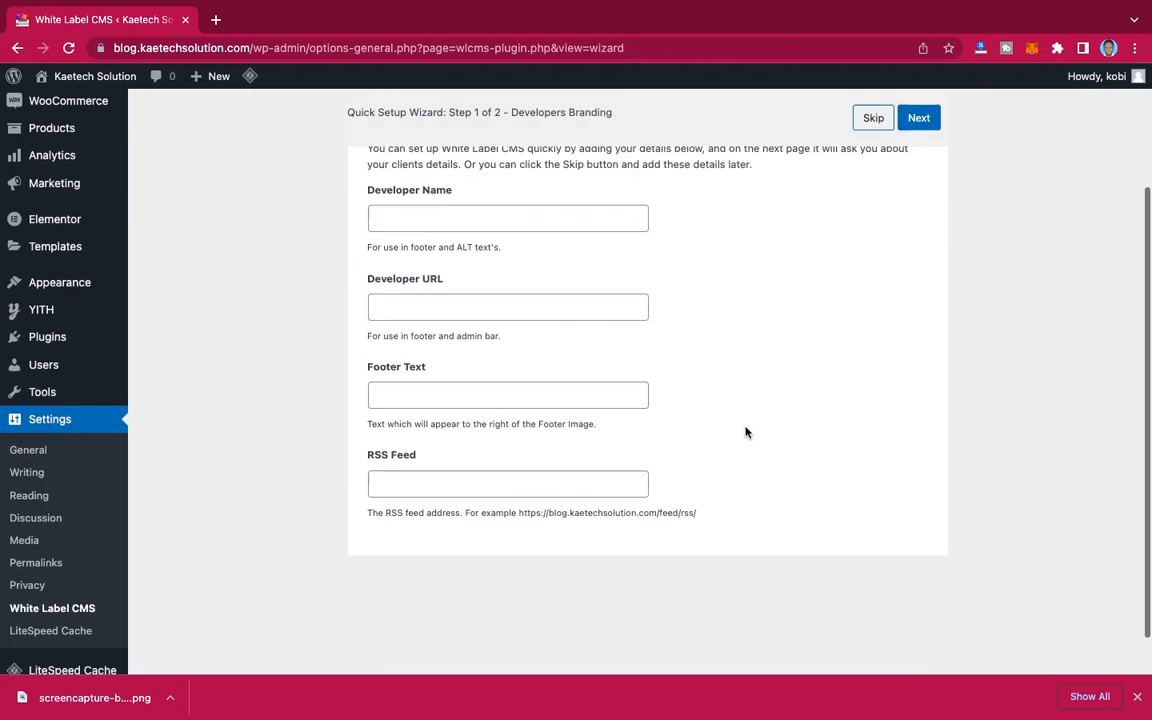
scroll(745, 432, "up", 4)
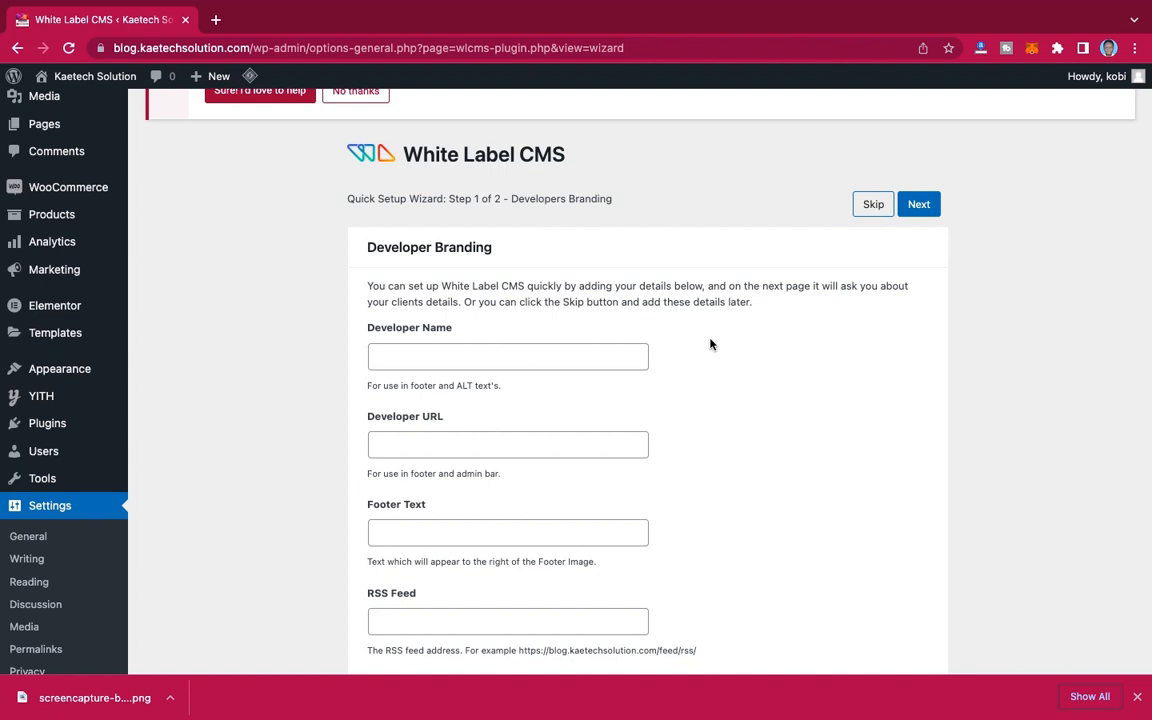
left_click(414, 361)
left_click(470, 398)
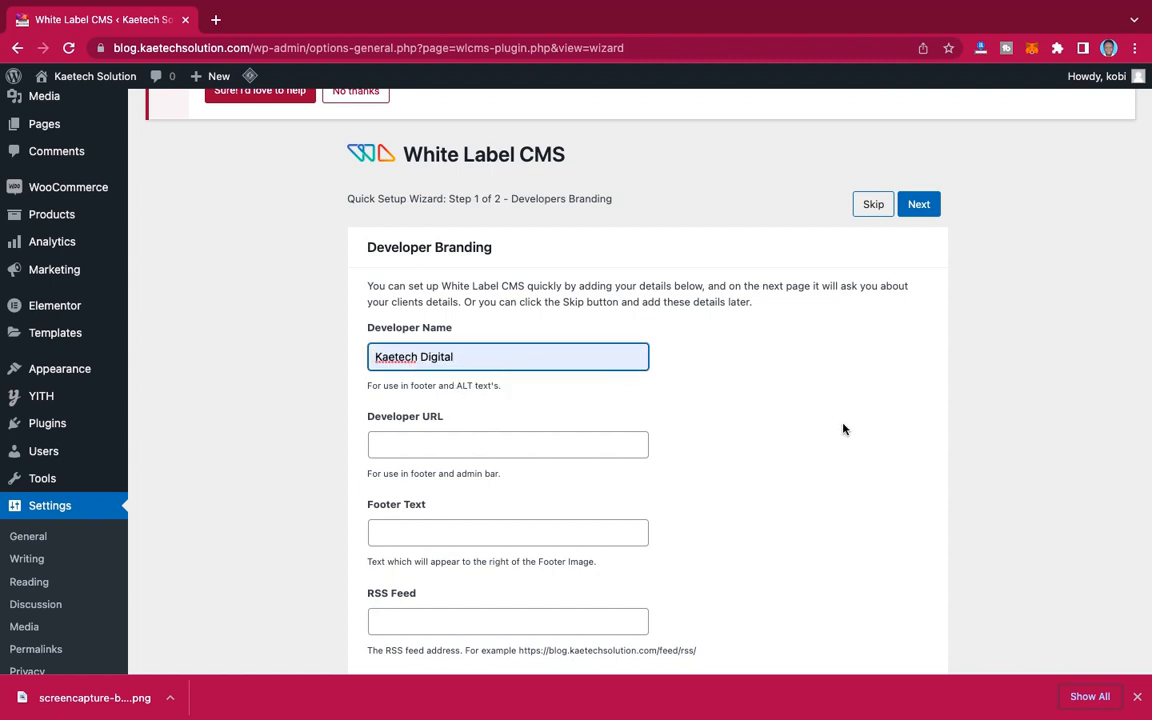
scroll(843, 429, "down", 3)
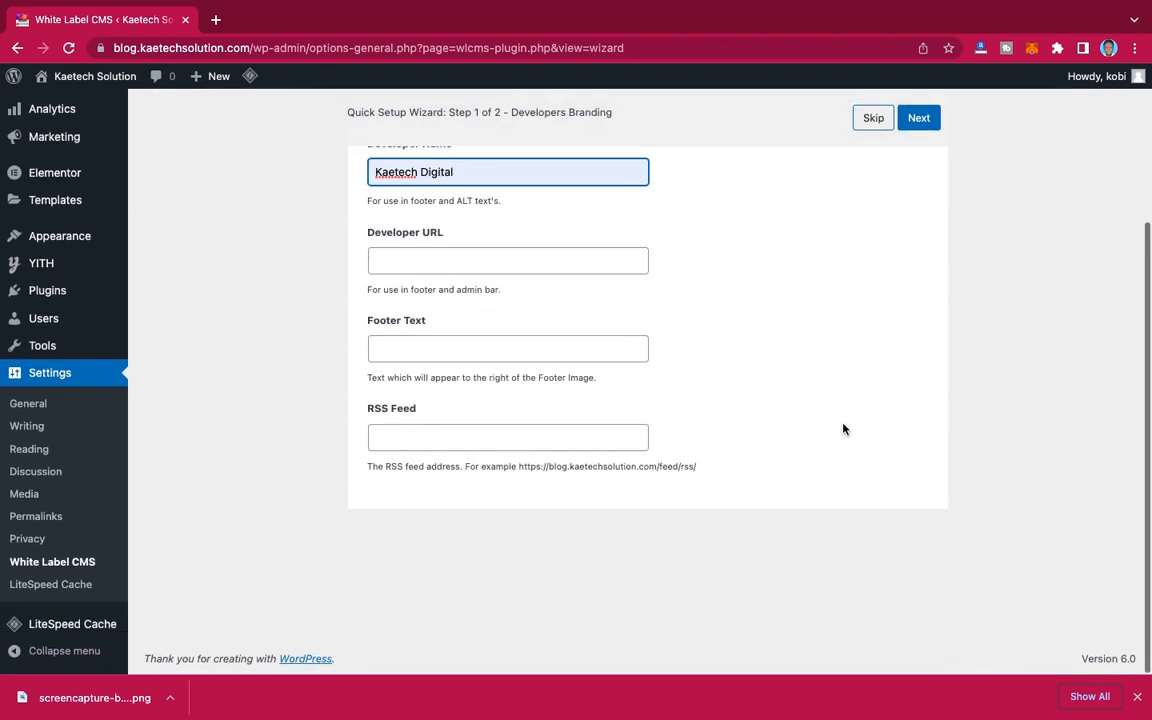
scroll(843, 429, "up", 3)
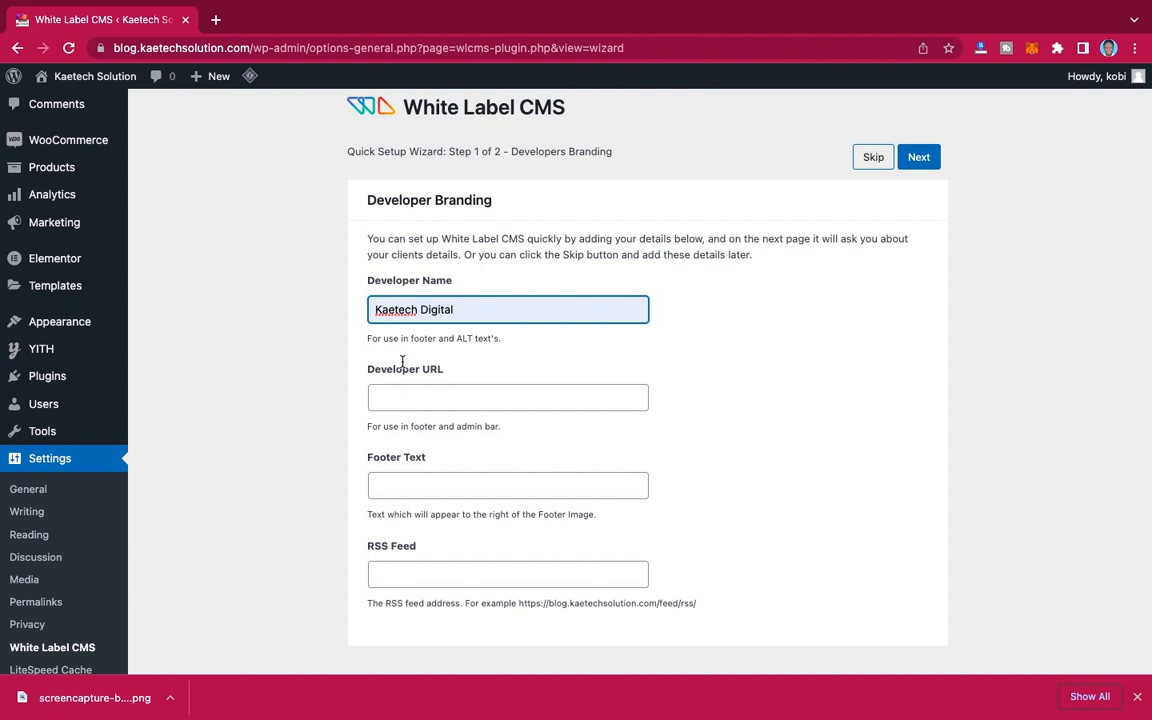
left_click(392, 405)
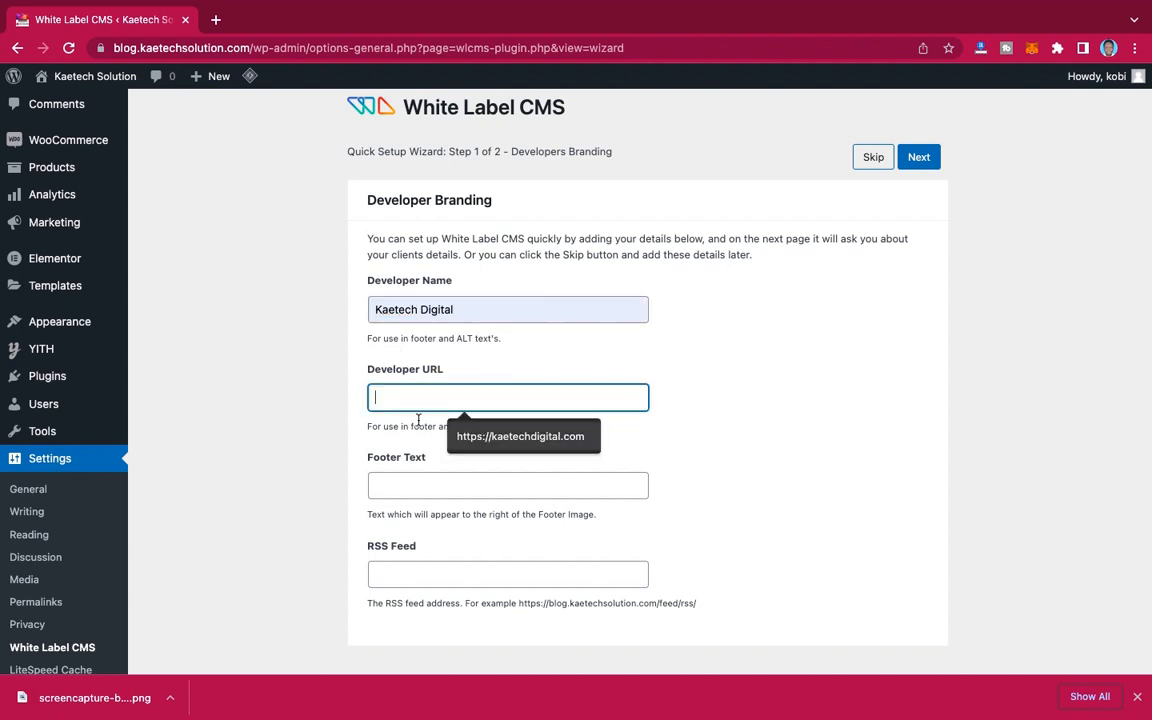
left_click(499, 440)
Step: Set the footer text to "Designed by Kaetech Digital" and continue to the wizard's Clients Branding step
scroll(635, 498, "down", 3)
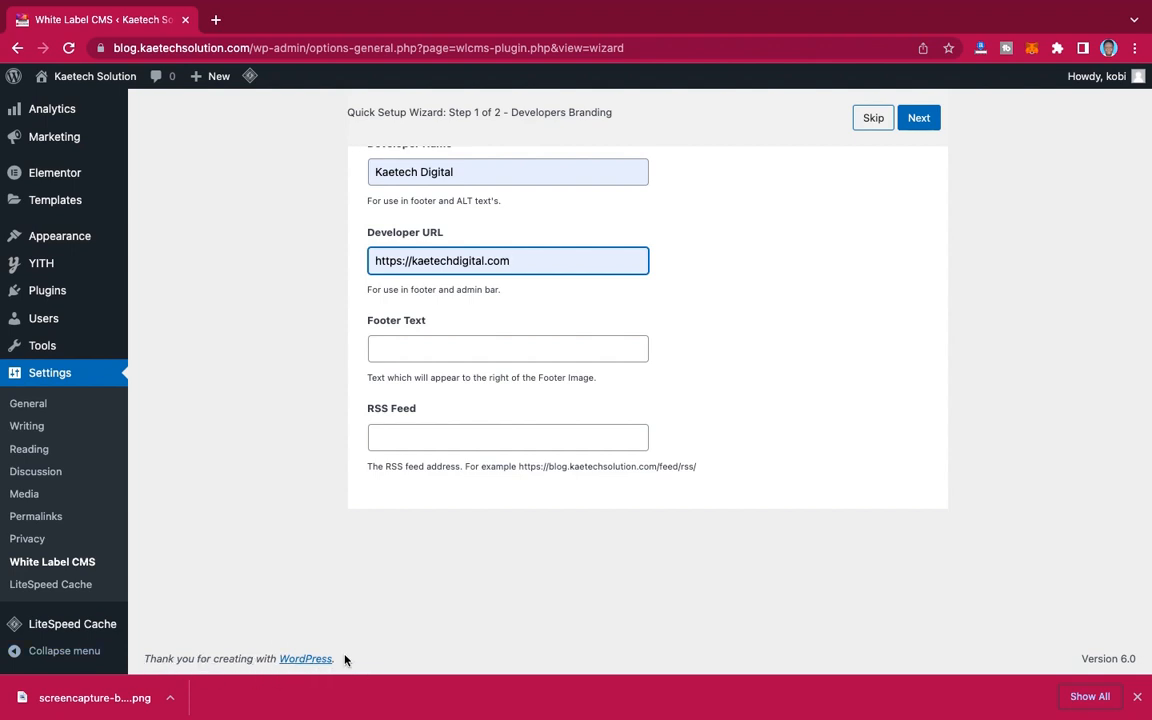
left_click(464, 348)
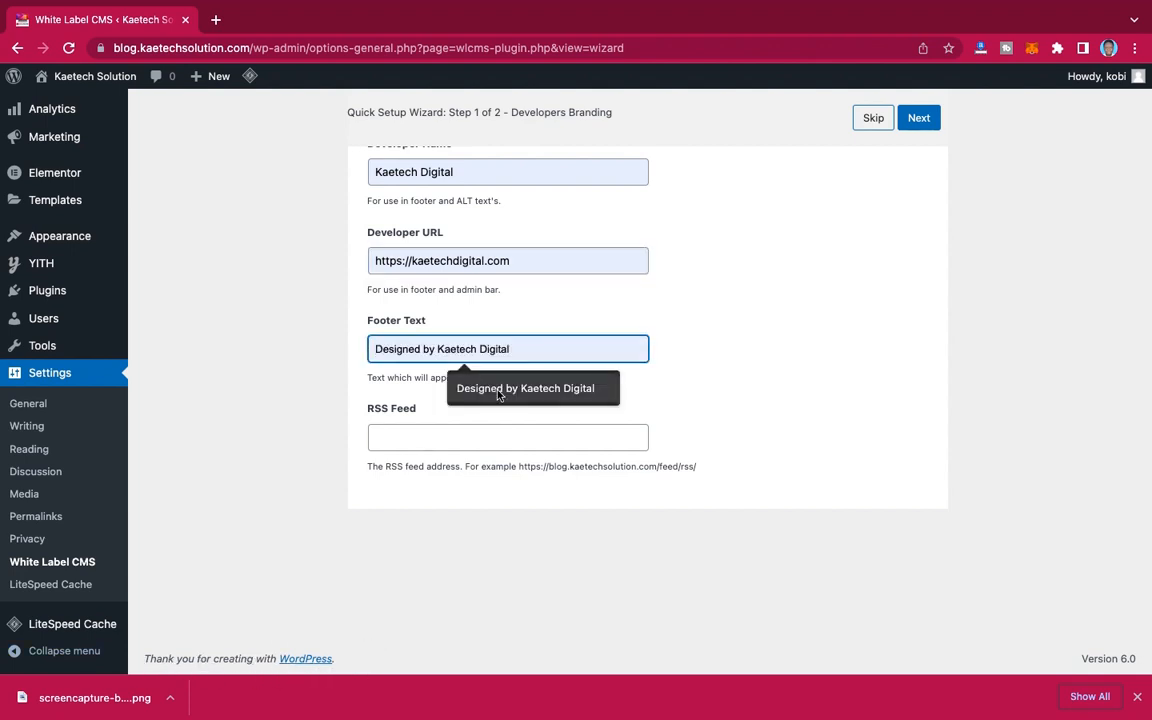
left_click(497, 389)
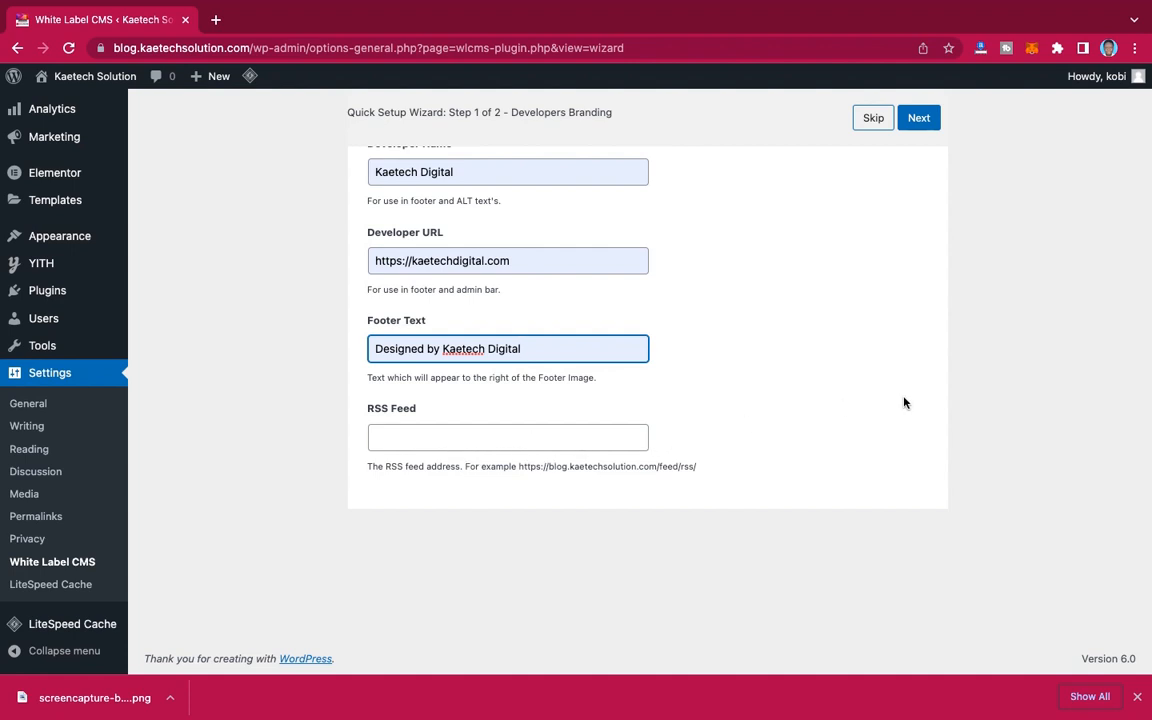
scroll(905, 401, "up", 5)
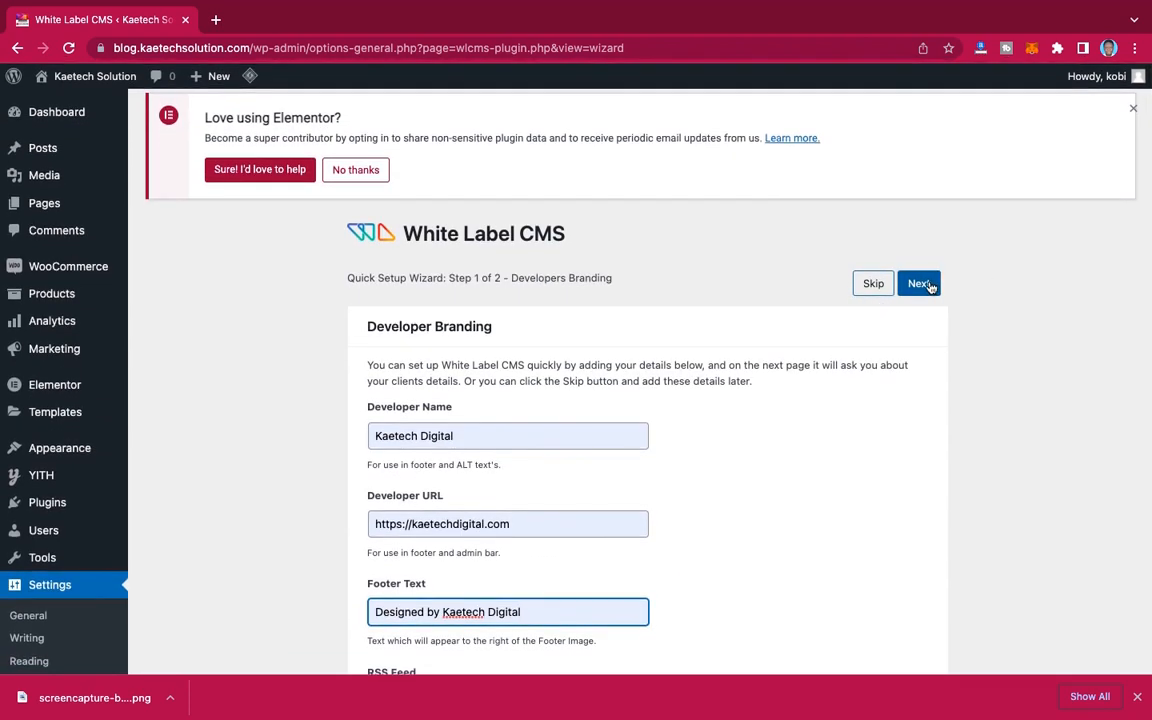
left_click(926, 285)
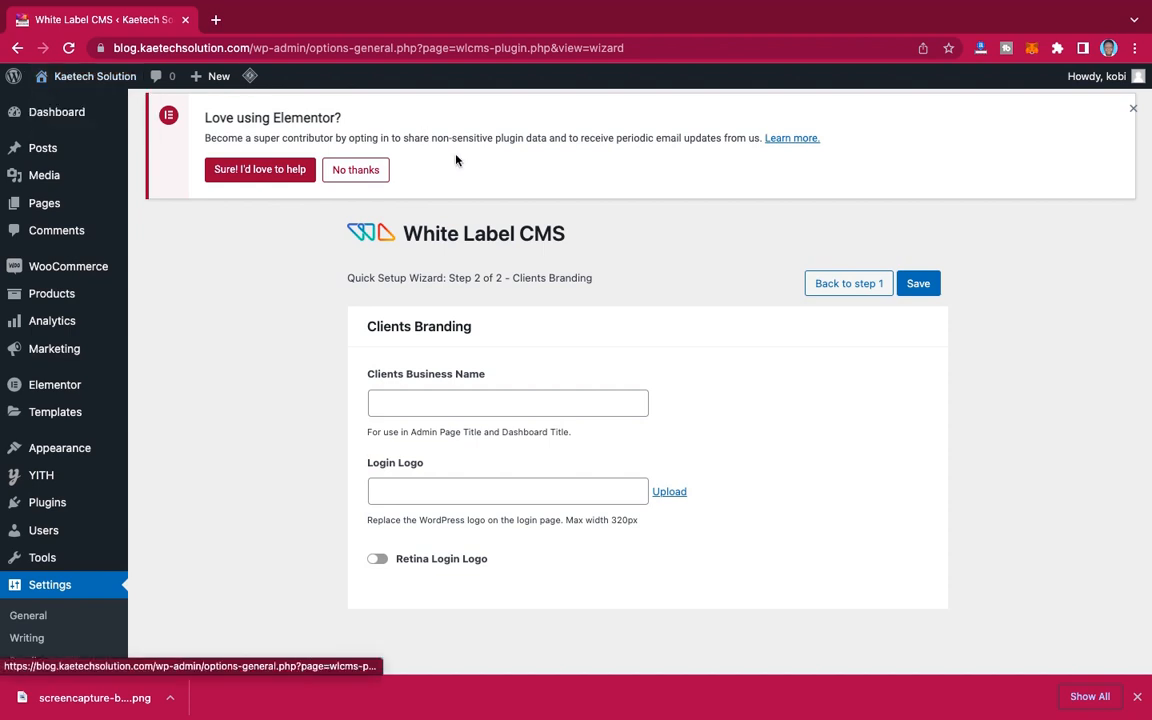
Step: Set the client's business name to "Kaetech Solution" and use cropped-favicon.jpg from the media library as the login logo
left_click(376, 405)
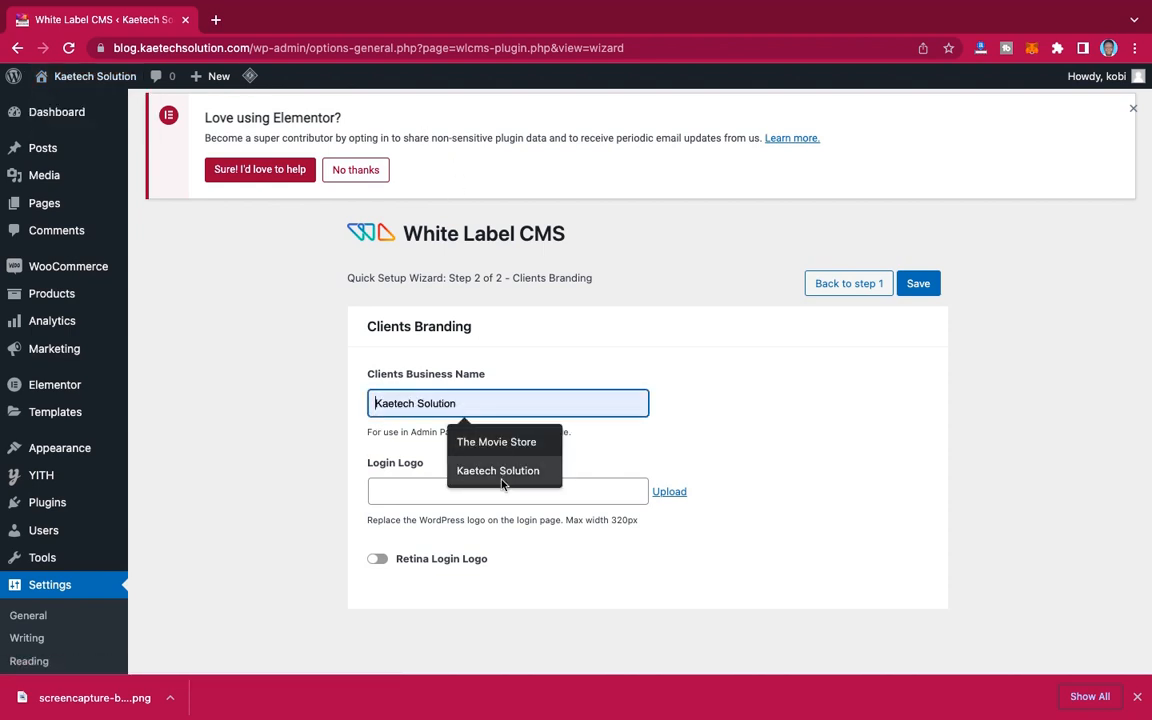
left_click(503, 471)
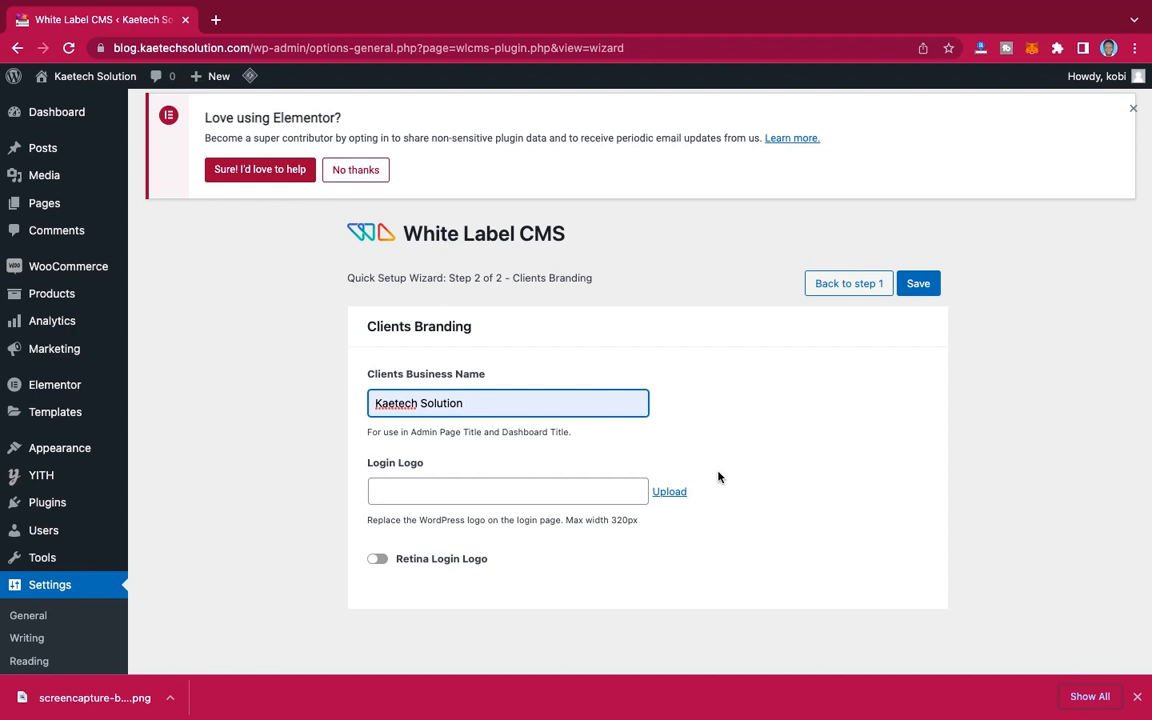
left_click(671, 493)
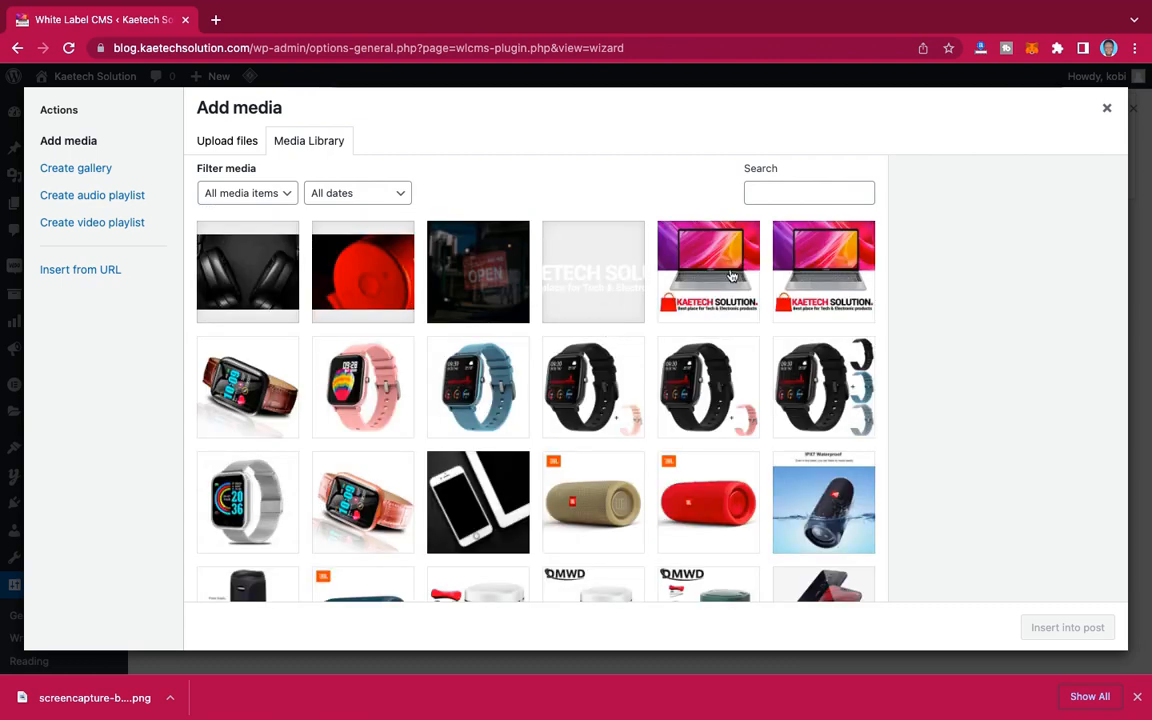
left_click(731, 275)
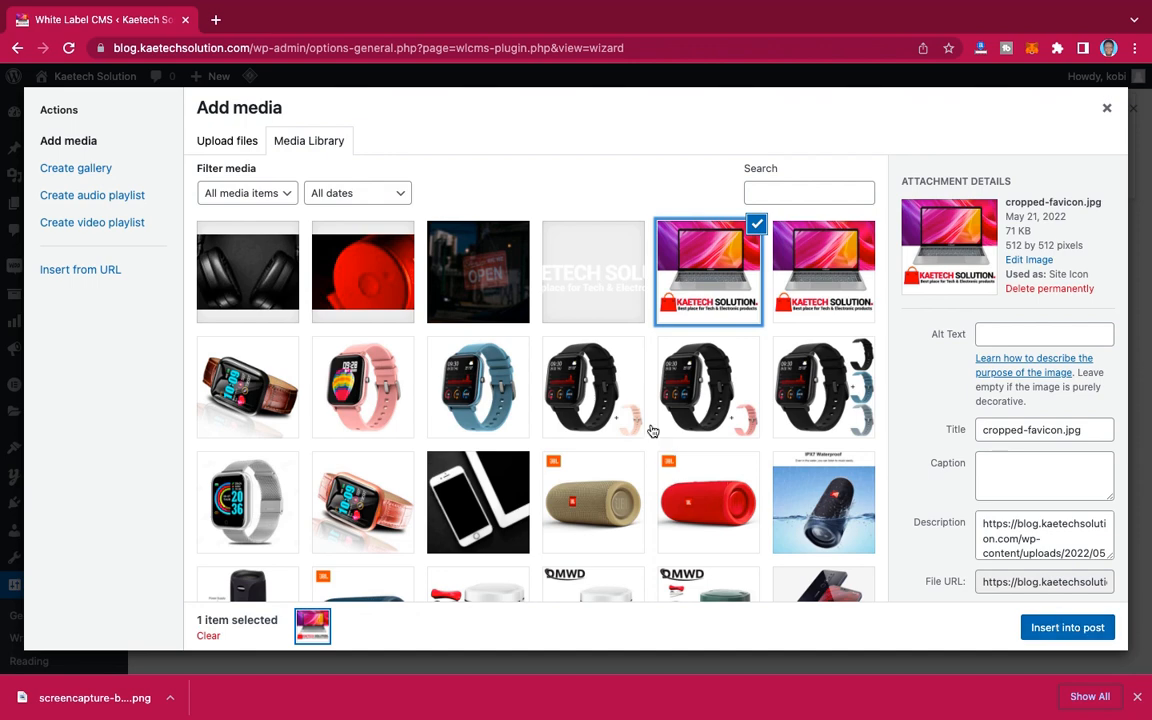
scroll(656, 360, "down", 3)
left_click(695, 466)
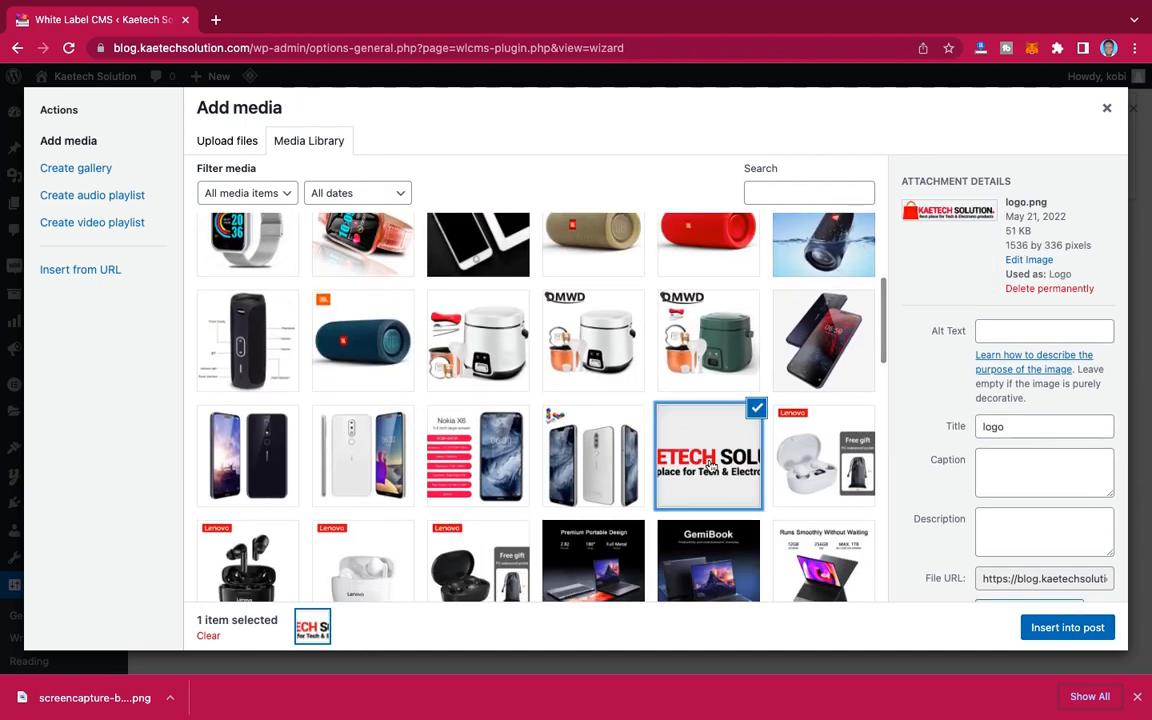
scroll(721, 328, "up", 3)
left_click(712, 300)
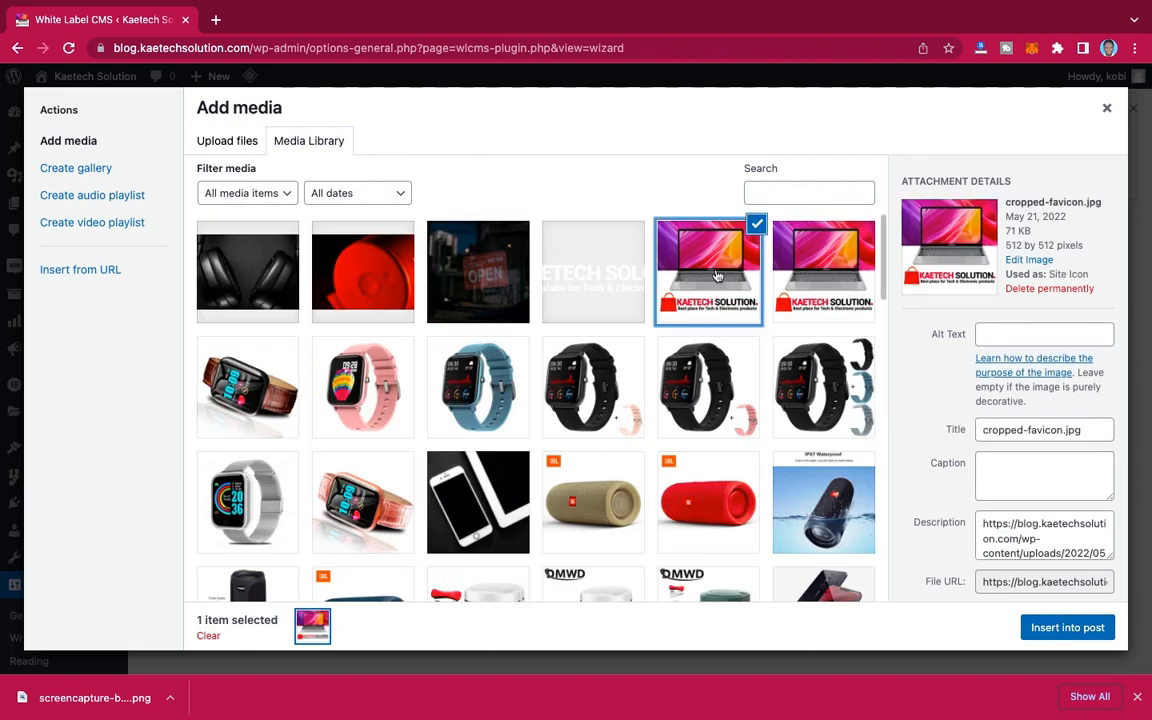
left_click(1035, 627)
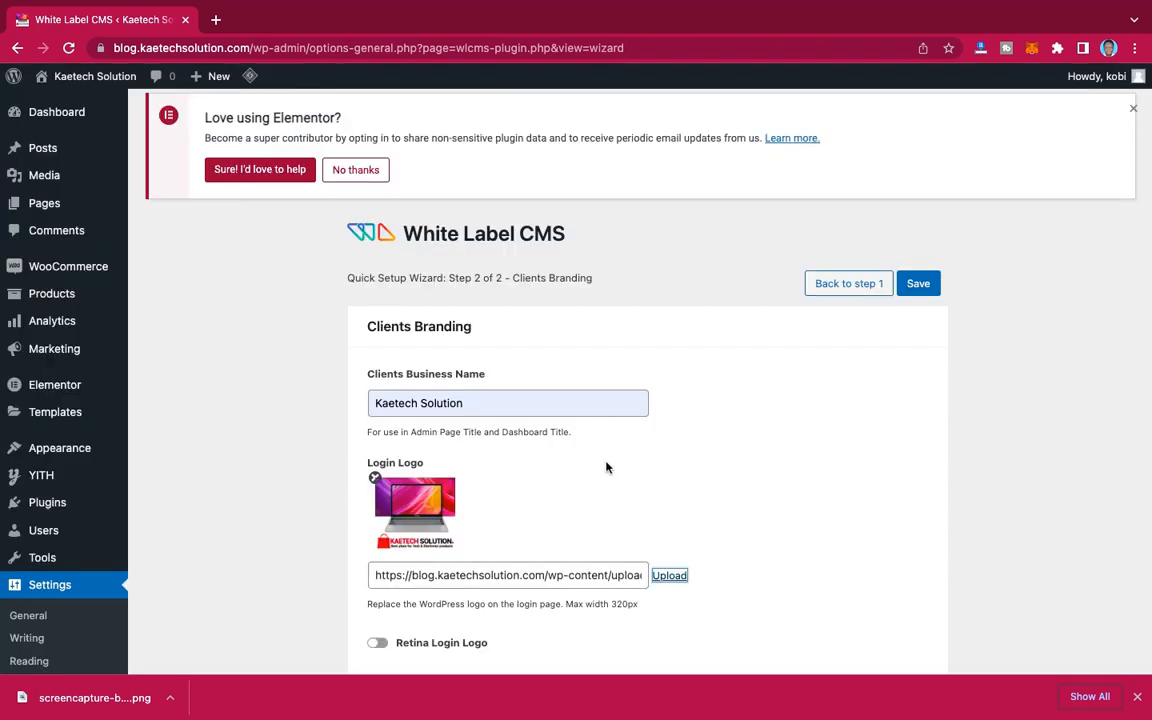
Step: Review the client branding details, leaving Retina Login Logo off, and save the wizard's settings
scroll(606, 467, "down", 5)
scroll(604, 476, "up", 2)
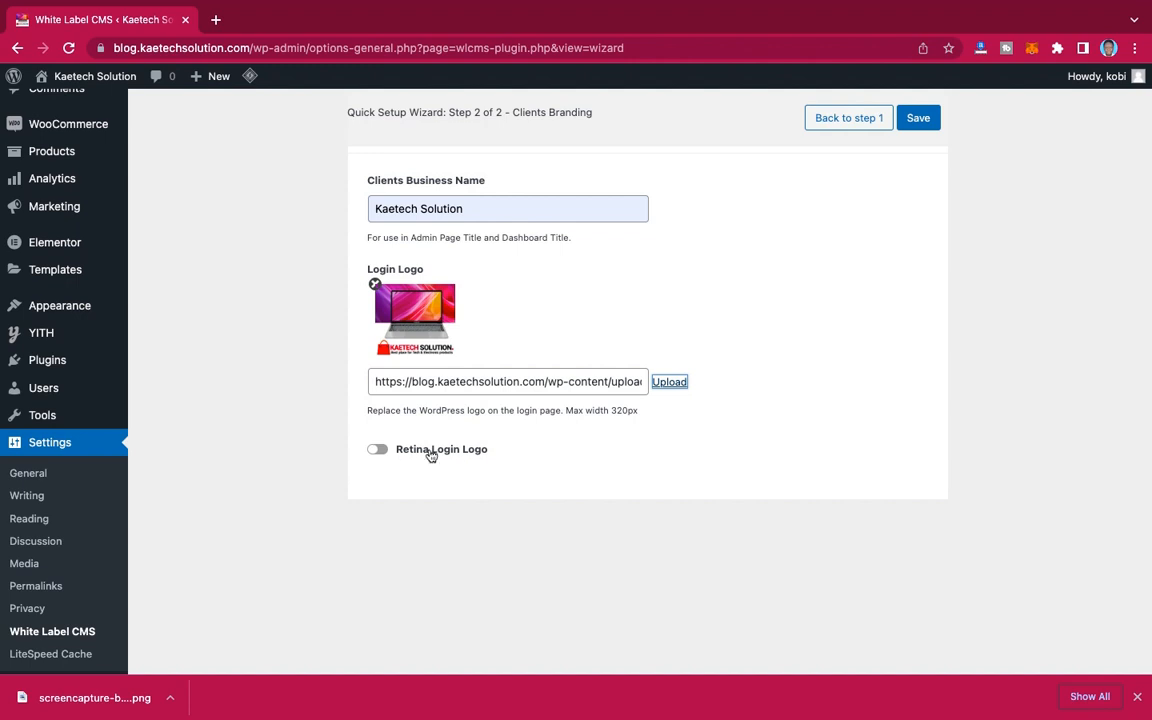
scroll(771, 350, "up", 3)
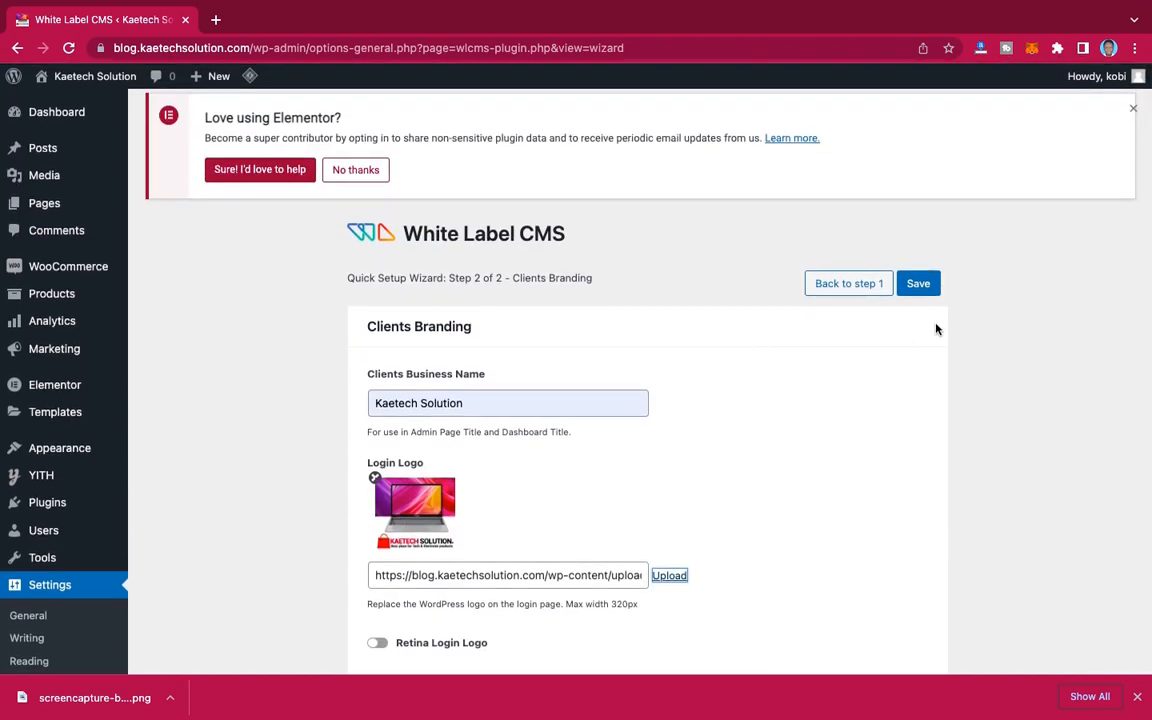
left_click(918, 284)
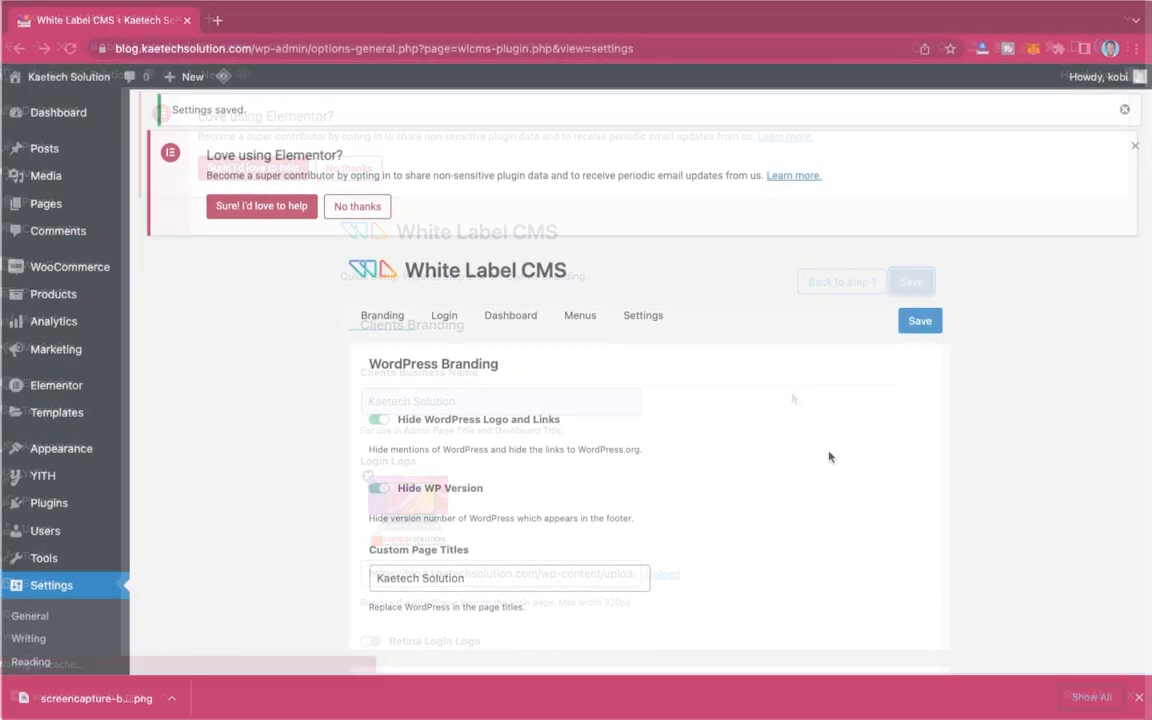
Step: Examine the WordPress, admin bar, side menu and footer sections of the plugin's Branding settings
scroll(828, 457, "down", 5)
scroll(828, 457, "up", 1)
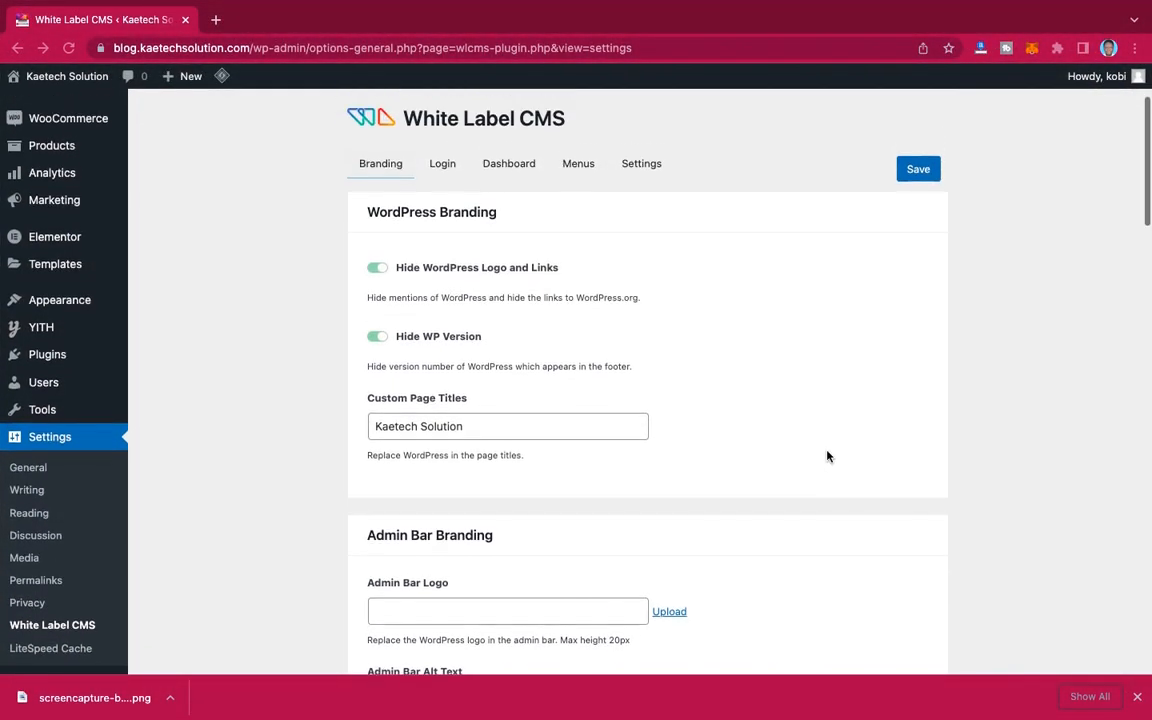
scroll(828, 457, "down", 8)
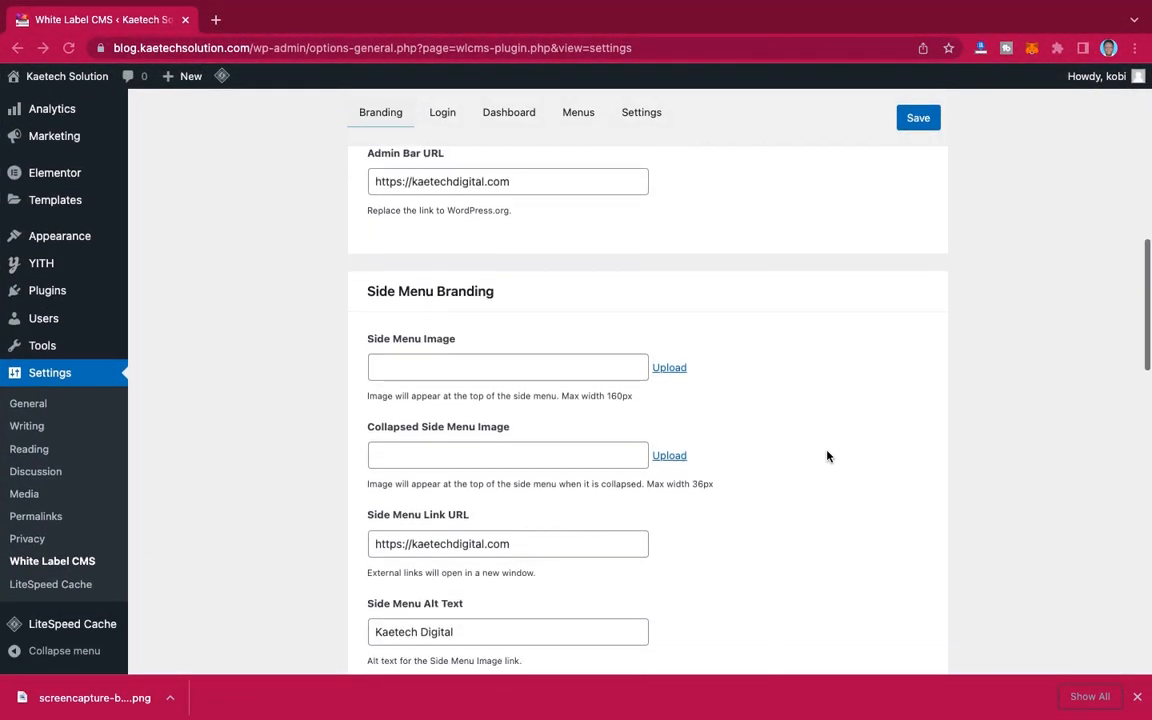
scroll(828, 457, "down", 8)
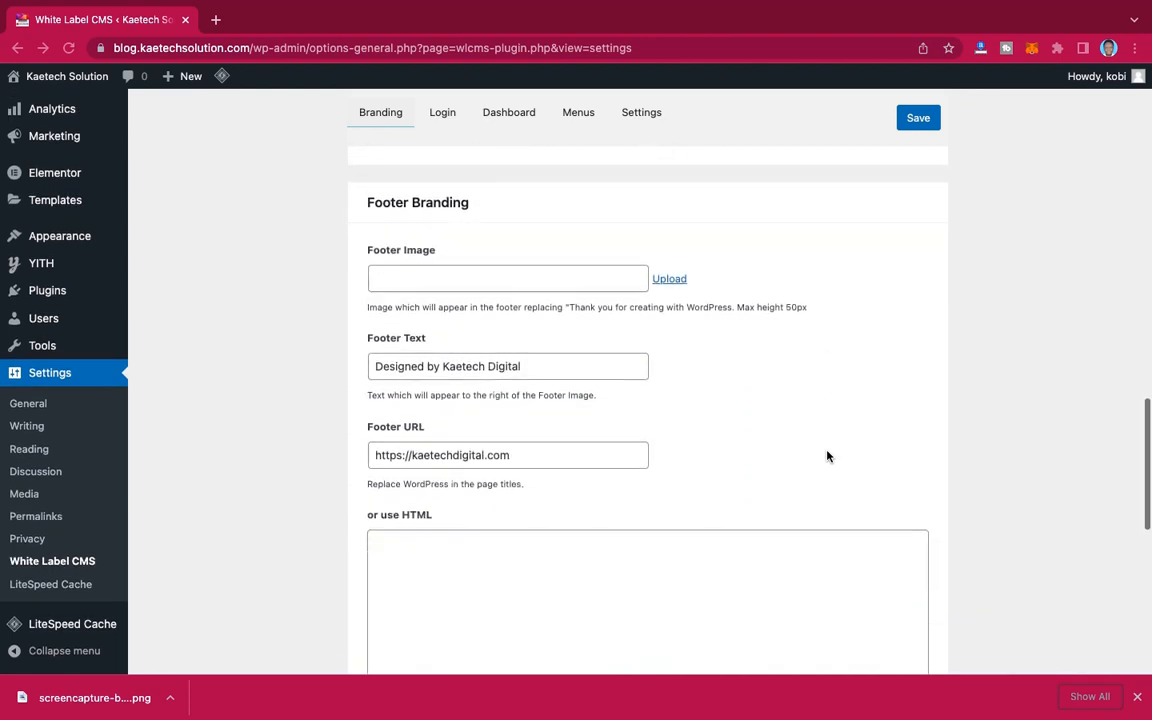
scroll(828, 457, "down", 2)
scroll(828, 457, "up", 8)
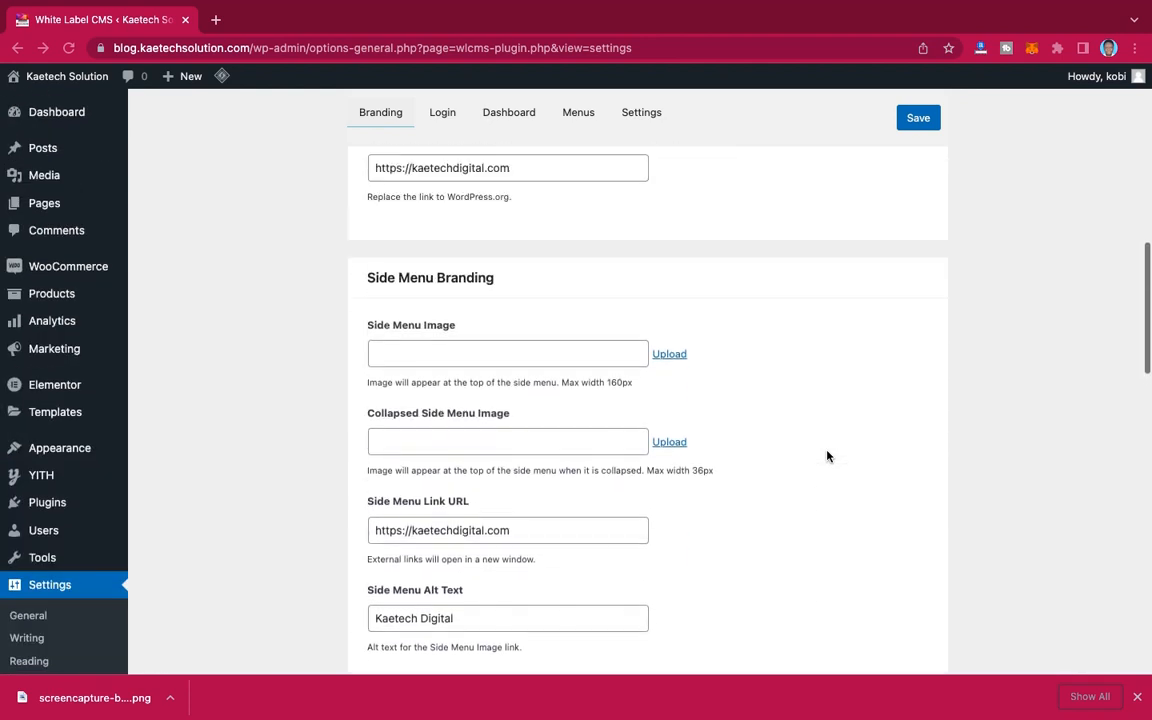
scroll(828, 457, "up", 8)
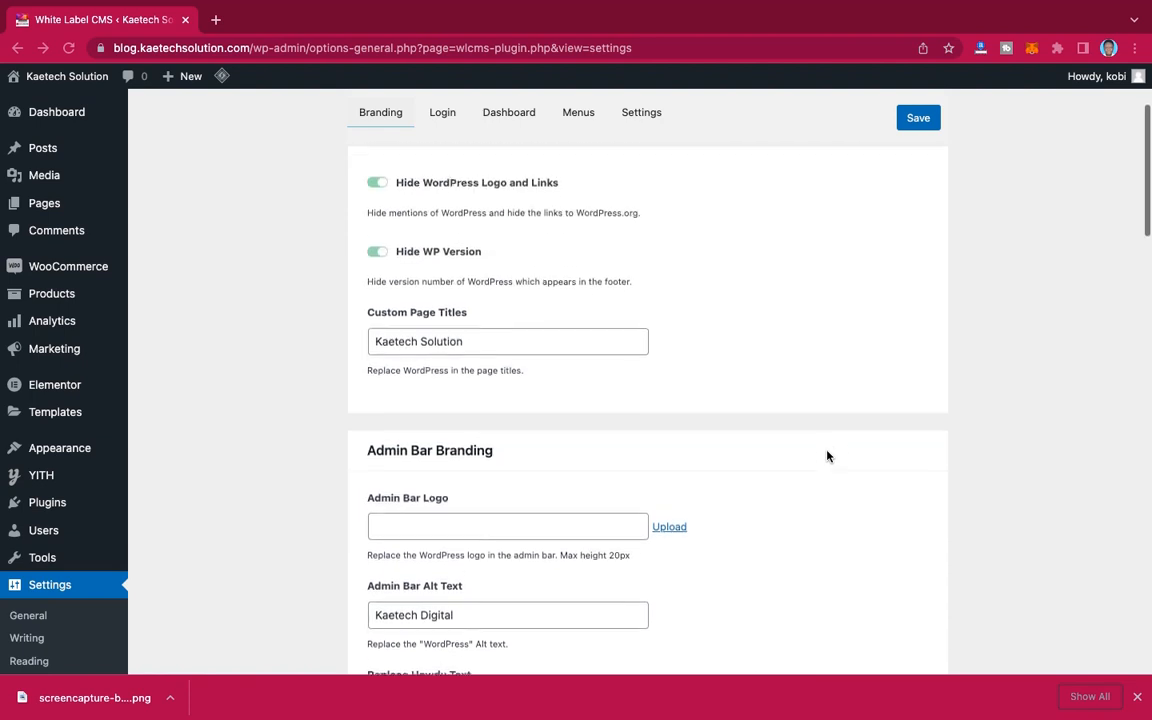
scroll(828, 457, "up", 3)
scroll(828, 455, "down", 1)
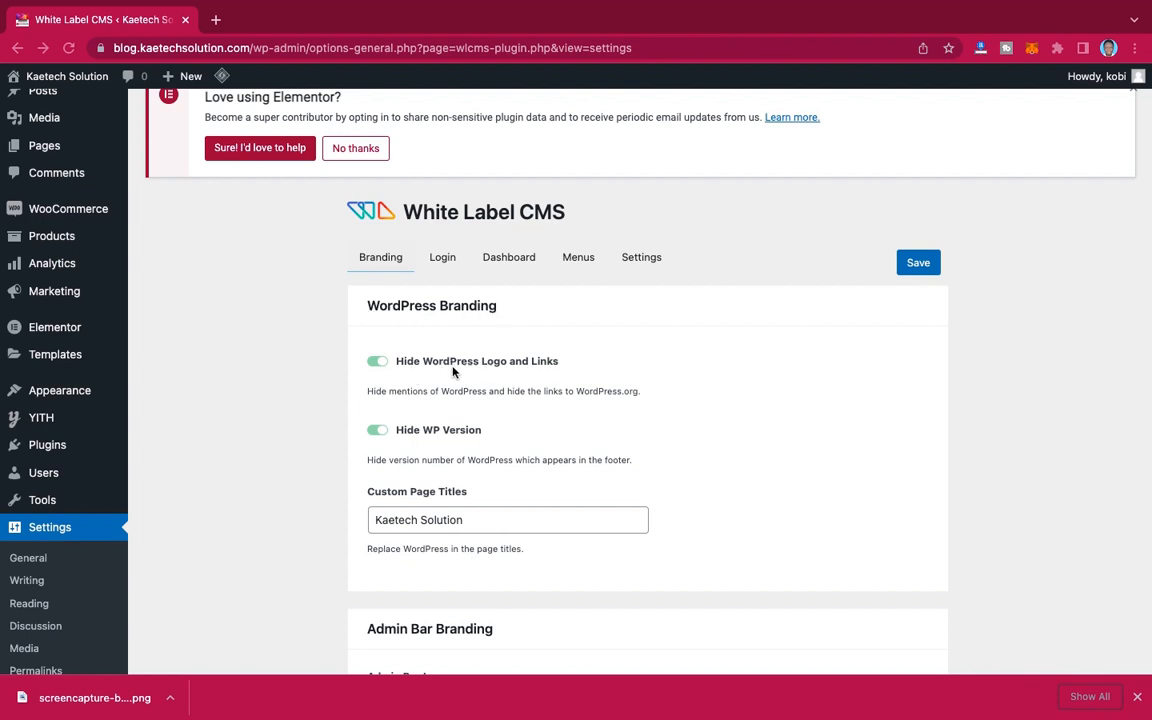
Step: Switch Hide WordPress Logo and Links off and back on
left_click(378, 362)
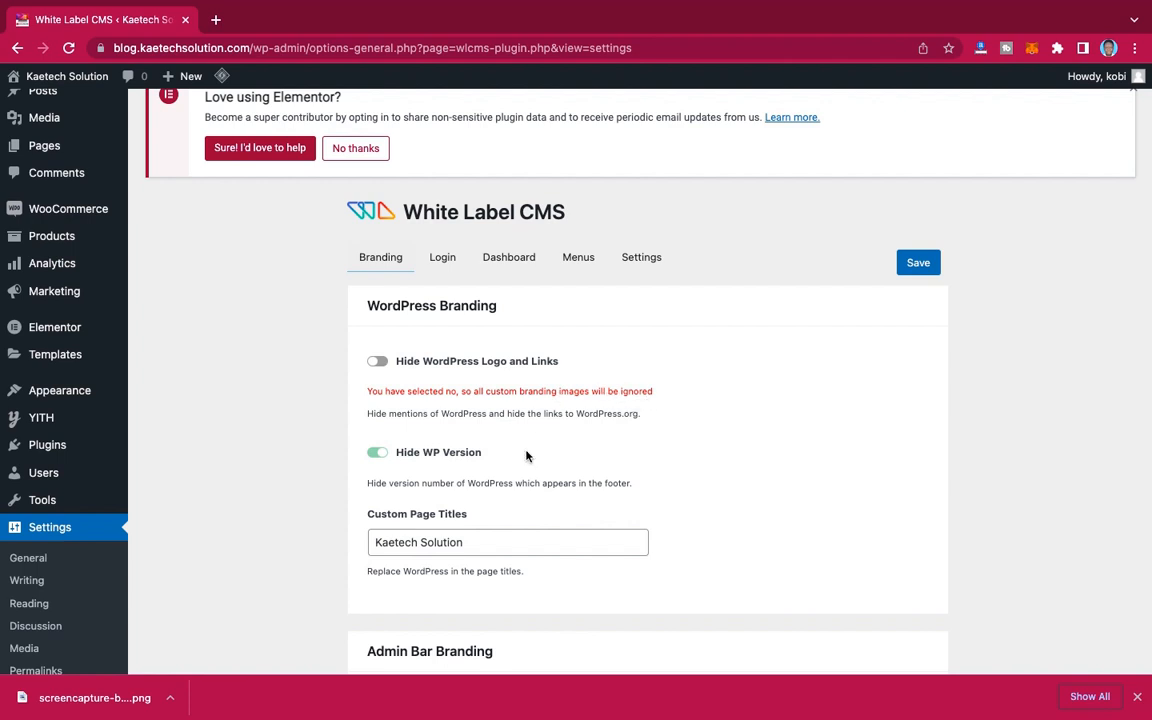
left_click(382, 364)
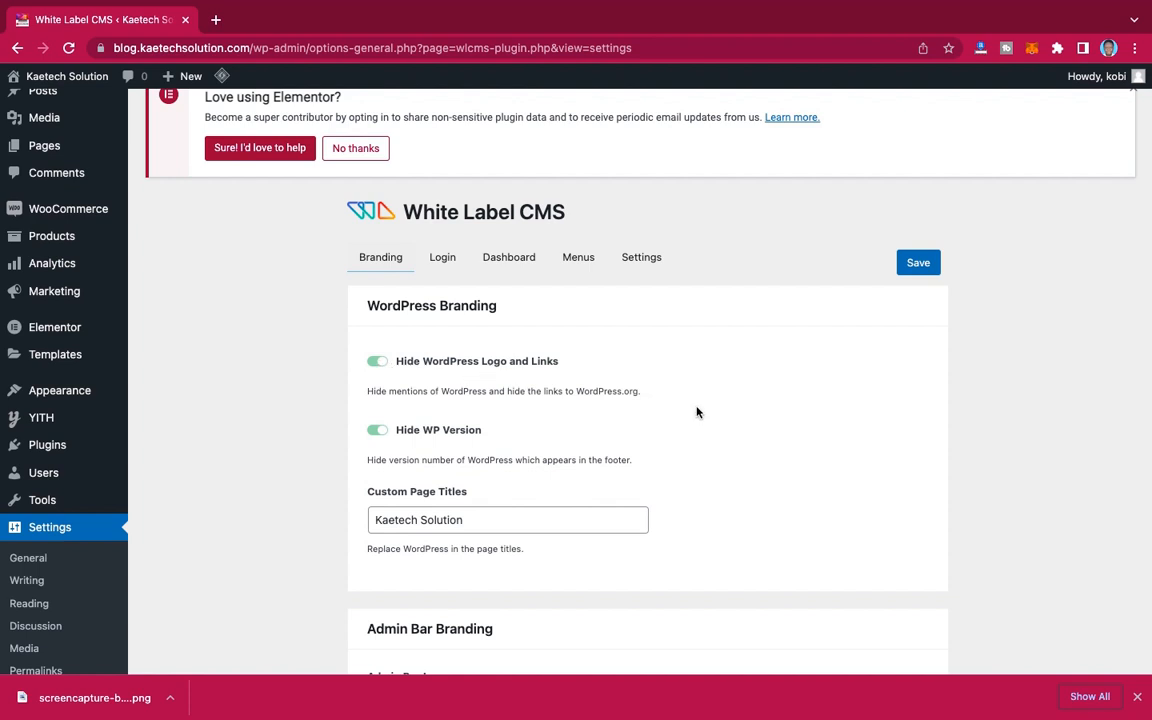
Step: Dismiss the browser's downloads bar and look through the Branding settings down to the end of the page
scroll(697, 412, "down", 3)
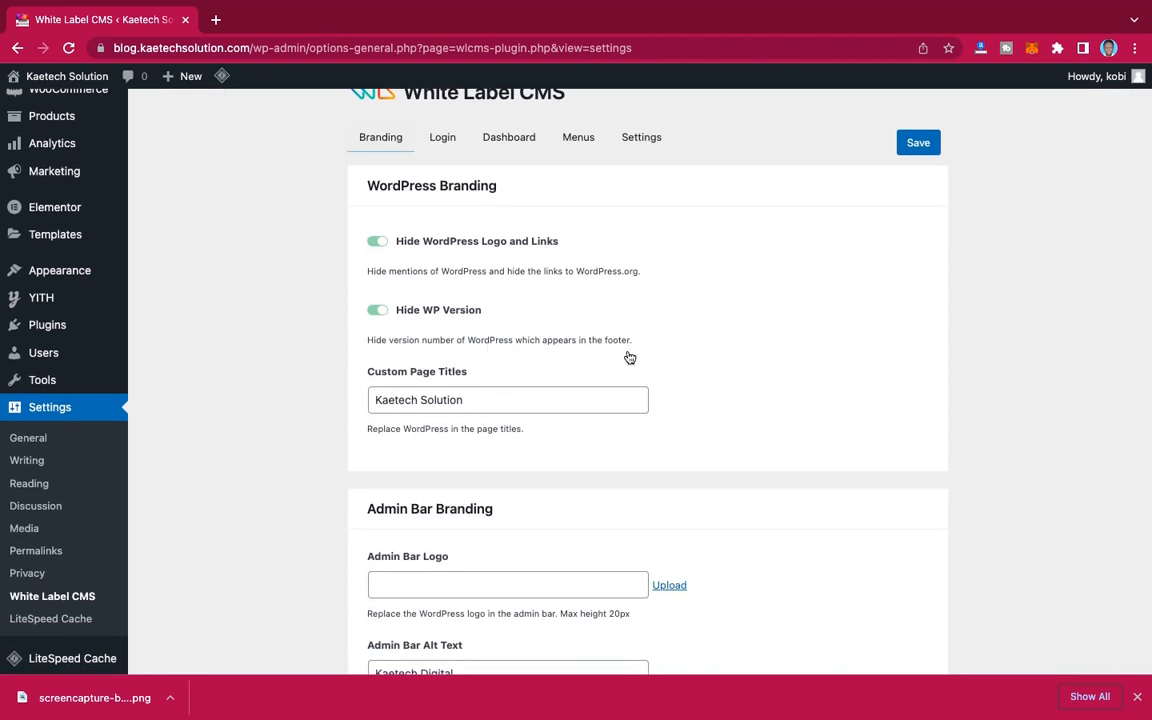
left_click(1136, 698)
scroll(734, 574, "down", 15)
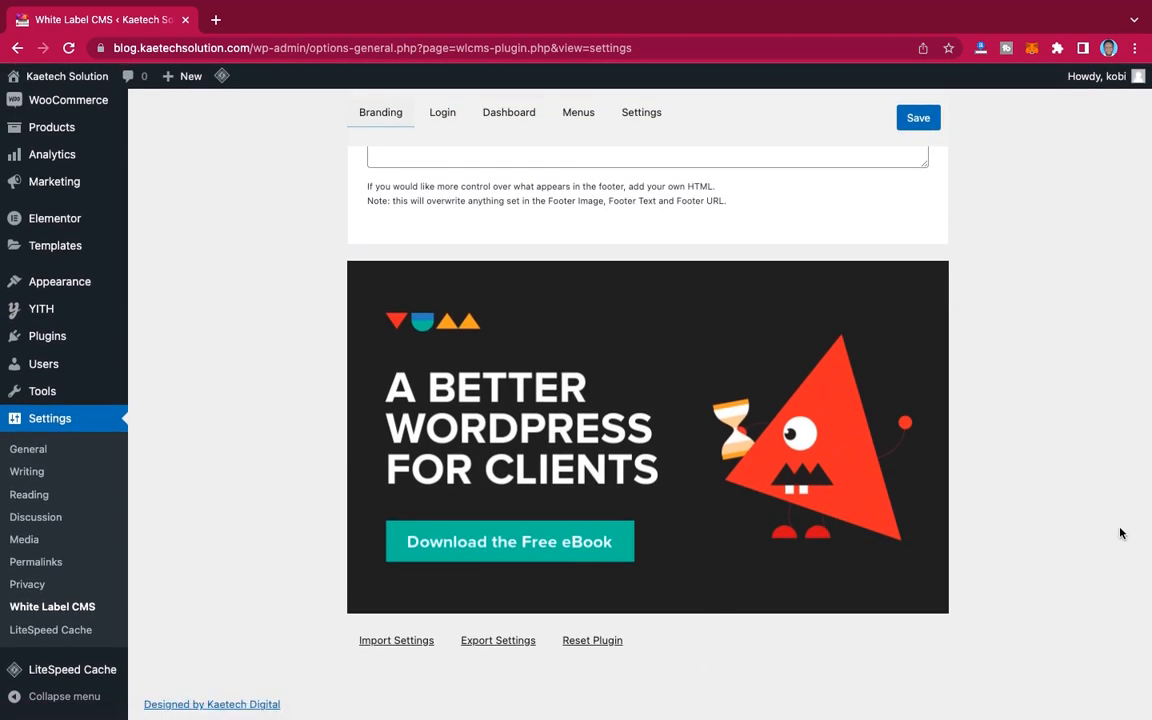
Step: Switch off Hide WP Version under WordPress Branding and check the dashboard footer at the end of the page
scroll(1120, 533, "up", 10)
scroll(1120, 533, "up", 7)
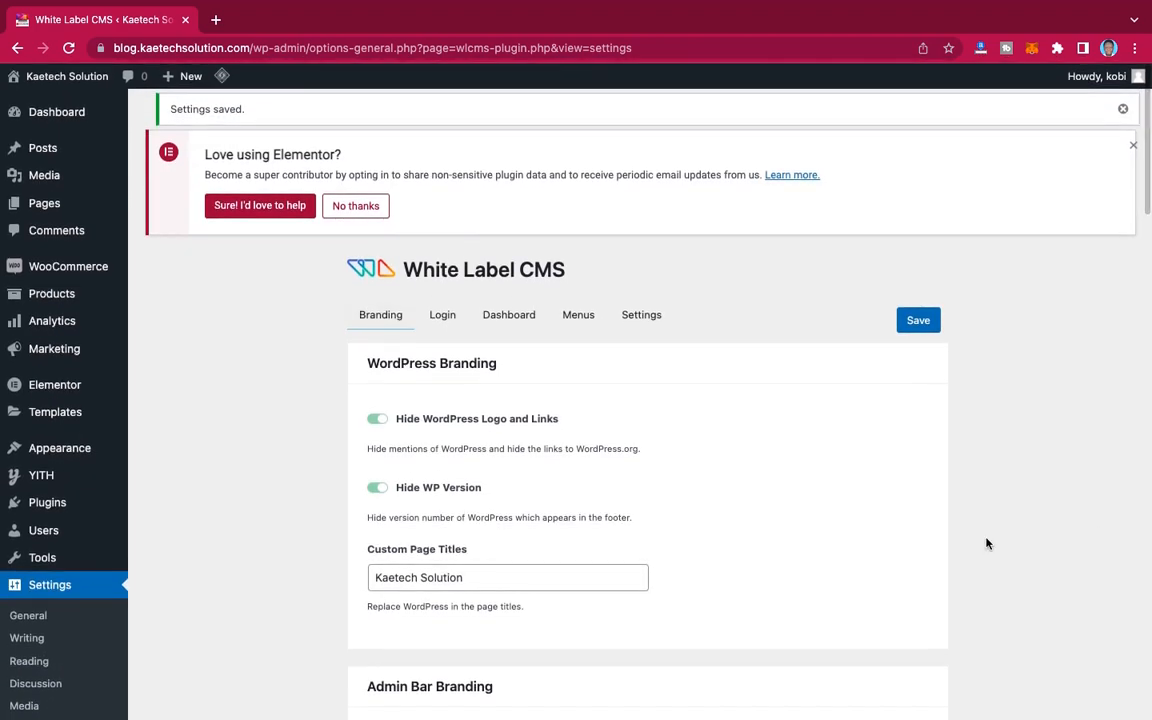
left_click(378, 490)
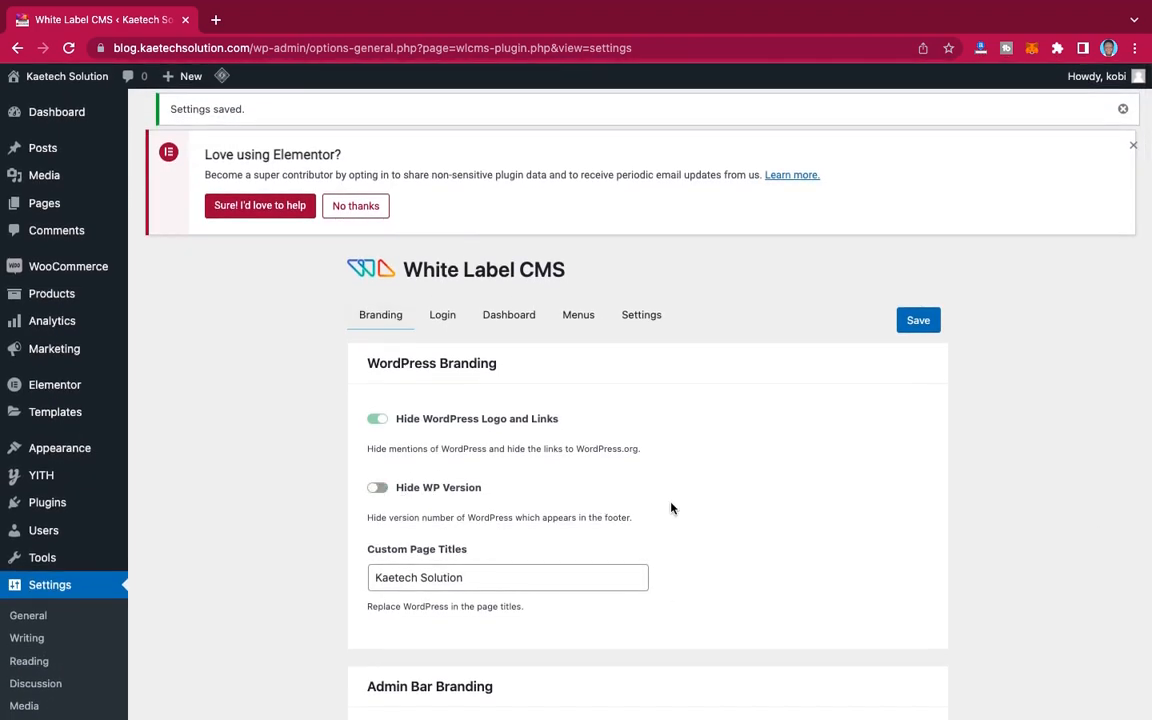
scroll(671, 509, "down", 3)
scroll(671, 509, "down", 20)
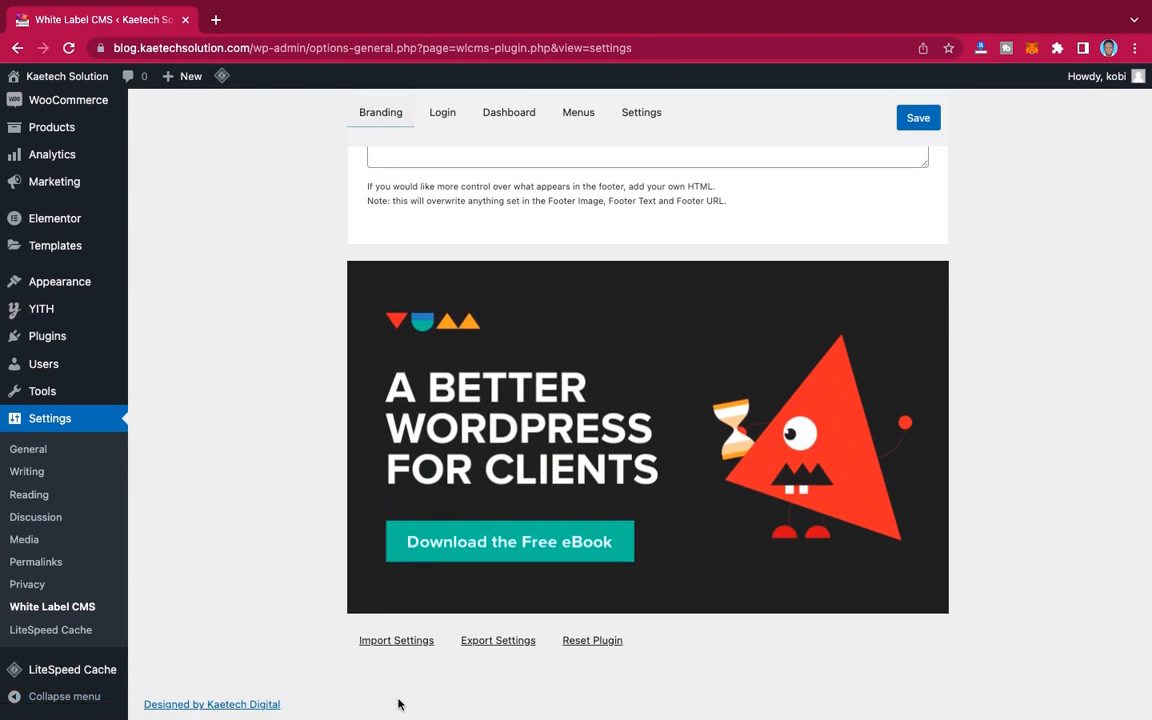
scroll(680, 566, "up", 8)
scroll(680, 566, "up", 8)
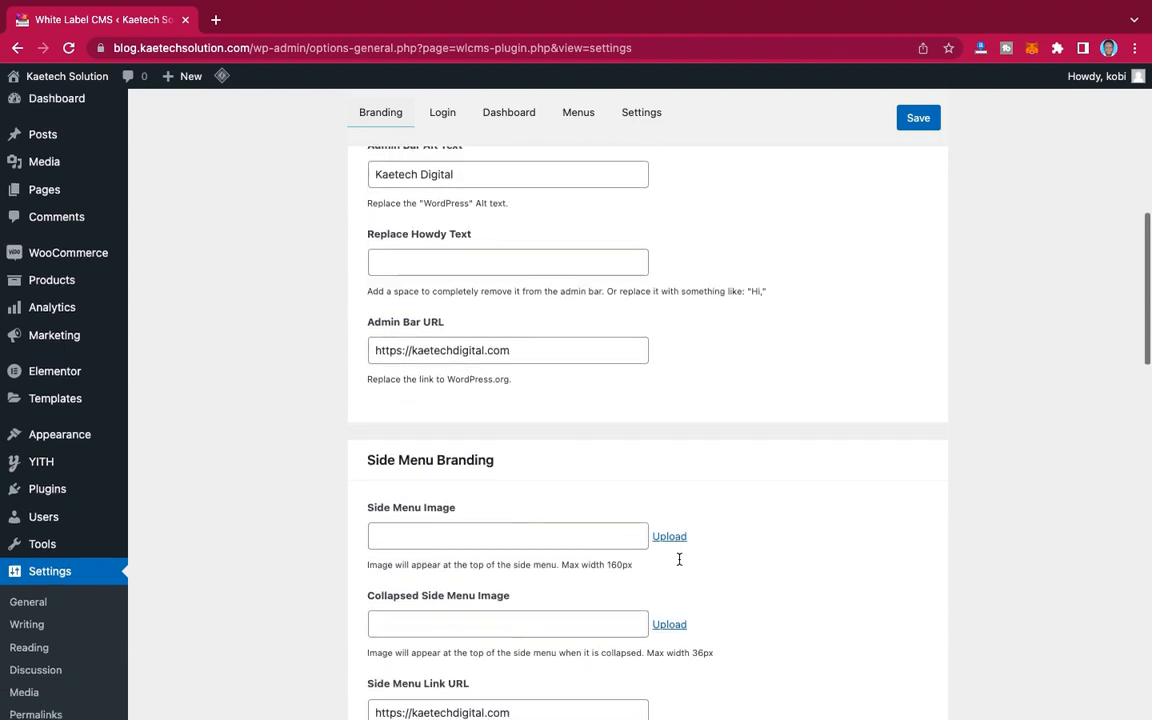
scroll(679, 558, "down", 15)
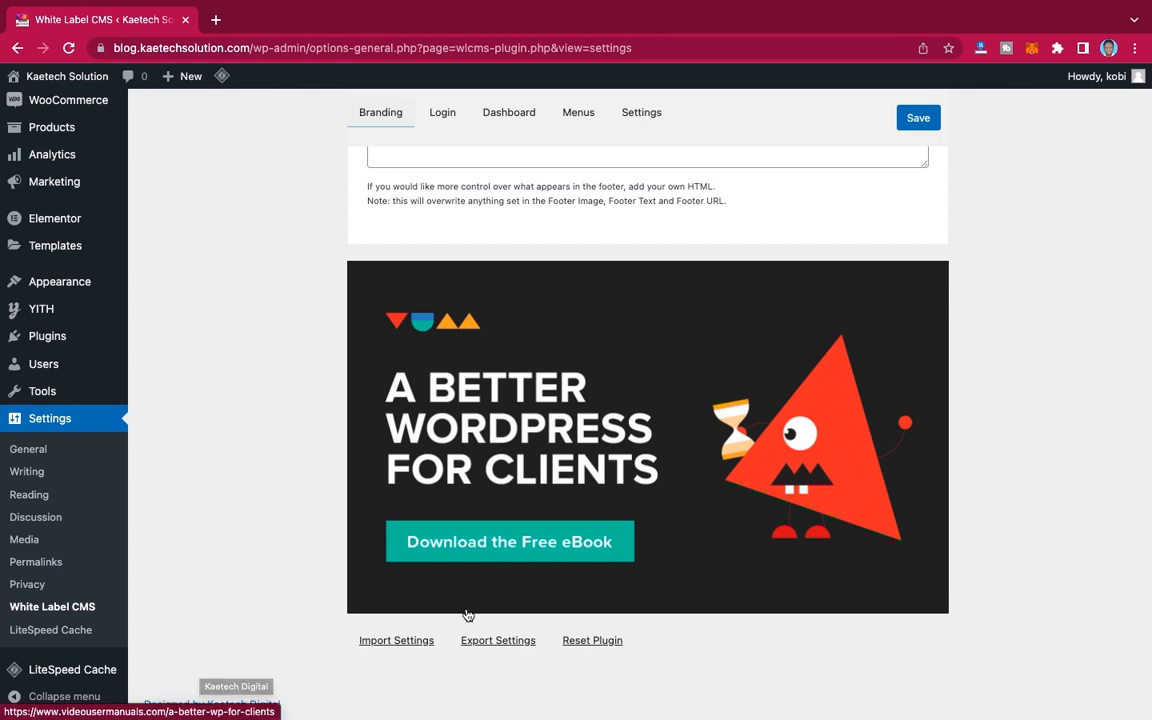
scroll(465, 612, "up", 20)
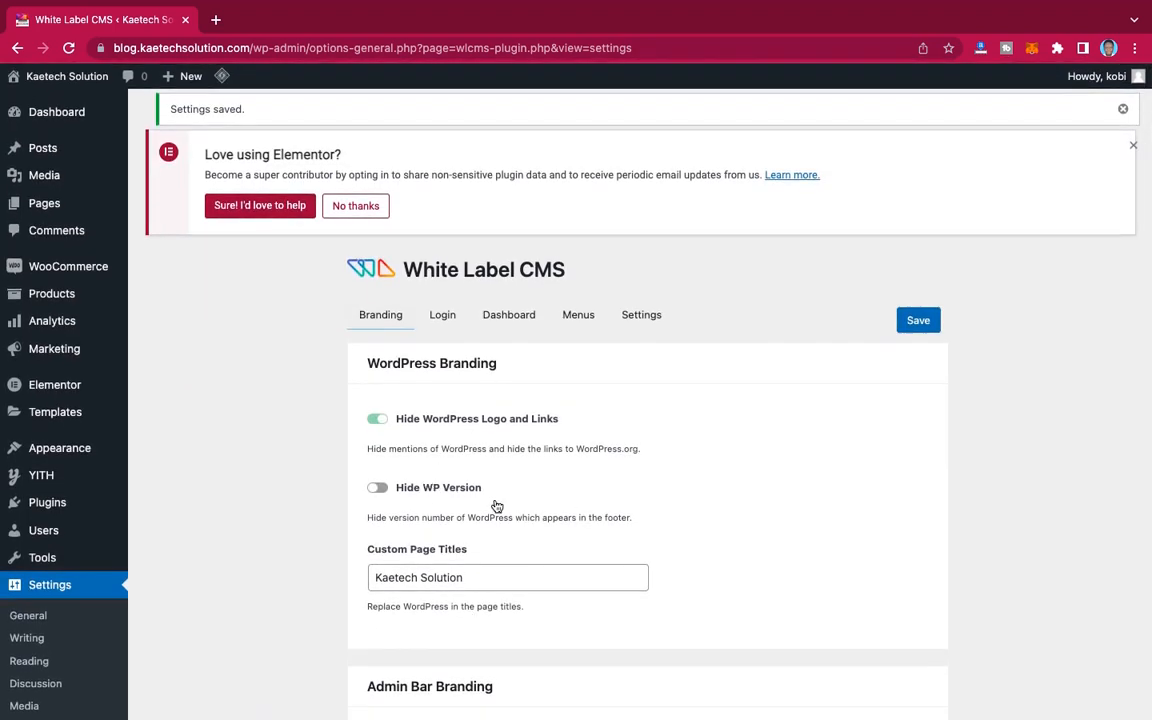
Step: Set the Admin Bar Logo to the cropped-favicon.jpg image from the media library
scroll(589, 506, "down", 5)
scroll(589, 508, "down", 1)
scroll(589, 505, "up", 1)
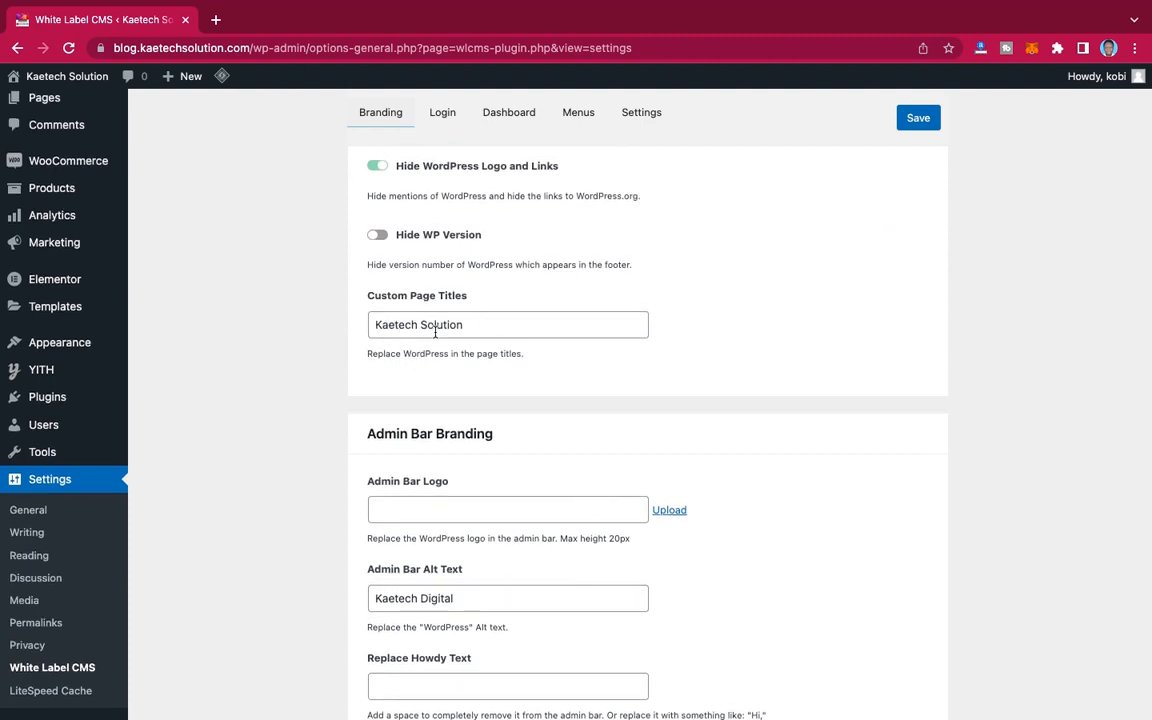
scroll(548, 384, "down", 4)
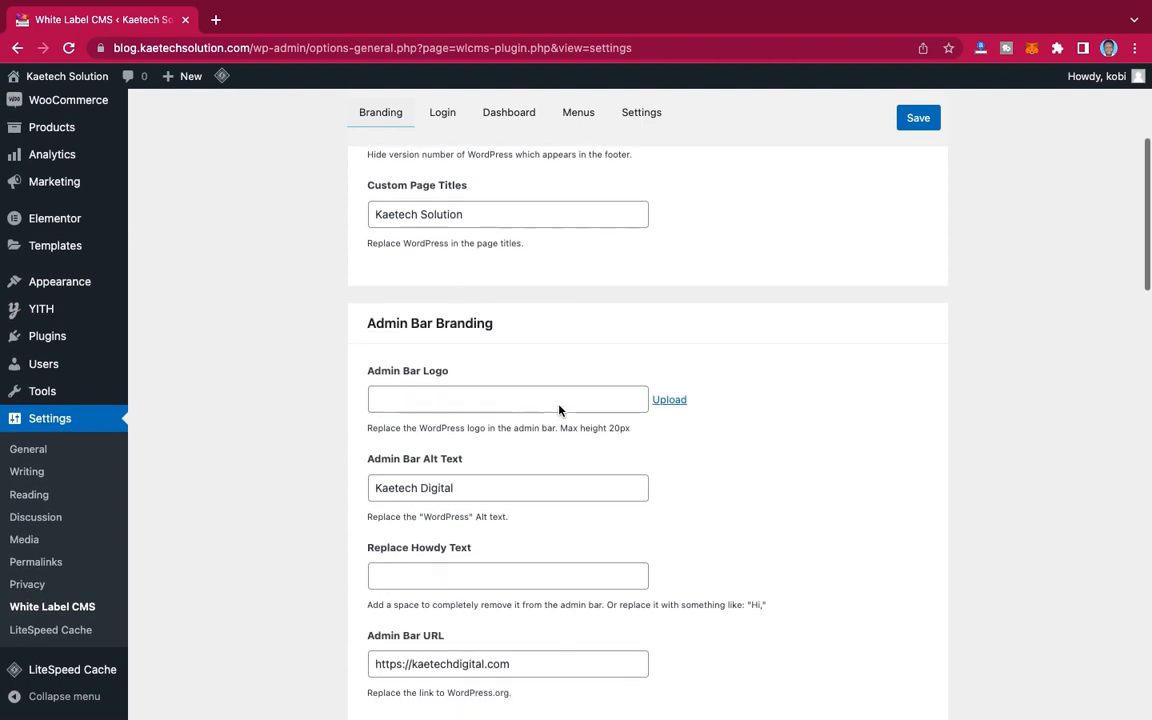
scroll(460, 380, "up", 1)
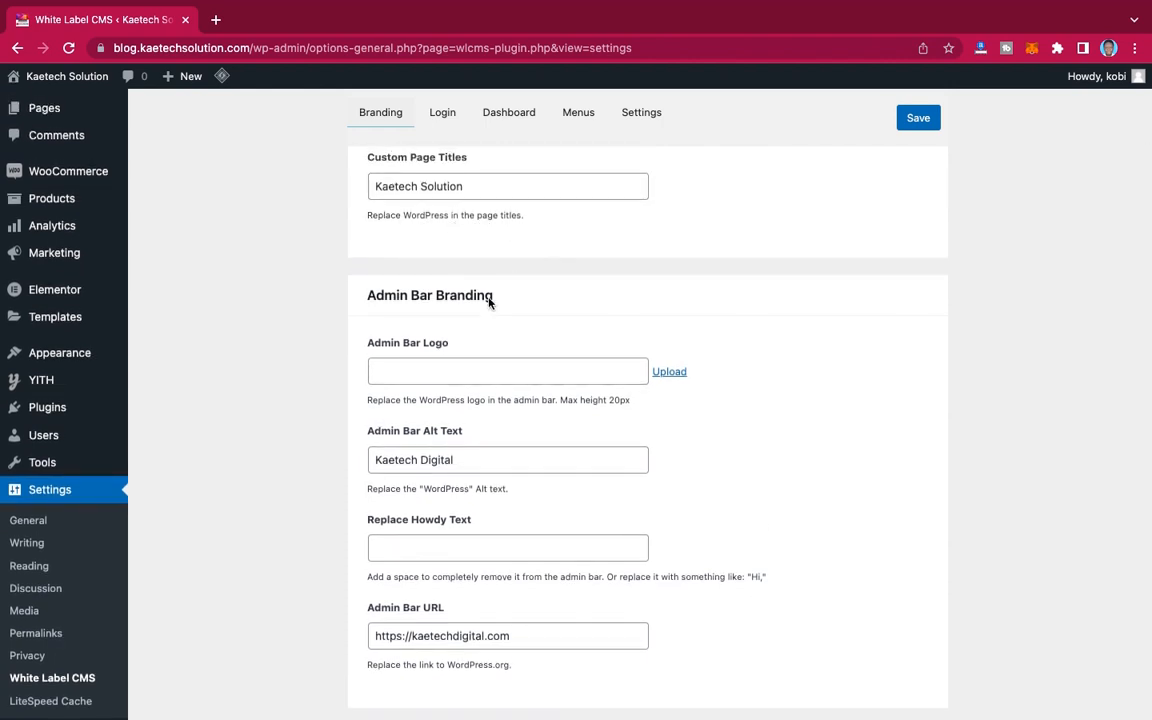
scroll(488, 301, "down", 2)
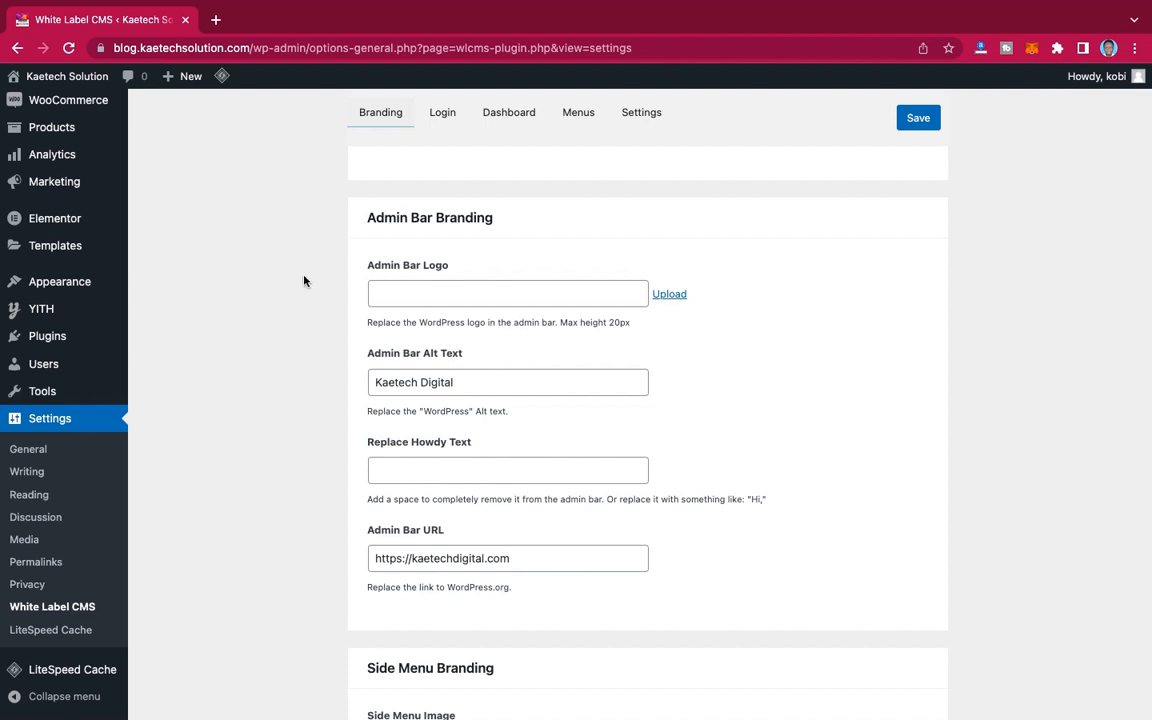
scroll(304, 281, "up", 5)
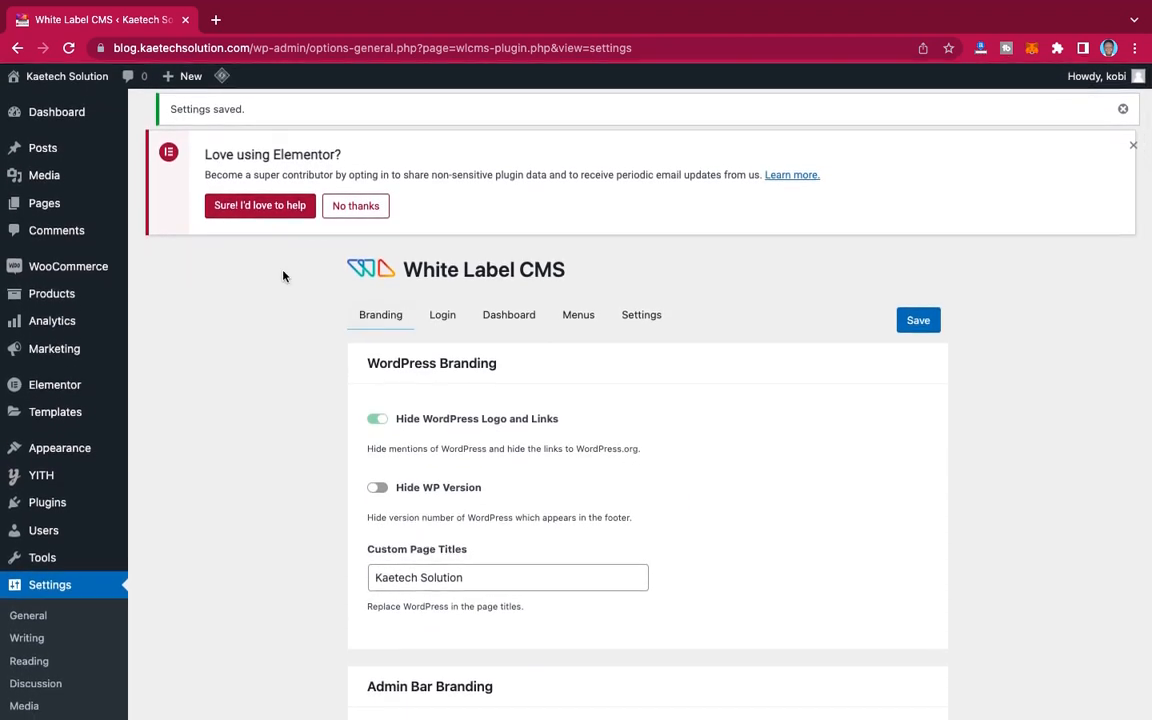
mouse_move(7, 74)
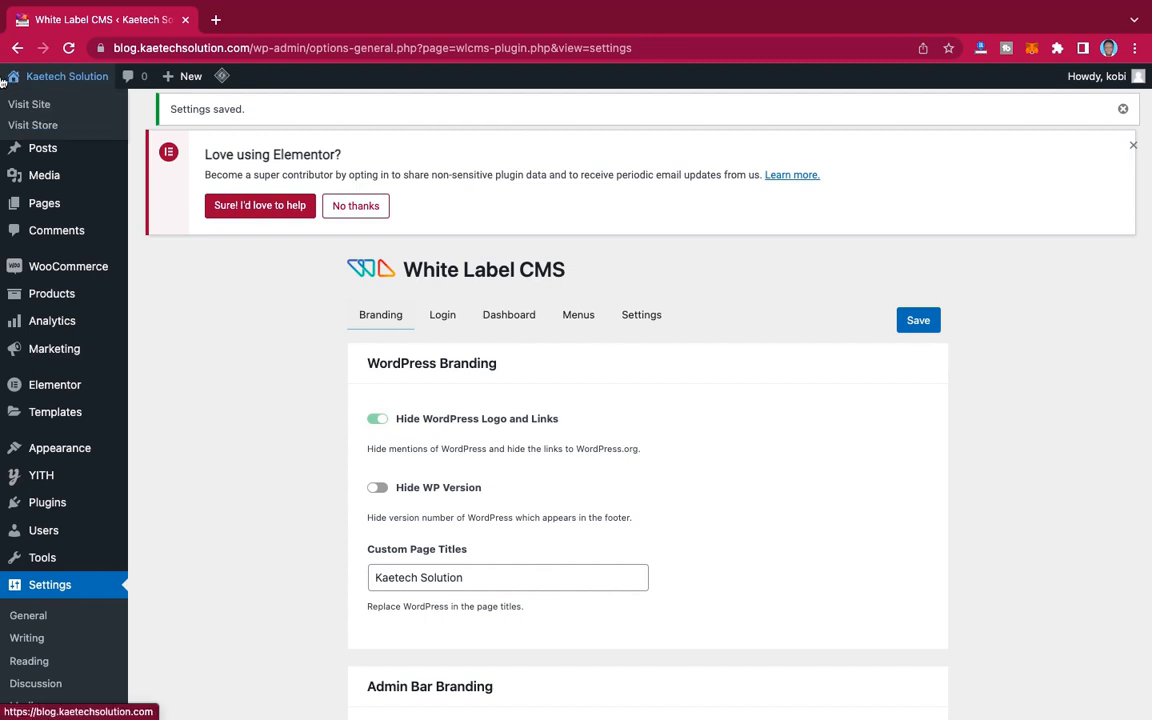
scroll(395, 286, "down", 5)
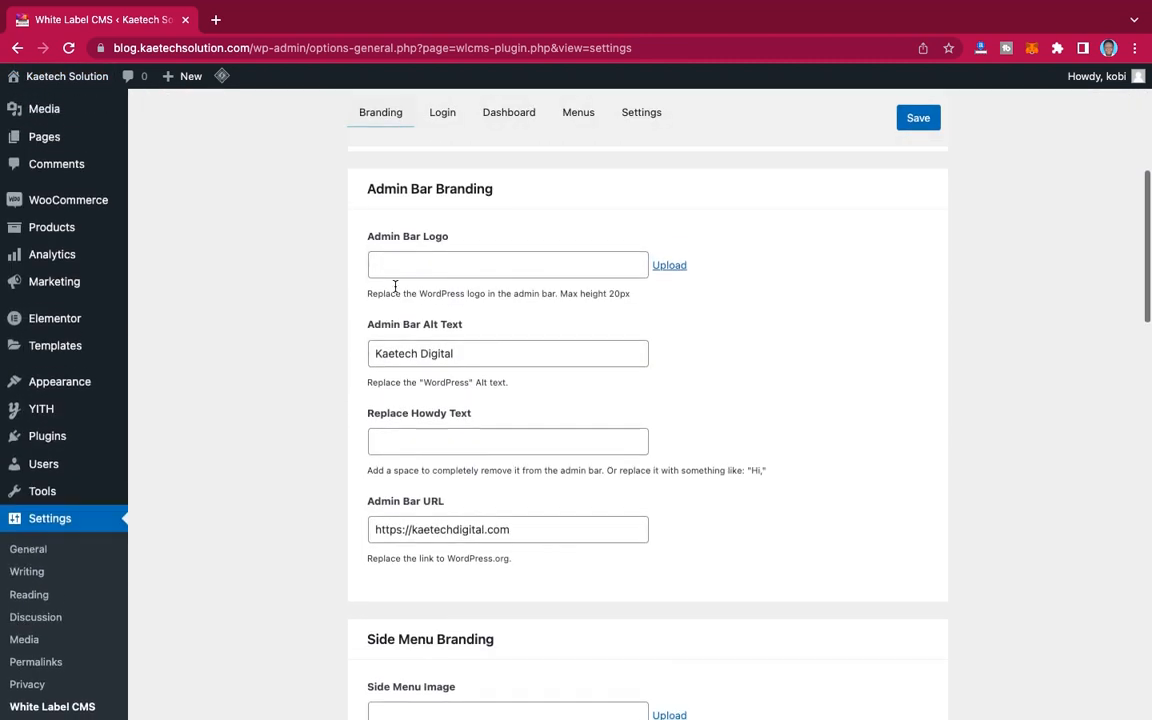
left_click(670, 272)
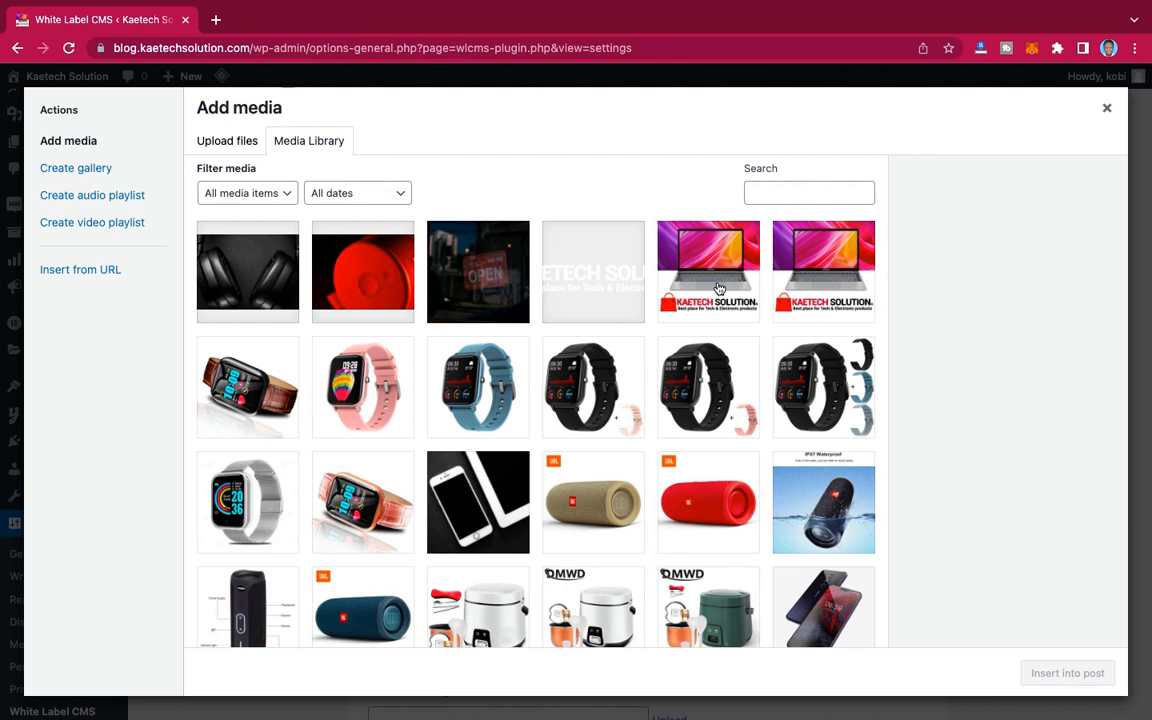
left_click(719, 288)
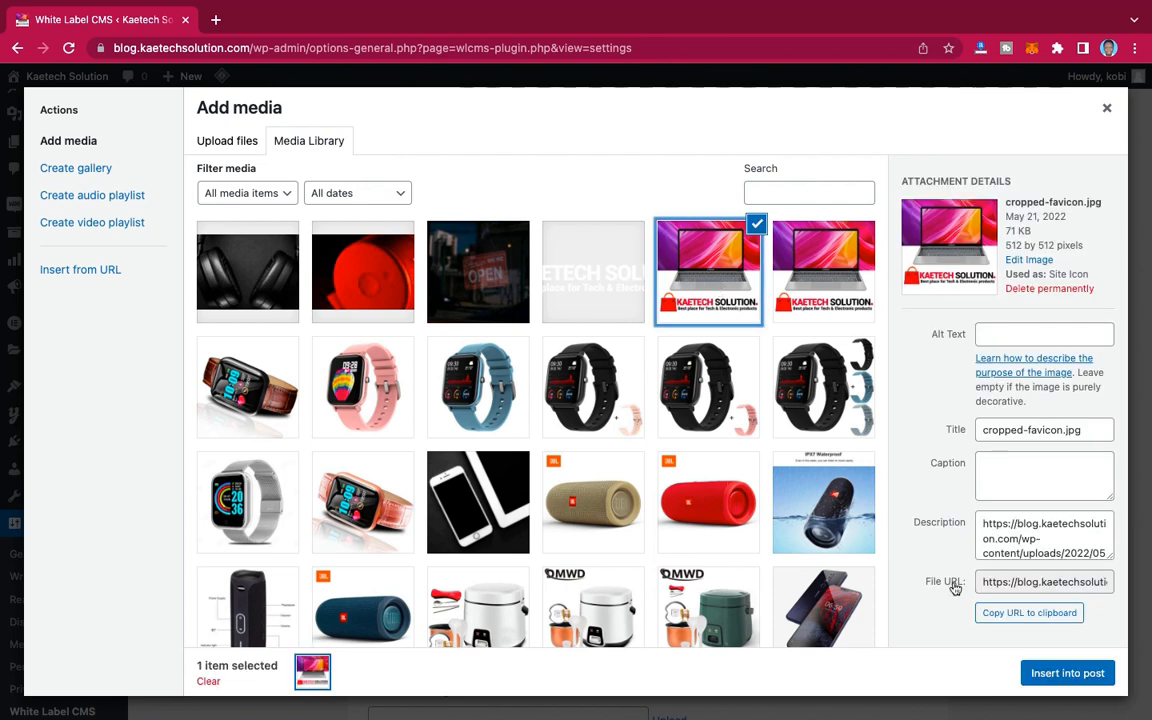
left_click(1065, 673)
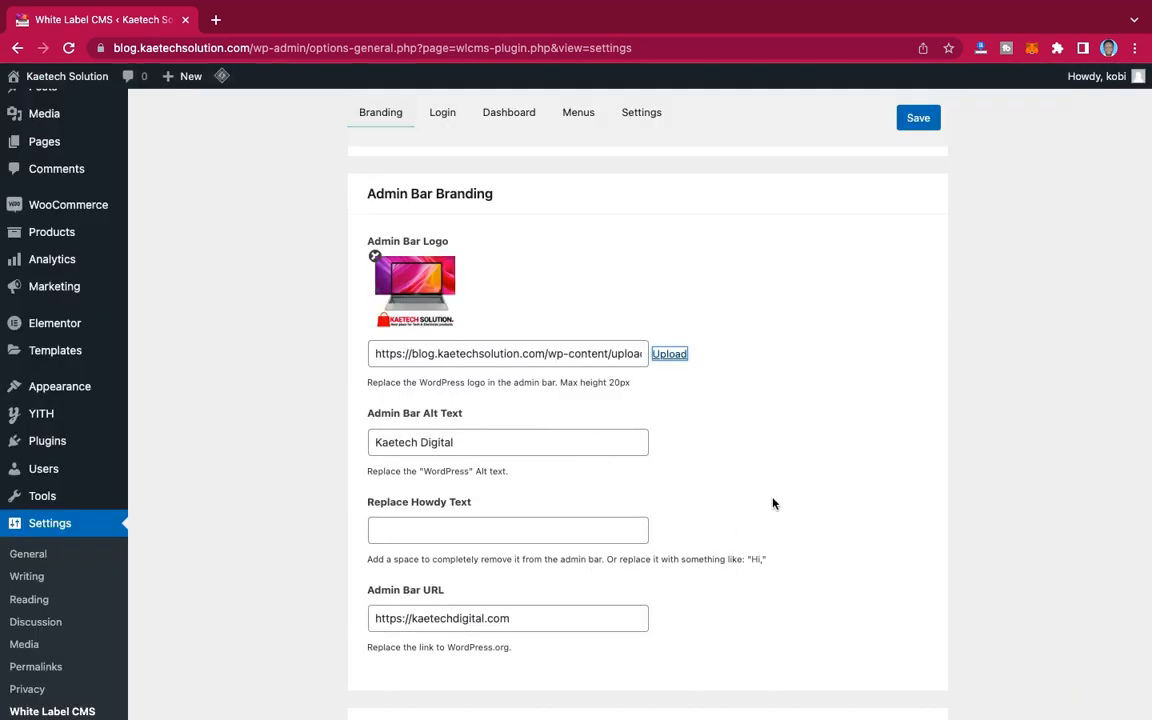
Step: Set the admin bar's Replace Howdy Text to "Hello,"
scroll(773, 503, "down", 2)
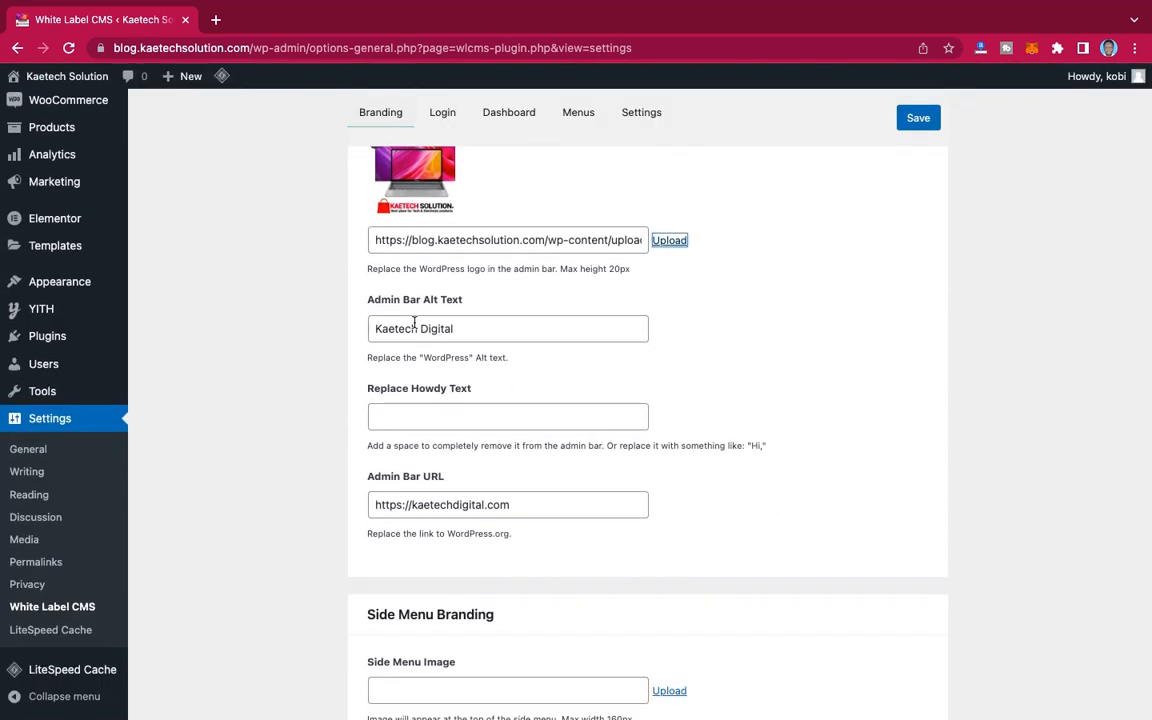
scroll(748, 440, "down", 2)
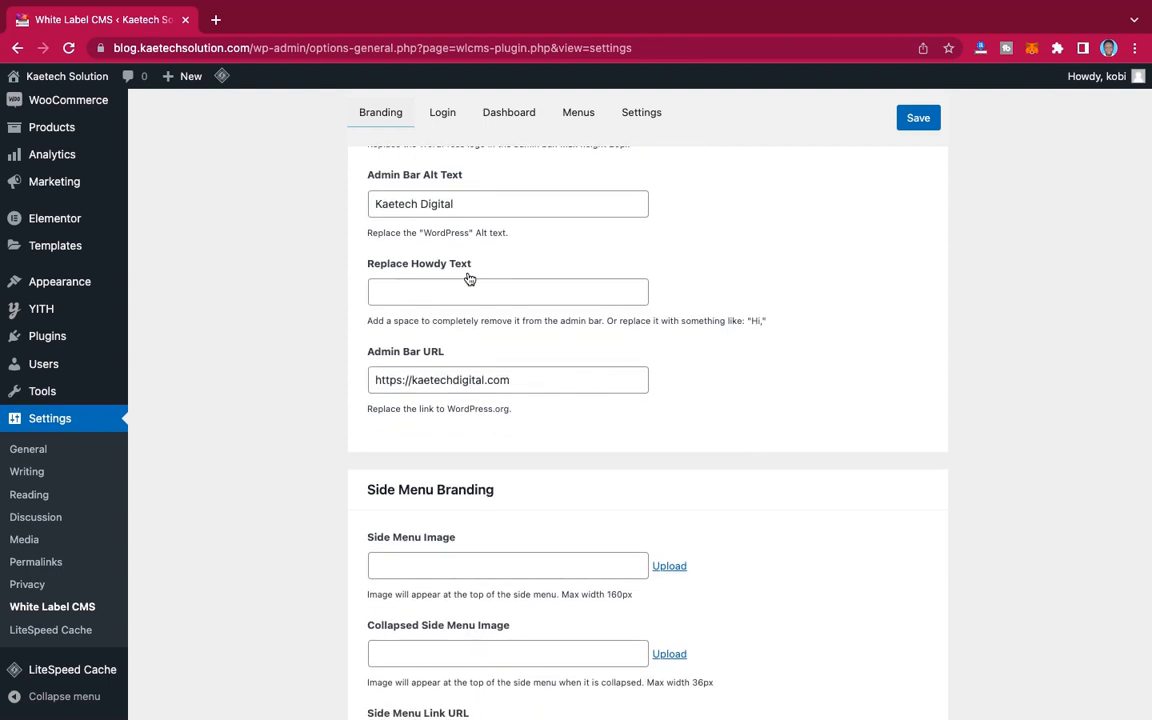
mouse_move(1084, 88)
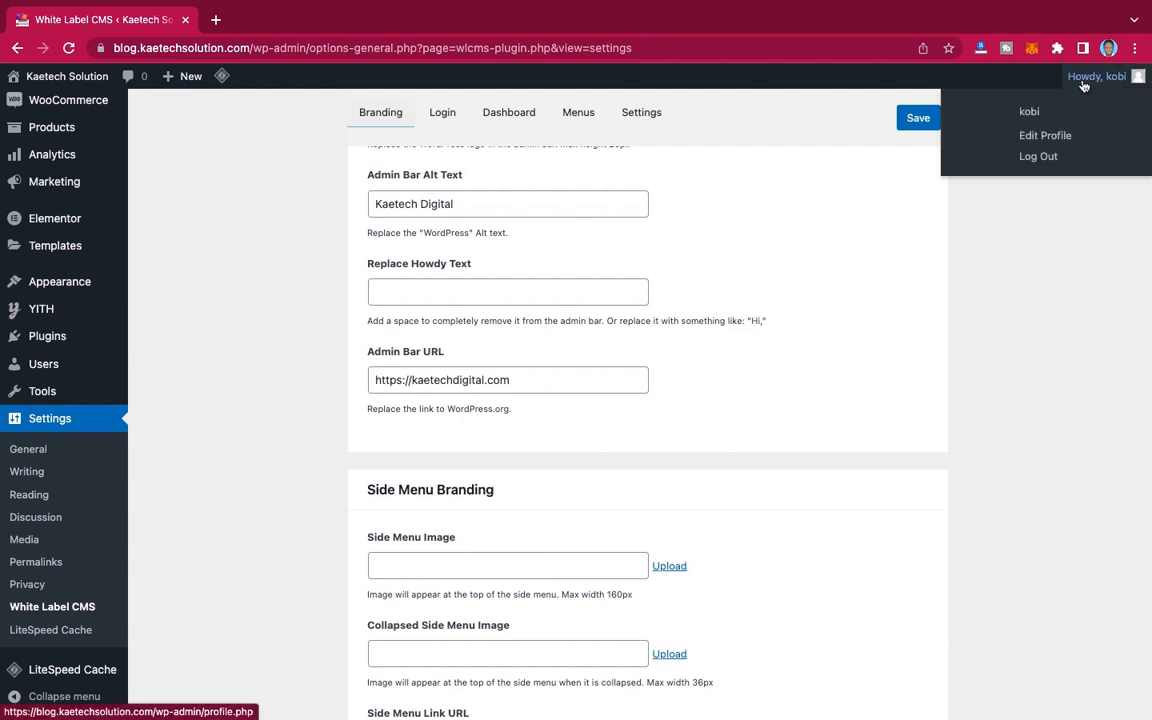
left_click(500, 288)
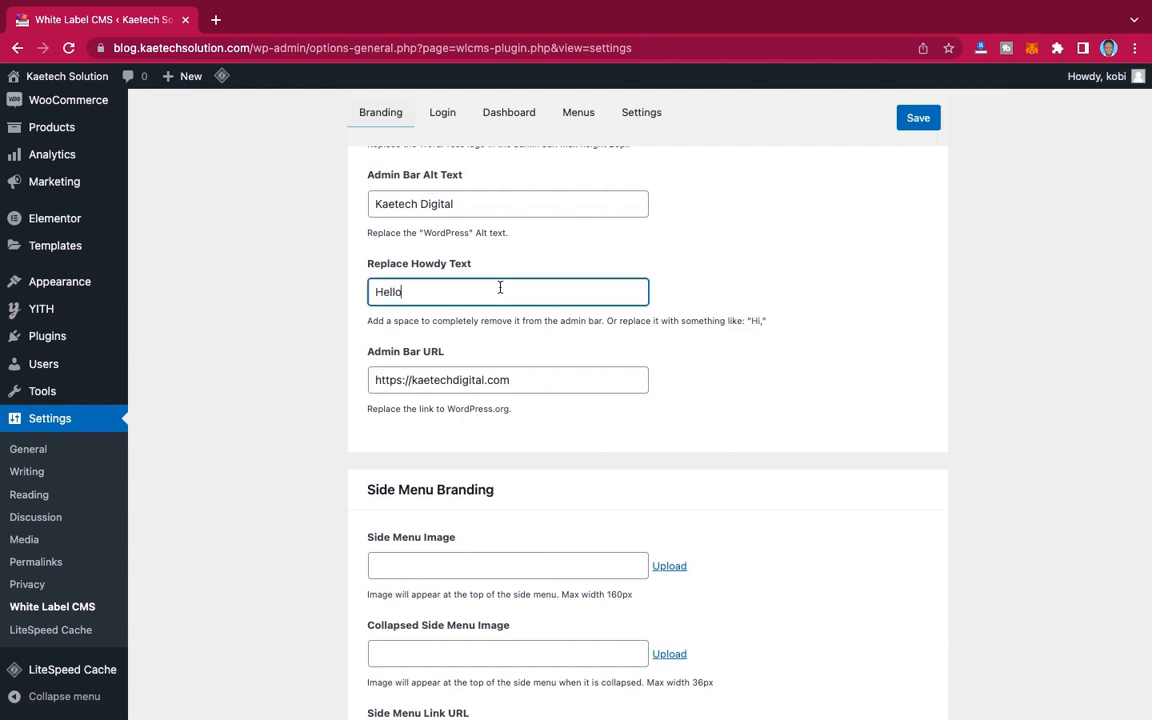
type("Hello,")
Step: Examine the Admin Bar URL setting and the image options under Side Menu Branding, comparing them with the dashboard's admin bar and side menu
scroll(724, 375, "down", 2)
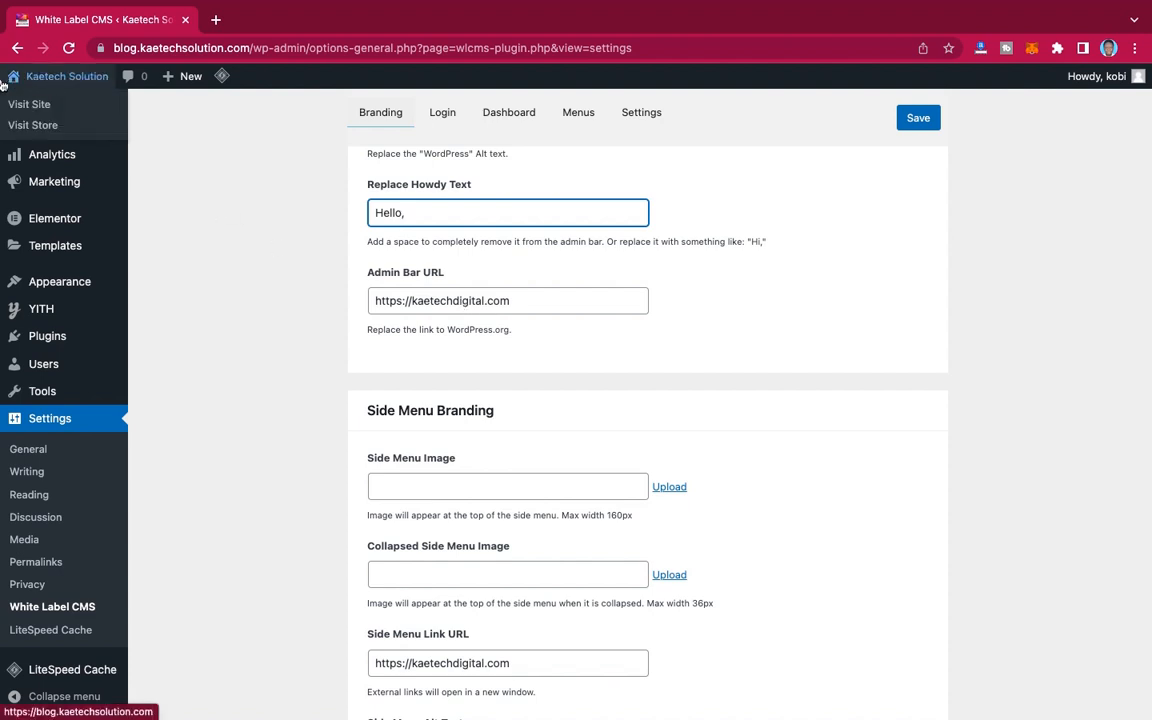
scroll(370, 160, "up", 5)
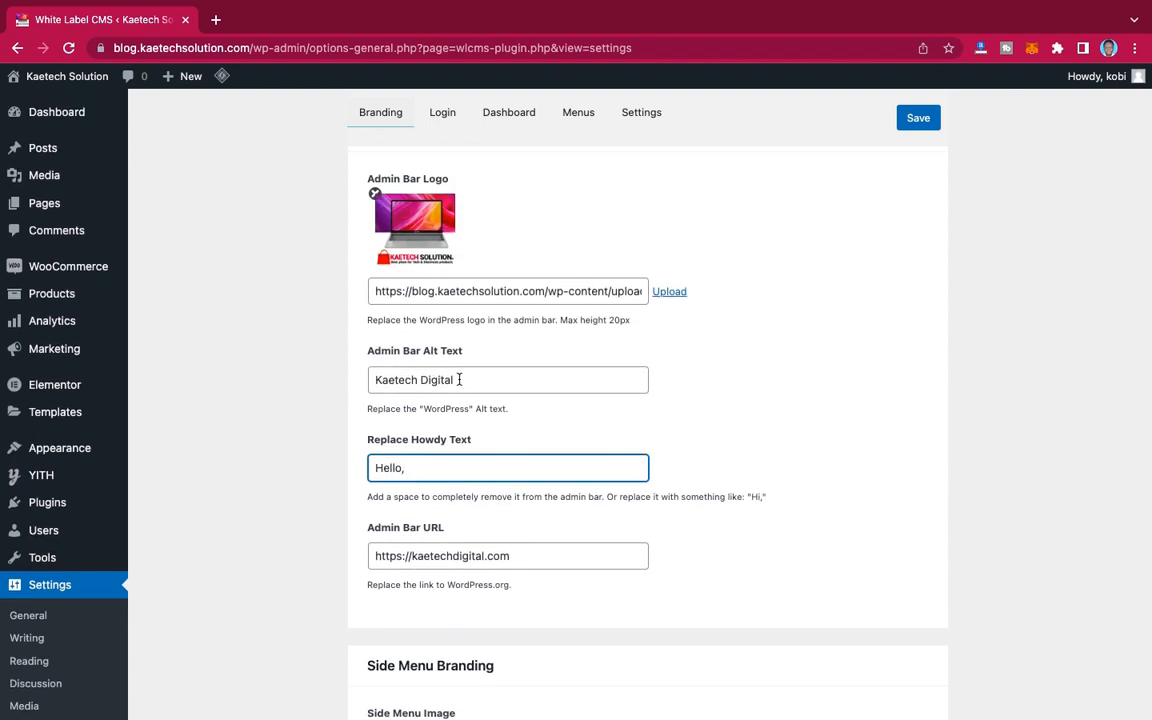
scroll(406, 396, "down", 4)
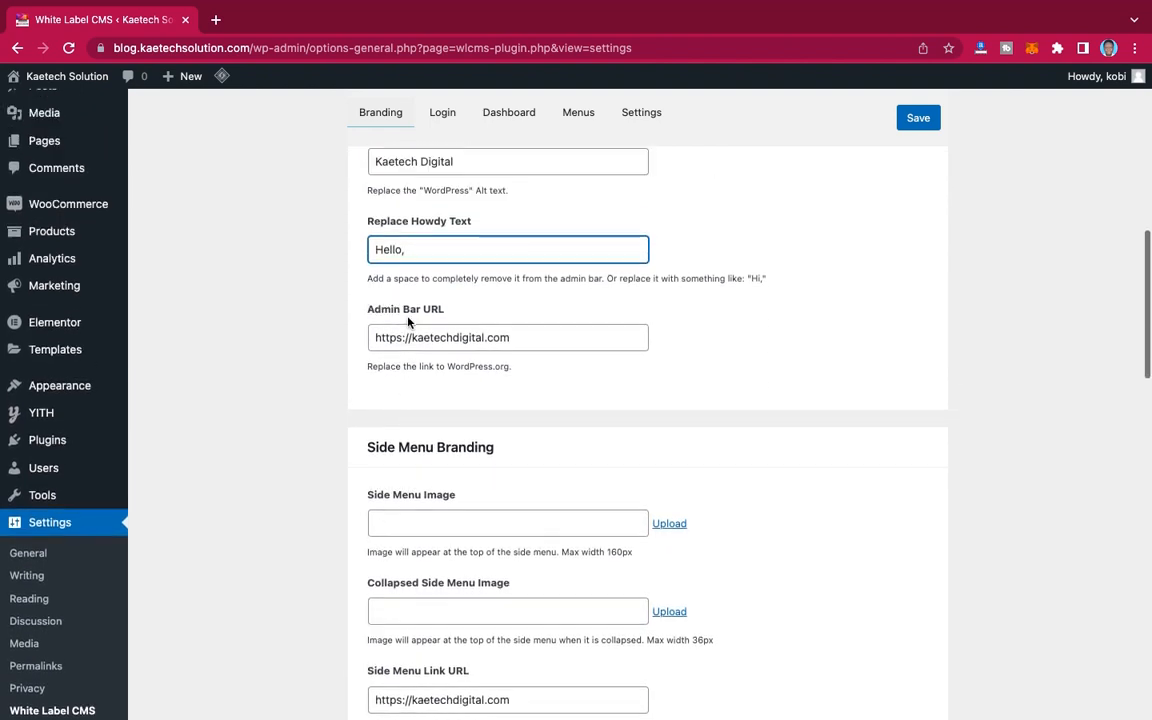
scroll(407, 320, "up", 1)
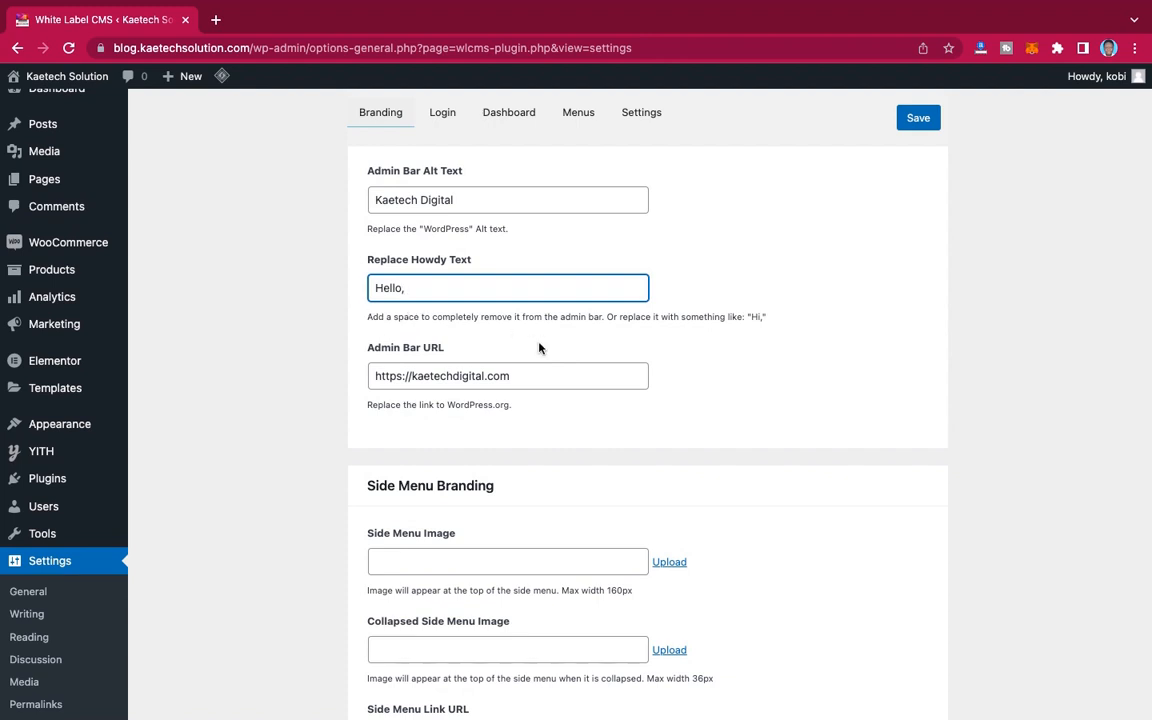
scroll(539, 347, "down", 3)
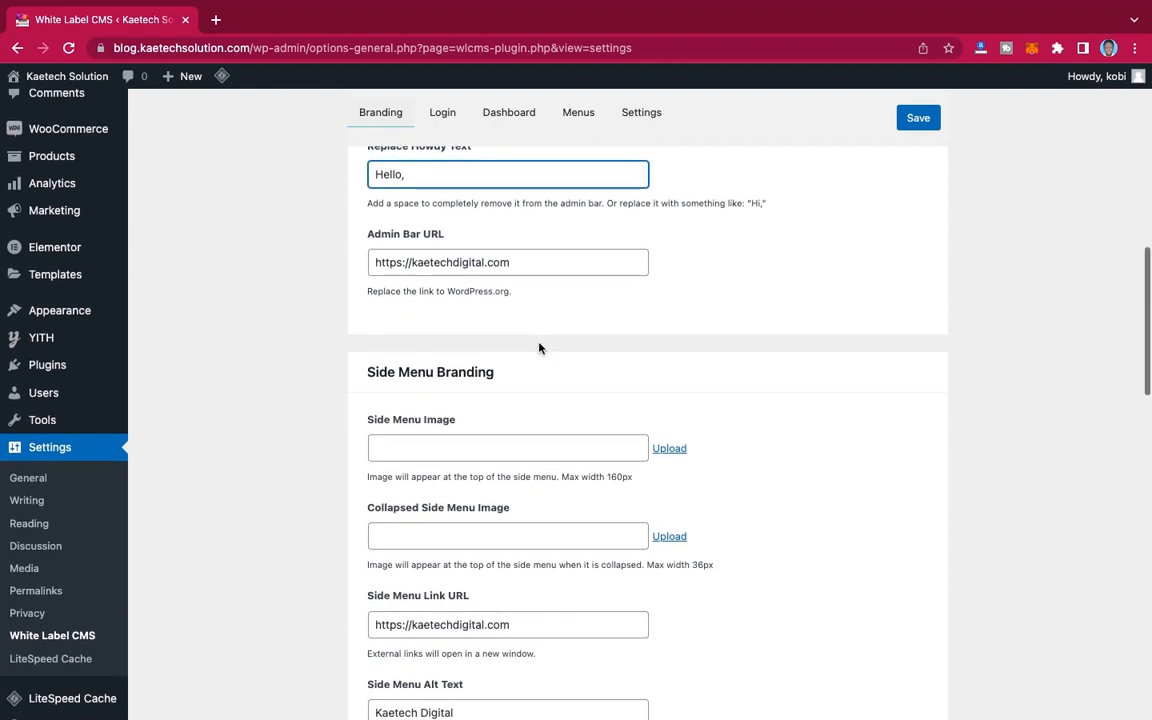
scroll(539, 347, "down", 4)
scroll(539, 347, "up", 1)
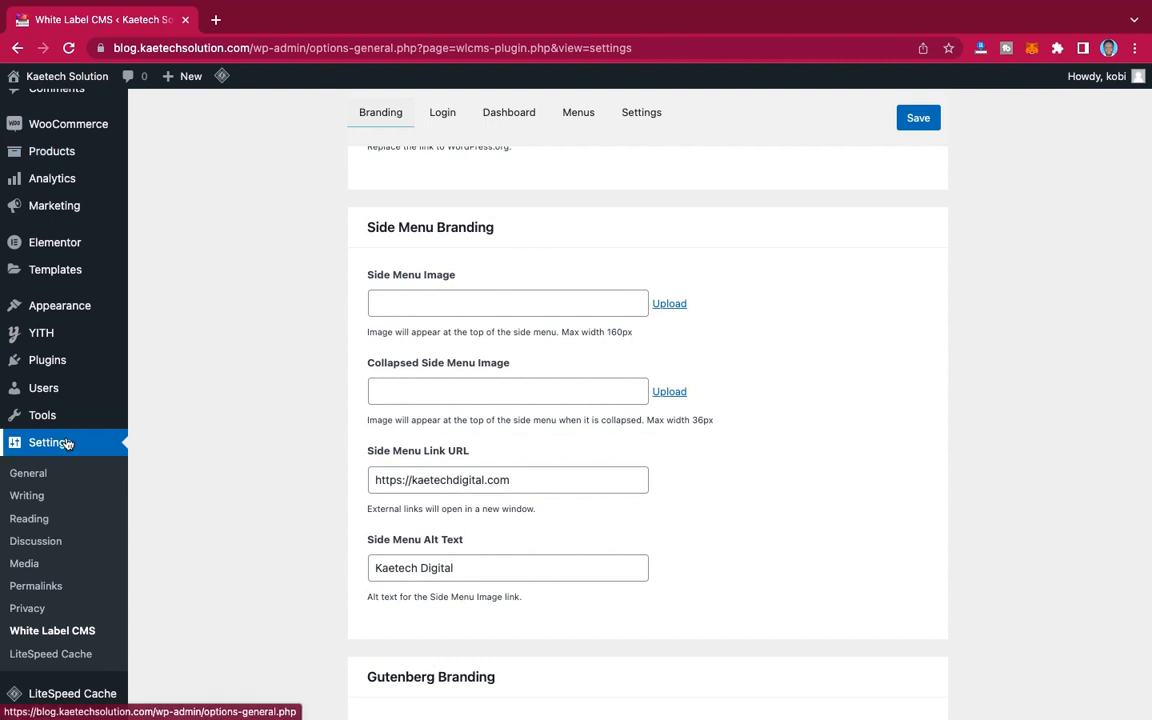
scroll(66, 442, "down", 5)
scroll(64, 438, "up", 7)
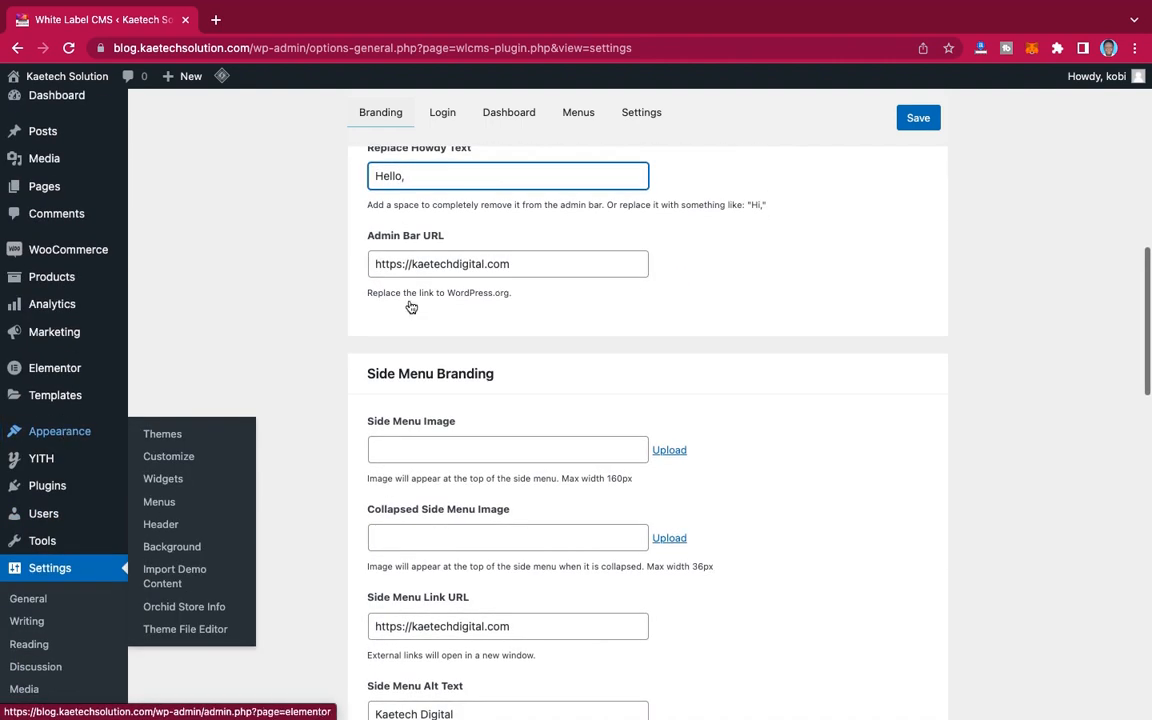
scroll(440, 311, "up", 1)
scroll(440, 314, "down", 2)
scroll(440, 314, "down", 3)
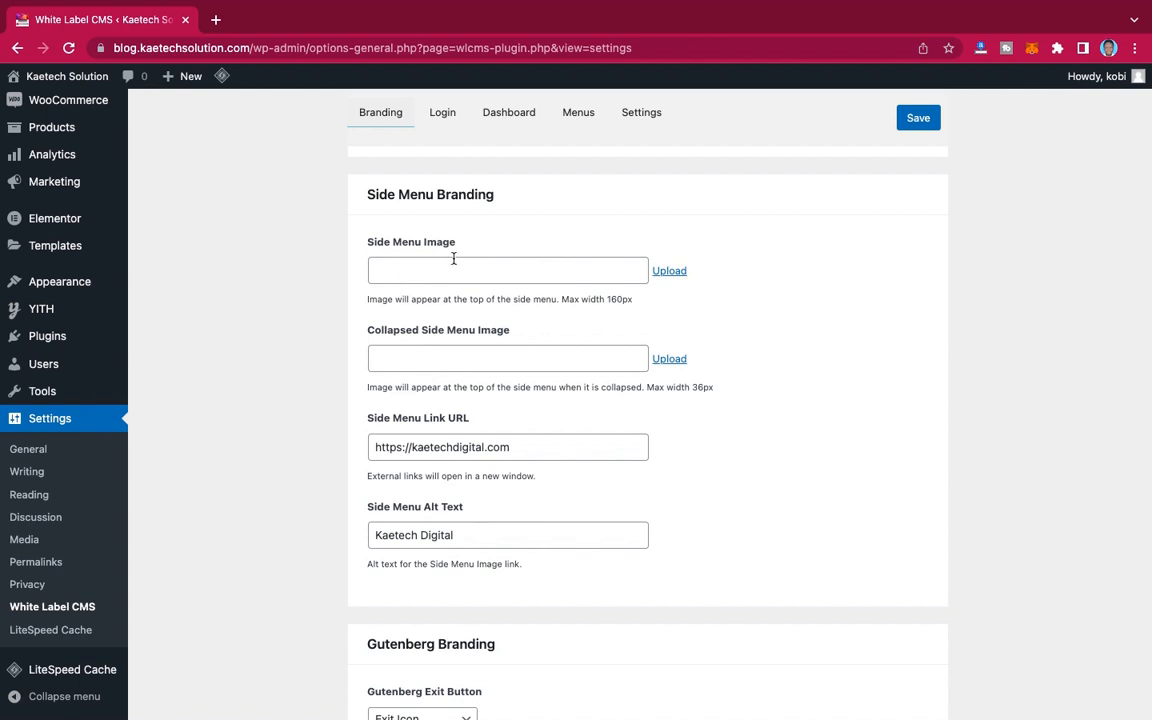
Step: Review the side menu link and alt text fields, the Gutenberg exit button option and the Footer Branding fields
scroll(592, 334, "down", 2)
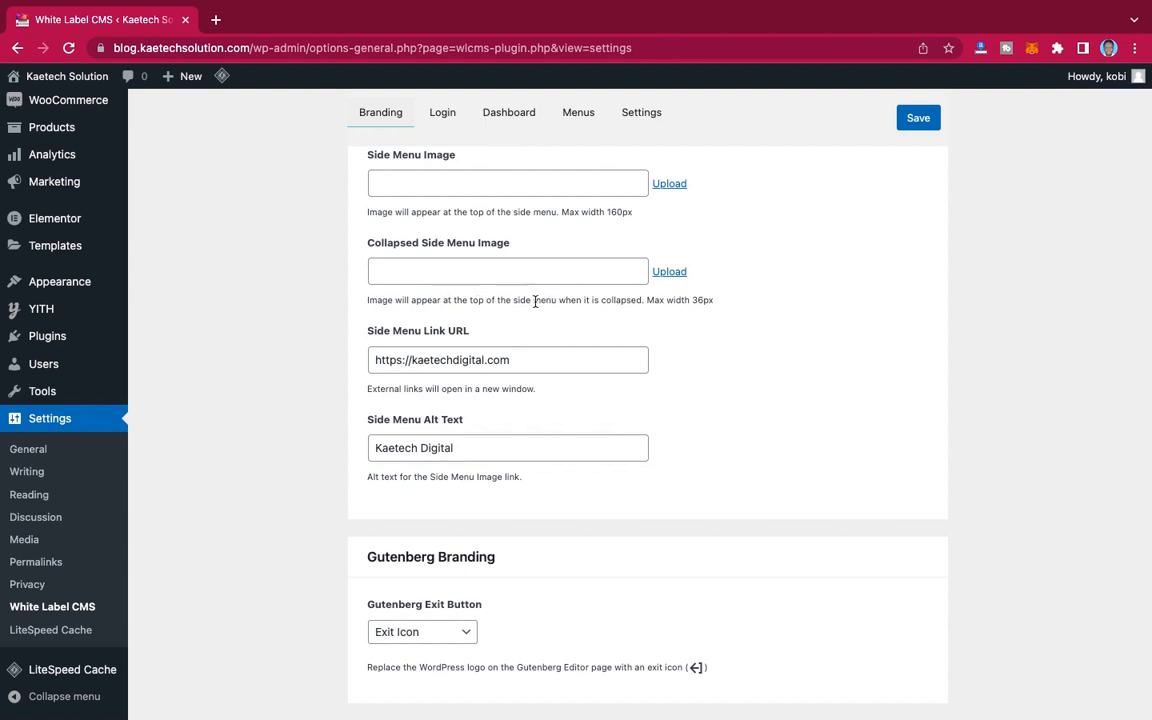
scroll(551, 336, "down", 2)
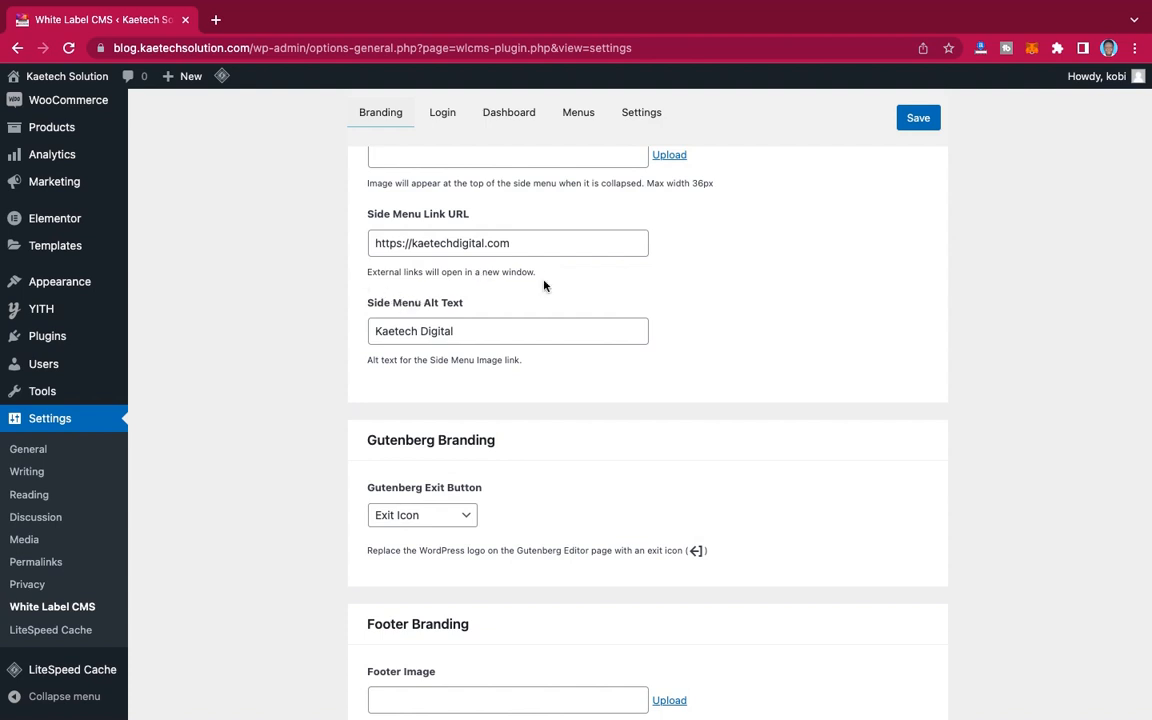
scroll(669, 296, "up", 1)
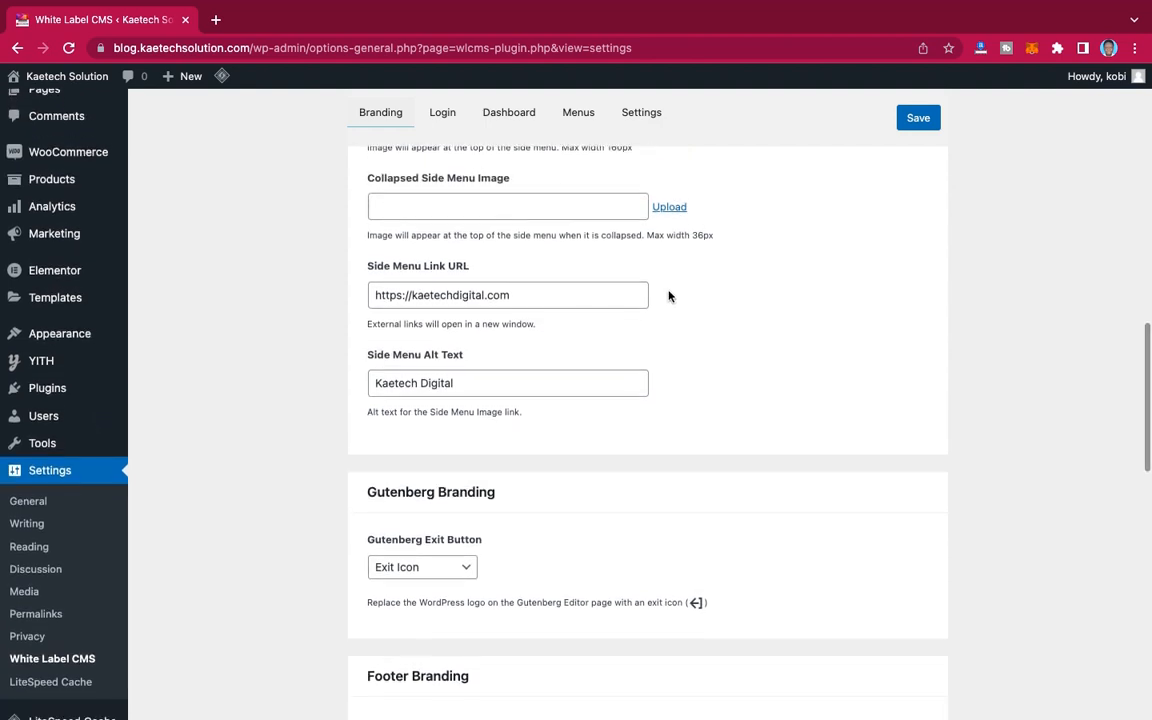
scroll(669, 296, "down", 1)
scroll(669, 296, "down", 1)
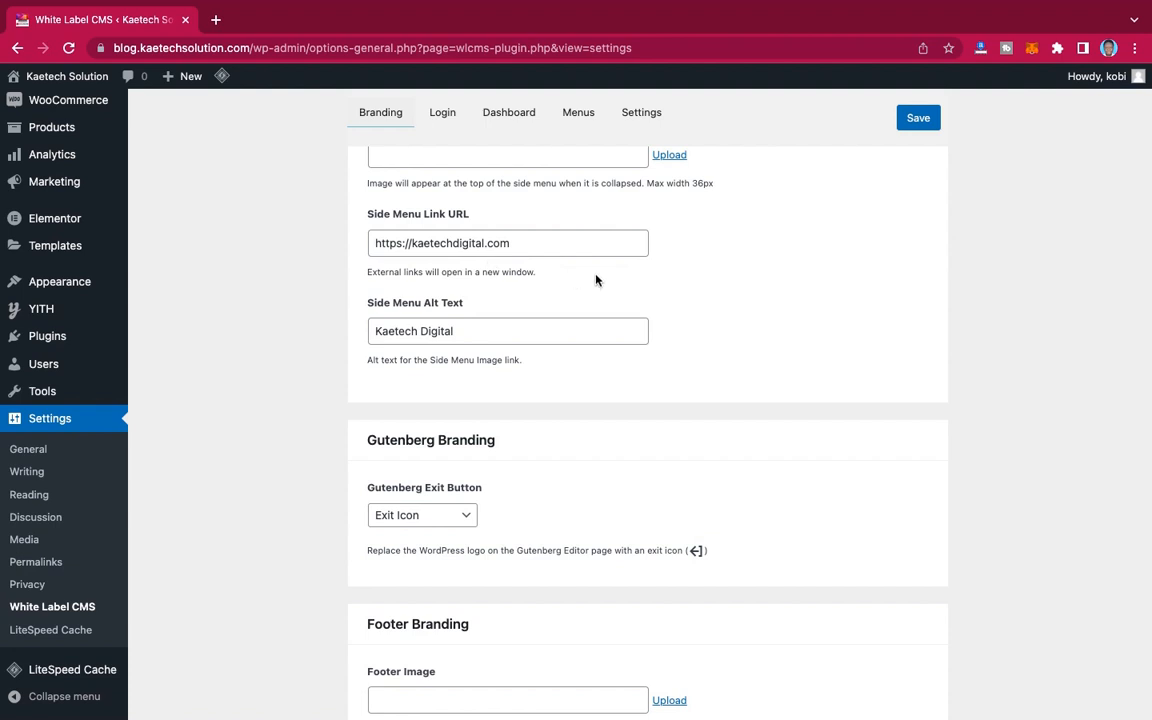
scroll(596, 280, "down", 2)
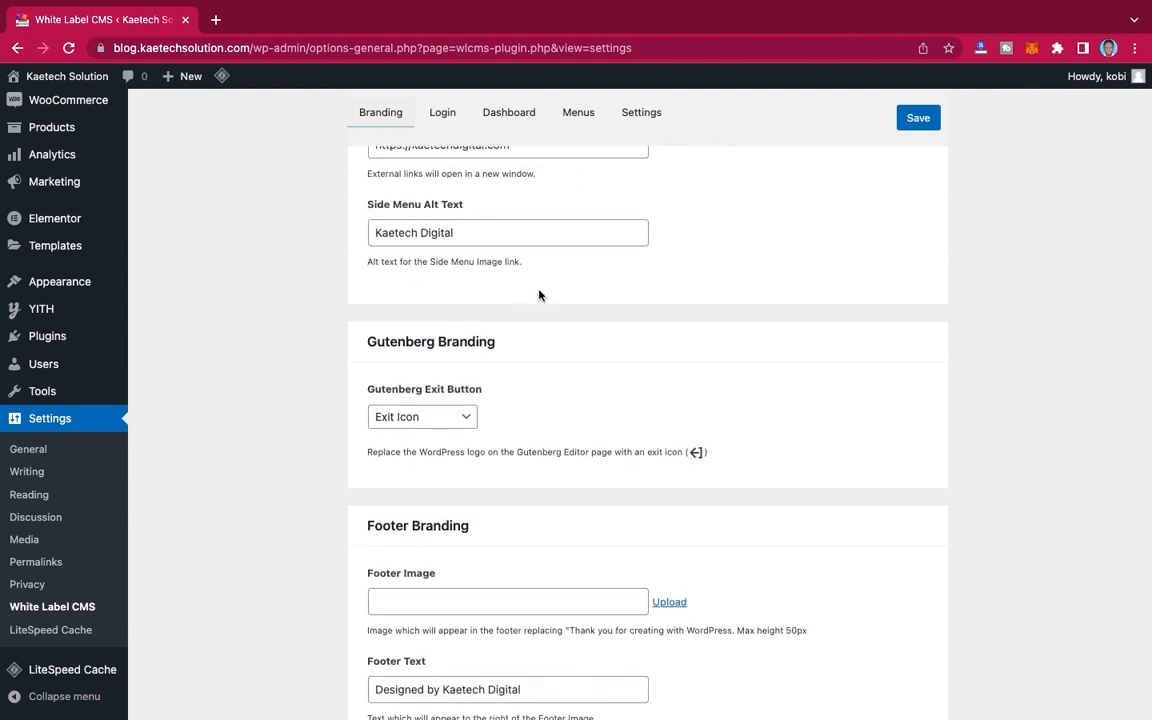
scroll(539, 295, "down", 3)
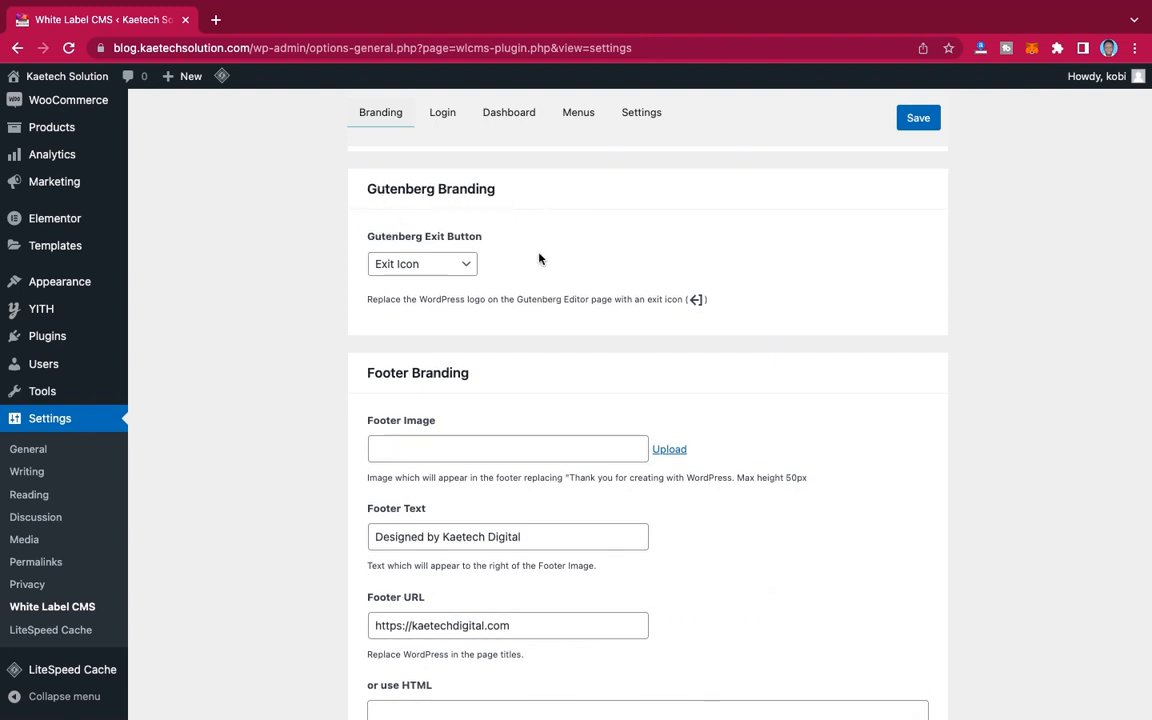
scroll(535, 257, "down", 1)
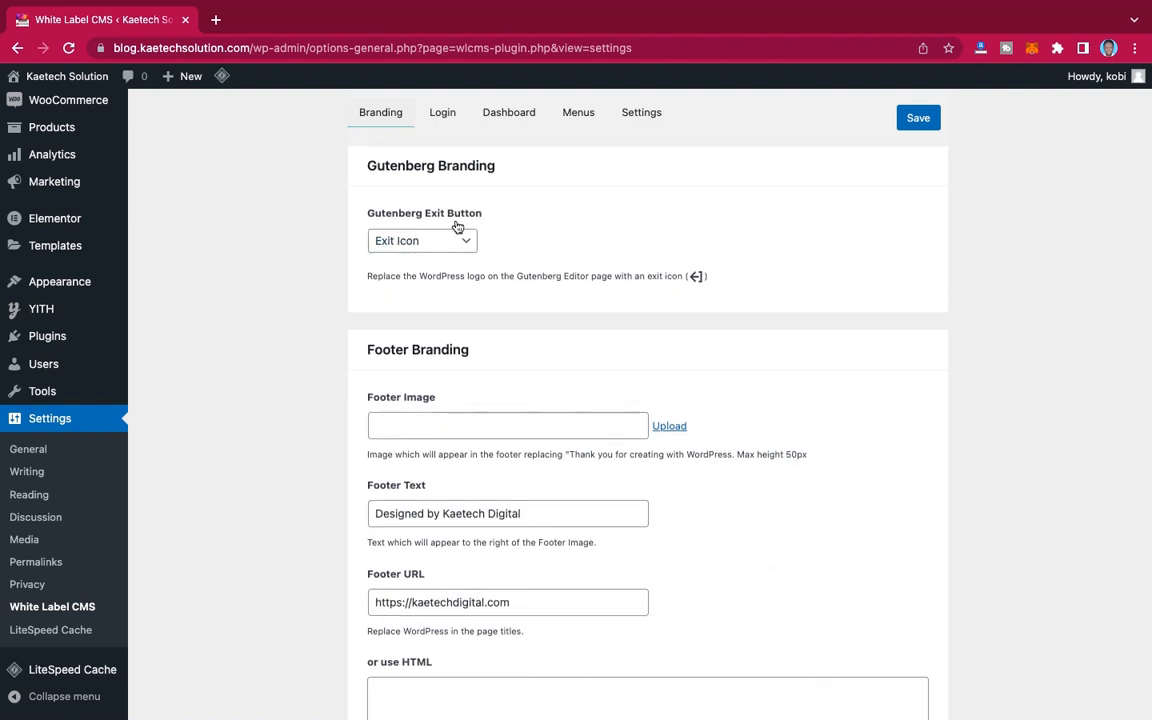
Step: Review the Gutenberg Exit Button options and compare the Footer Branding fields with the footer at the end of the page
left_click(416, 249)
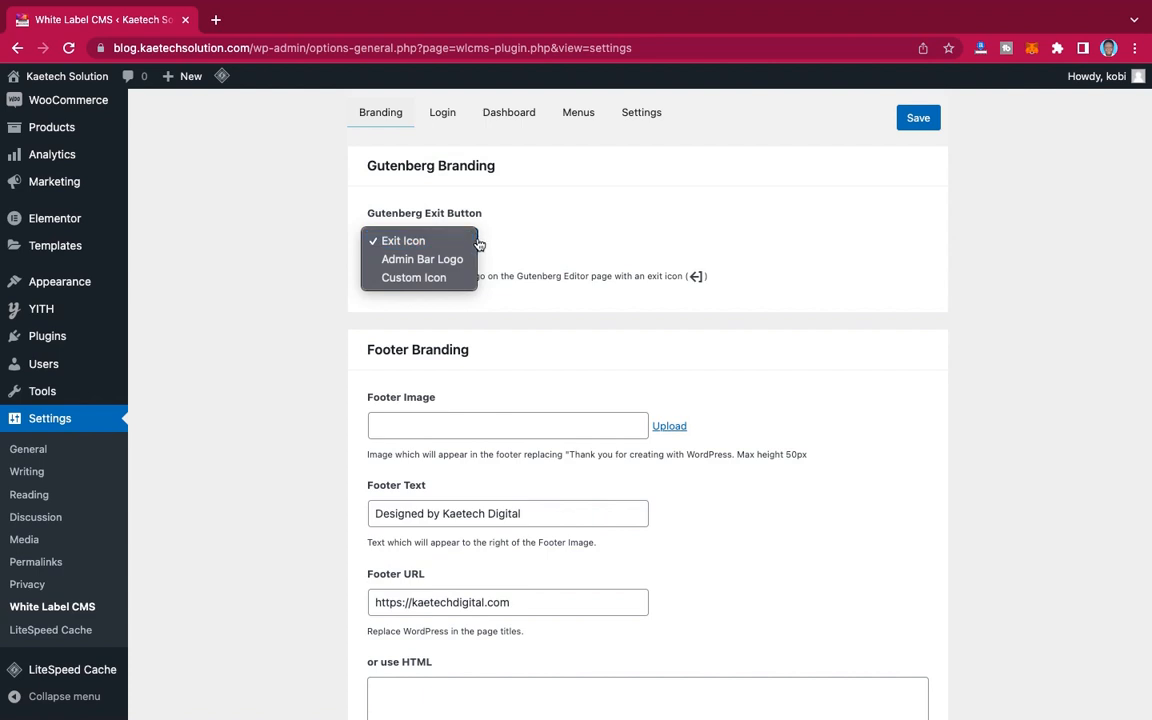
left_click(471, 245)
scroll(535, 303, "down", 3)
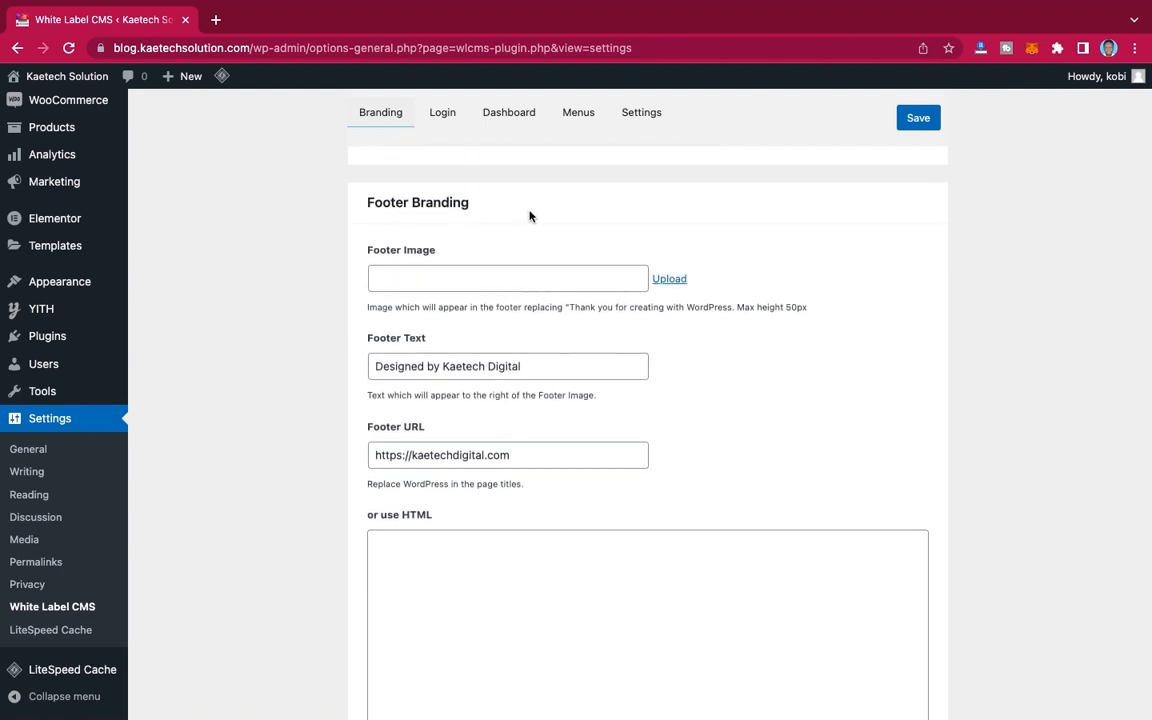
scroll(491, 323, "down", 1)
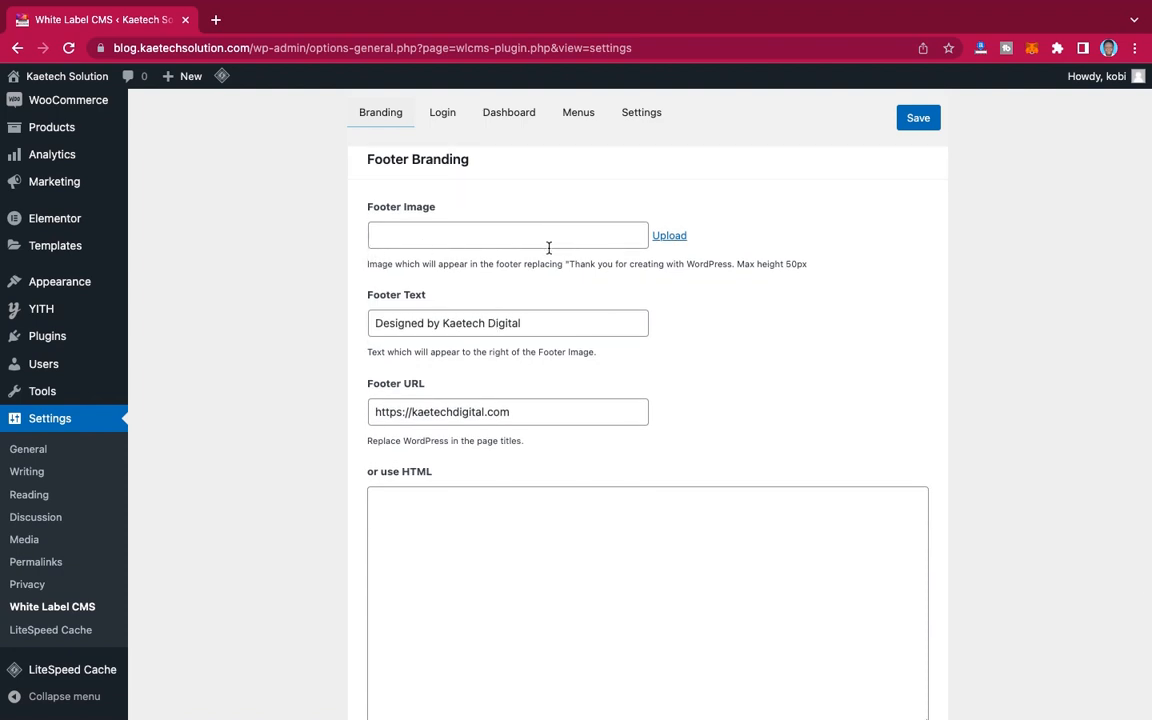
scroll(548, 248, "down", 10)
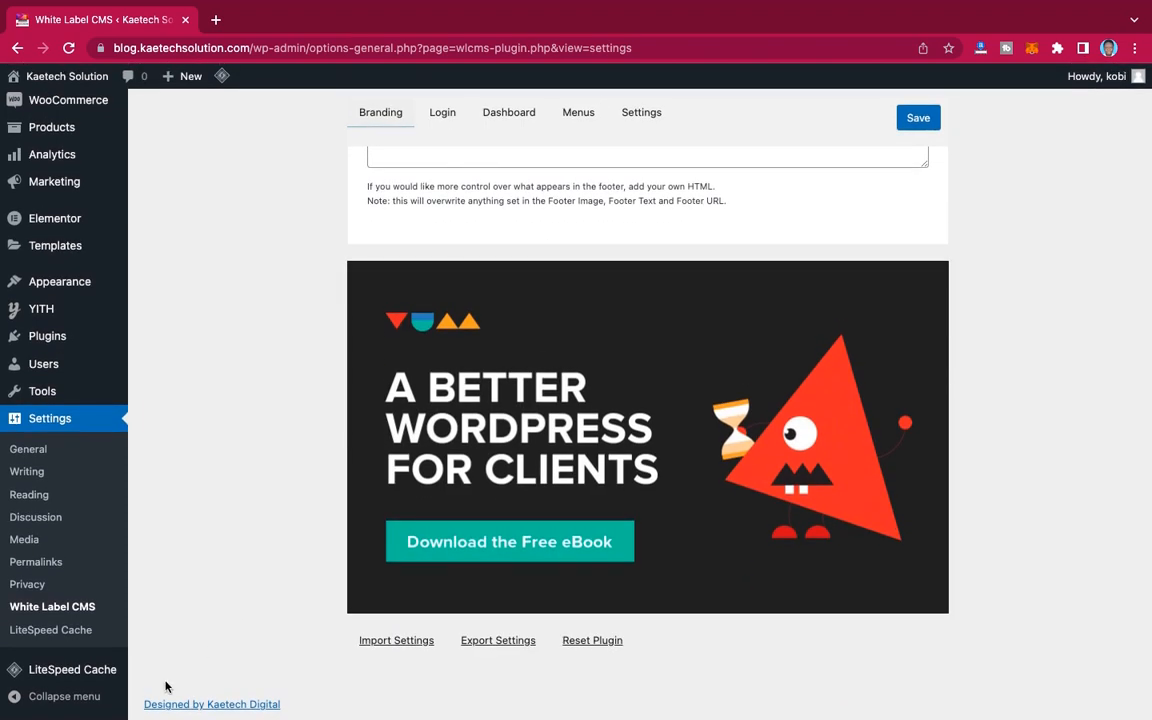
scroll(391, 399, "up", 10)
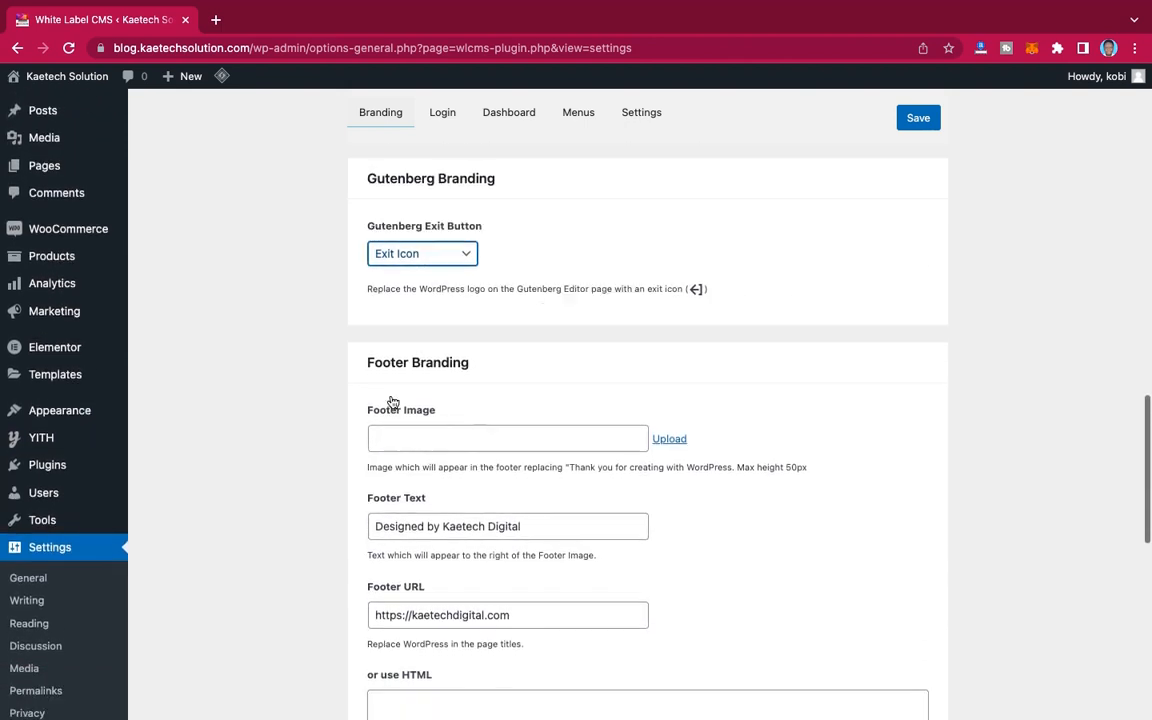
scroll(535, 365, "down", 1)
left_click(668, 367)
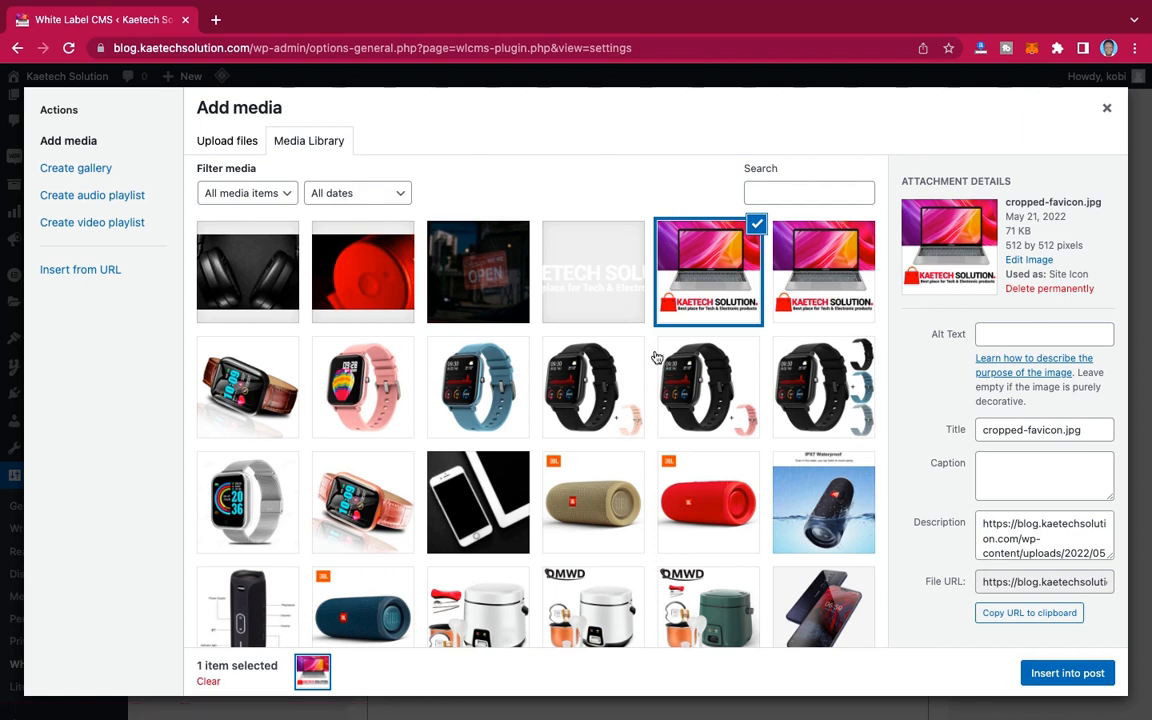
scroll(690, 407, "down", 5)
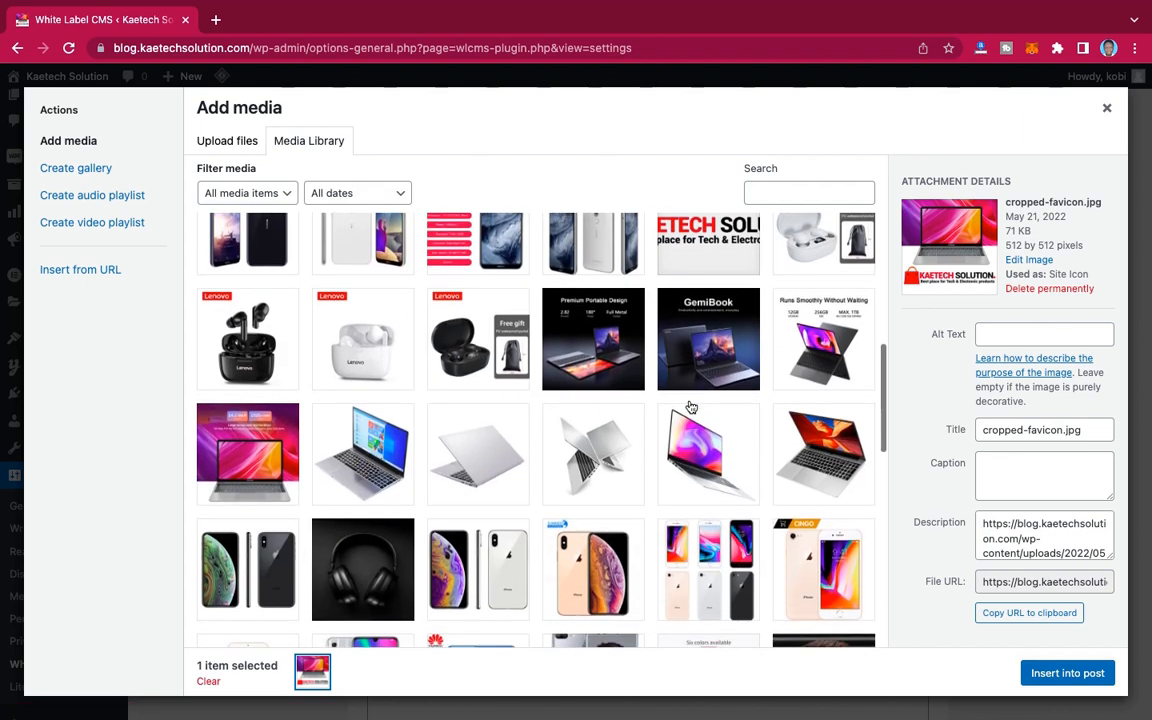
left_click(697, 298)
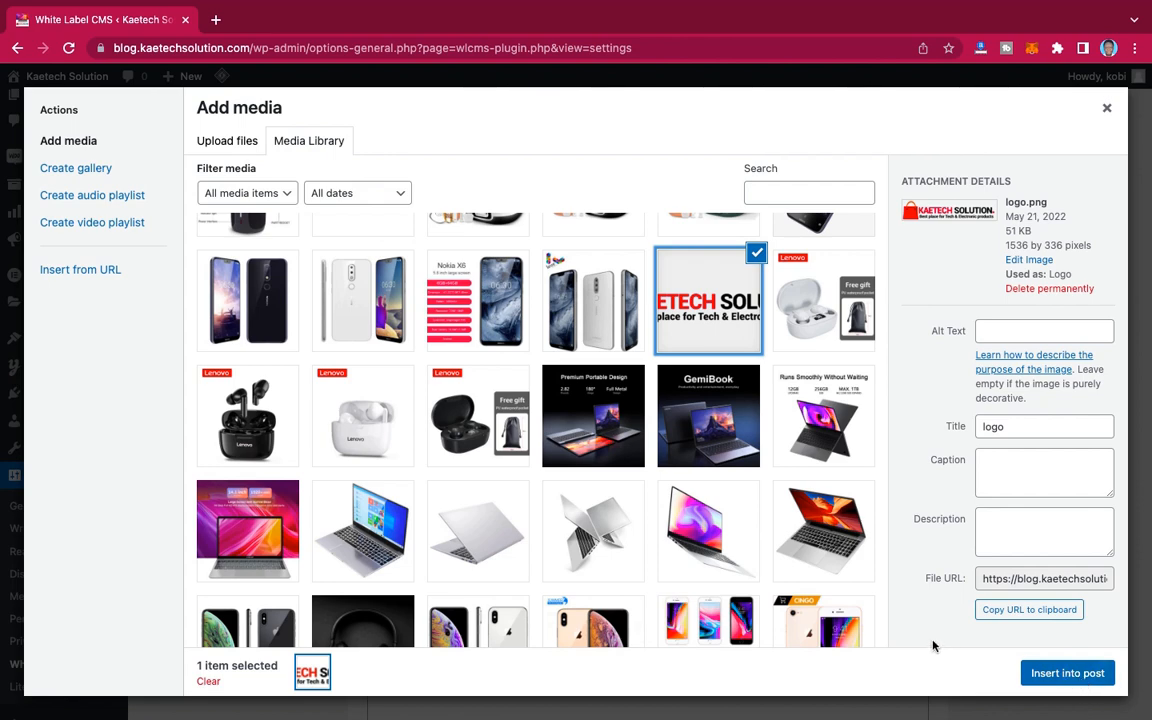
left_click(1107, 108)
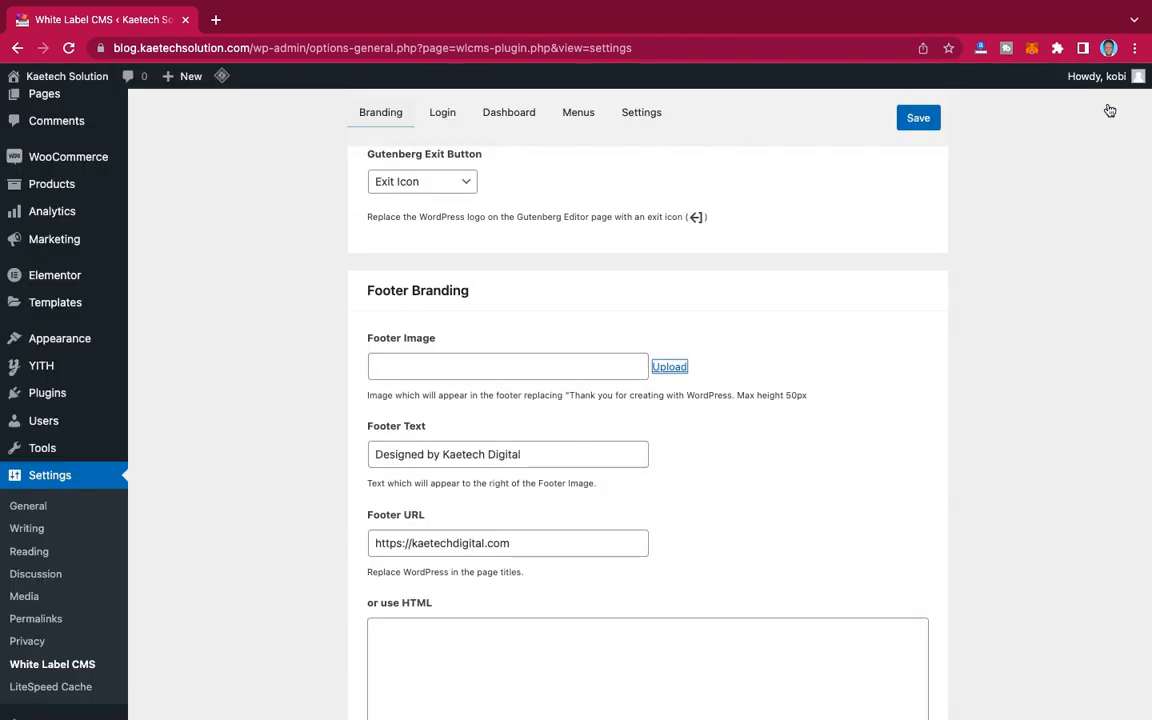
Step: Check the remaining Footer Branding fields and save the branding settings
scroll(678, 369, "down", 5)
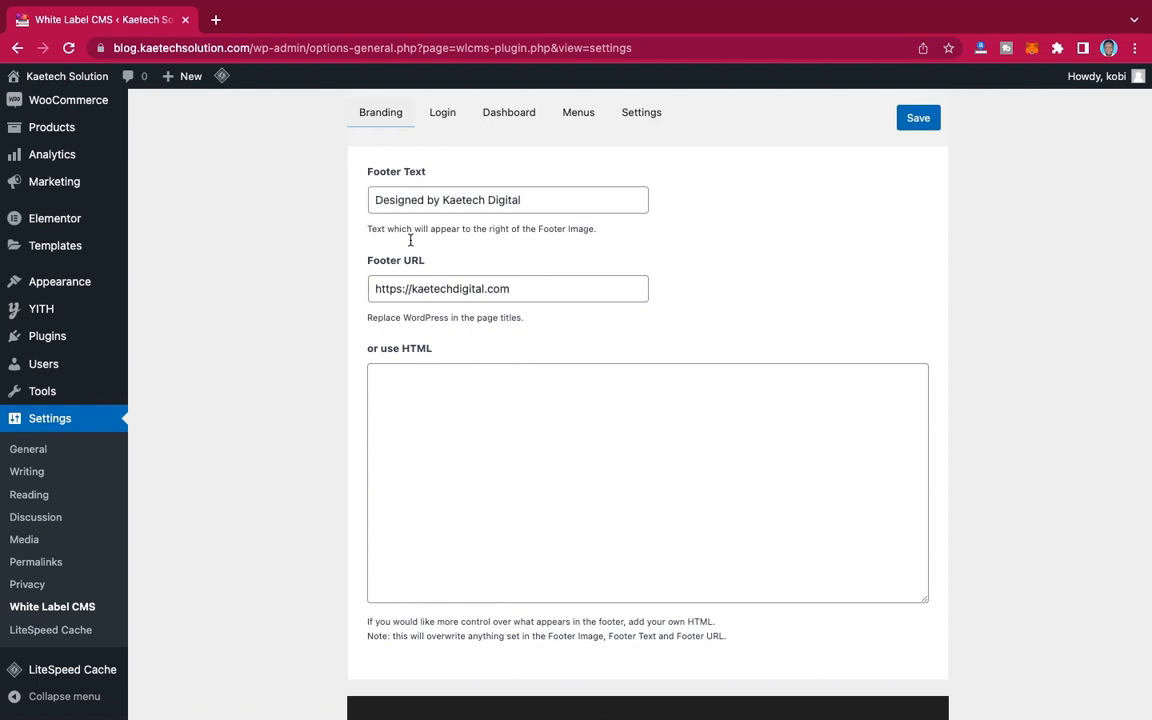
scroll(712, 305, "down", 2)
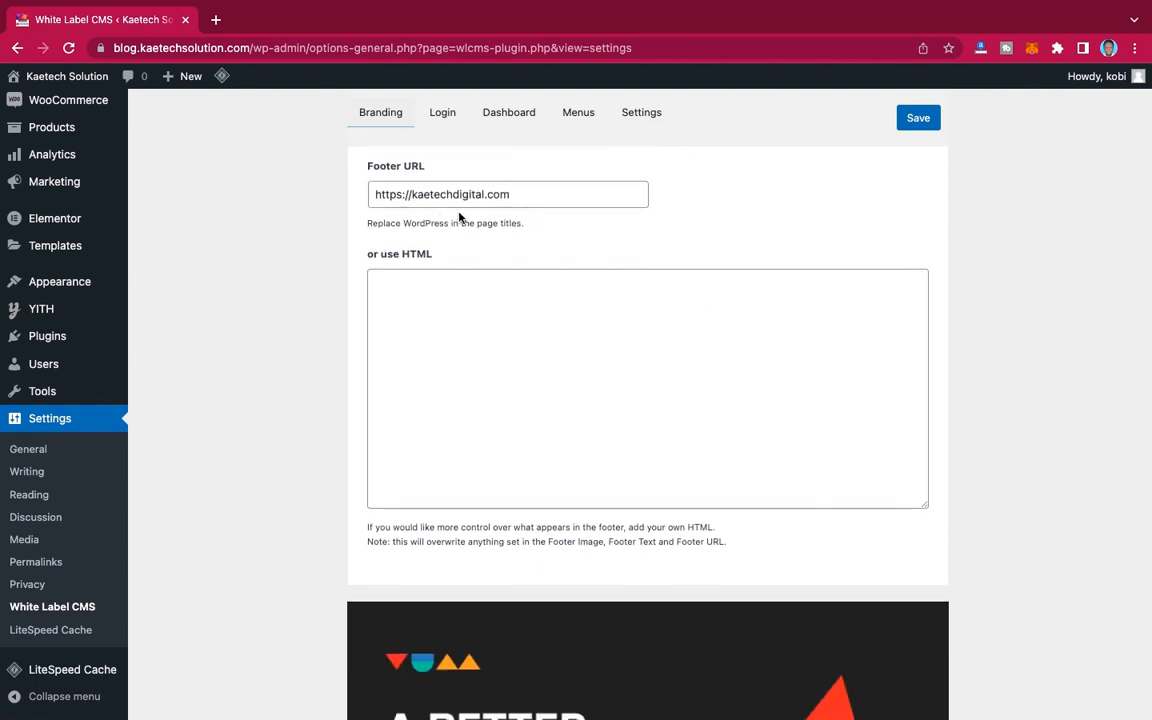
scroll(617, 235, "down", 2)
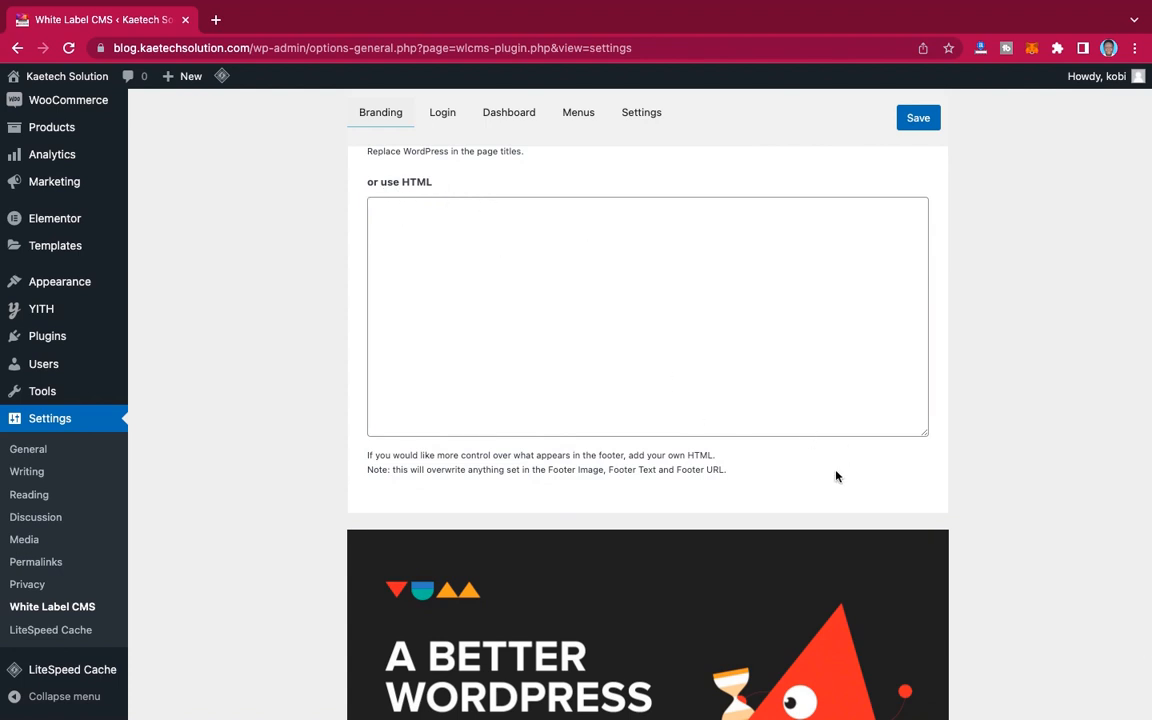
scroll(837, 477, "down", 5)
scroll(837, 477, "up", 20)
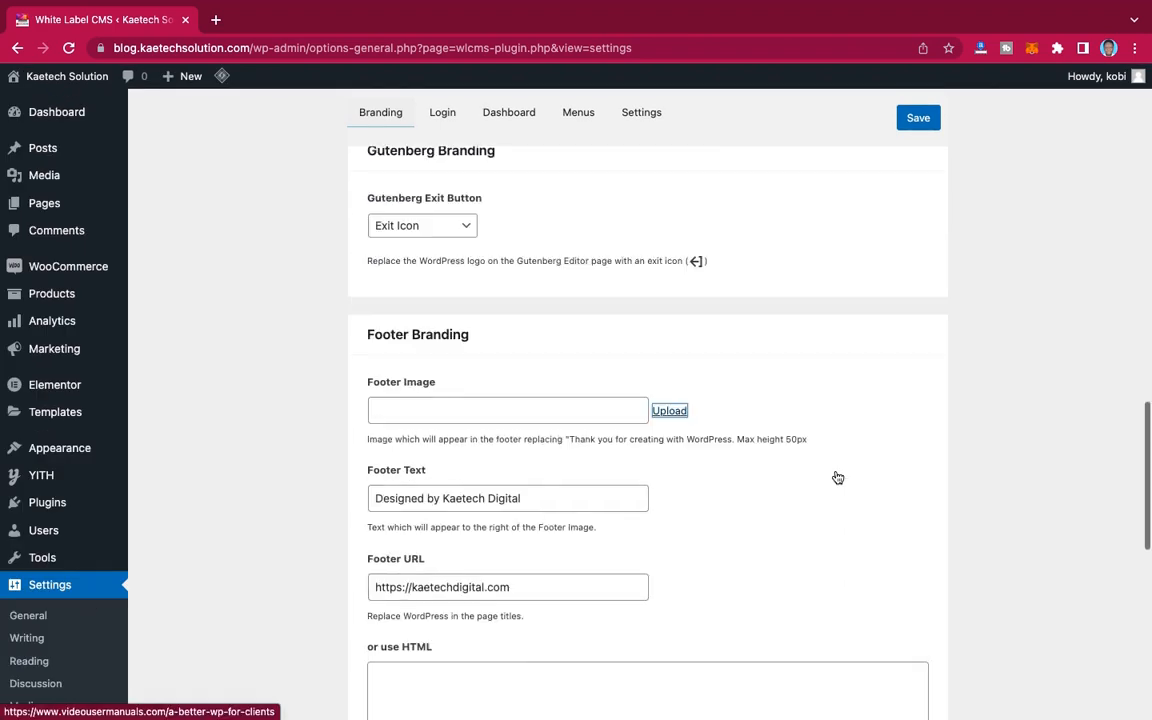
left_click(918, 116)
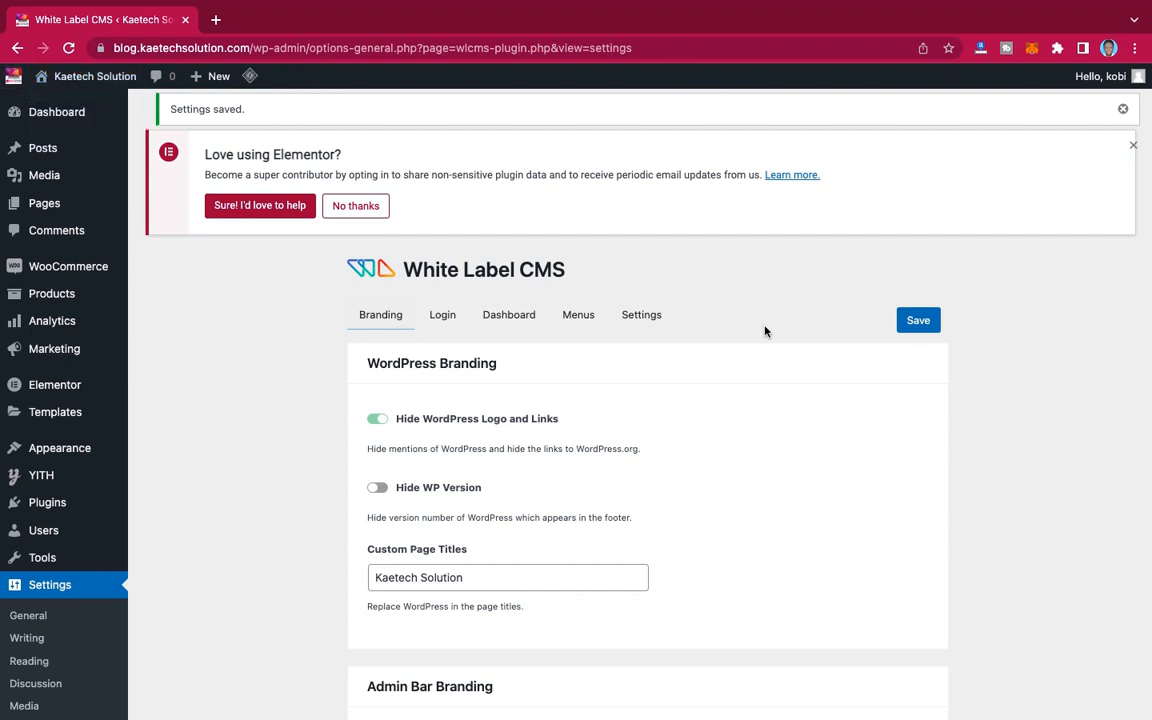
Step: Open the plugin's Login settings and examine the login logo, retina logo, size and margin fields under Logo and Background
scroll(765, 331, "down", 2)
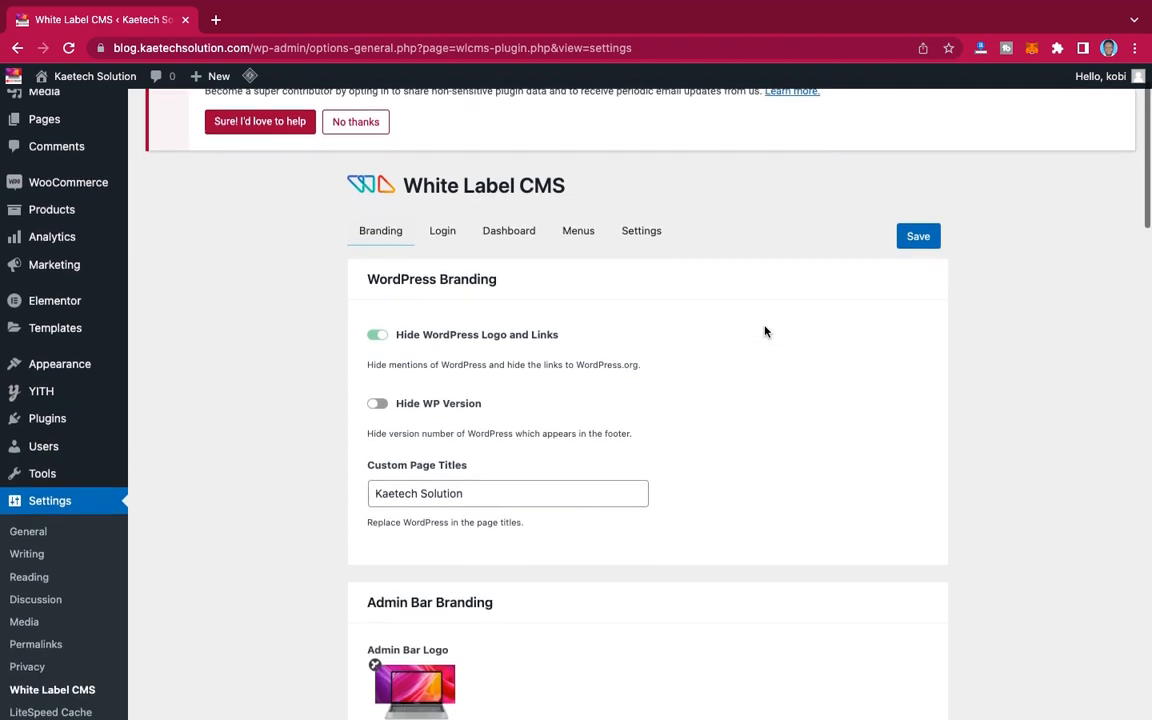
left_click(442, 231)
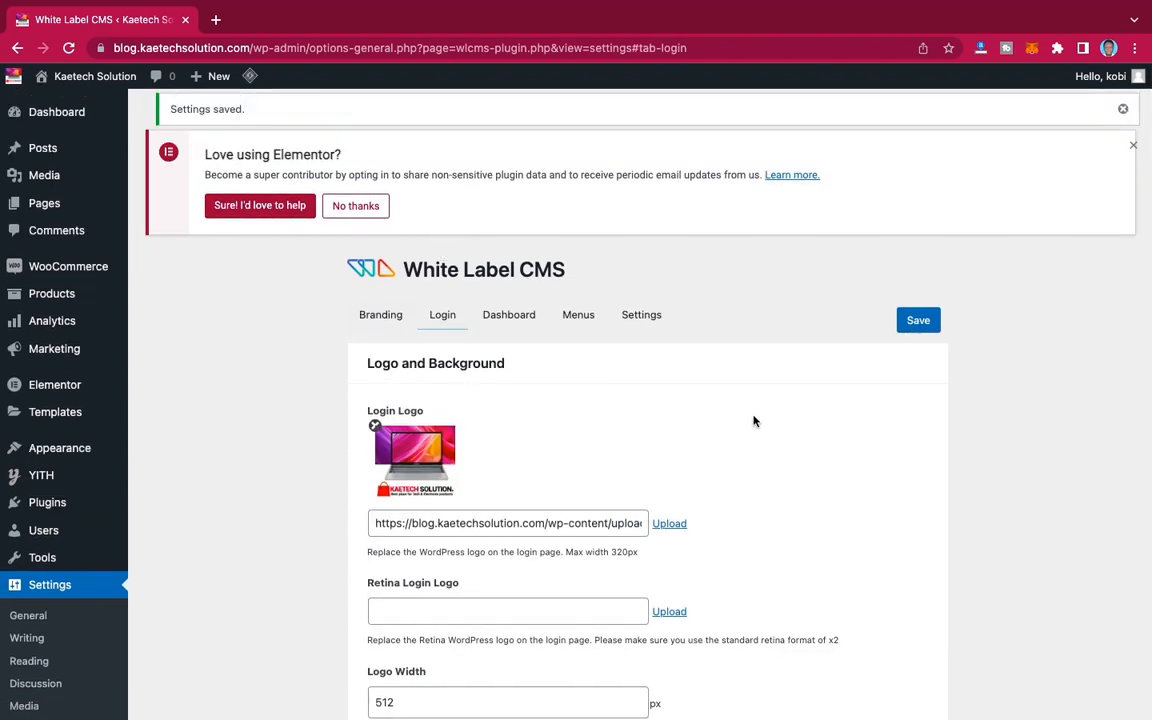
scroll(754, 420, "down", 3)
scroll(754, 420, "down", 1)
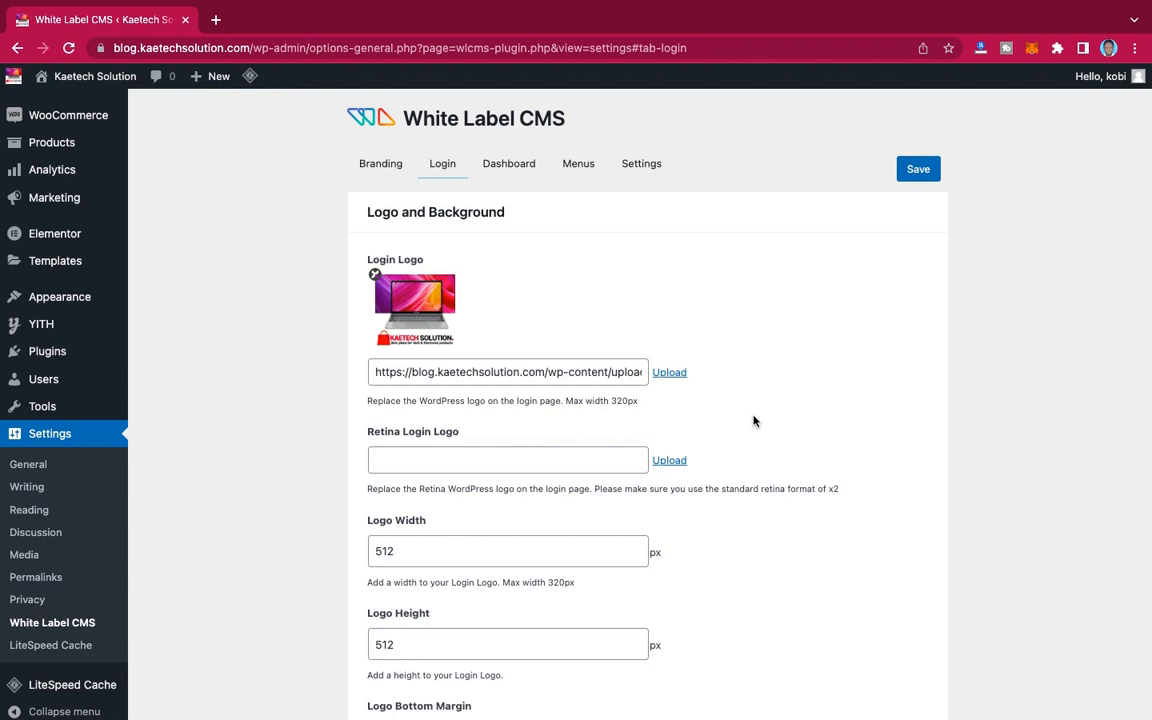
scroll(754, 421, "down", 3)
scroll(754, 421, "up", 3)
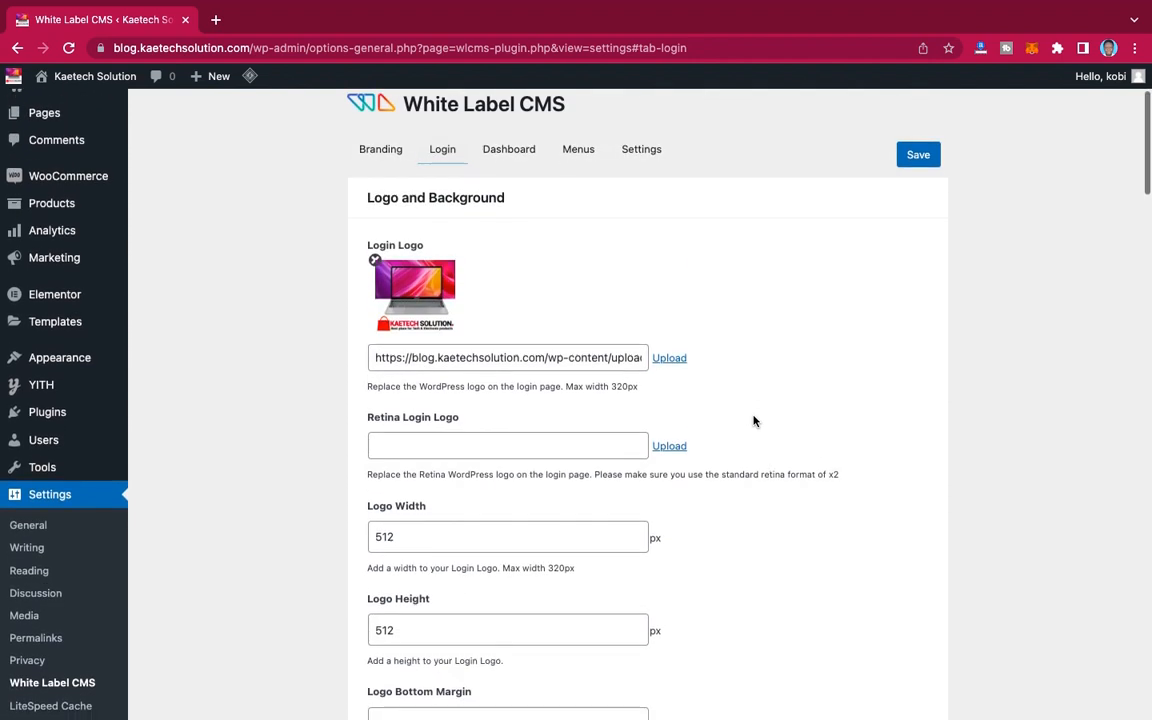
scroll(754, 421, "down", 2)
scroll(754, 421, "up", 1)
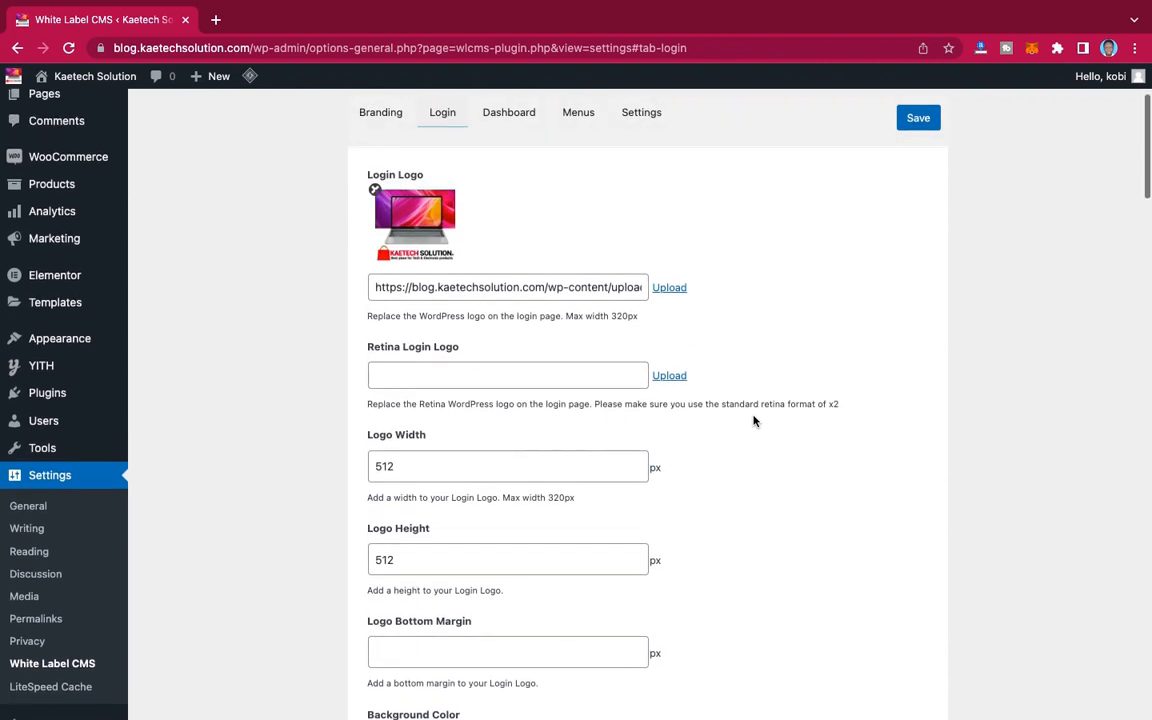
scroll(754, 421, "up", 1)
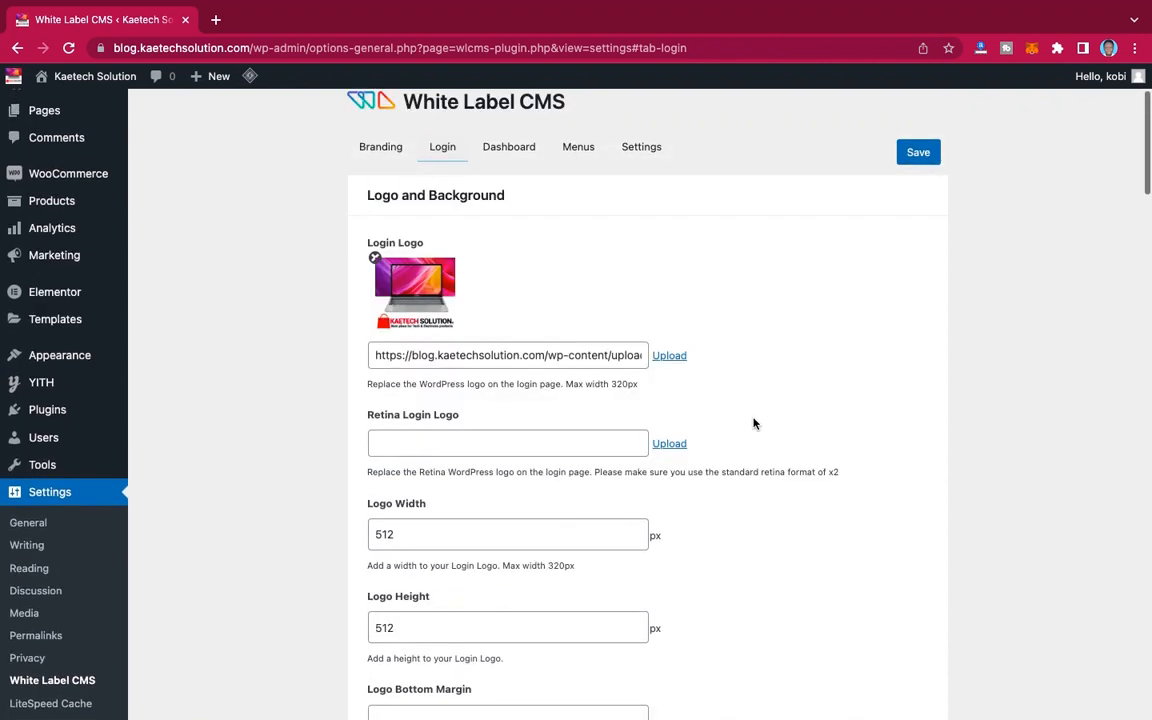
scroll(754, 421, "down", 3)
scroll(755, 424, "up", 1)
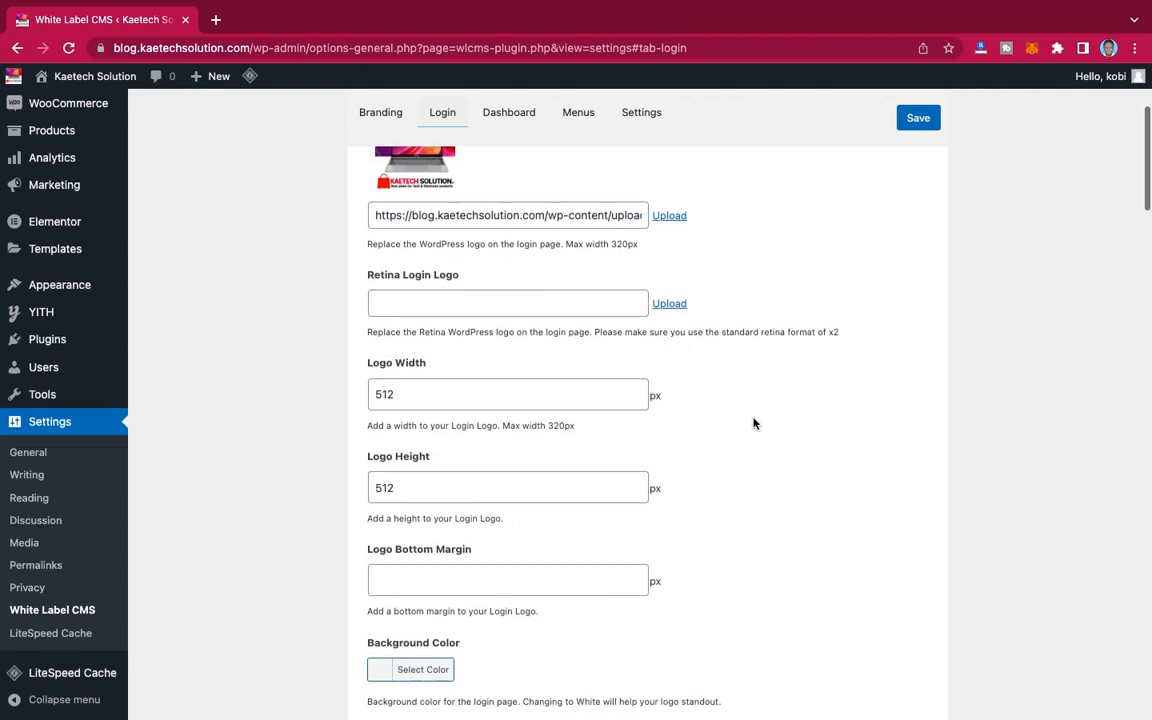
scroll(609, 227, "up", 2)
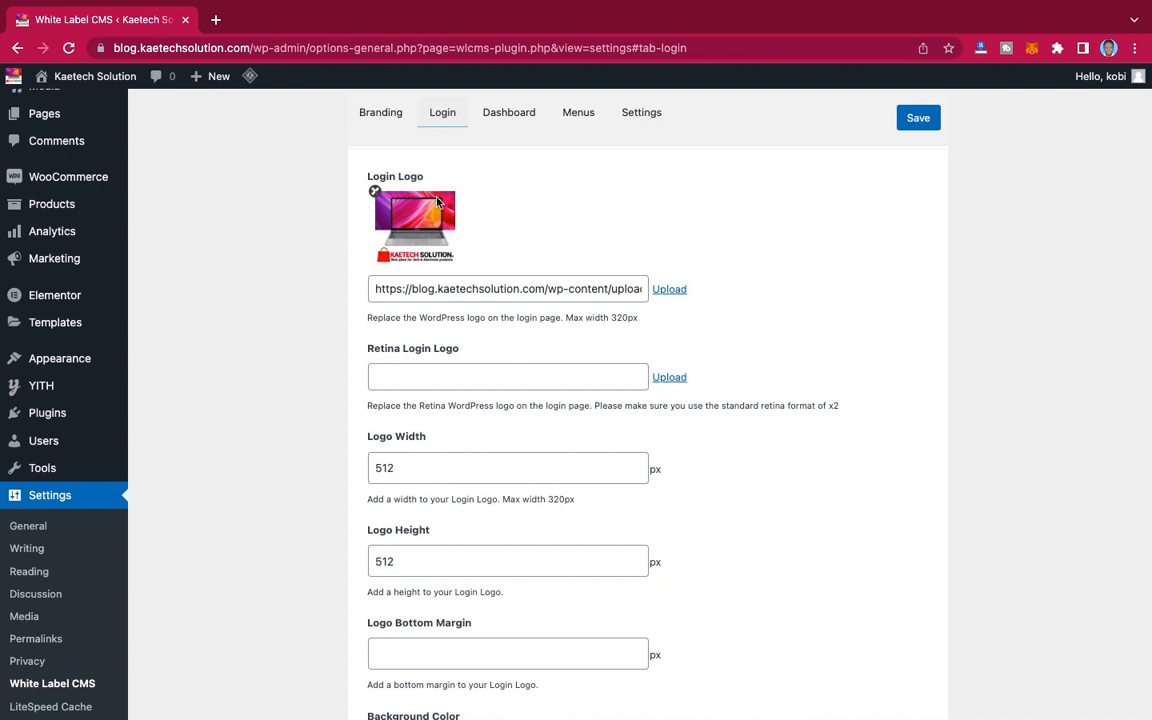
Step: Switch to the incognito browser window, reload the WordPress login page and inspect how the custom login logo displays
key("ctrl+Right")
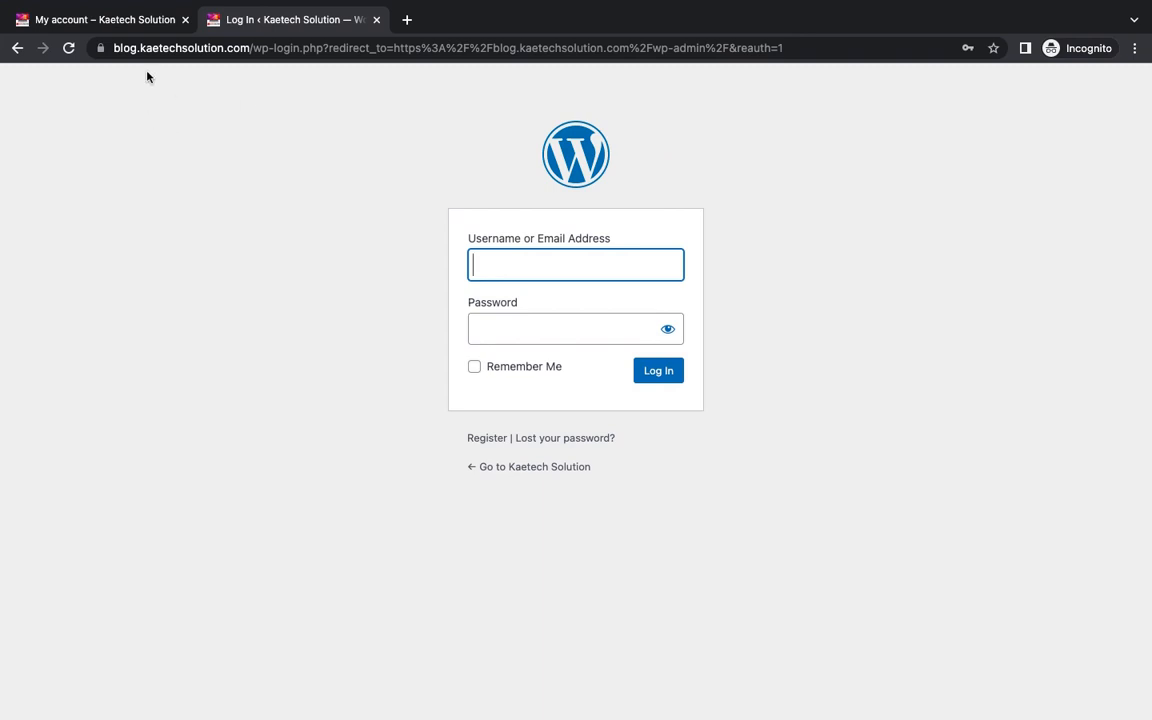
left_click(68, 47)
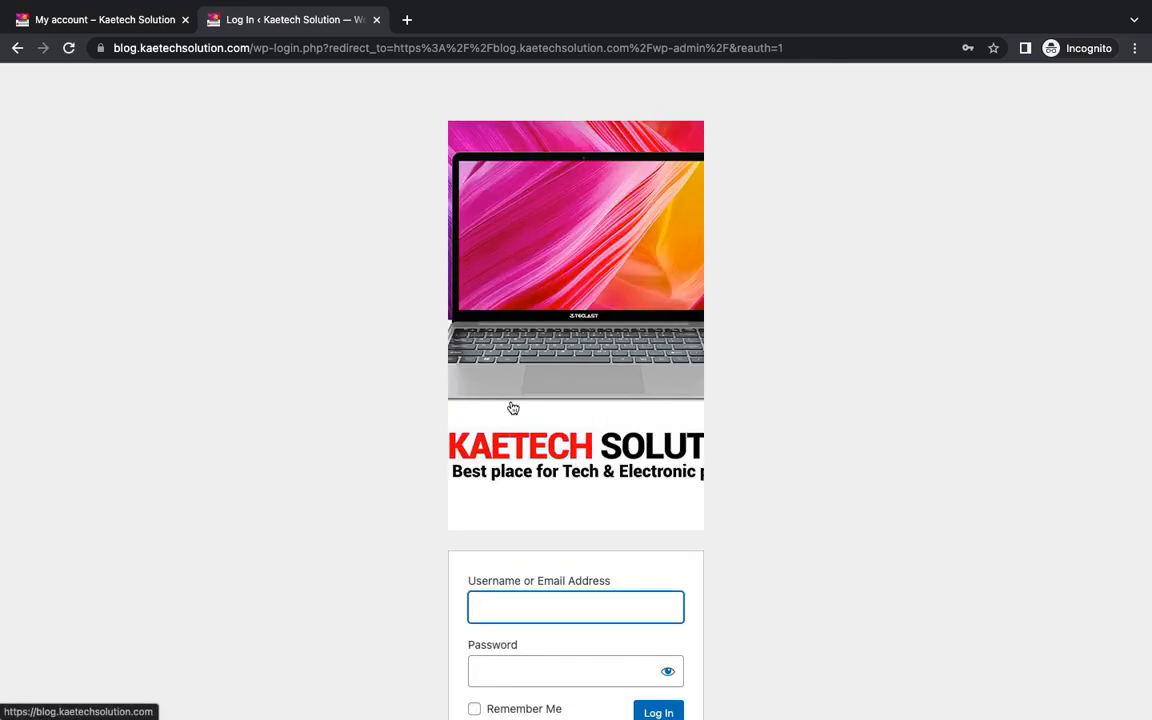
scroll(797, 430, "down", 1)
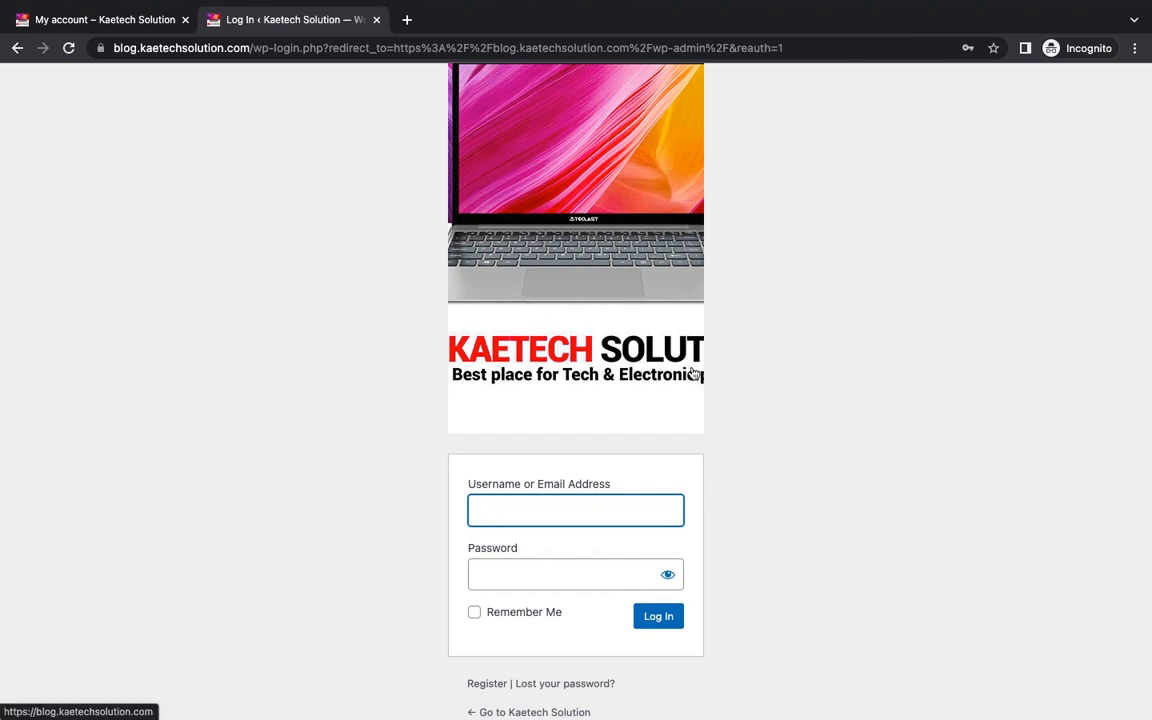
Step: Return to the White Label CMS login settings and set both Logo Width and Logo Height to 90 px
key("ctrl+Left")
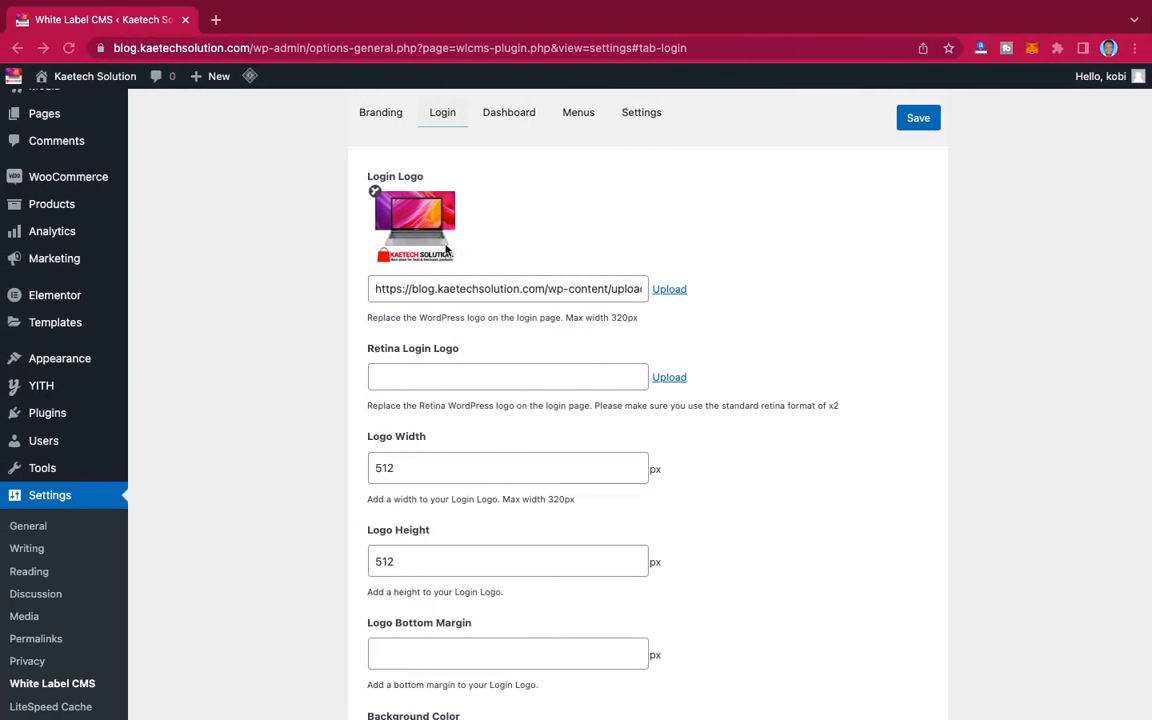
scroll(440, 430, "down", 3)
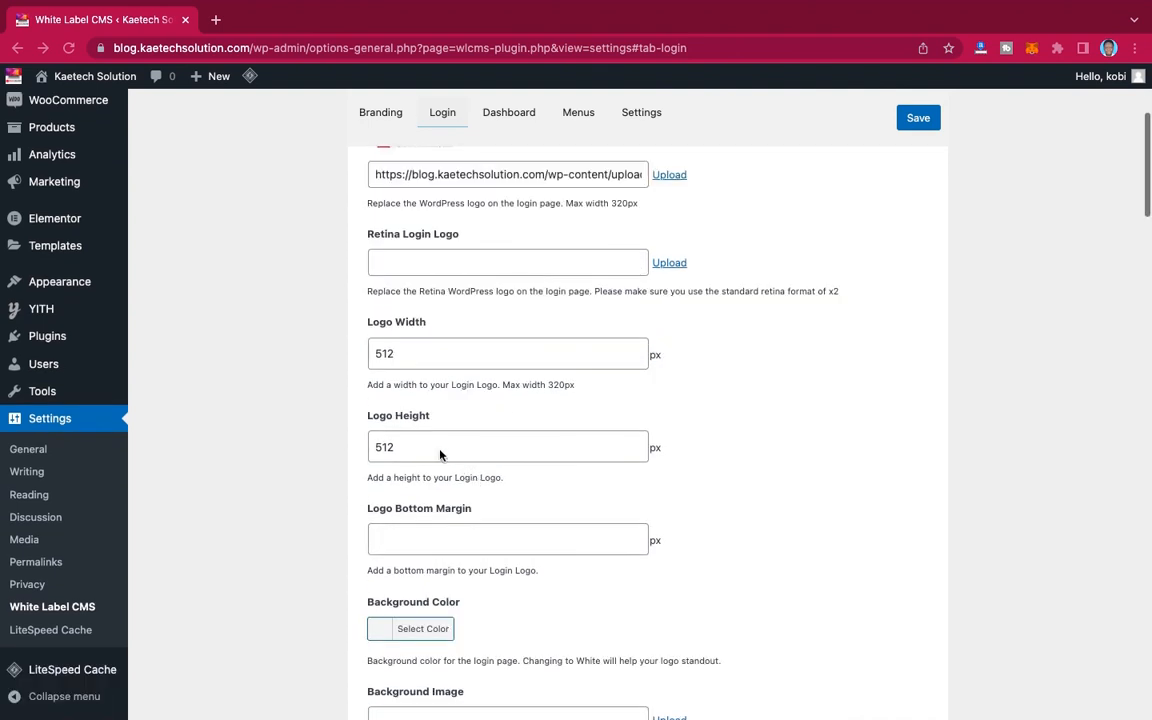
left_click(391, 355)
double_click(402, 353)
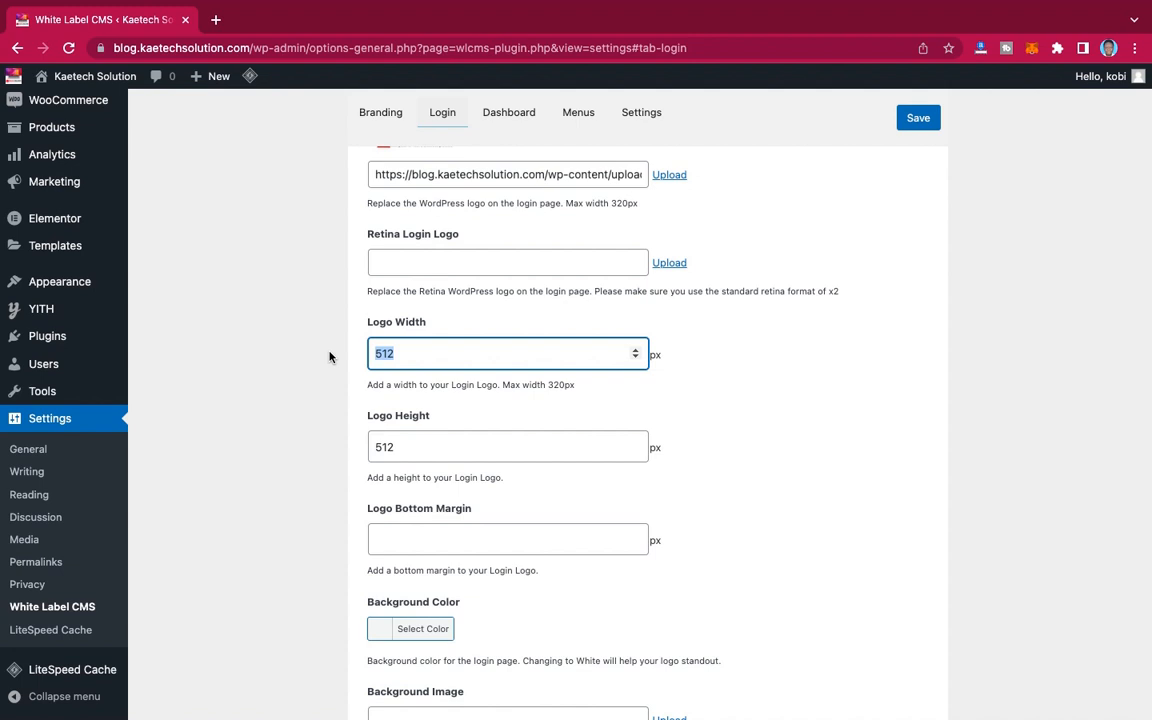
type("90")
key("Tab")
type("90")
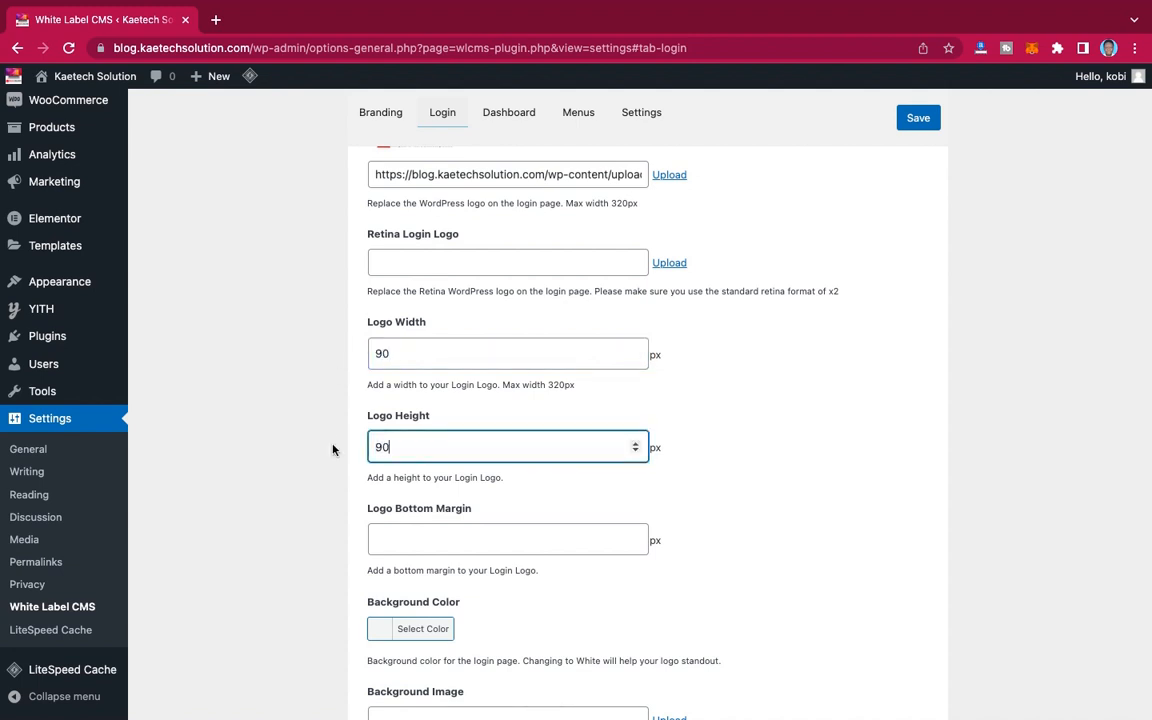
Step: Set the login page Background Image to the orange picture of silver headphones from the media library
scroll(749, 400, "up", 4)
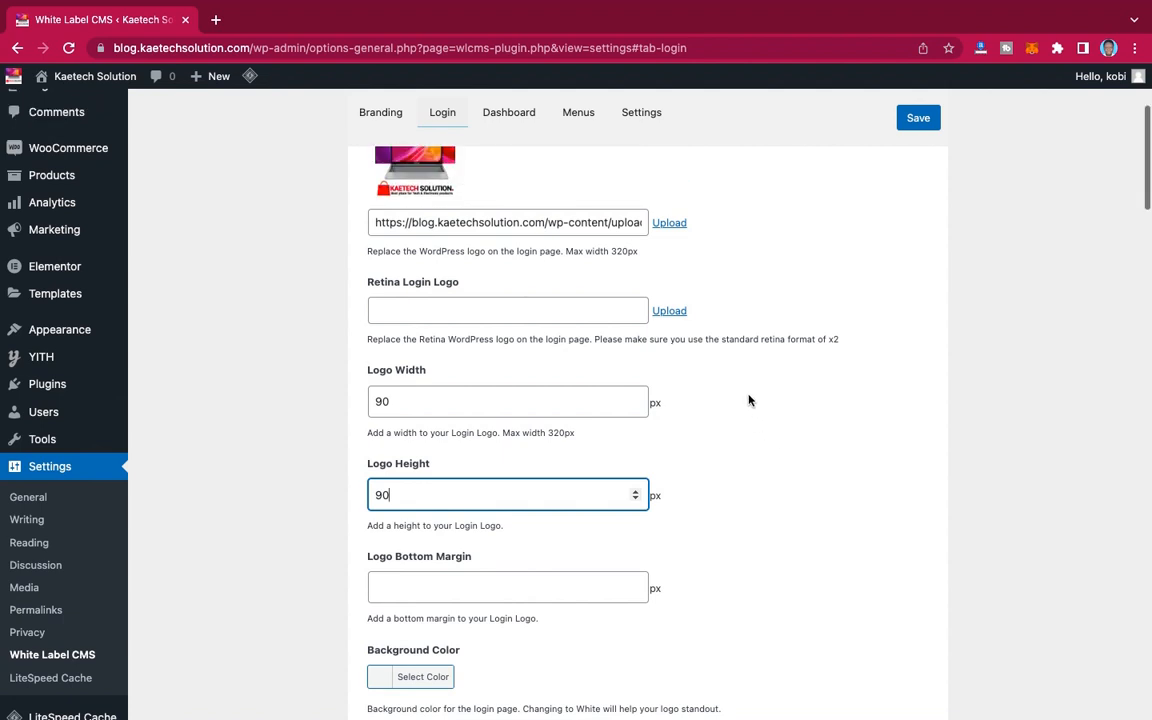
scroll(749, 400, "down", 2)
scroll(749, 400, "down", 5)
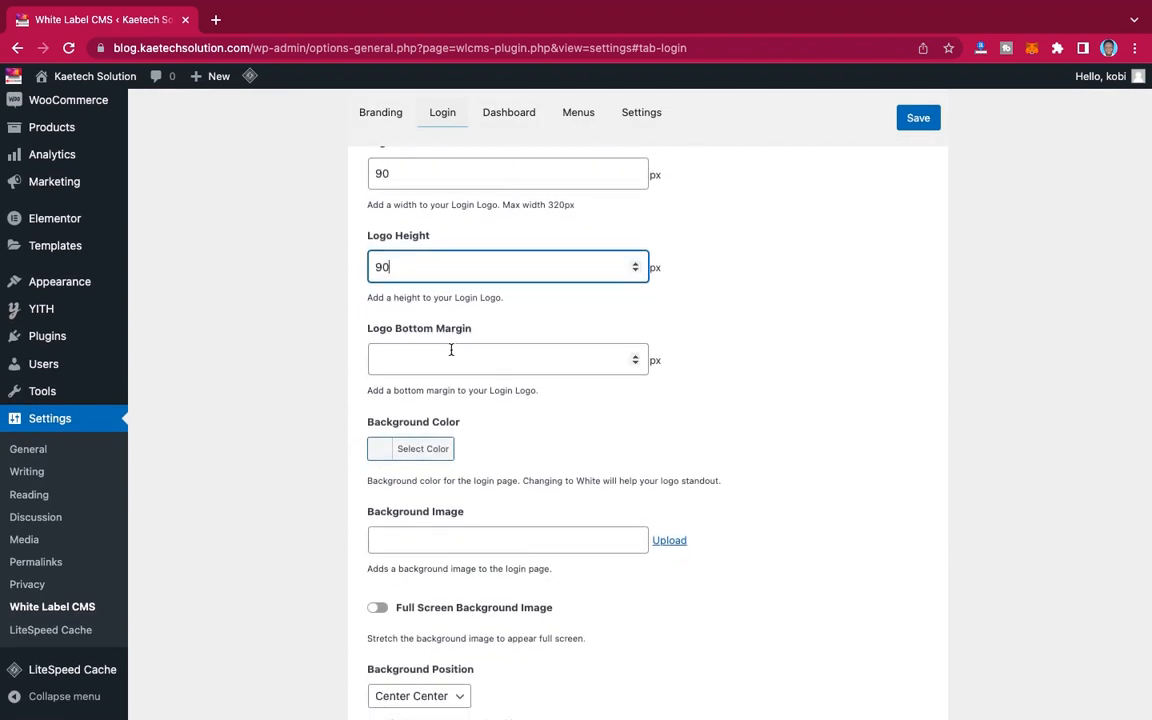
scroll(627, 429, "down", 3)
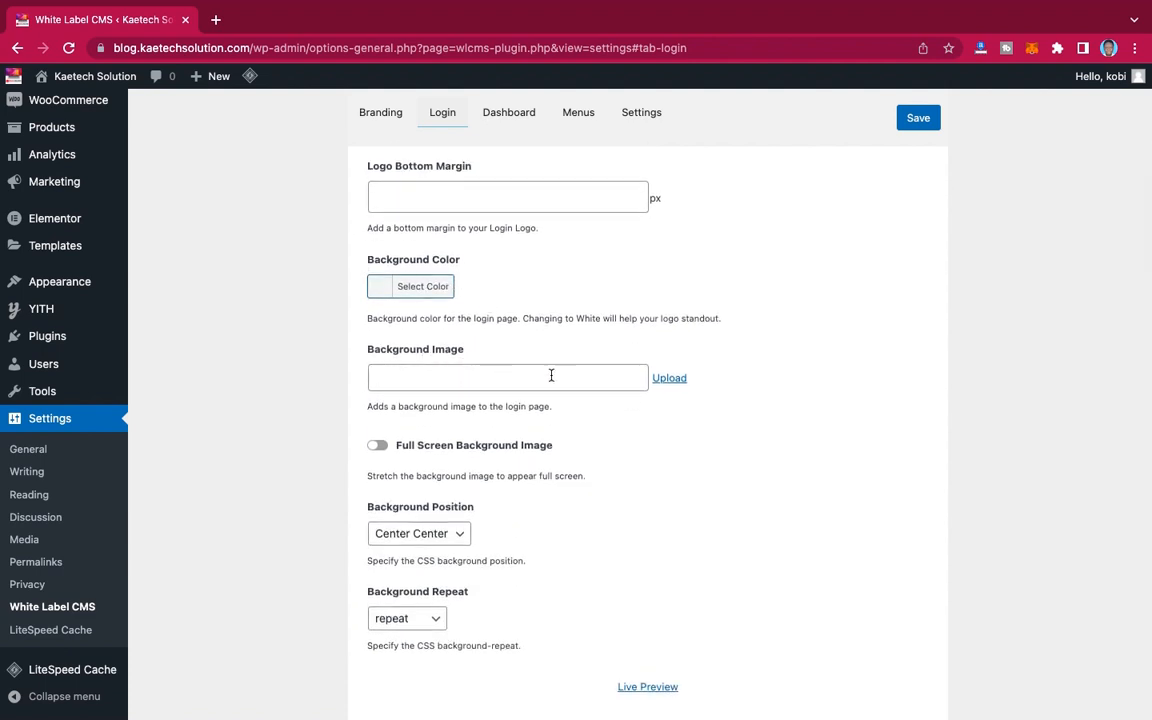
left_click(672, 379)
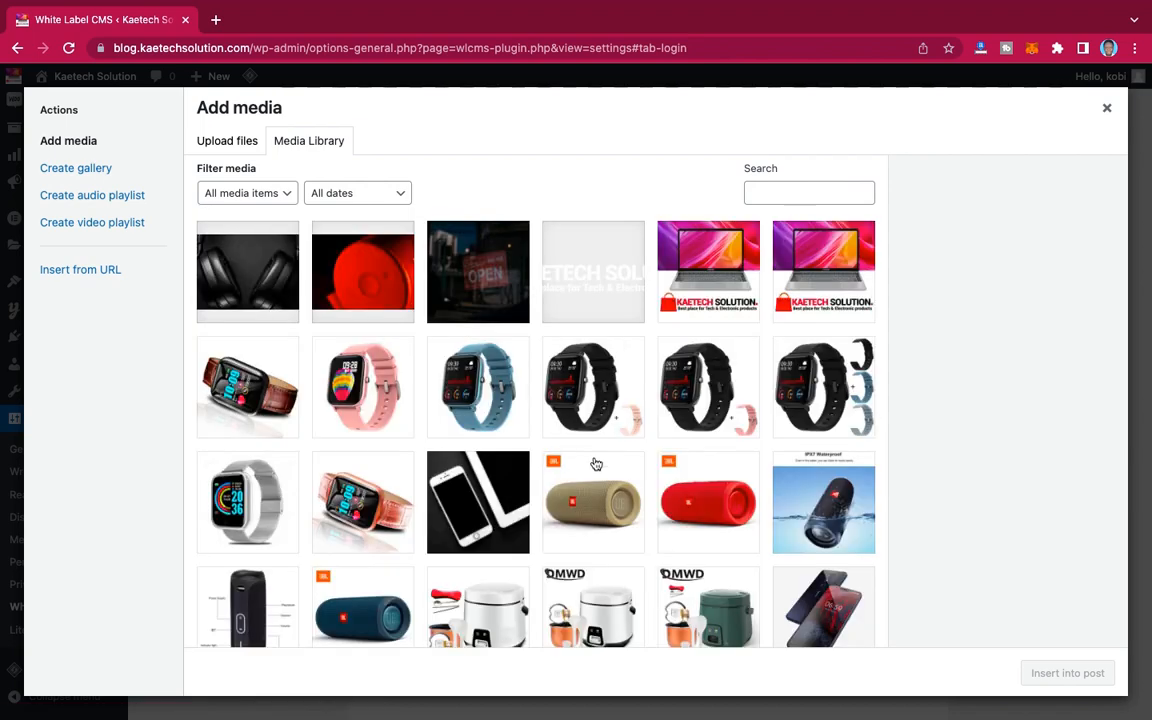
scroll(595, 464, "down", 8)
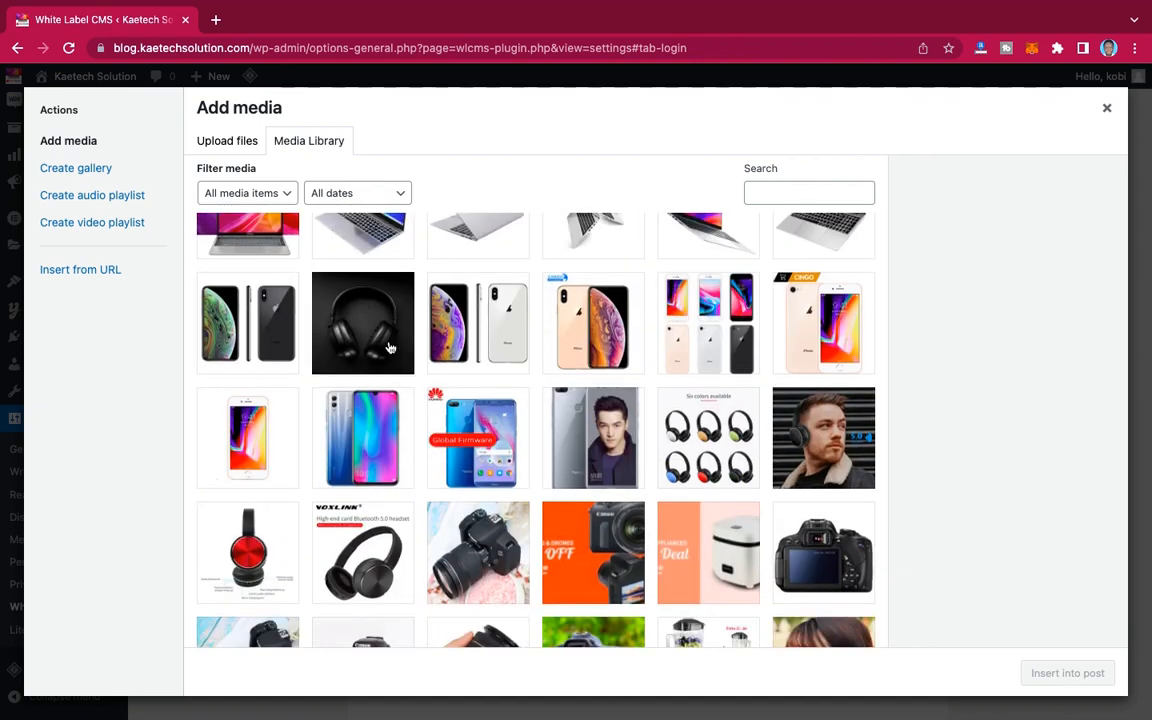
scroll(540, 455, "down", 1)
scroll(540, 455, "down", 10)
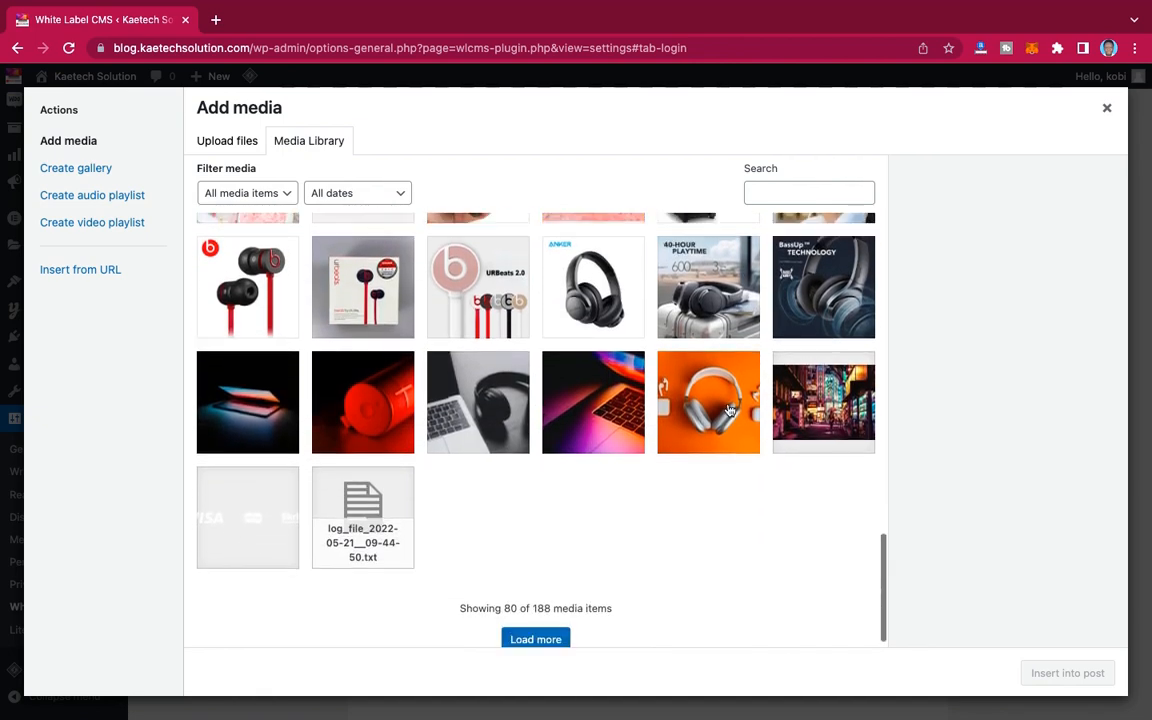
left_click(727, 410)
left_click(1067, 673)
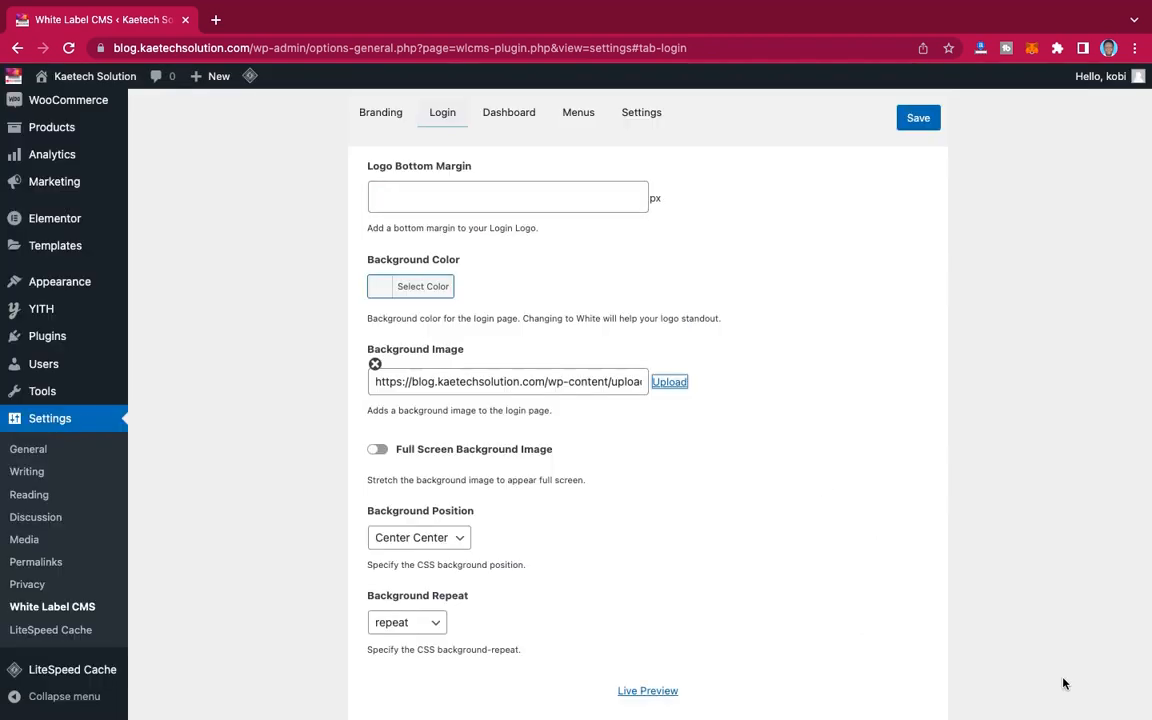
Step: Enable Full Screen Background Image, set Background Repeat to no-repeat, and save the login settings
scroll(575, 488, "down", 3)
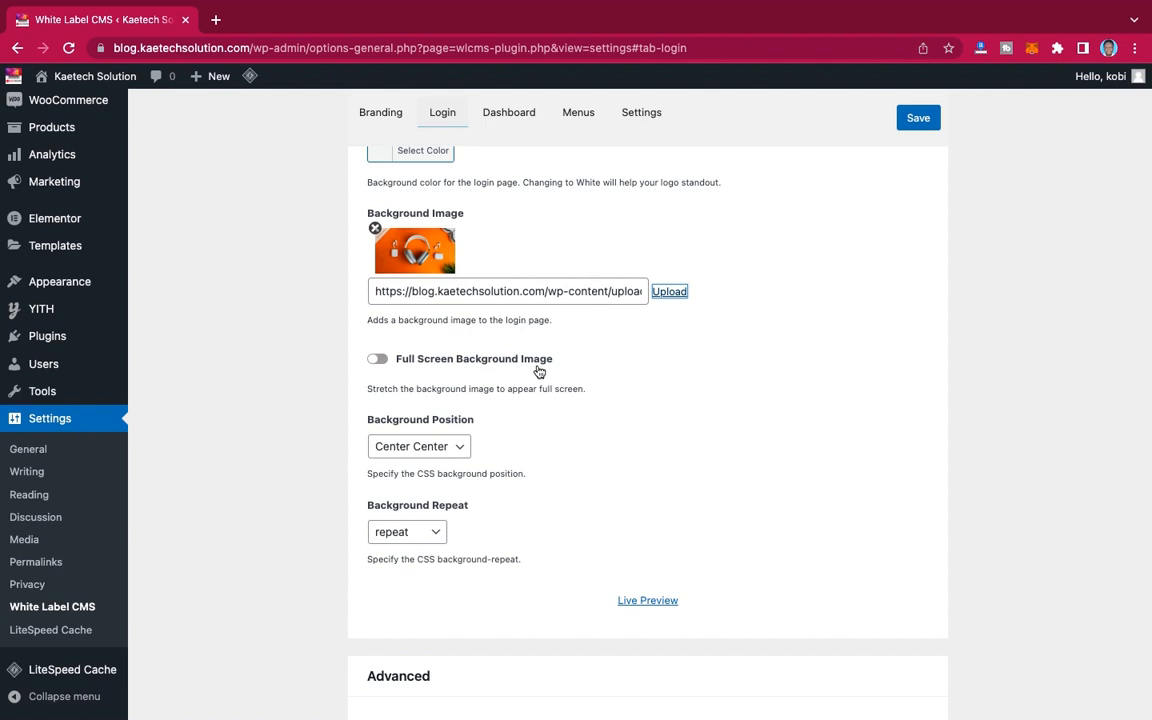
left_click(379, 362)
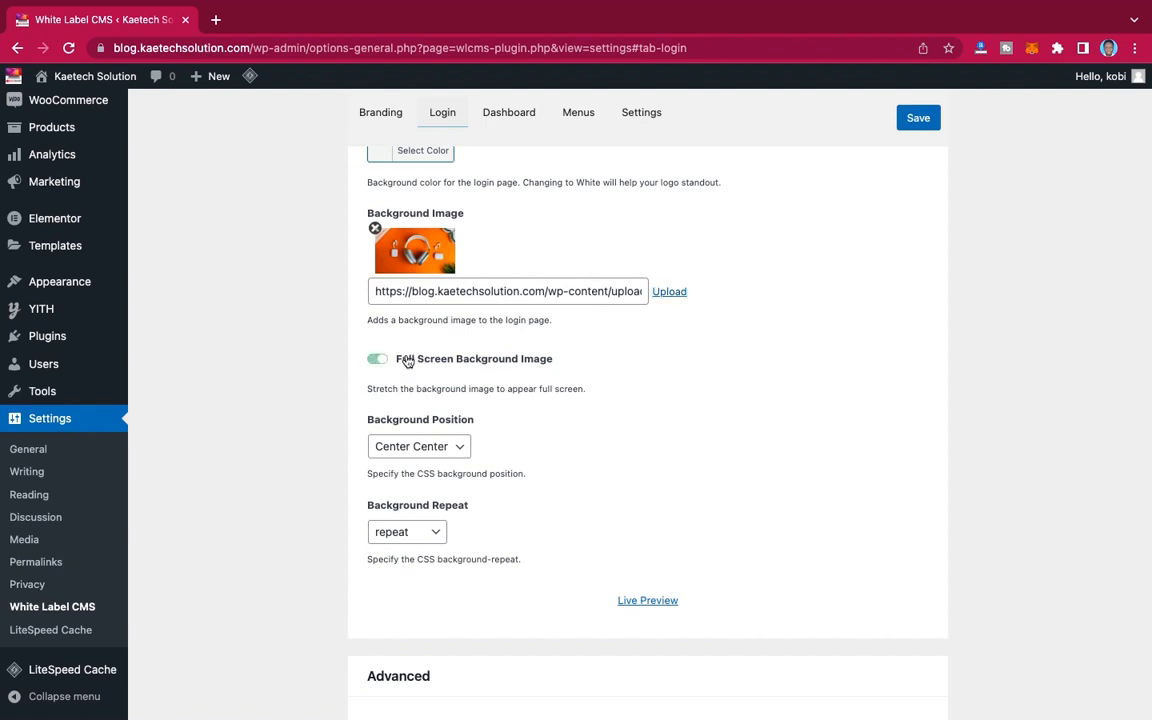
scroll(563, 420, "down", 2)
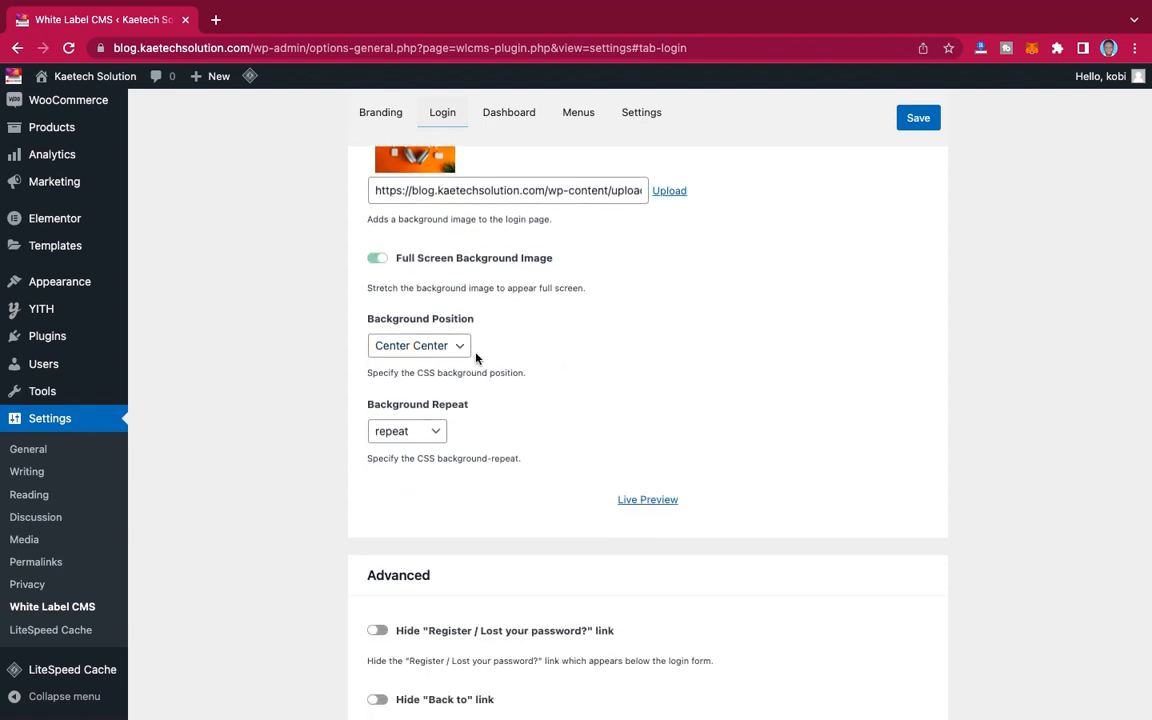
left_click(419, 436)
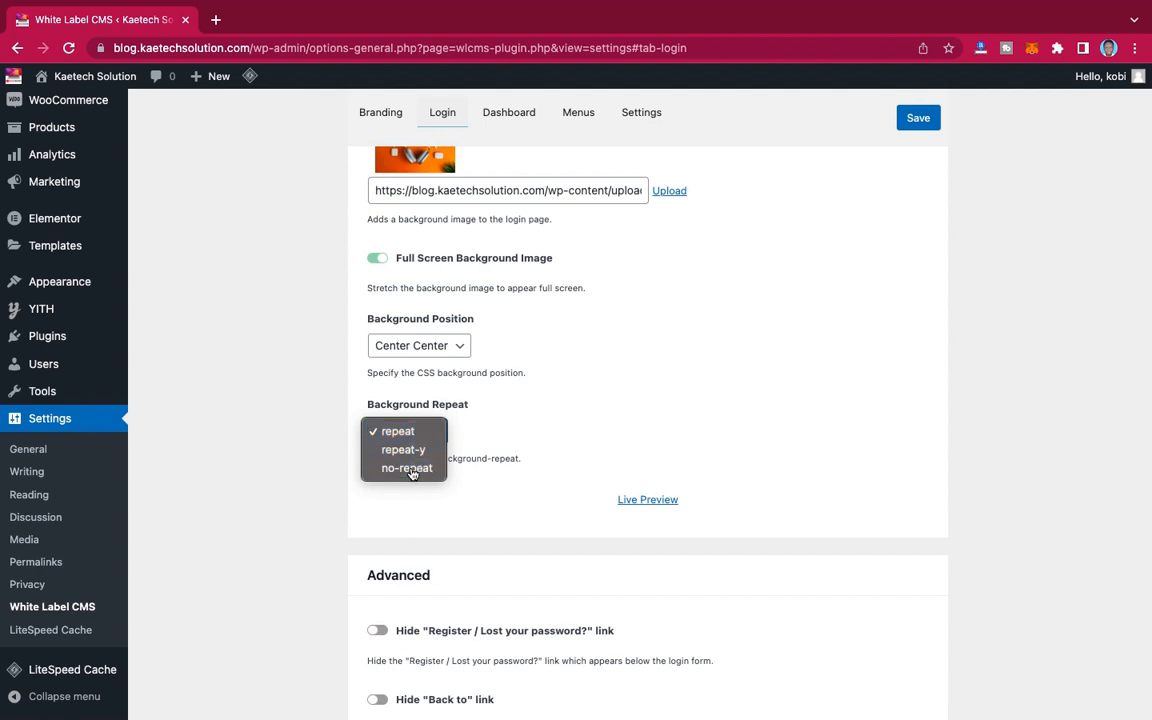
left_click(410, 468)
left_click(918, 118)
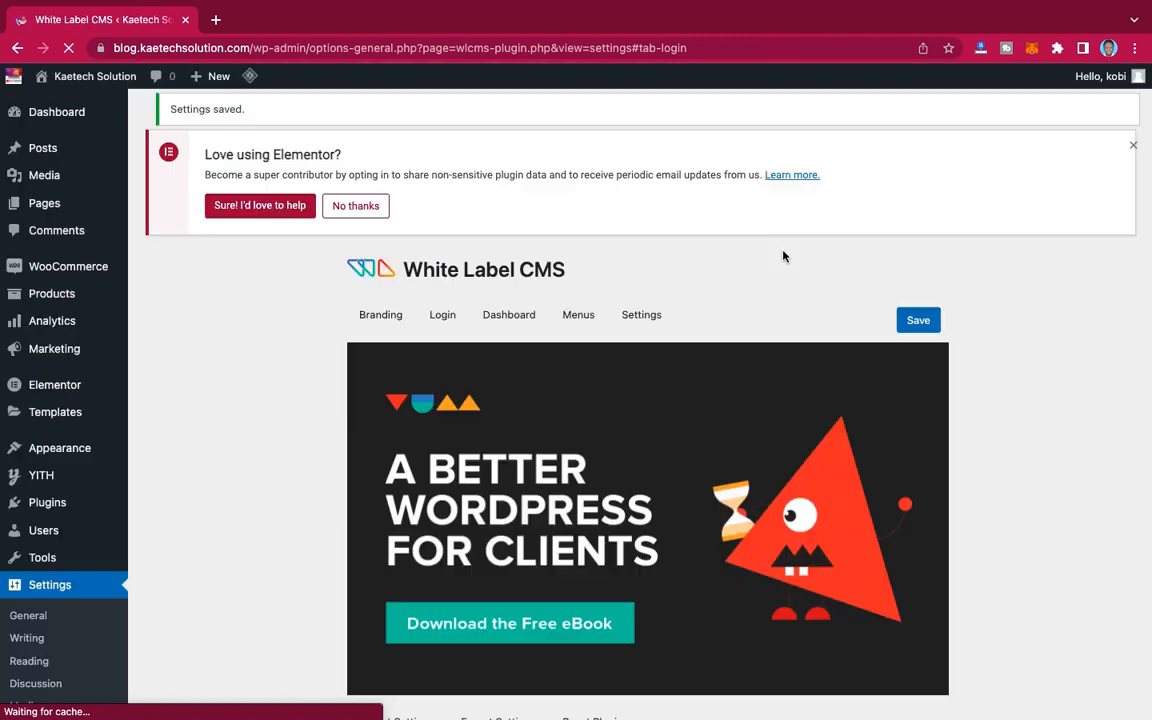
Step: Reload the login page in the incognito window to inspect its logo and background, and return to the plugin settings
key("ctrl+Right")
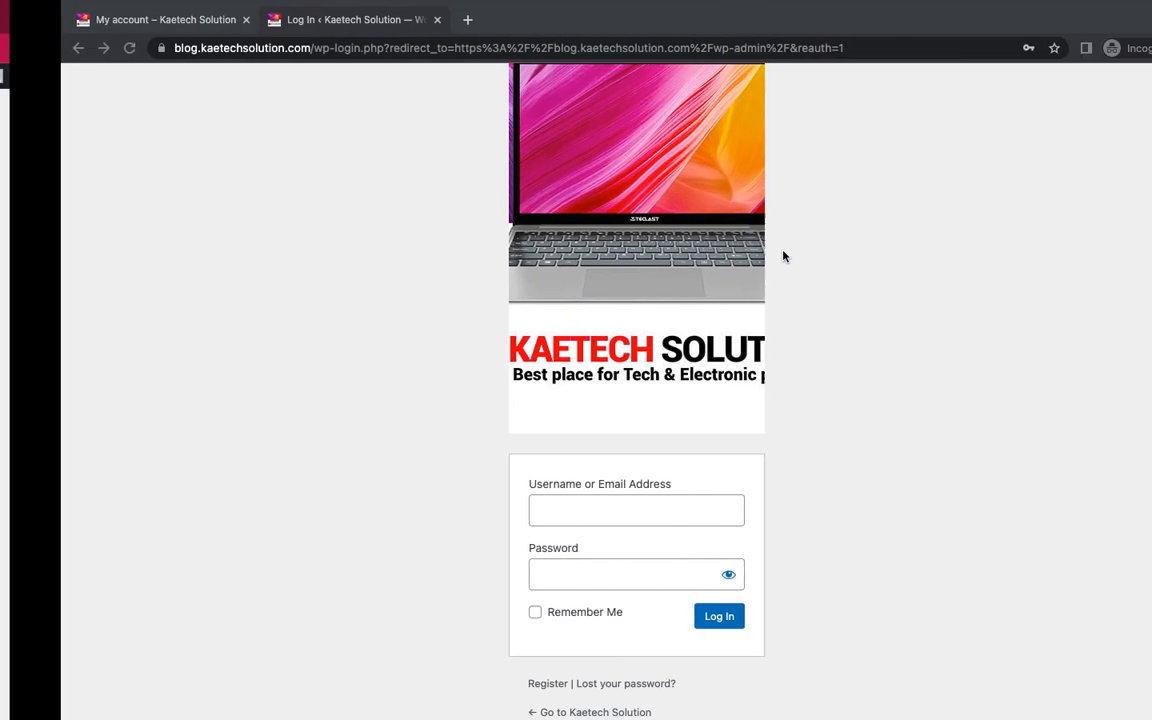
left_click(68, 47)
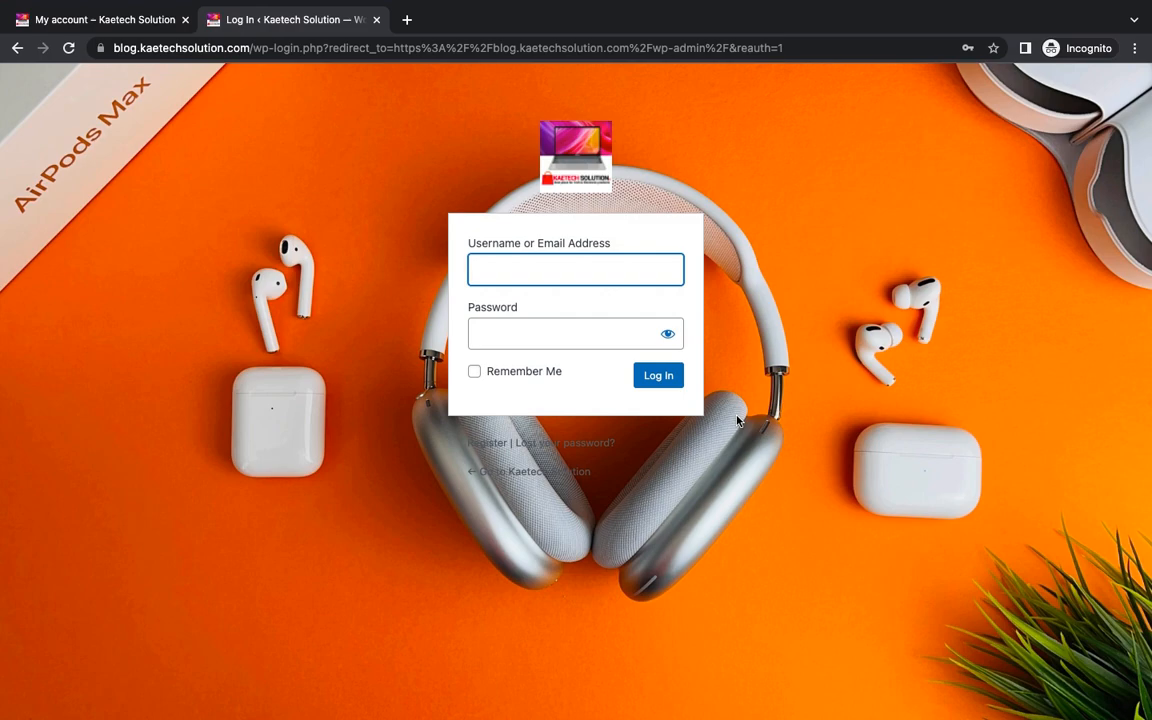
key("ctrl+Left")
Step: Examine the Advanced login options for hiding links and colouring the form, and compare them with the login form in the incognito window
scroll(607, 437, "down", 2)
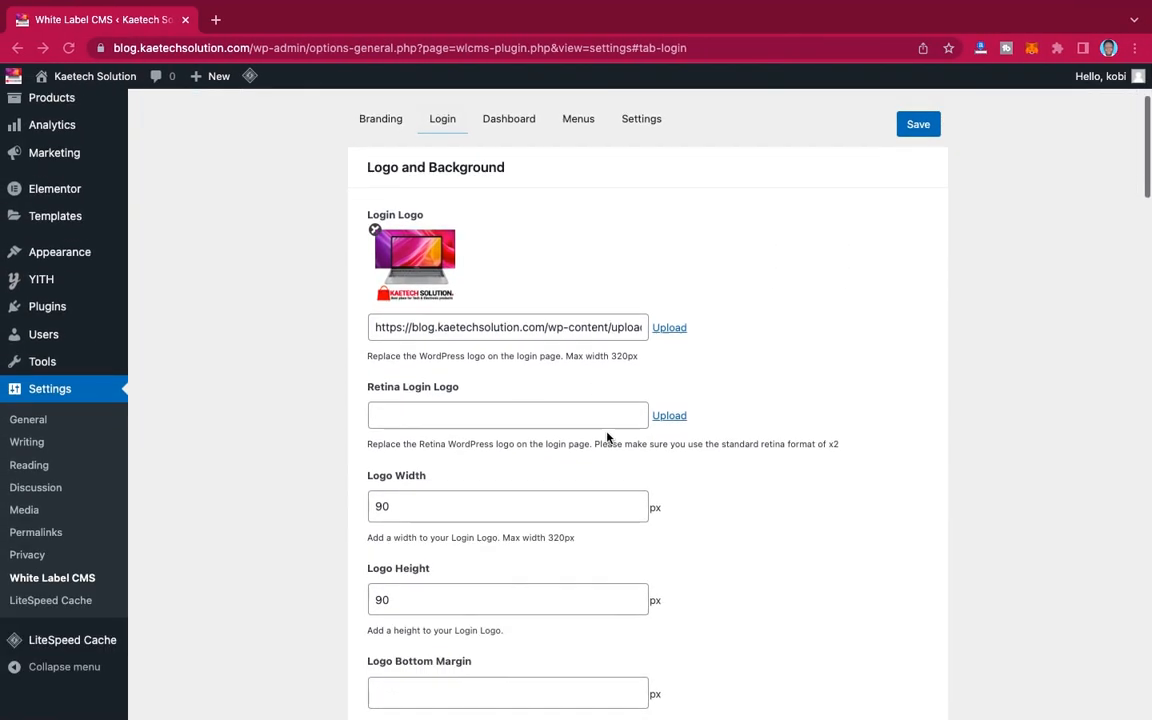
scroll(607, 437, "down", 6)
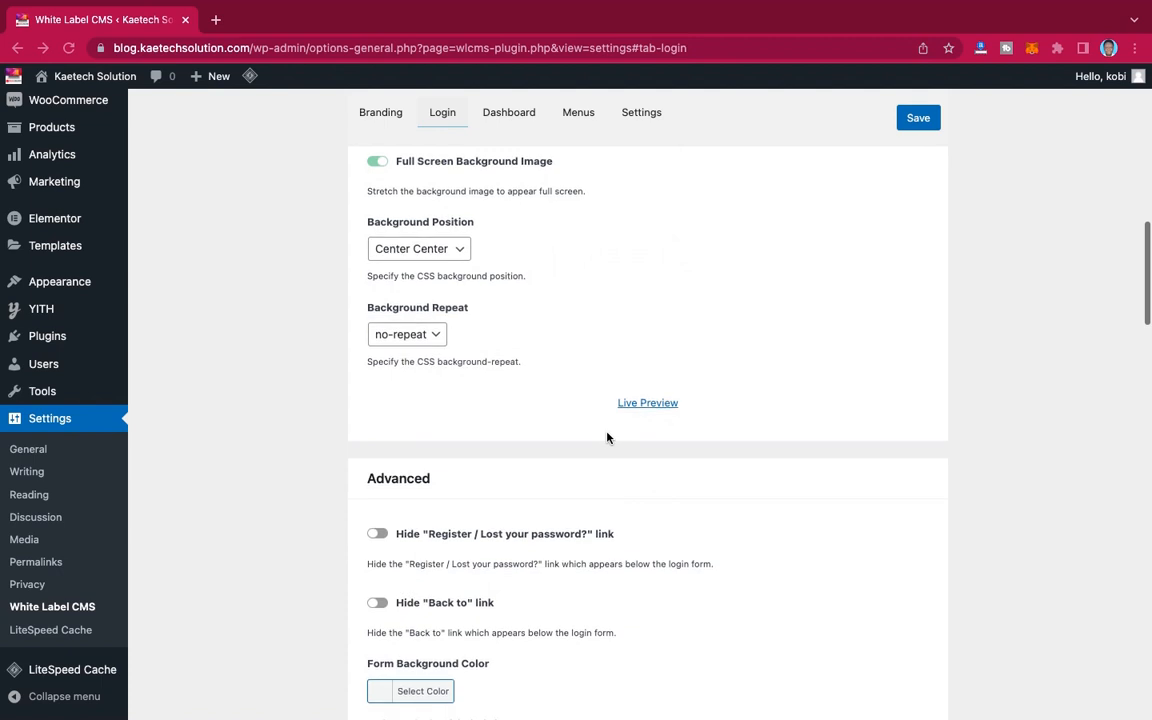
scroll(607, 437, "down", 5)
scroll(607, 437, "down", 1)
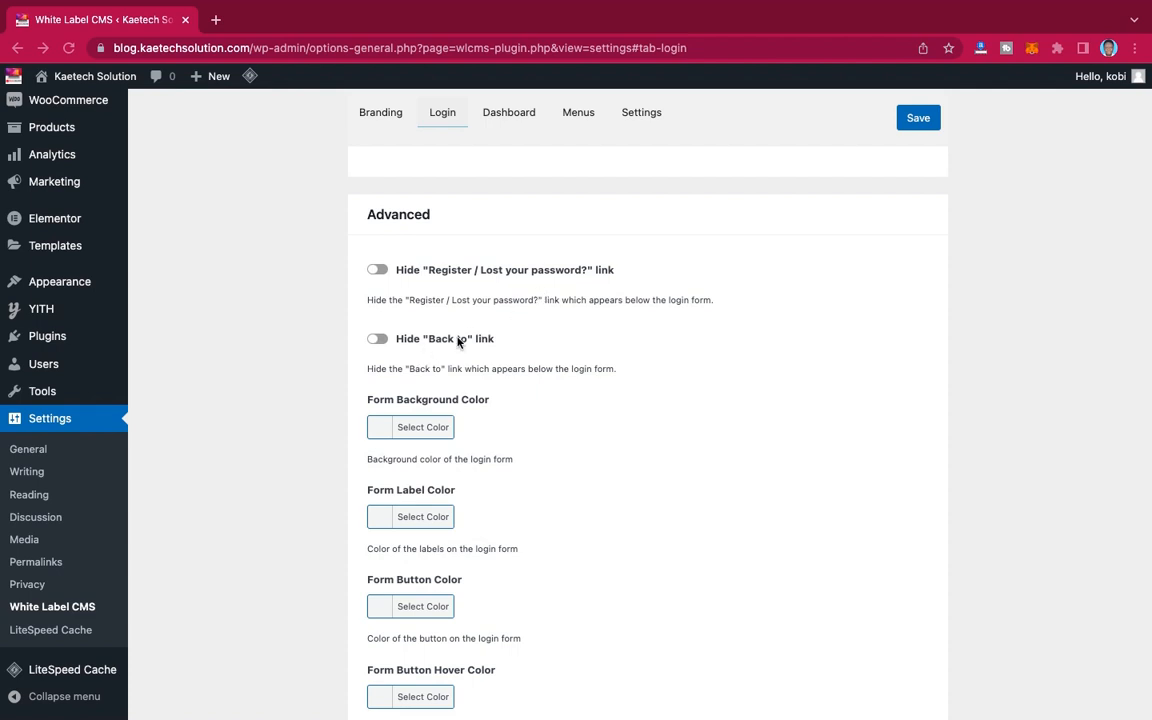
scroll(569, 330, "down", 2)
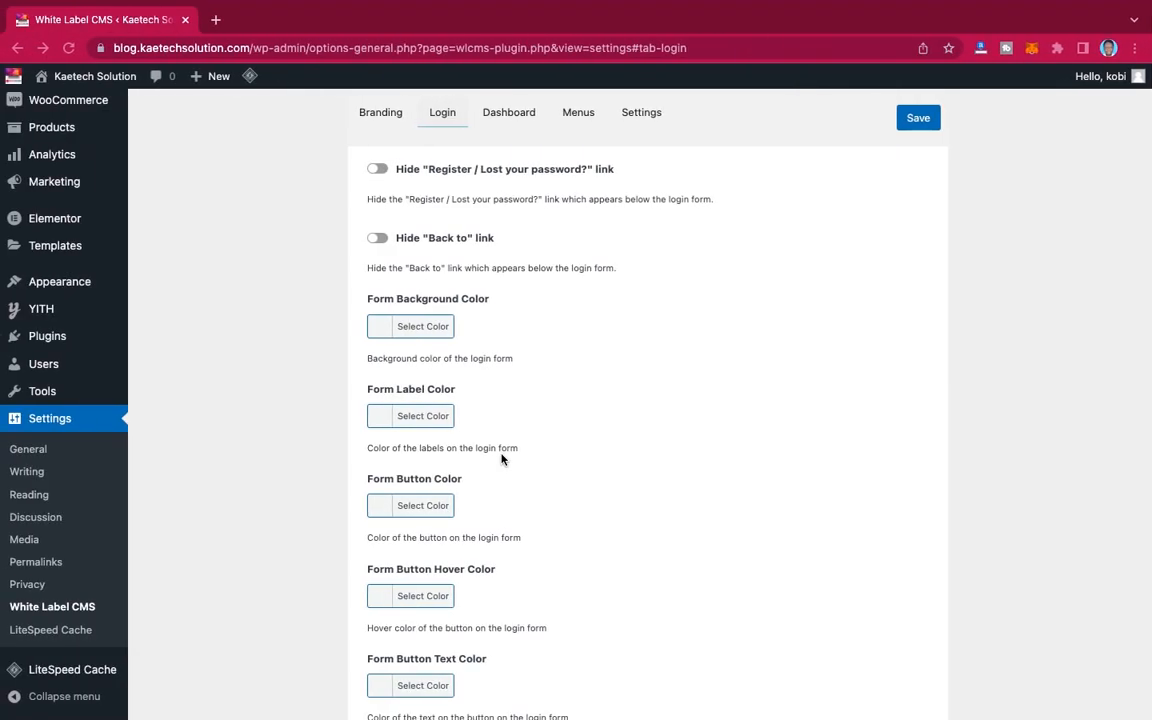
scroll(501, 458, "down", 2)
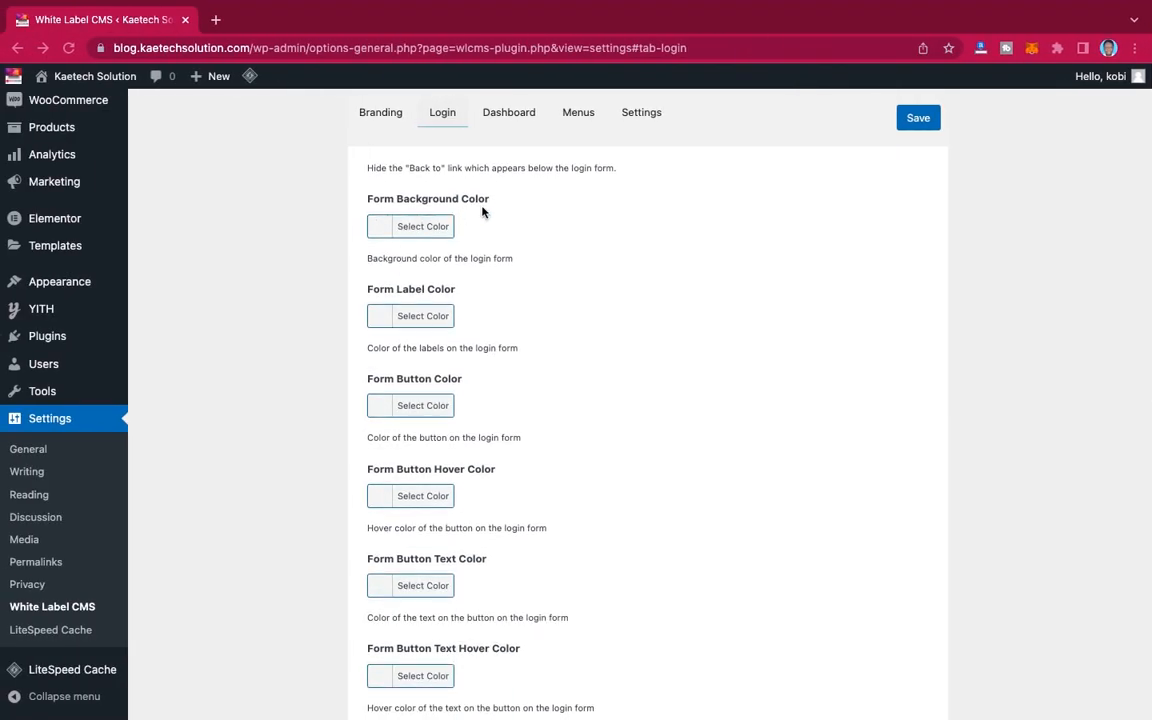
key("ctrl+Right")
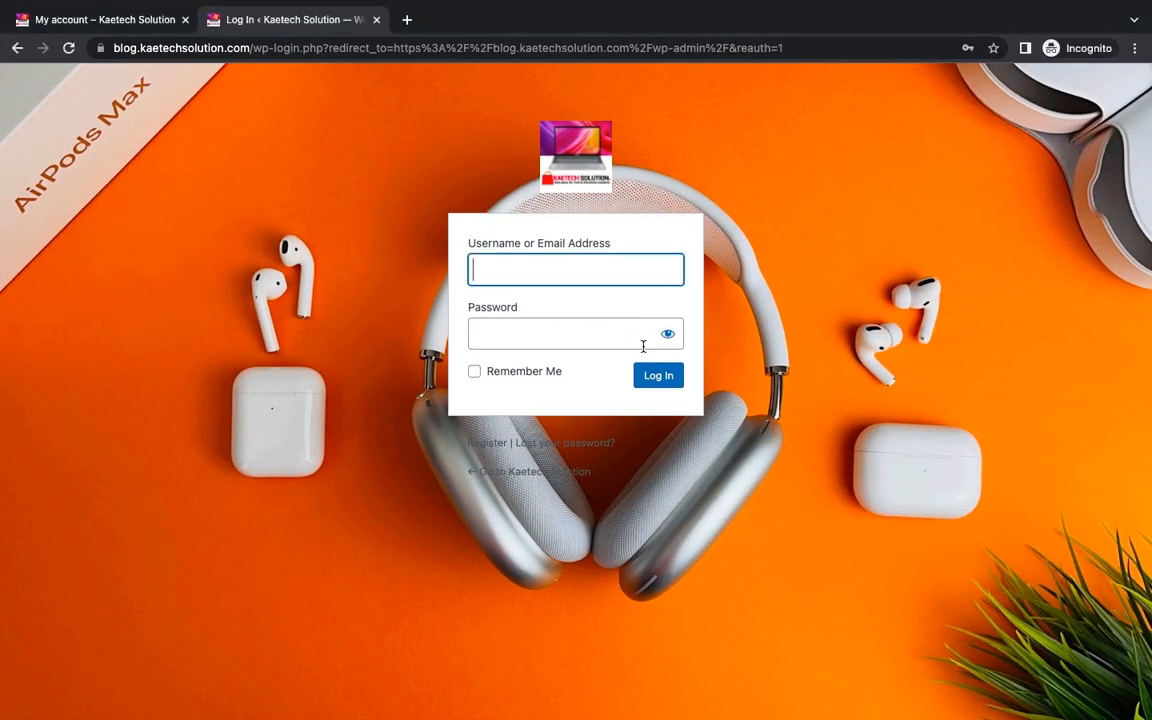
key("ctrl+Left")
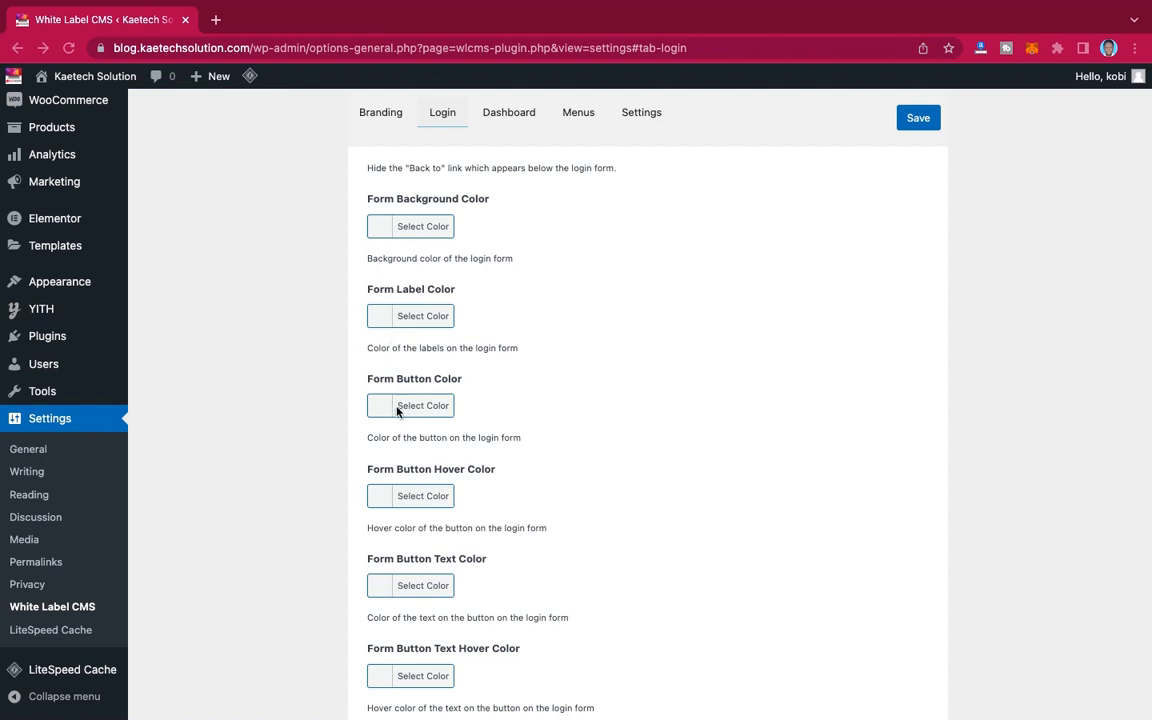
Step: Set the Form Button Color to the bright orange #e57200 in the Advanced login settings
scroll(490, 425, "down", 1)
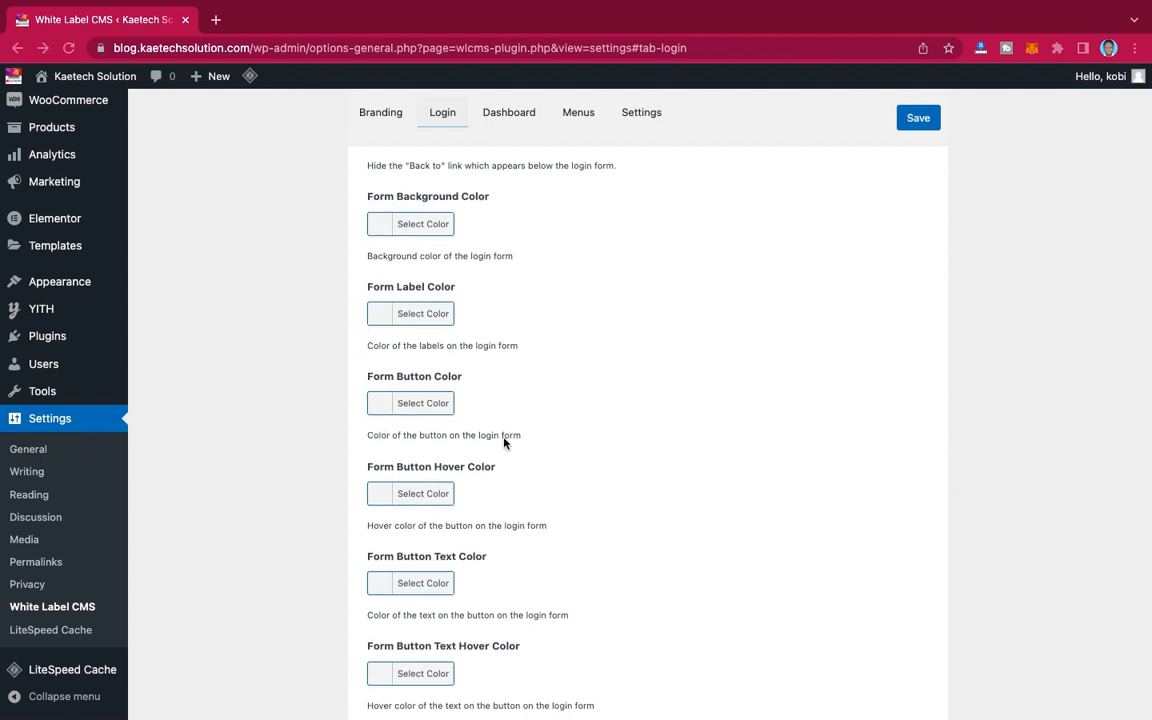
scroll(504, 443, "down", 3)
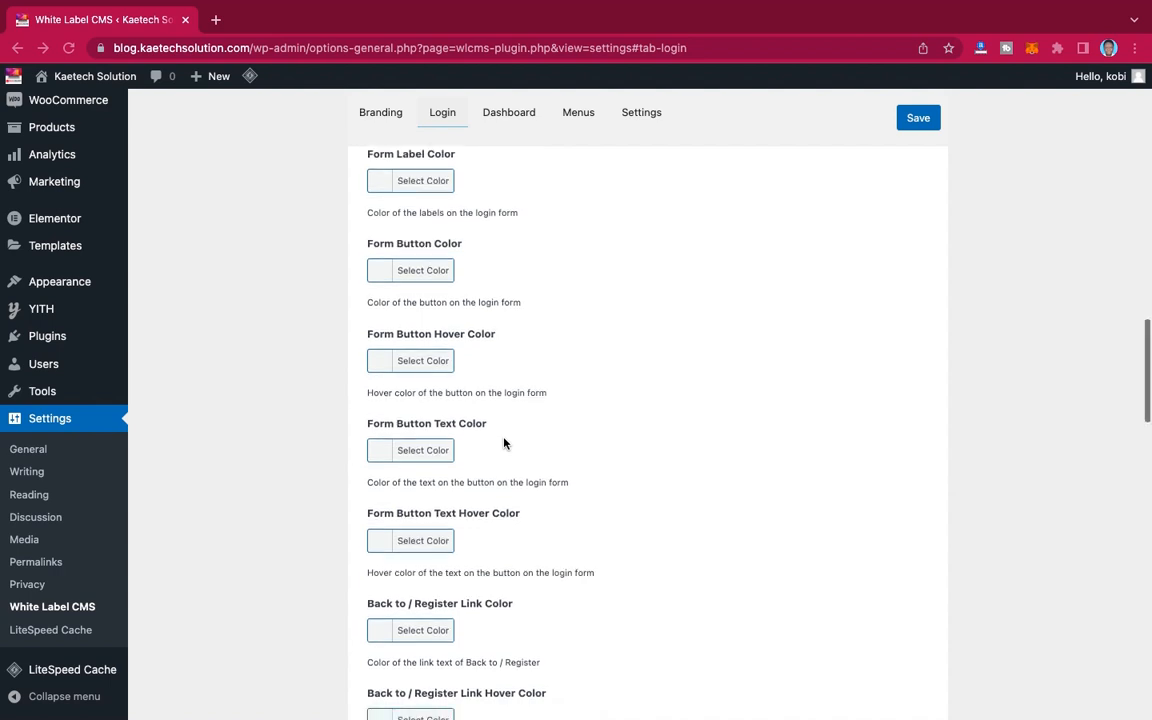
left_click(400, 270)
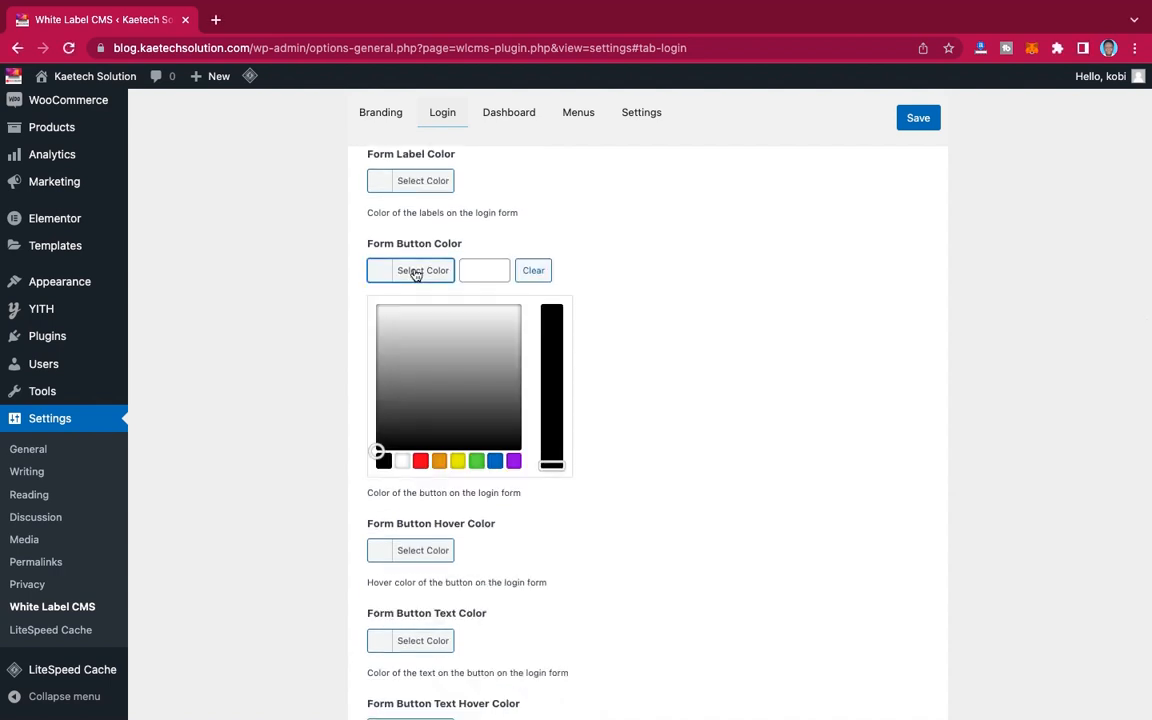
left_click(439, 461)
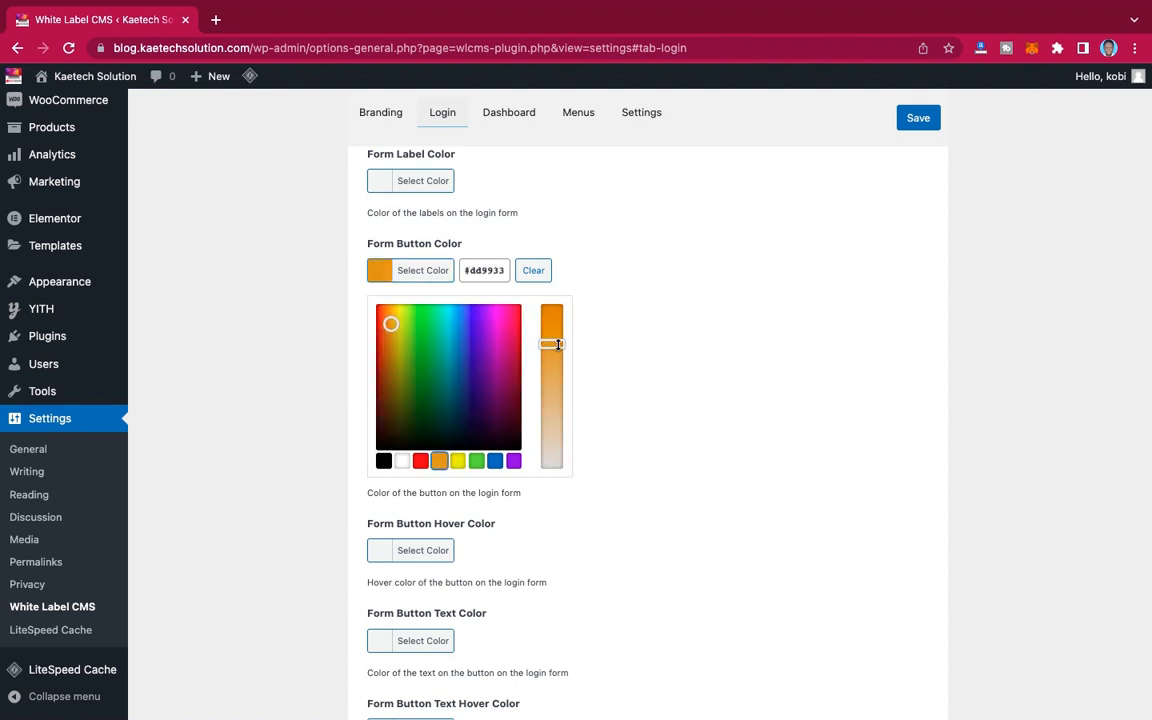
left_click_drag(558, 344, 553, 309)
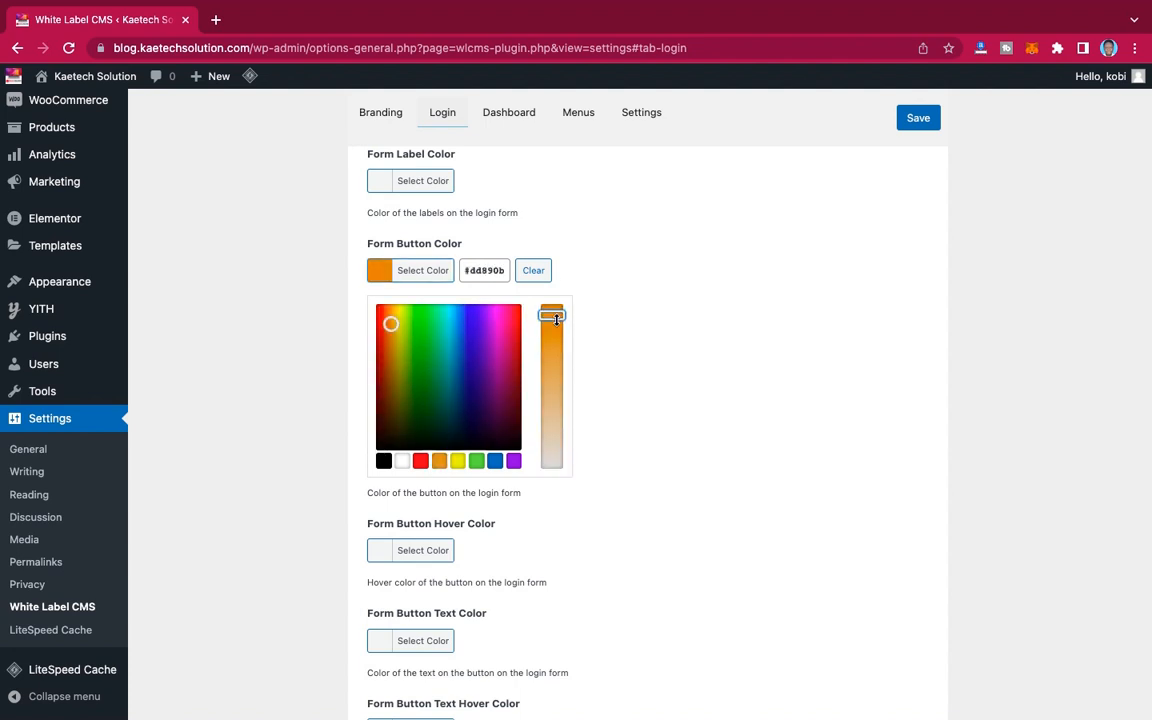
right_click(390, 324)
left_click(389, 324)
right_click(388, 324)
left_click(388, 324)
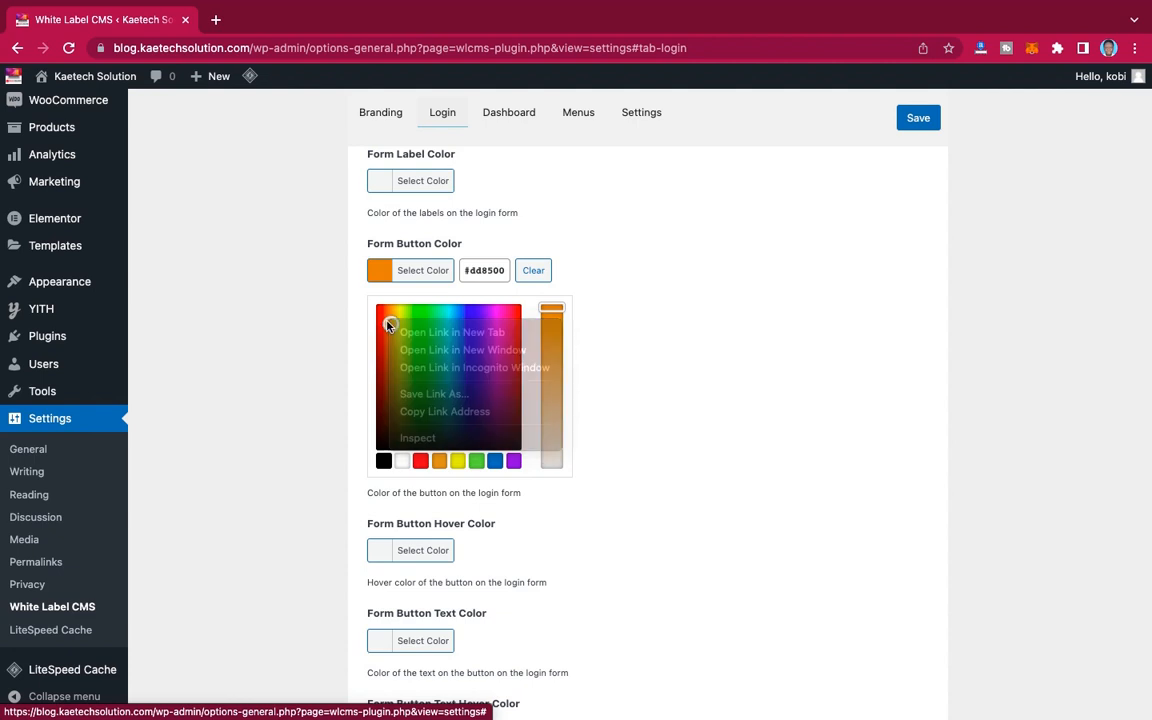
left_click(388, 320)
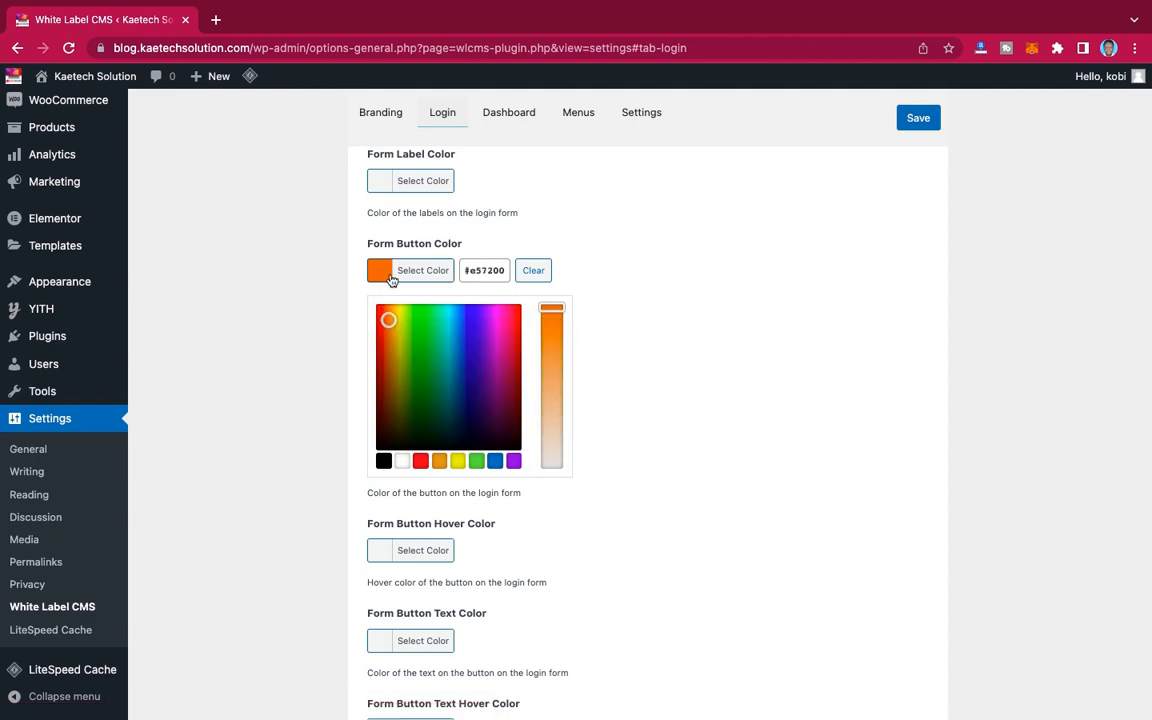
left_click(445, 273)
Step: Set the Form Button Hover Color to the preset orange #dd9933
scroll(547, 394, "up", 2)
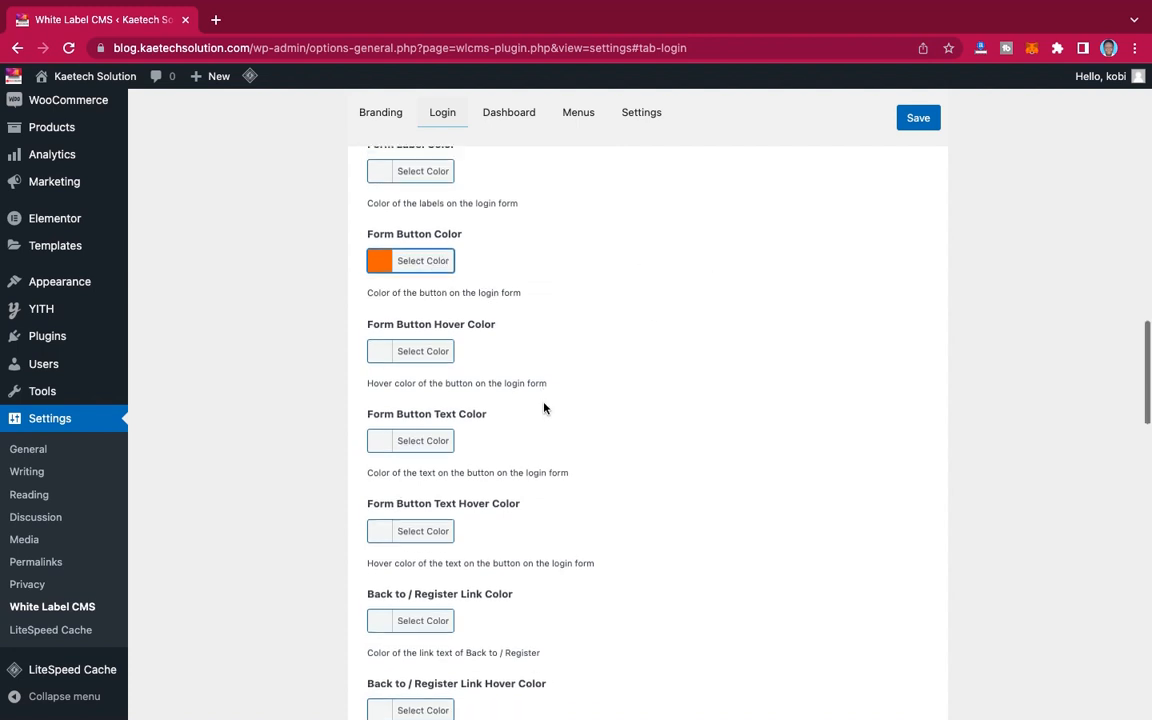
scroll(544, 407, "down", 2)
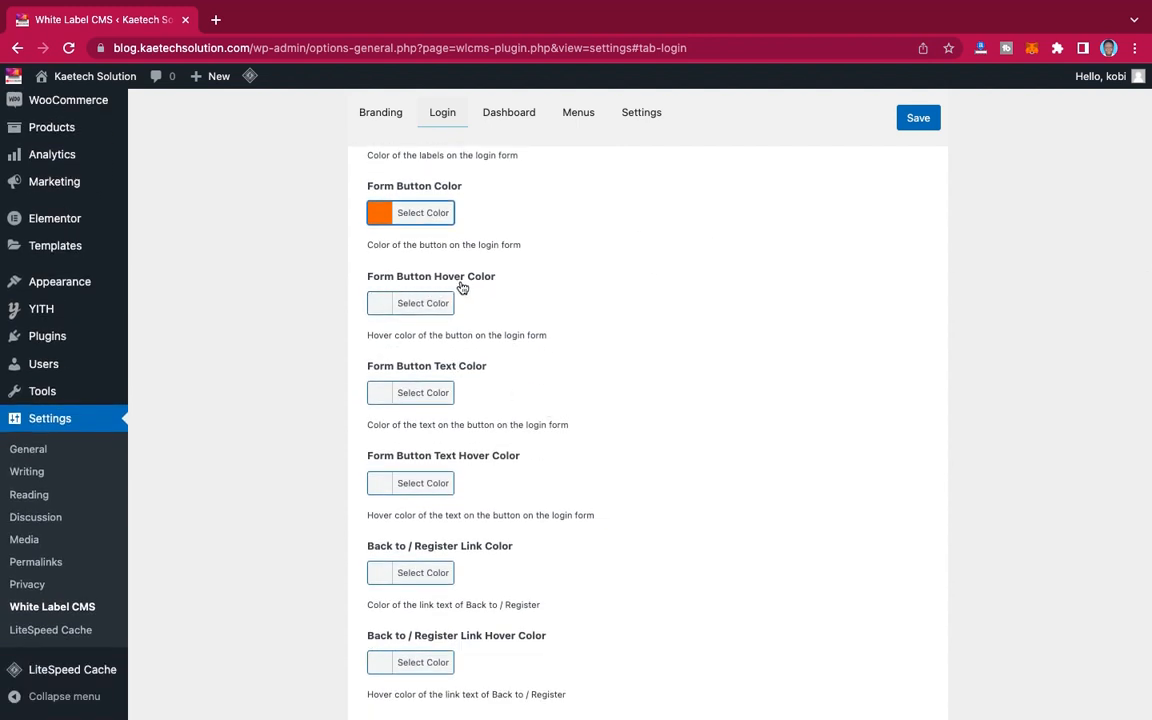
left_click(378, 304)
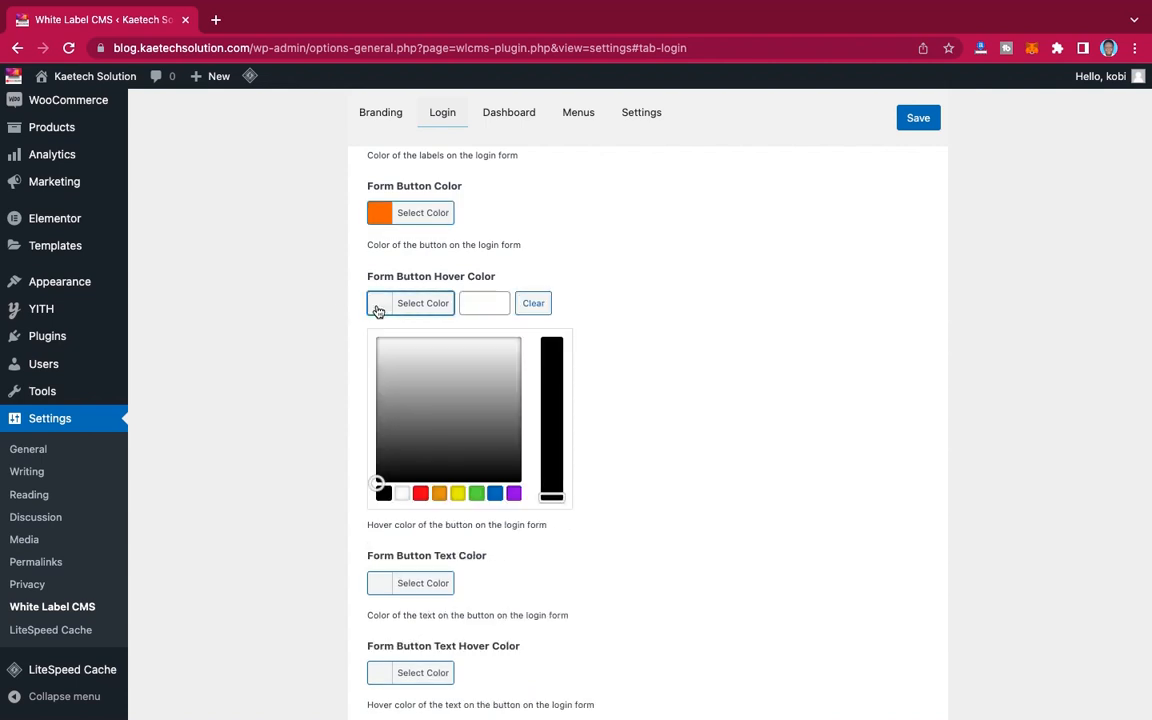
left_click(439, 493)
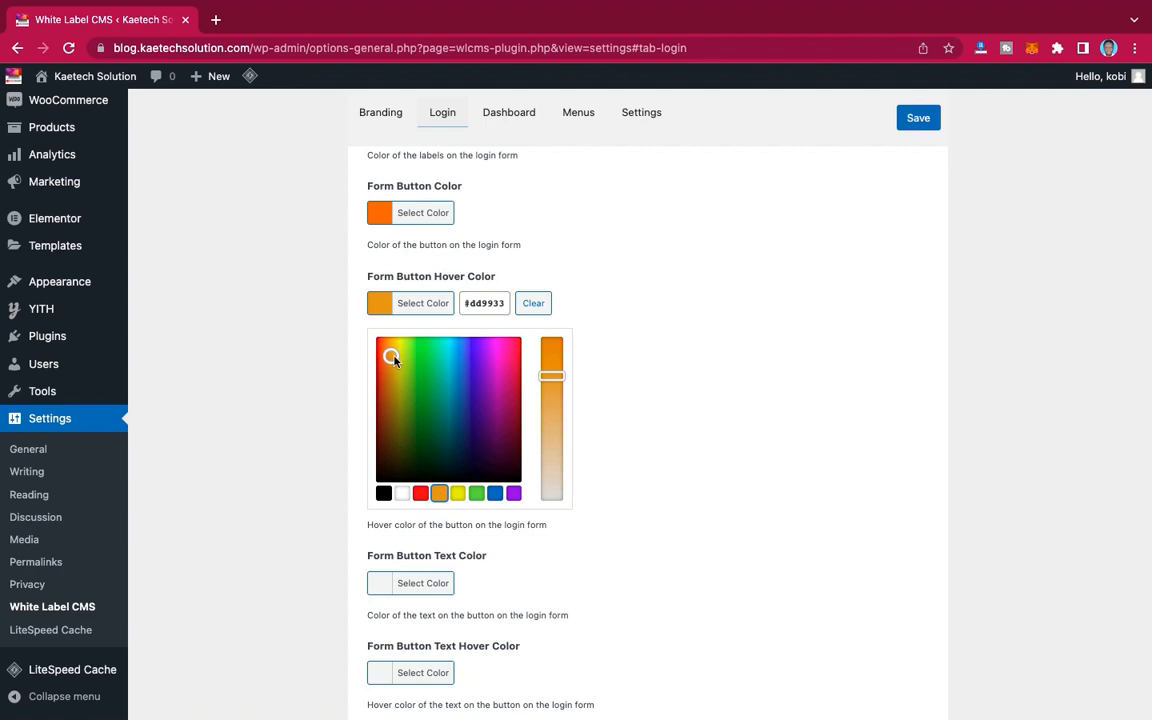
left_click(386, 306)
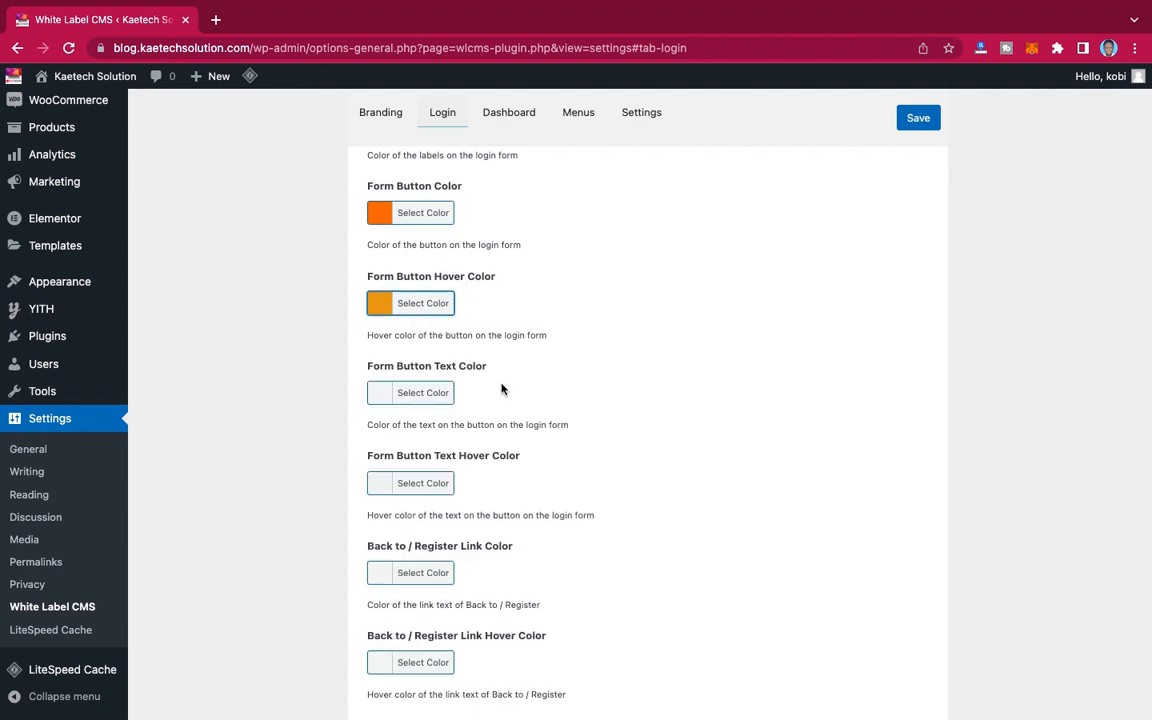
Step: Set the Form Button Text Color and the Form Button Text Hover Color to white
scroll(502, 389, "down", 2)
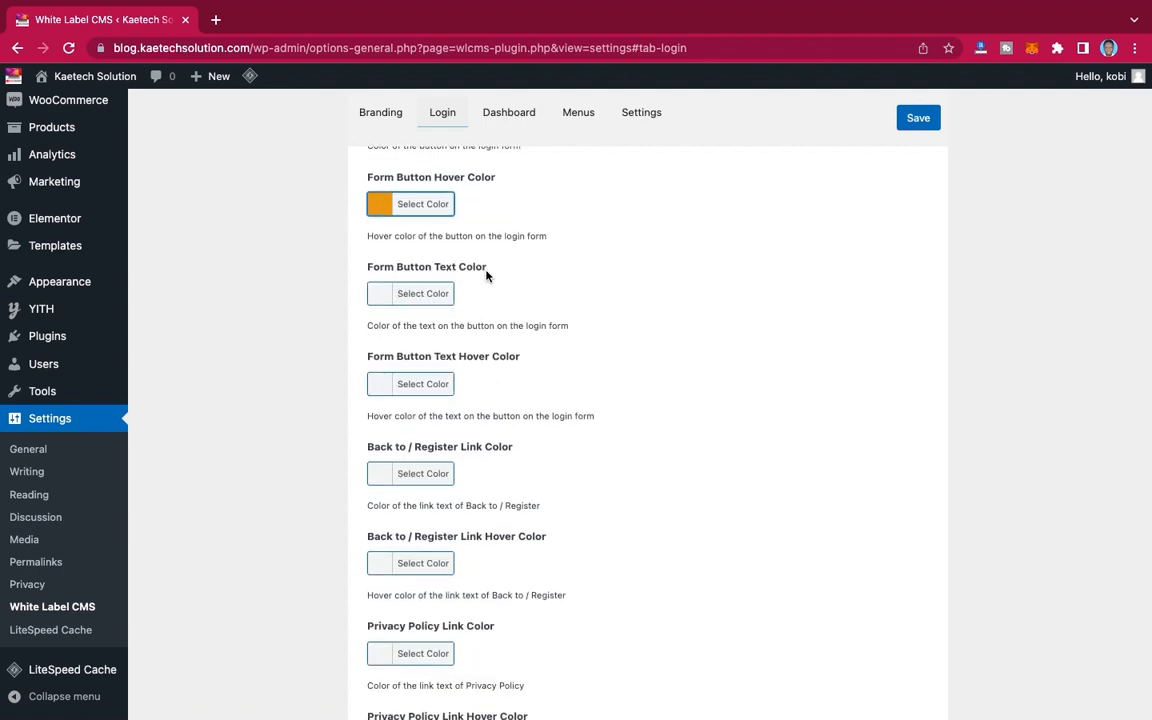
left_click(379, 296)
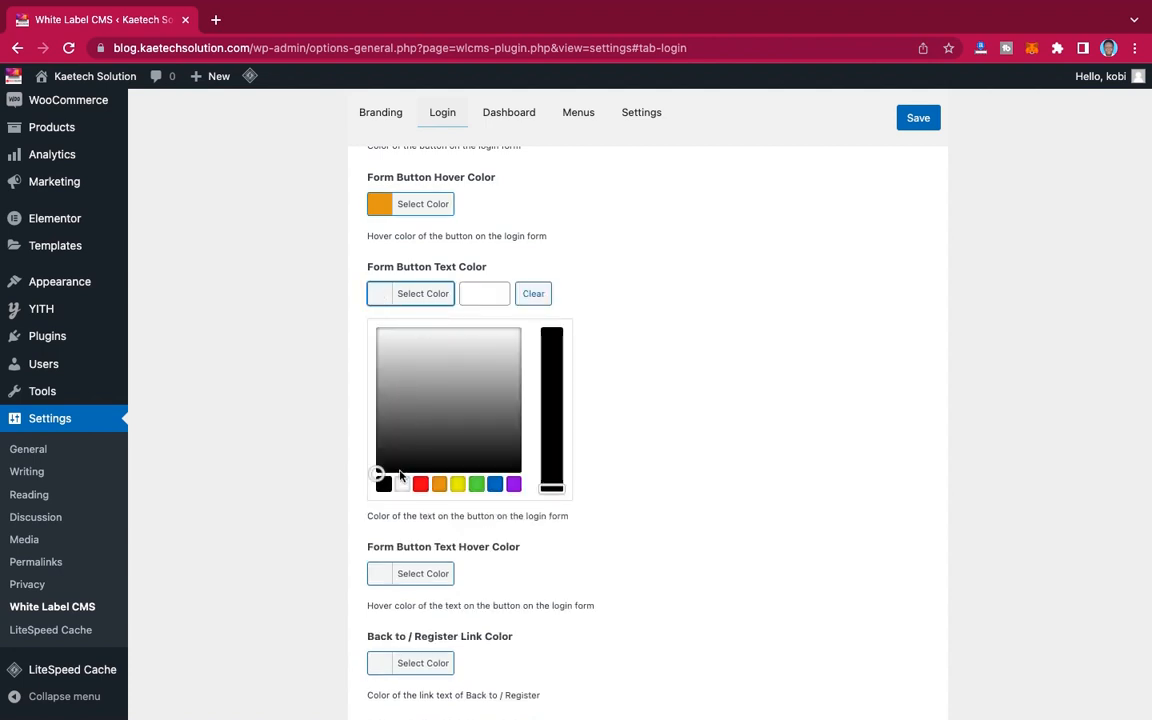
left_click(401, 484)
left_click(378, 295)
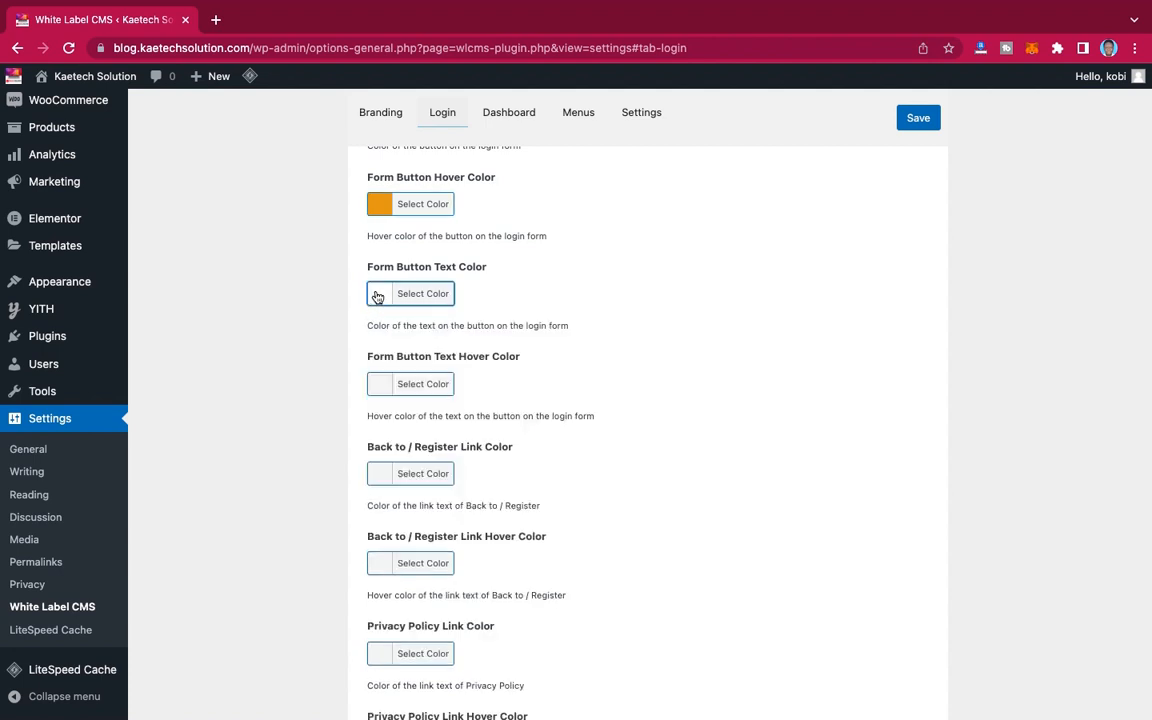
left_click(378, 386)
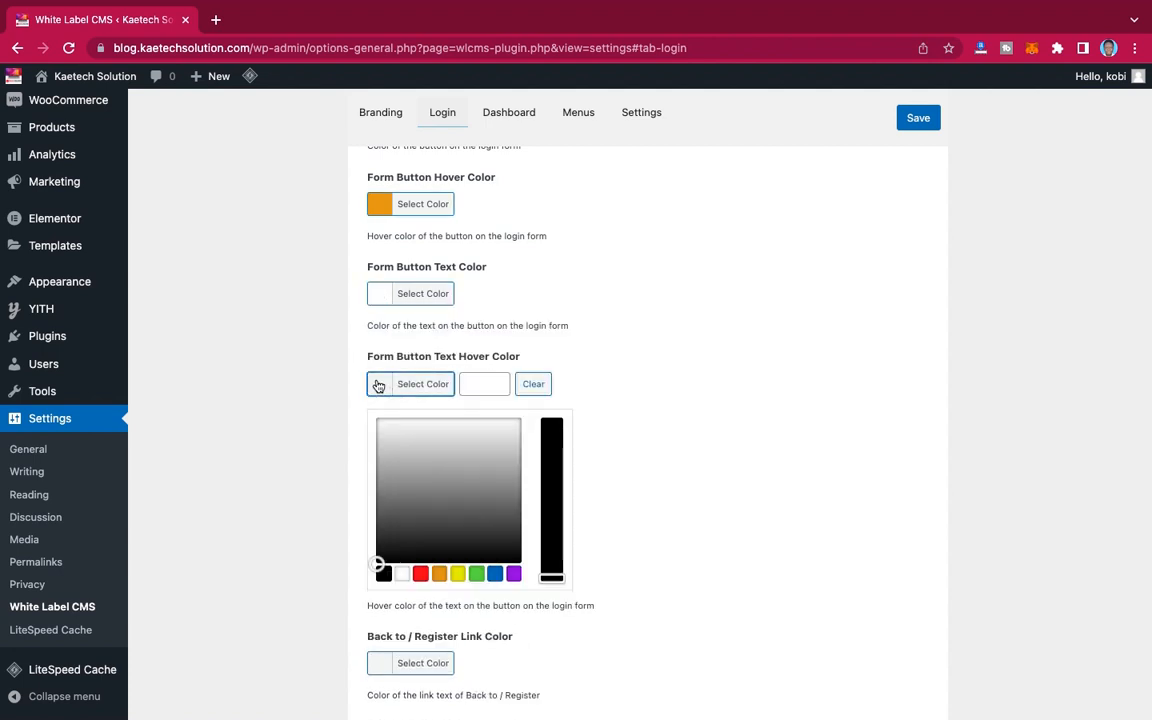
left_click(401, 573)
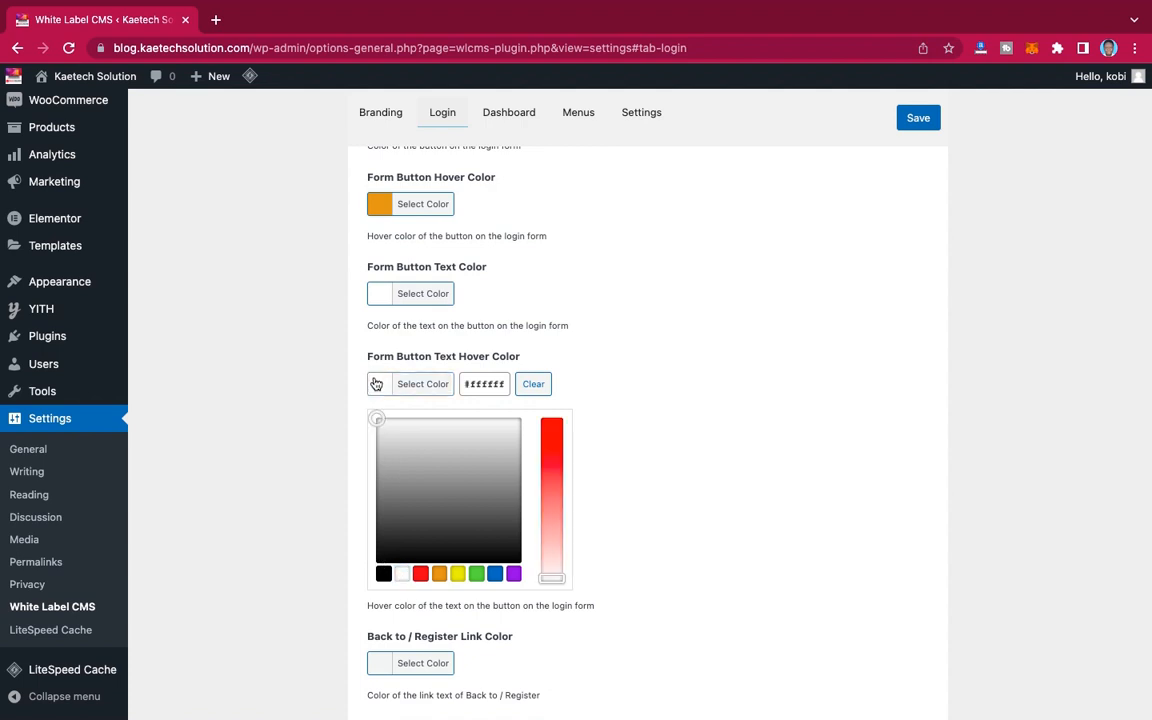
left_click(376, 384)
Step: Set the Back to / Register Link Color and its Link Hover Color to white
scroll(490, 460, "down", 3)
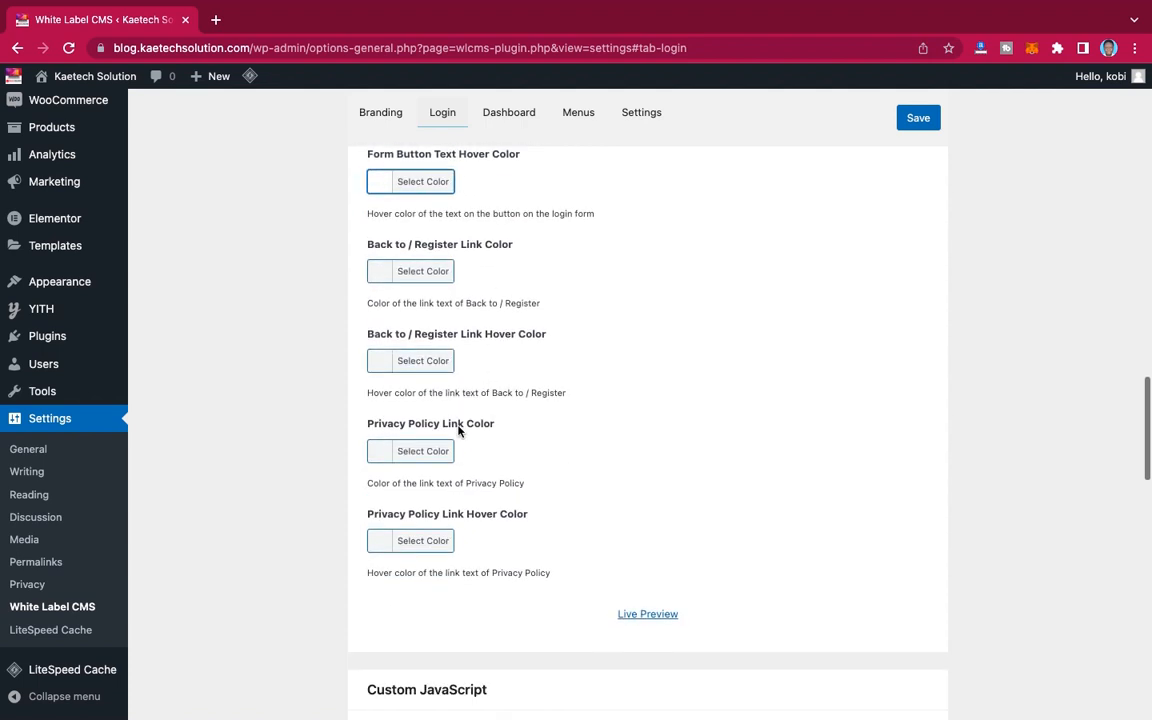
left_click(386, 270)
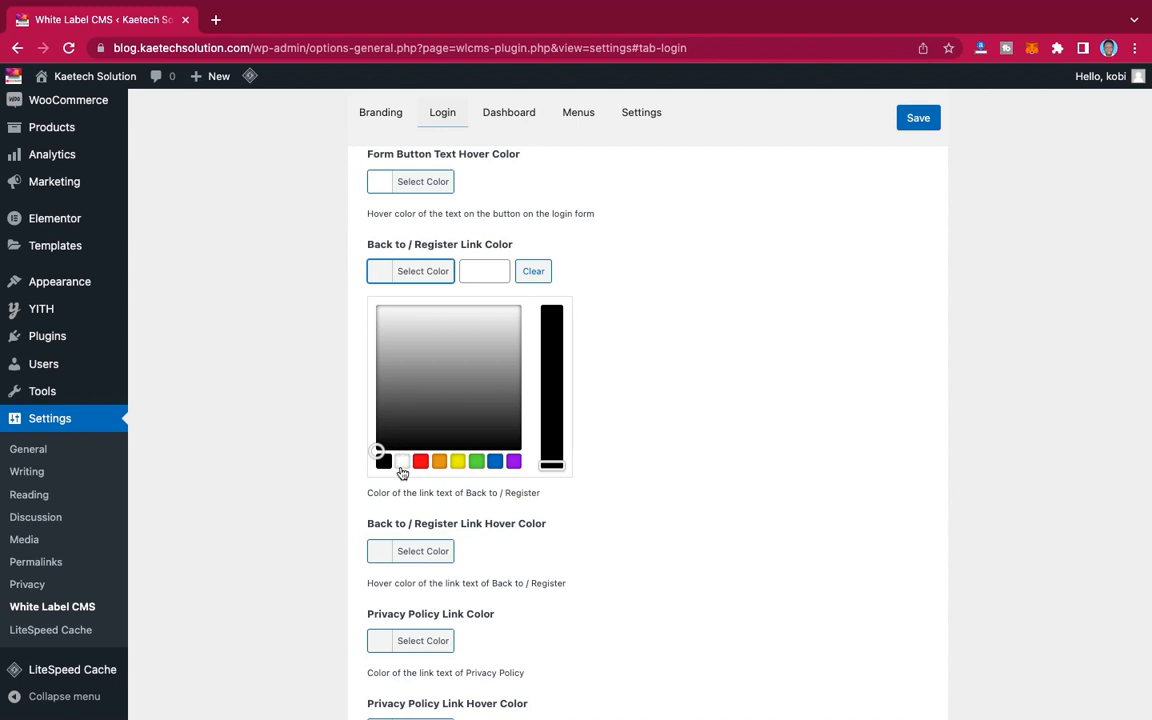
left_click(401, 462)
left_click(379, 283)
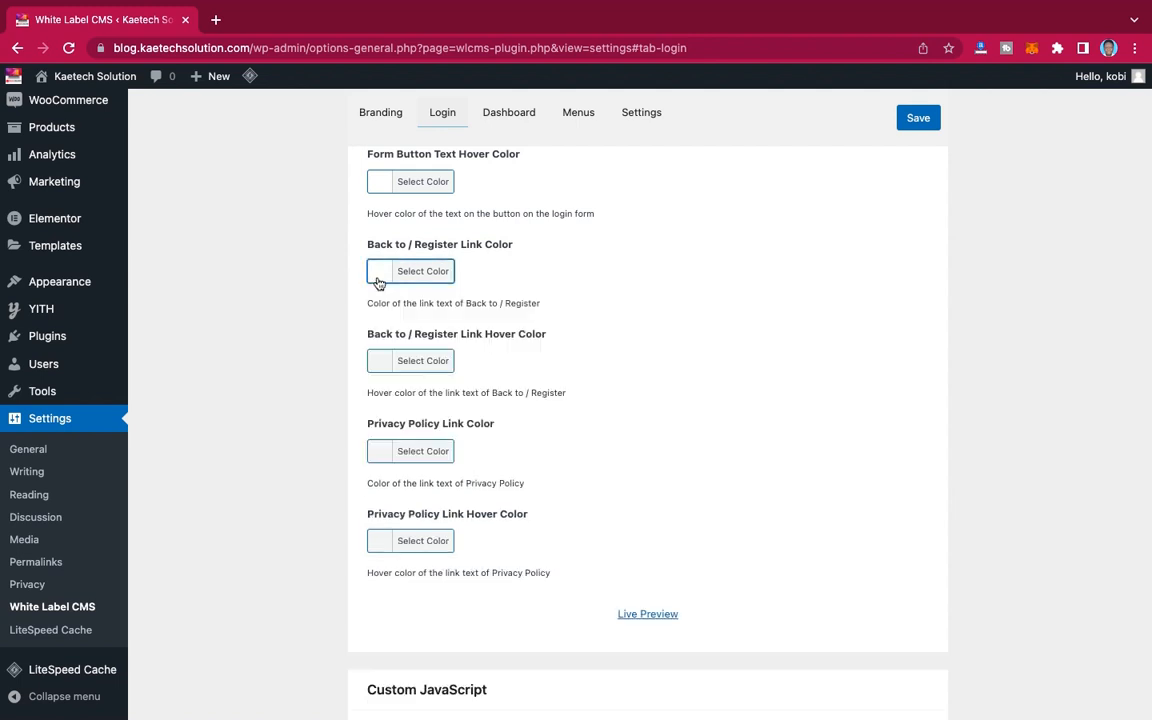
left_click(384, 366)
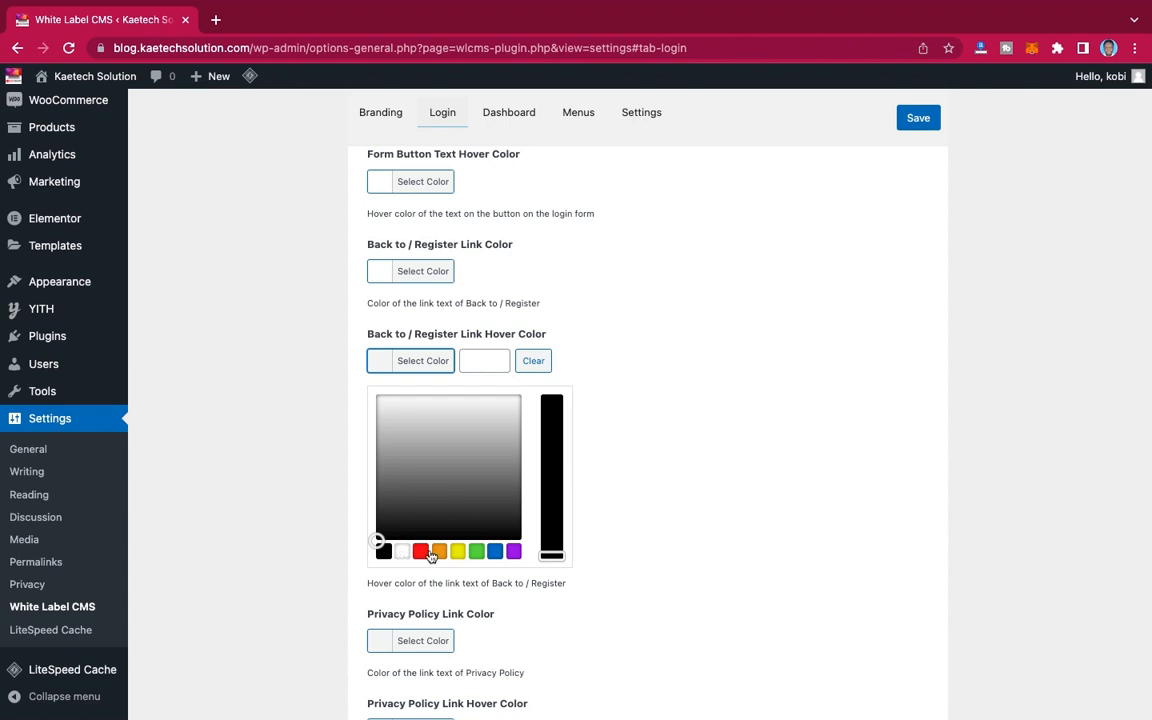
left_click(439, 552)
left_click(401, 551)
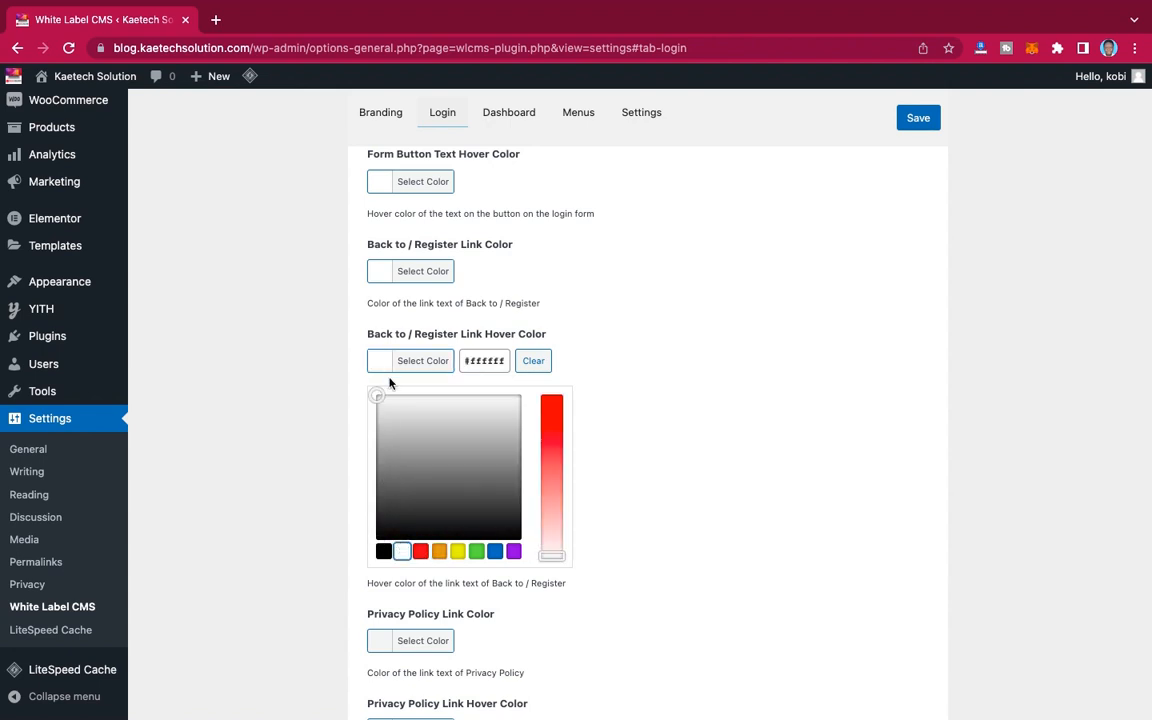
left_click(382, 363)
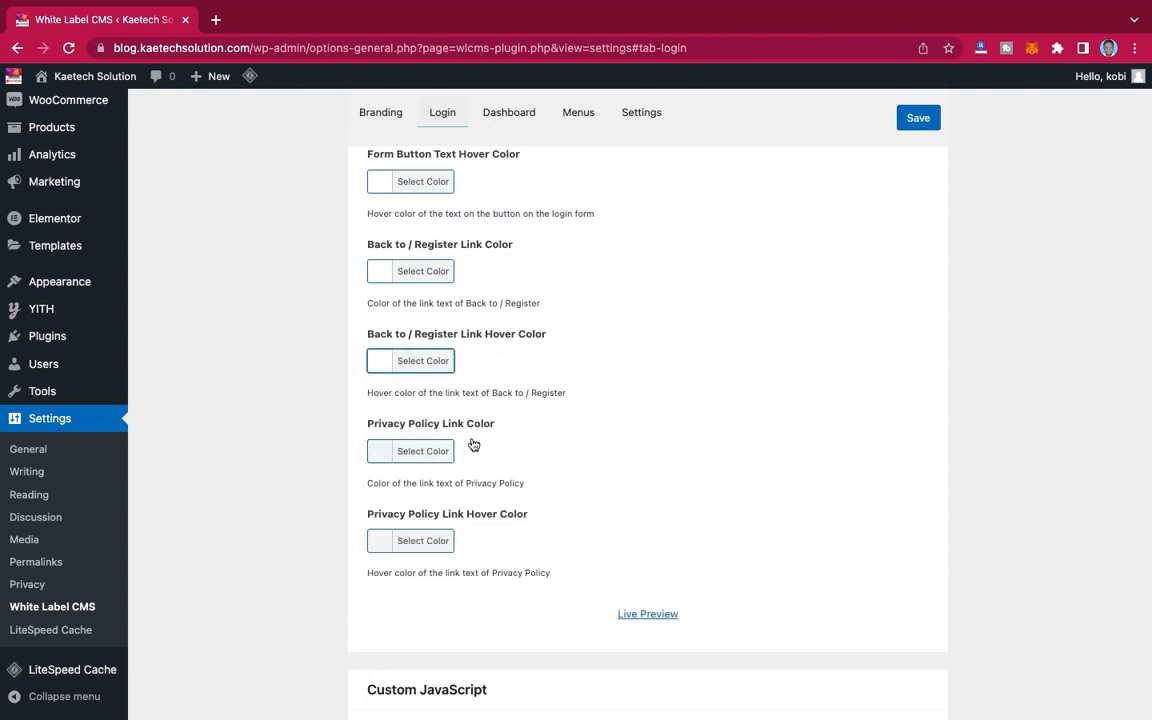
Step: Set the Privacy Policy Link Color and the Privacy Policy Link Hover Color to white
left_click(380, 458)
left_click(401, 642)
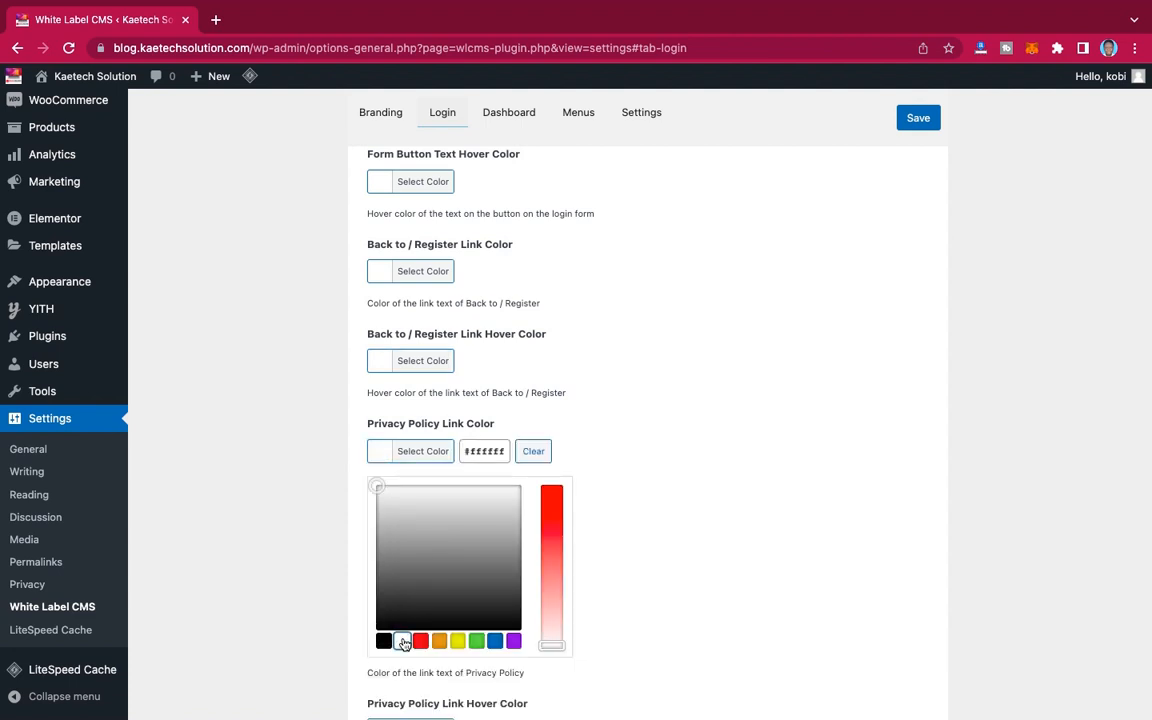
left_click(385, 457)
left_click(380, 542)
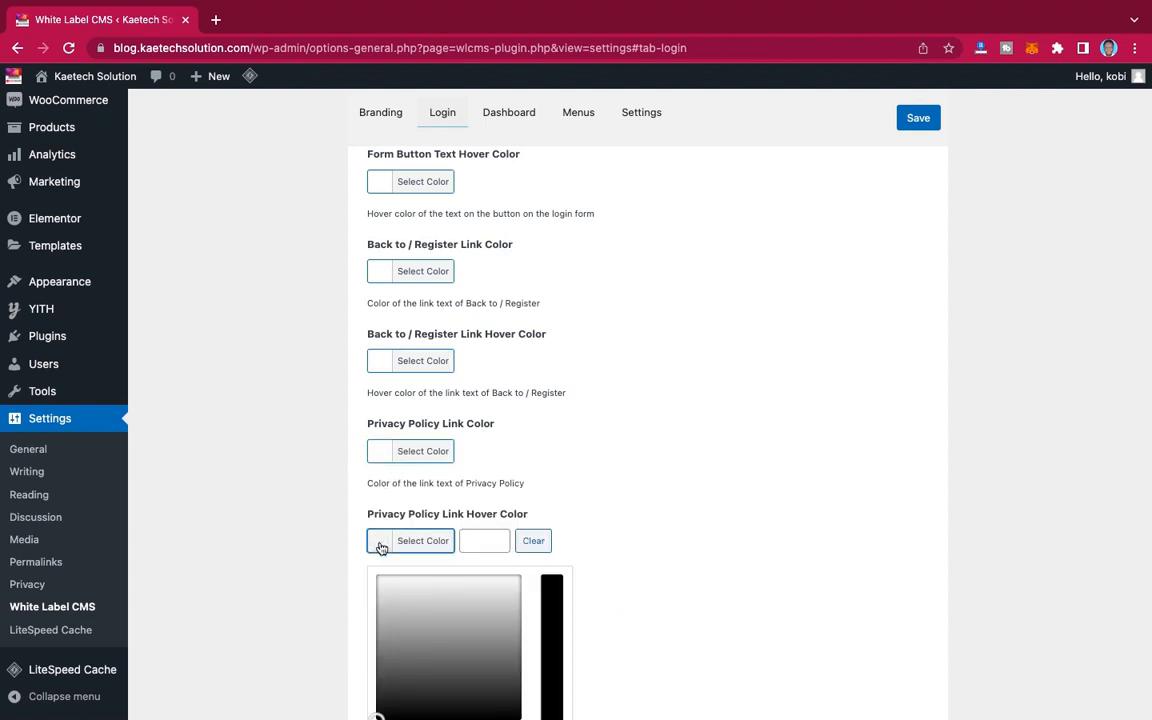
scroll(657, 572, "down", 1)
scroll(657, 572, "down", 2)
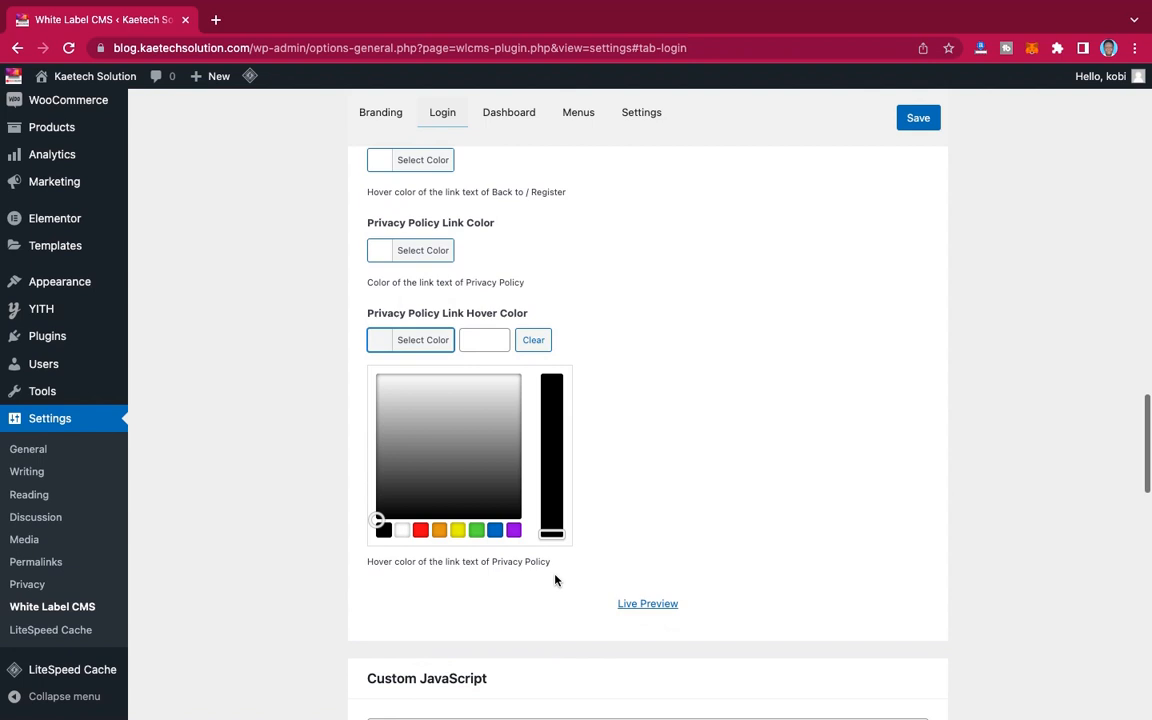
left_click(402, 530)
left_click(696, 466)
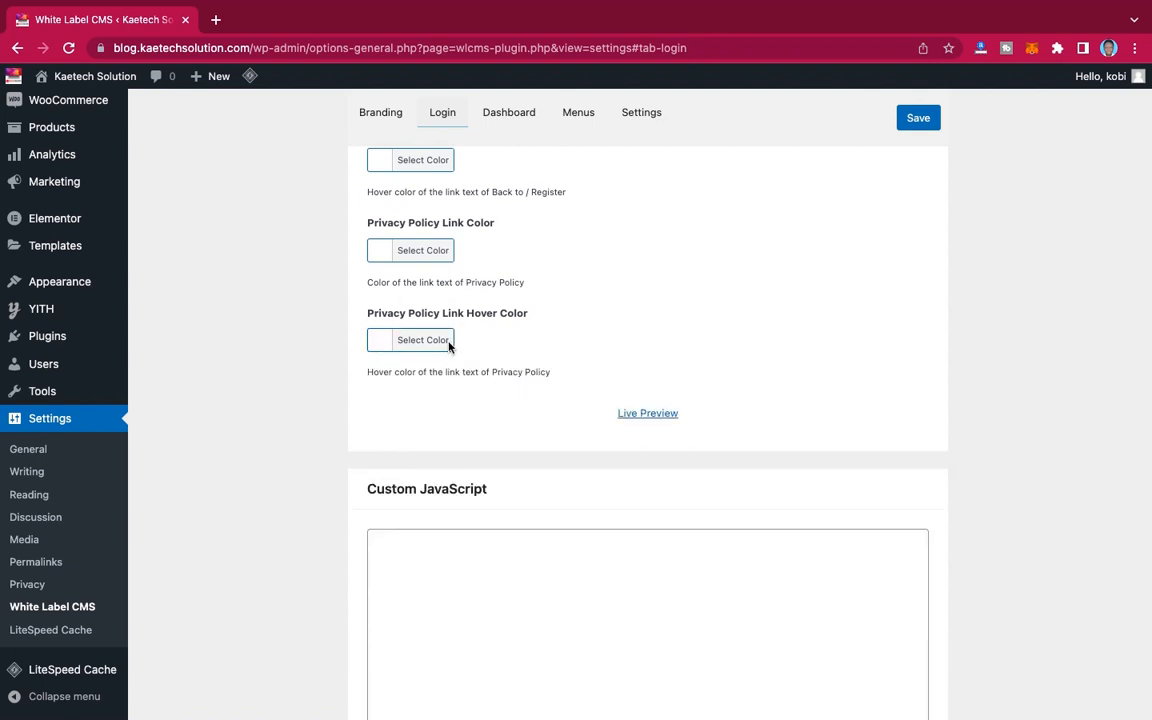
Step: Examine the Custom JavaScript and Custom CSS sections of the login settings, including their example code
scroll(795, 340, "down", 5)
scroll(795, 342, "down", 4)
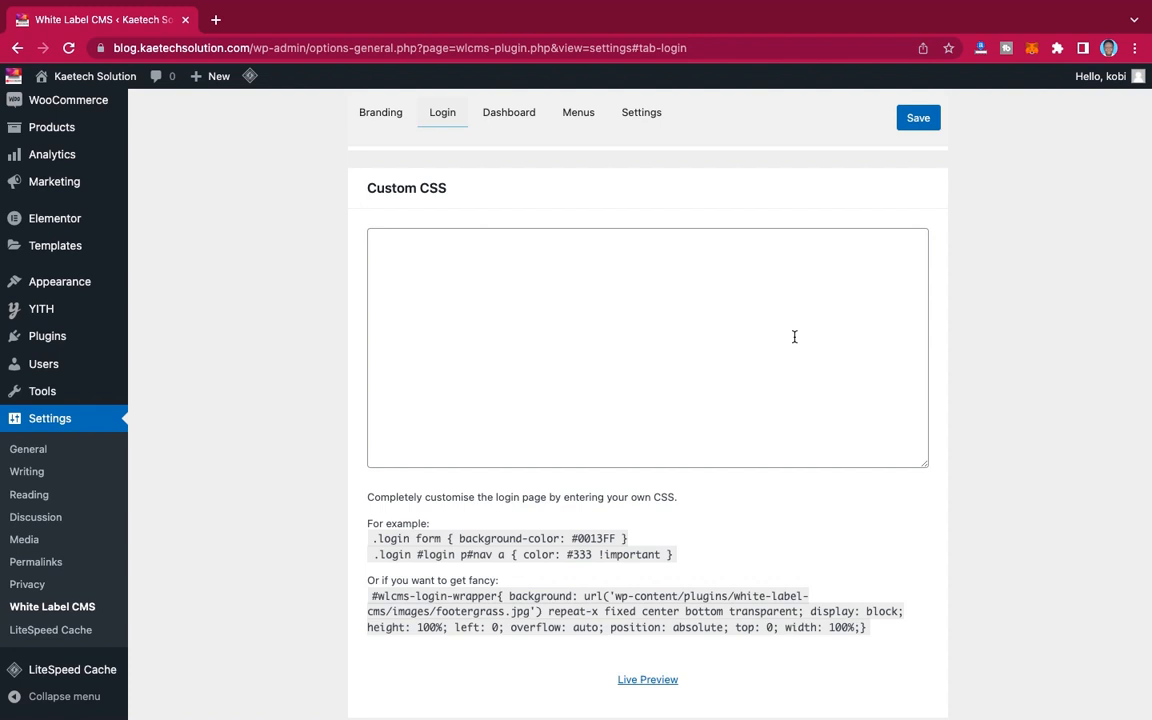
scroll(795, 340, "down", 3)
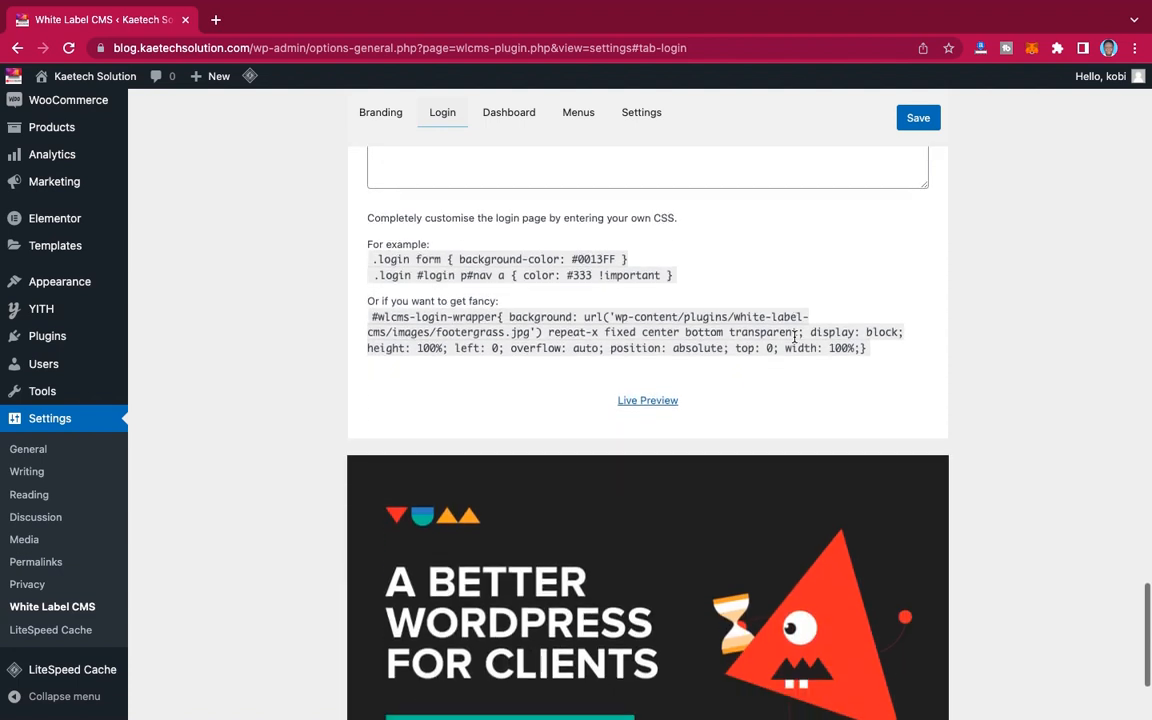
scroll(795, 342, "up", 3)
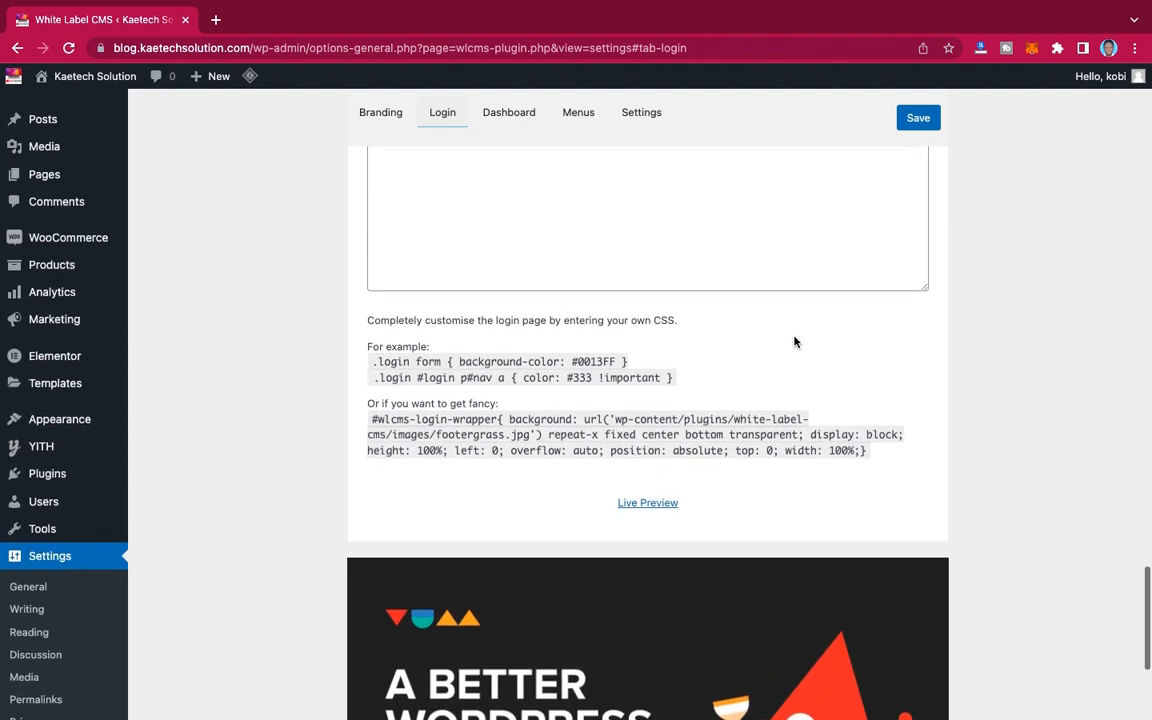
scroll(796, 343, "up", 8)
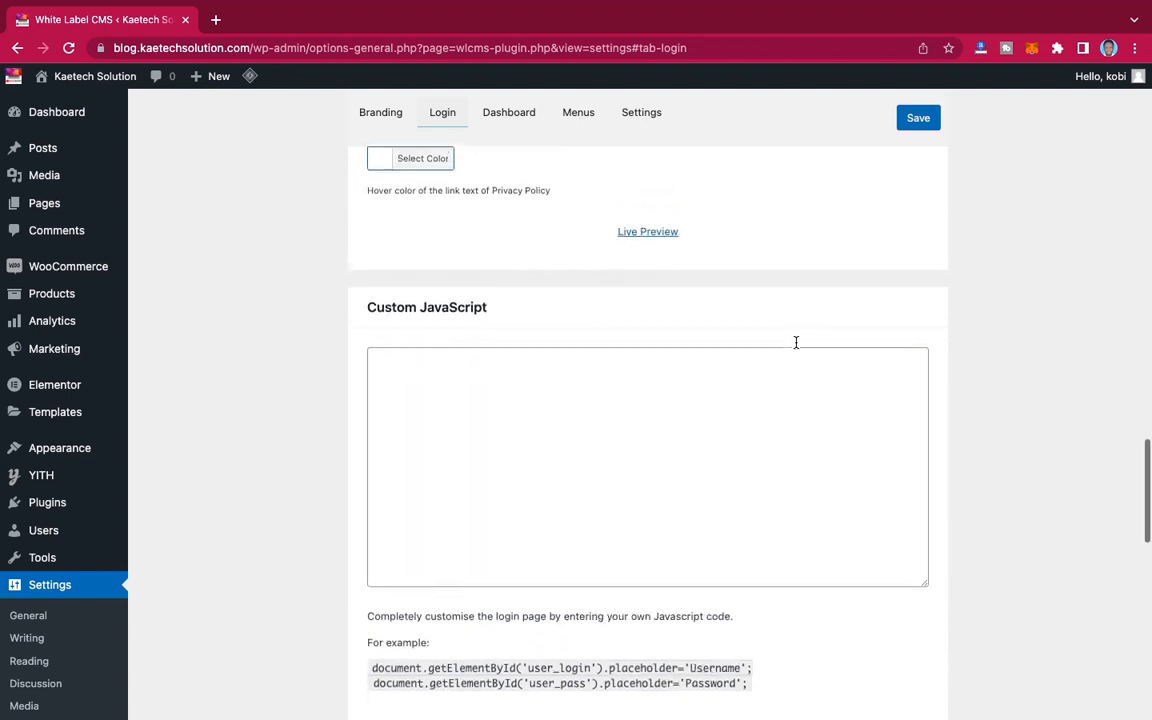
scroll(796, 347, "down", 5)
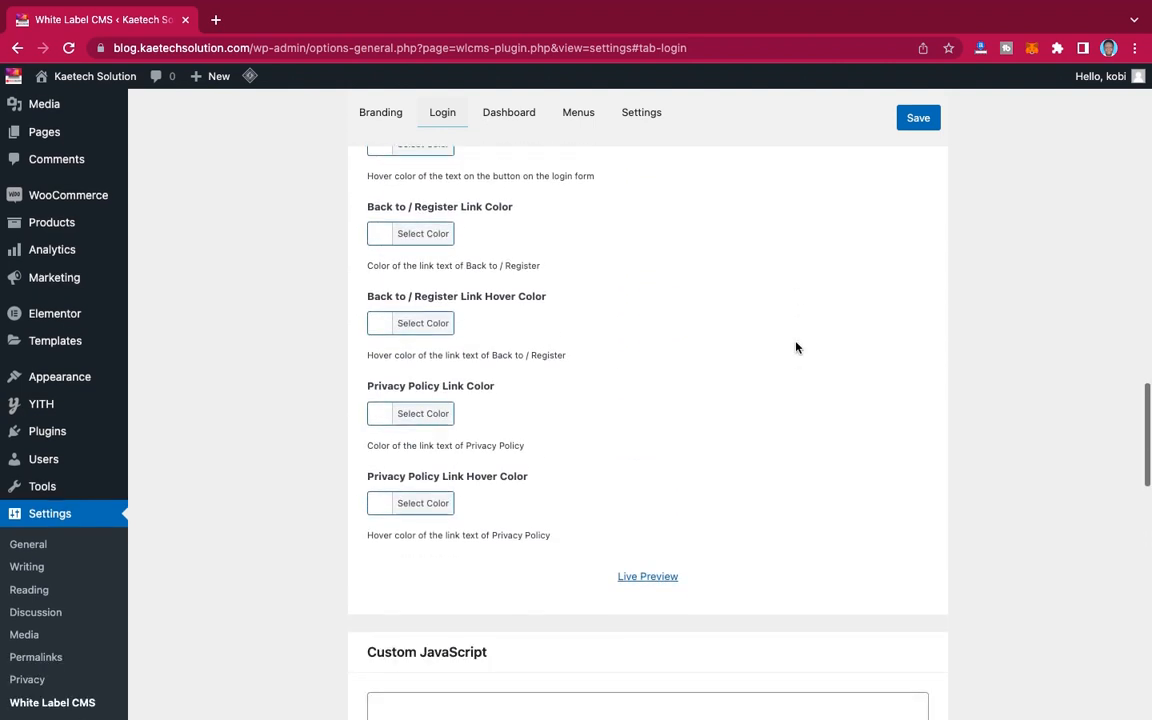
scroll(656, 404, "down", 4)
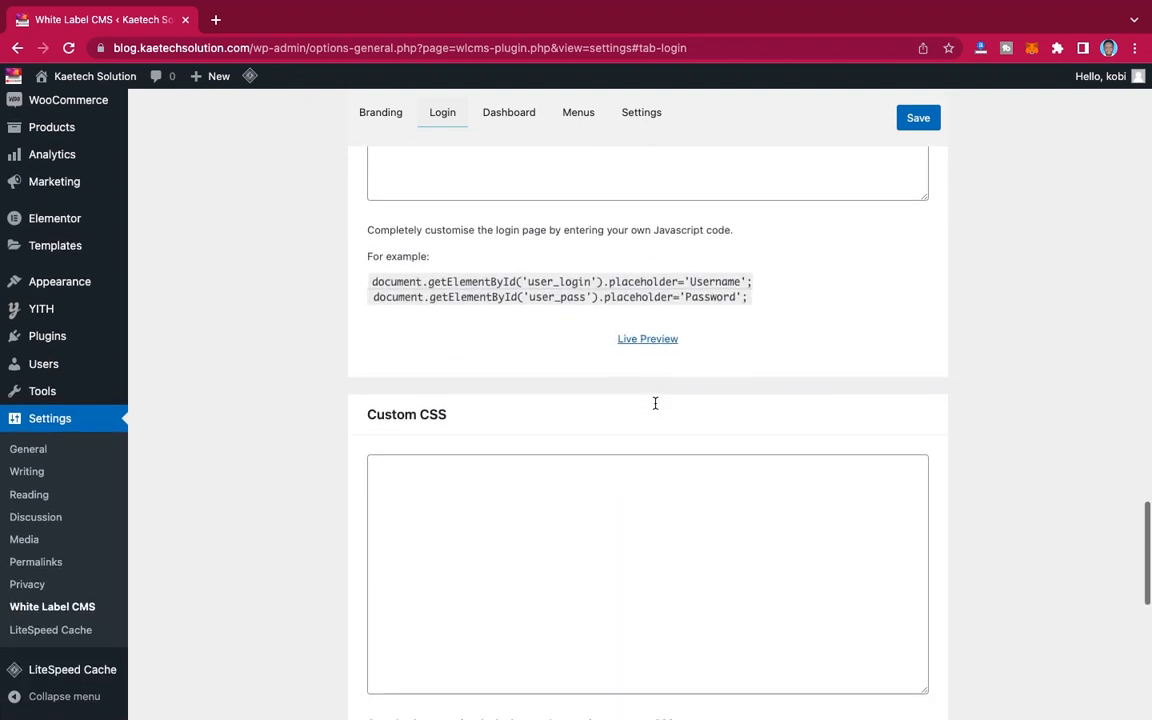
scroll(575, 510, "up", 7)
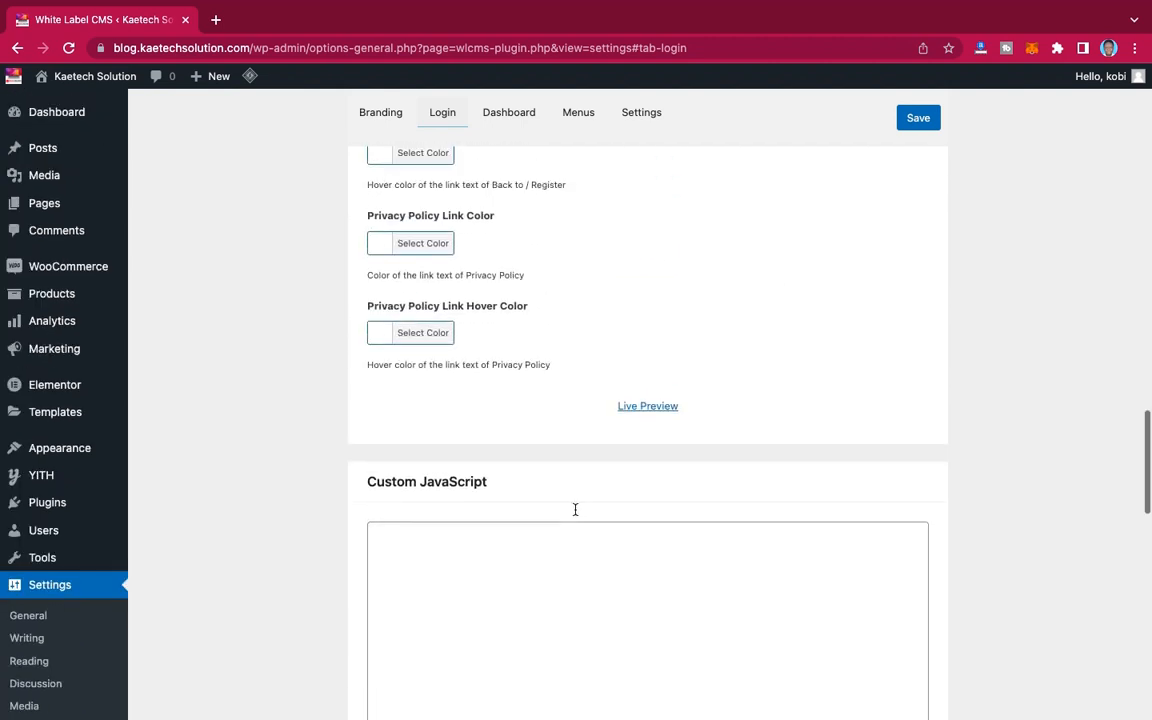
Step: Save the login settings, reload the login page in the incognito window to check the new colours, and return to the plugin settings
scroll(762, 250, "up", 20)
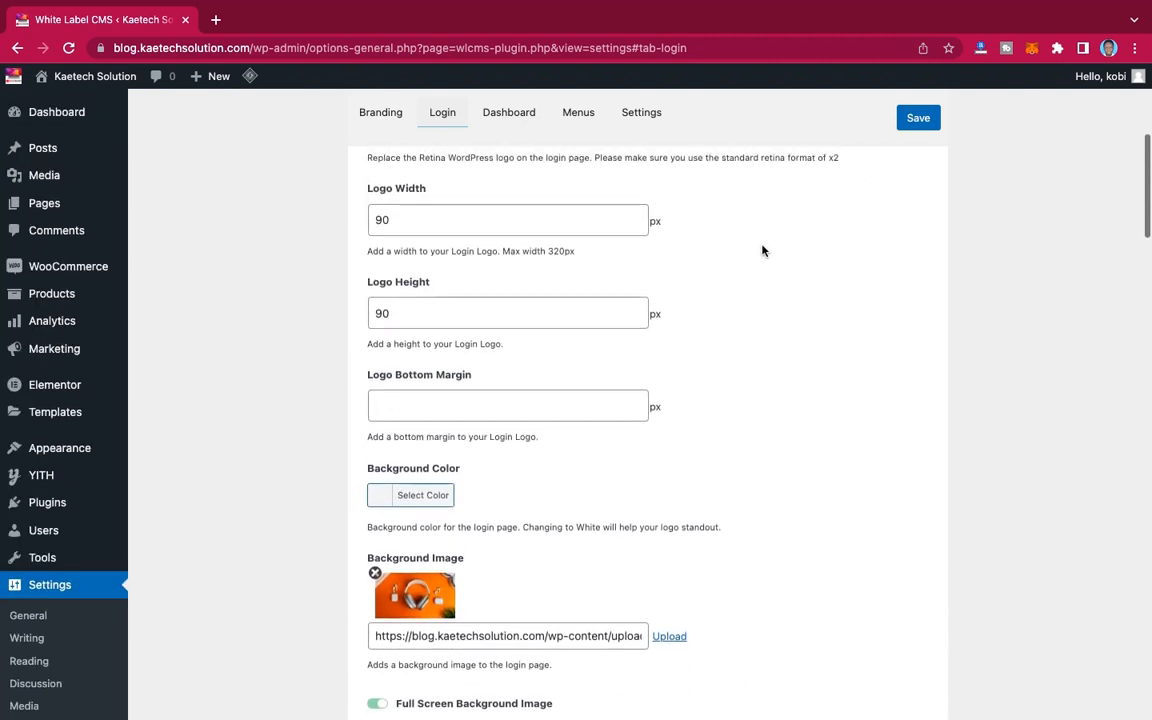
left_click(918, 320)
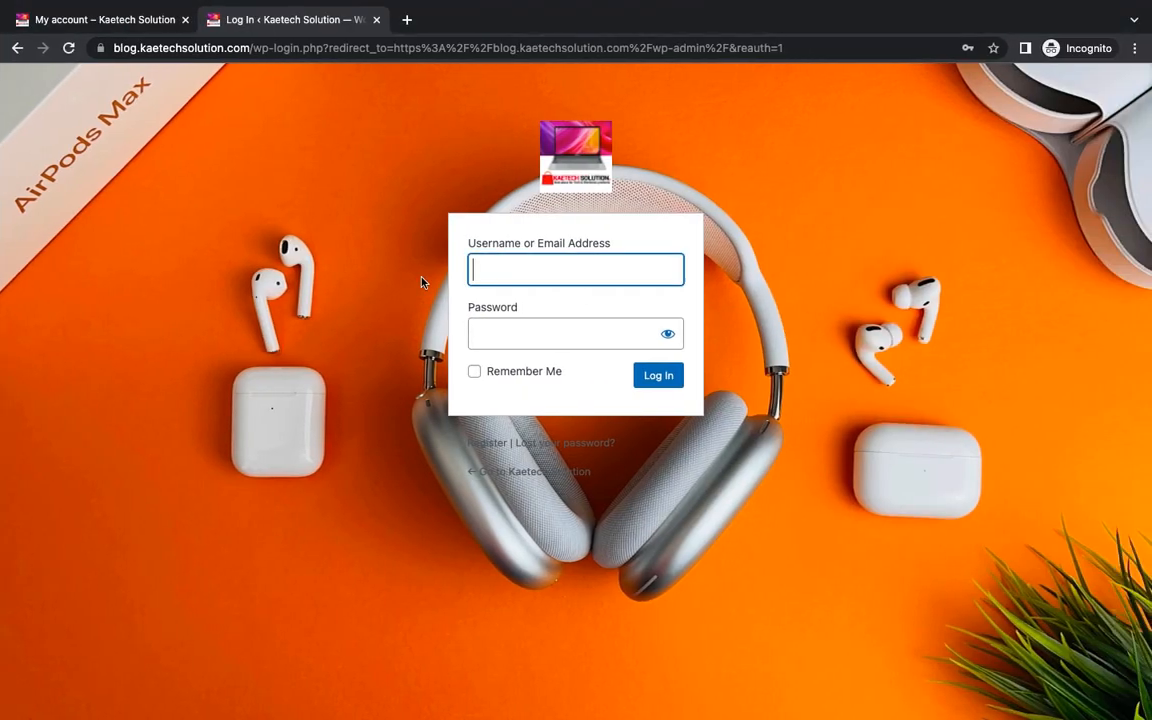
left_click(68, 48)
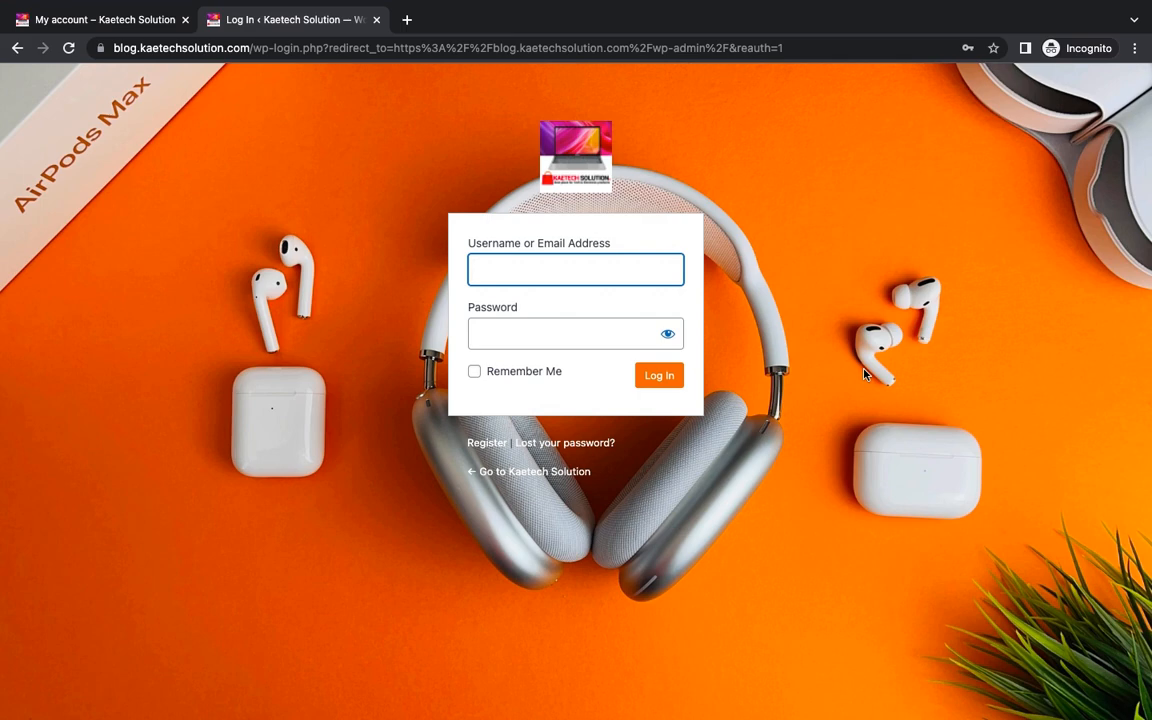
key("ctrl+Left")
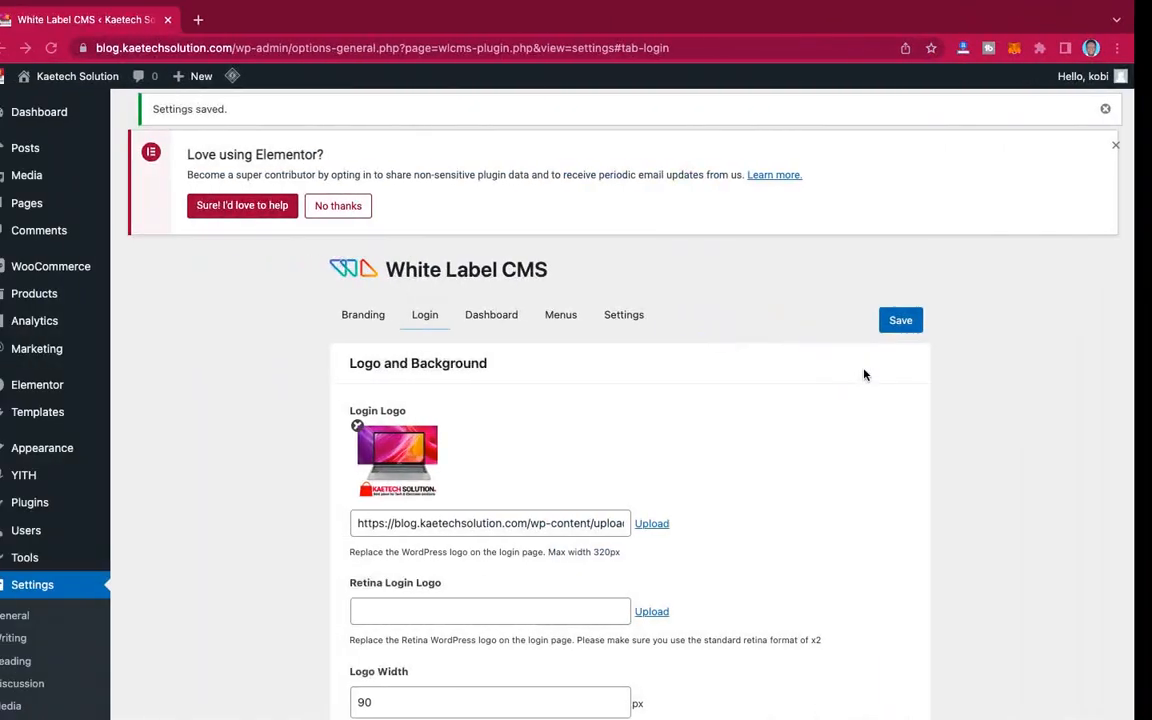
Step: Open the plugin's Dashboard settings and examine the Default Panels options, including the Dashboard Icon and Dashboard Title
scroll(626, 374, "down", 5)
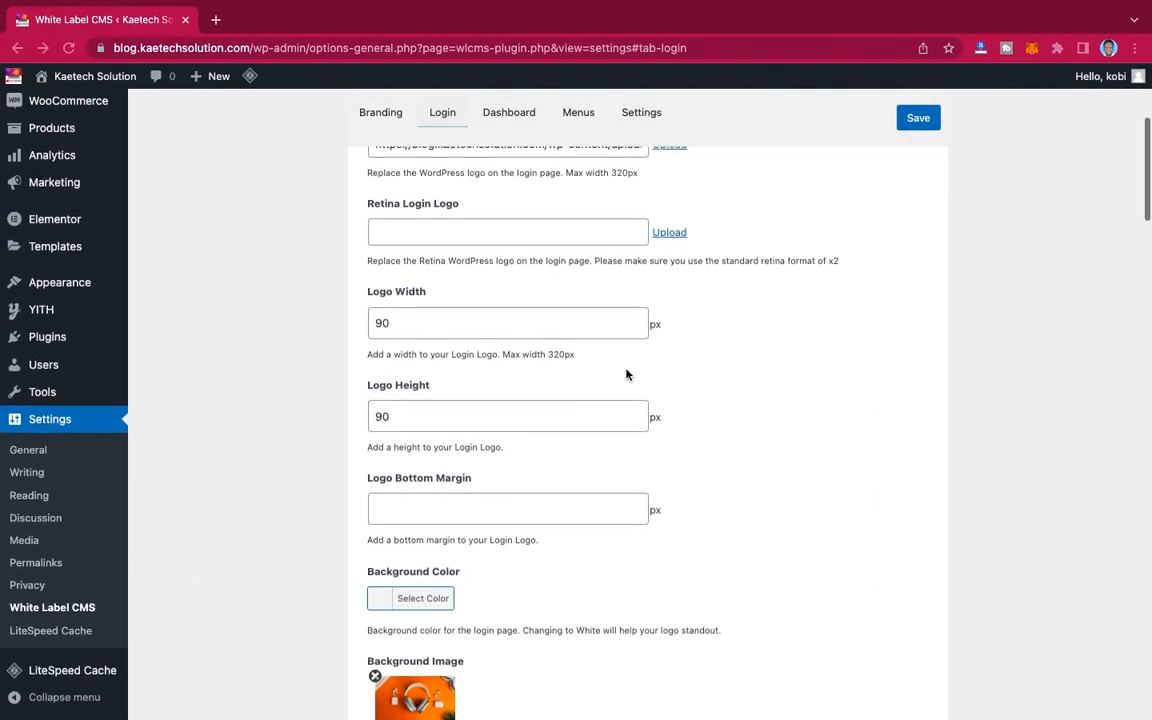
scroll(626, 374, "up", 5)
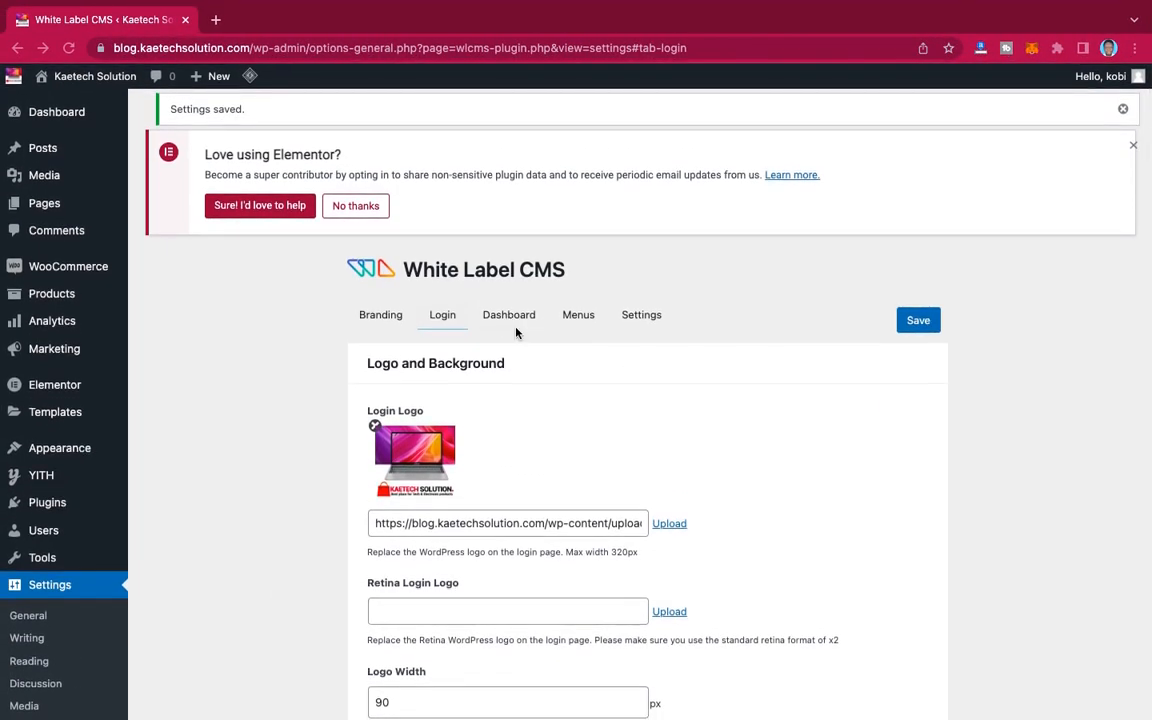
left_click(510, 318)
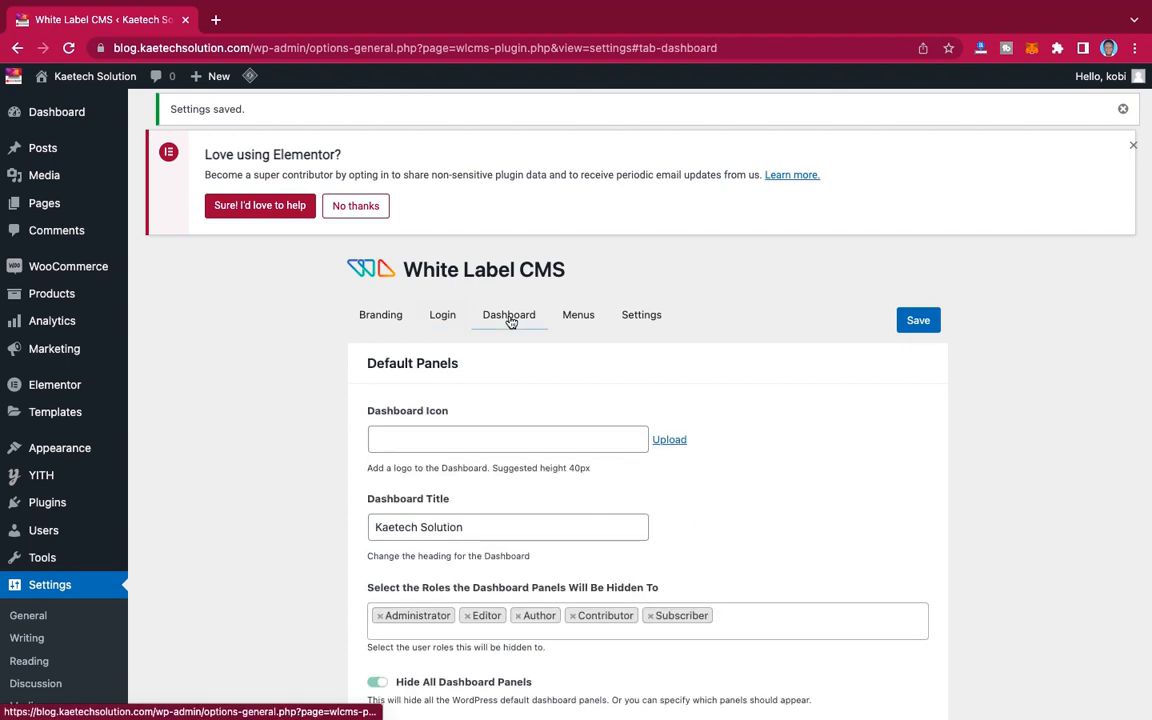
scroll(793, 408, "down", 3)
scroll(793, 408, "down", 2)
scroll(792, 406, "up", 5)
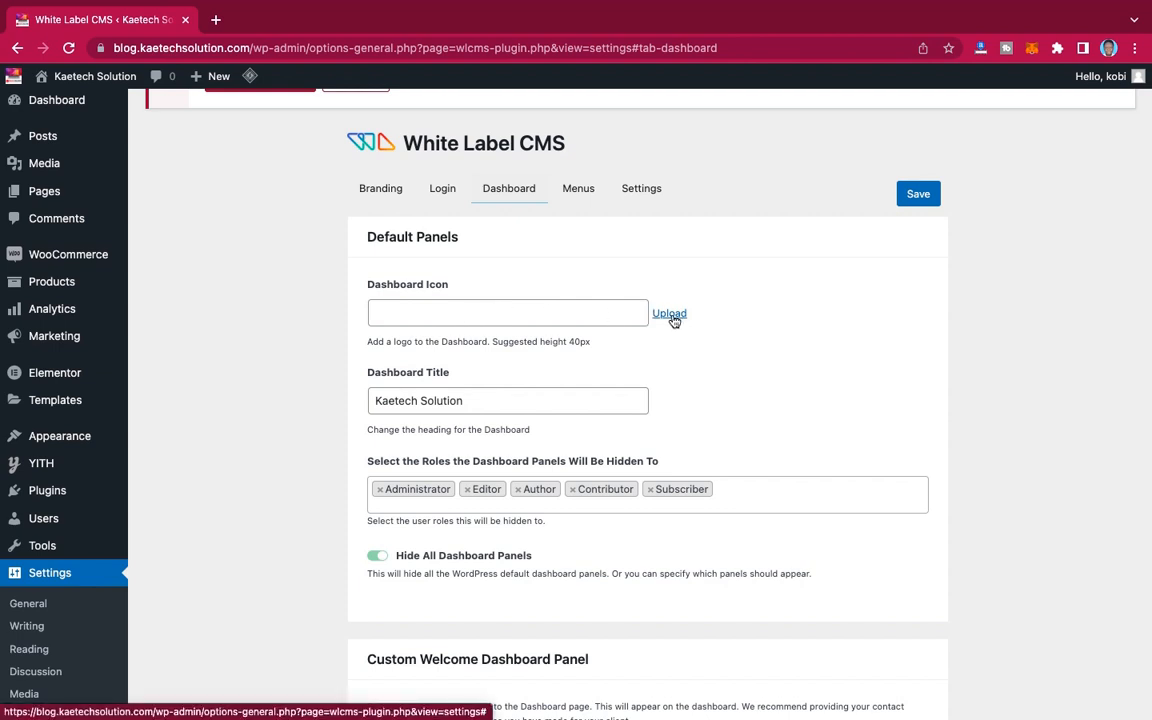
scroll(656, 360, "down", 3)
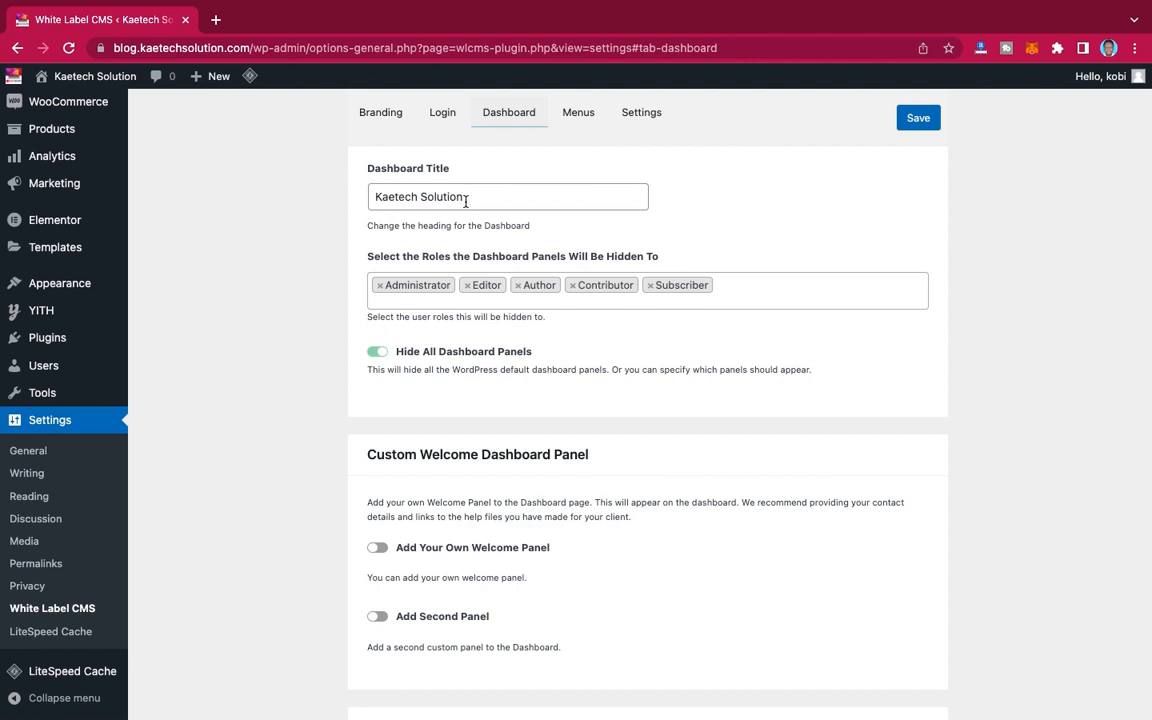
left_click(372, 196)
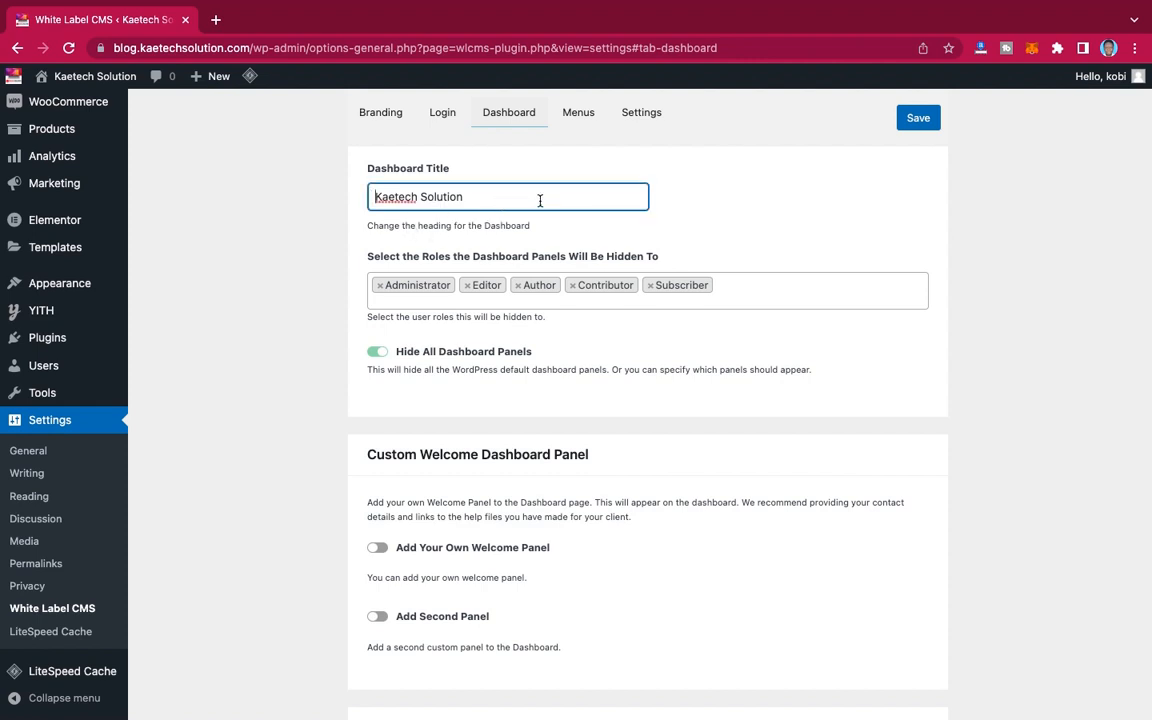
left_click(500, 196)
Step: Turn off Hide All Dashboard Panels in the Default Panels section of the Dashboard settings
scroll(605, 224, "down", 2)
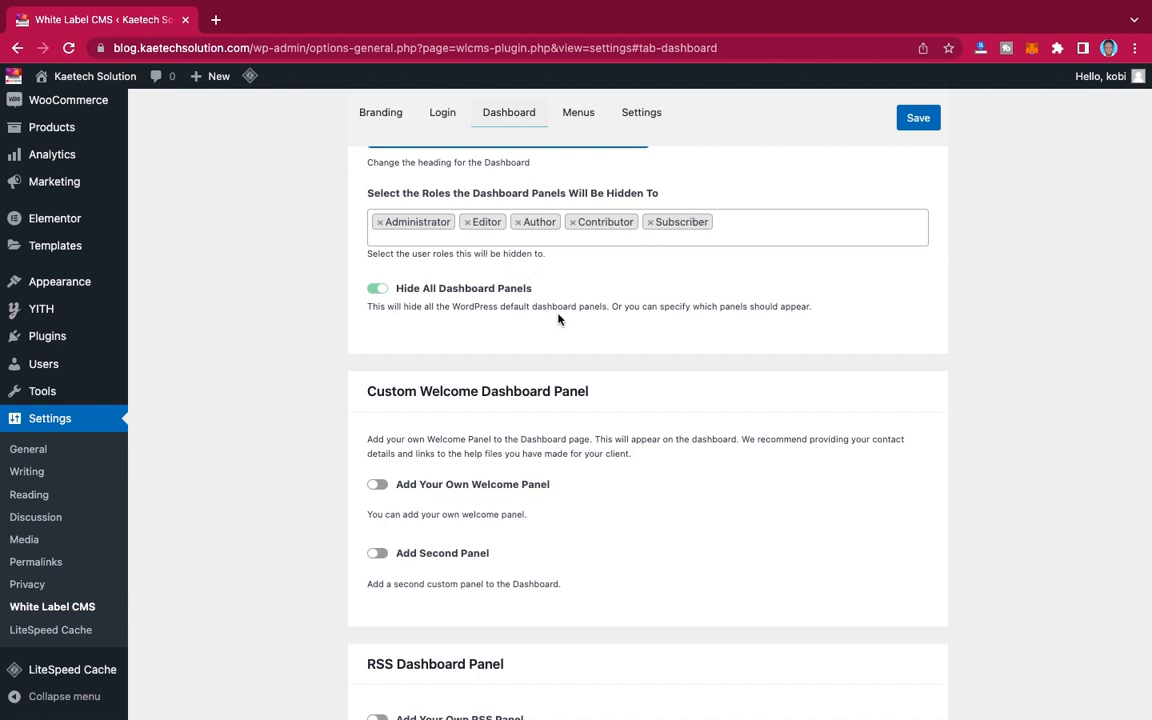
scroll(556, 319, "down", 2)
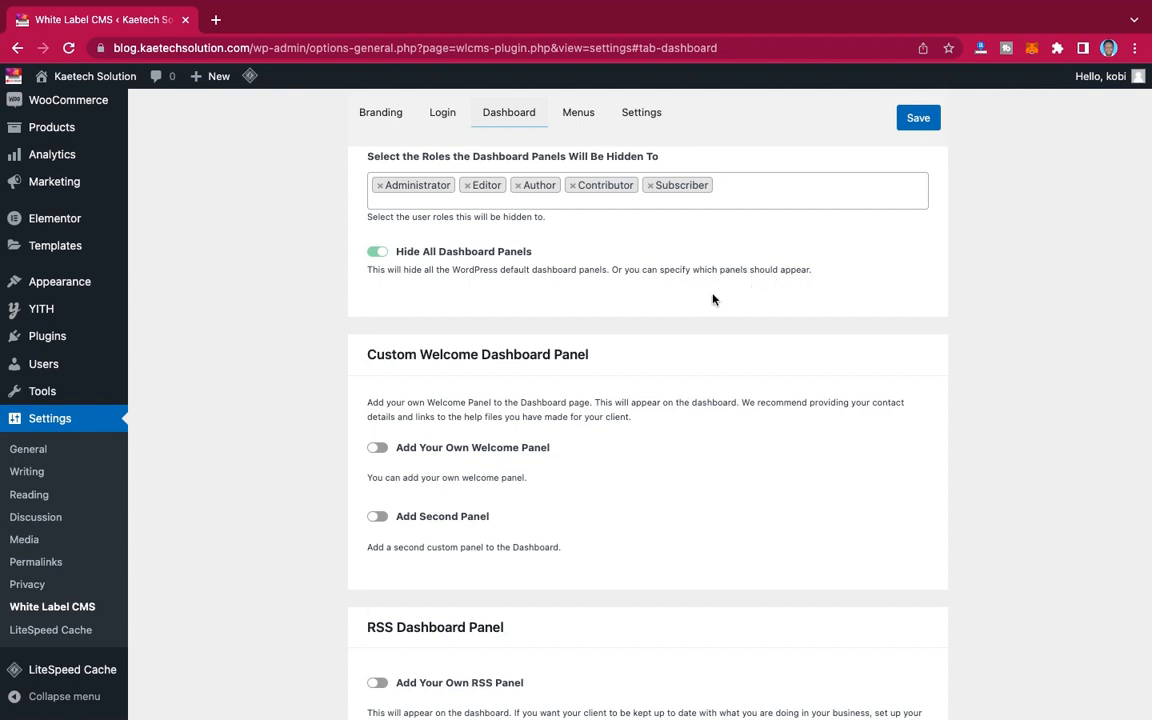
scroll(713, 299, "down", 1)
scroll(713, 299, "up", 1)
left_click(376, 256)
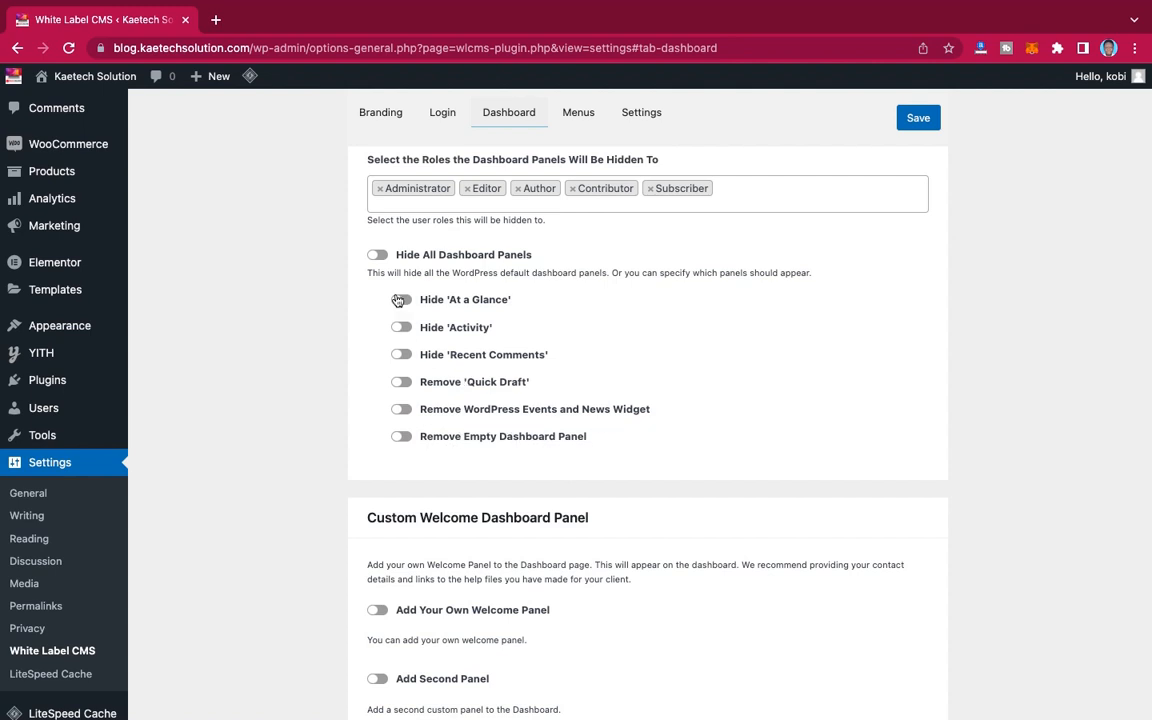
Step: Turn Hide All Dashboard Panels back on in the Default Panels section
left_click(378, 255)
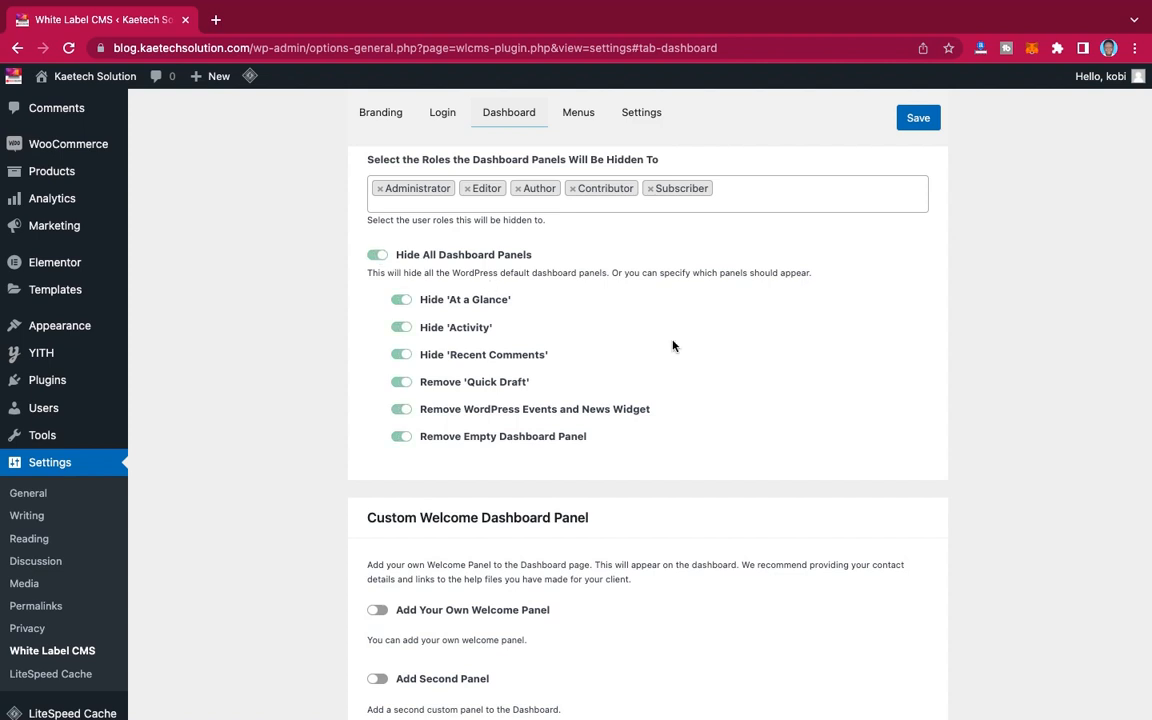
Step: Turn on Add Your Own Welcome Panel to view its role, template type and title options, and turn it off again
scroll(673, 346, "down", 1)
scroll(673, 346, "down", 5)
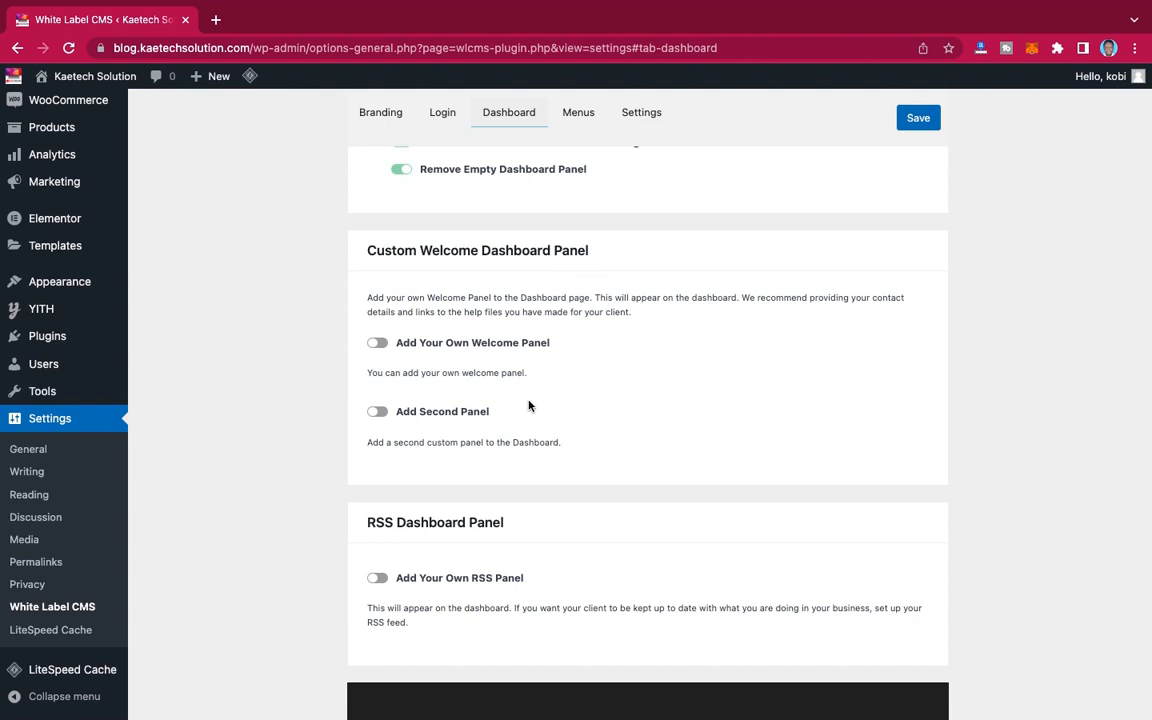
left_click(378, 343)
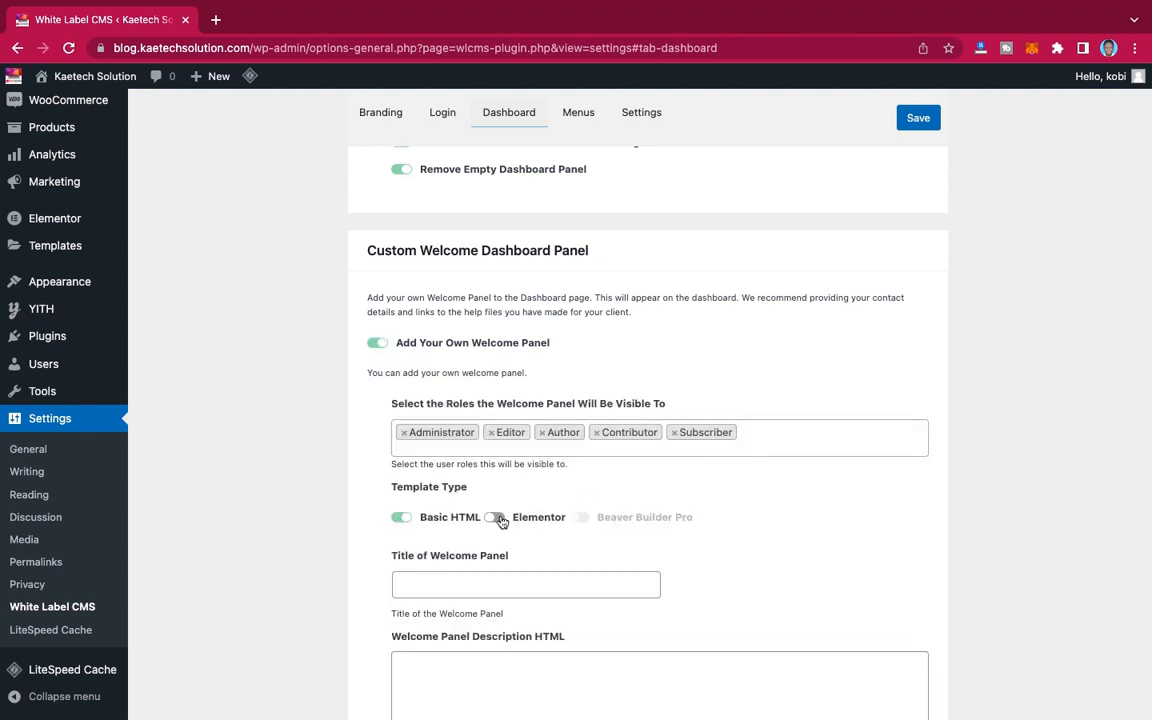
left_click(374, 344)
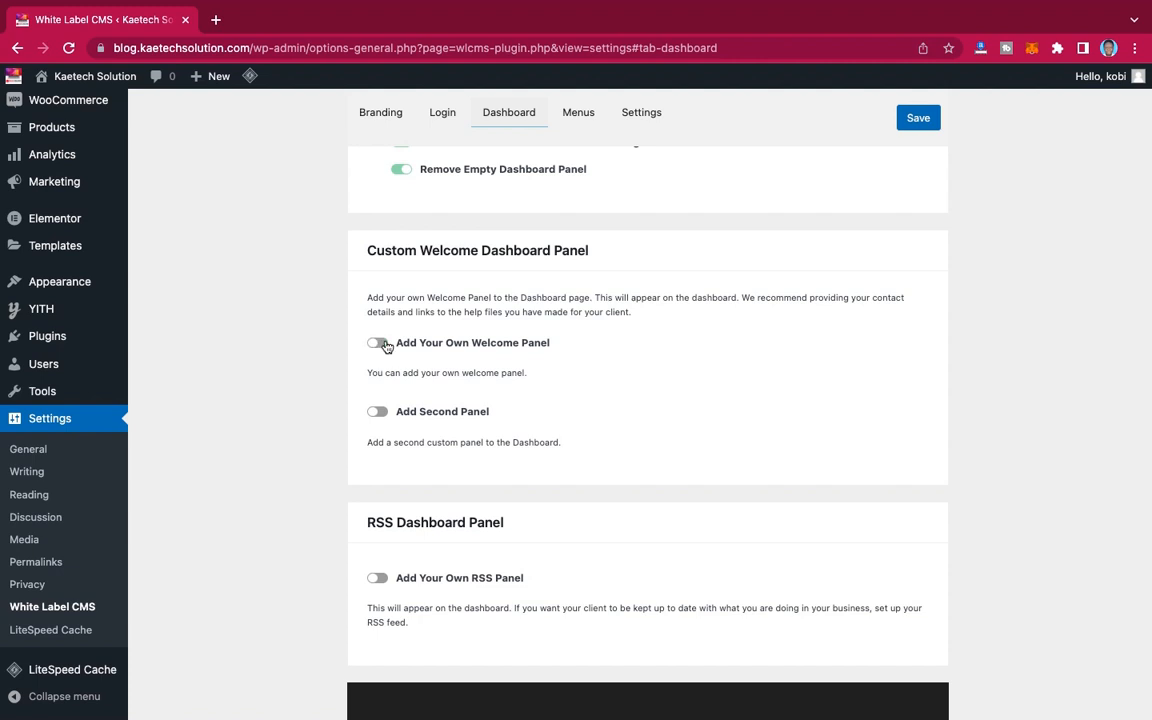
Step: Review the Add Second Panel and RSS Dashboard Panel options, and save the Dashboard settings
scroll(497, 374, "down", 3)
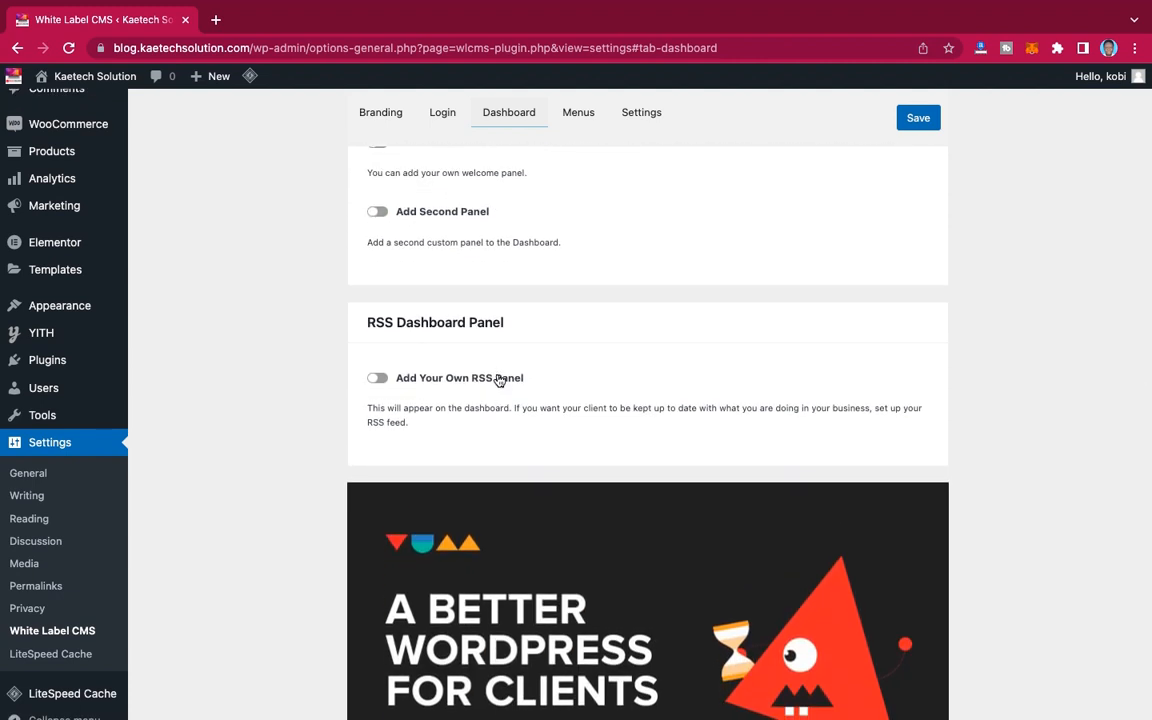
scroll(497, 380, "up", 2)
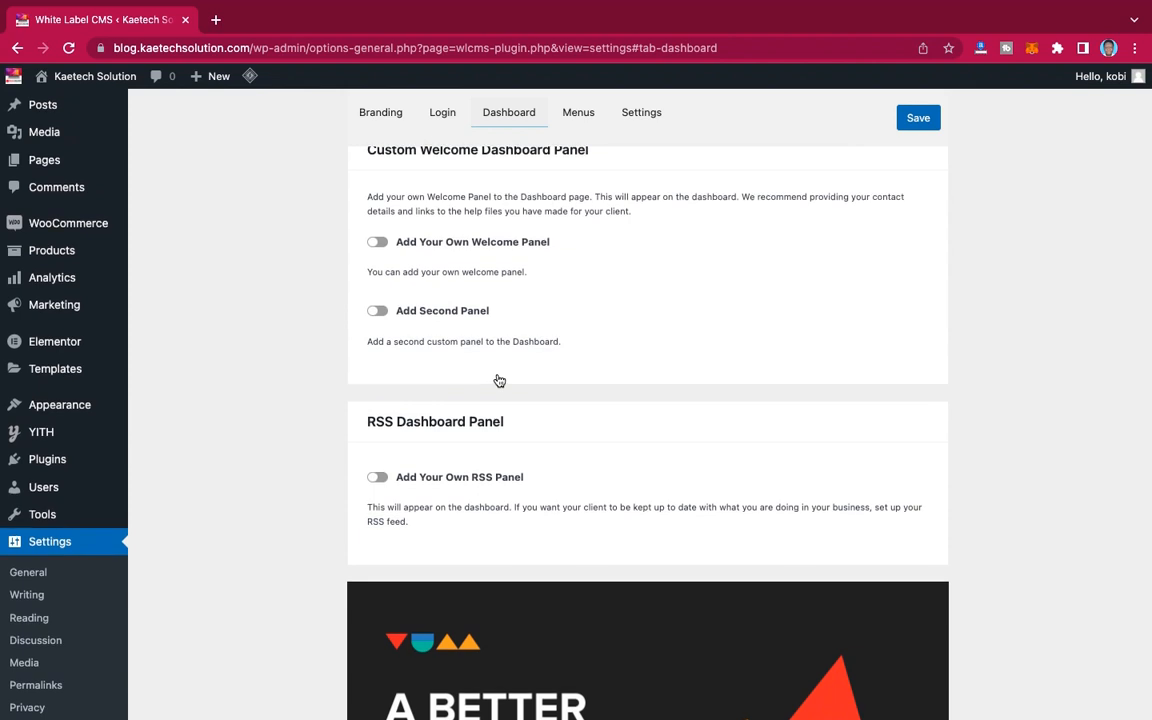
scroll(499, 381, "down", 2)
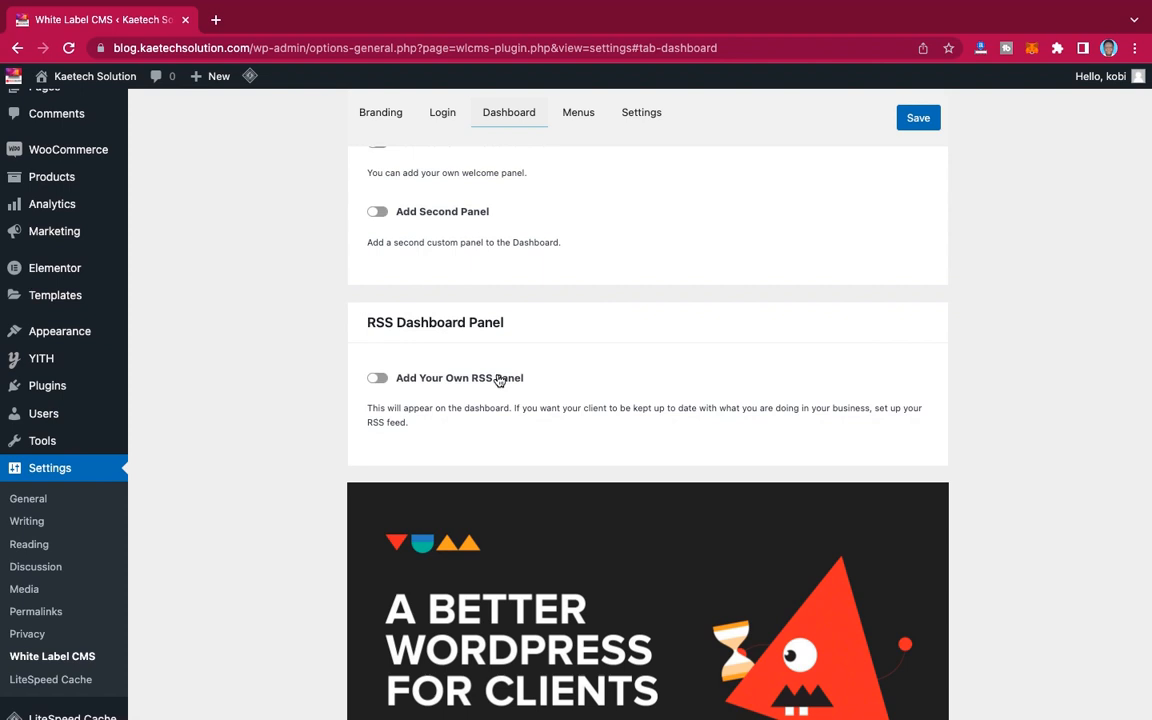
scroll(497, 379, "down", 2)
scroll(497, 379, "up", 3)
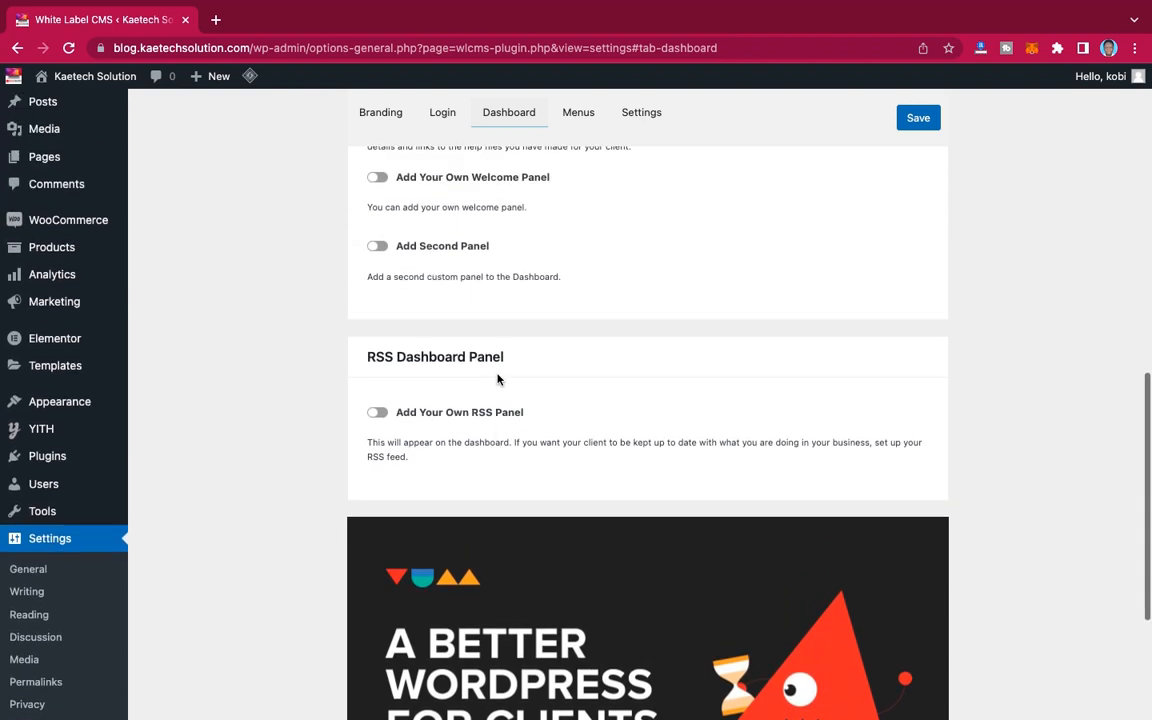
scroll(497, 379, "up", 1)
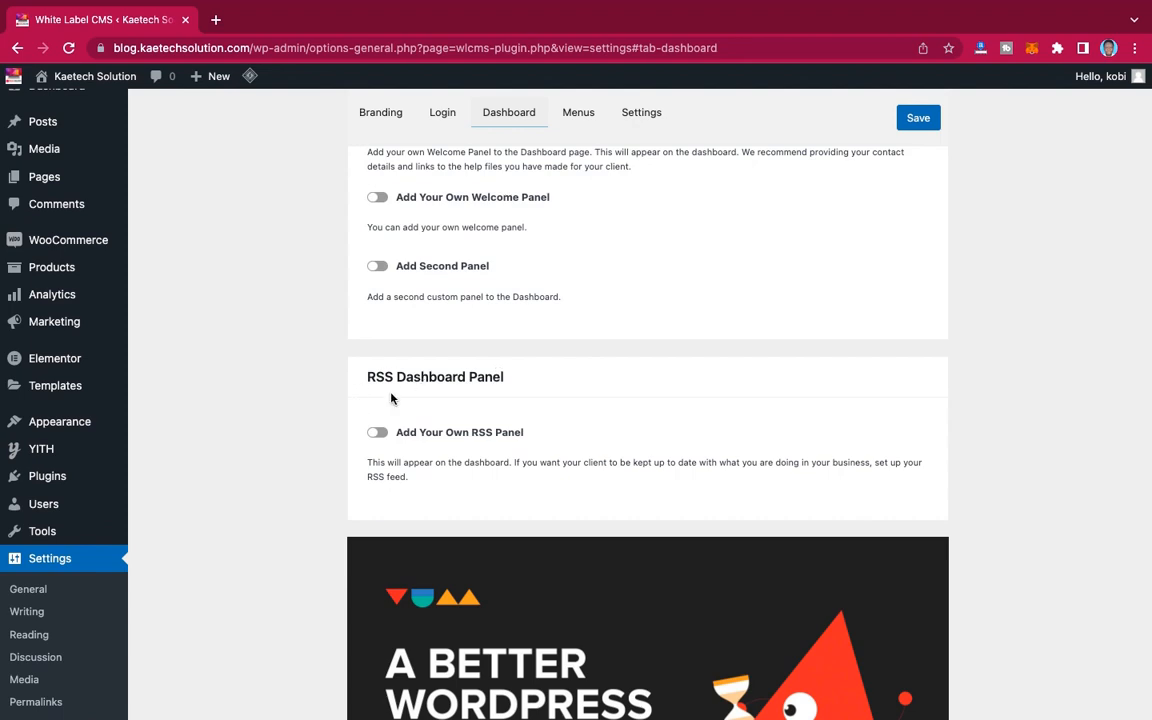
scroll(764, 294, "down", 6)
scroll(764, 294, "up", 11)
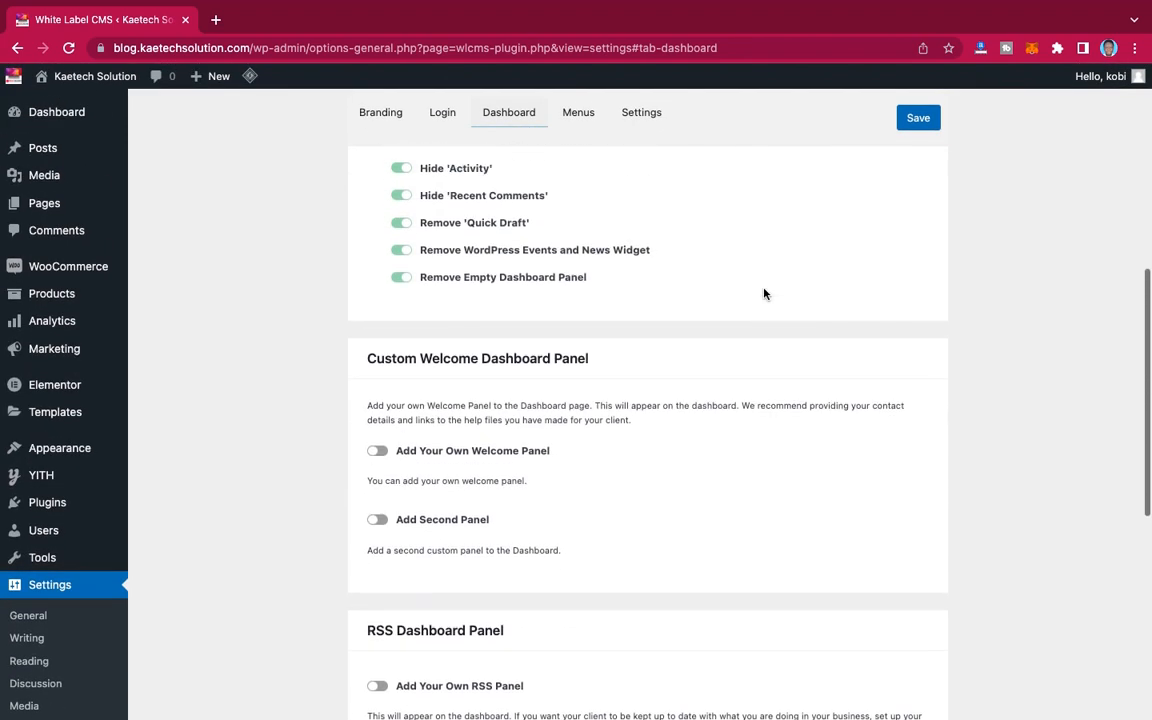
left_click(918, 120)
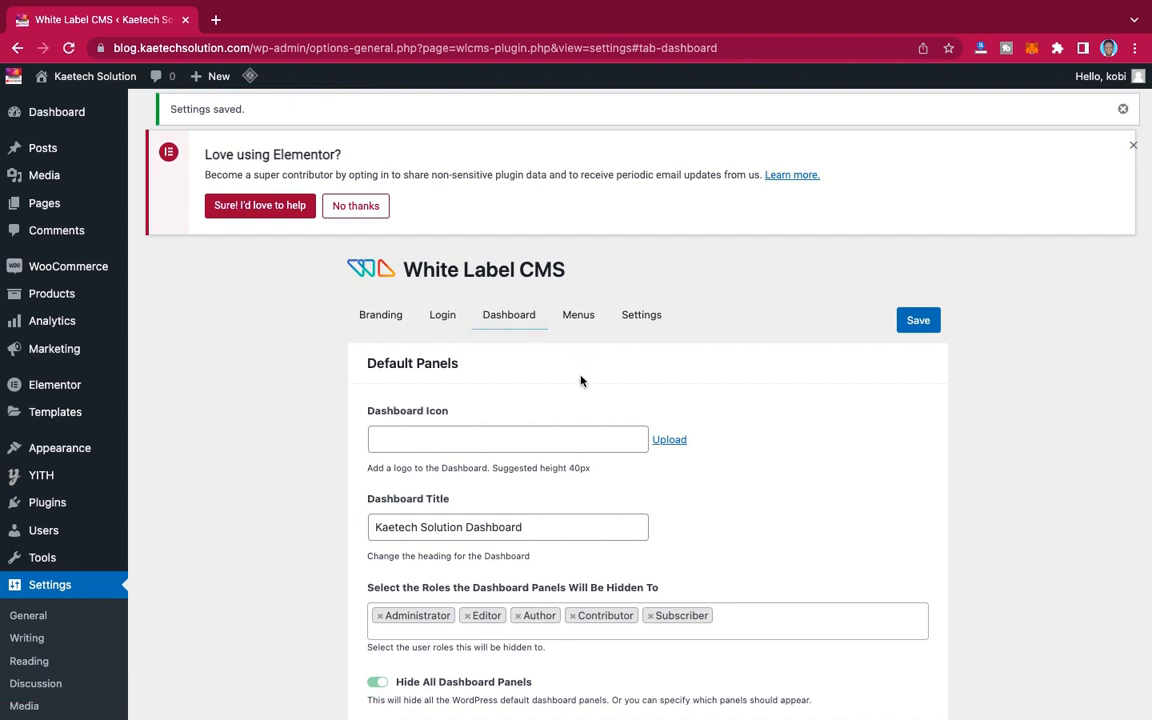
Step: Open the plugin's Menus settings and turn on the option to hide menus for the client
left_click(578, 315)
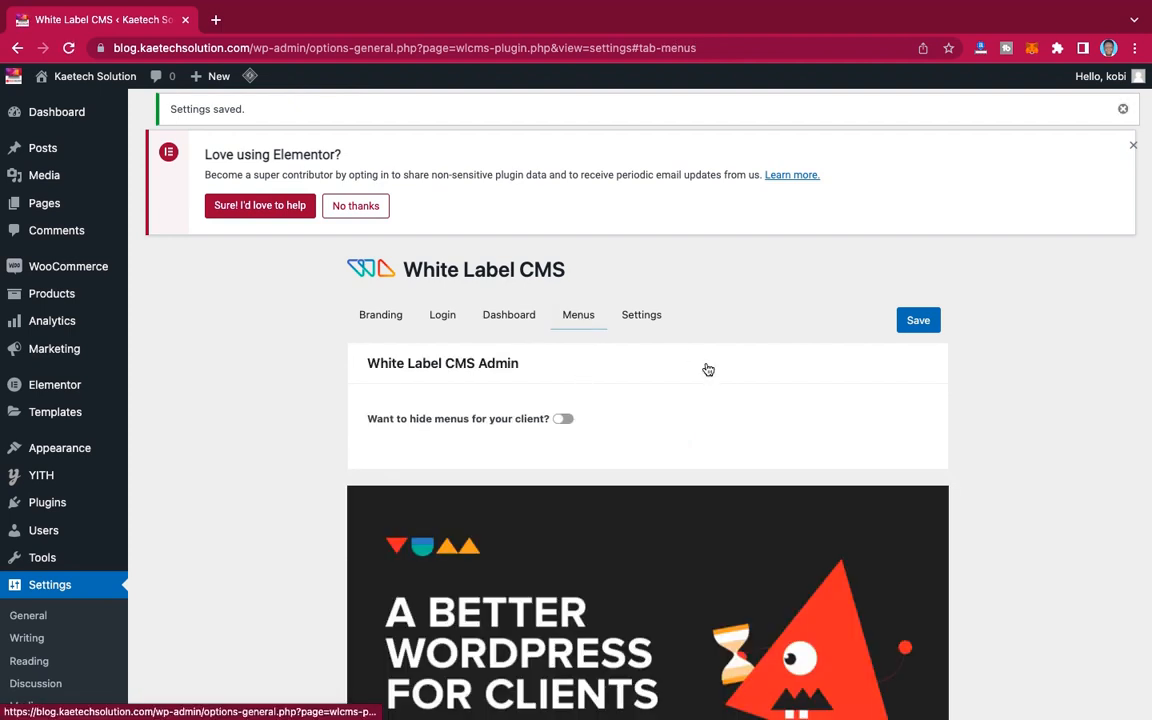
scroll(658, 427, "down", 2)
scroll(658, 427, "up", 2)
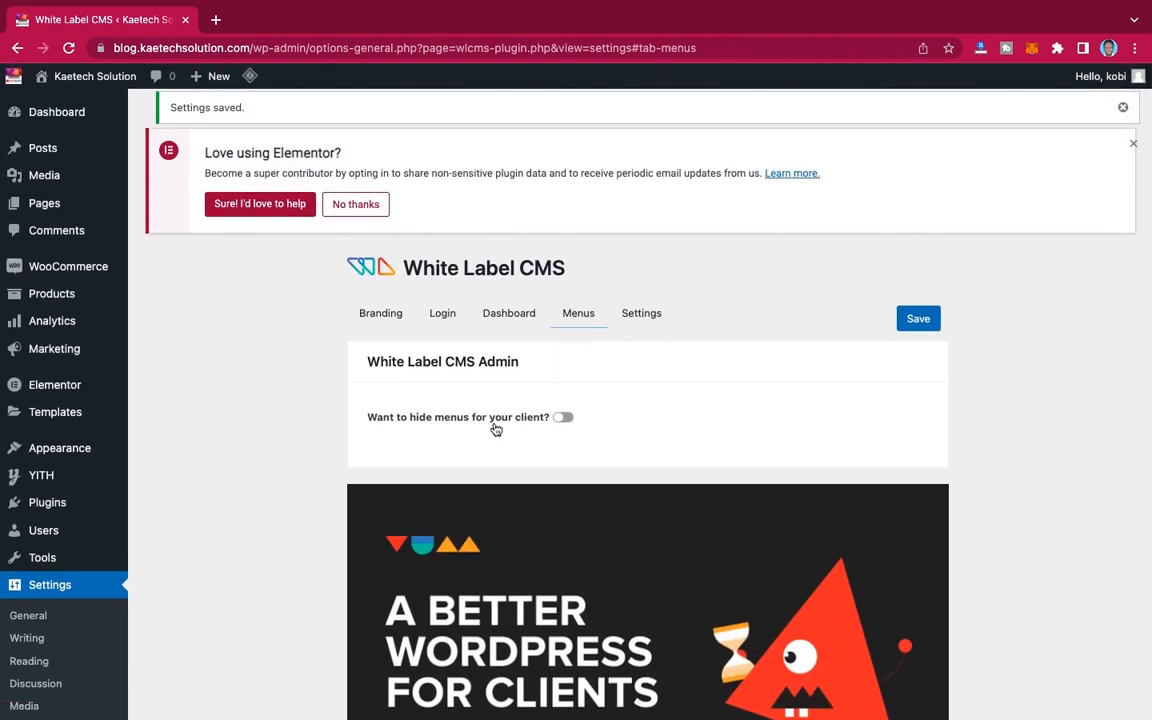
left_click(564, 419)
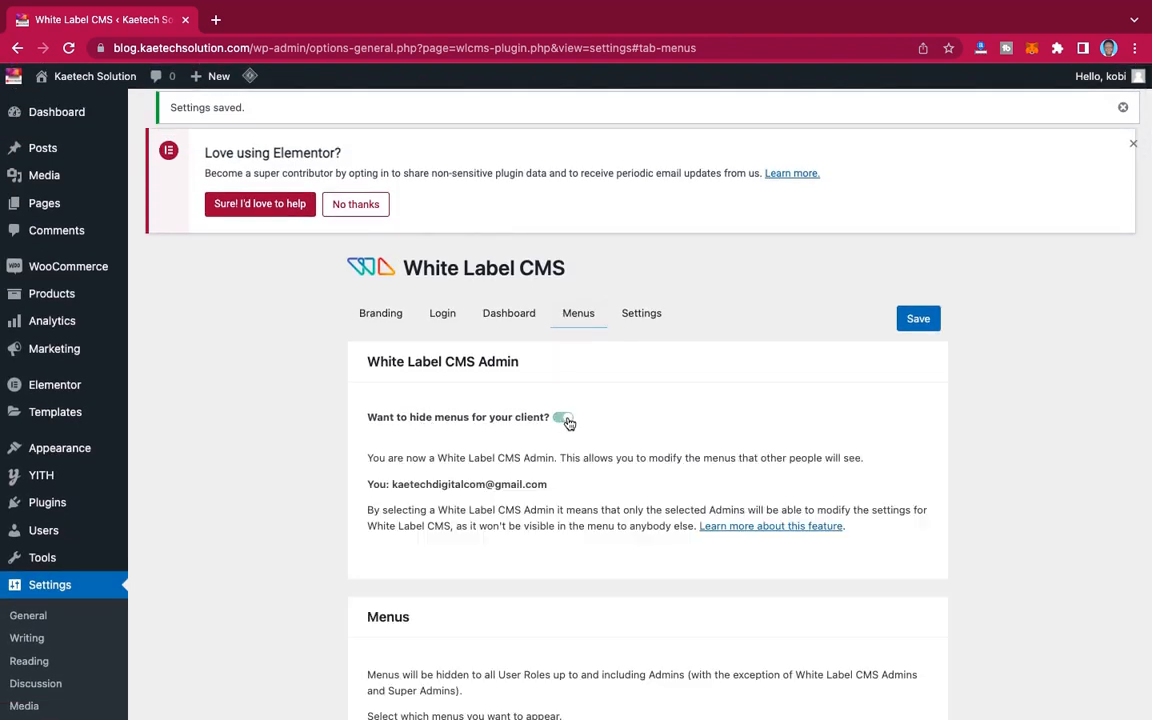
Step: Examine the Menus section's list of admin menus and compare it with the WordPress sidebar
scroll(599, 510, "down", 4)
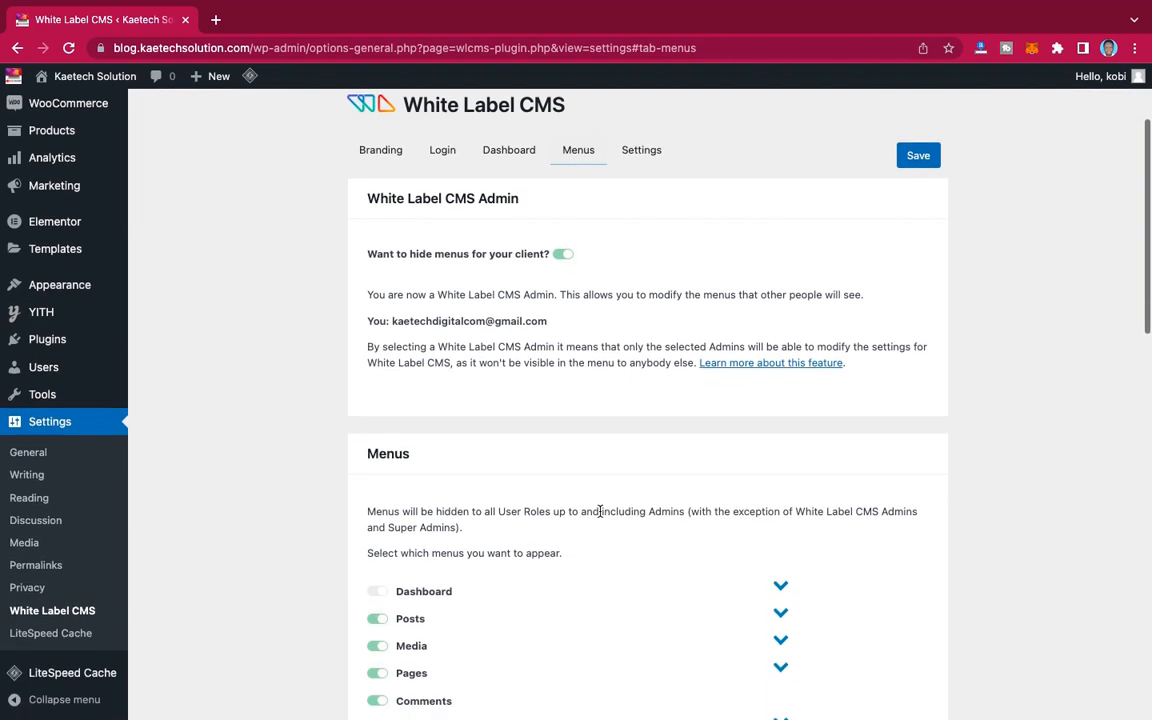
scroll(600, 516, "down", 4)
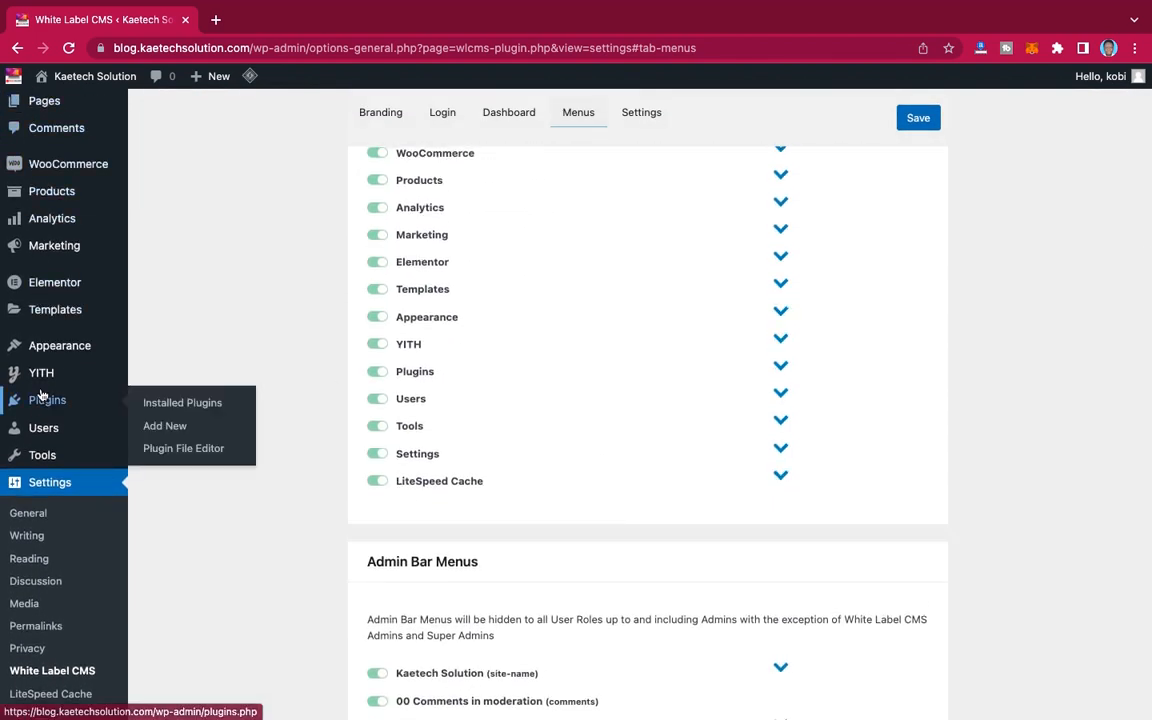
scroll(40, 396, "down", 4)
scroll(40, 396, "up", 7)
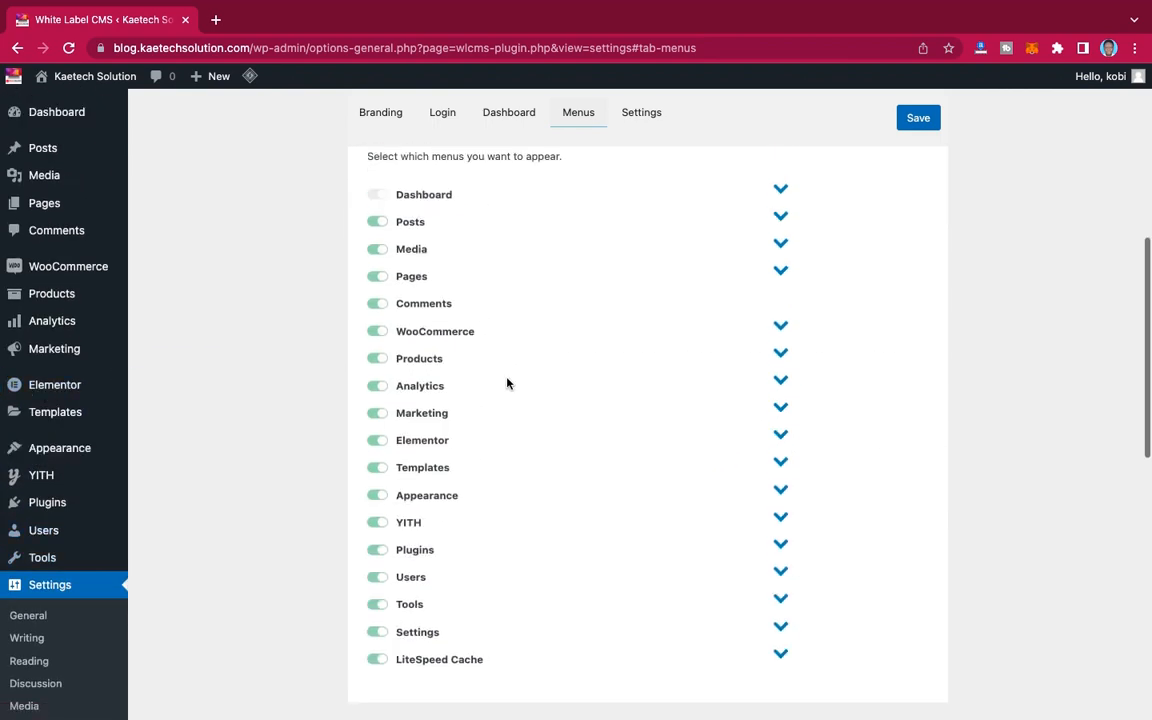
scroll(507, 383, "down", 1)
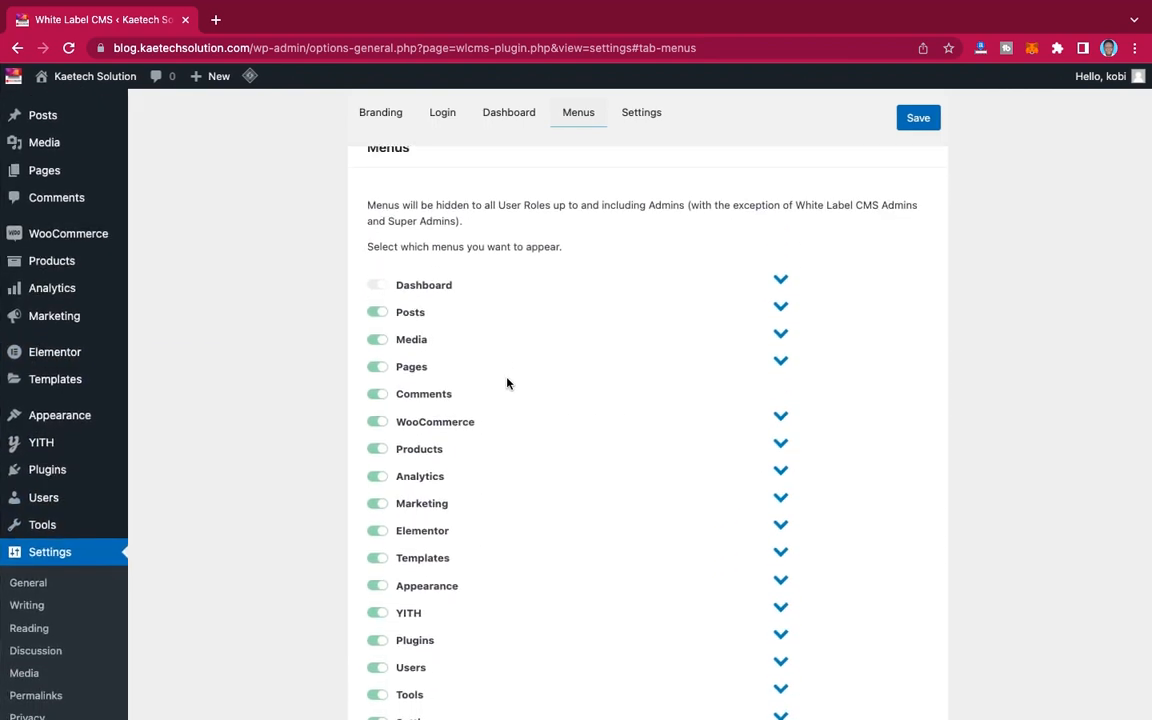
scroll(507, 383, "up", 5)
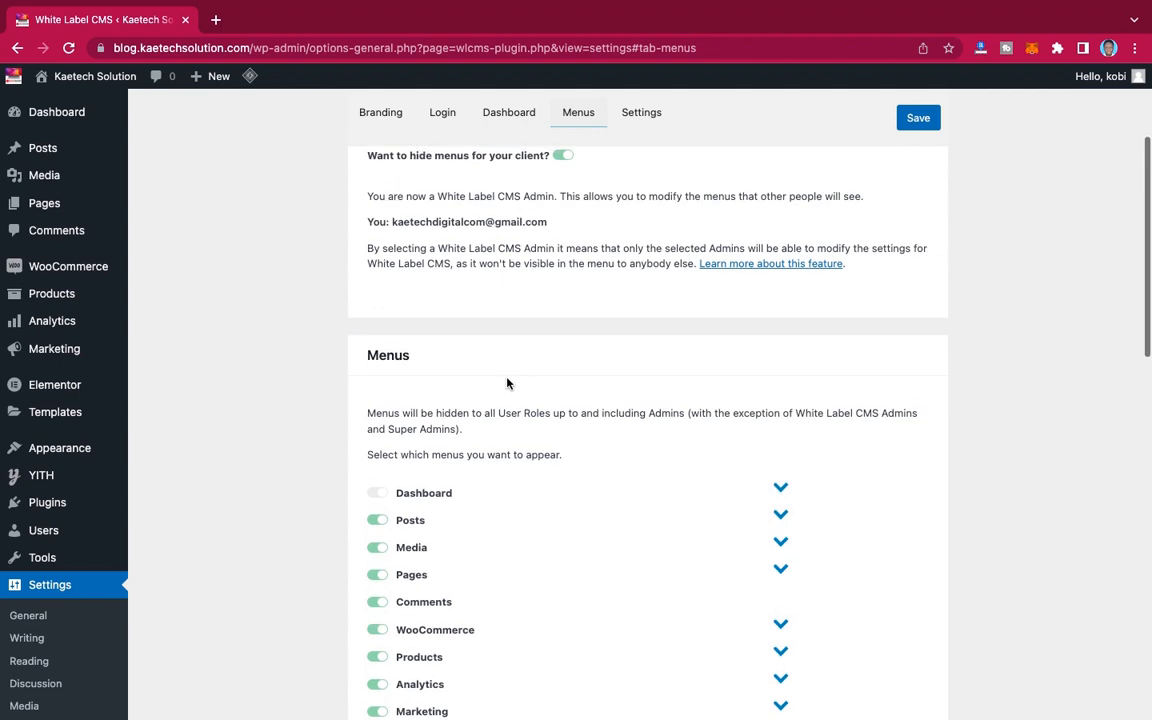
scroll(507, 383, "down", 4)
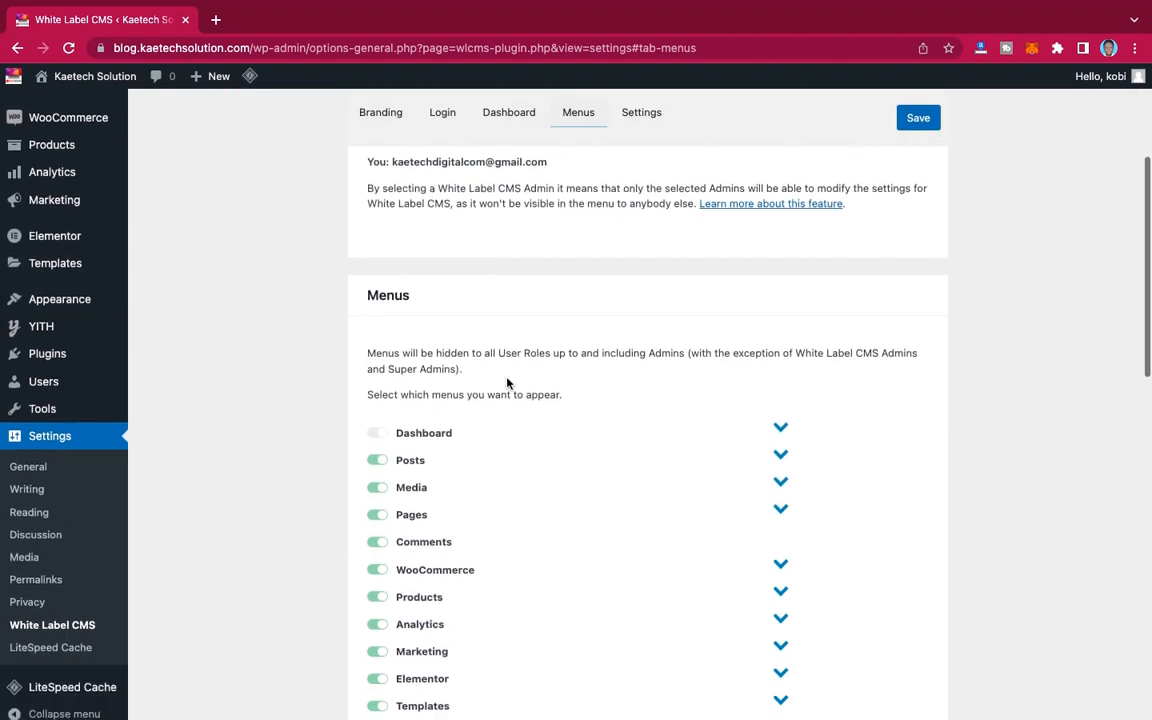
scroll(507, 383, "down", 4)
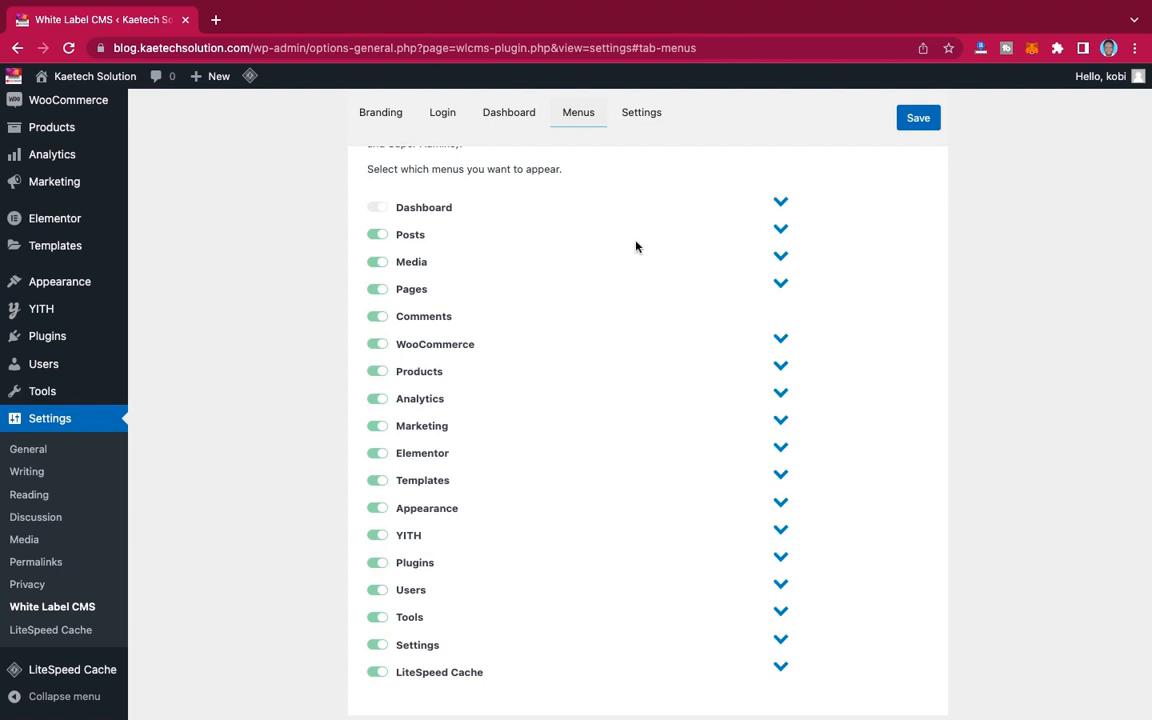
Step: Expand the Dashboard menu entry and toggle its Updates item off and on again
left_click(780, 203)
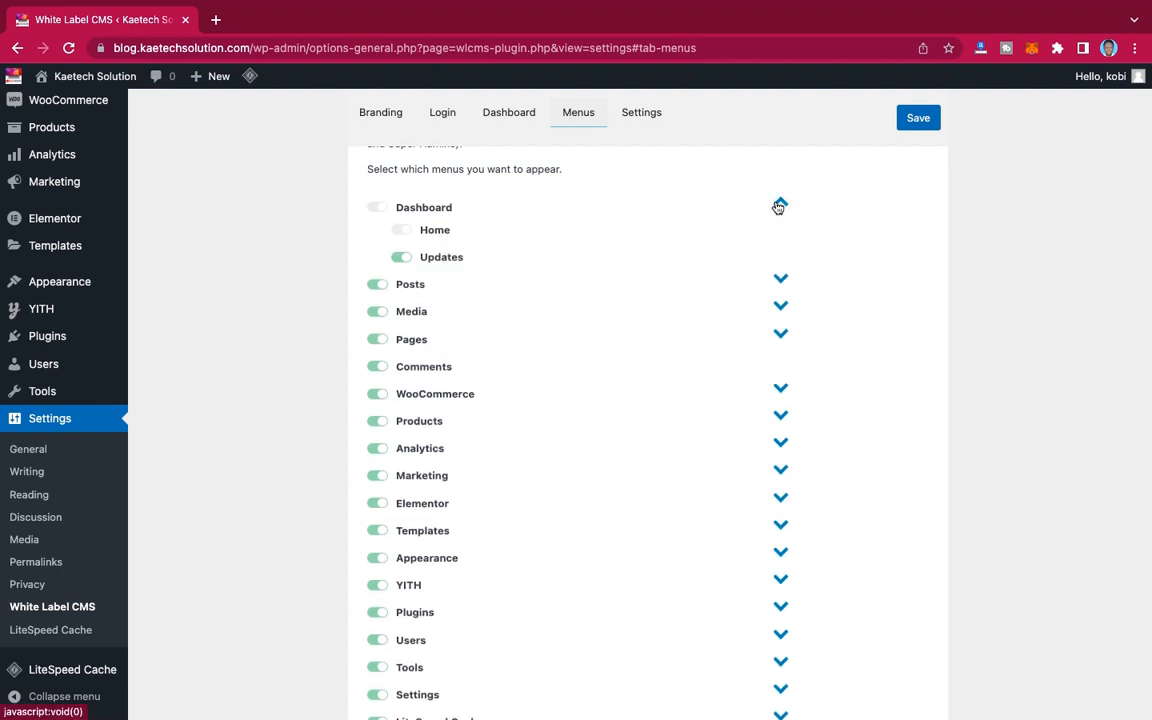
left_click(780, 205)
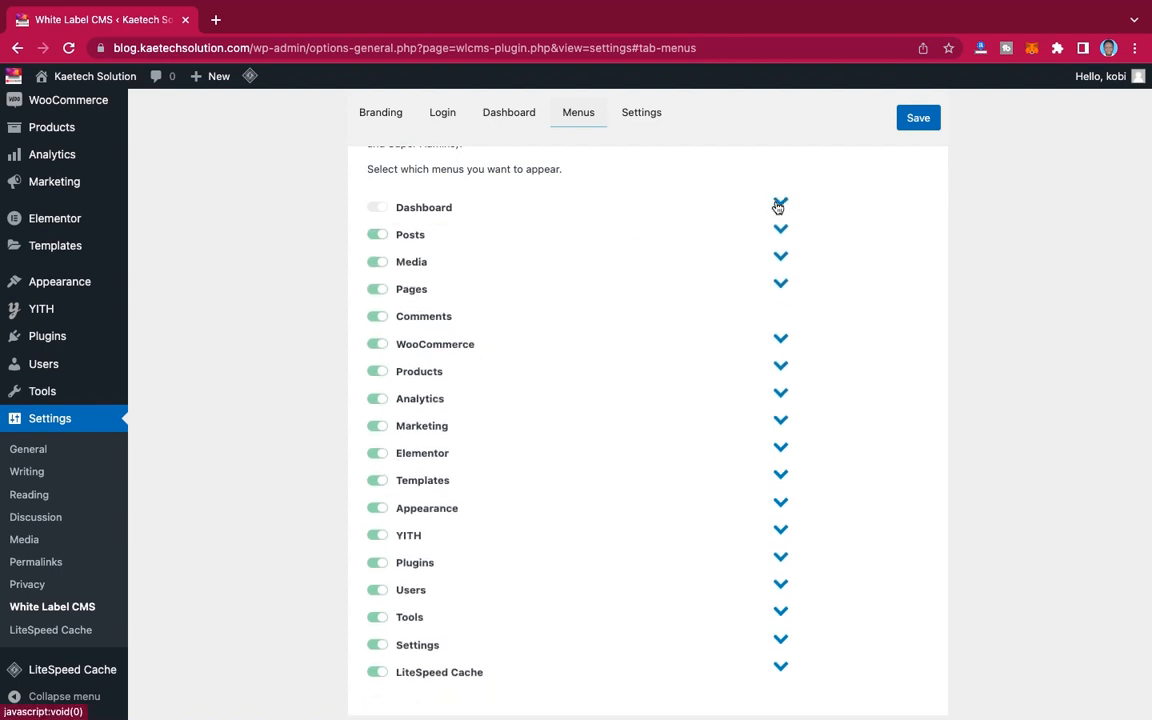
left_click(780, 205)
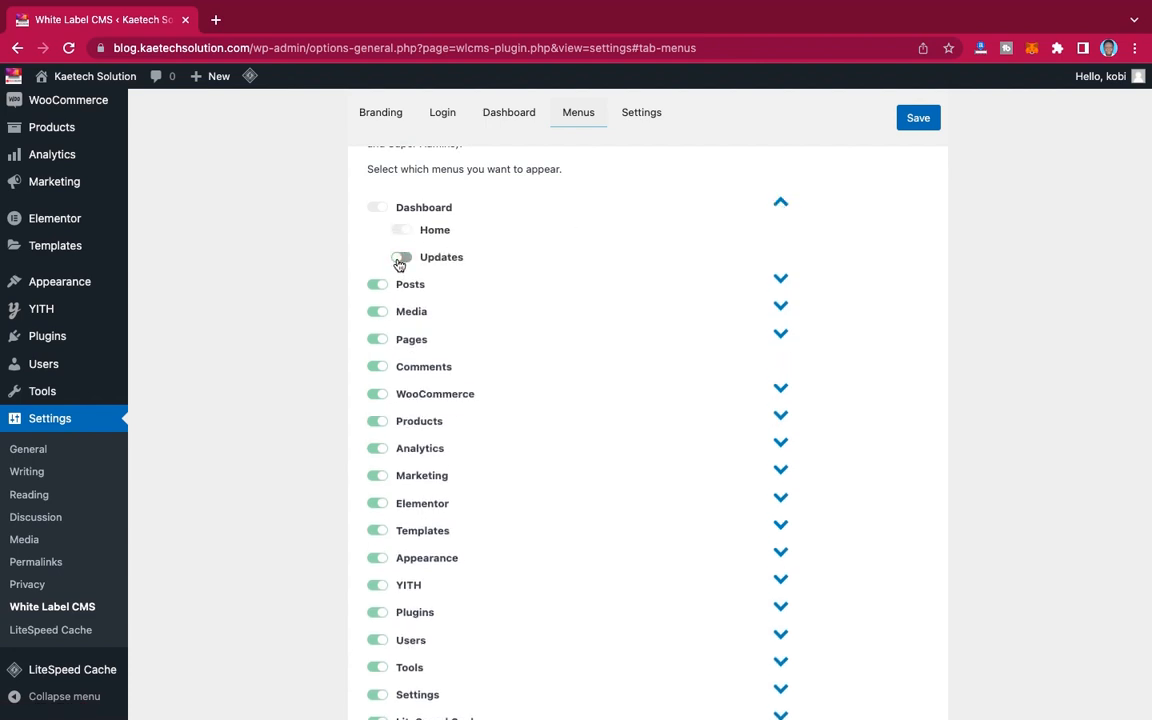
left_click(401, 258)
Step: Hide the Pages, Marketing, Analytics, Elementor and Templates menus from the client
left_click(376, 476)
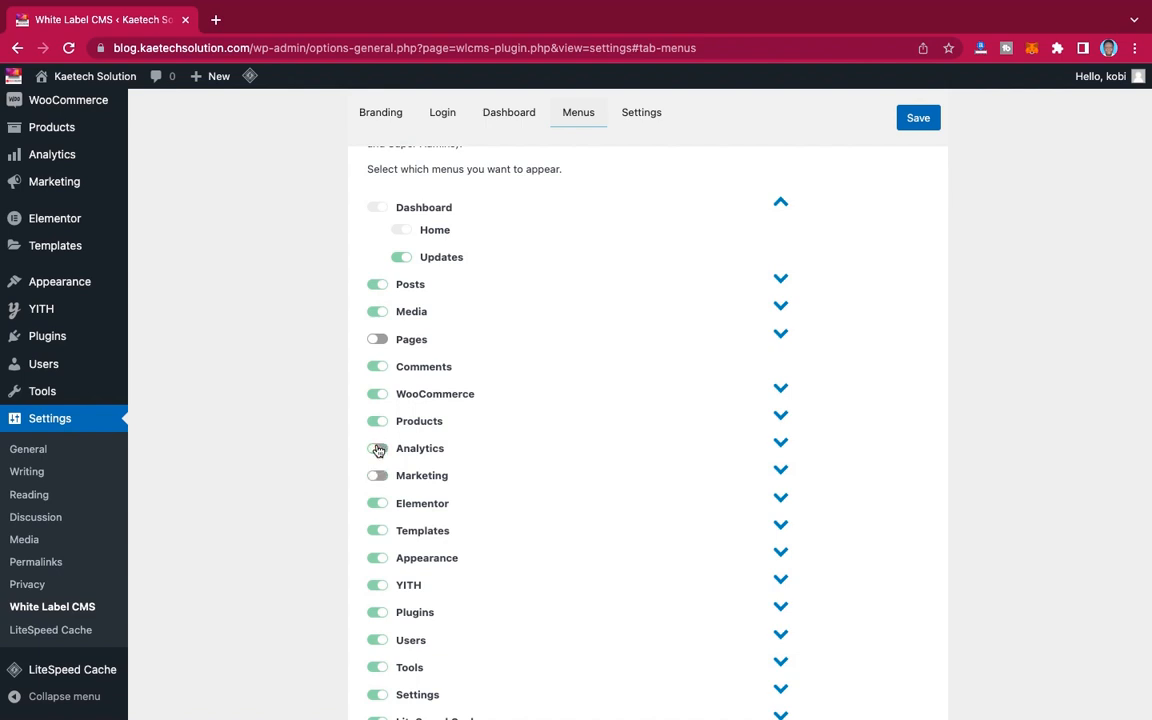
left_click(377, 448)
scroll(377, 448, "down", 2)
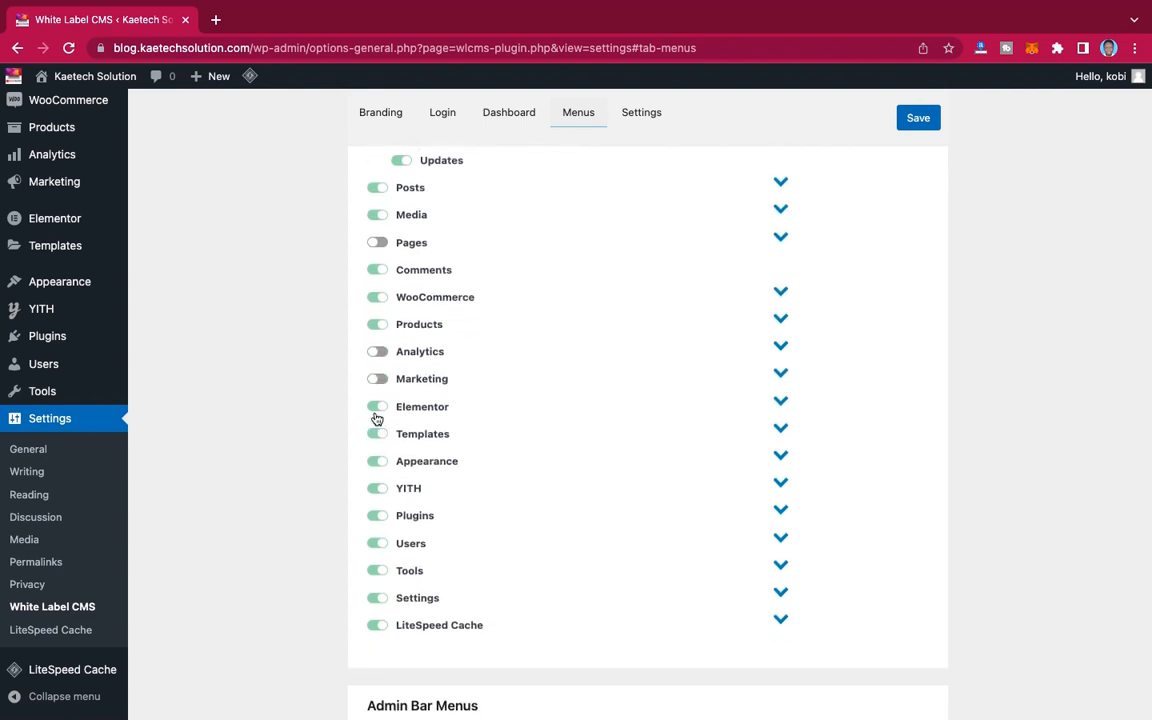
left_click(376, 410)
left_click(377, 435)
scroll(378, 462, "down", 1)
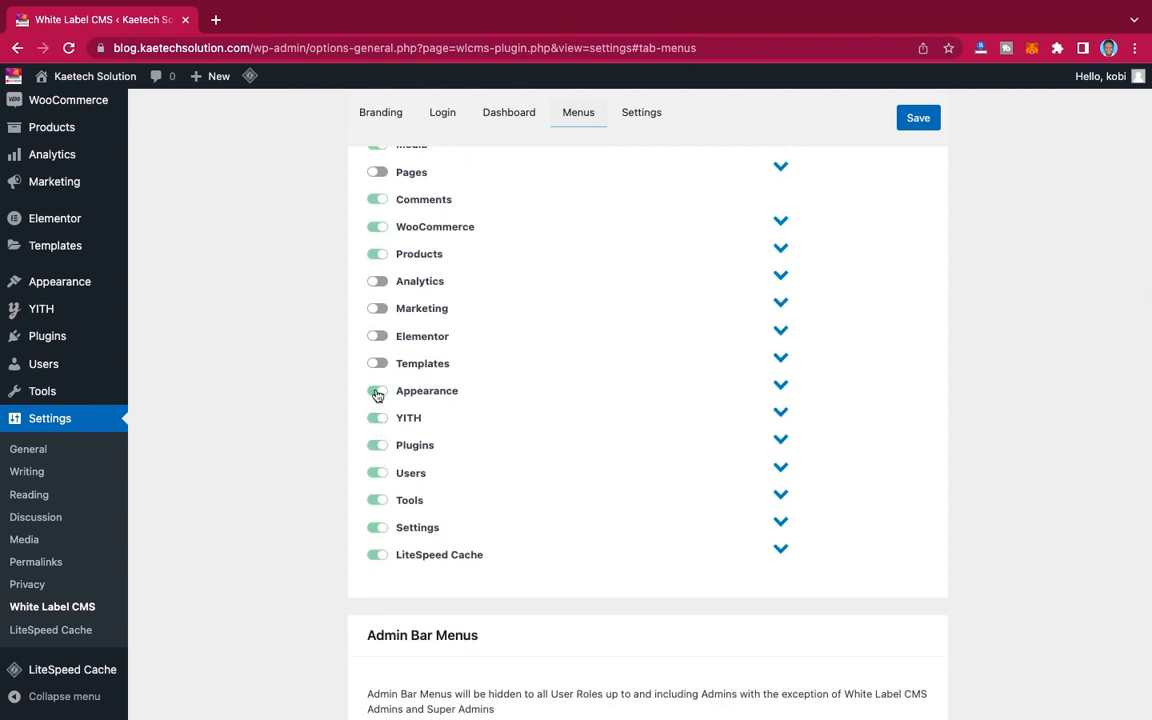
Step: Hide the Appearance, YITH, Plugins and LiteSpeed Cache menus while keeping the Users menu shown
left_click(377, 392)
left_click(377, 446)
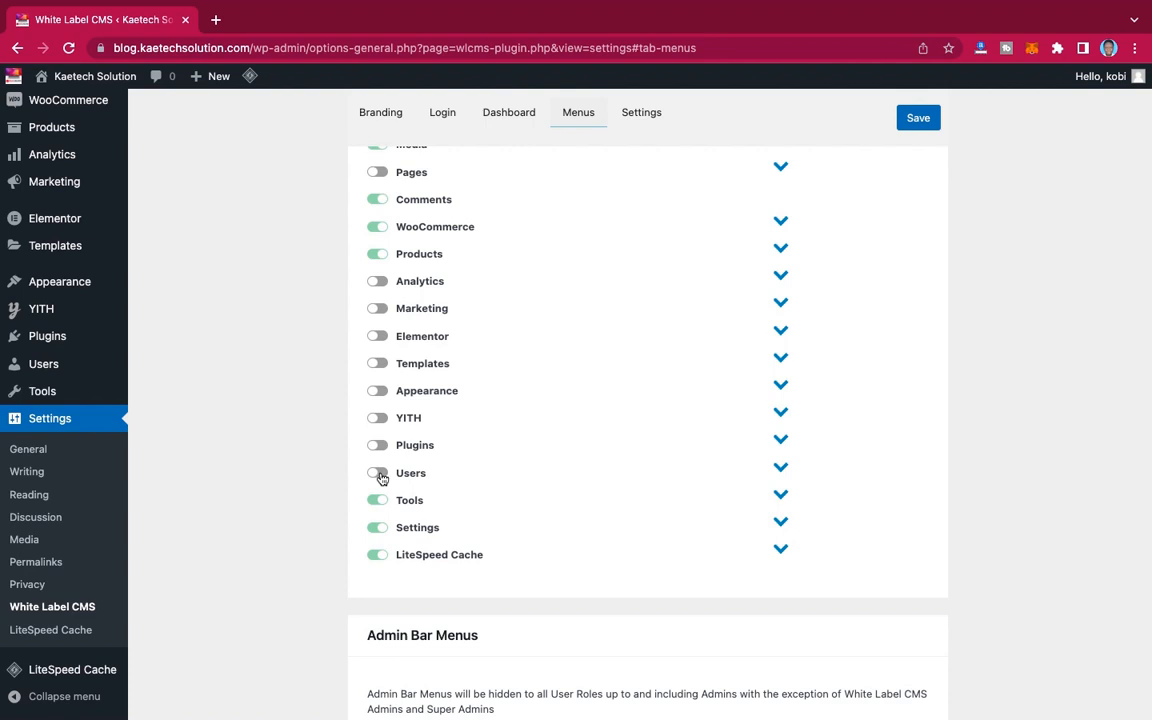
left_click(379, 476)
Step: Review the Admin Bar Menus section and save the Menus settings
scroll(566, 496, "down", 5)
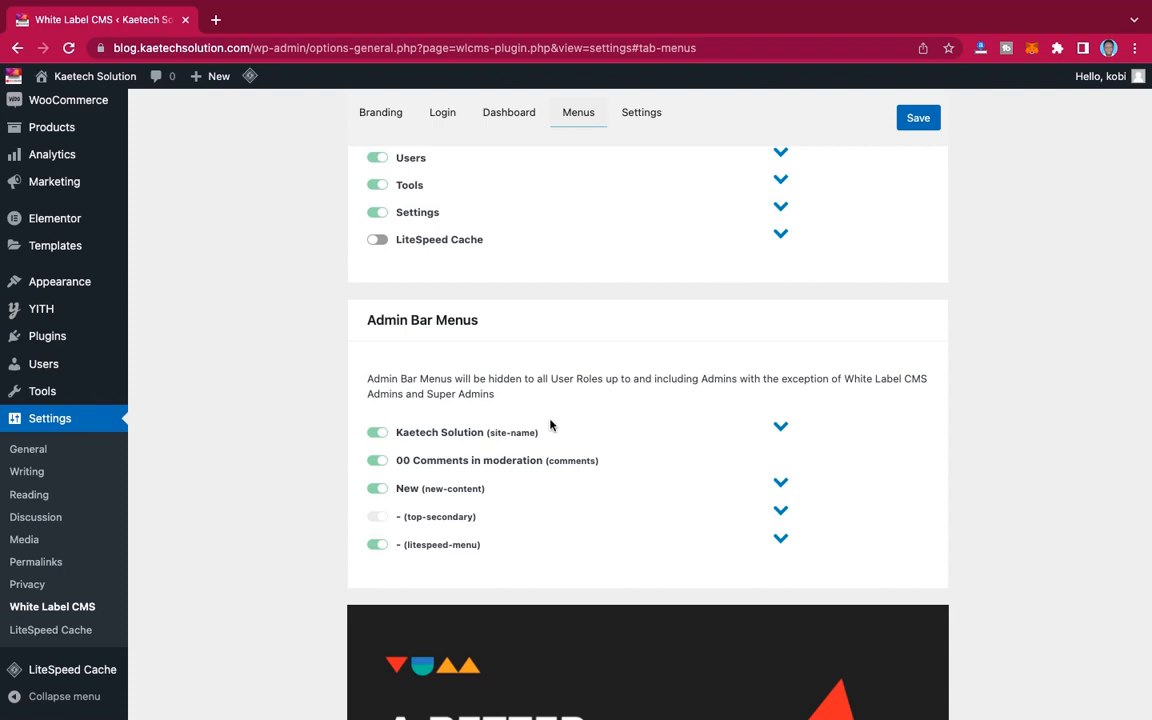
scroll(490, 503, "down", 5)
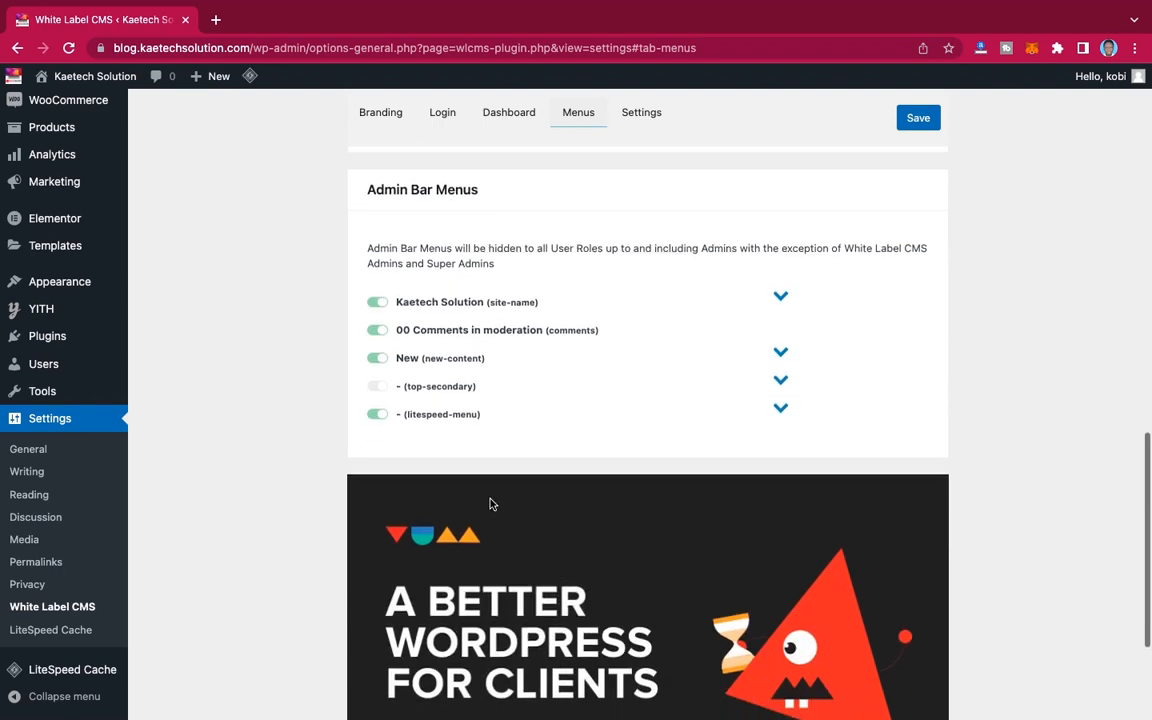
scroll(490, 503, "up", 20)
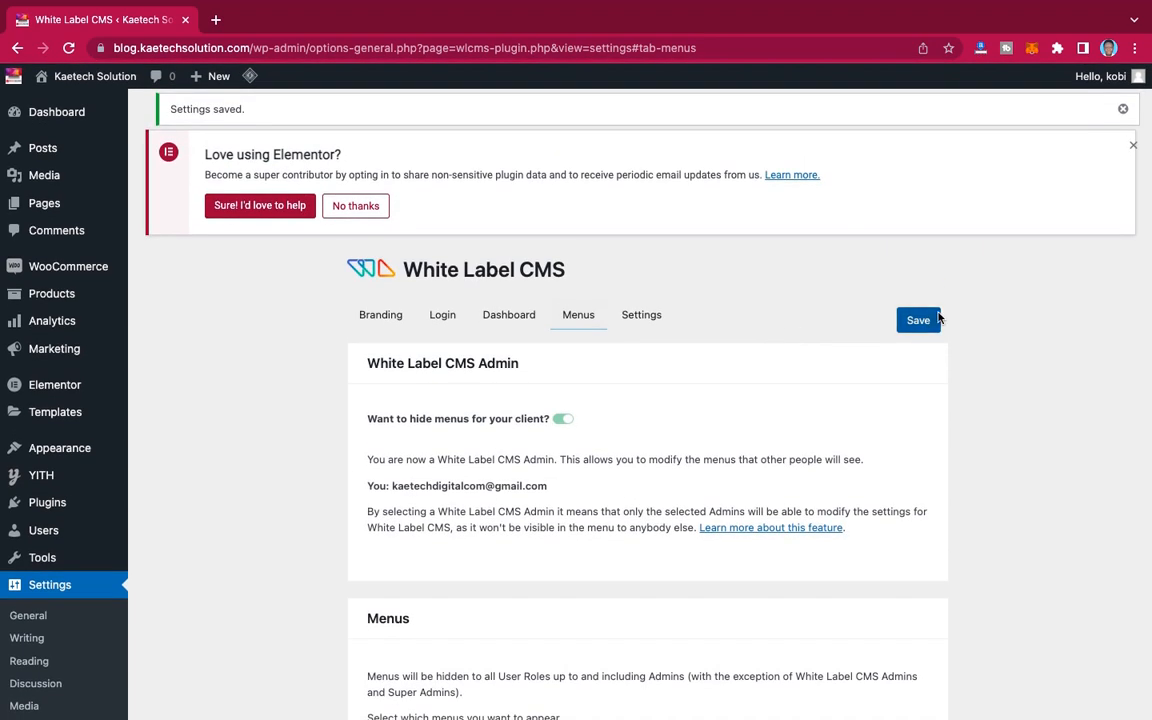
left_click(916, 321)
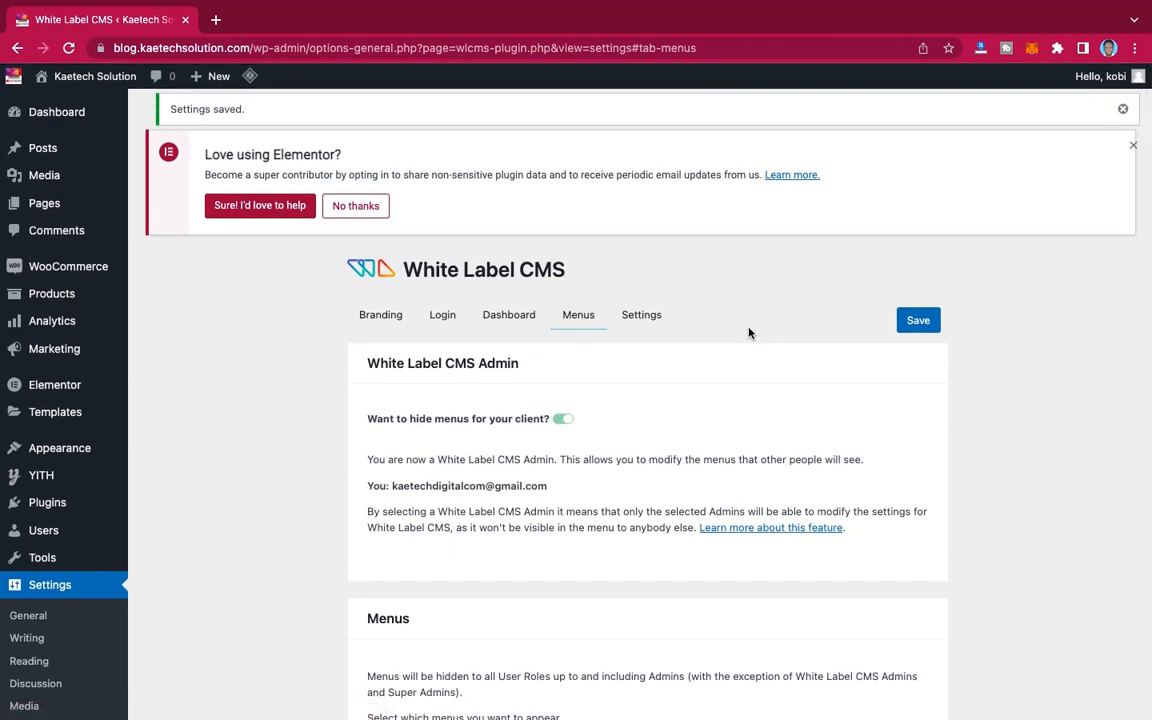
Step: Open the plugin's general Settings section and turn on Hide Help Box under Admin Settings
left_click(648, 317)
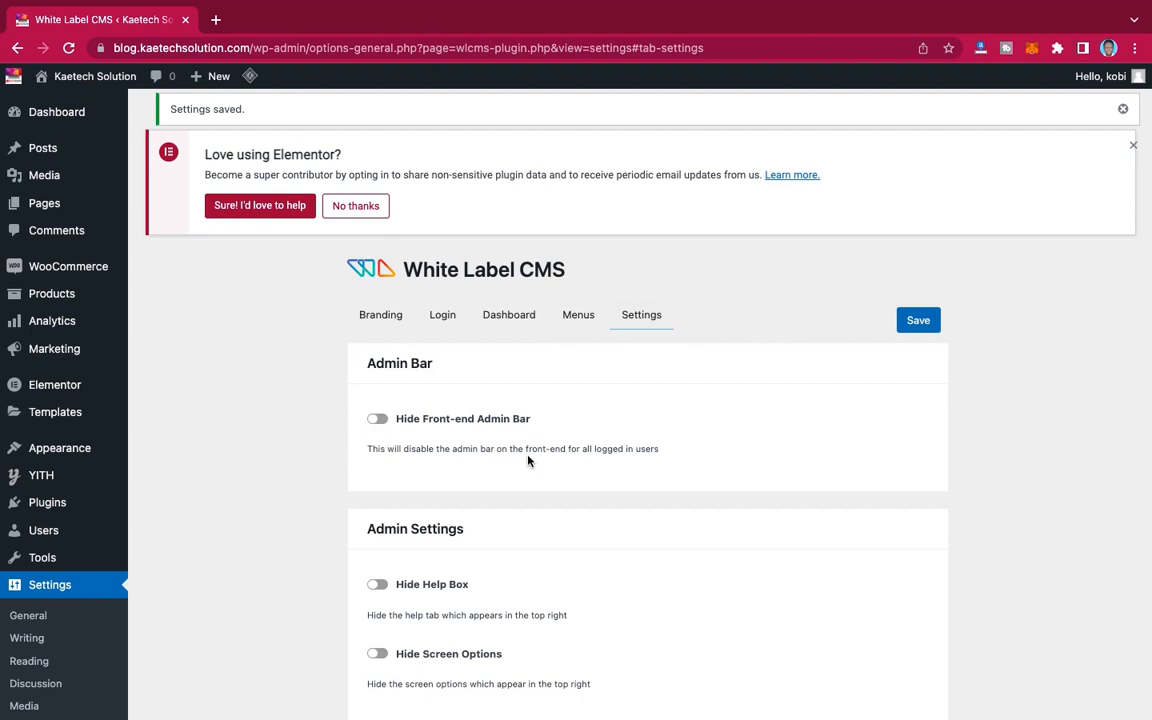
scroll(527, 460, "down", 3)
scroll(527, 458, "up", 1)
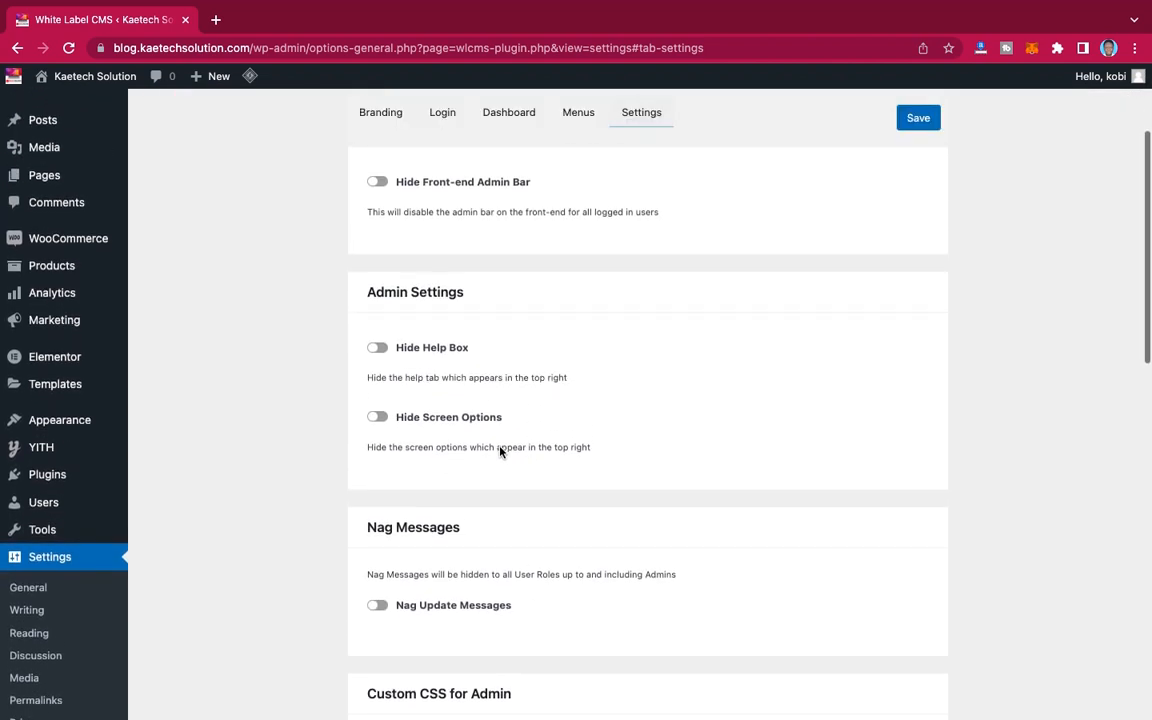
left_click(379, 349)
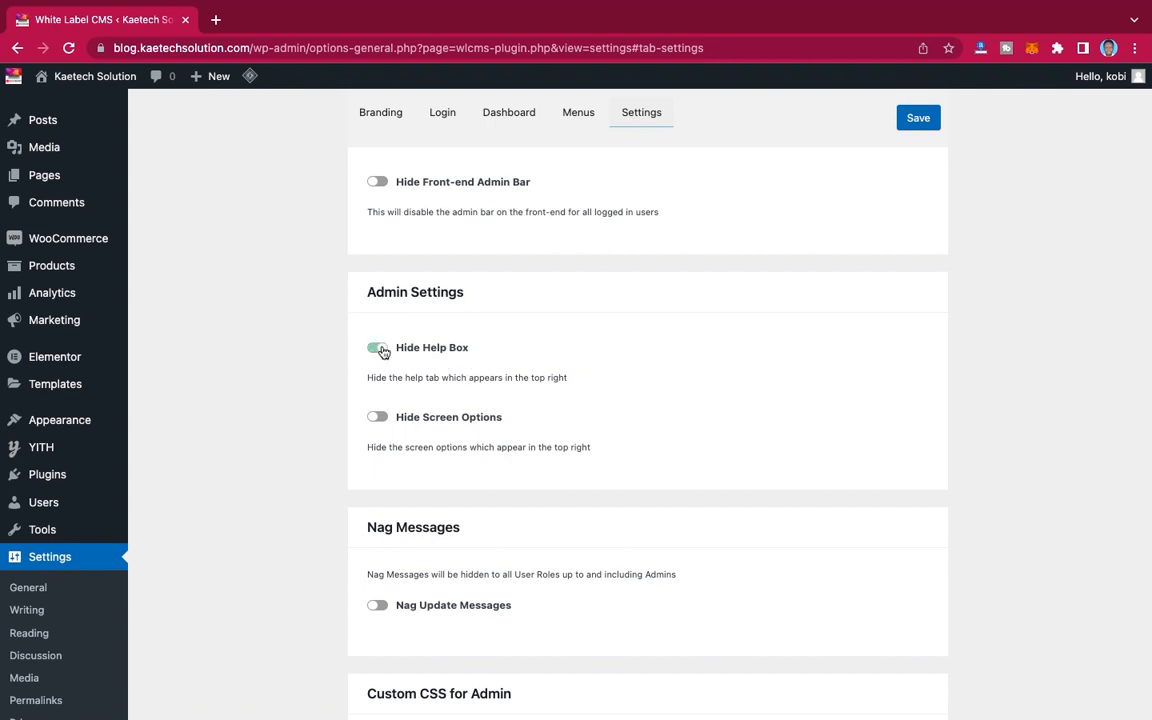
Step: Turn on Hide Screen Options under Admin Settings, save the settings and dismiss the notices
left_click(380, 419)
left_click(916, 122)
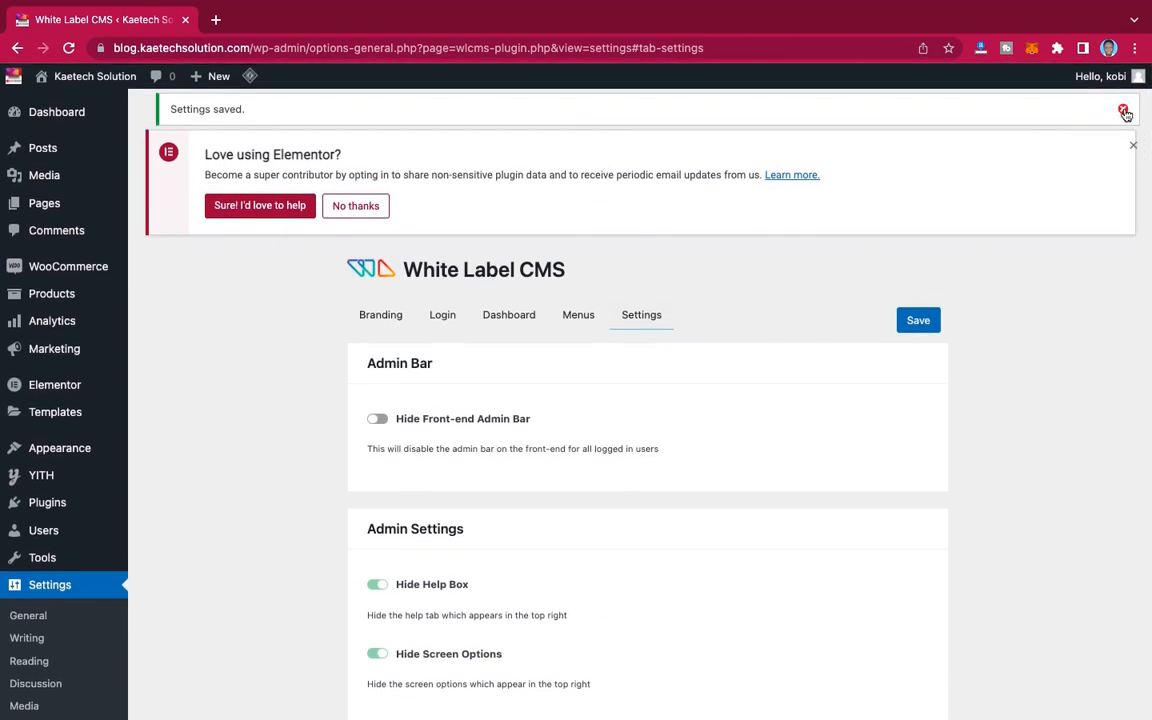
left_click(1124, 111)
left_click(1132, 109)
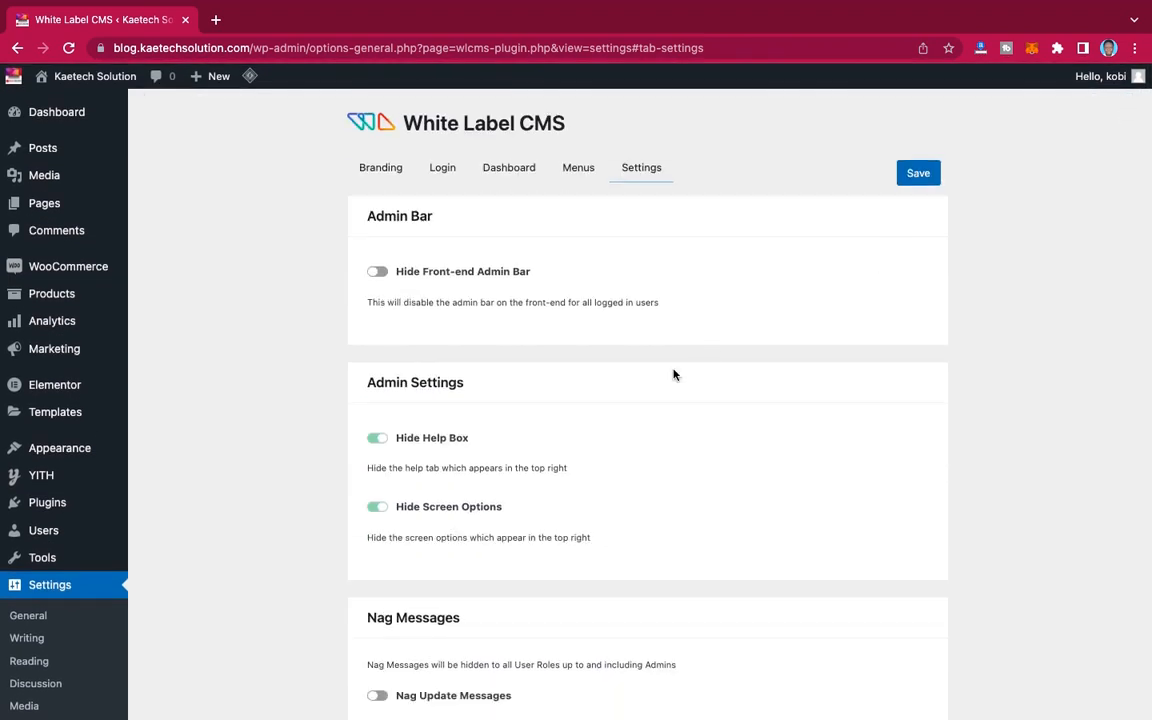
Step: Turn on Nag Update Messages under Nag Messages, save the settings and dismiss the Elementor notice
scroll(665, 385, "down", 2)
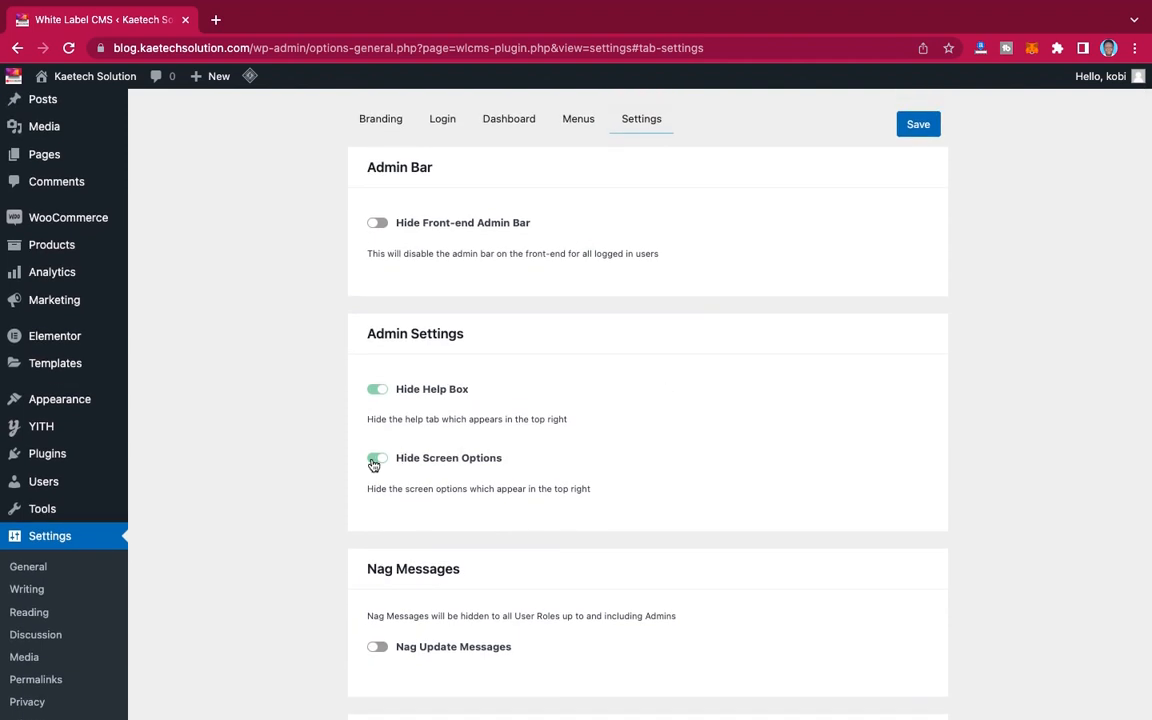
left_click(374, 462)
left_click(375, 460)
scroll(550, 468, "down", 5)
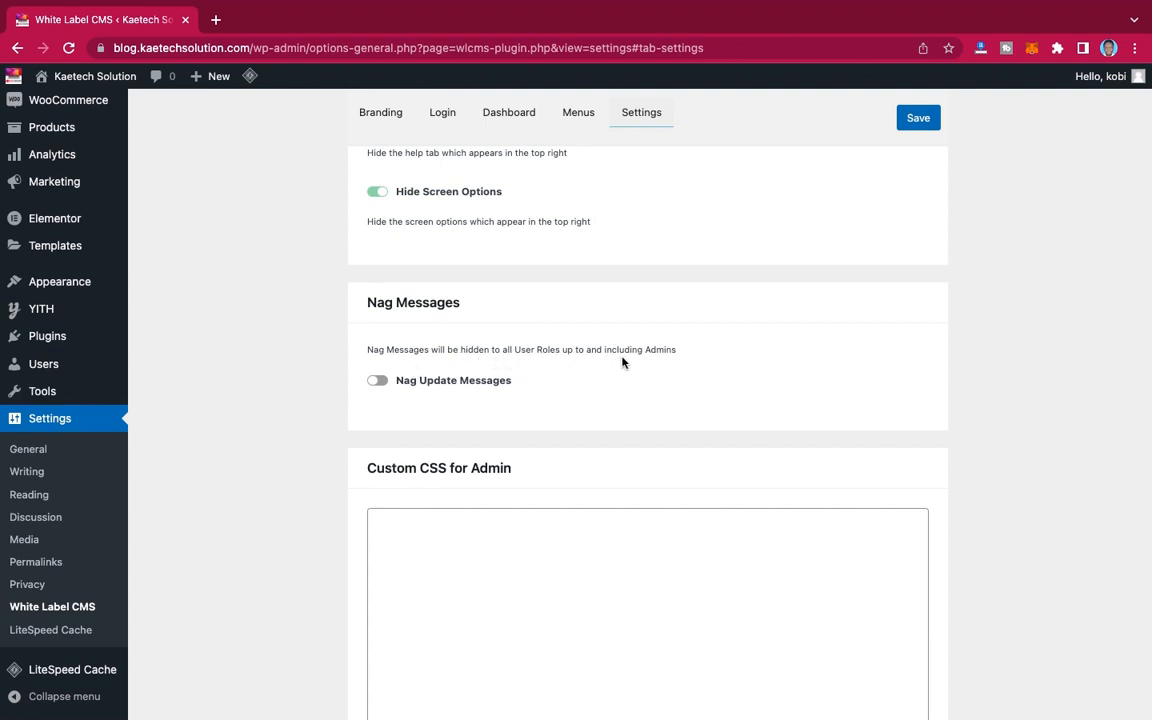
left_click(378, 380)
scroll(717, 390, "up", 5)
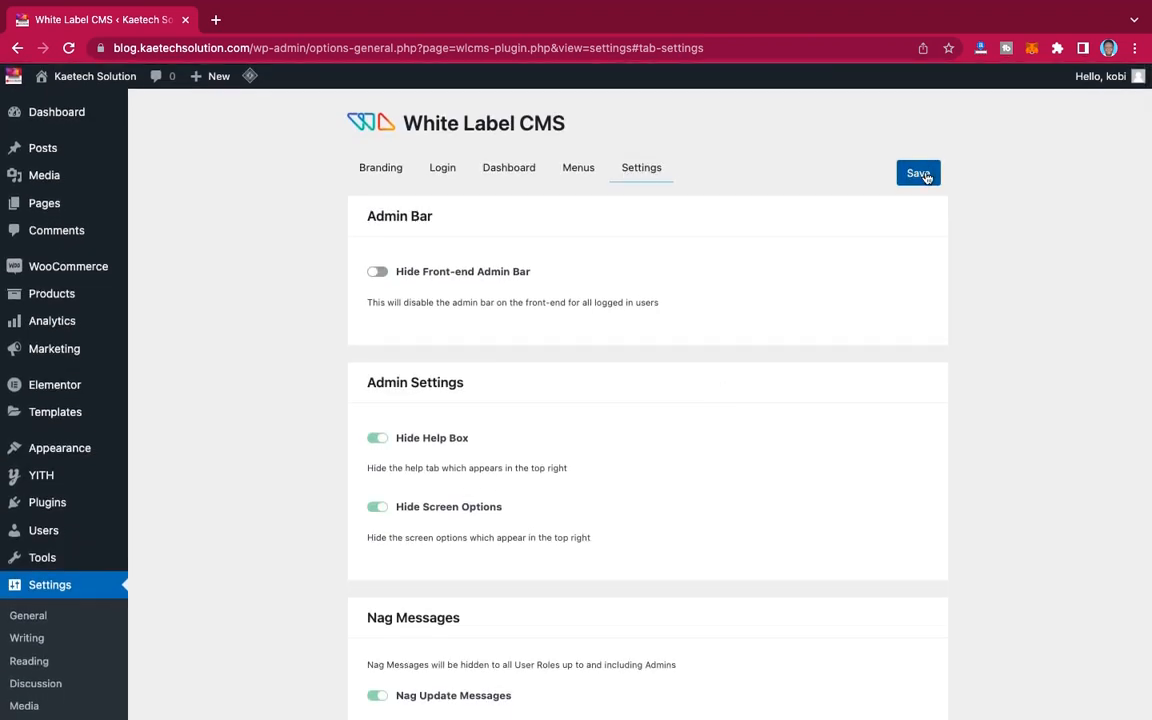
left_click(923, 176)
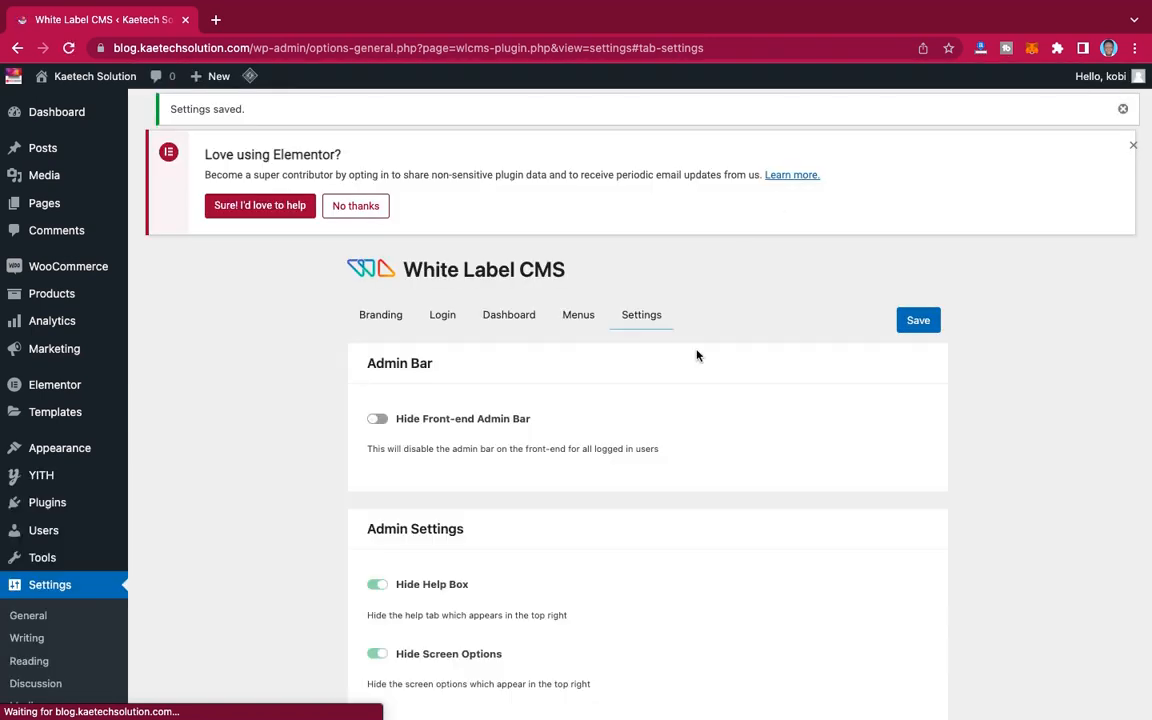
scroll(697, 355, "down", 10)
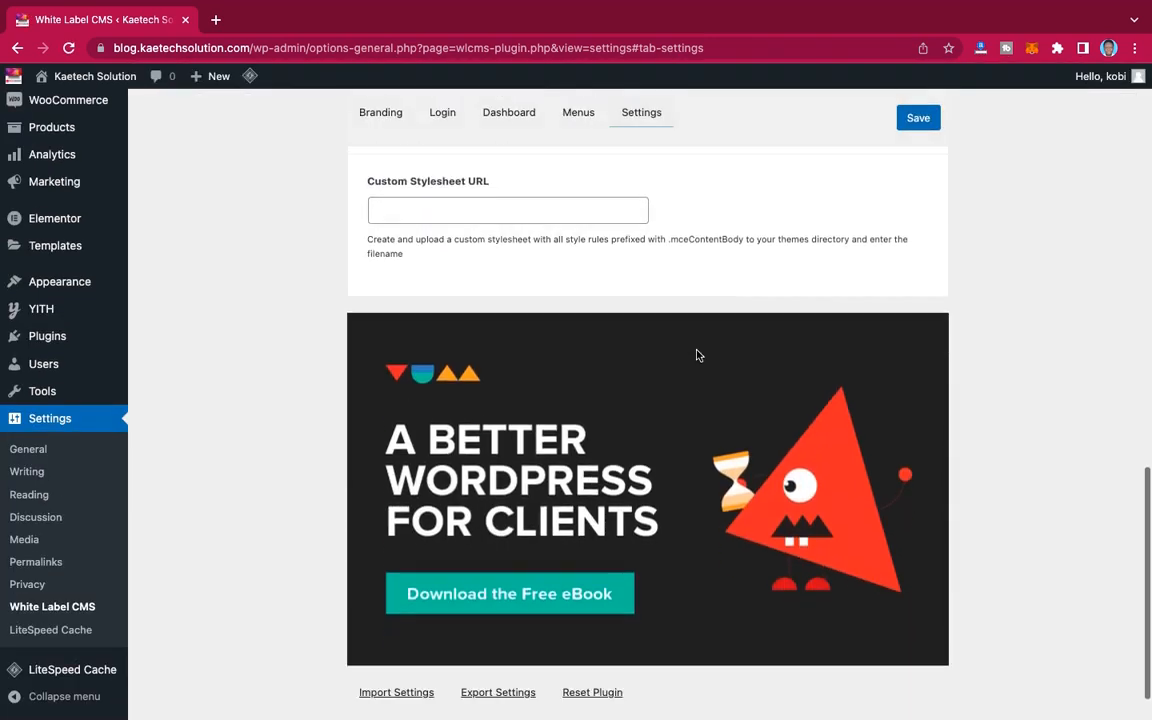
scroll(697, 355, "up", 15)
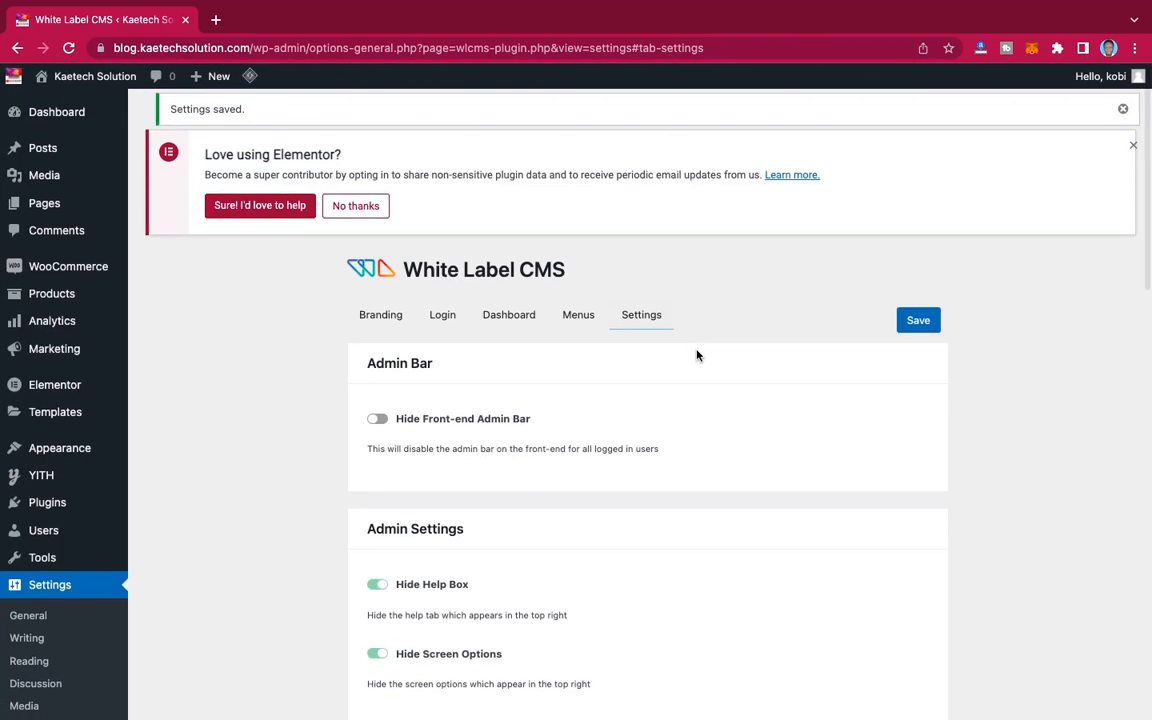
left_click(1133, 145)
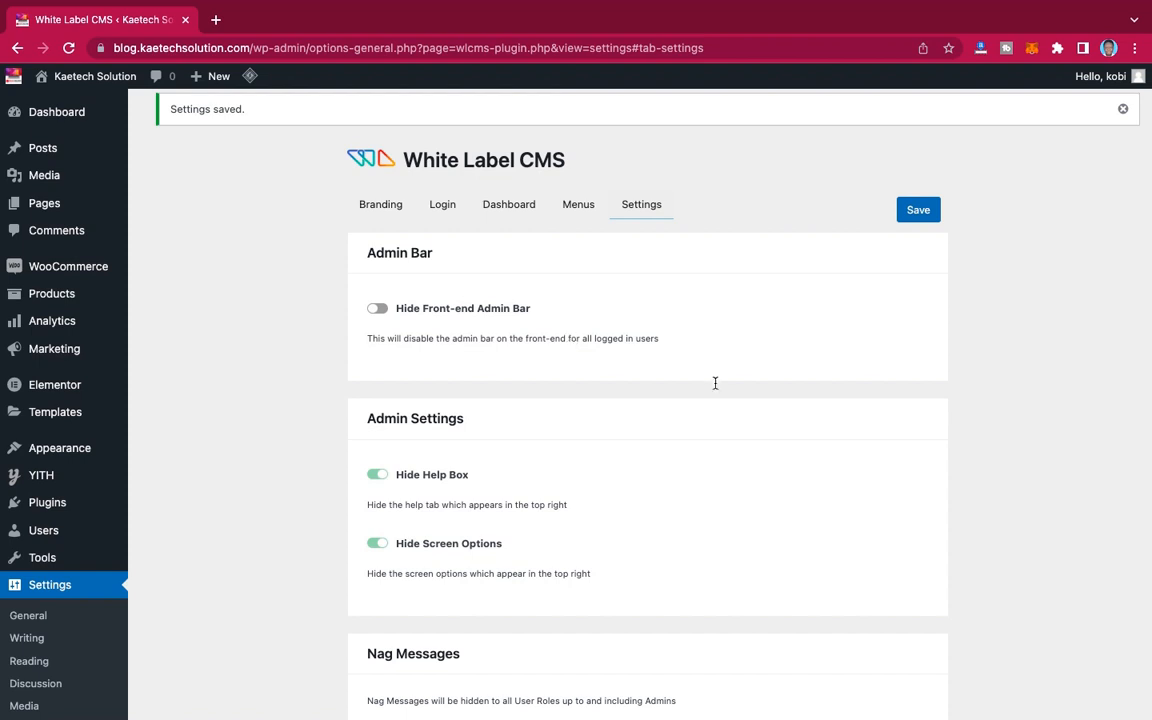
scroll(713, 386, "down", 2)
scroll(712, 388, "up", 2)
Step: Open the Dashboard home page, dismiss the Elementor notice and check the cleaned-up client dashboard
mouse_move(40, 115)
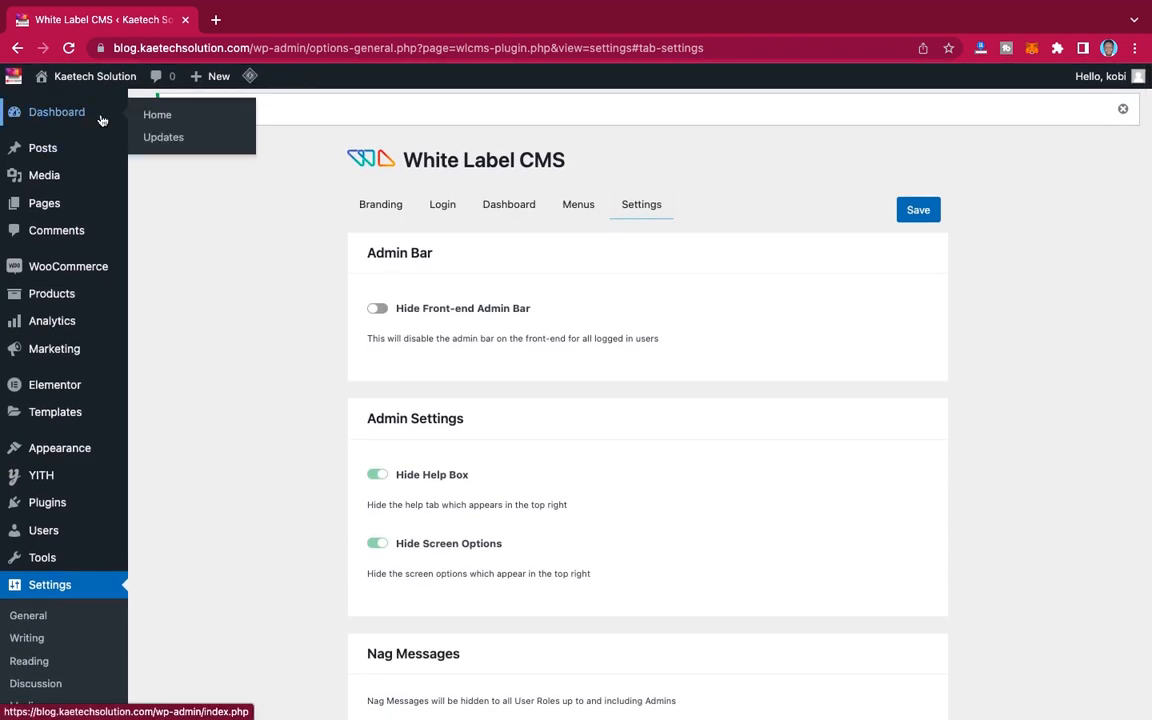
left_click(152, 115)
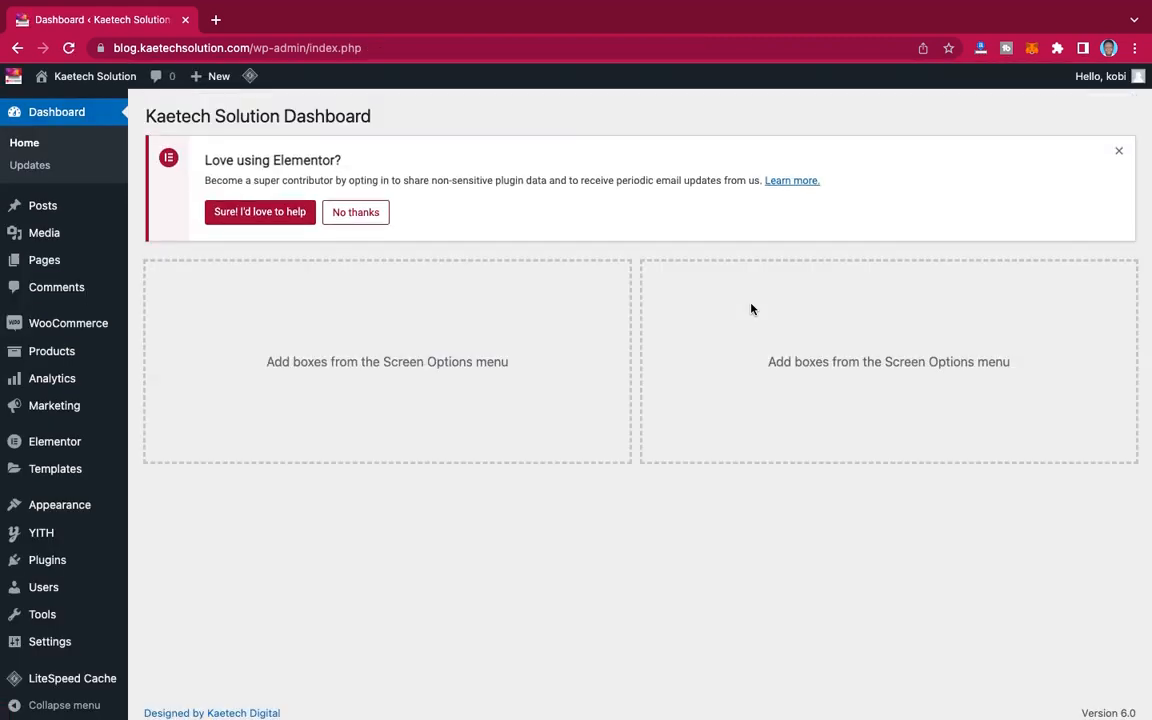
left_click(1118, 151)
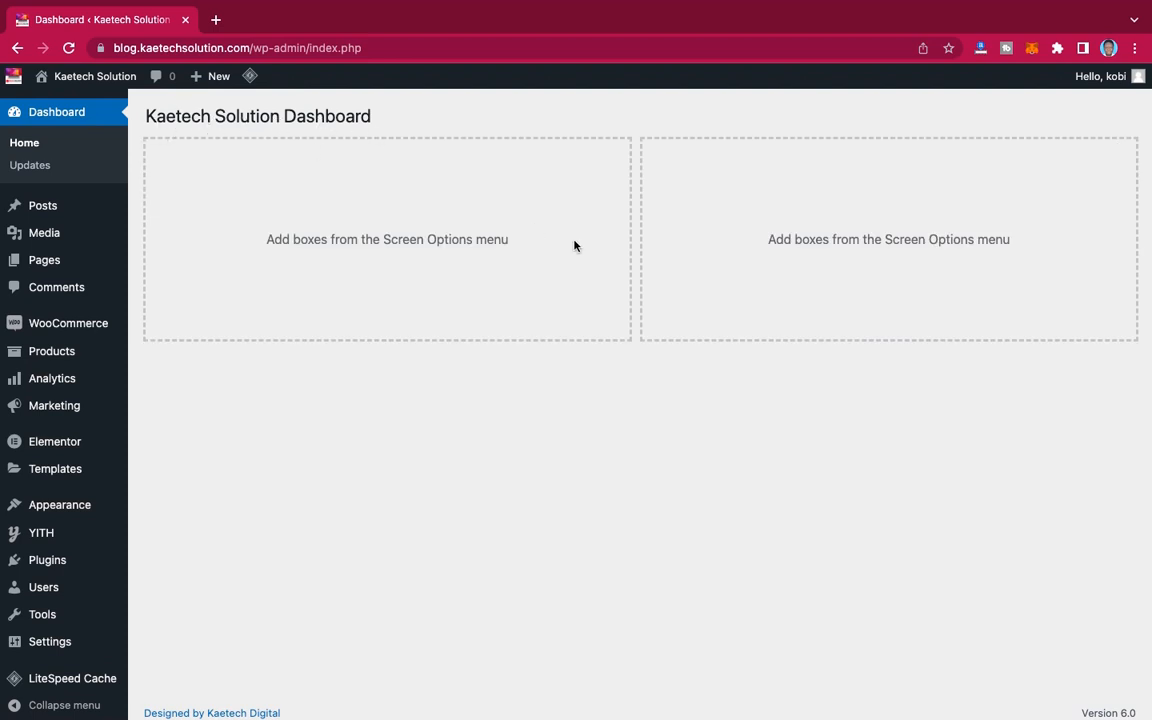
scroll(574, 245, "down", 1)
scroll(574, 245, "up", 2)
scroll(597, 521, "down", 2)
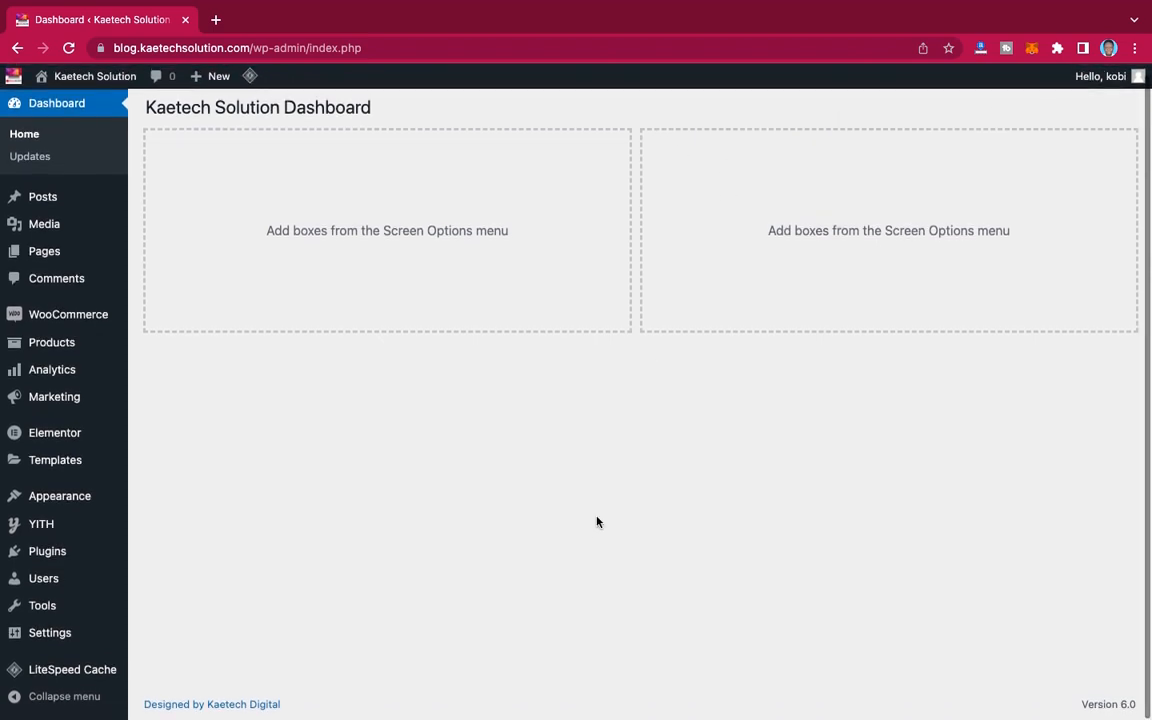
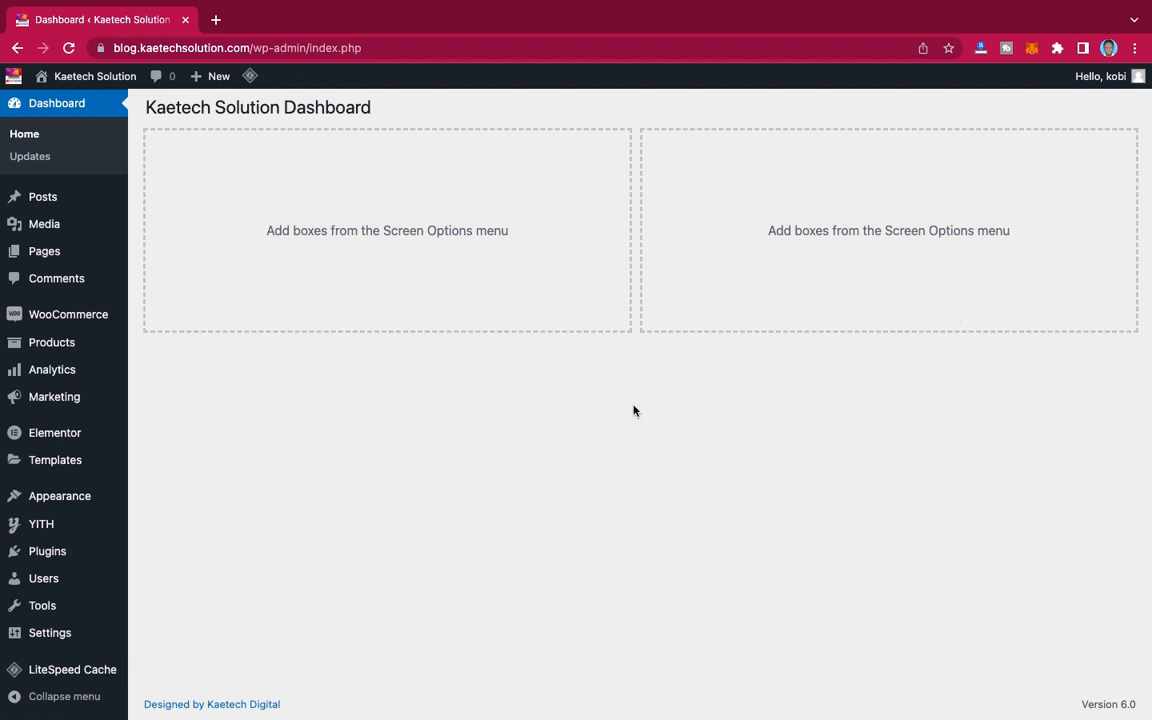
Step: Create a new Elementor saved template of type Page named Dashboard
mouse_move(58, 455)
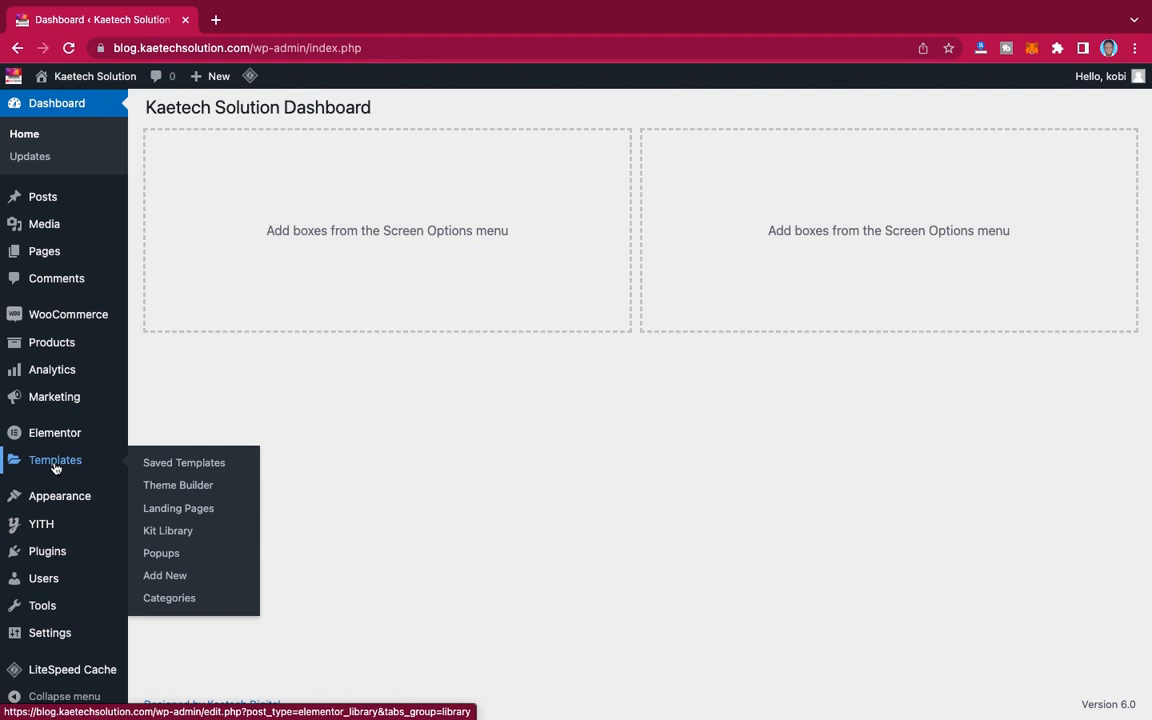
left_click(193, 464)
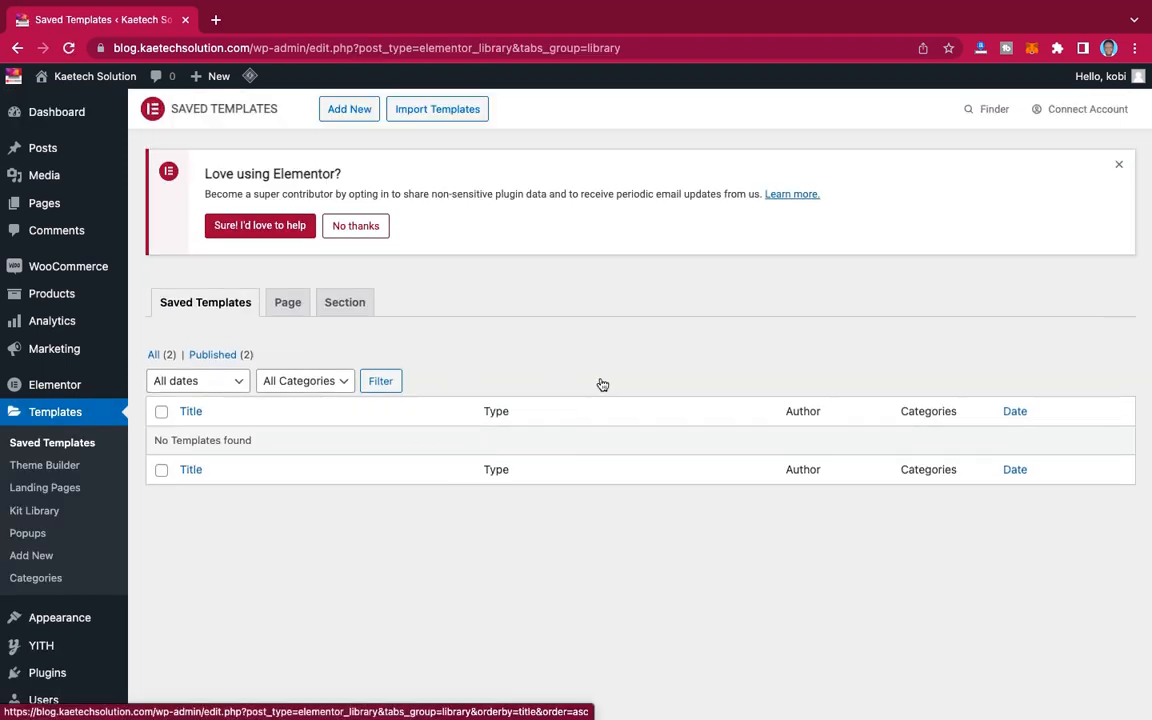
left_click(349, 110)
left_click(650, 388)
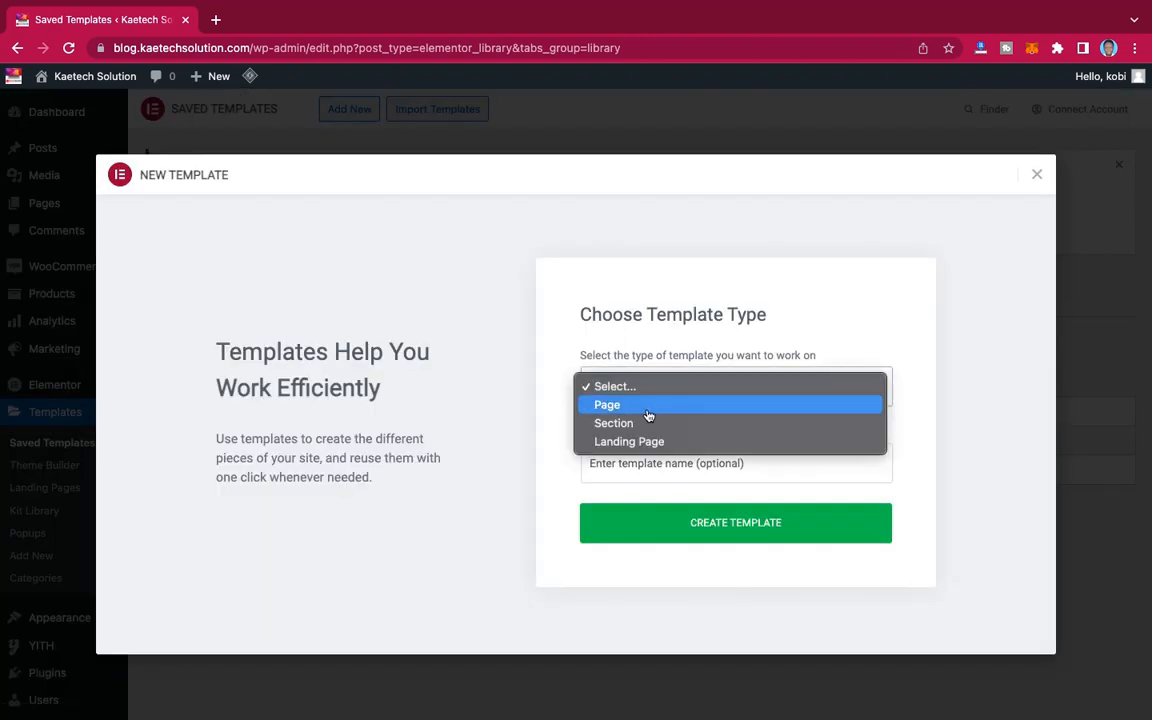
left_click(650, 409)
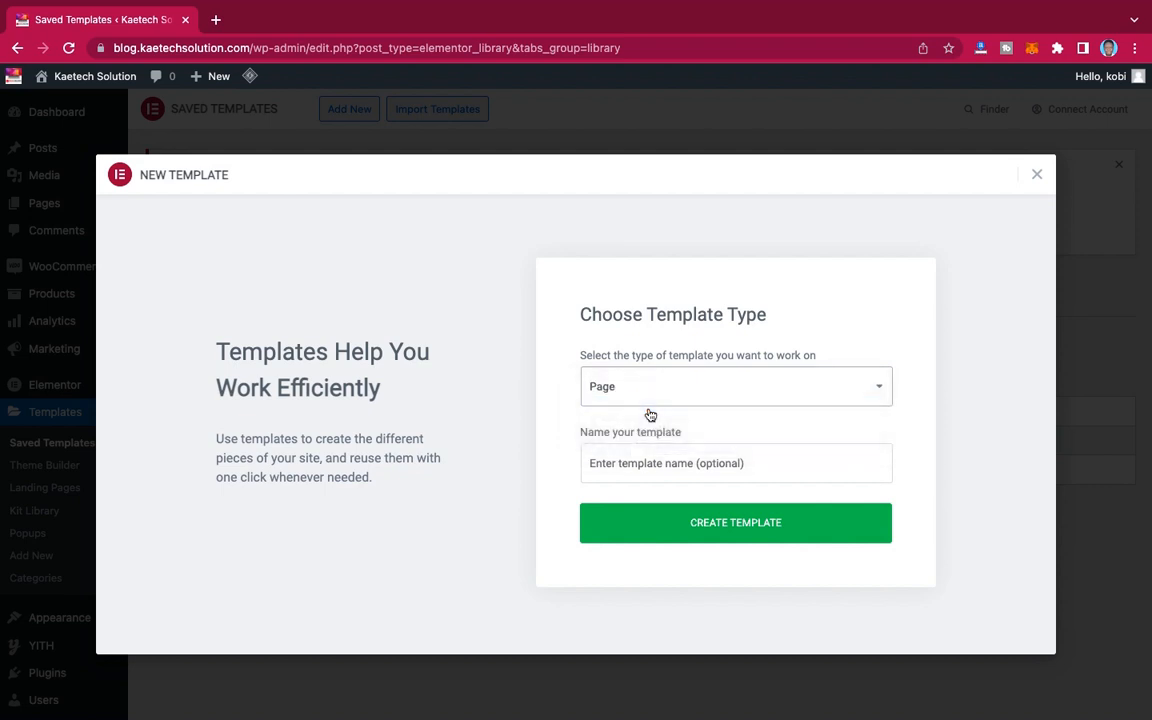
left_click(645, 466)
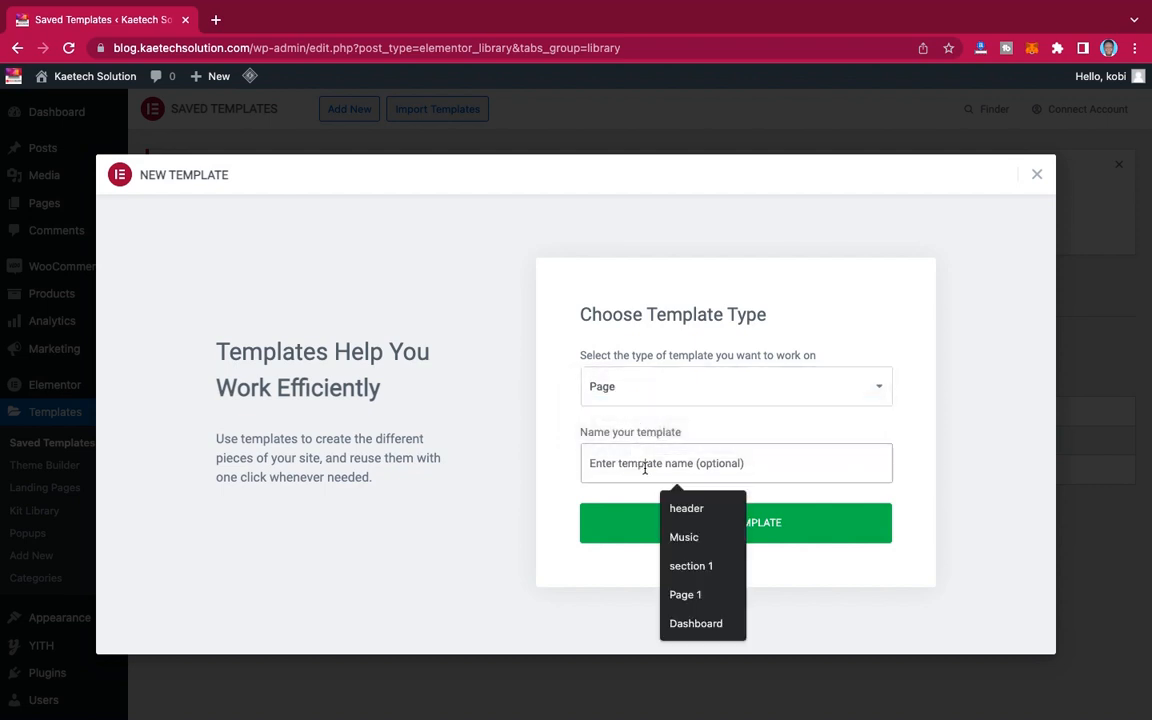
left_click(718, 628)
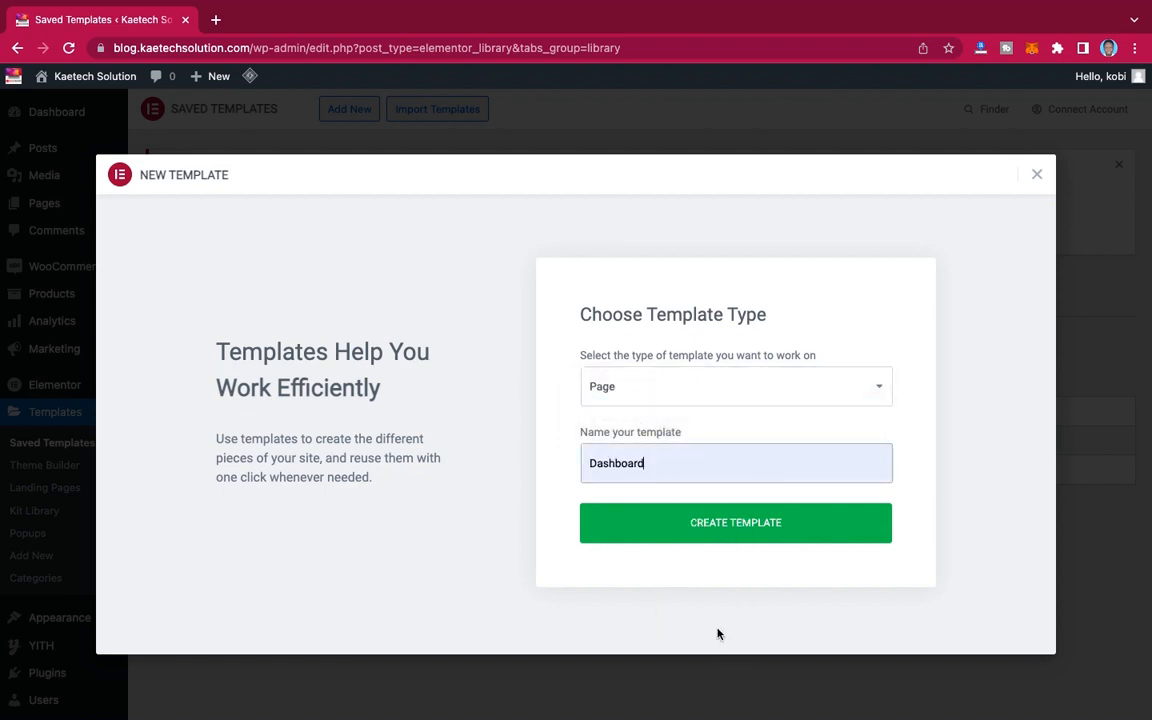
left_click(748, 530)
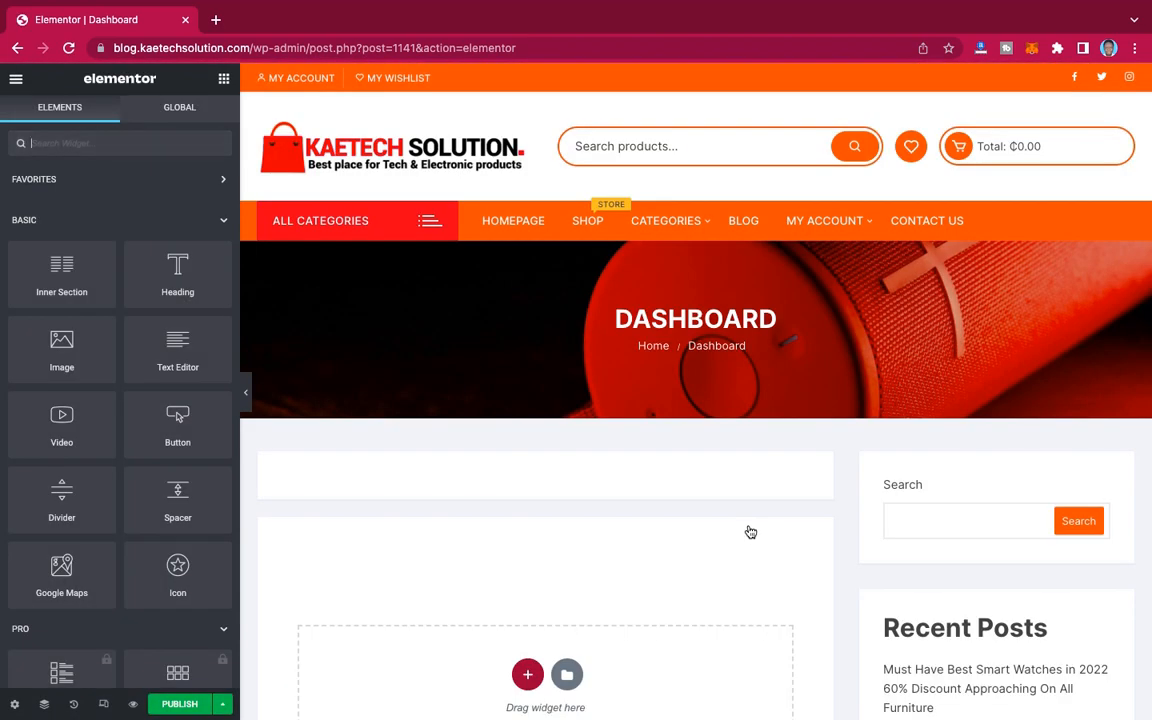
Step: Set the Dashboard template's page layout to Elementor Canvas in its page settings
scroll(902, 477, "down", 4)
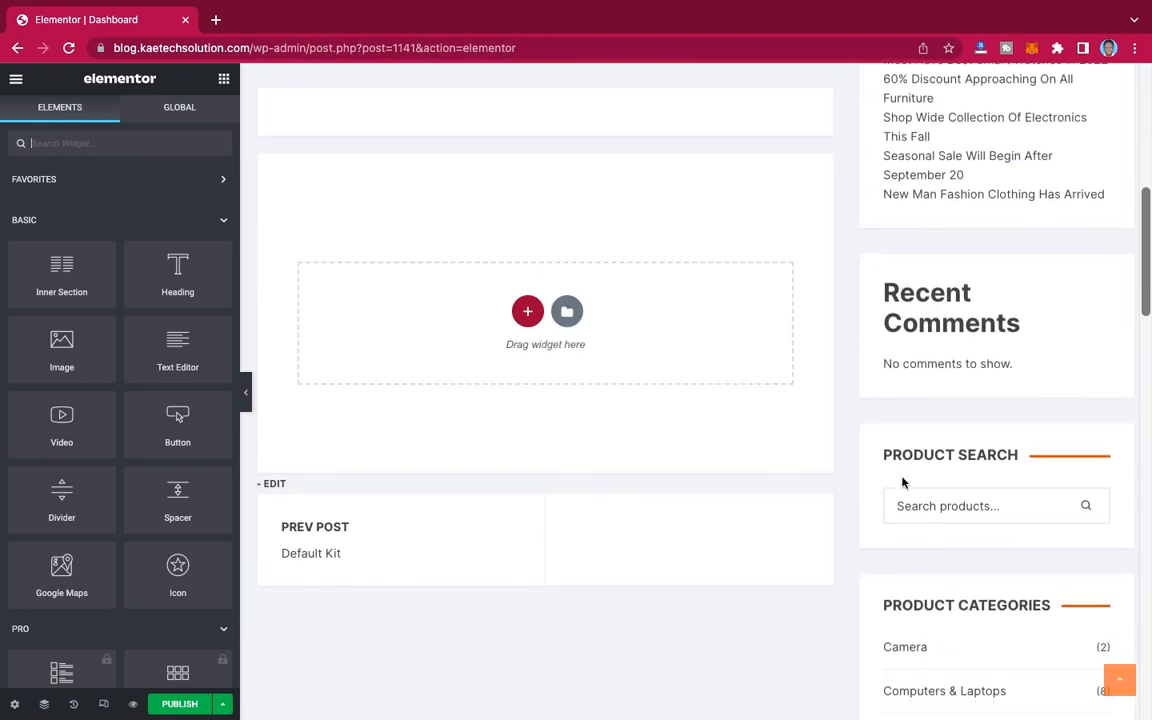
scroll(902, 479, "up", 3)
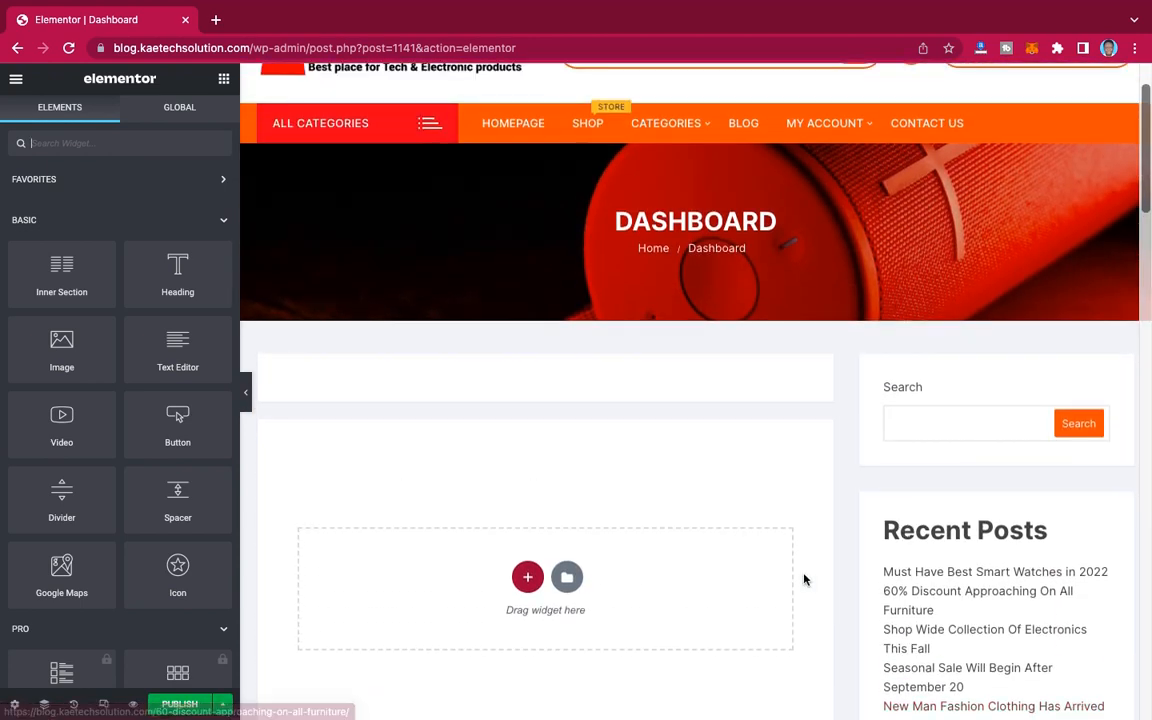
left_click(14, 705)
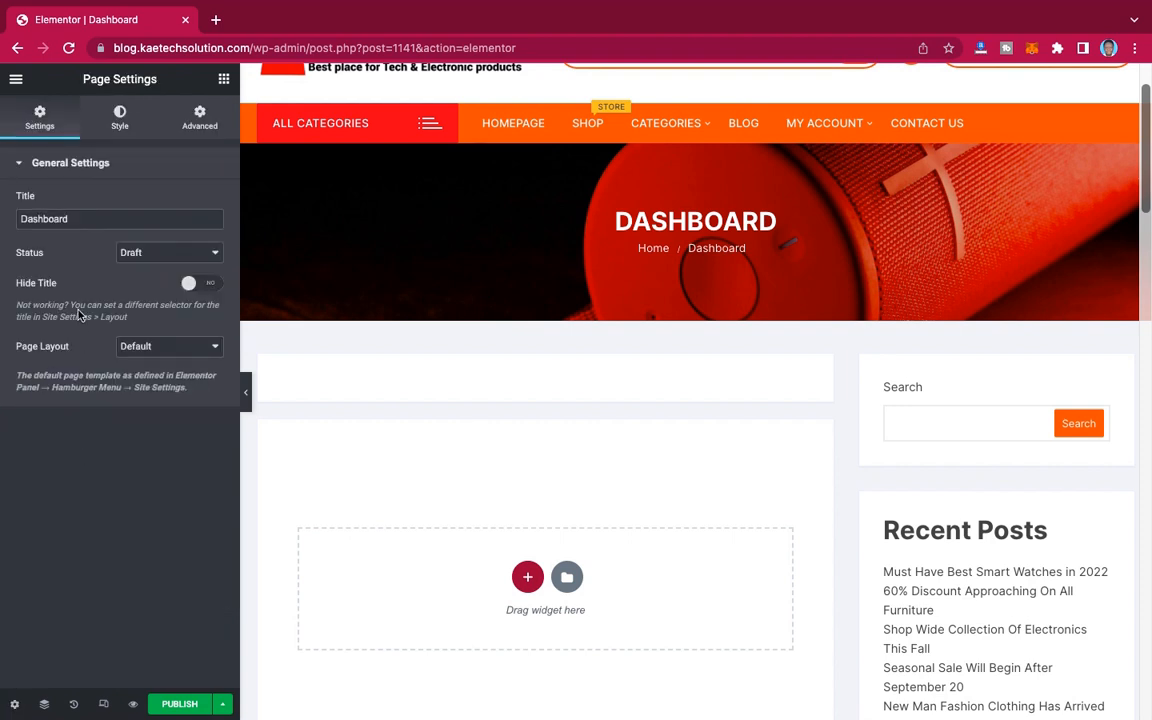
left_click(182, 348)
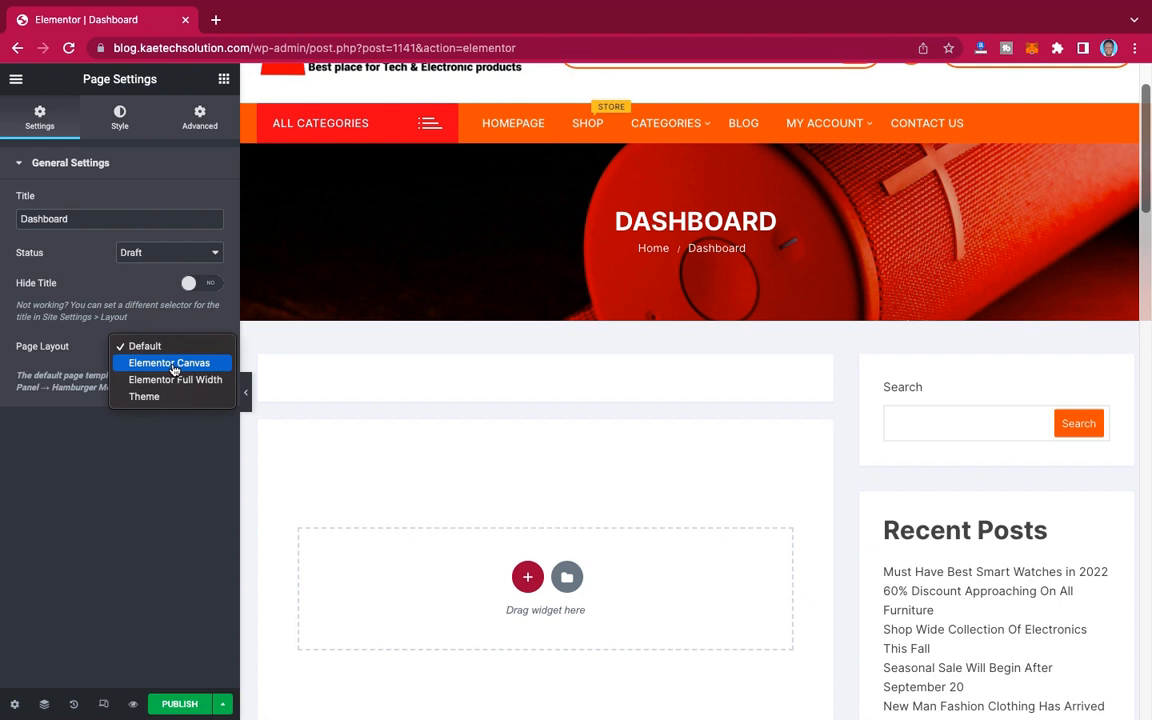
left_click(172, 364)
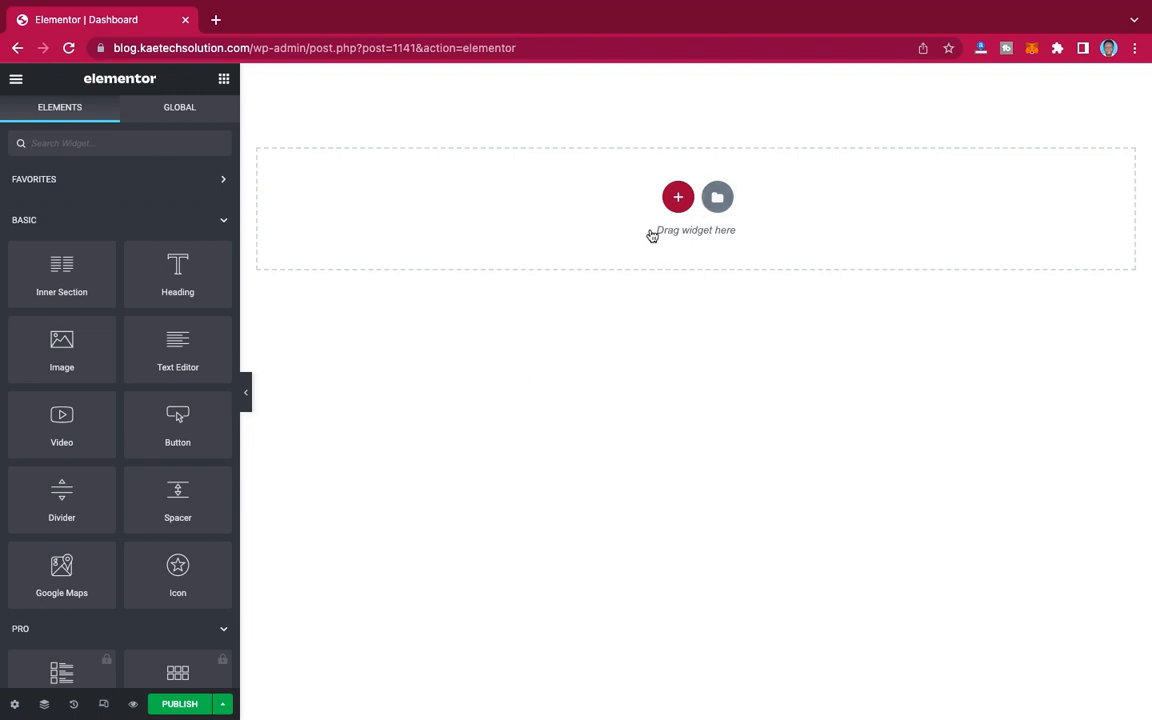
Step: Add a new single-column section to the blank Dashboard template
left_click(678, 199)
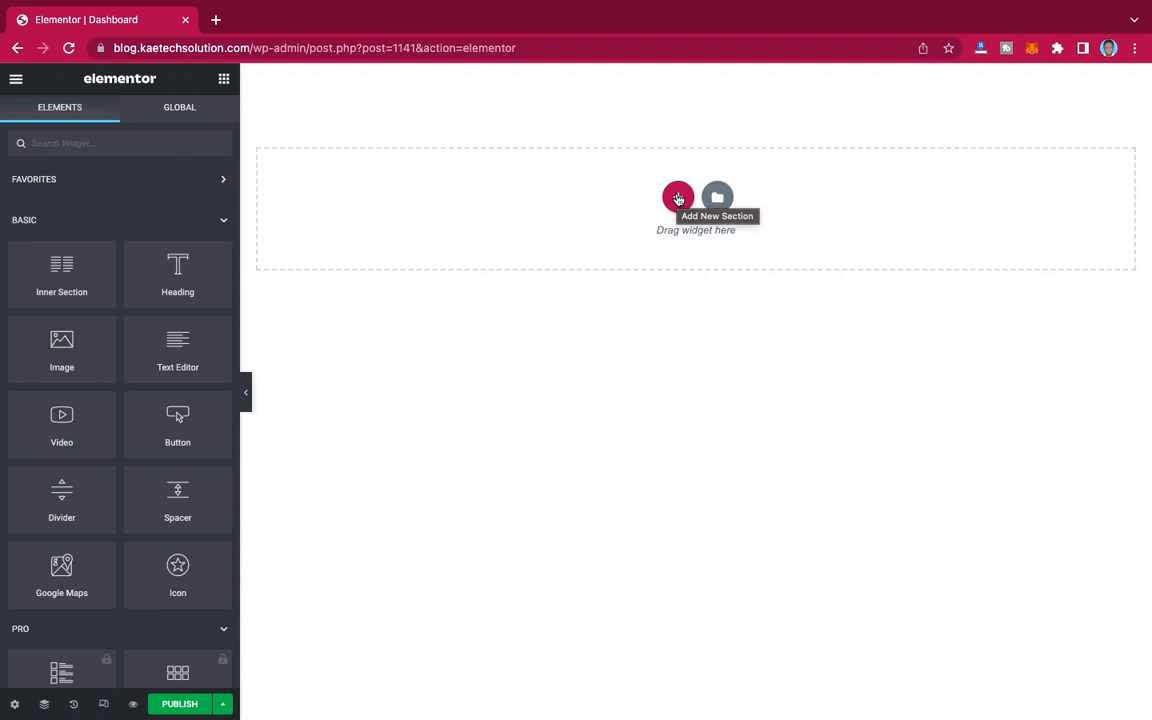
left_click(678, 199)
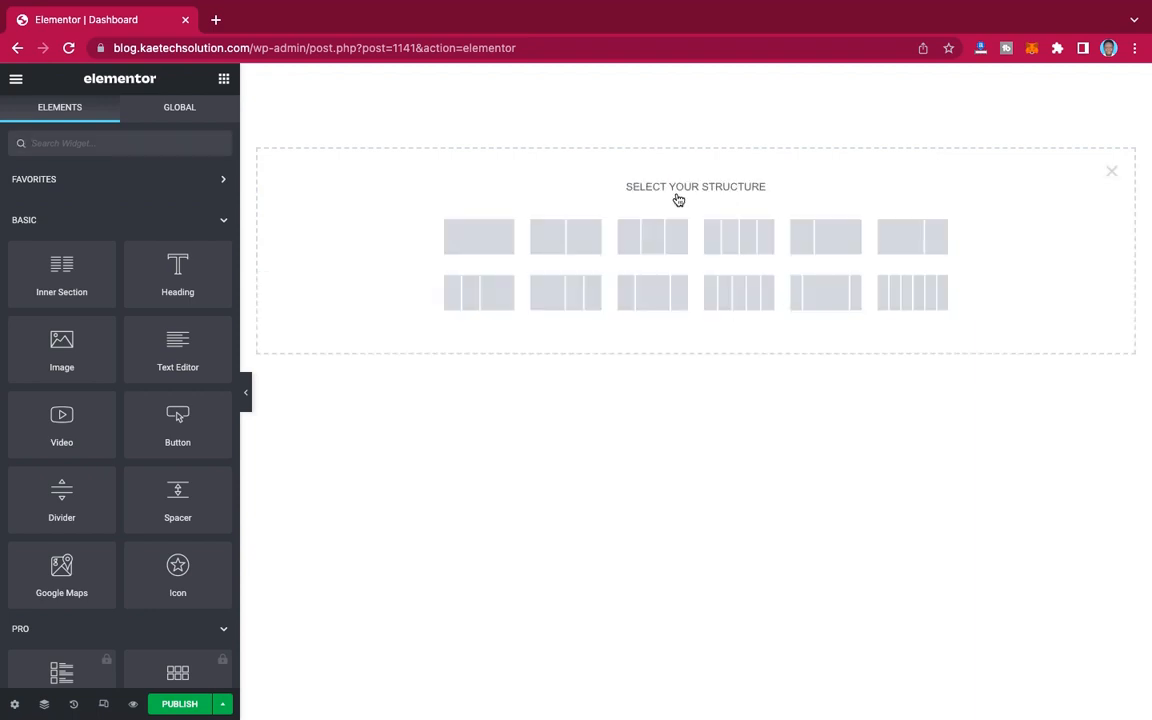
left_click(479, 243)
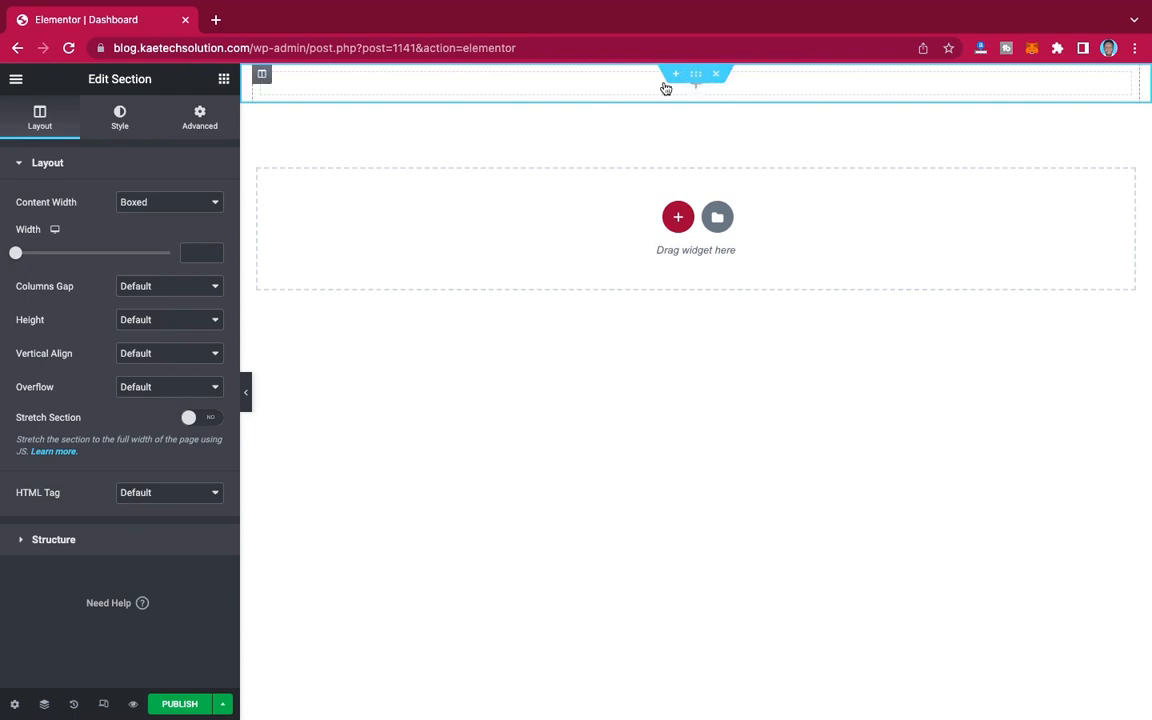
Step: Set the section's content width to Full Width, columns gap to No Gap and height to Min Height
left_click(186, 204)
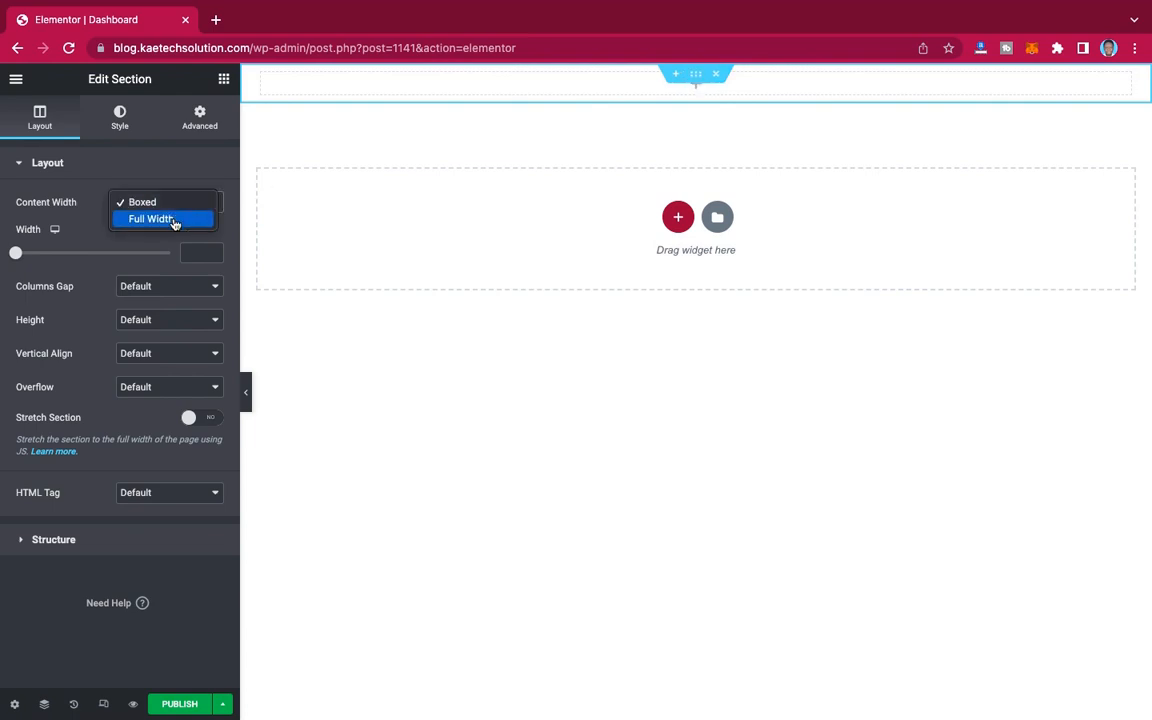
left_click(173, 222)
left_click(165, 238)
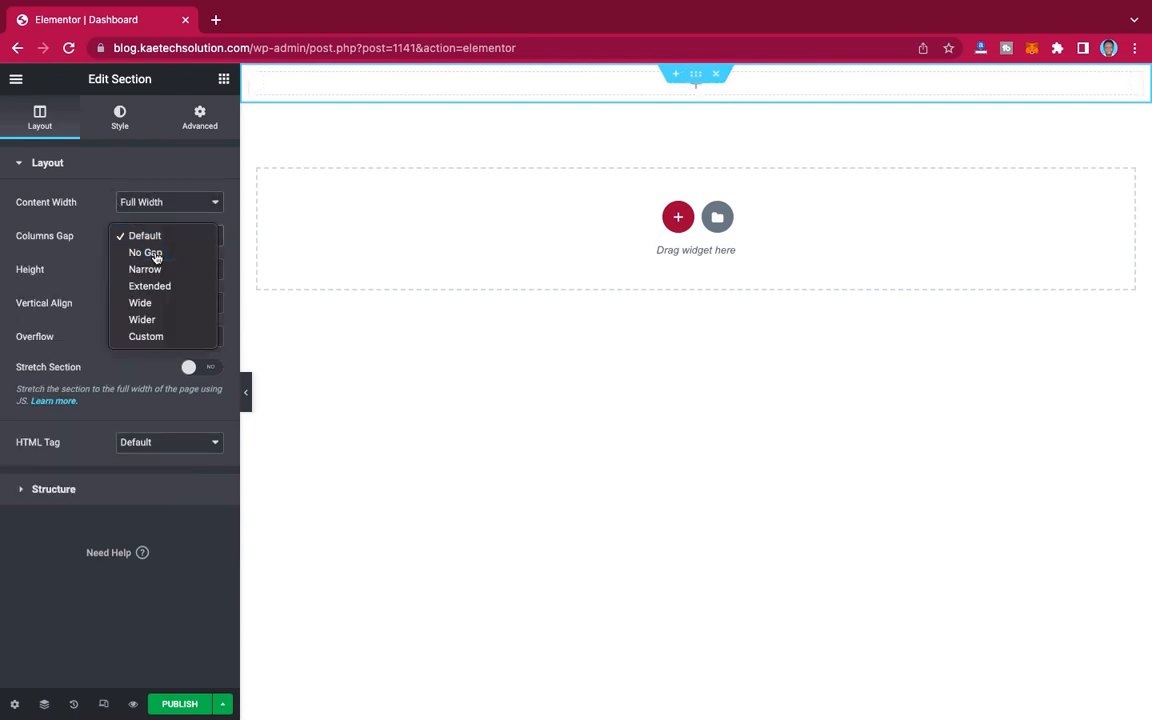
left_click(146, 253)
left_click(165, 270)
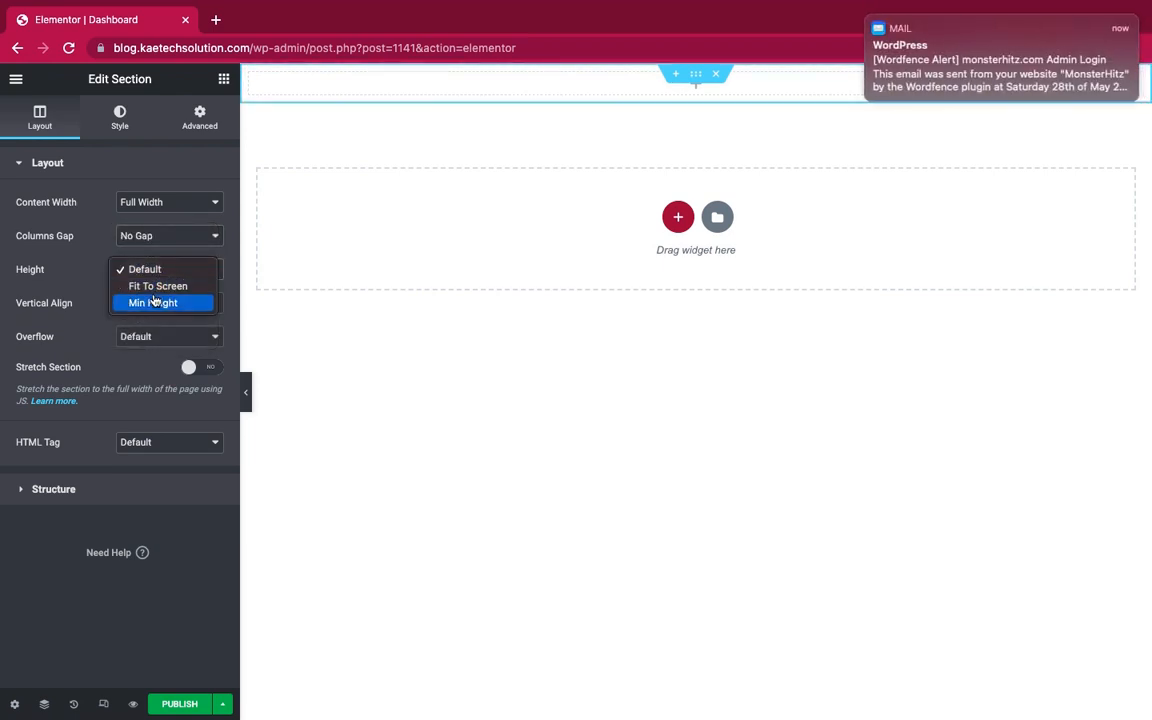
left_click(154, 302)
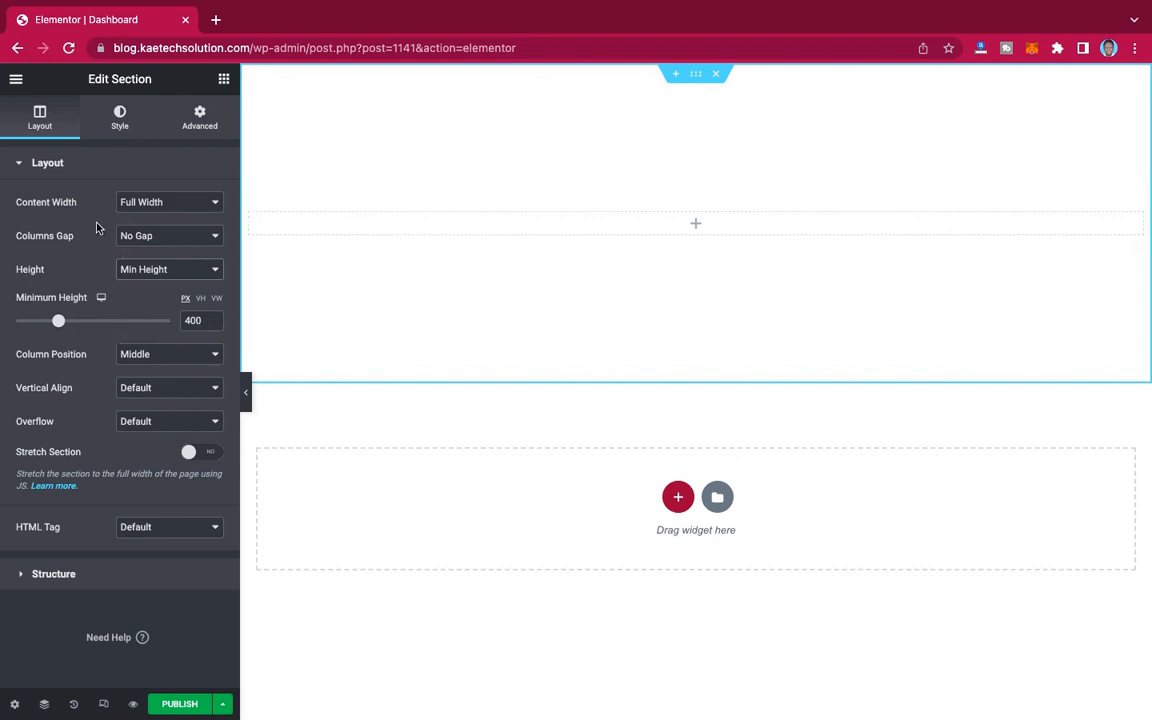
Step: Give the section a classic background using the image cropped-Headphone-front.jpg from the media library
left_click(124, 124)
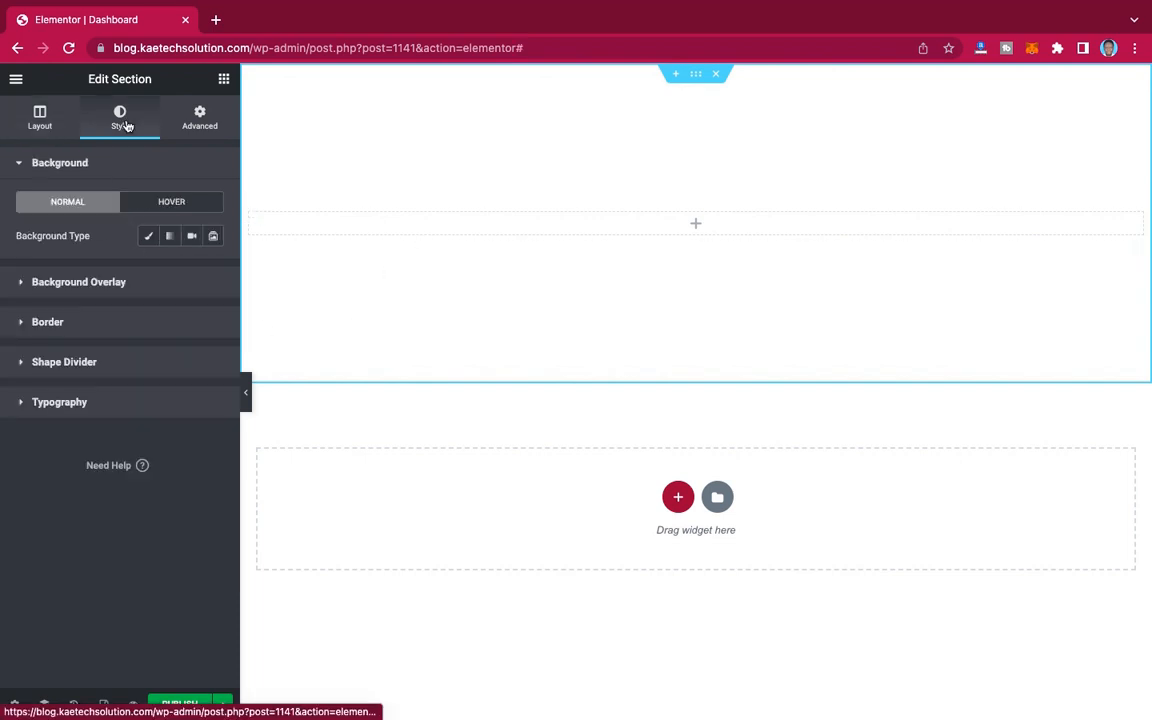
left_click(150, 237)
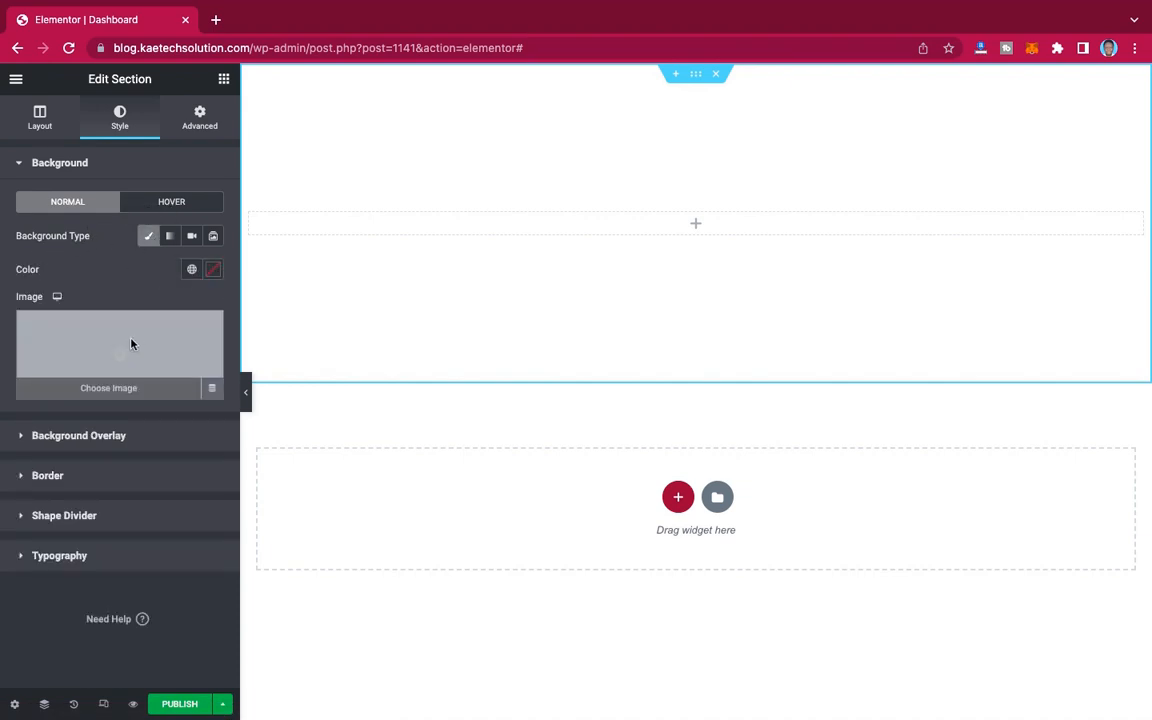
left_click(132, 342)
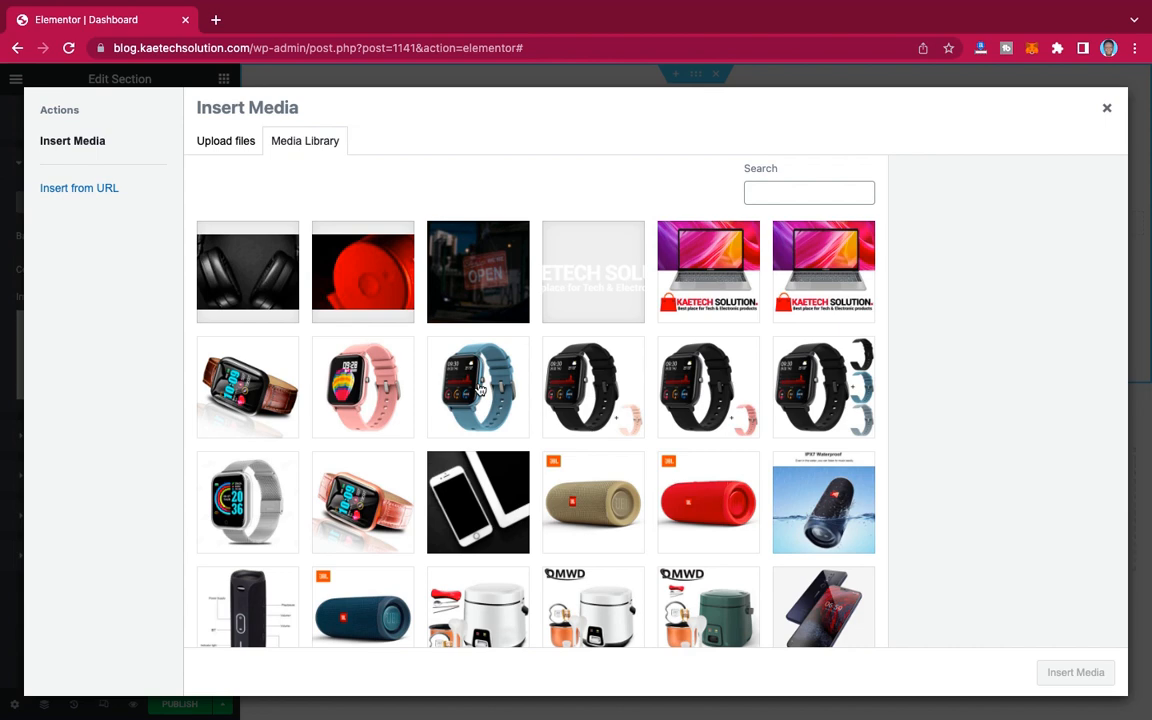
left_click(241, 266)
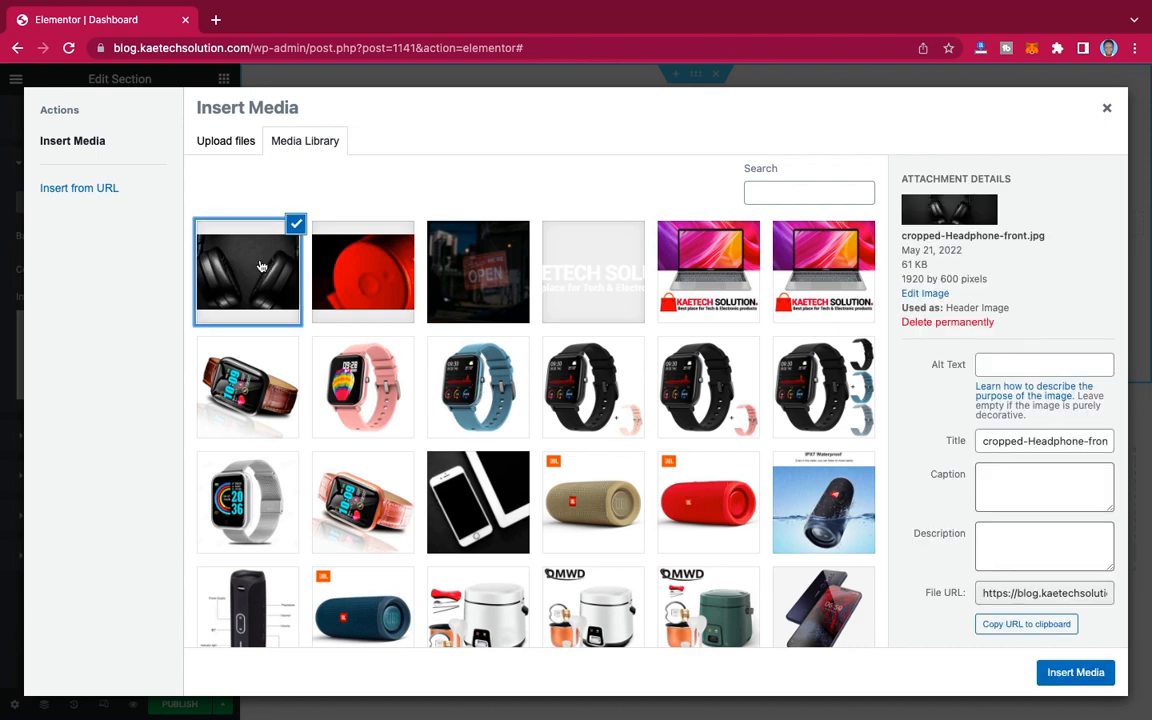
scroll(588, 436, "down", 10)
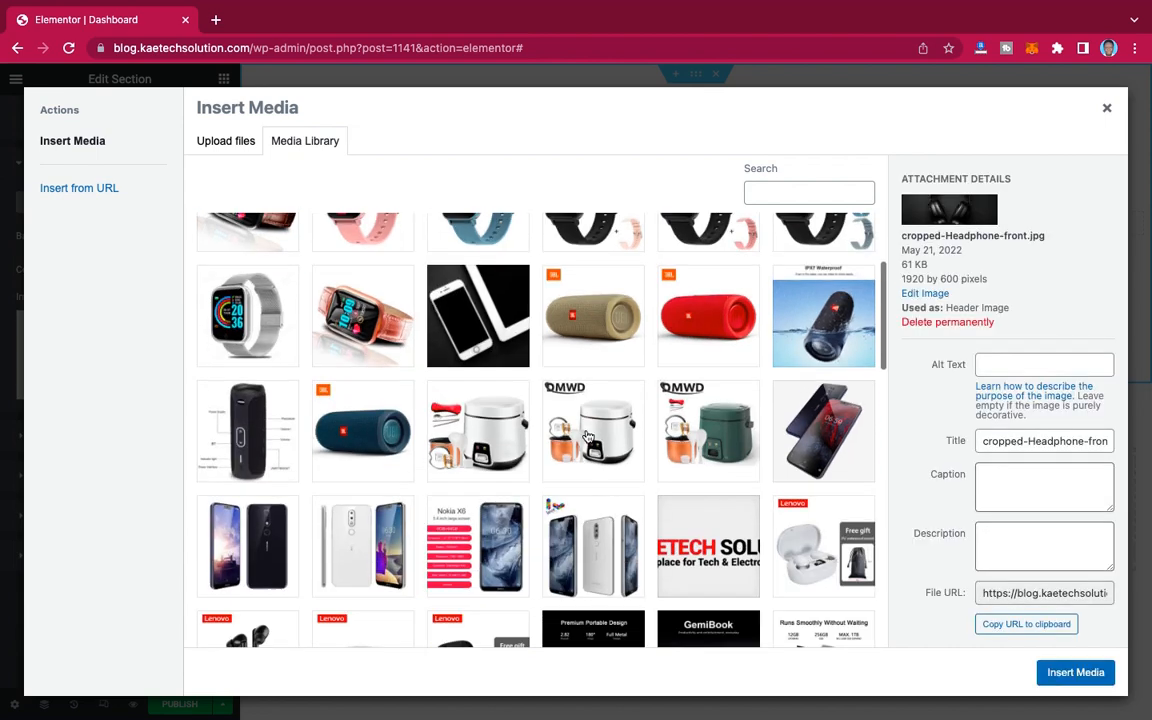
scroll(588, 436, "up", 5)
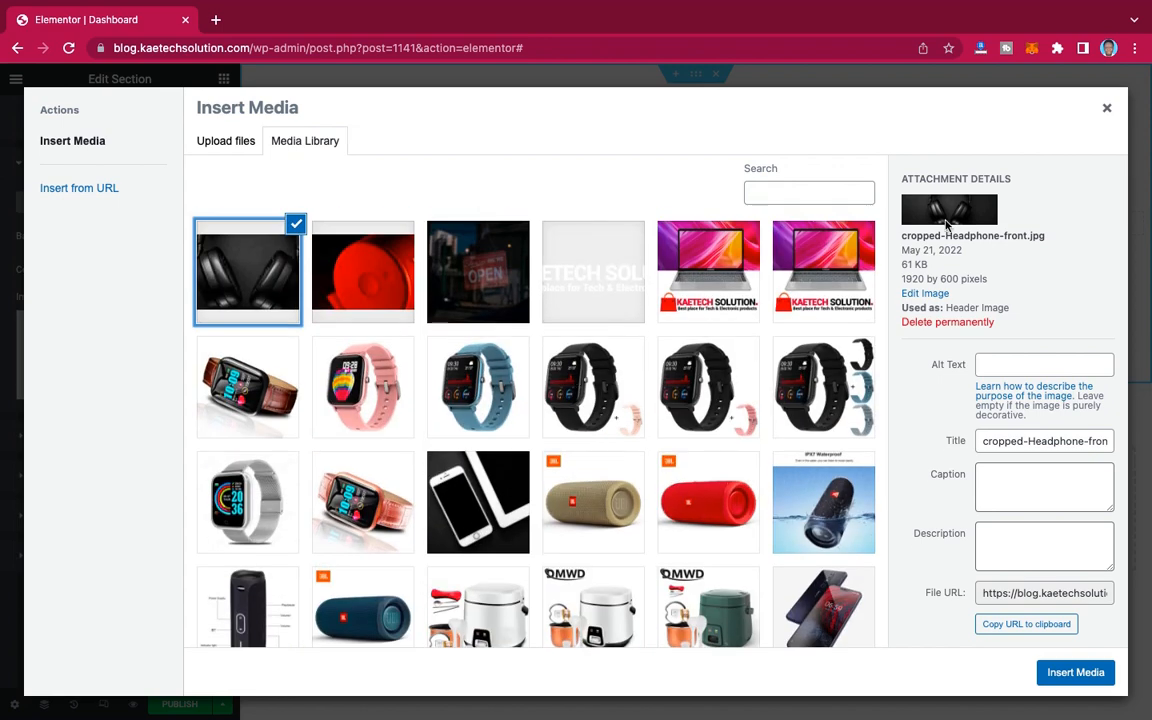
left_click(1075, 671)
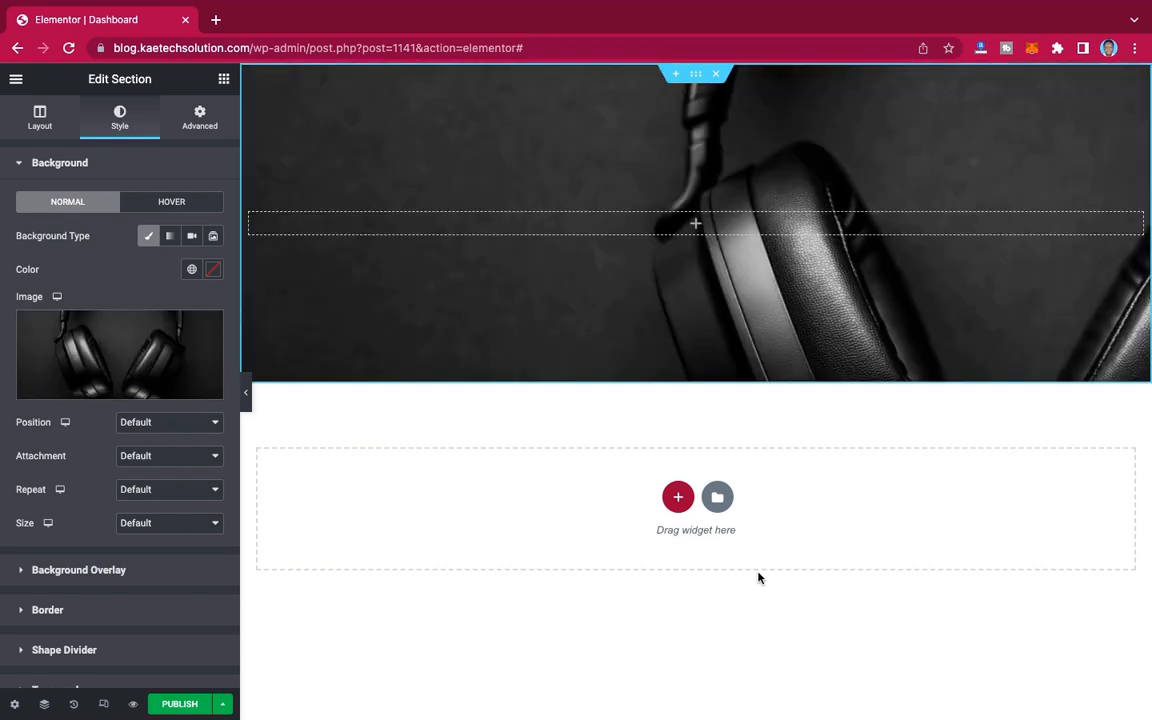
Step: Set the section's background image position to Center Center, repeat to No-repeat and size to Cover, and preview the full-width result
left_click(180, 424)
left_click(165, 439)
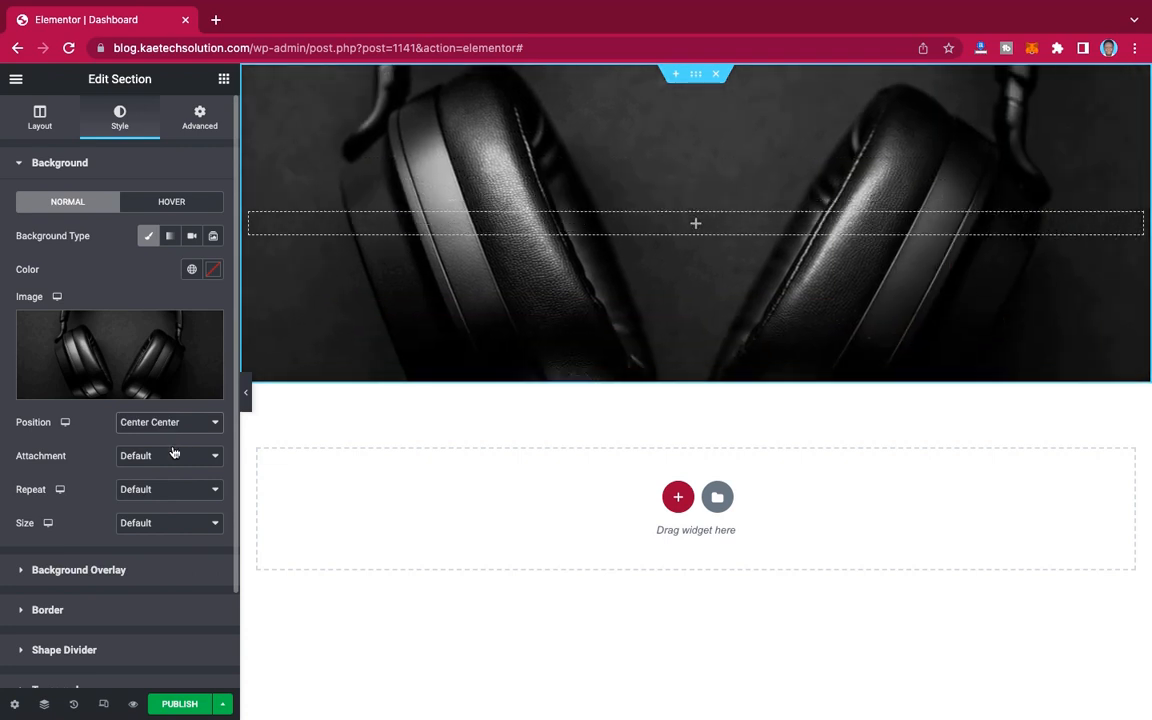
left_click(170, 457)
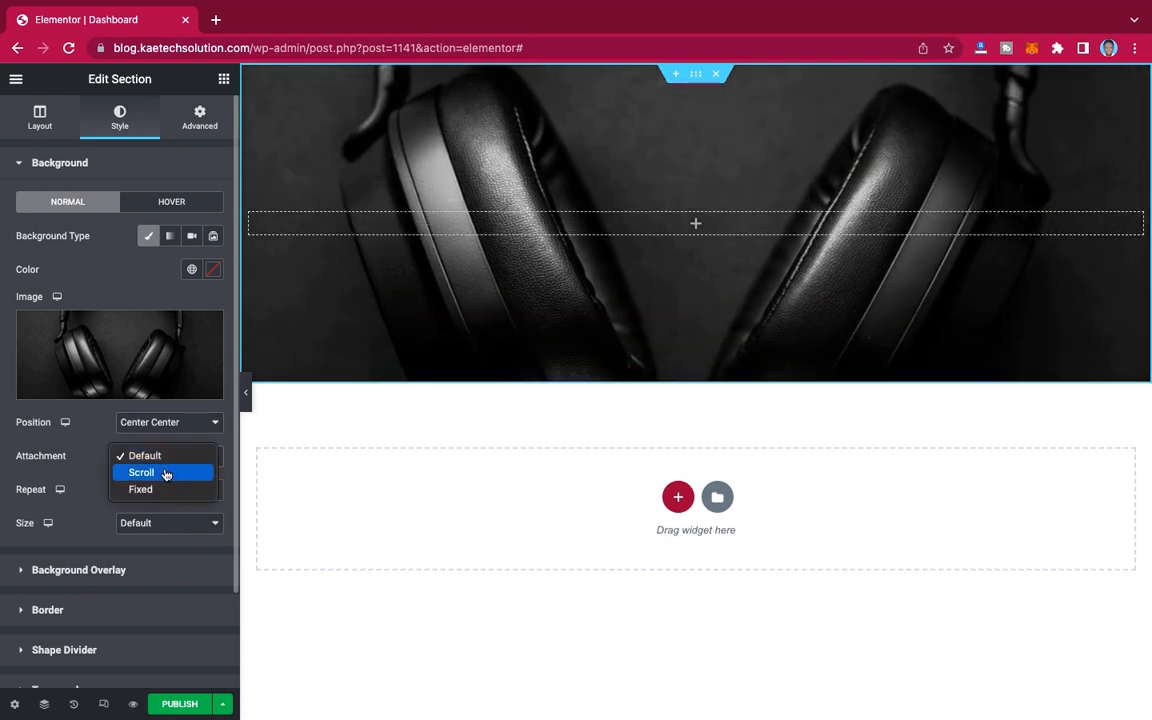
left_click(166, 456)
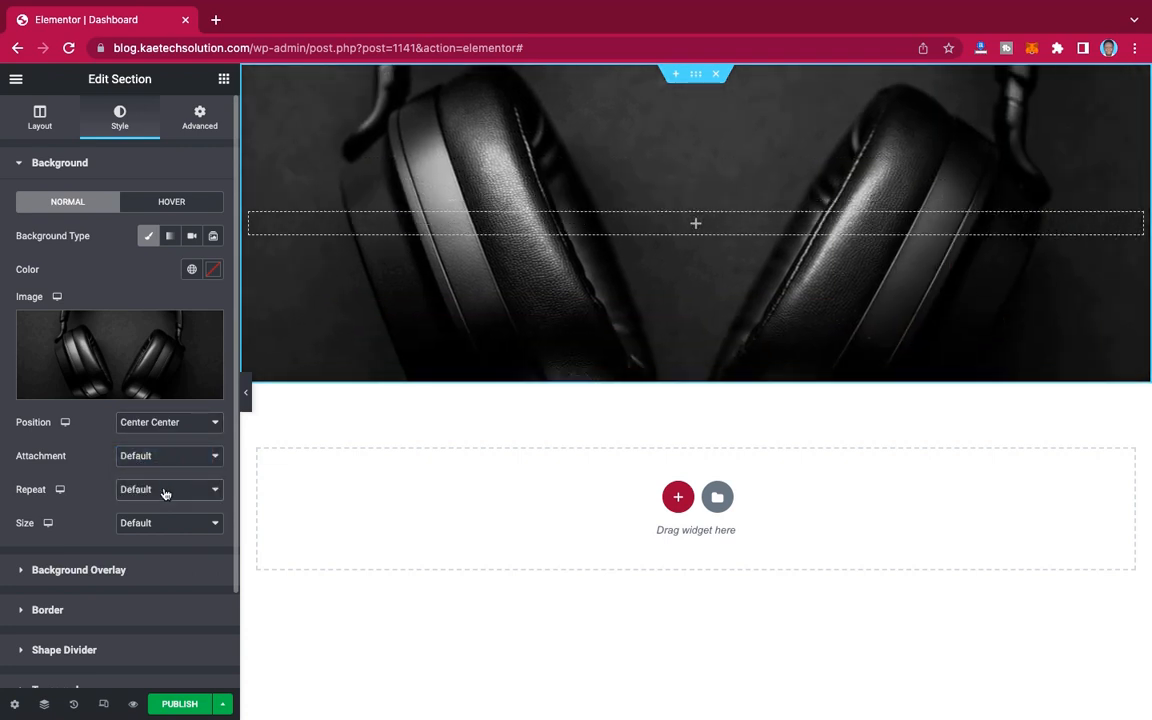
left_click(165, 490)
left_click(151, 506)
left_click(150, 525)
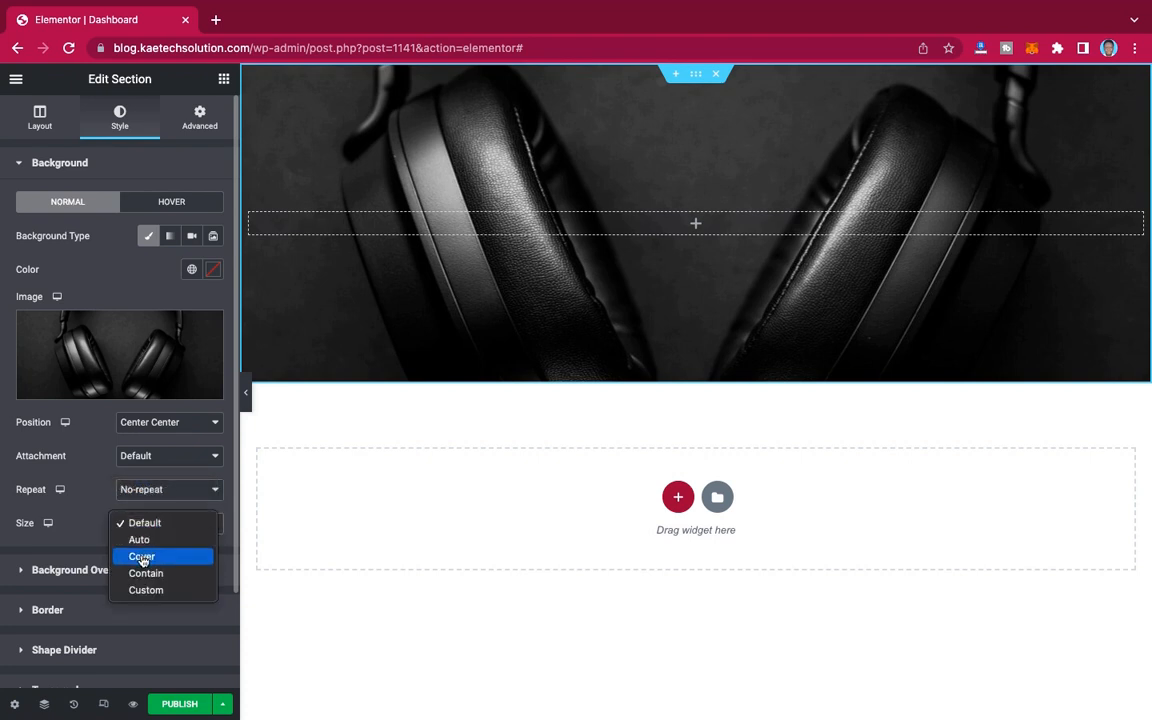
left_click(142, 557)
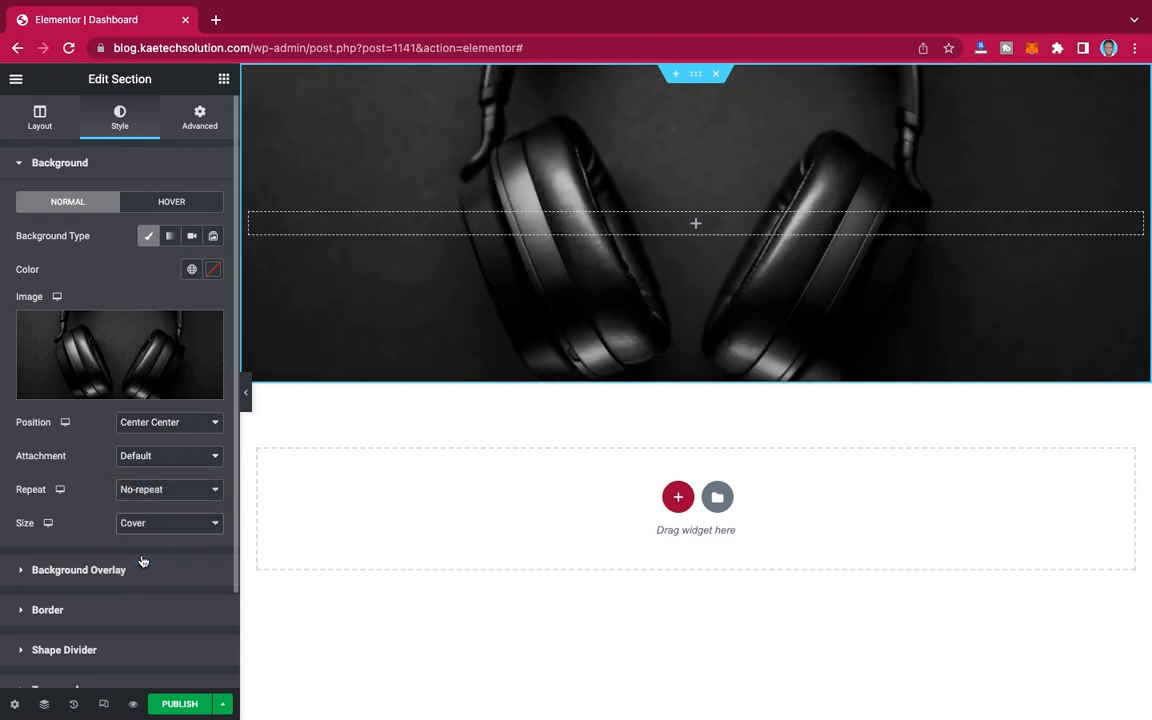
left_click(248, 396)
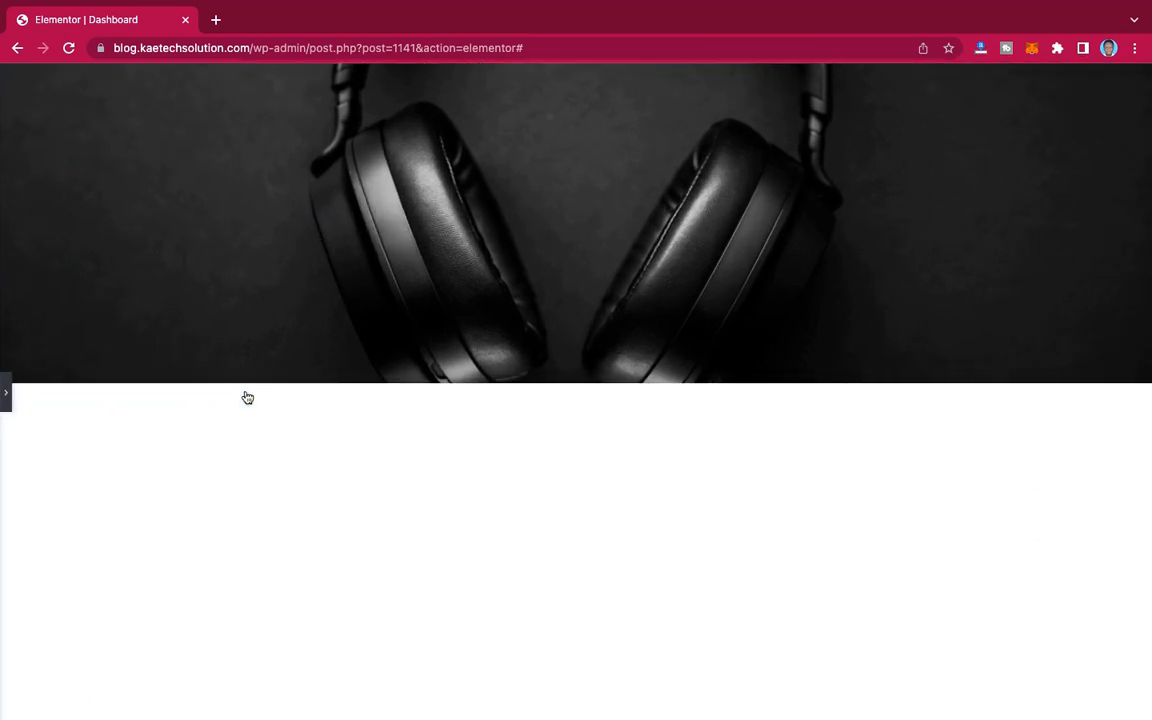
left_click(4, 397)
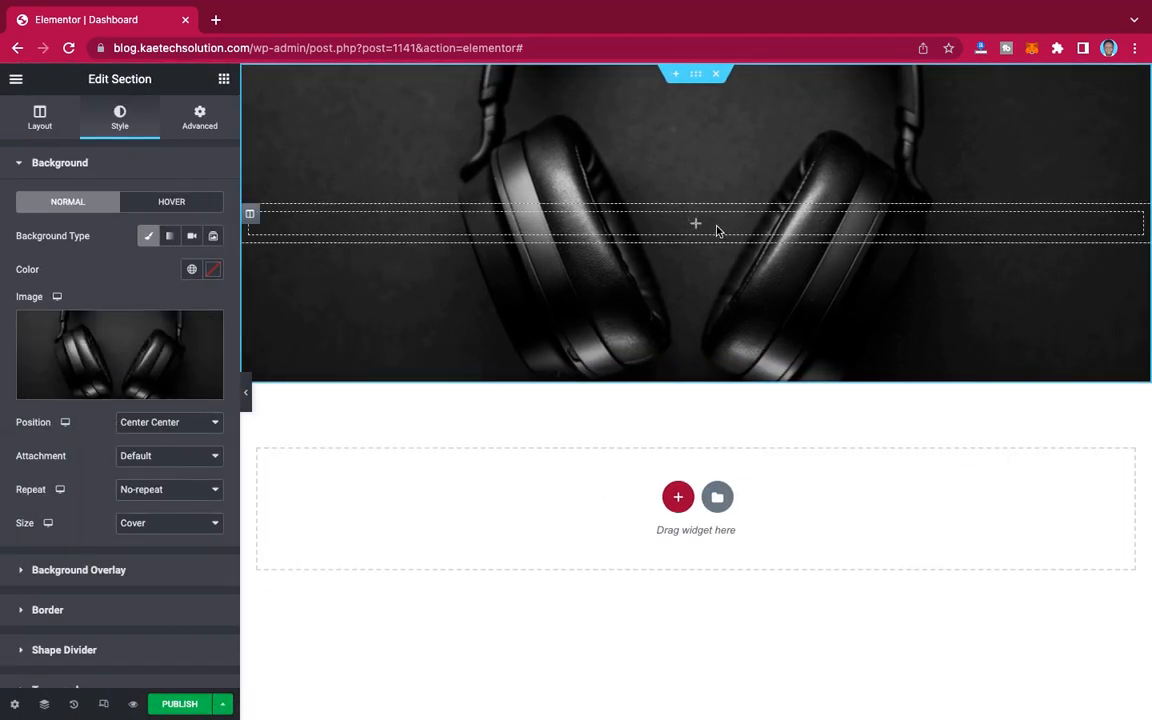
Step: Add a classic background overlay to the section with the color #0C0202
scroll(91, 225, "down", 2)
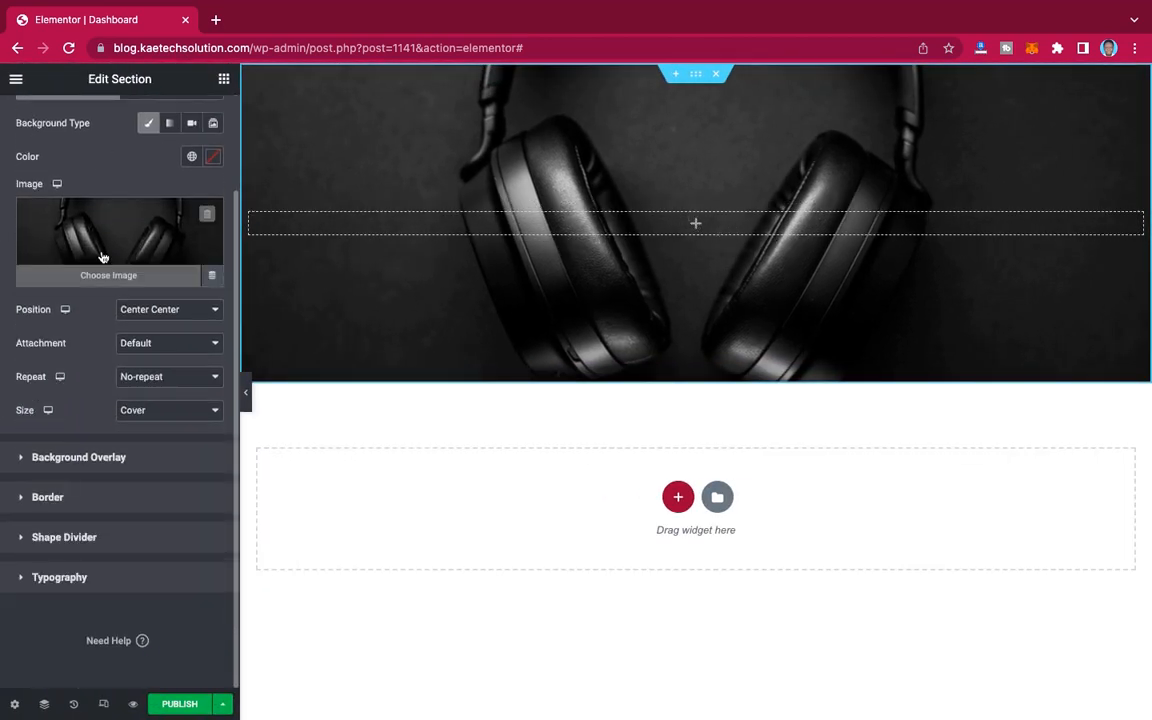
left_click(91, 458)
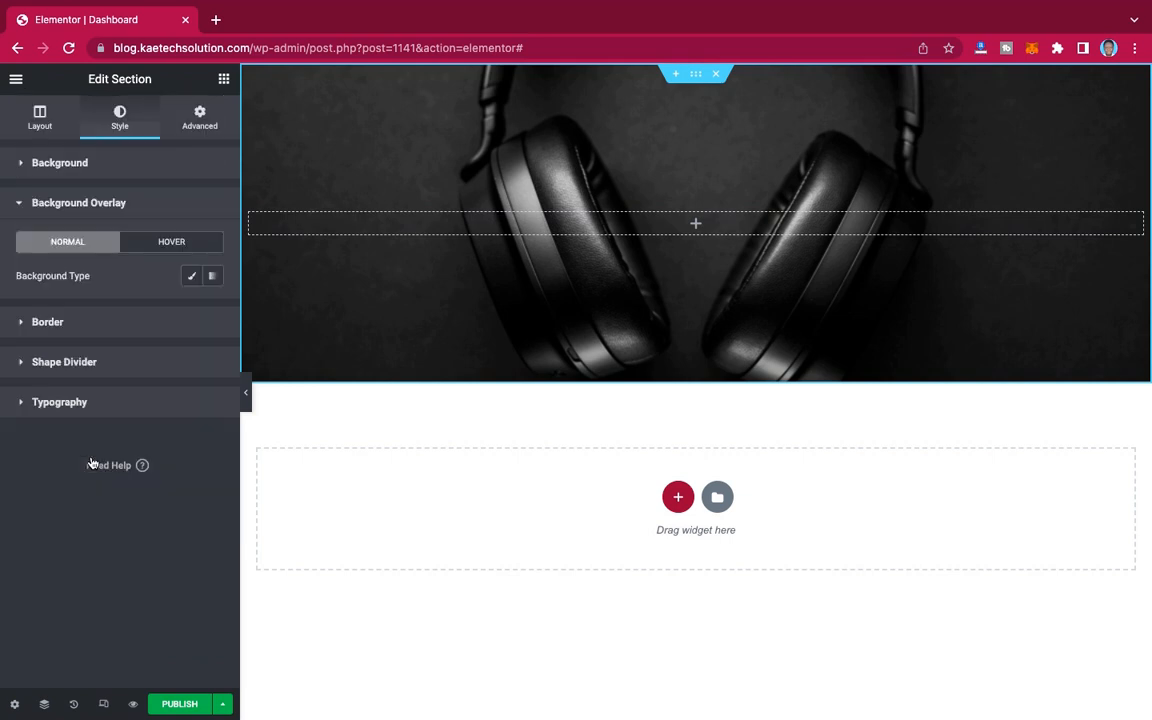
left_click(192, 277)
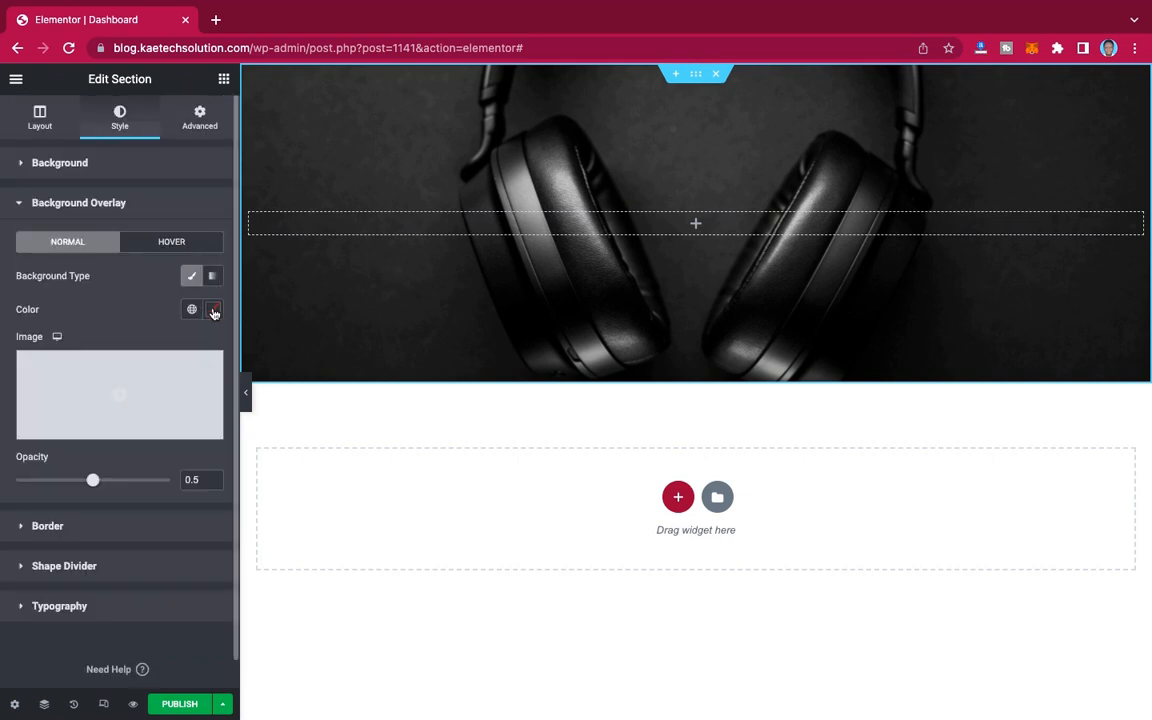
left_click(213, 311)
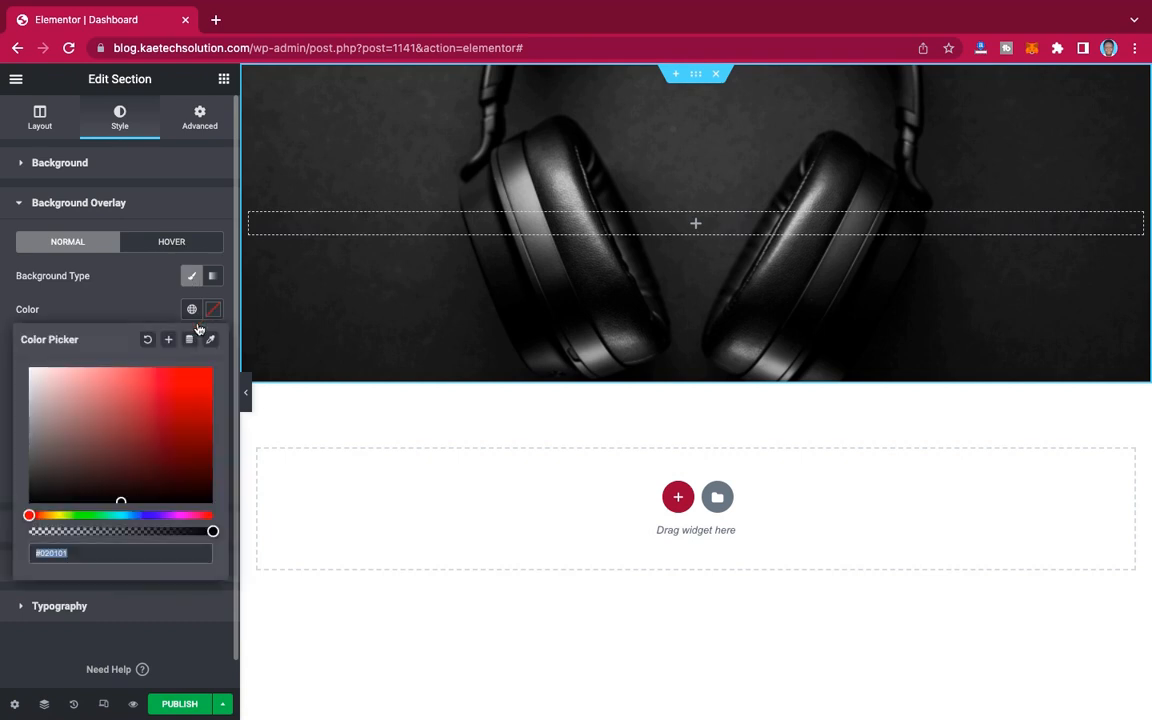
left_click(175, 497)
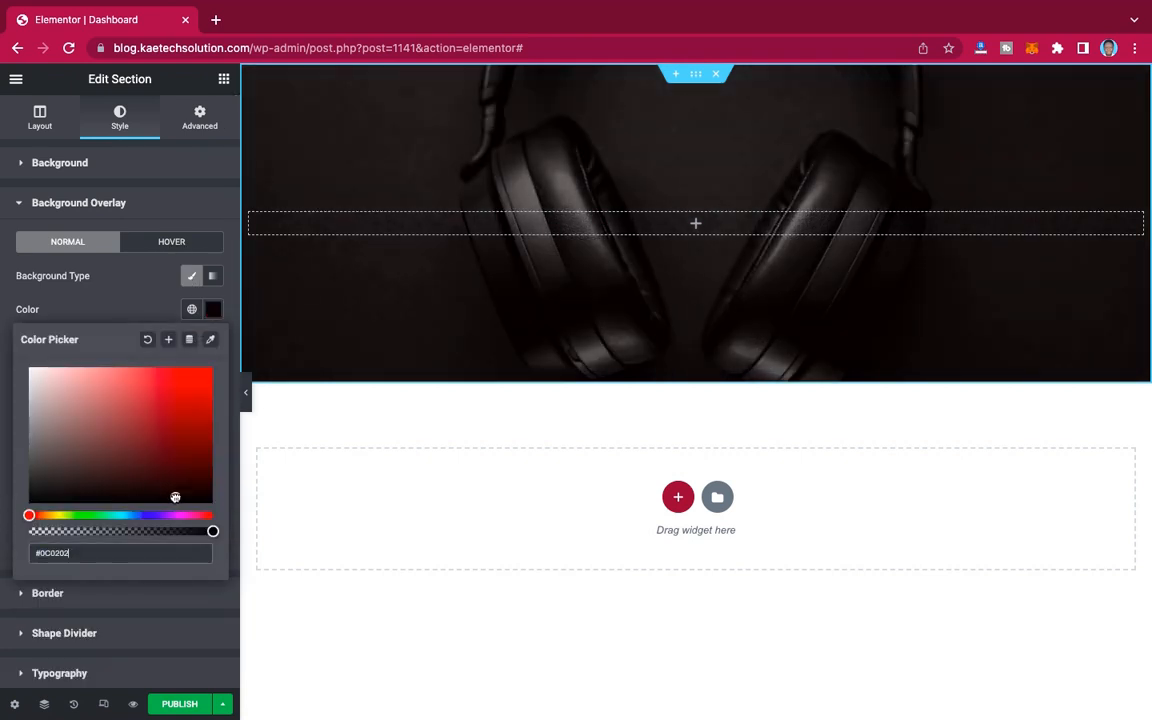
left_click(110, 280)
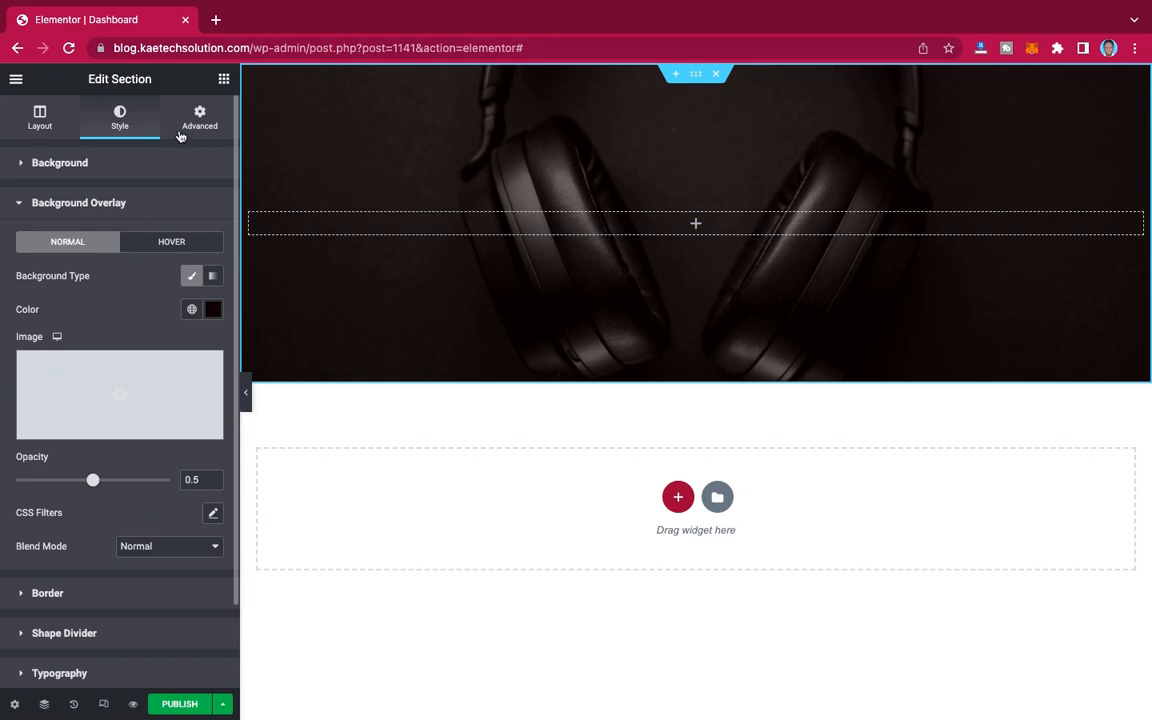
Step: Add a center-aligned Heading widget to the section's column with the title "Welcome to Your Dashboad"
left_click(224, 80)
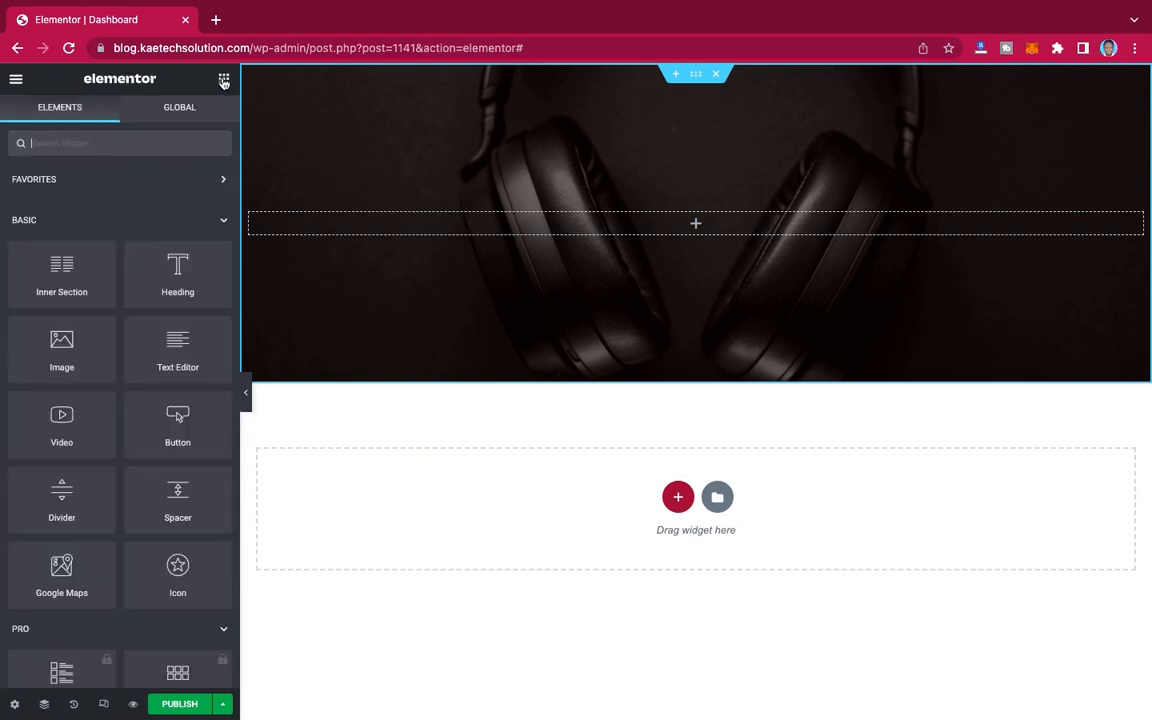
left_click_drag(177, 270, 699, 221)
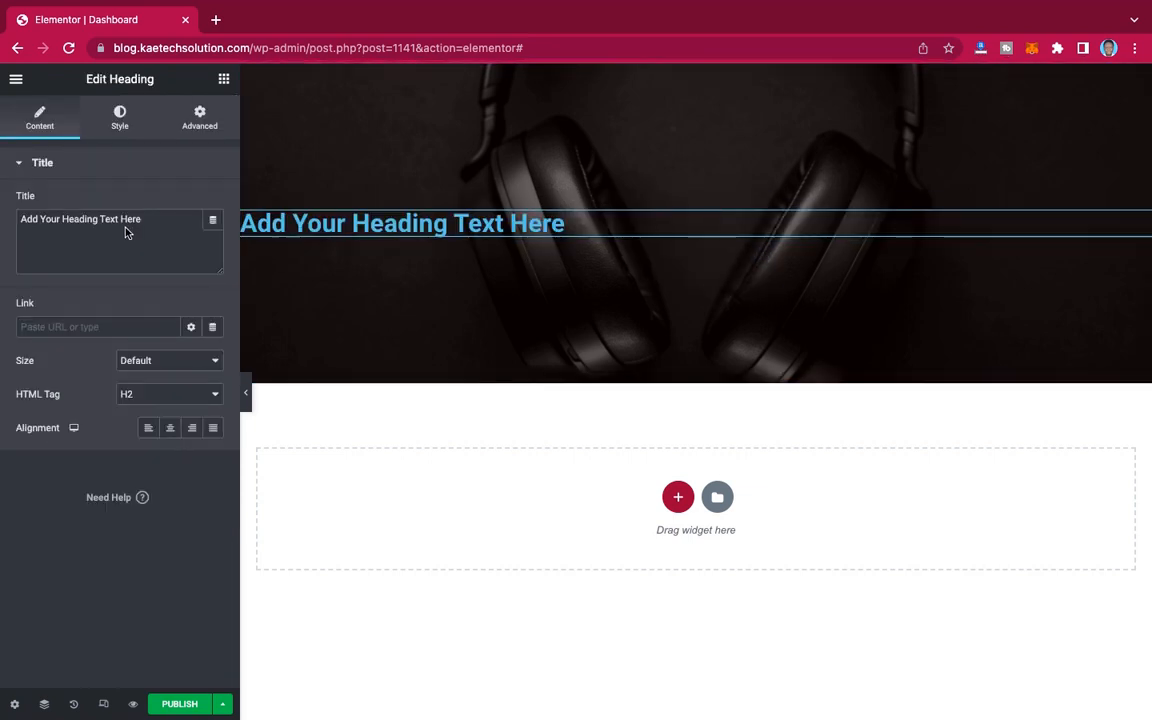
left_click(147, 221)
left_click_drag(147, 221, 3, 215)
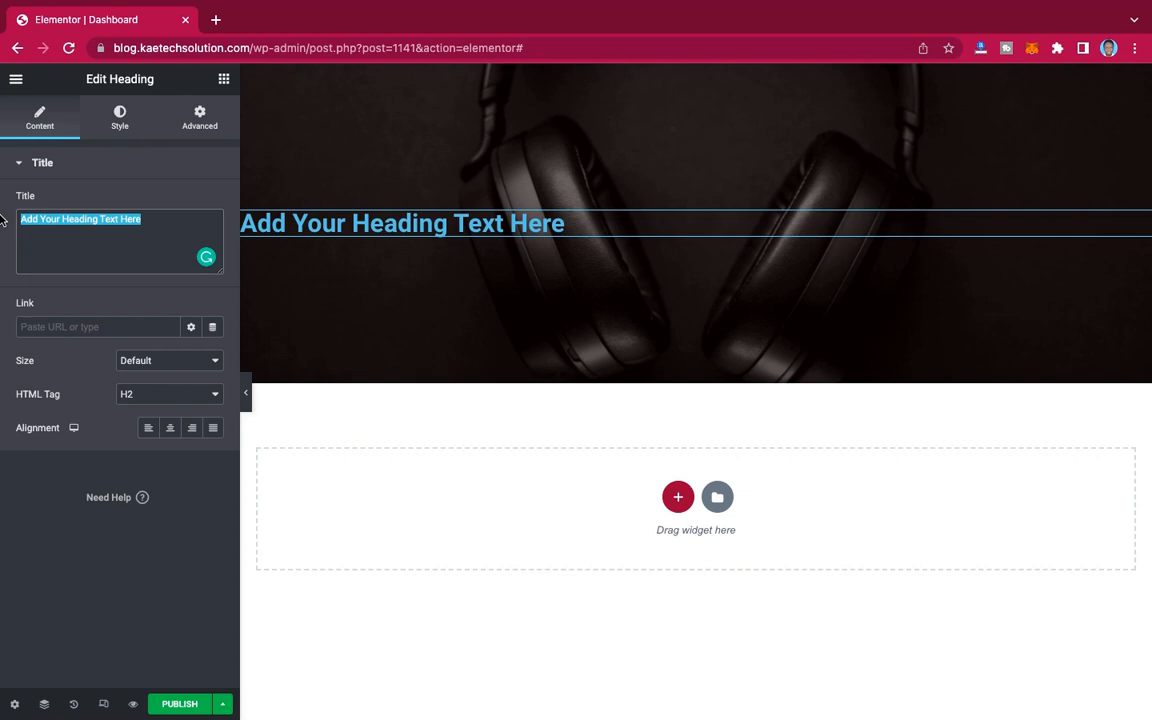
type("Welcome ")
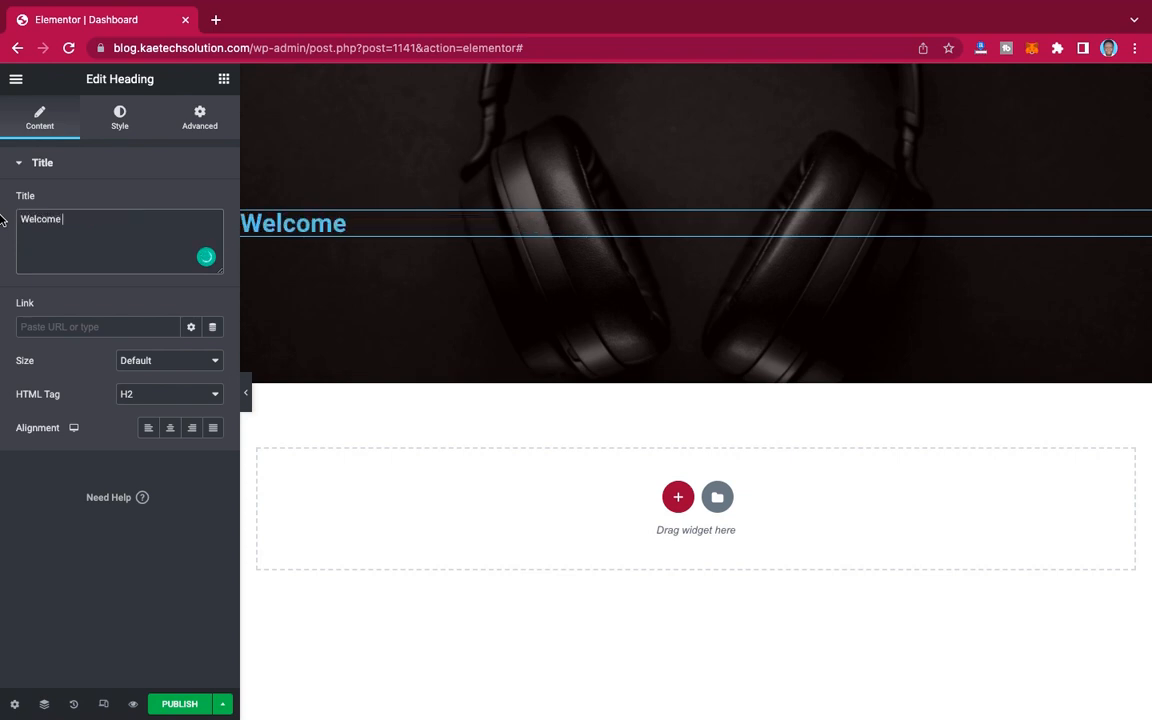
type("to Your")
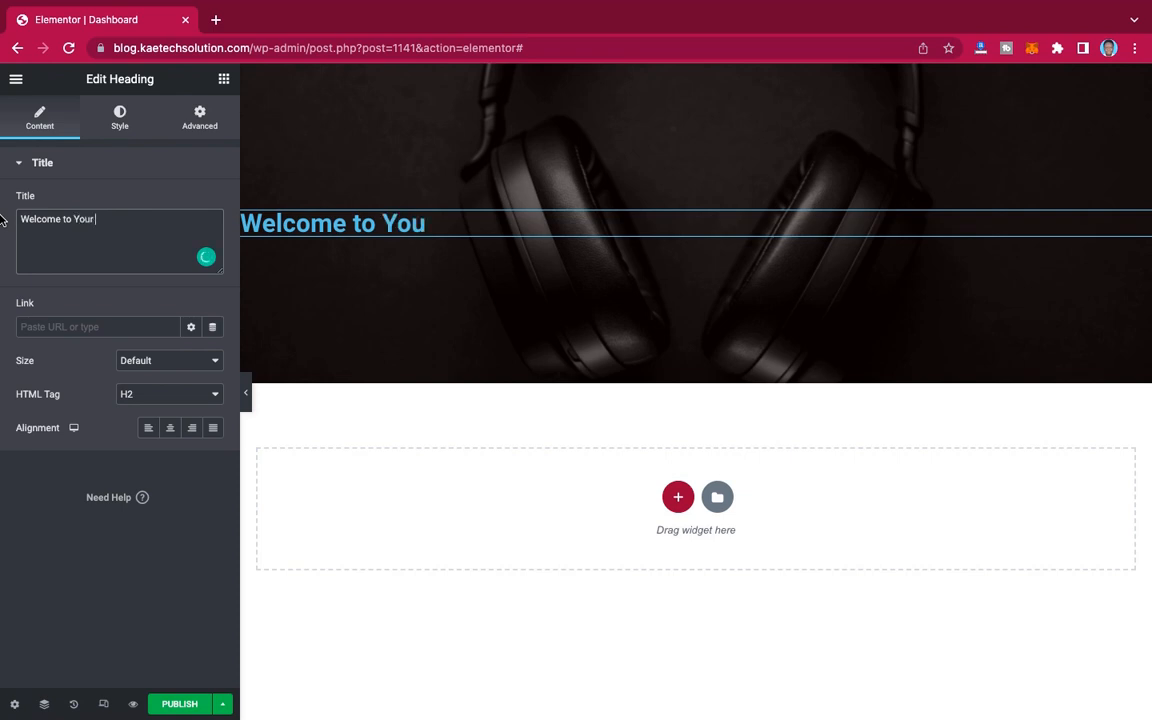
type(" Dash")
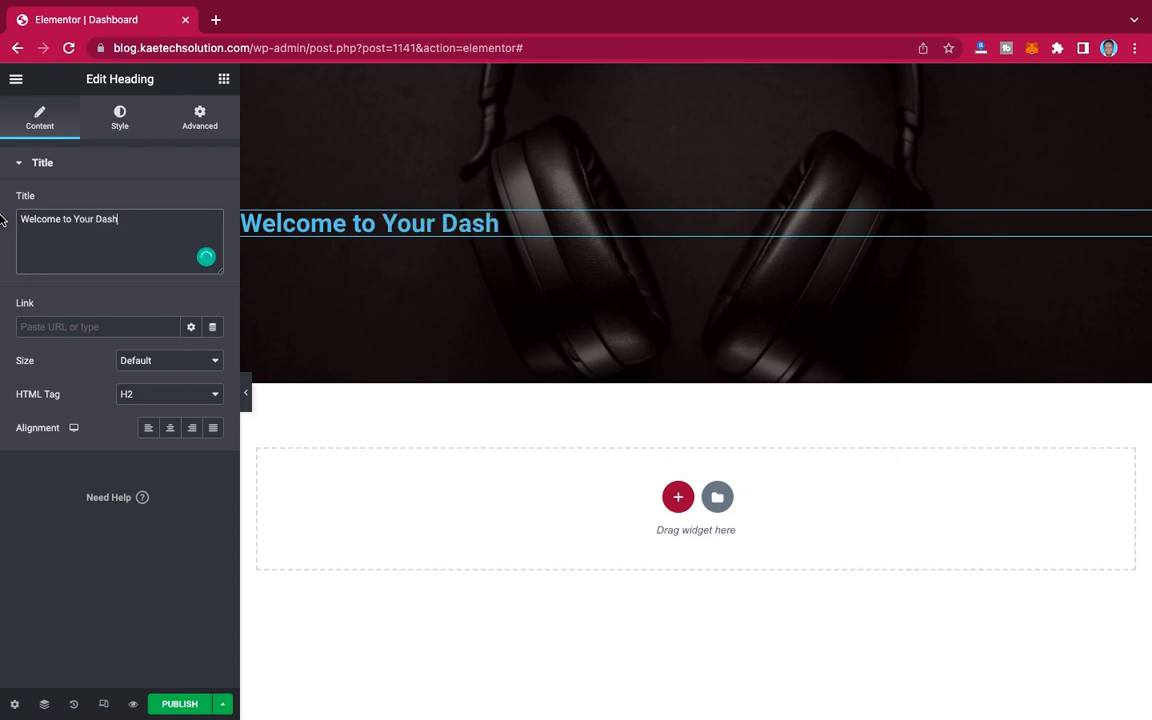
type("boad")
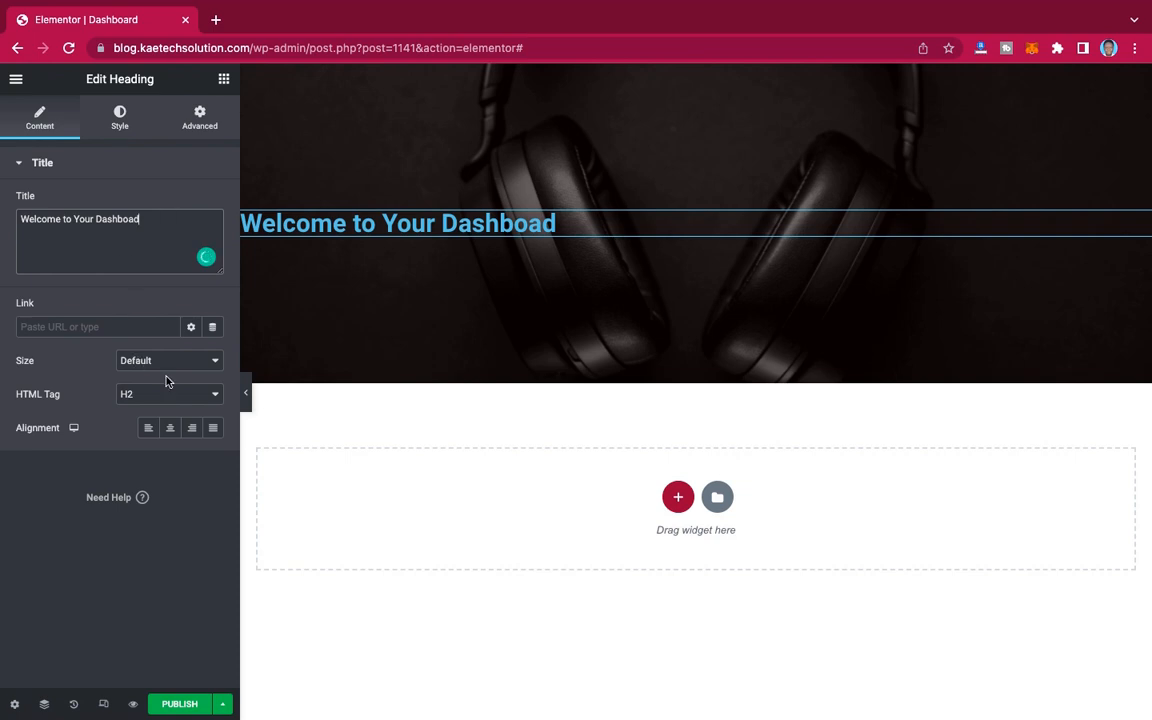
left_click(169, 428)
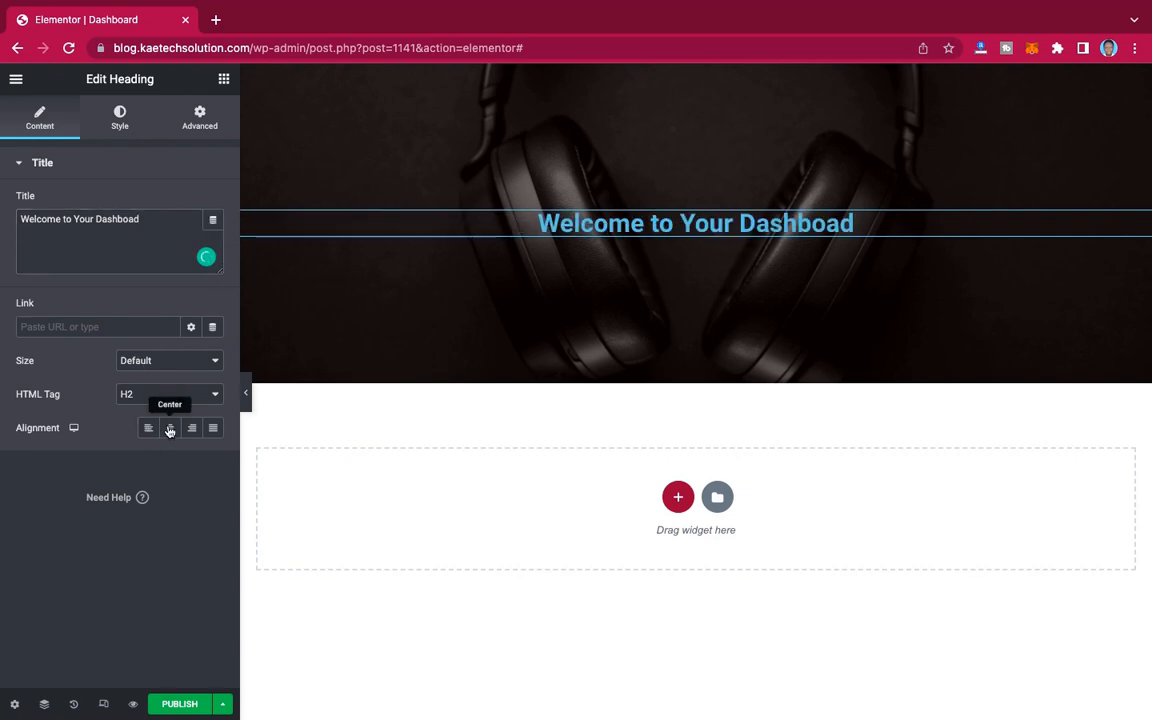
Step: Open the style settings of the welcome heading
left_click(122, 120)
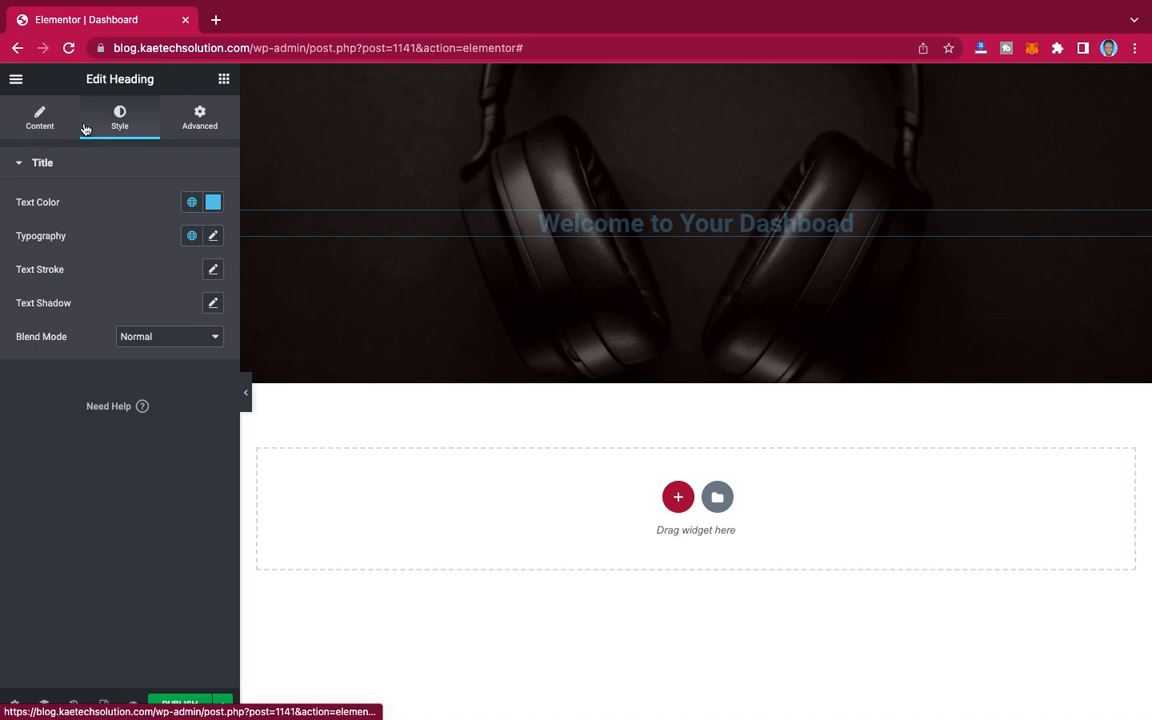
Step: Correct the spelling of the heading's title so it reads "Welcome to Your Dashboard"
left_click(40, 120)
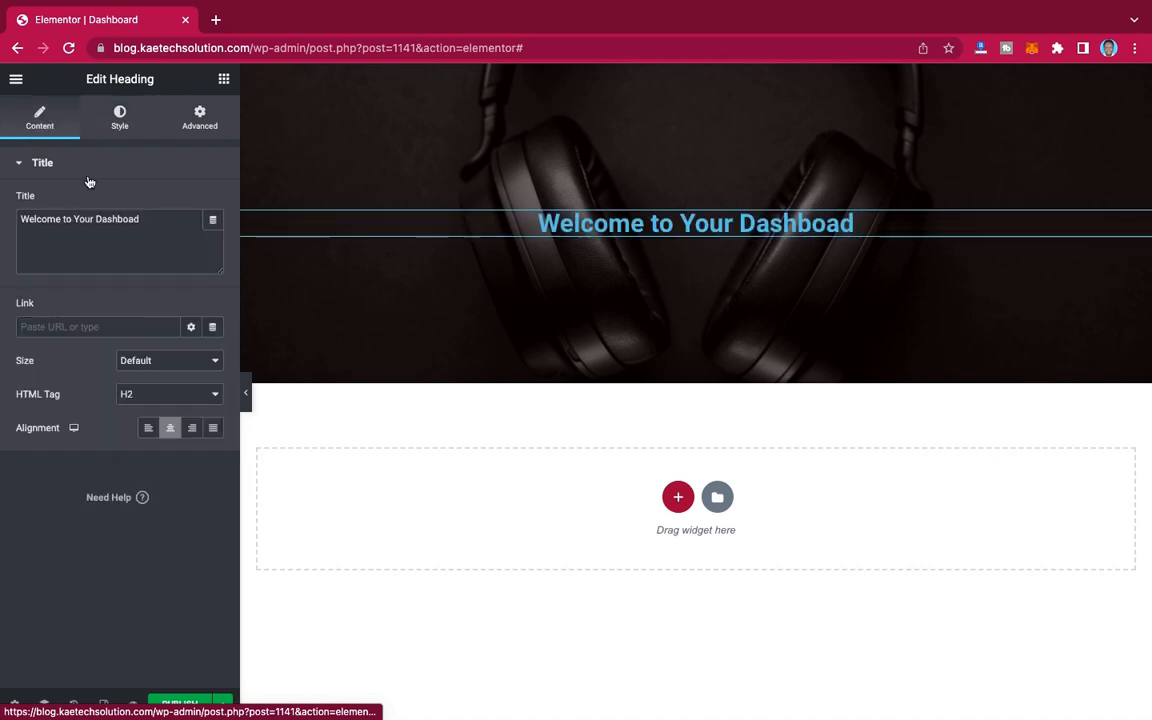
left_click(133, 220)
type("r")
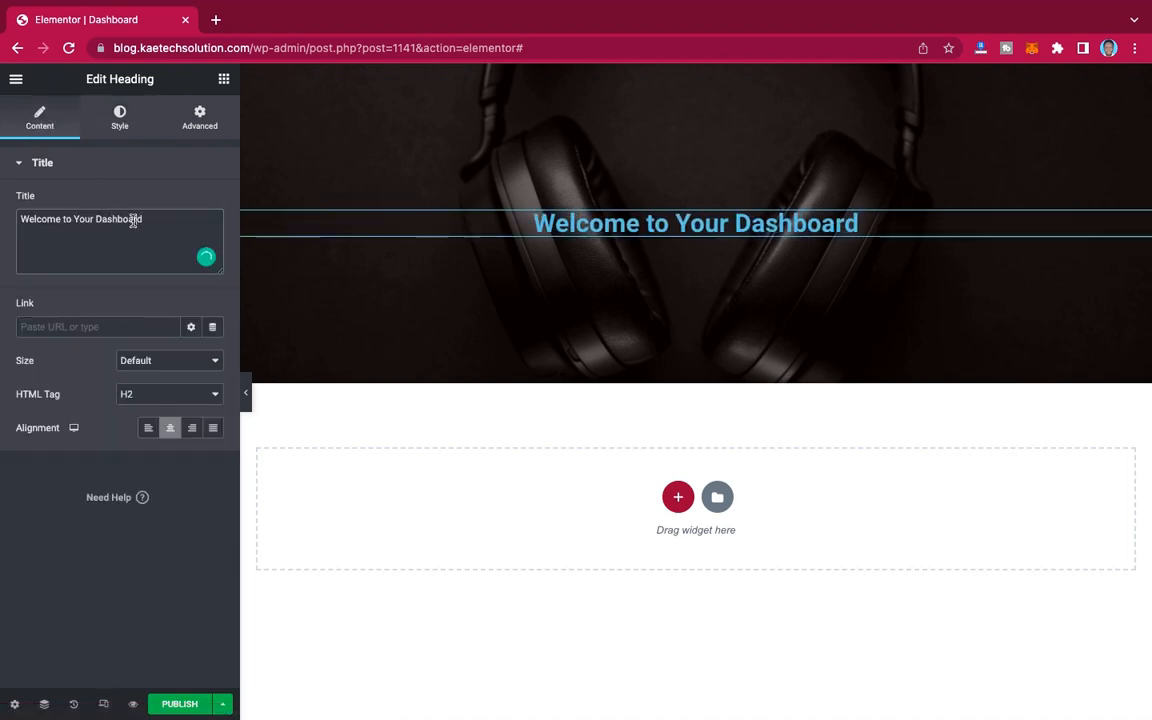
Step: Change the welcome heading's text color to white
left_click(120, 117)
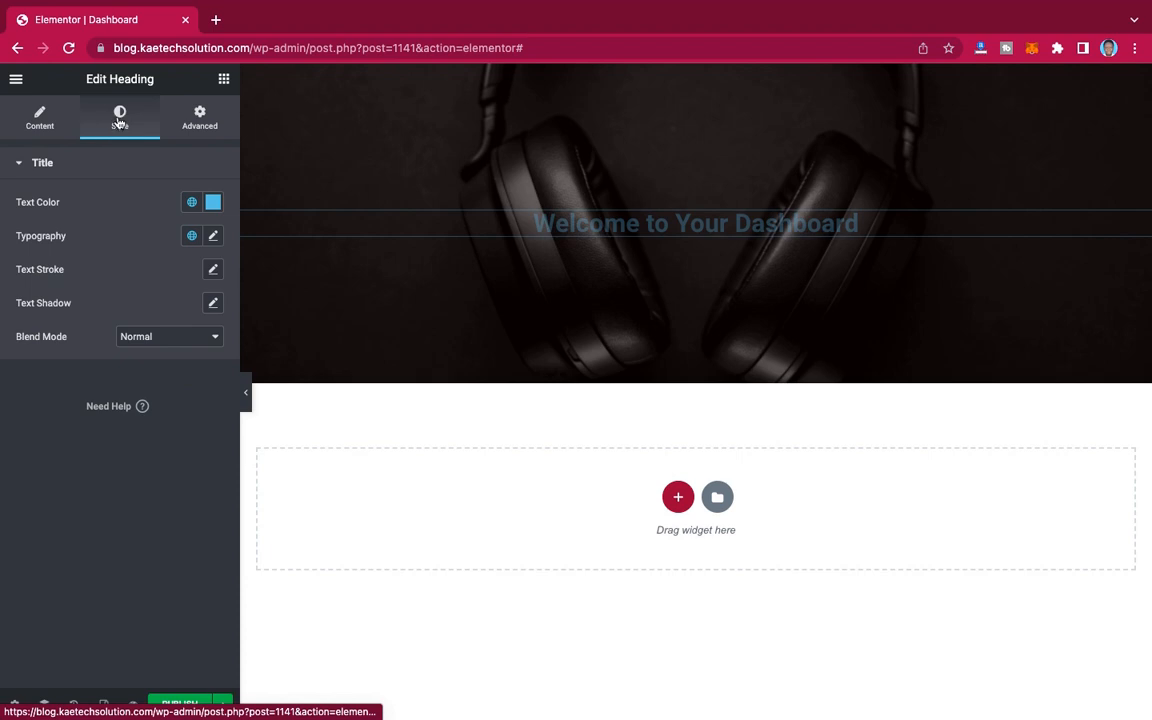
left_click(213, 202)
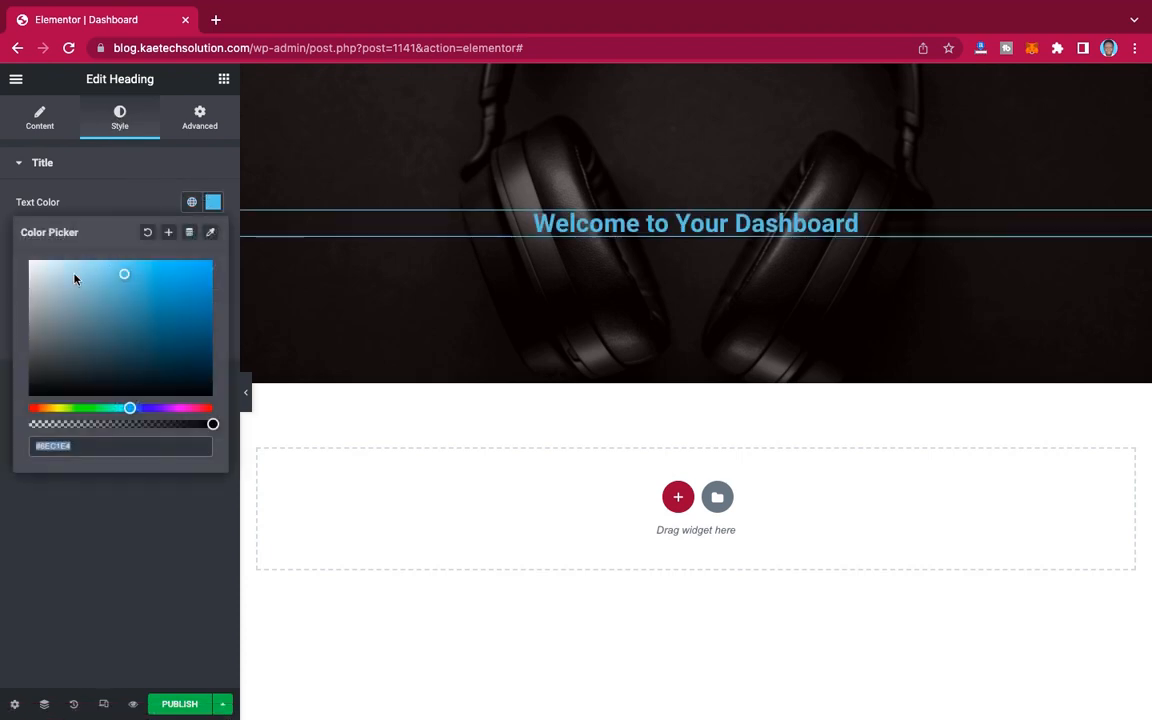
mouse_move(74, 279)
left_mouse_down()
mouse_move(35, 265)
mouse_move(15, 229)
left_mouse_up()
left_click(108, 170)
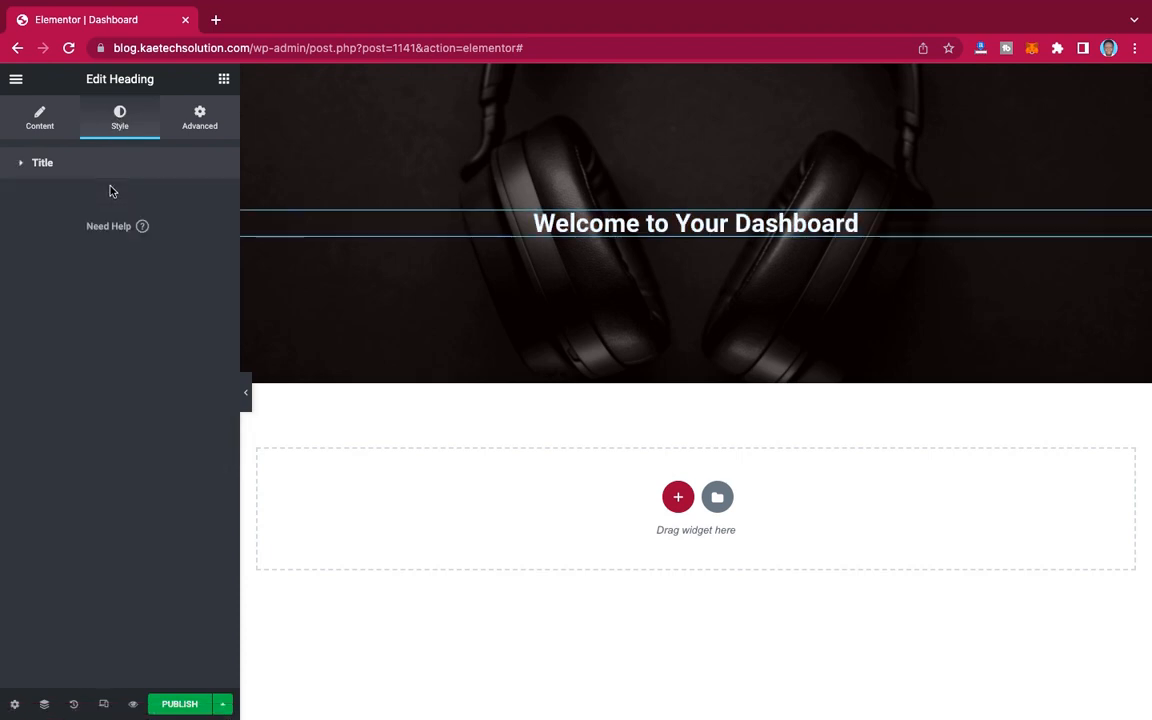
left_click(124, 164)
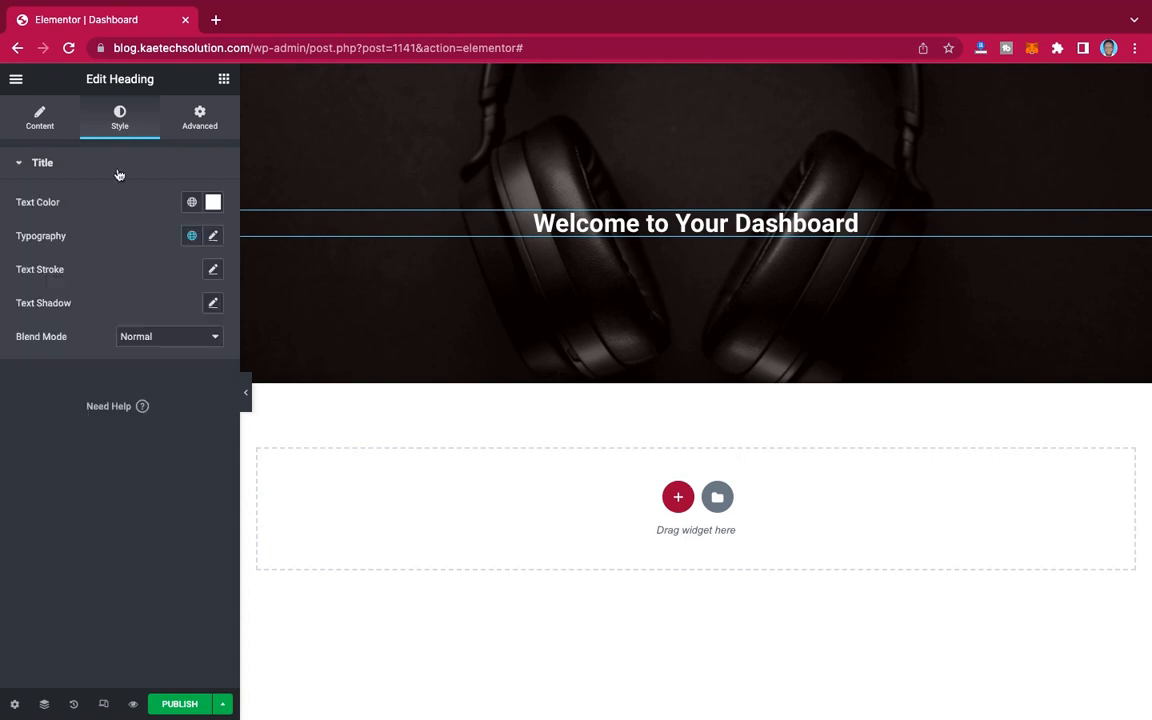
Step: Set the welcome heading's typography to the Oswald font family with weight 800
left_click(214, 236)
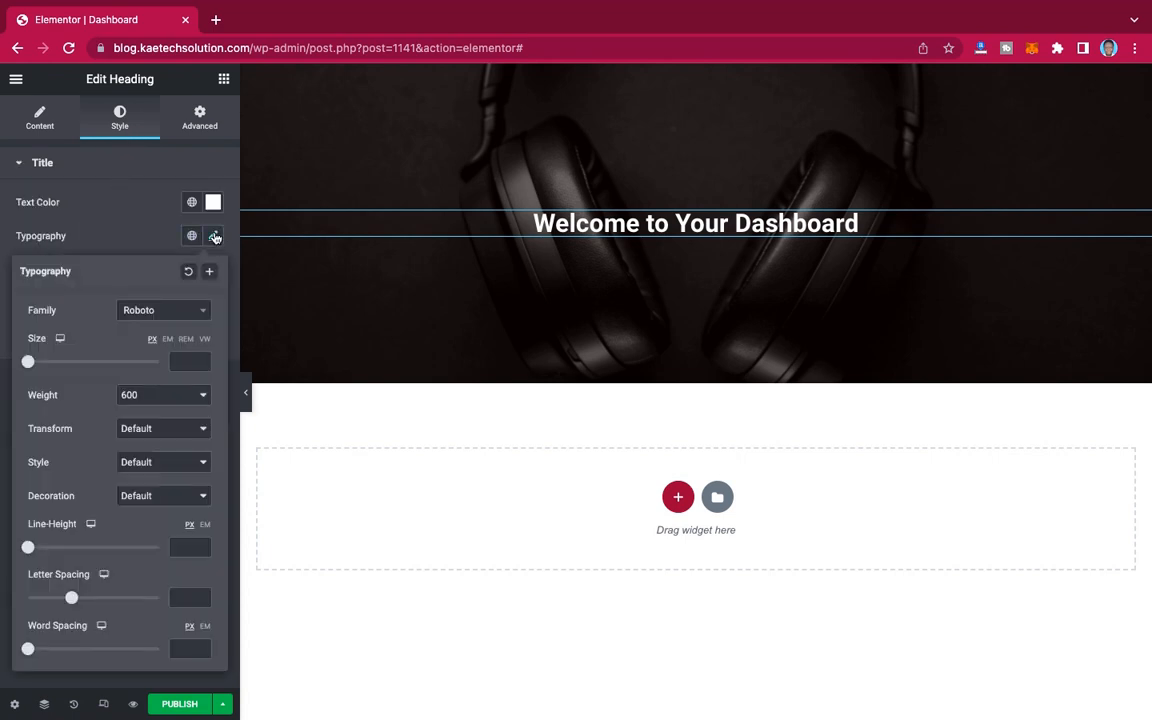
left_click(140, 312)
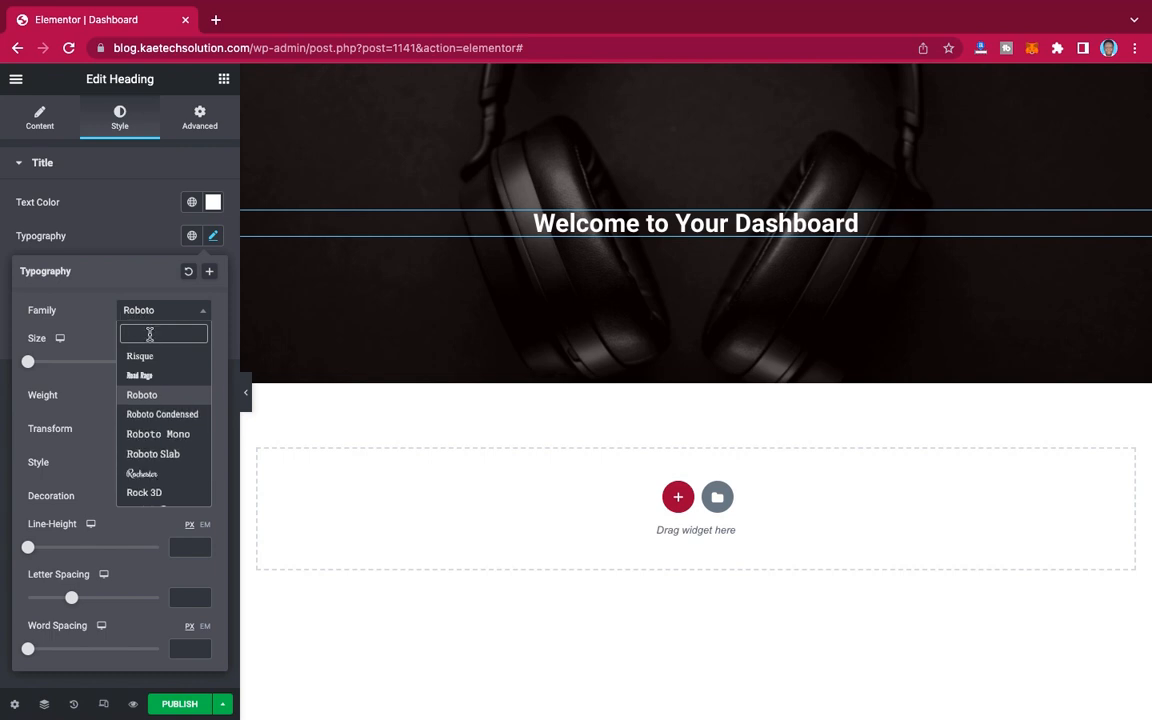
type("os")
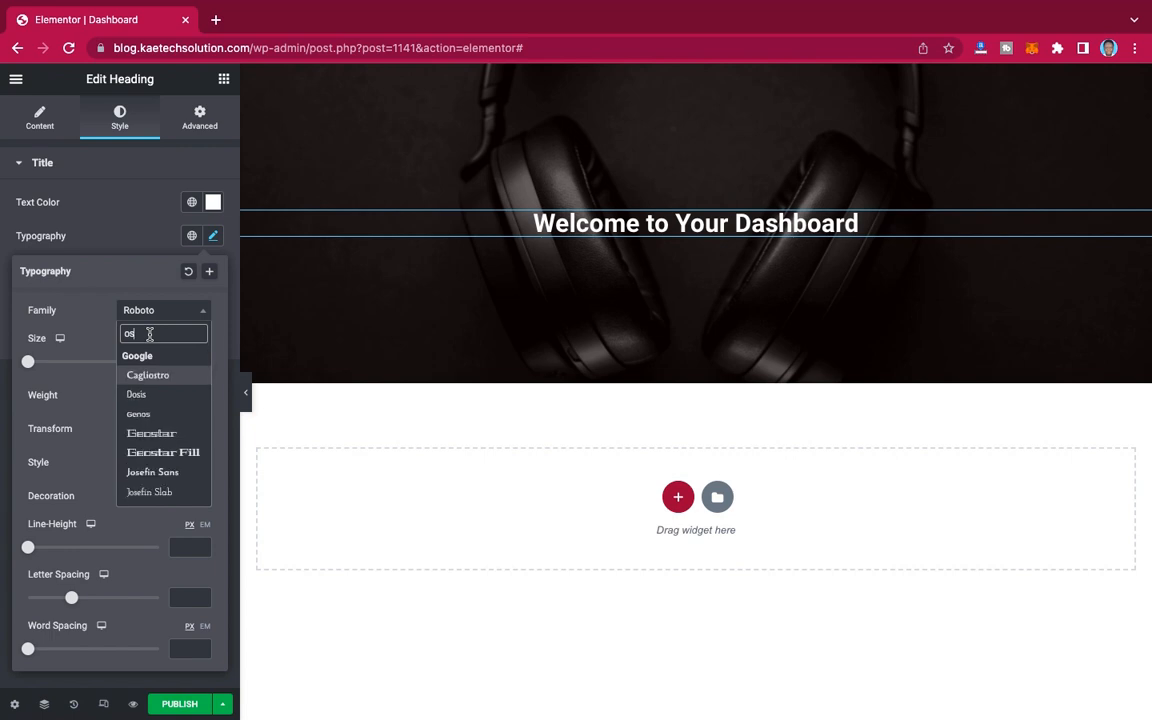
type("w")
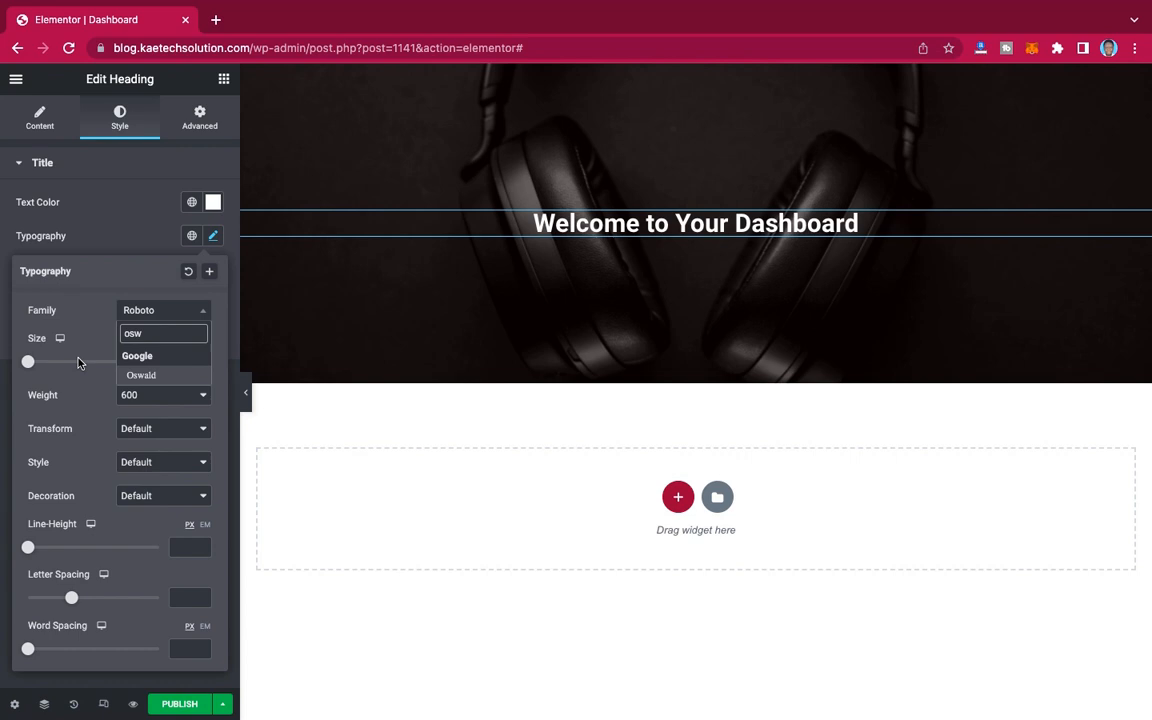
left_click(165, 376)
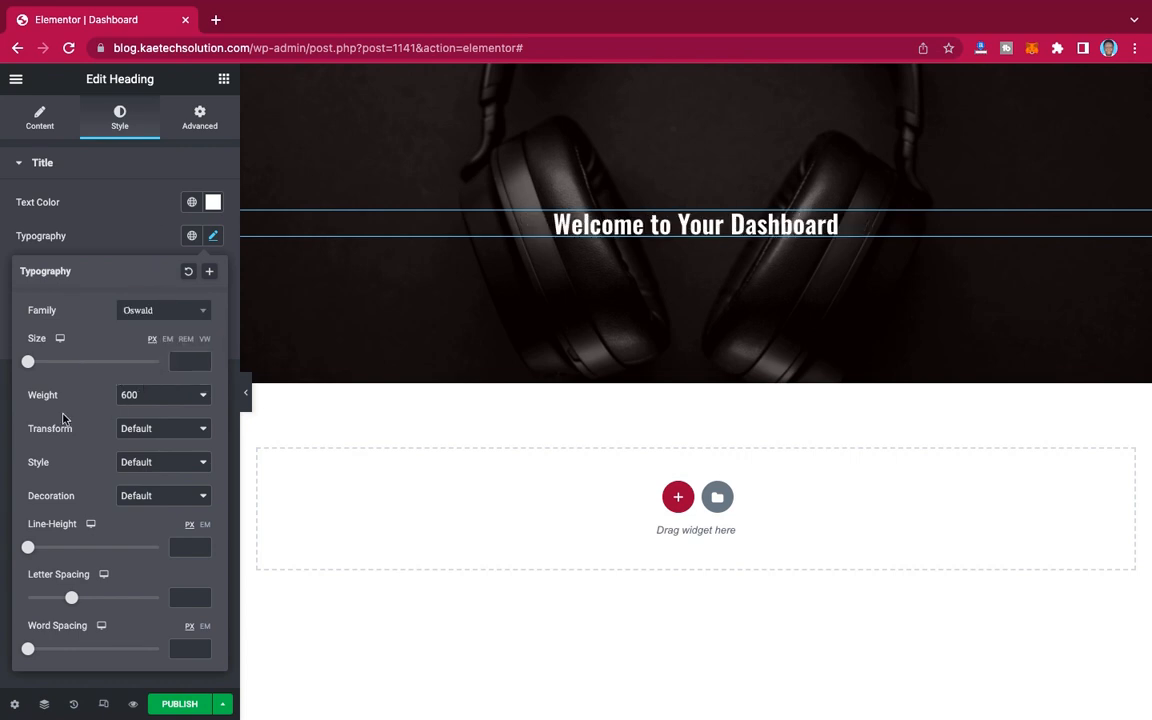
left_click(164, 399)
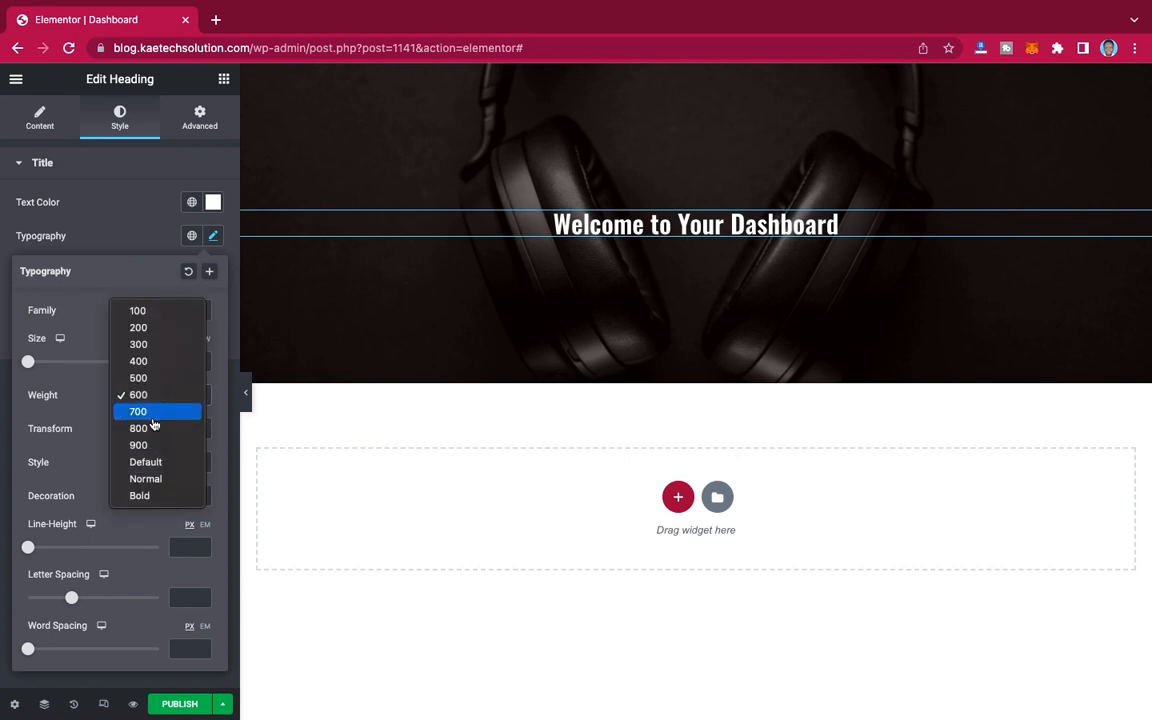
left_click(151, 428)
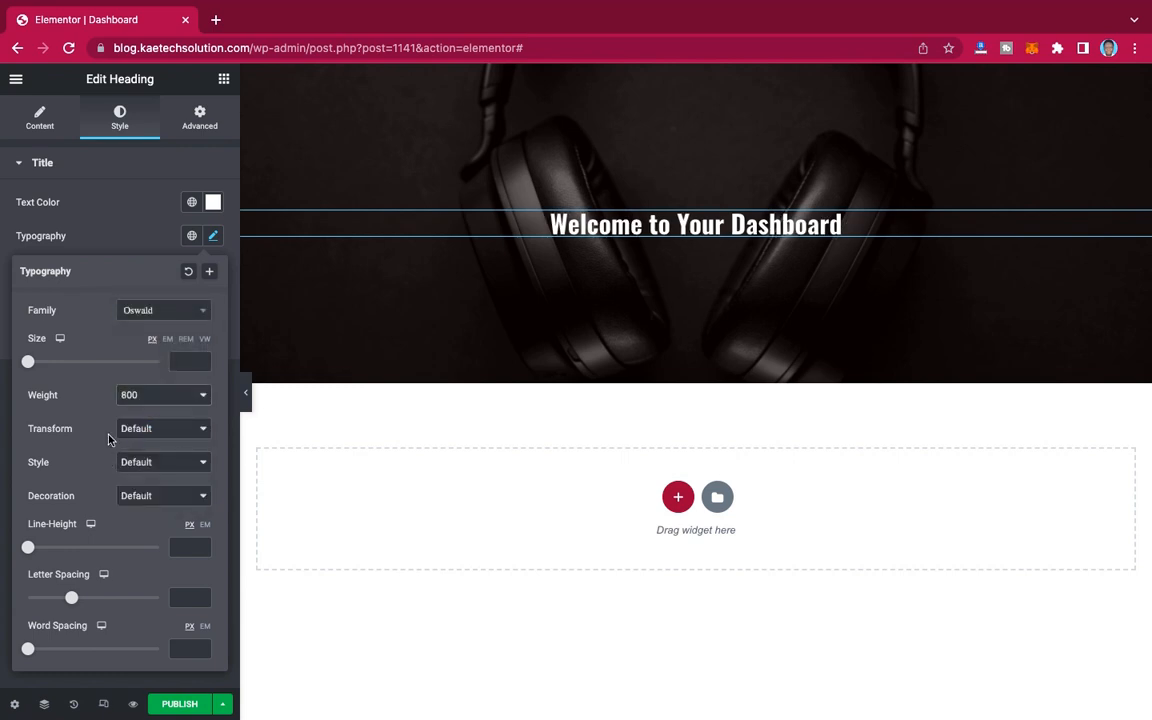
Step: Try the Lowercase and Capitalize text transforms on the welcome heading
left_click(166, 430)
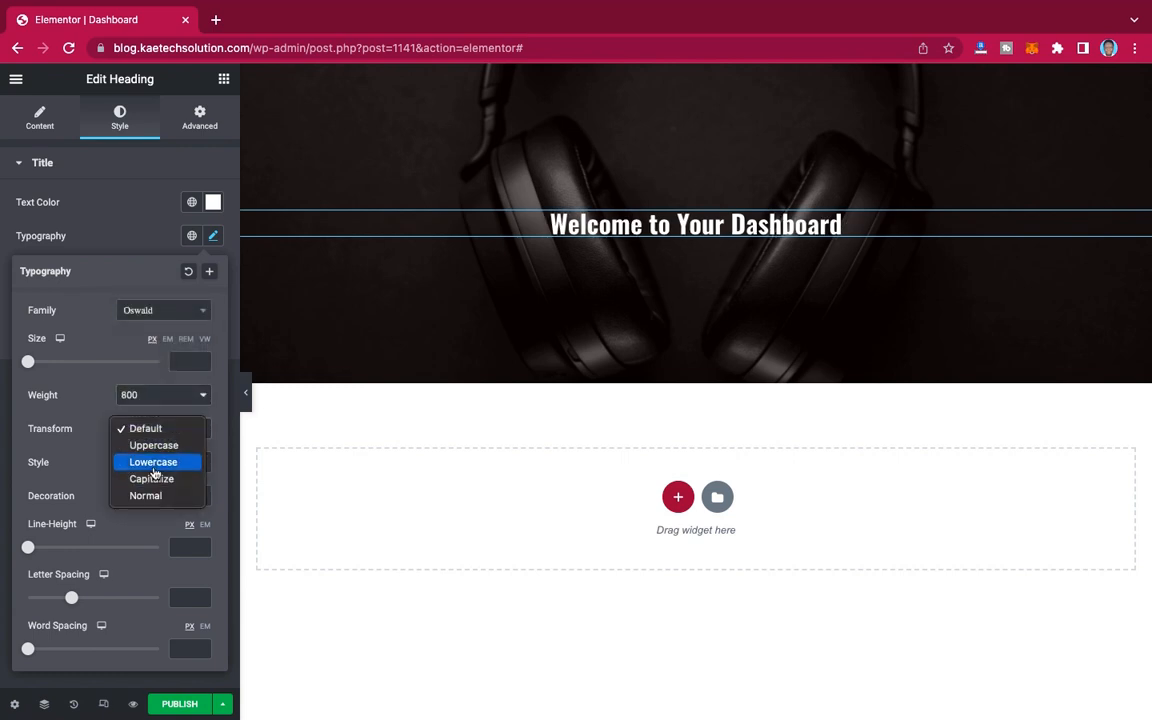
left_click(145, 462)
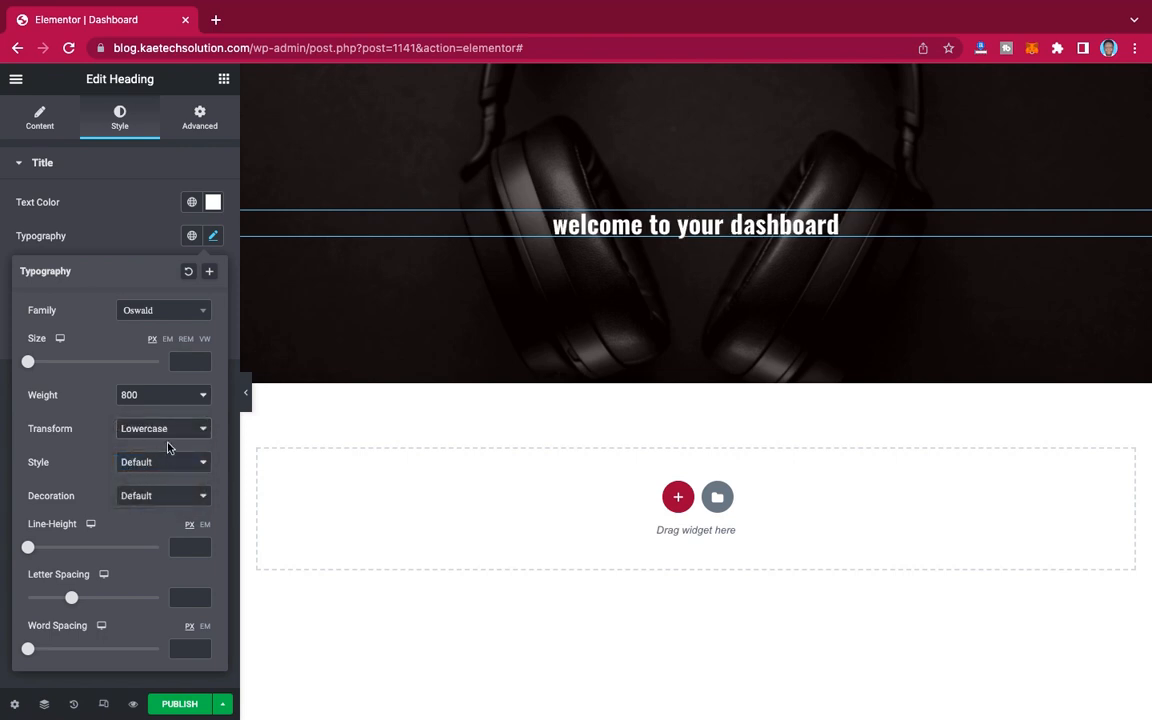
left_click(162, 430)
left_click(164, 447)
Step: Set the welcome heading's text transform to Uppercase and keep its font style at Default
left_click(164, 430)
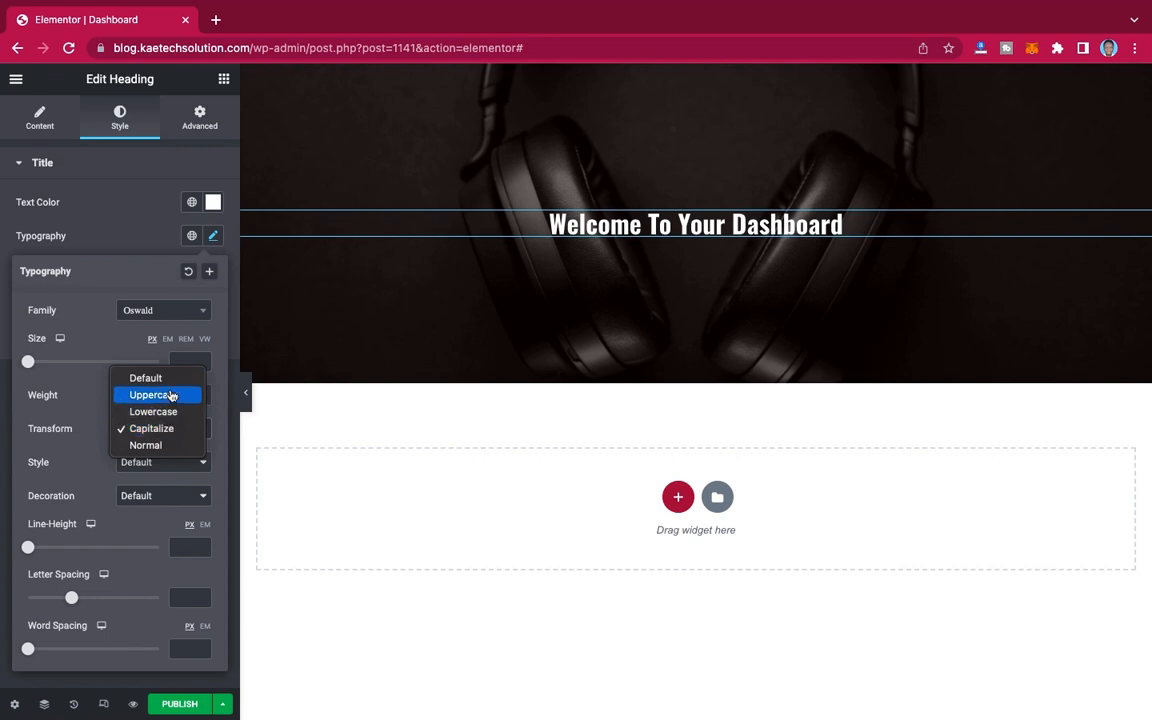
left_click(170, 394)
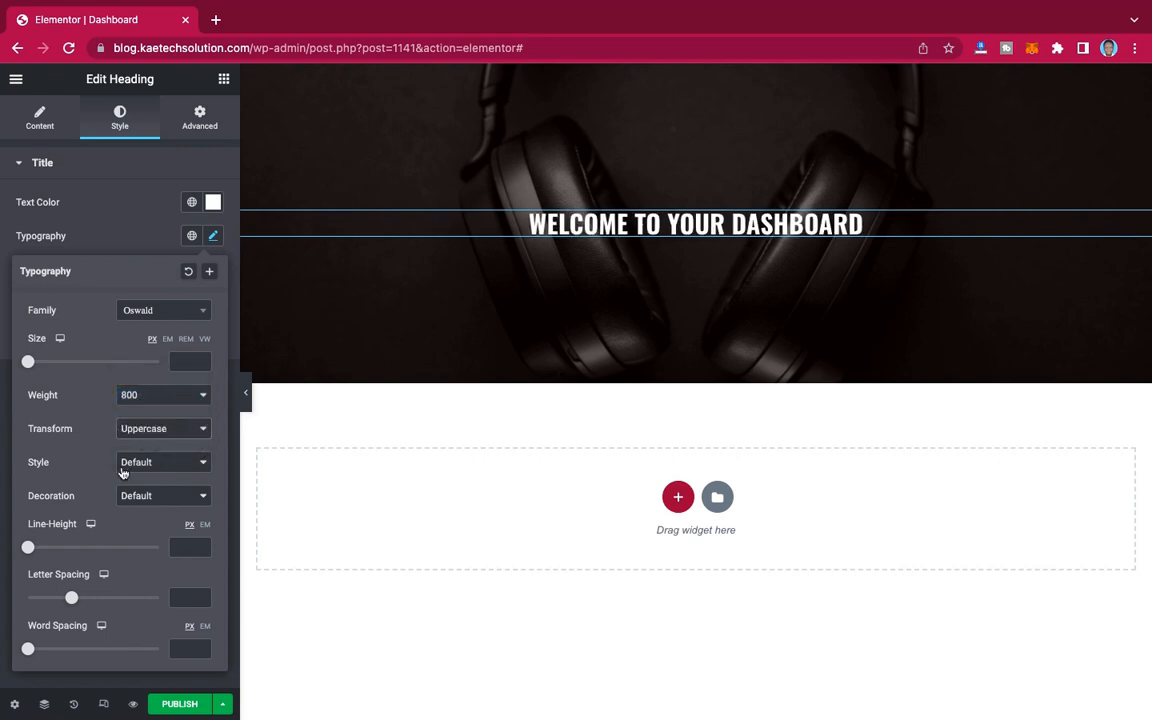
left_click(157, 463)
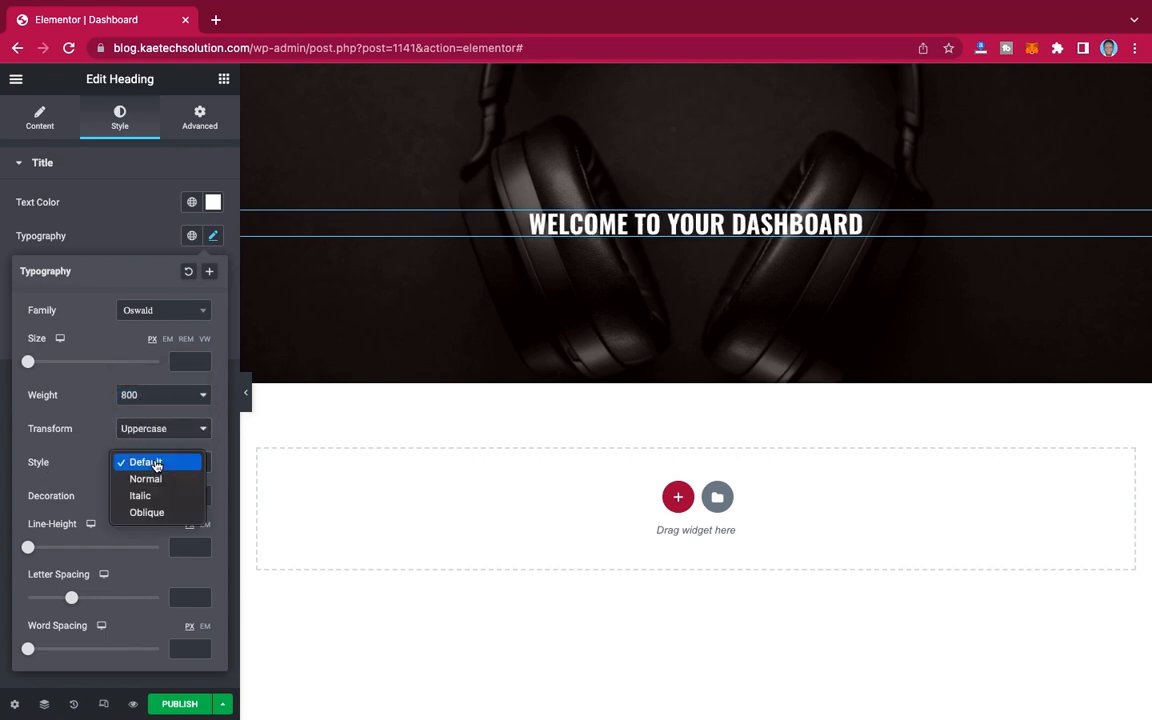
left_click(156, 464)
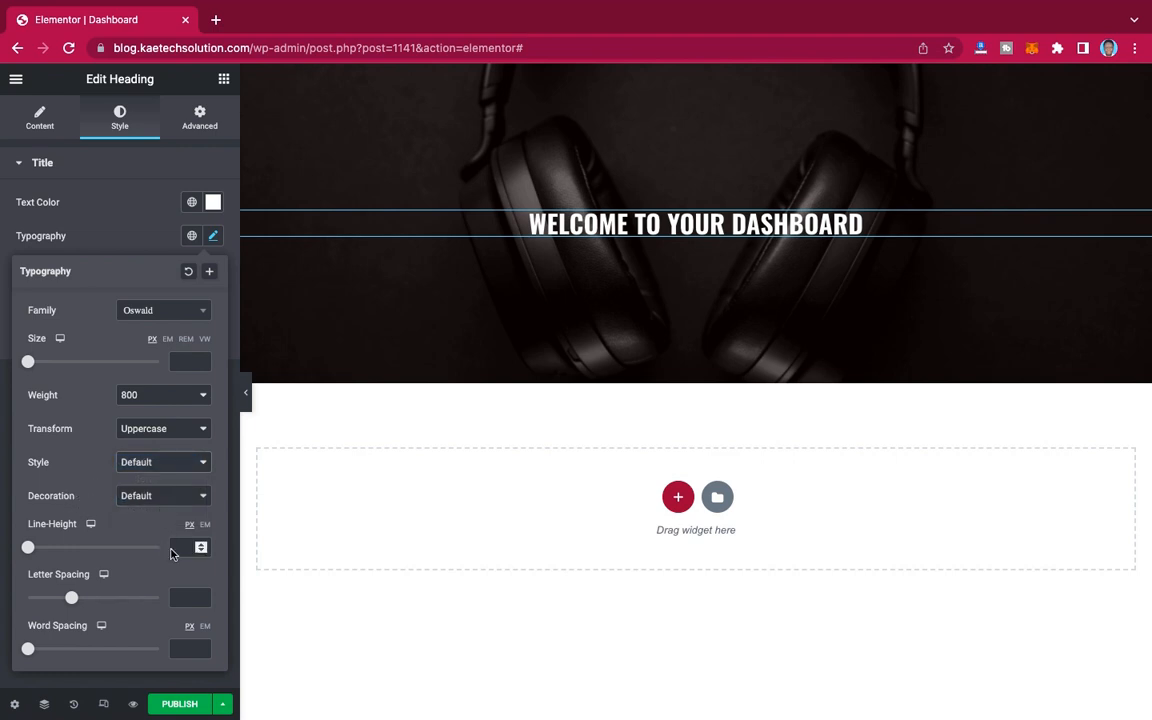
Step: Set the welcome heading's font size to 55 px and close the typography settings
left_click(185, 362)
type("50")
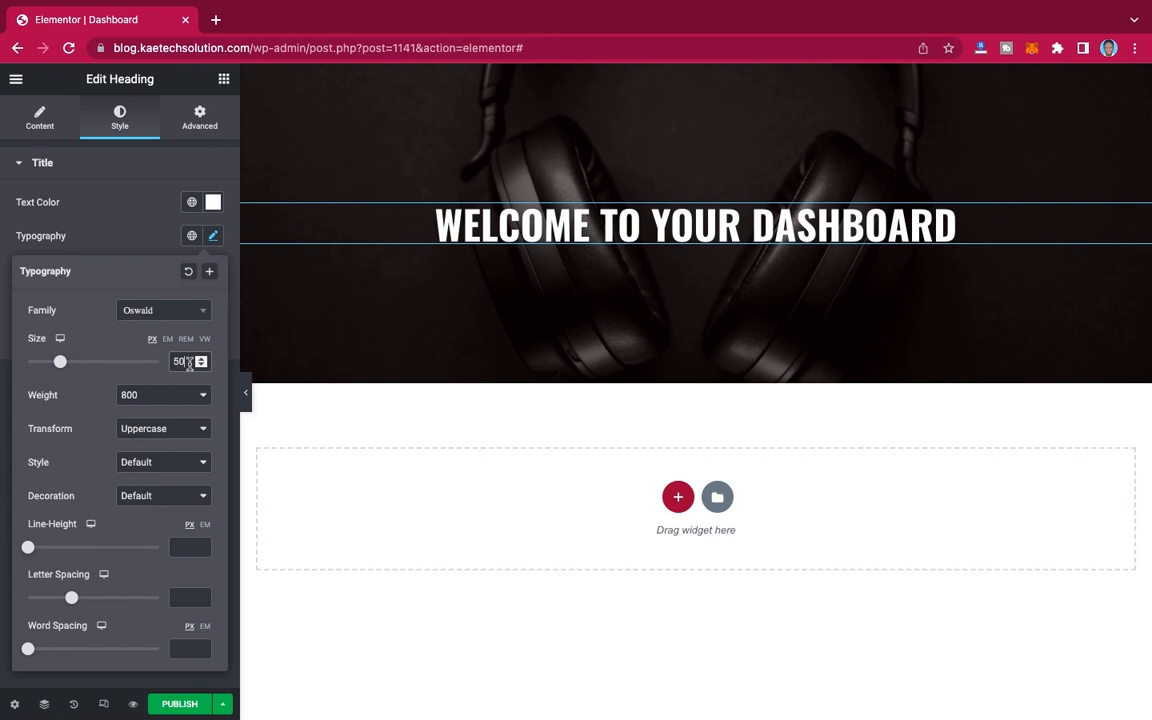
key("BackSpace")
type("5")
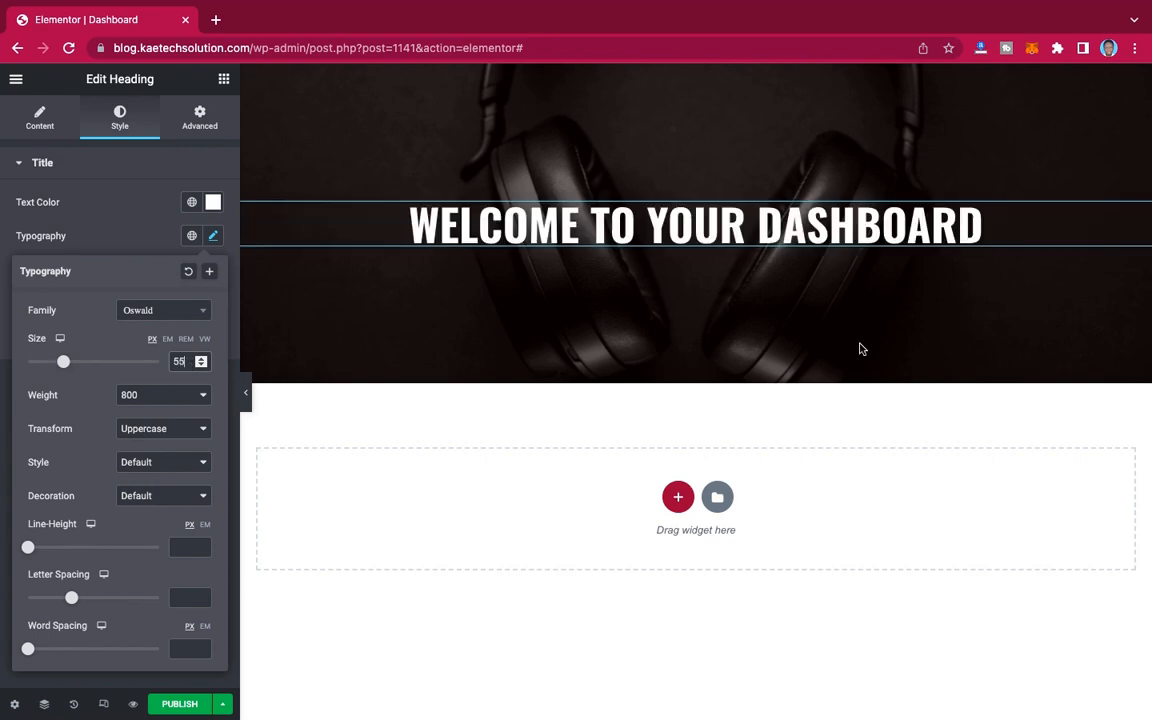
left_click(126, 234)
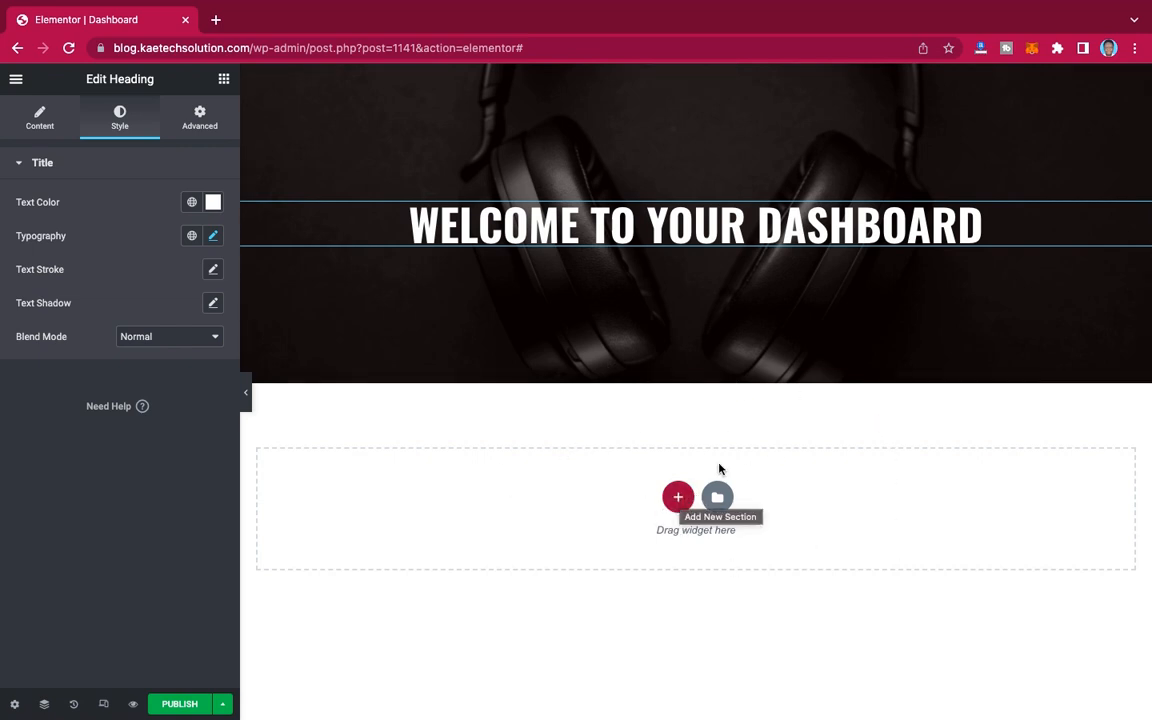
Step: Add a section with three equal columns below the banner and place an Icon Box widget in its first column
left_click(678, 498)
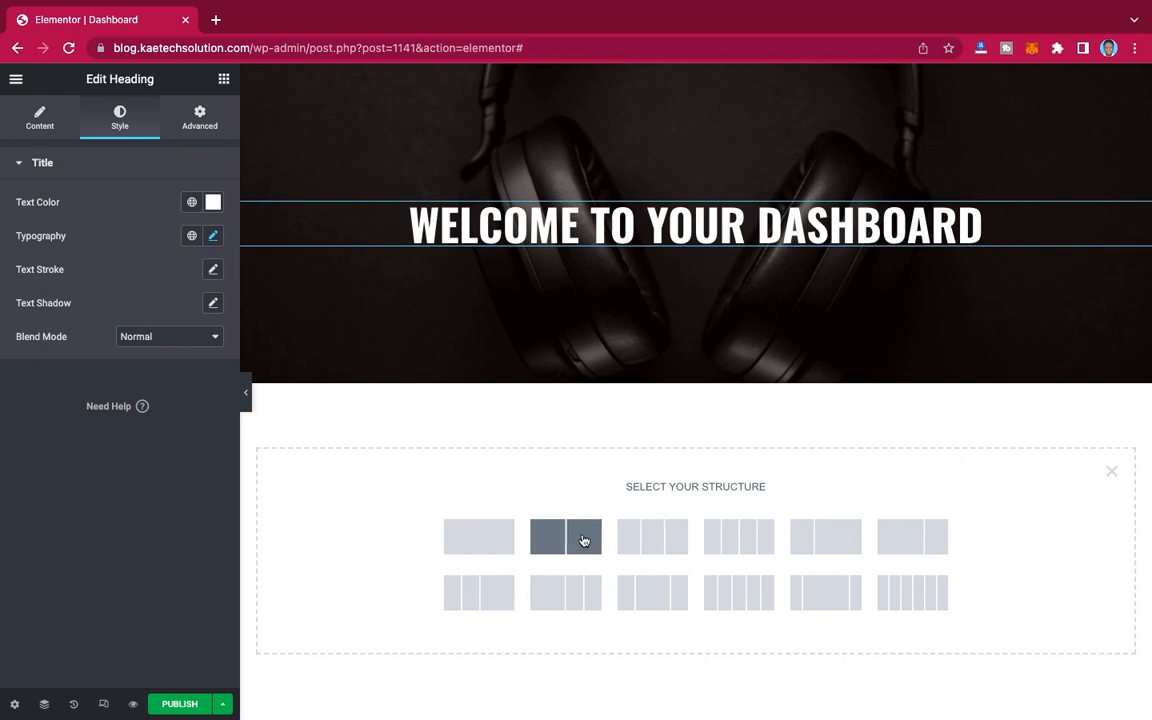
left_click(655, 541)
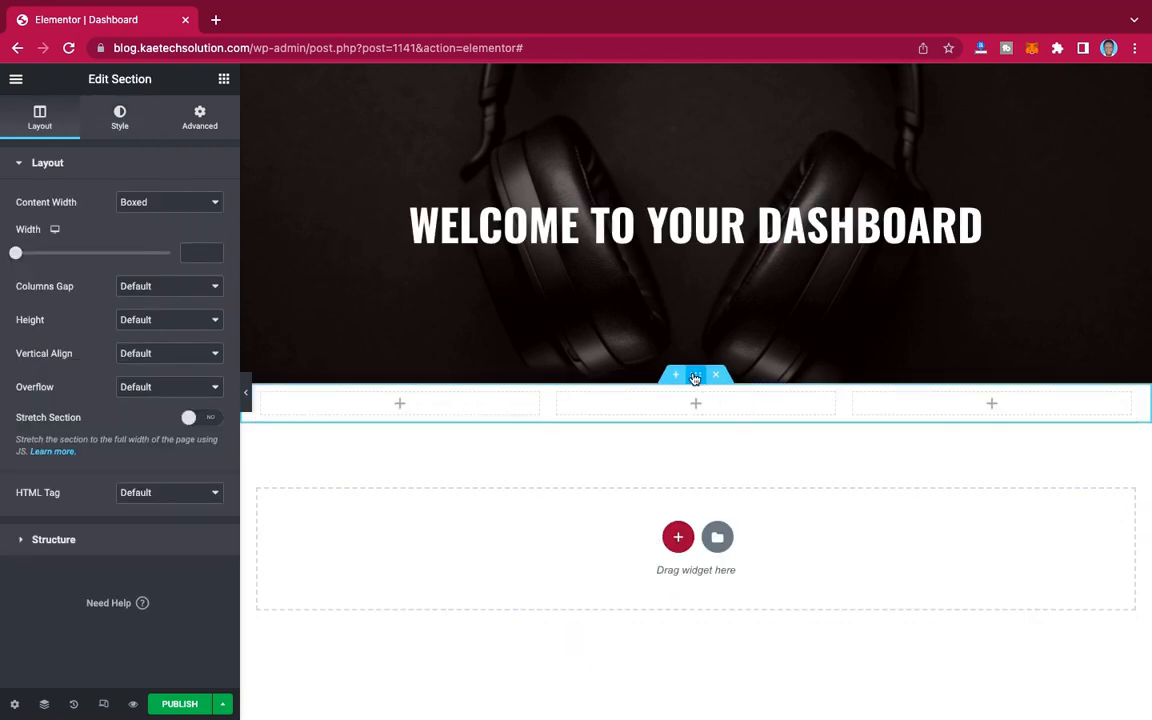
left_click(224, 79)
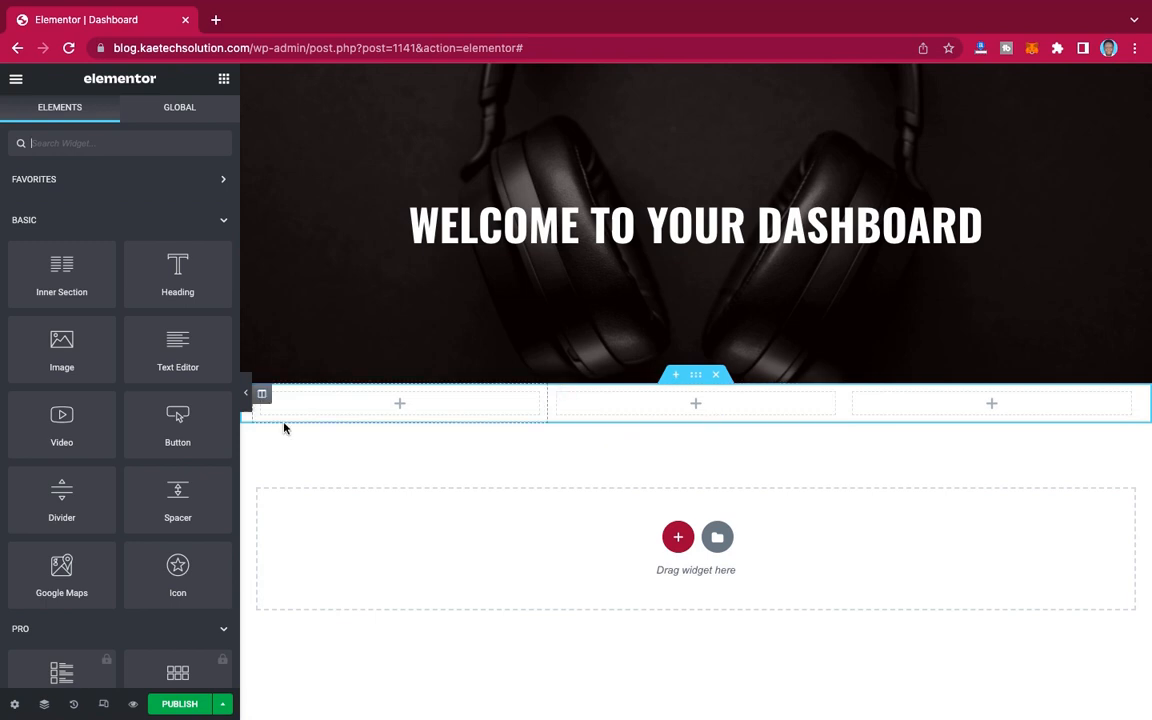
left_click(126, 150)
type("box")
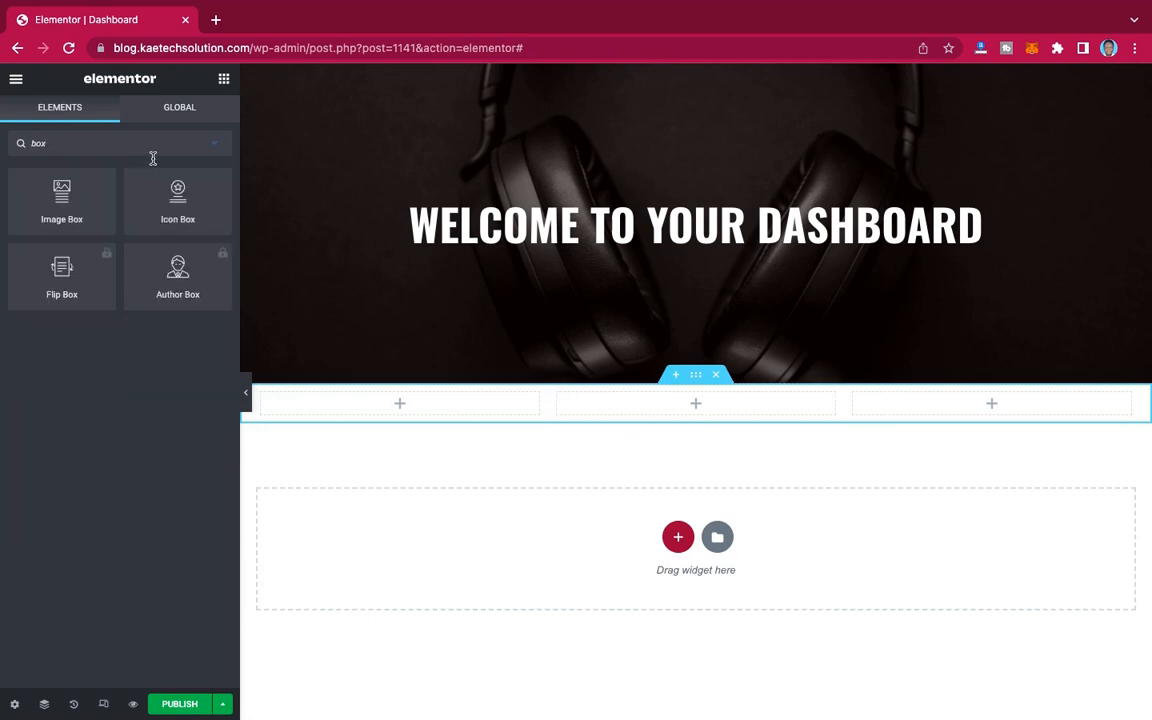
left_click_drag(177, 190, 396, 407)
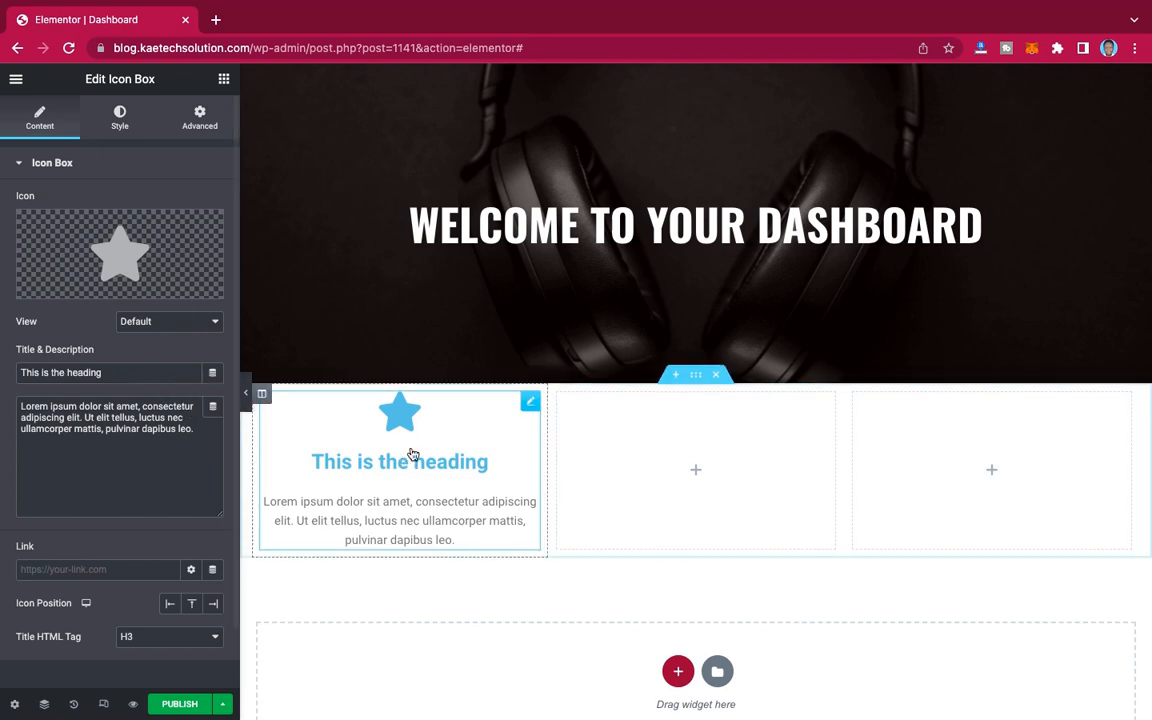
Step: Replace the icon box's title with "Add/Edit Post"
left_click(149, 422)
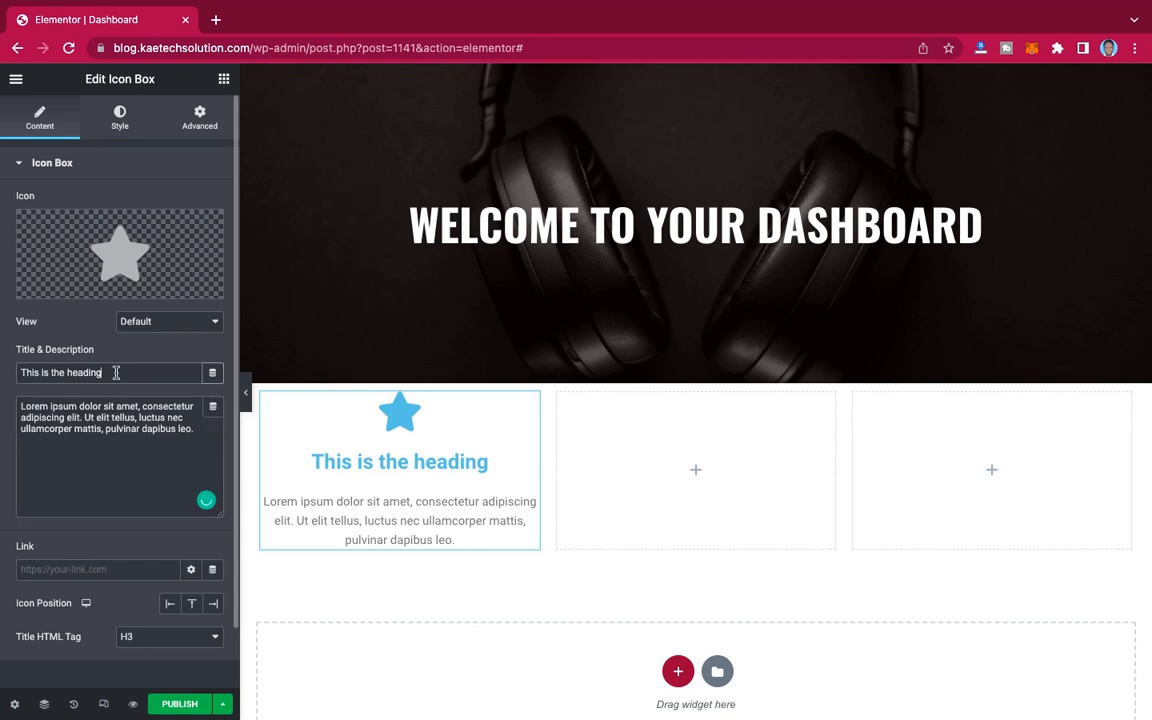
left_click_drag(110, 372, 17, 372)
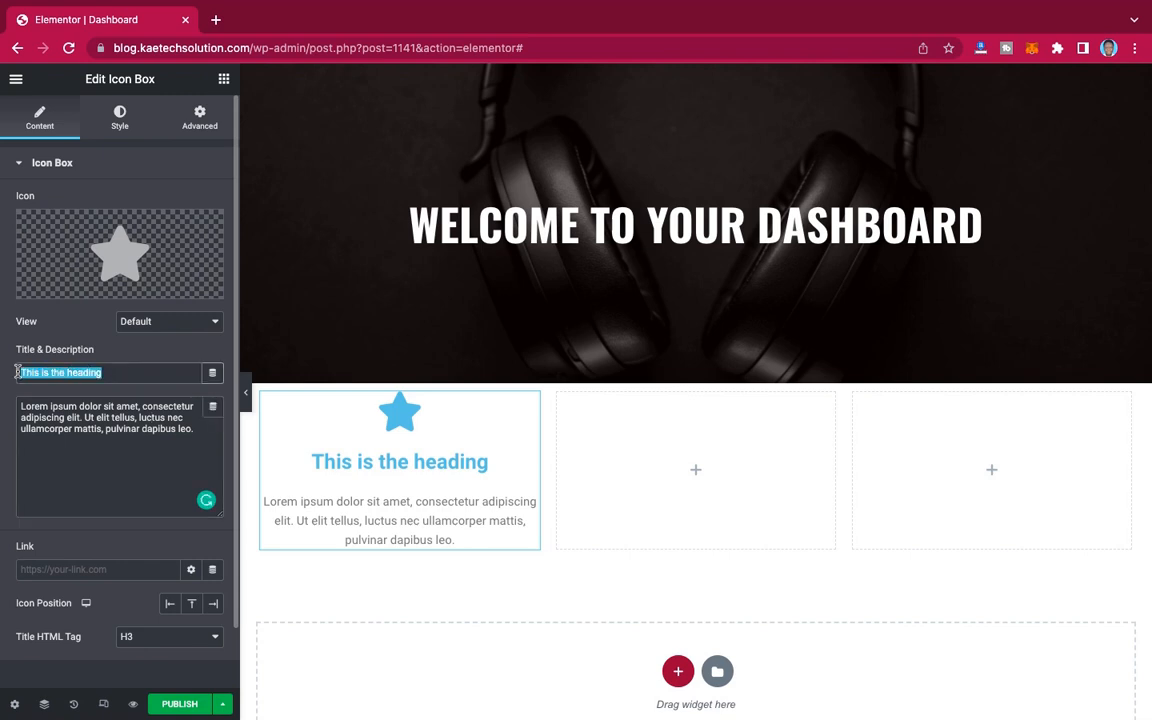
type("Add")
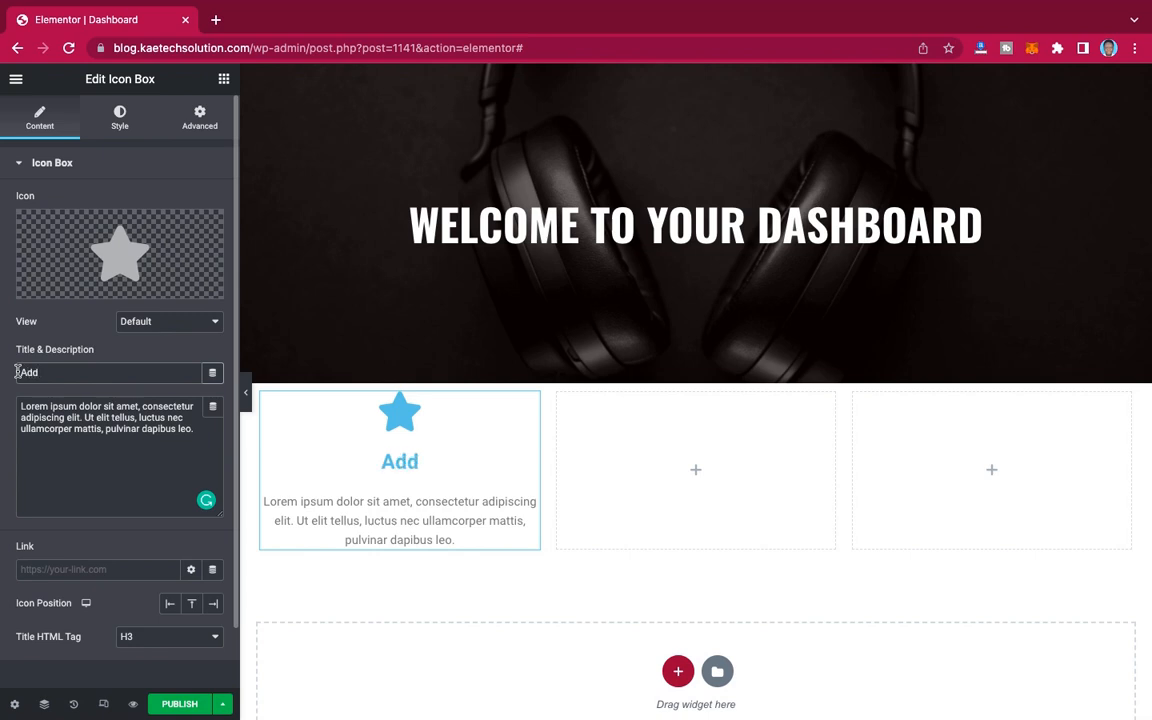
type("/edit ")
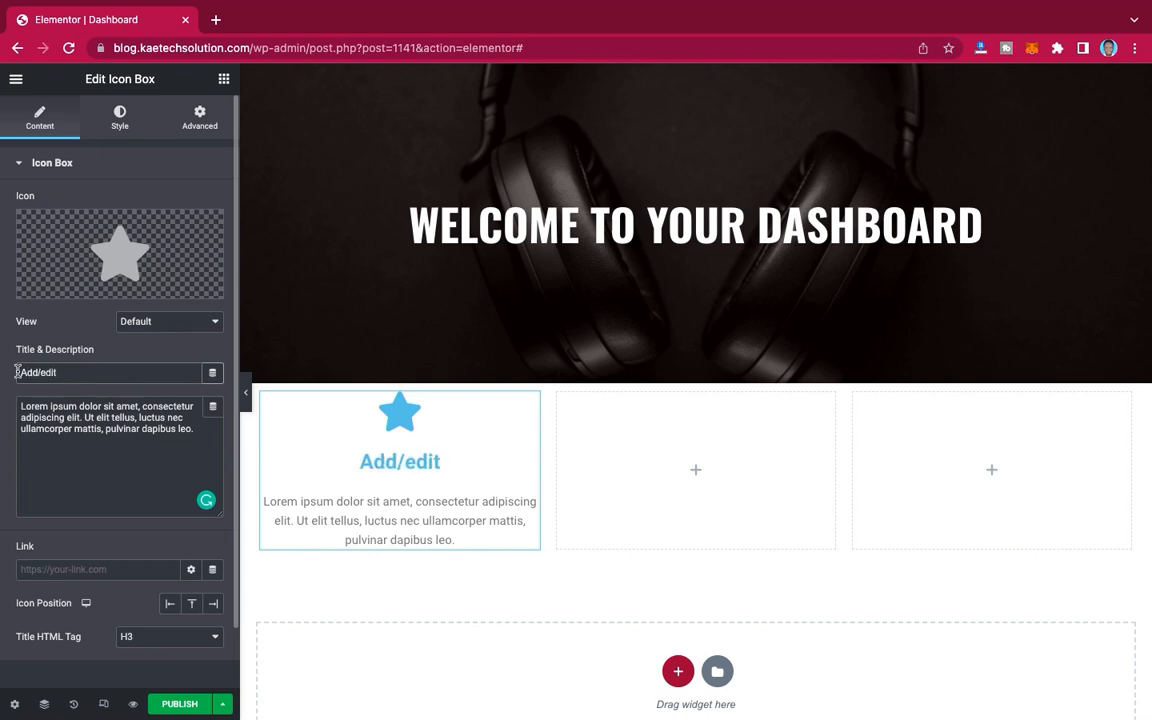
type("Post")
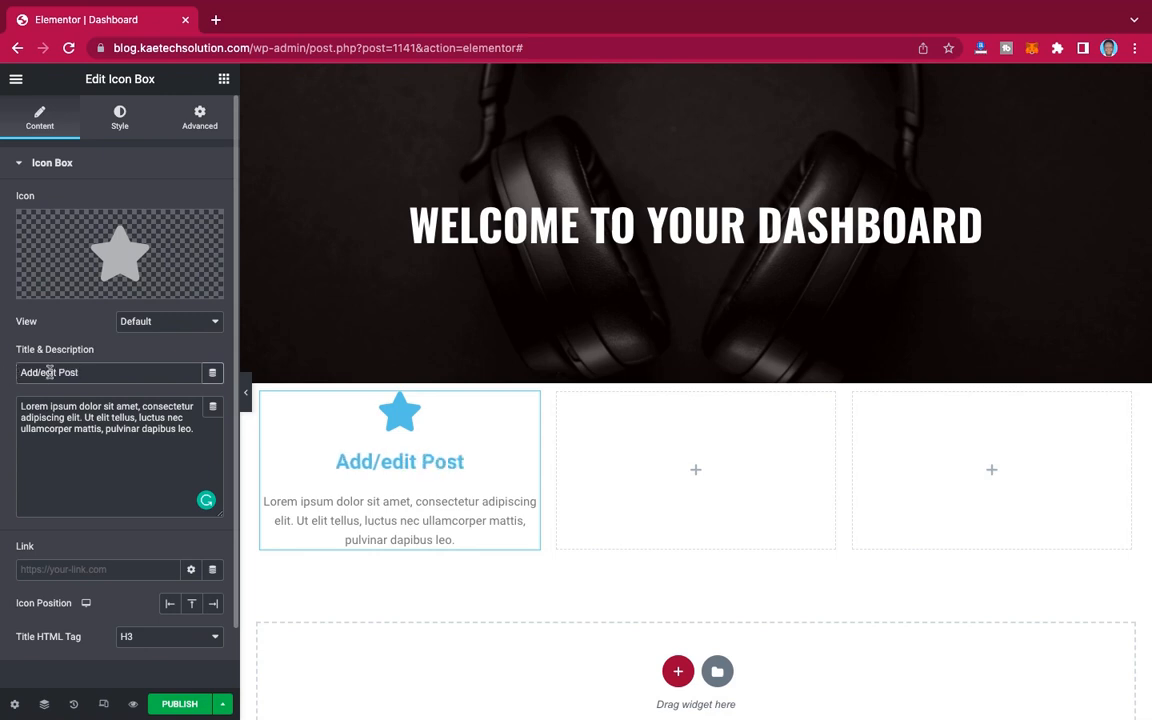
key("BackSpace")
type("E")
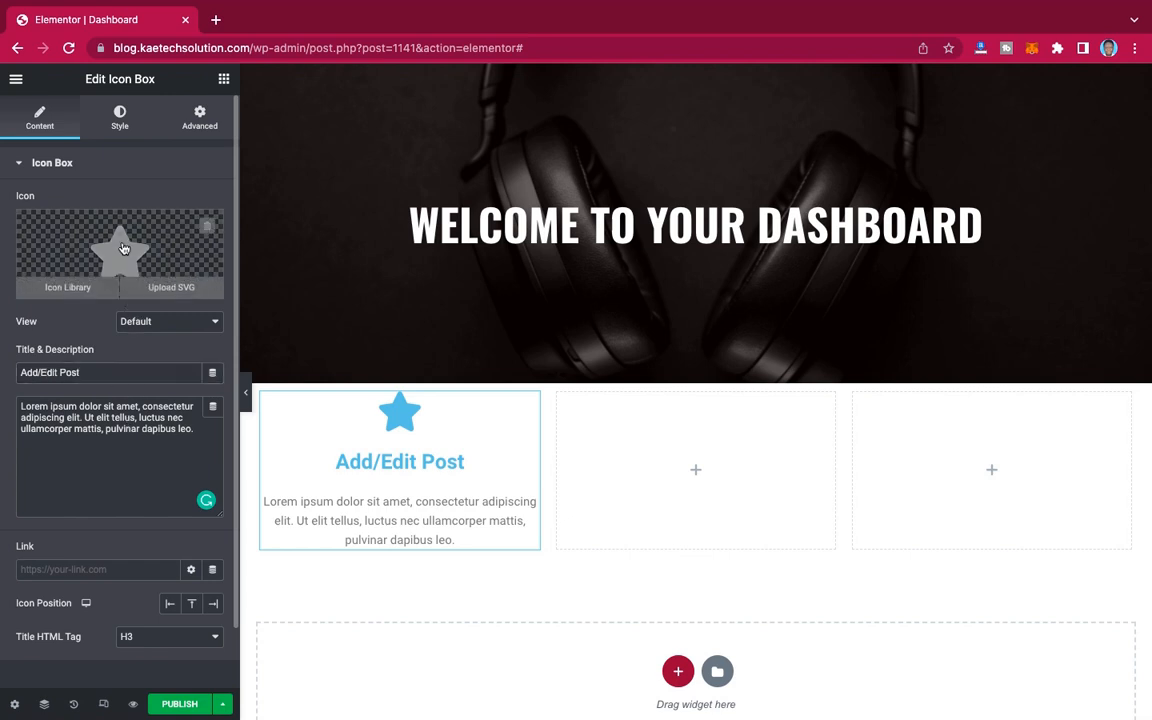
Step: Replace the icon box's star with the "Pencil alt" icon, searching the icon library for "pen"
left_click(118, 288)
left_click(588, 147)
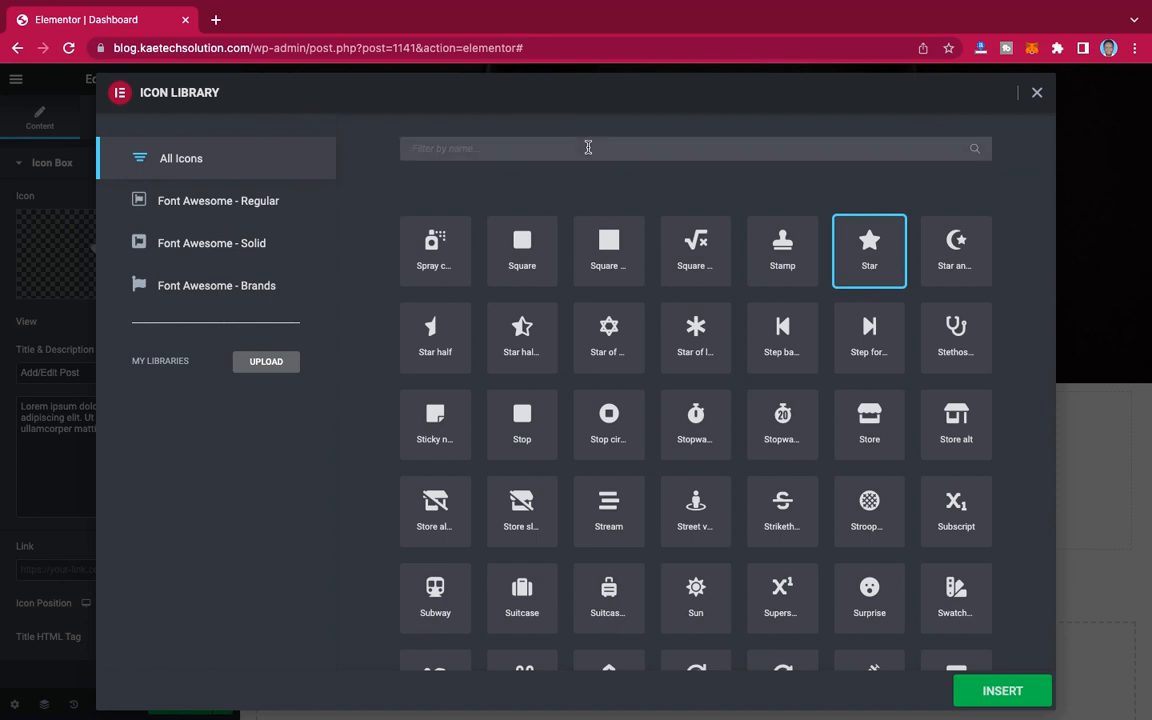
type("pen")
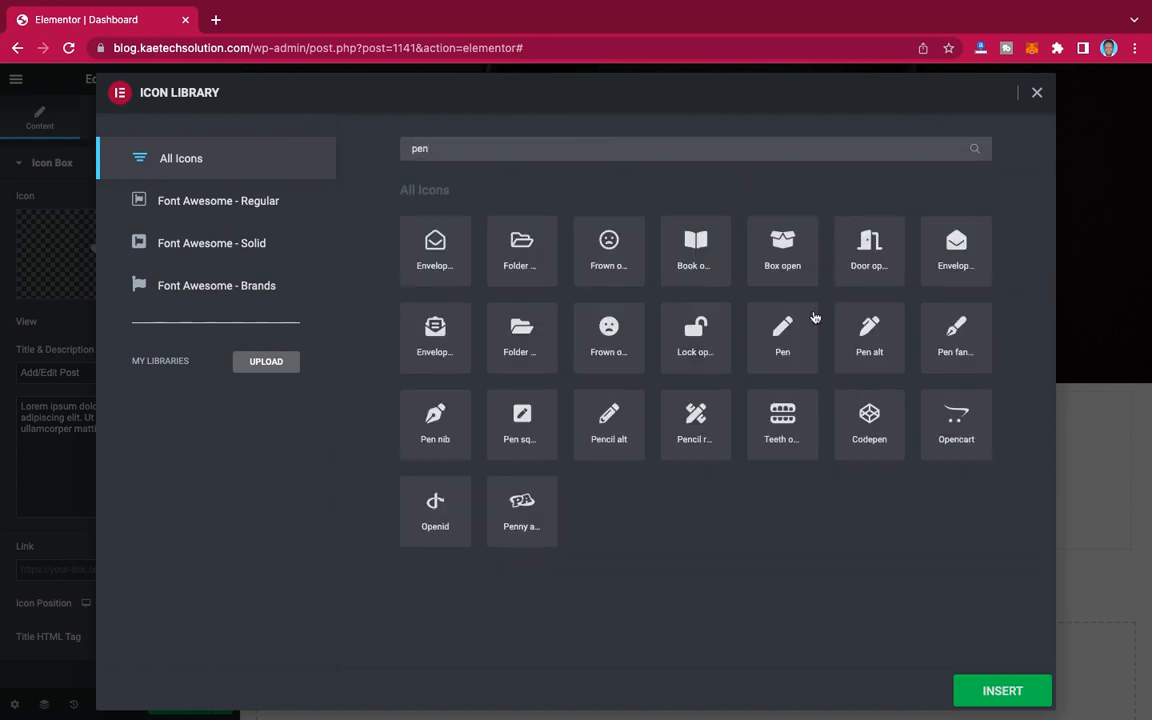
left_click(600, 440)
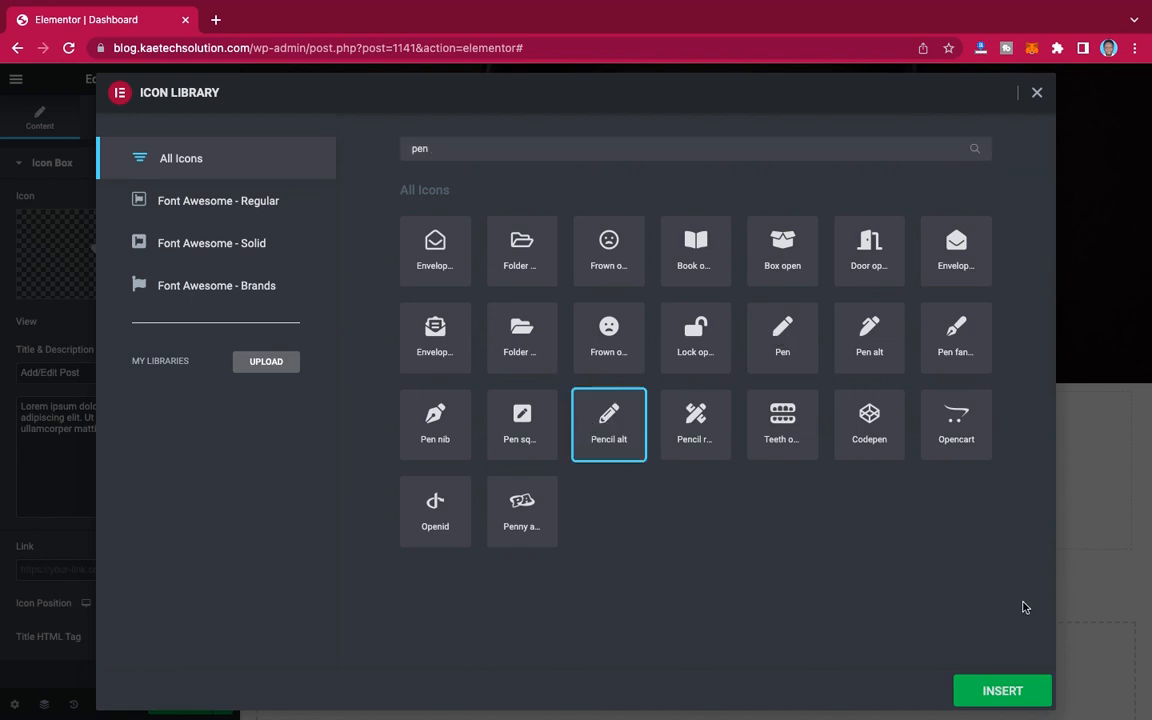
left_click(1004, 706)
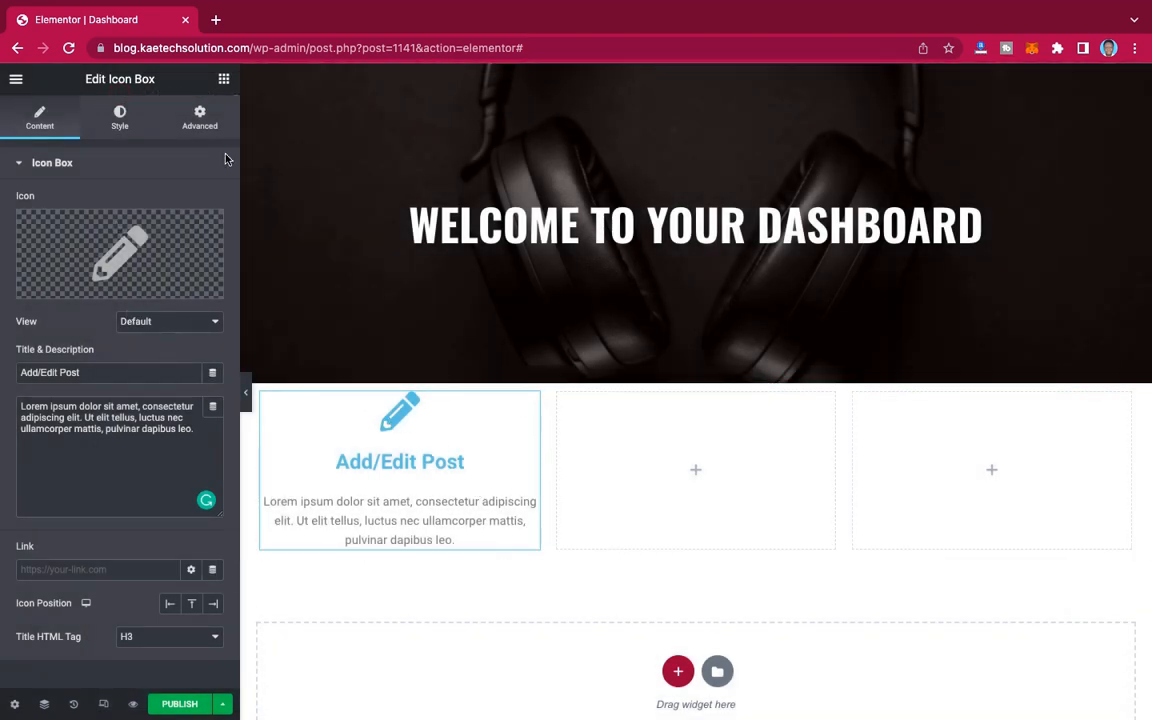
Step: Set the icon box's padding to 20 px on all four sides
left_click(199, 117)
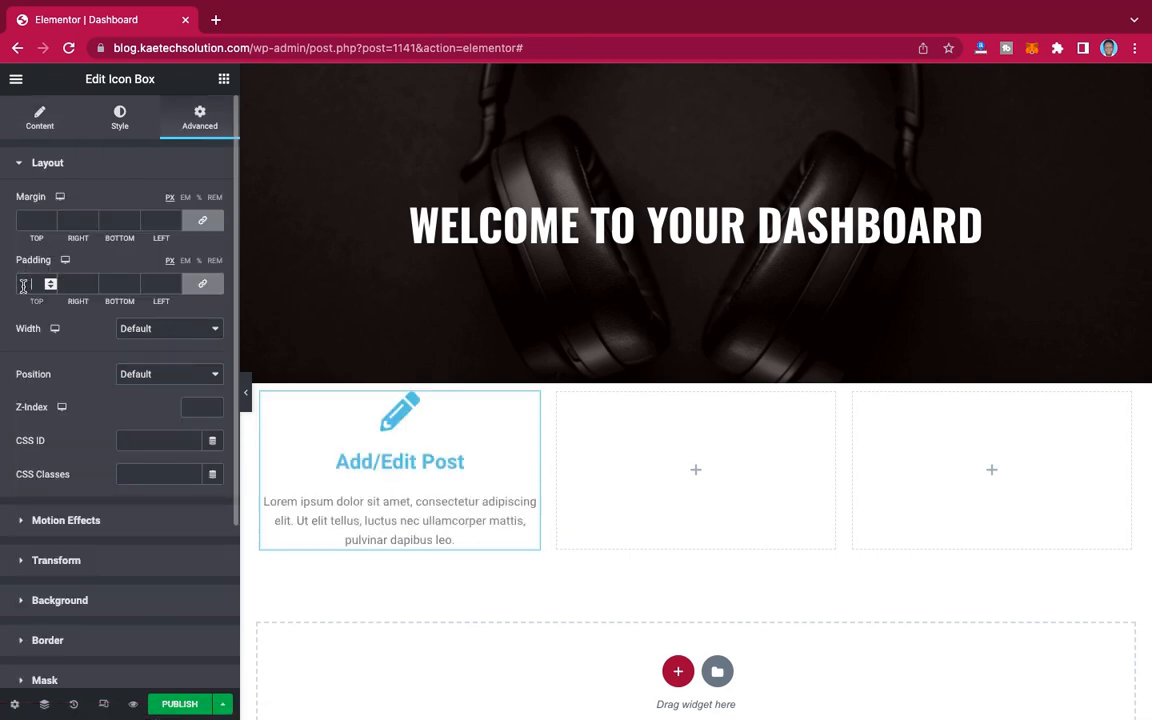
type("20")
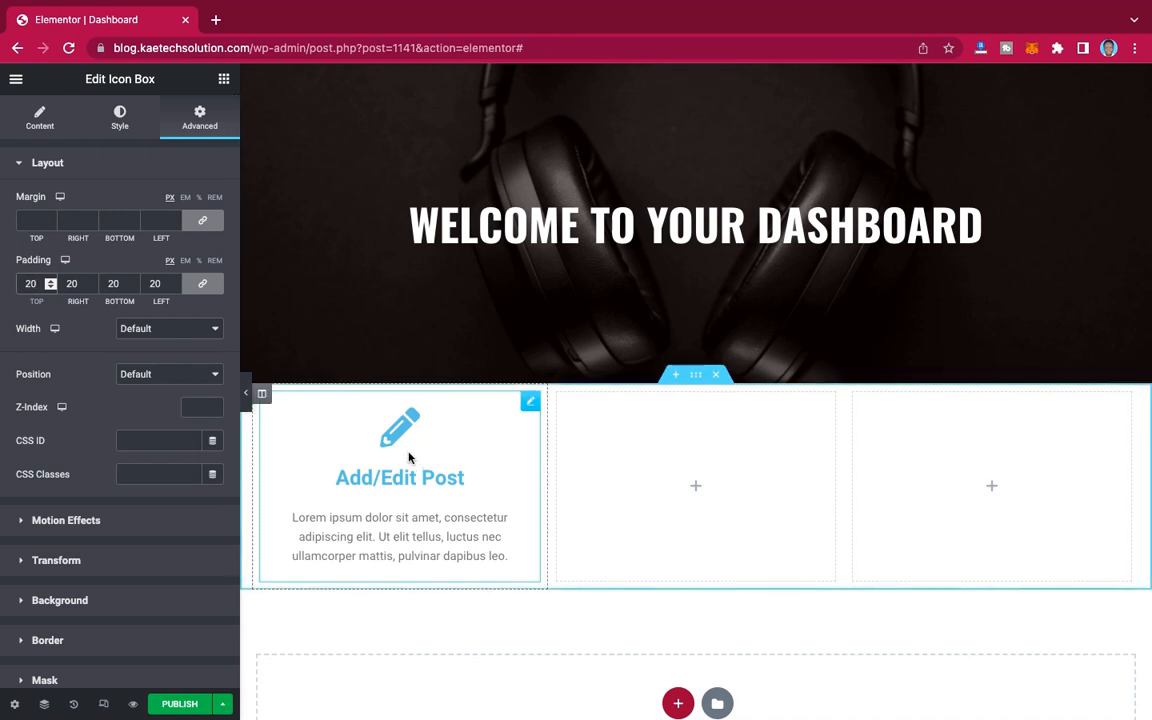
left_click(121, 118)
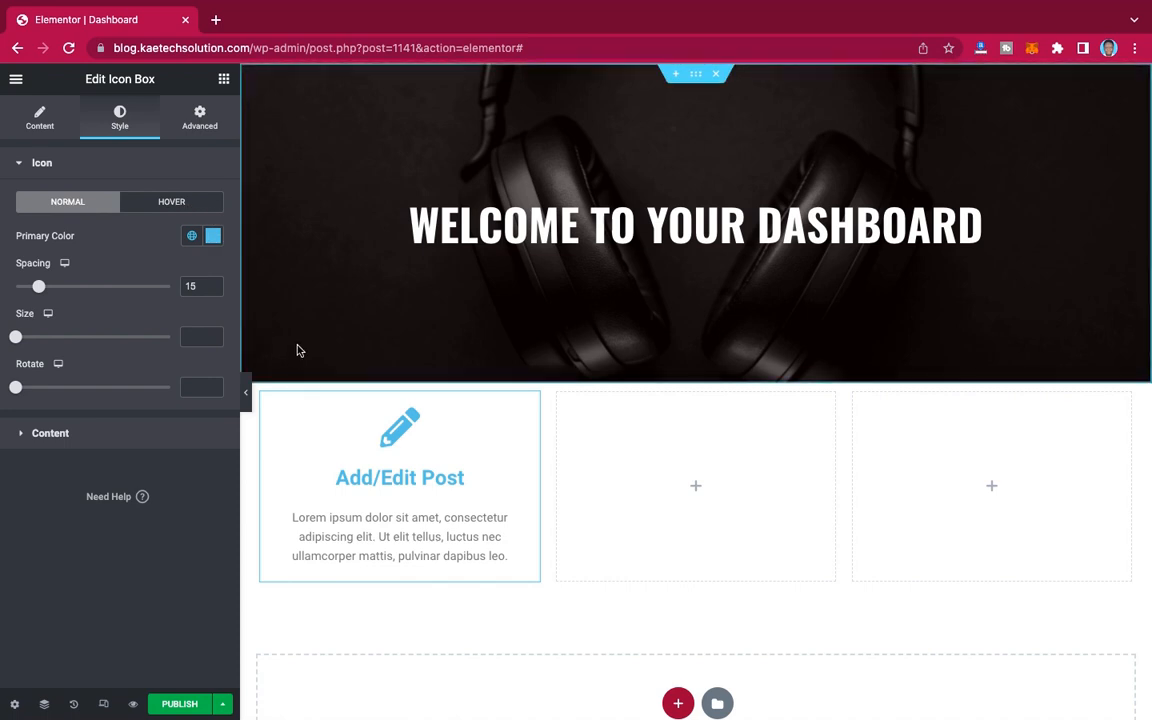
Step: Give the column holding the icon box a classic background with the color #FFFFFF
left_click(261, 395)
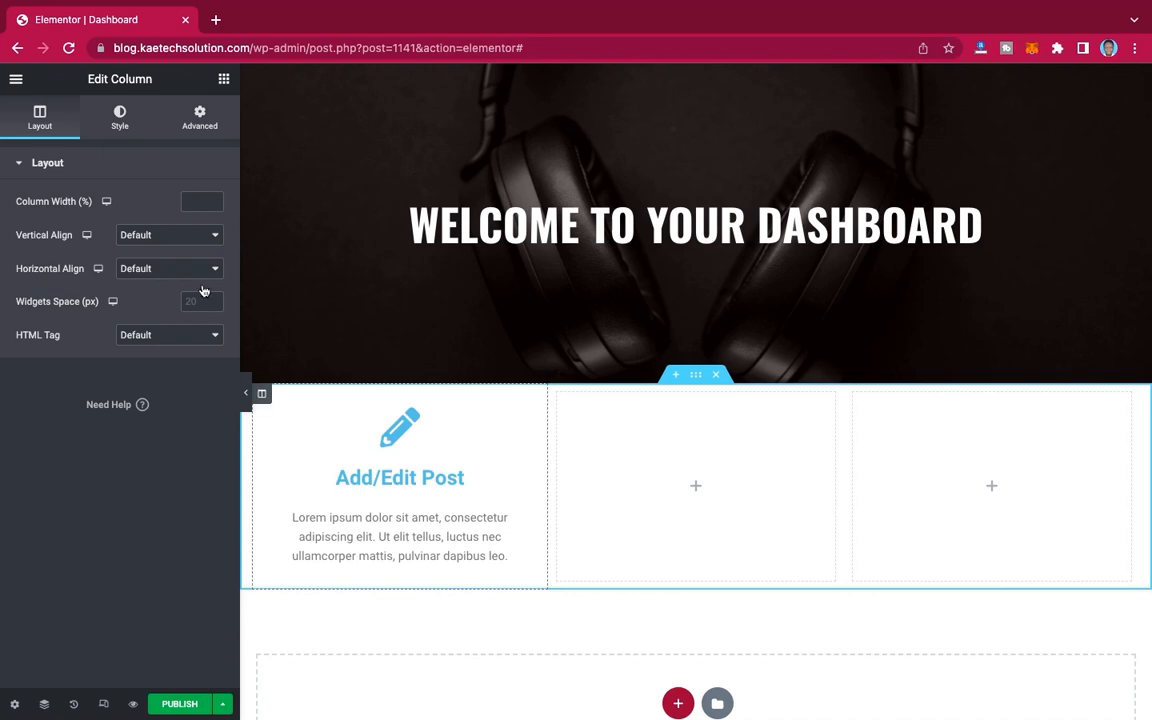
left_click(120, 118)
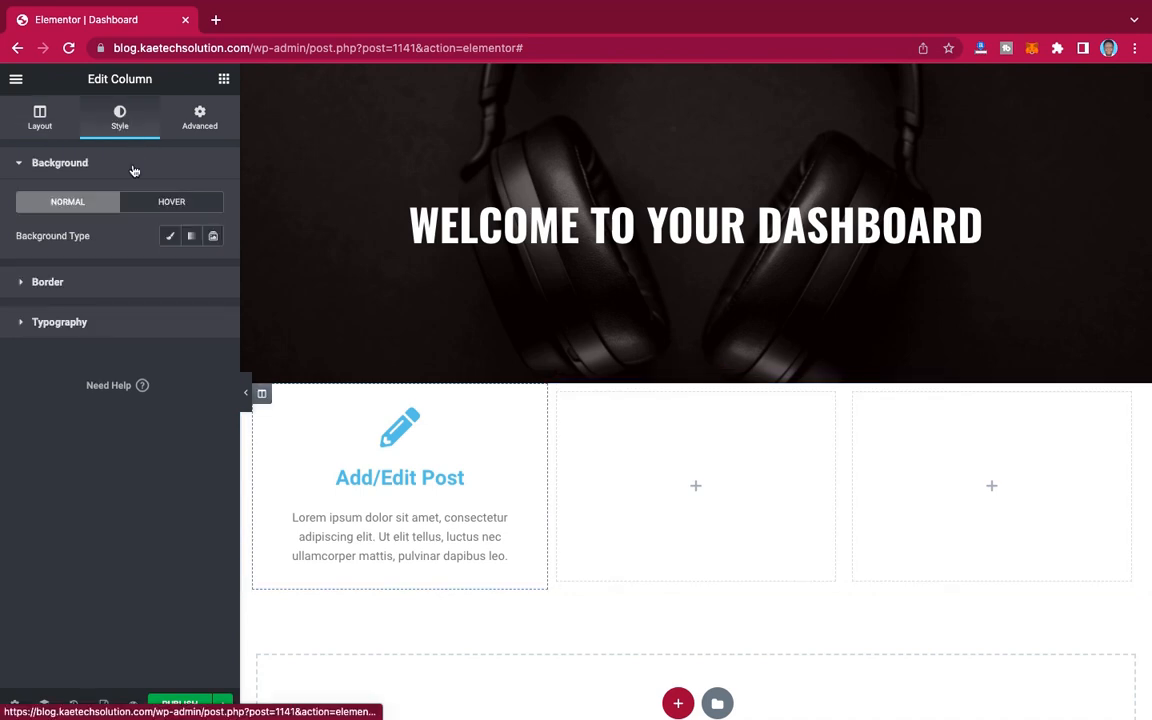
left_click(172, 239)
left_click(214, 270)
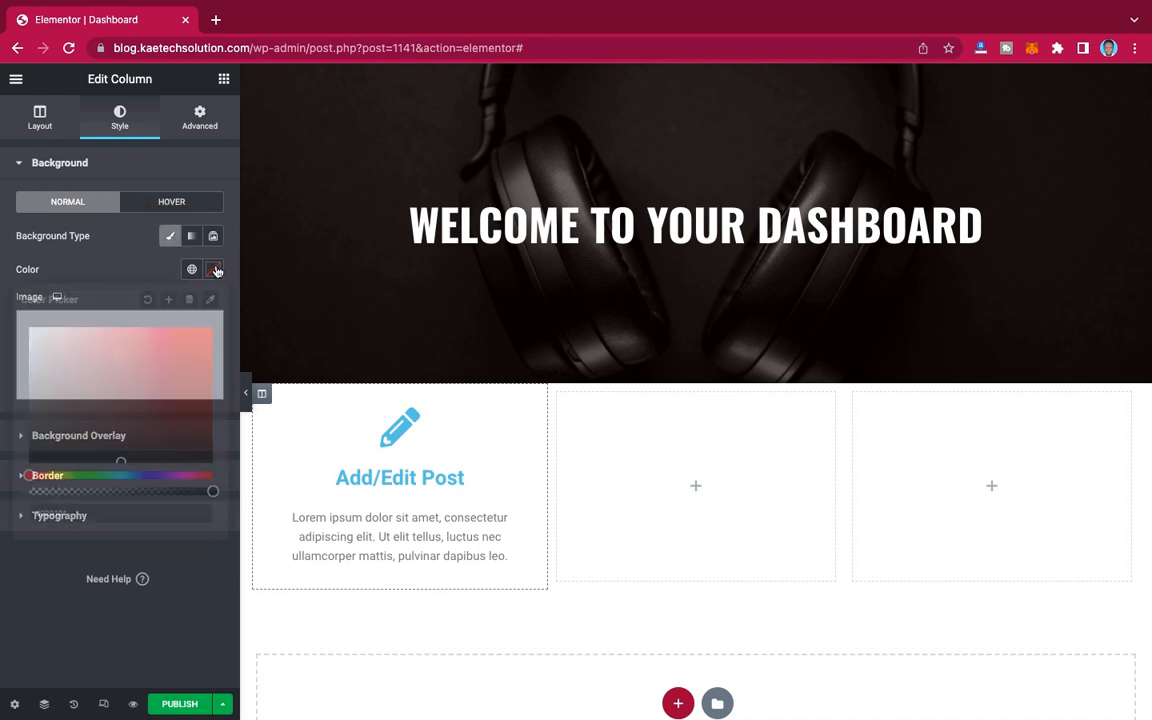
left_click_drag(48, 344, 9, 305)
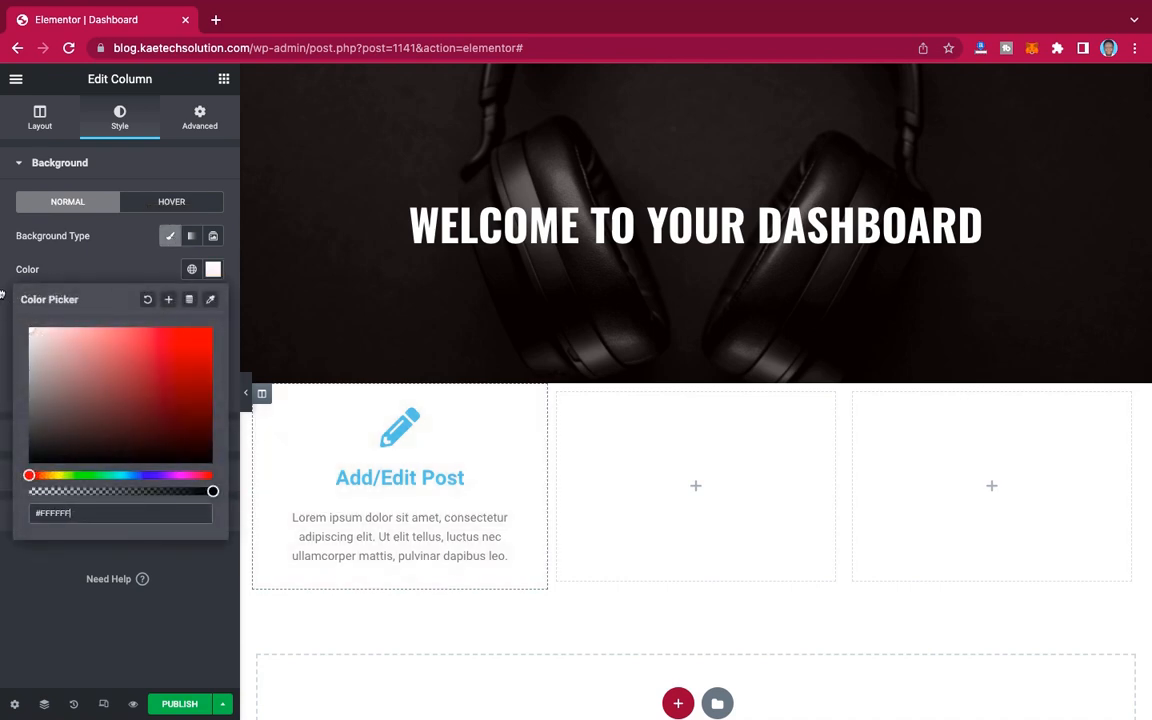
left_click(113, 243)
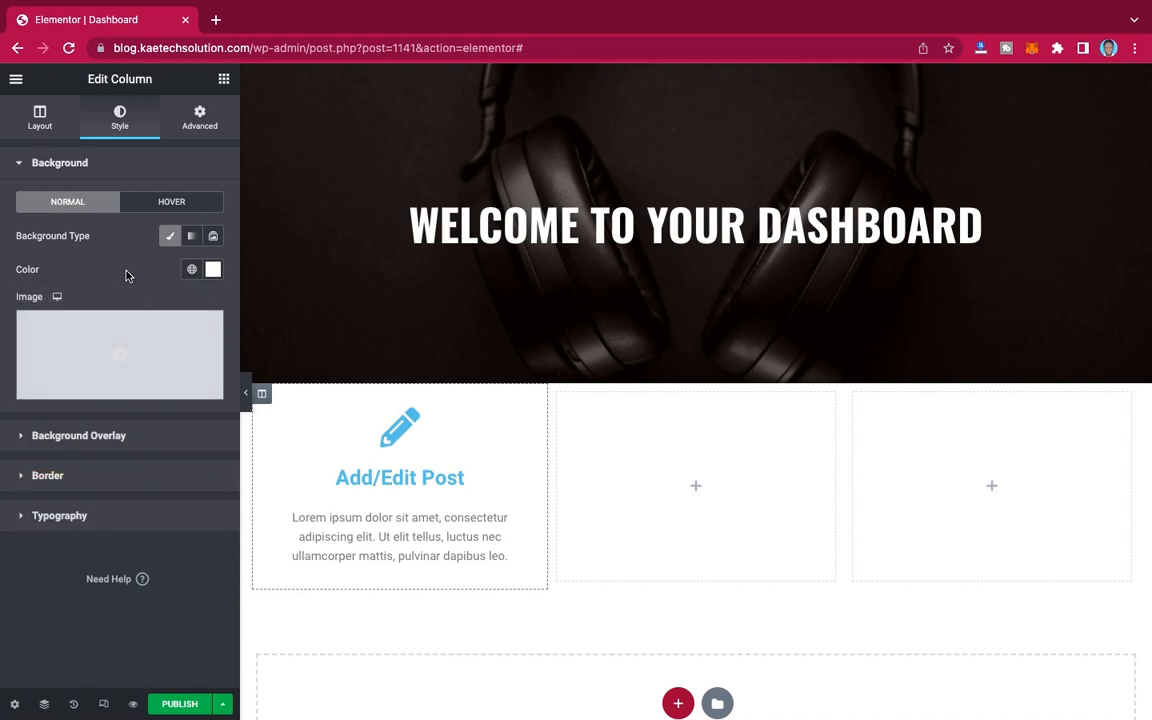
Step: Give the column a solid #FFFFFF border with width 2 and a border radius of 20 px on all sides
left_click(67, 482)
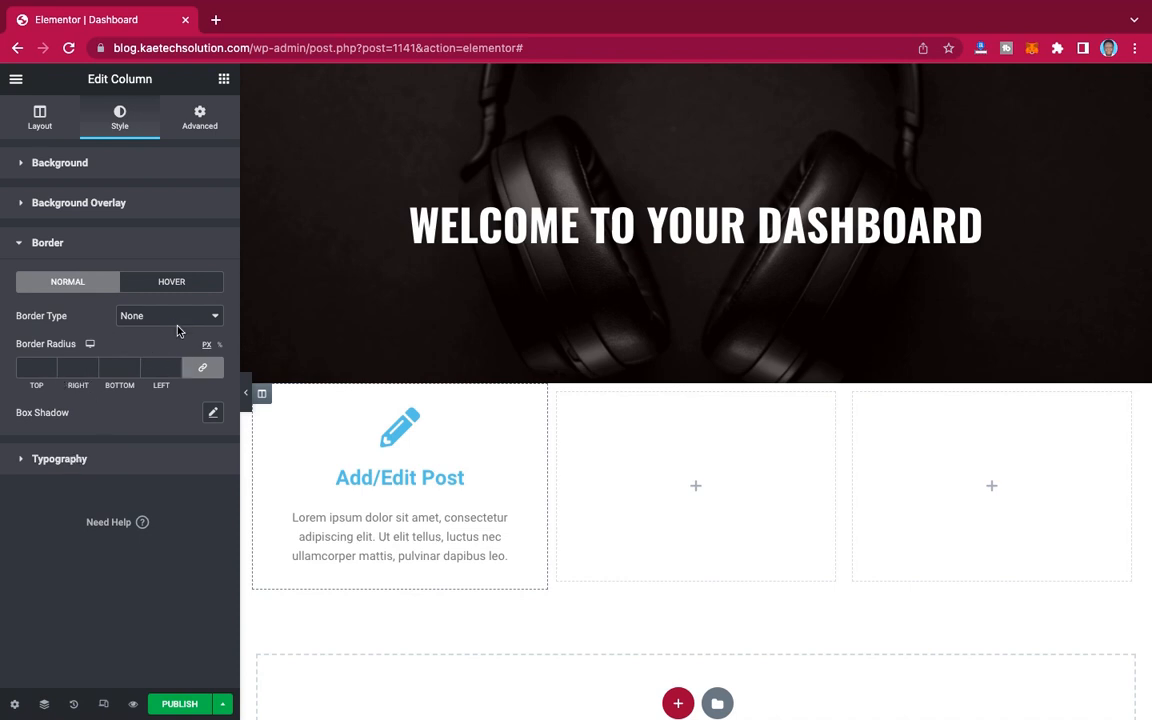
left_click(165, 318)
left_click(168, 334)
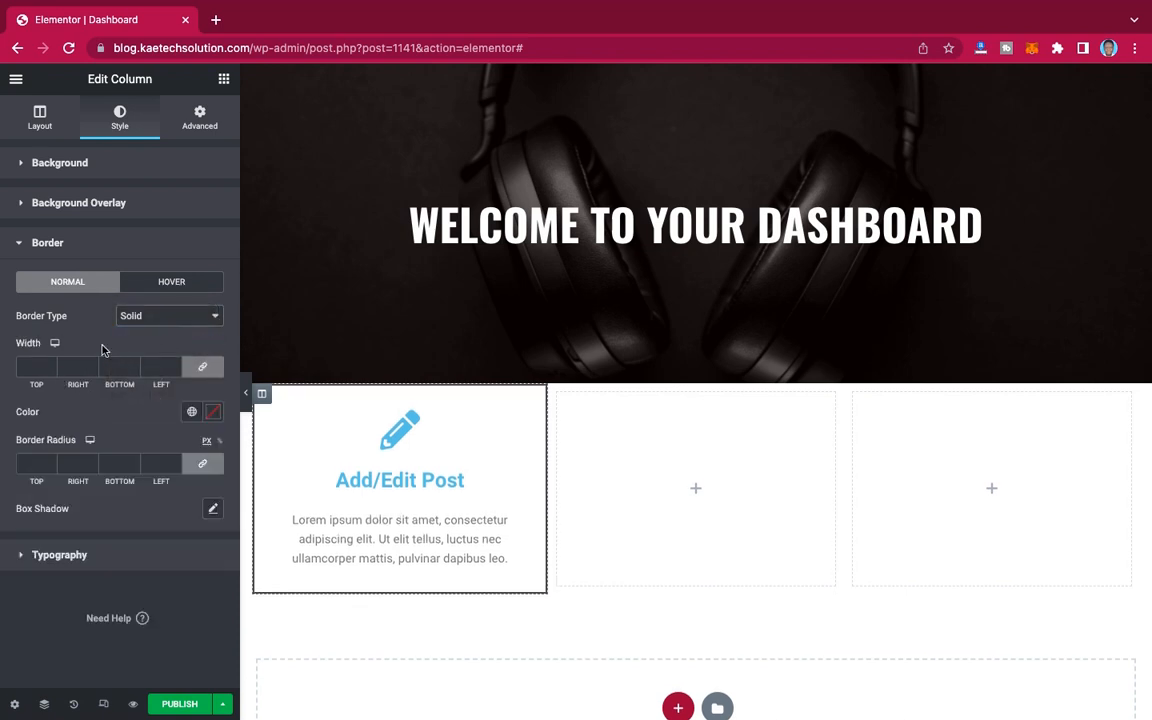
left_click(213, 418)
left_click(31, 472)
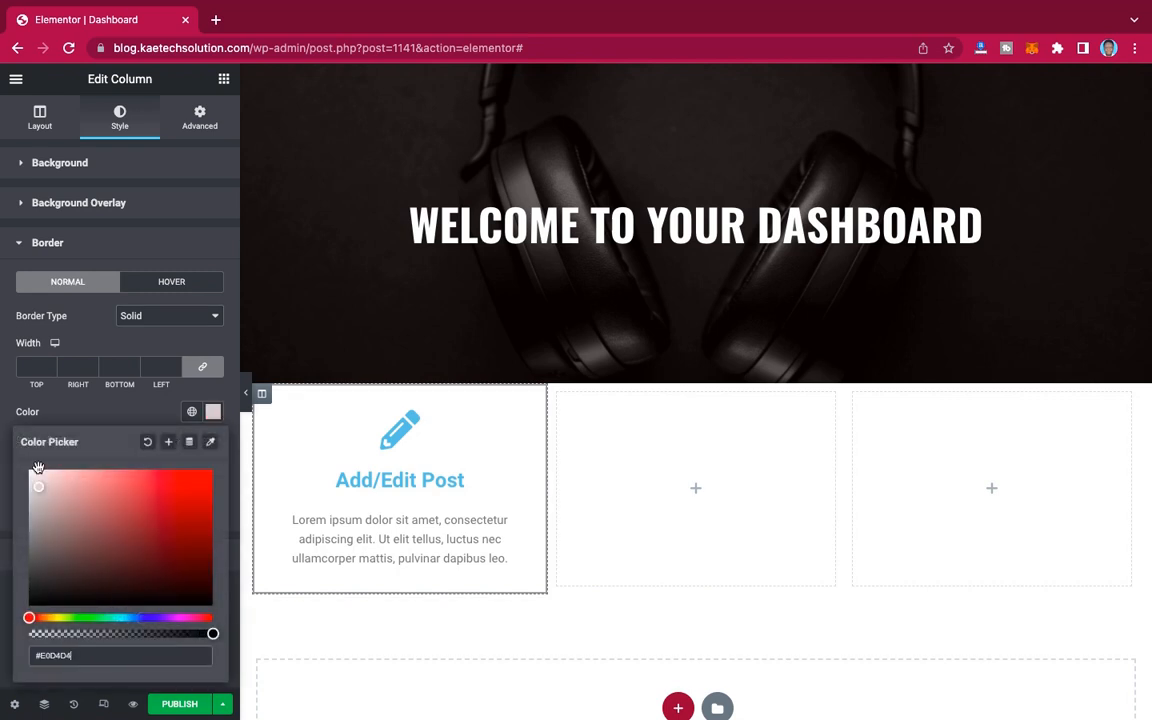
left_click(30, 366)
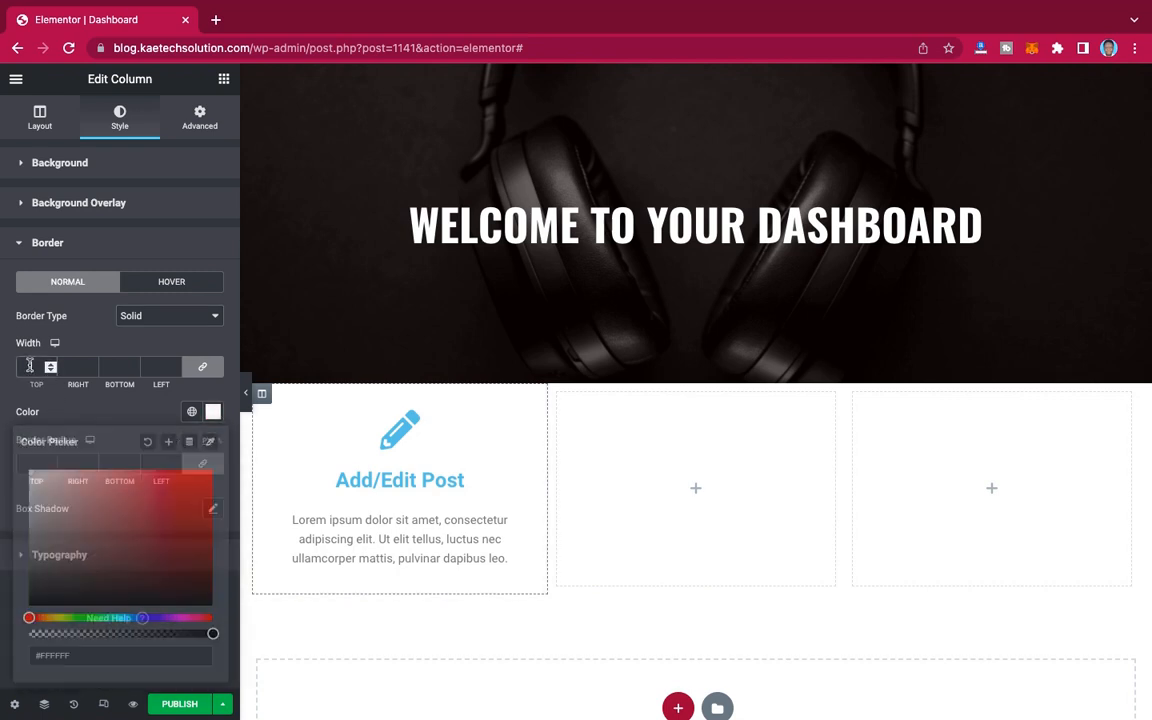
type("2")
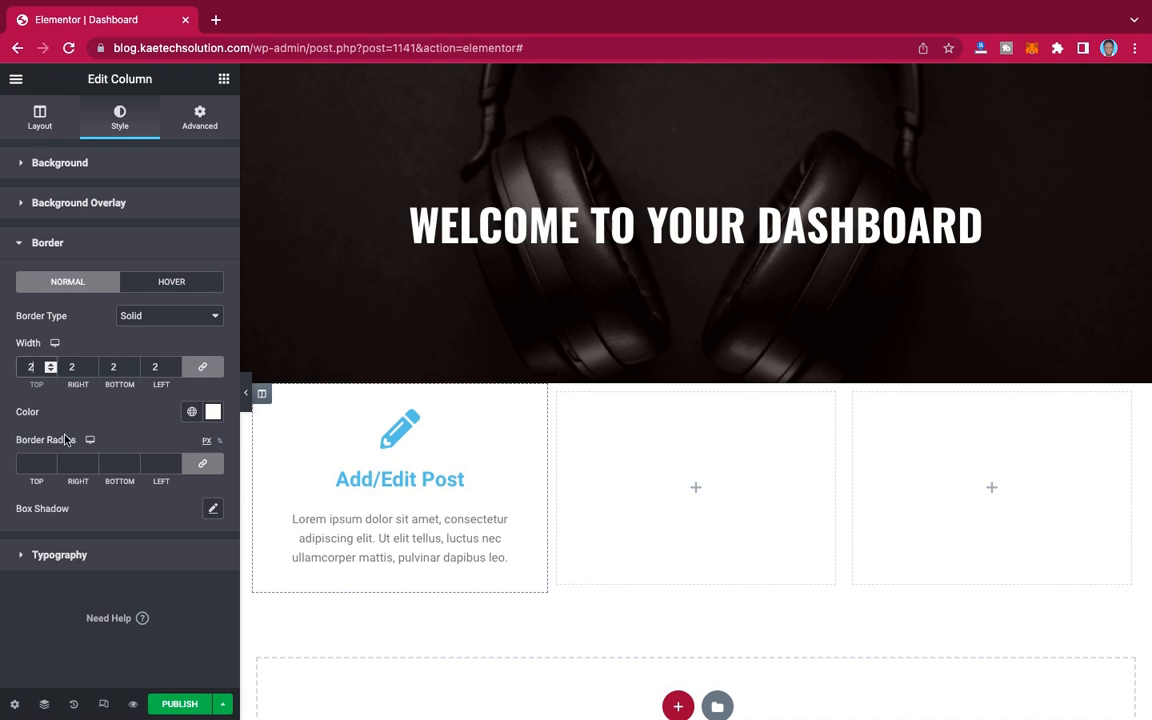
left_click(20, 461)
type("20")
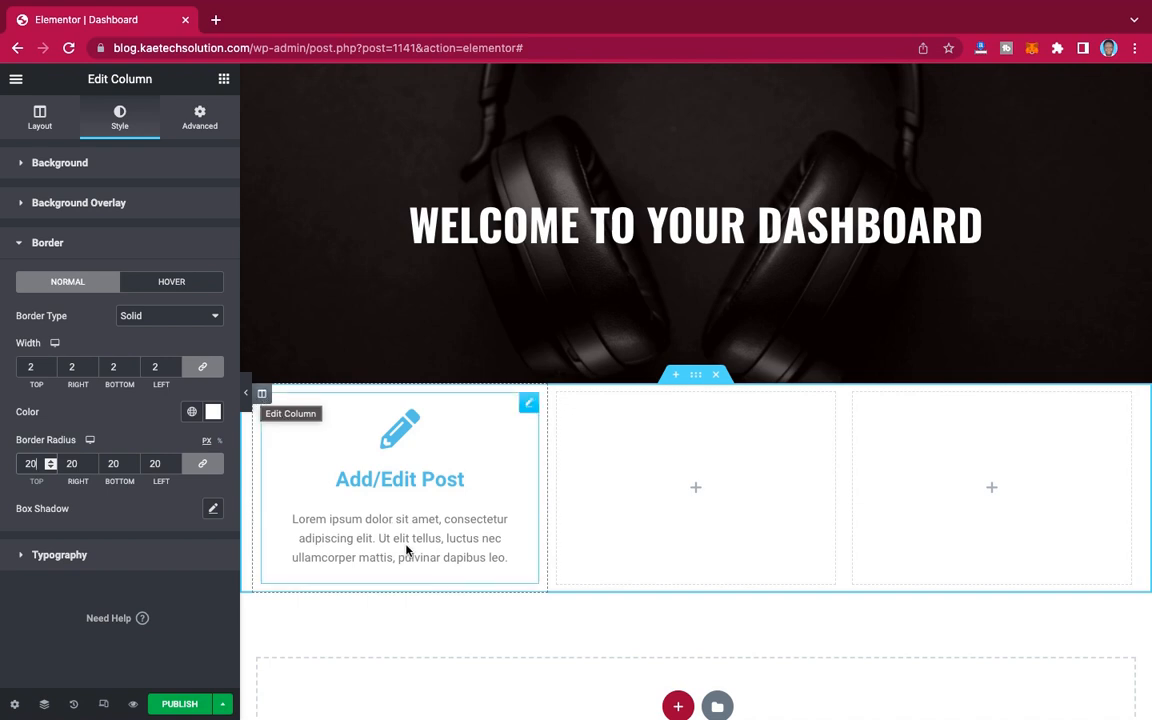
Step: Open the content settings of the Add/Edit Post icon box and select its entire placeholder description
left_click(528, 403)
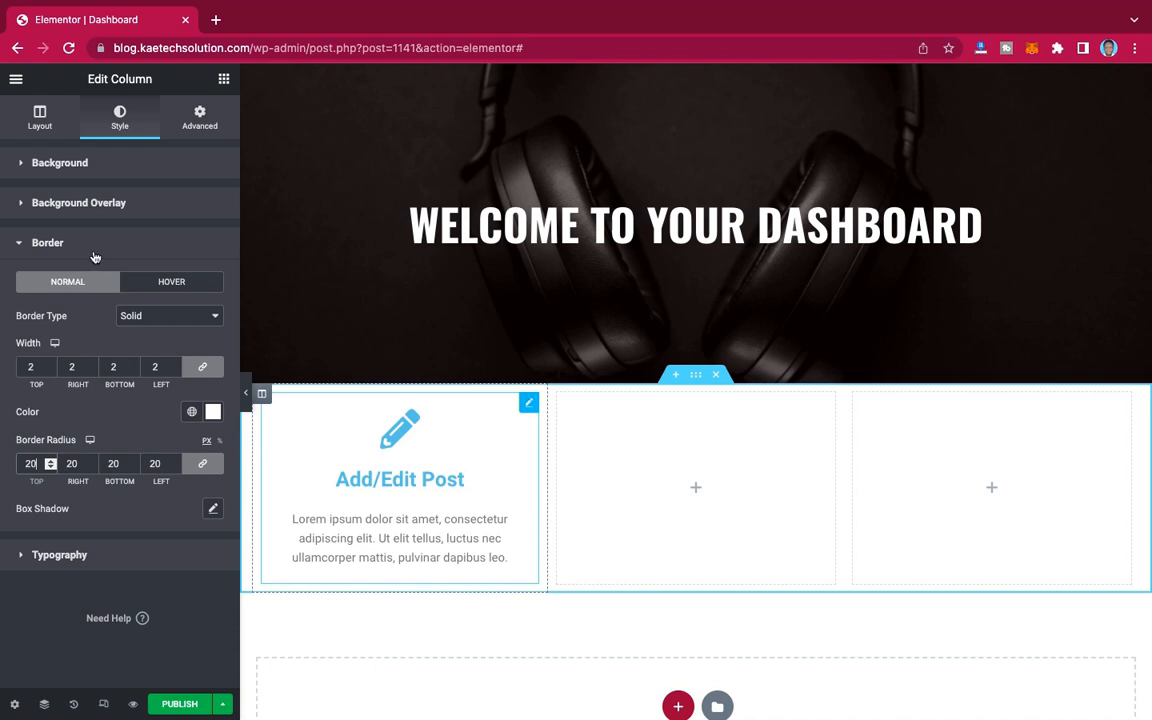
left_click(40, 118)
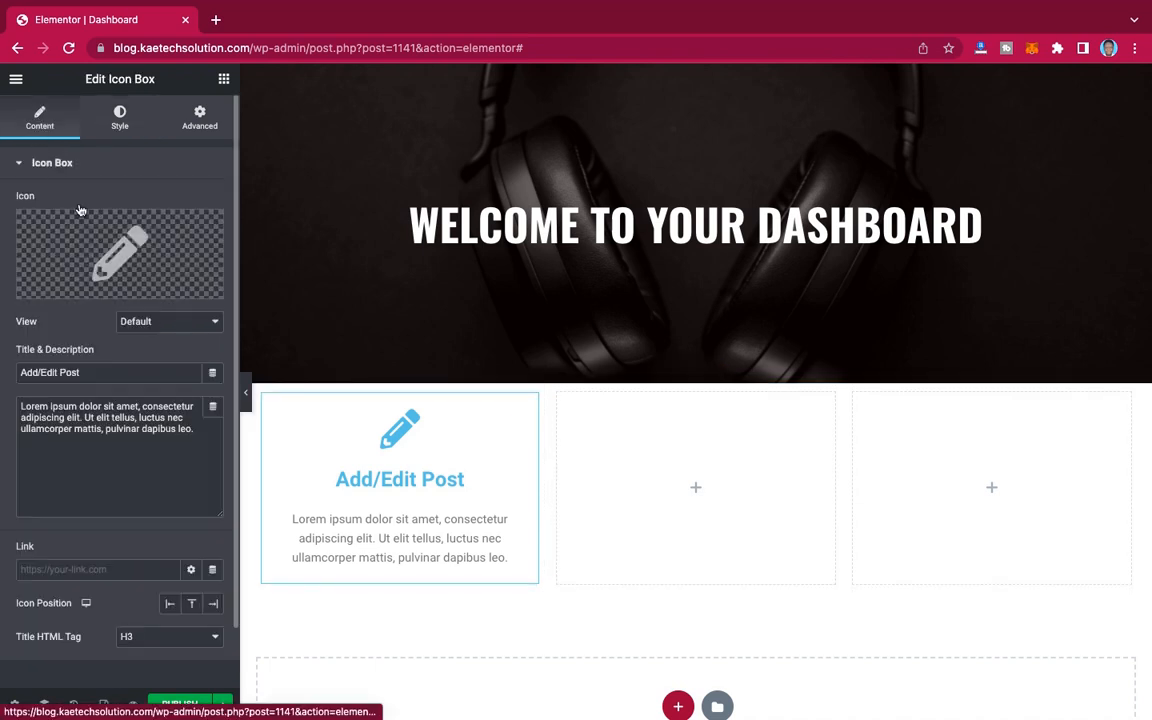
triple_click(107, 423)
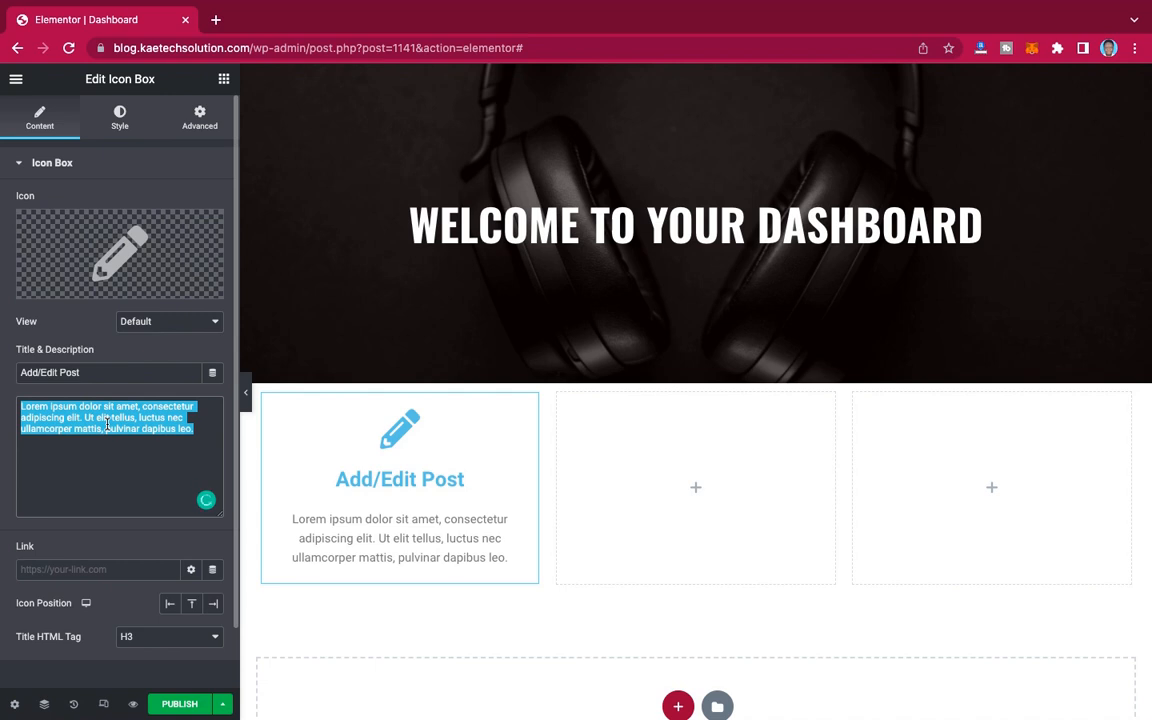
type("Your ")
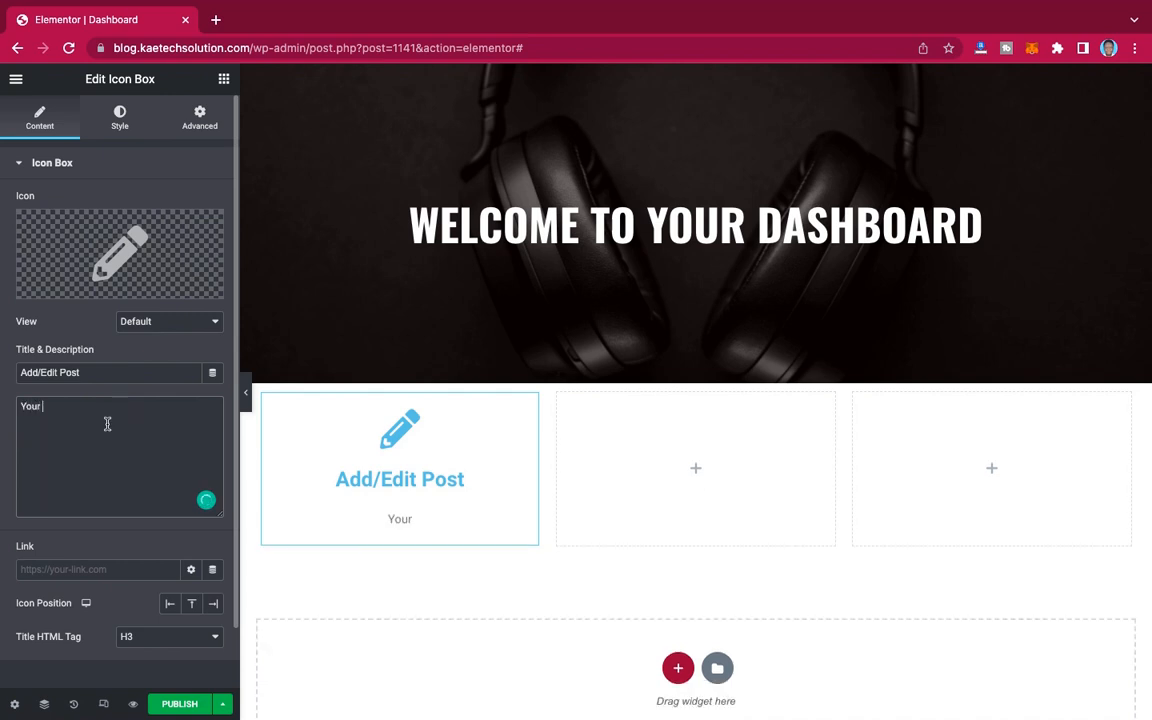
type("t")
key("BackSpace")
key("BackSpace")
key("BackSpace")
key("BackSpace")
key("BackSpace")
key("BackSpace")
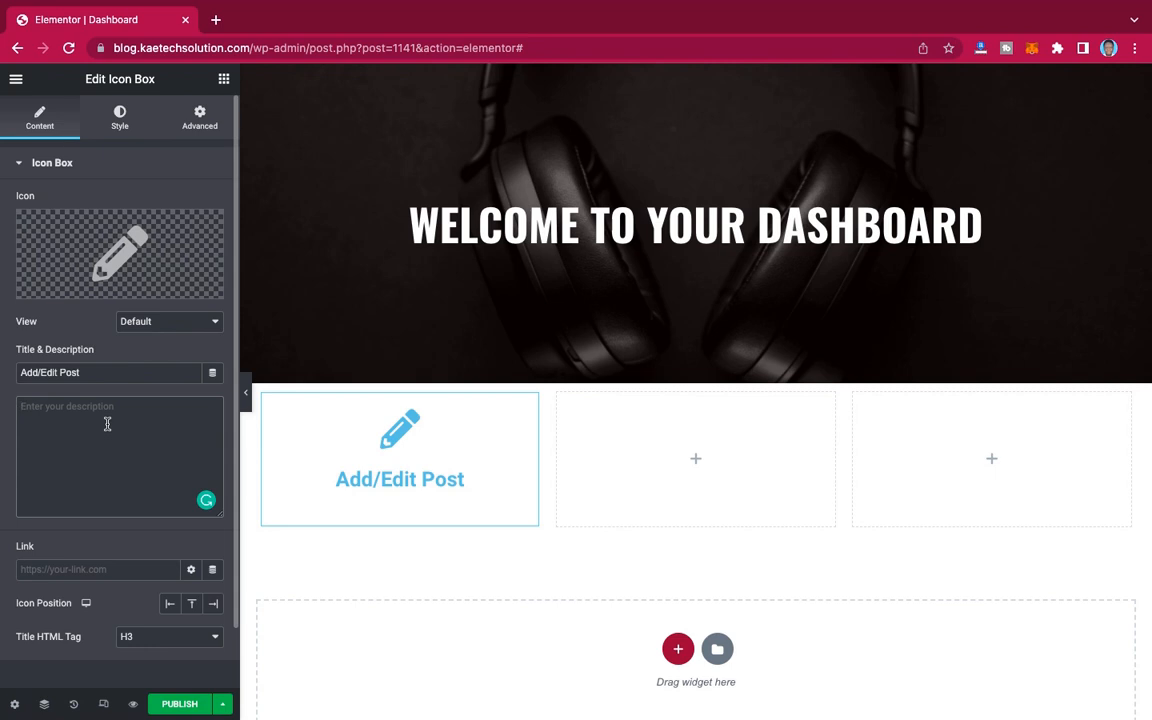
Step: Enter "Click here to add or edit post" as the icon box's description
type("C")
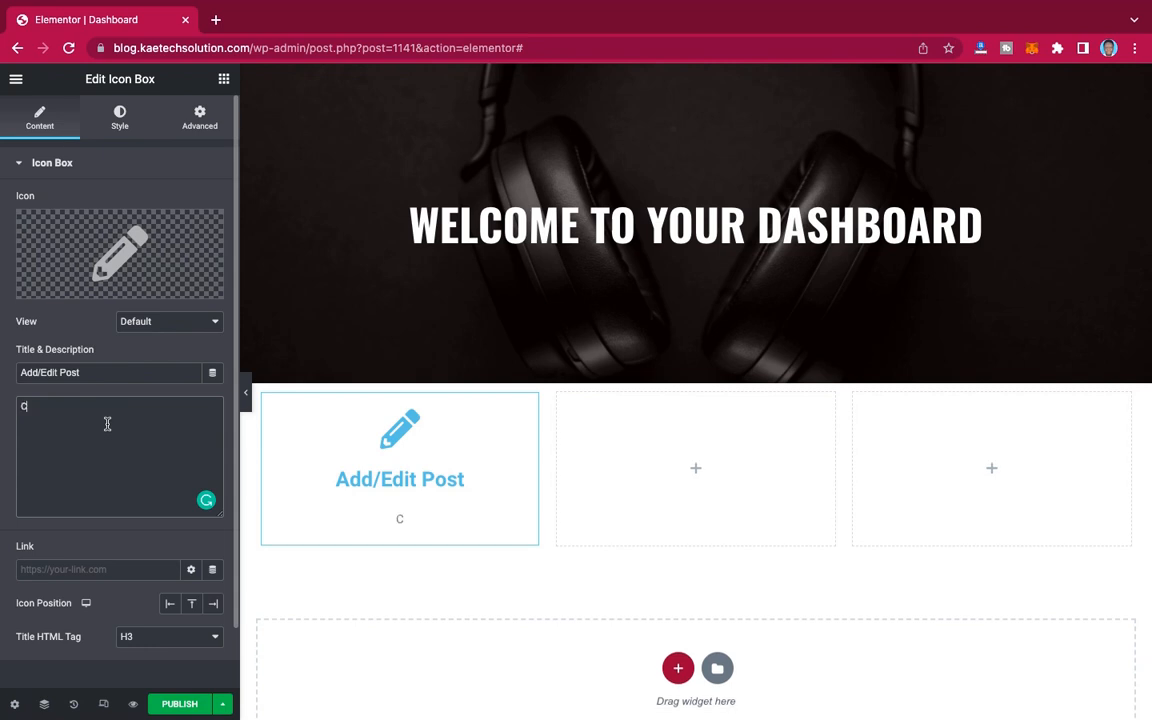
type("lick here to add or ")
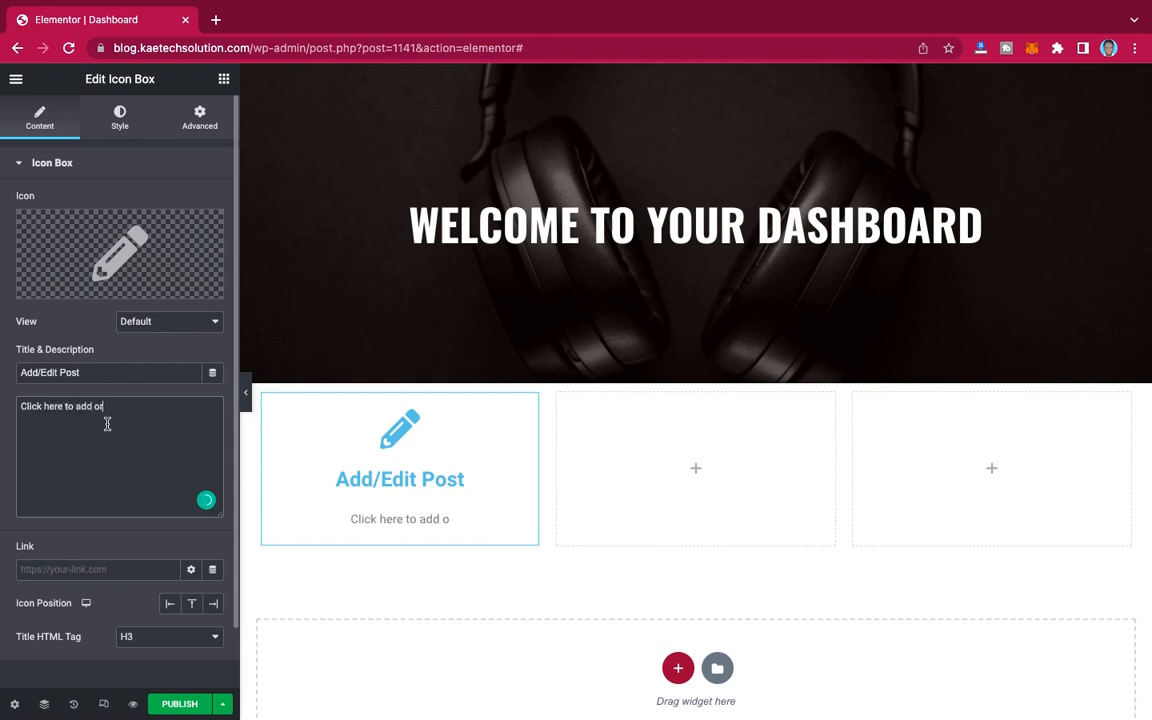
type("edit post")
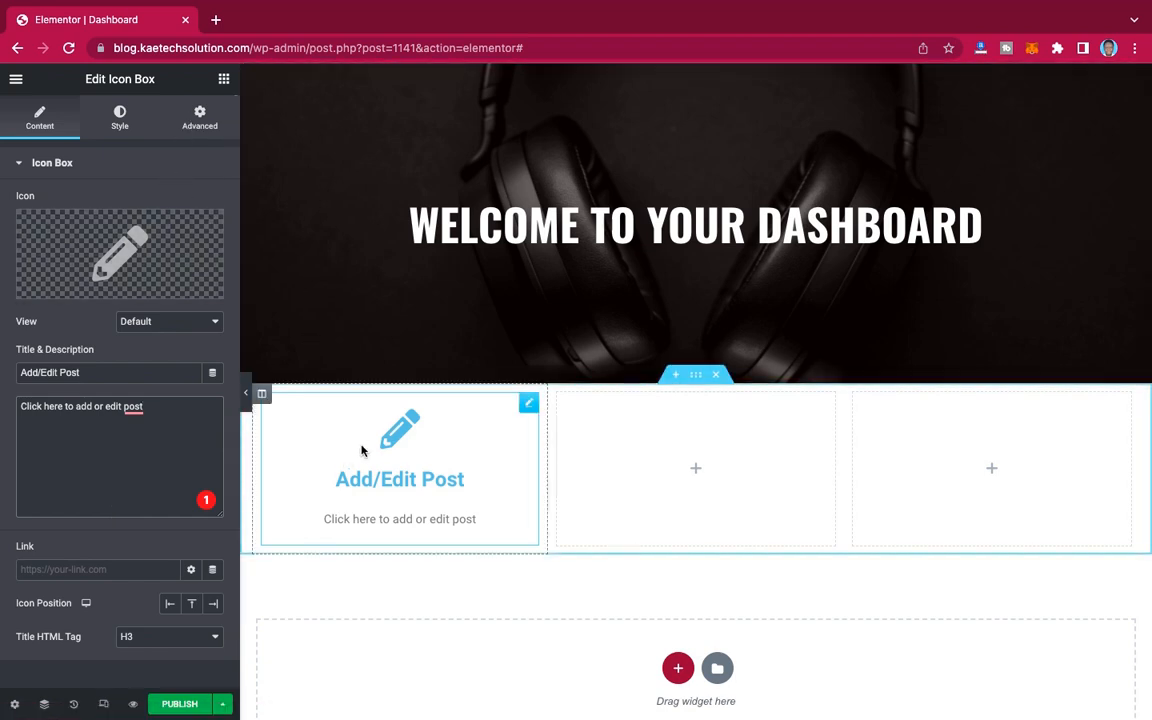
Step: Open blog.kaetechsolution.com/wp-admin/ in a new browser tab and go to the list of all posts
left_click(215, 20)
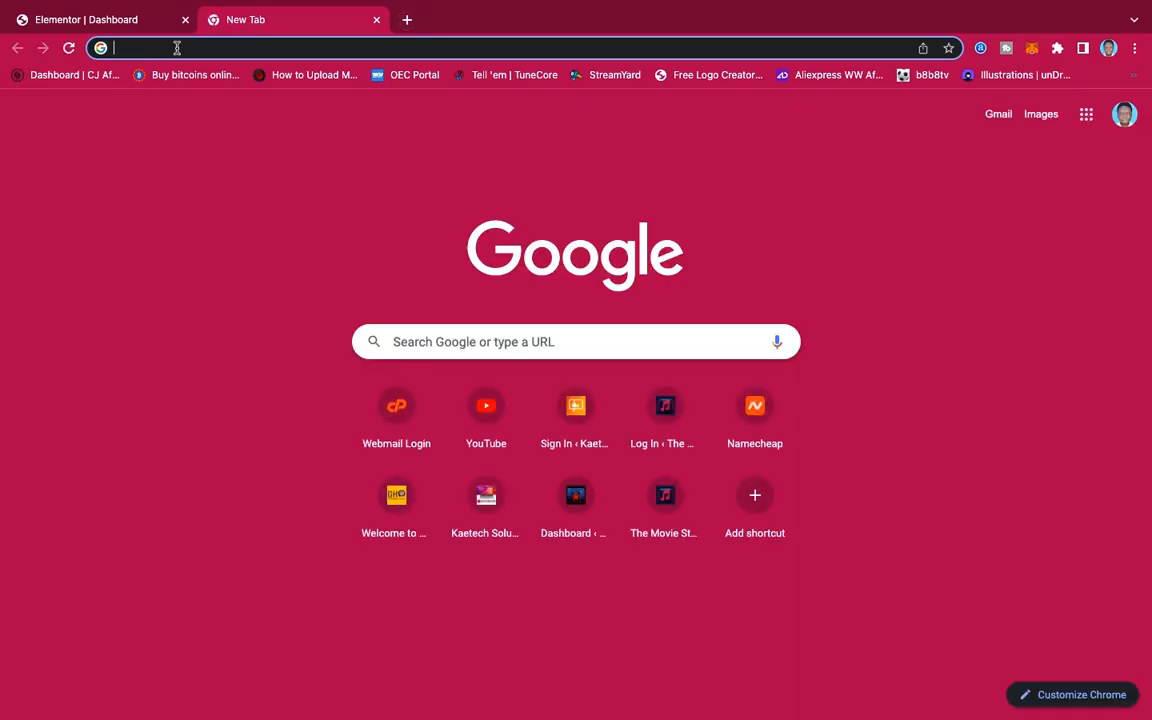
type("blog.kaetechsolution.com")
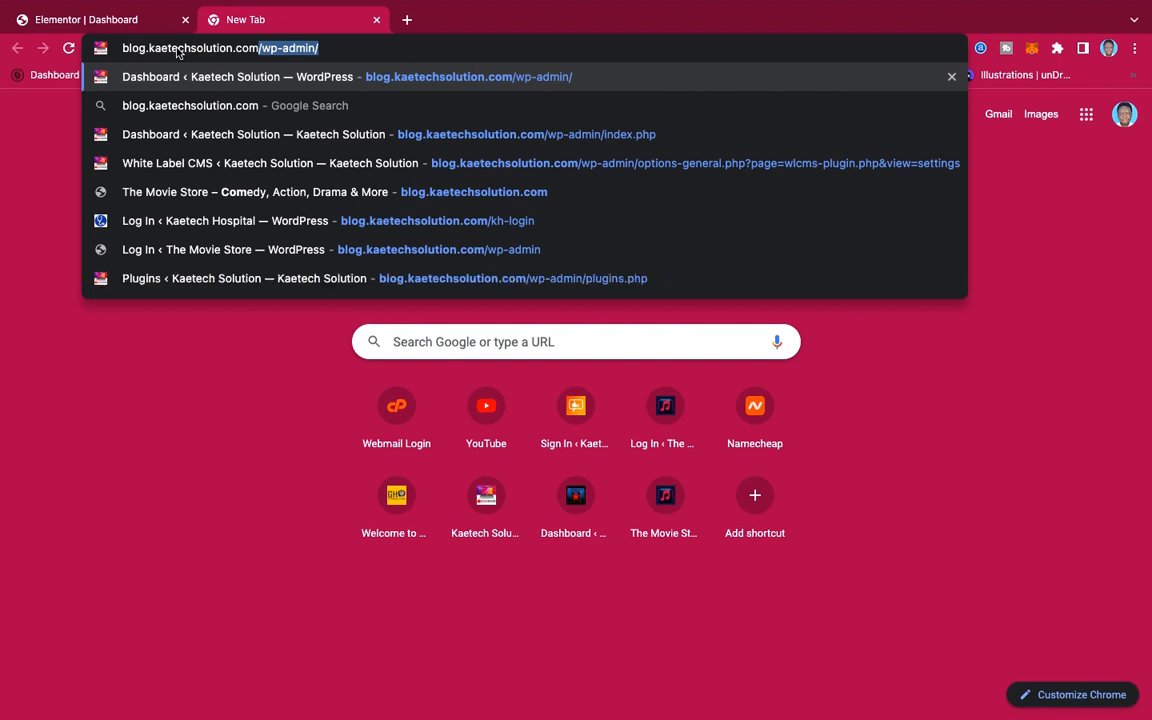
key("Return")
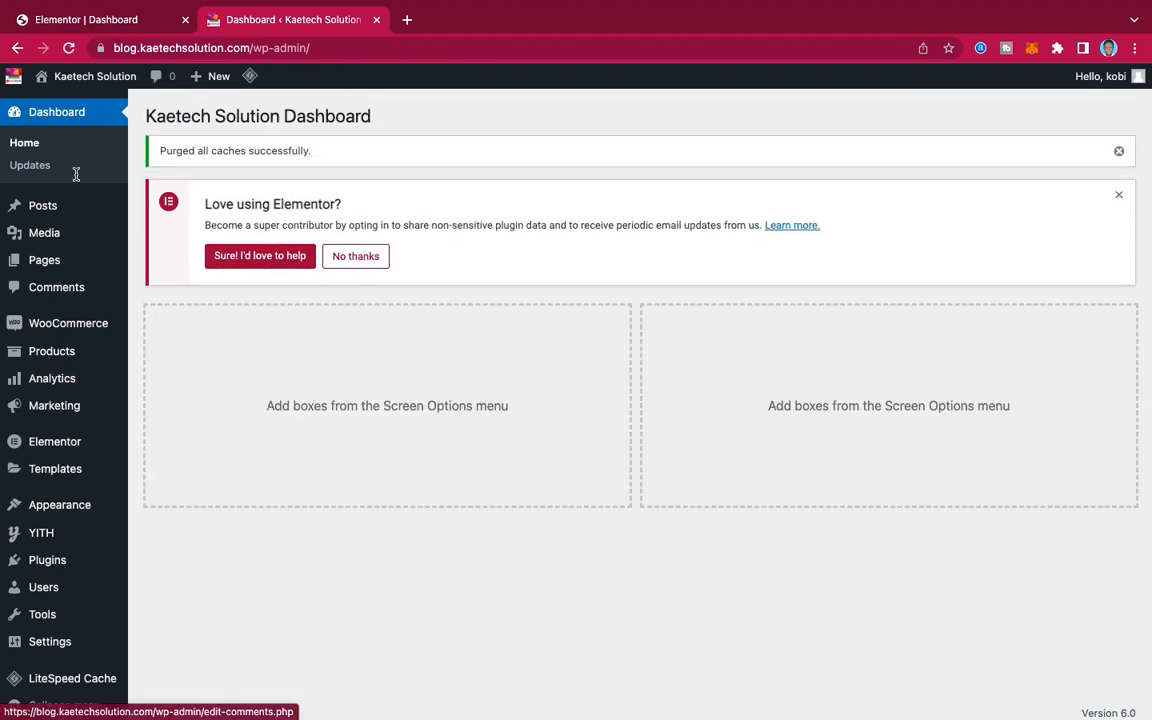
mouse_move(38, 215)
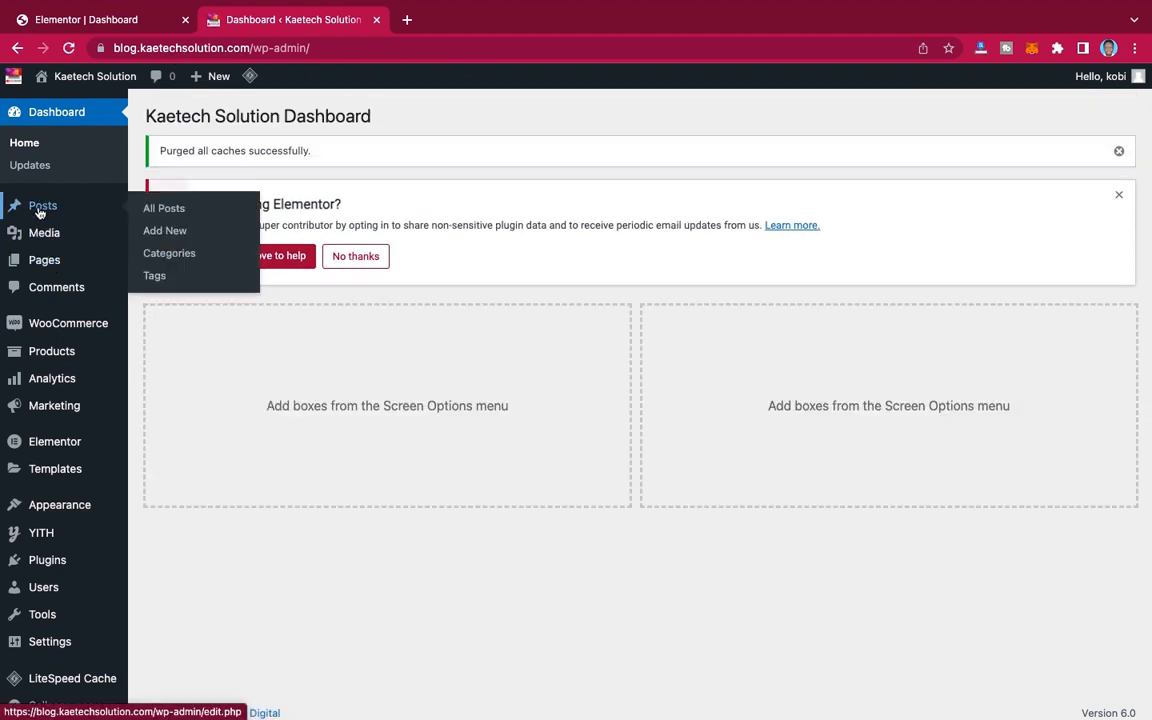
left_click(158, 209)
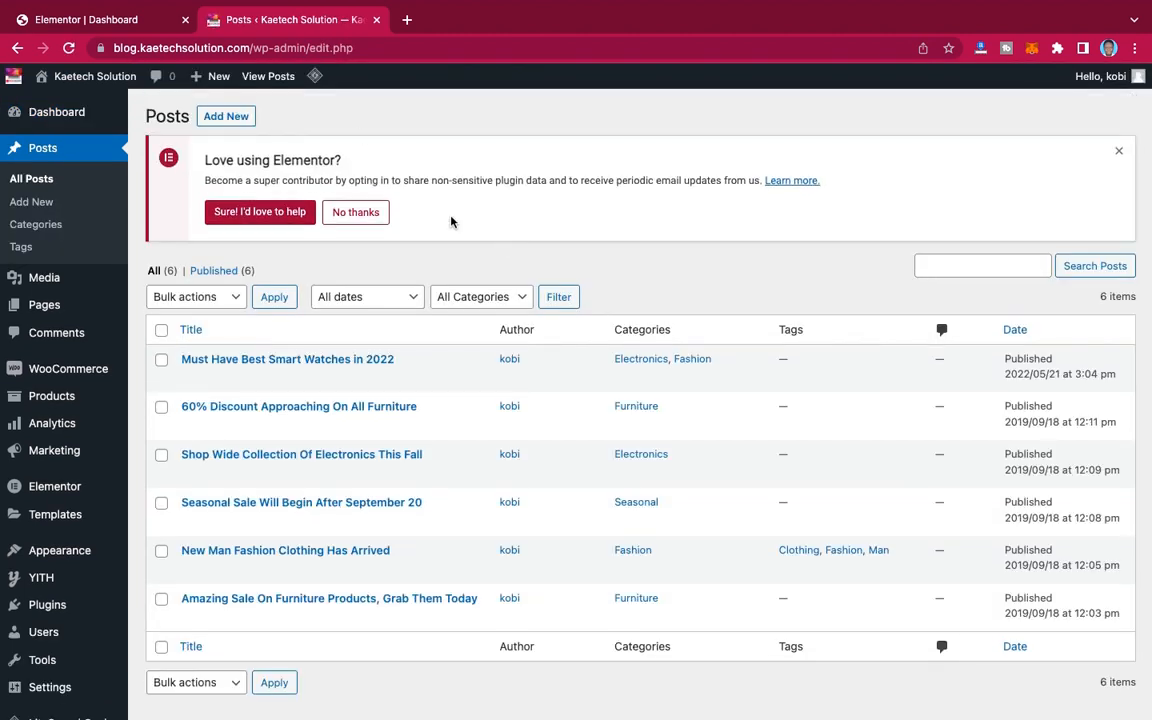
Step: Copy the path /wp-admin/edit.php from the Posts page's address and paste it as the Add/Edit Post icon box's link in Elementor
left_click(450, 46)
left_click(380, 48)
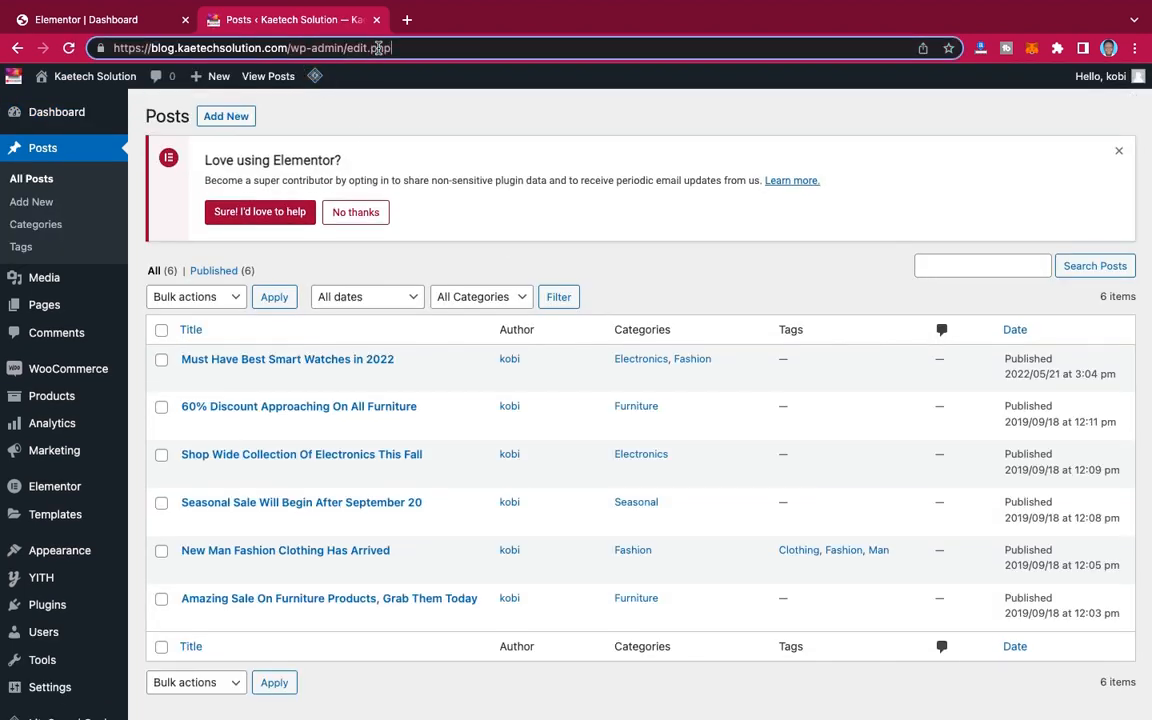
left_click_drag(398, 48, 286, 45)
key("ctrl+c")
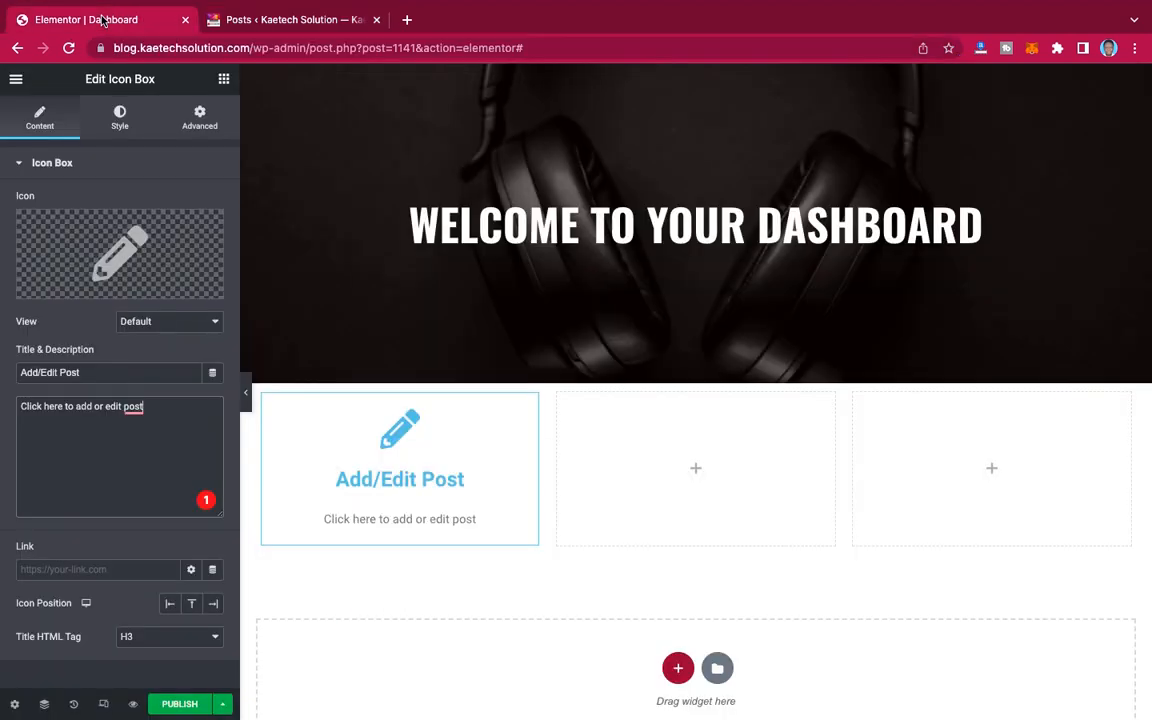
left_click(95, 20)
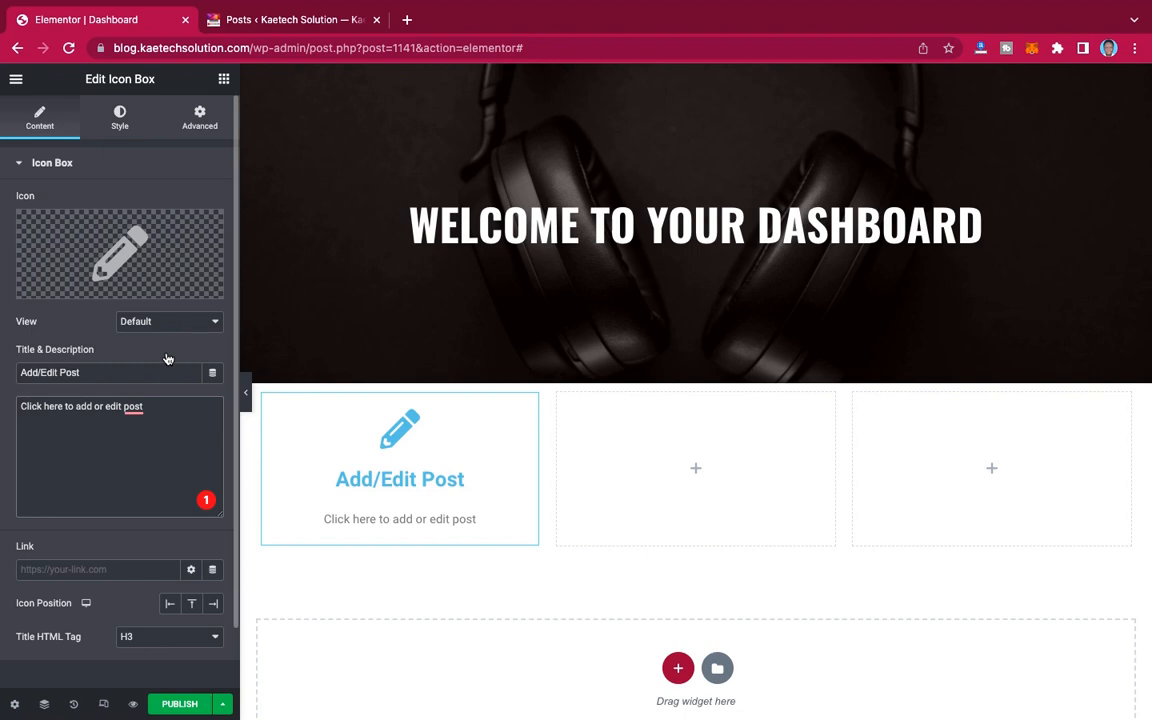
left_click(37, 569)
key("ctrl+v")
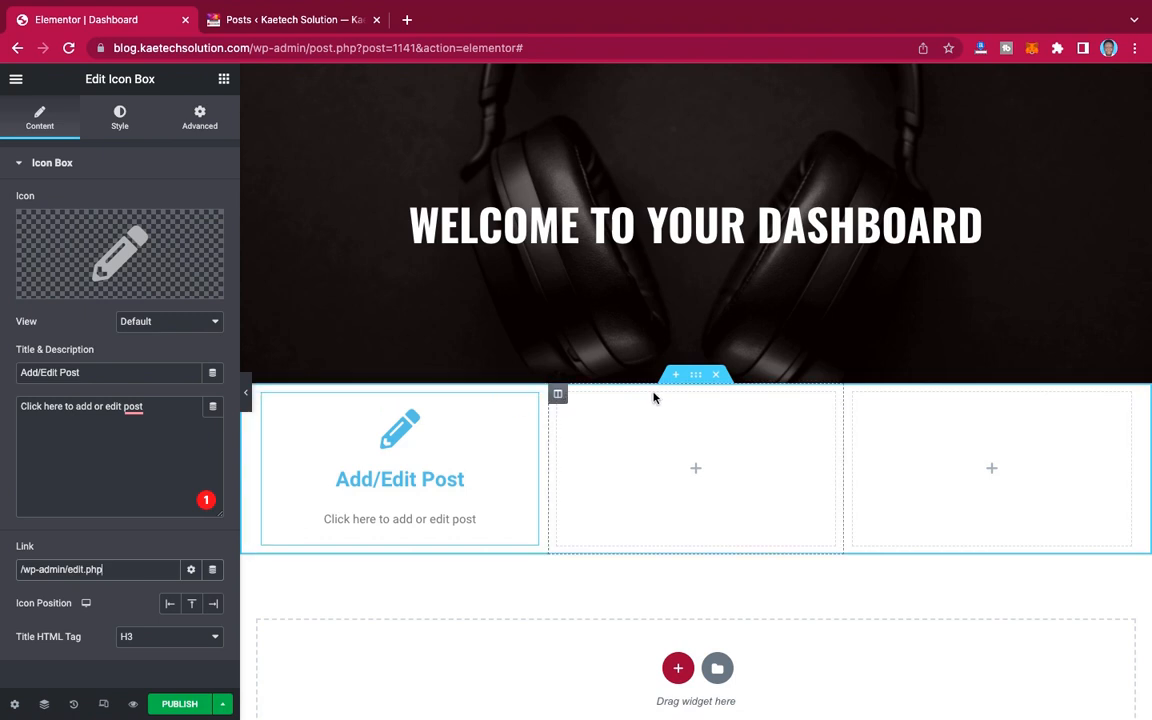
Step: Unlink the margin values of the three-column section below the banner and set its top margin to -50 px
left_click(696, 376)
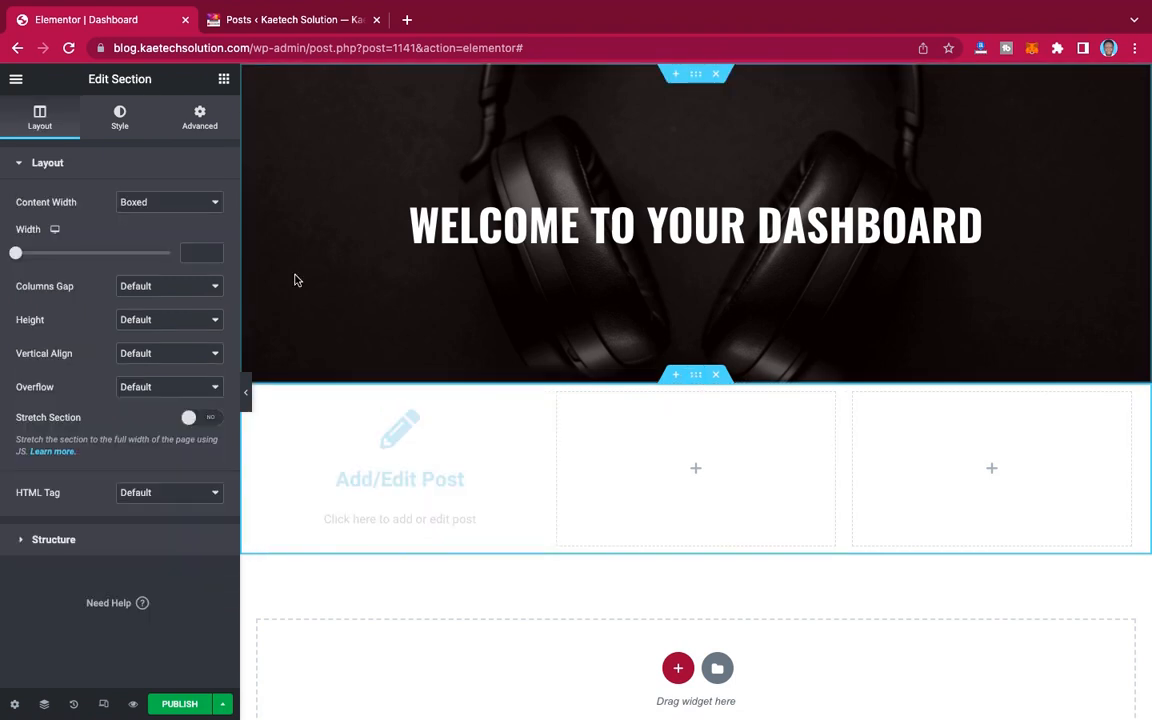
left_click(200, 116)
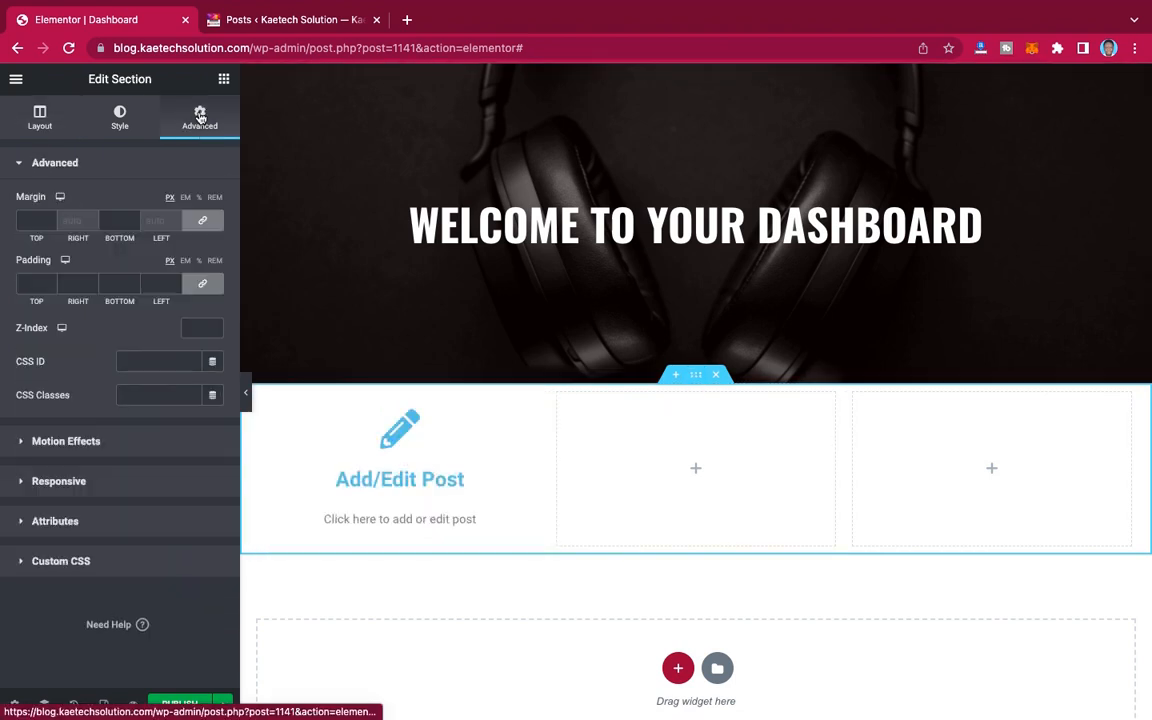
left_click(202, 220)
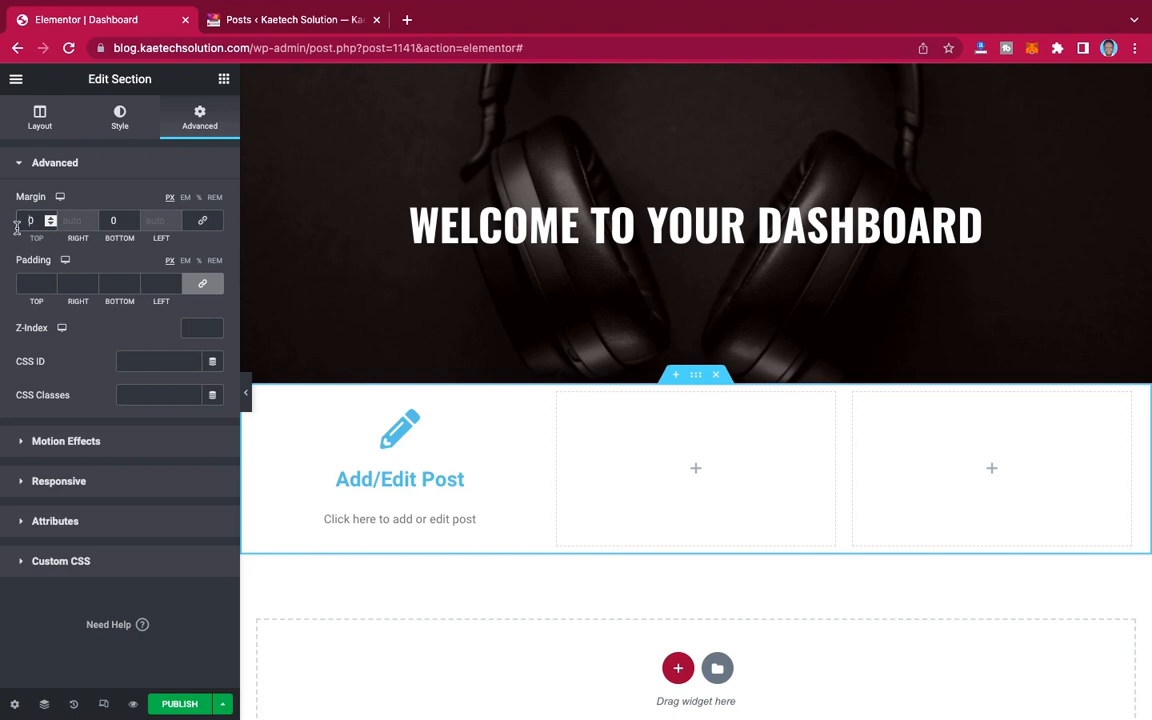
type("50")
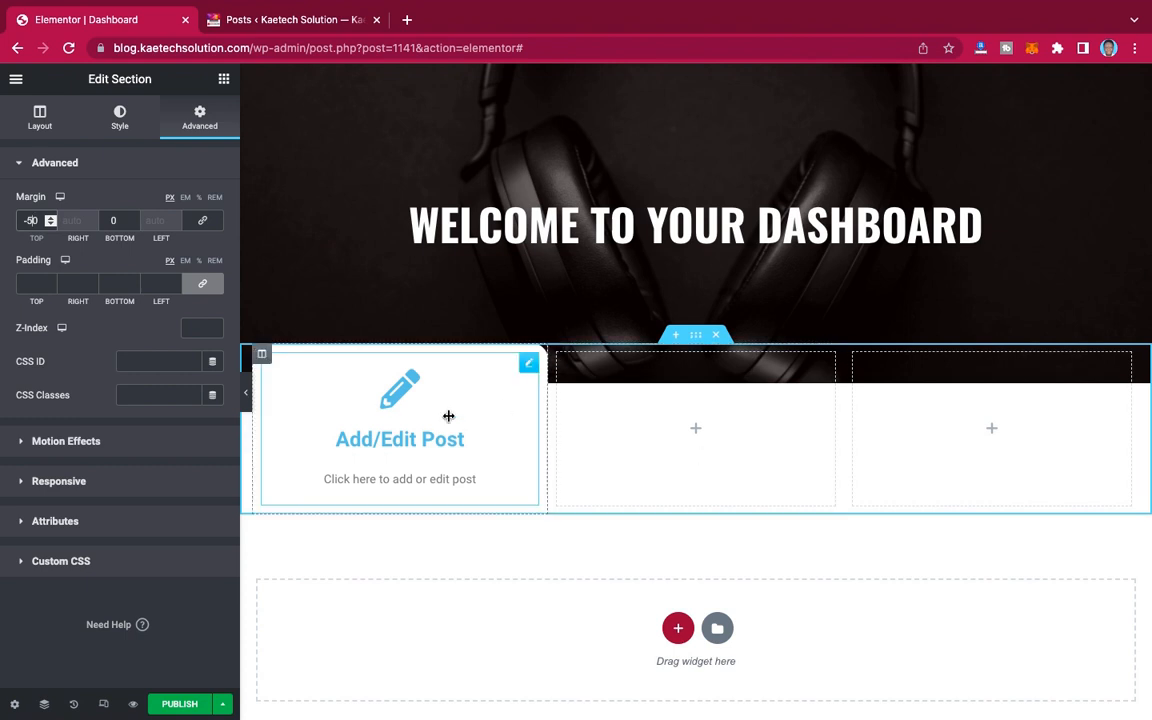
Step: Change the border color of the column holding the Add/Edit Post icon box to dark gray #737373
left_click(262, 356)
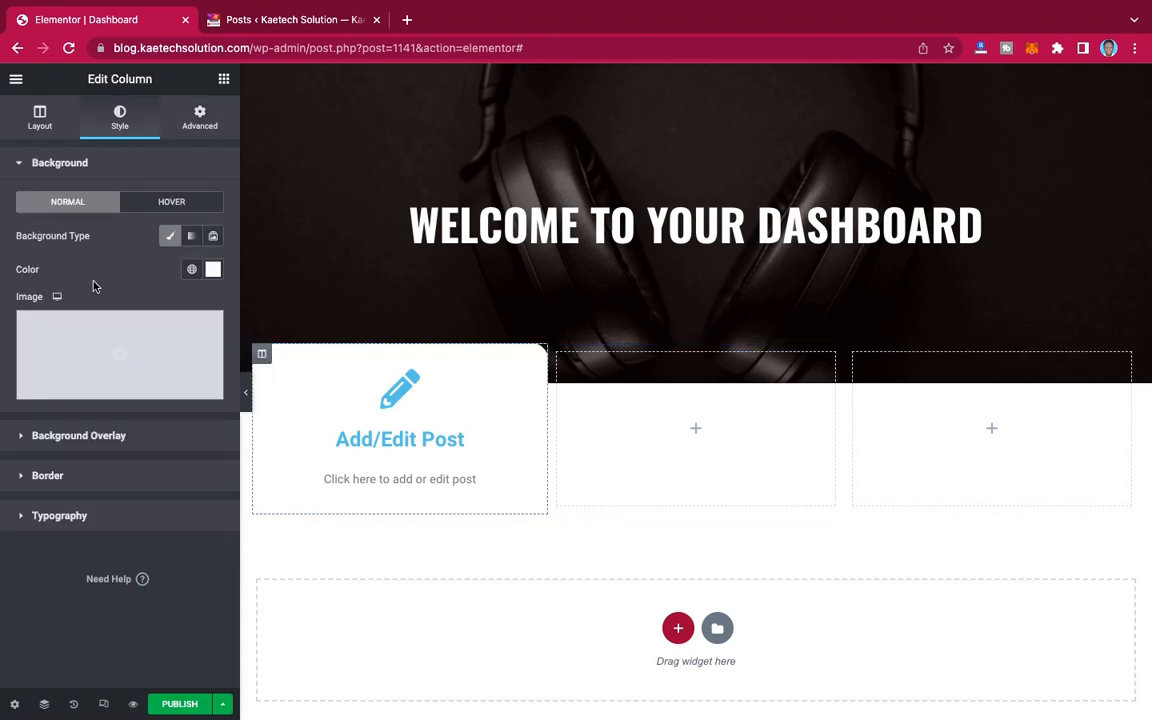
left_click(60, 485)
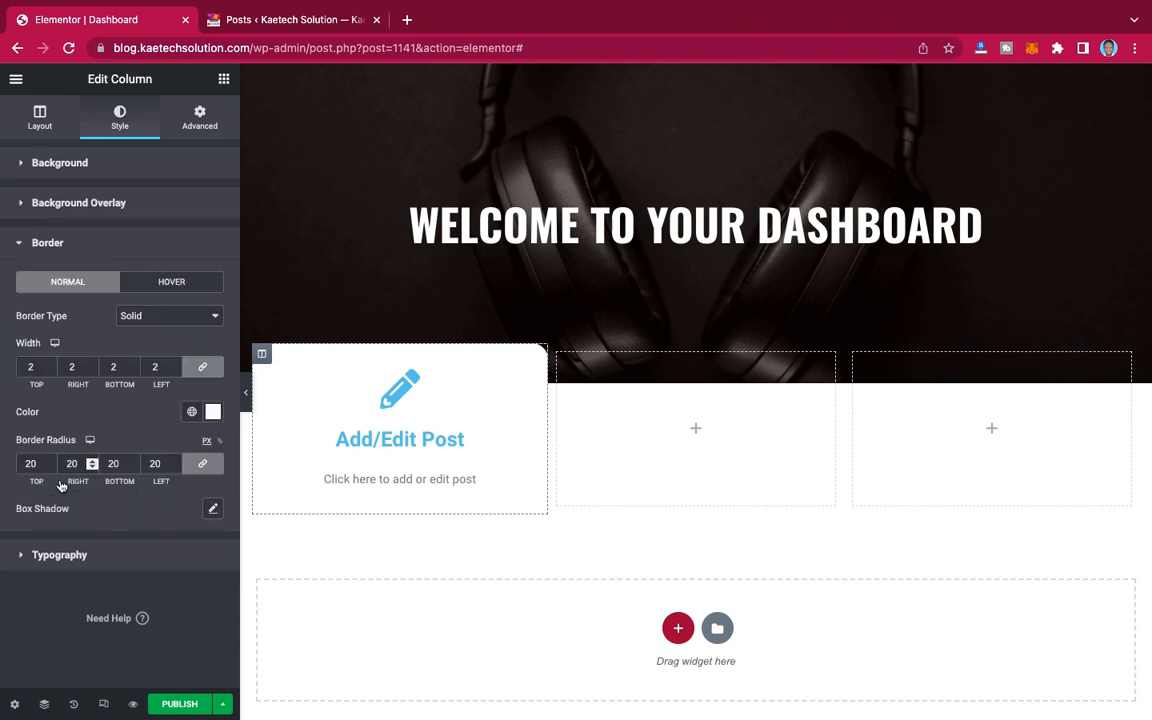
left_click(213, 411)
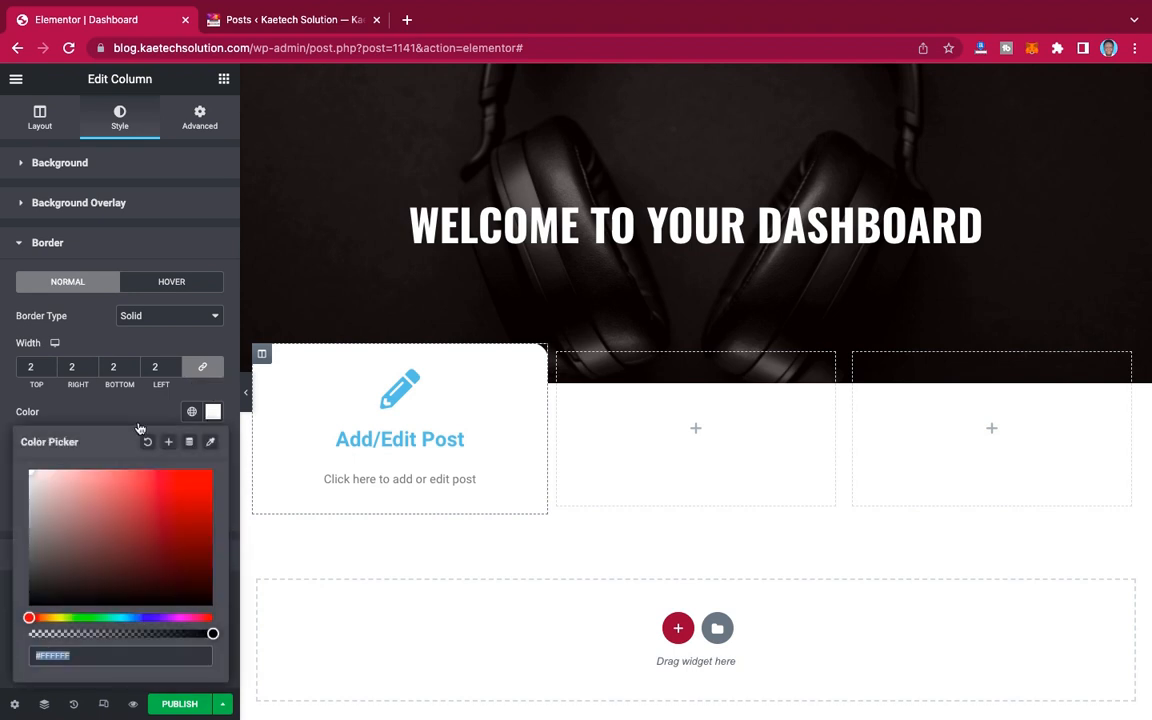
left_click(31, 514)
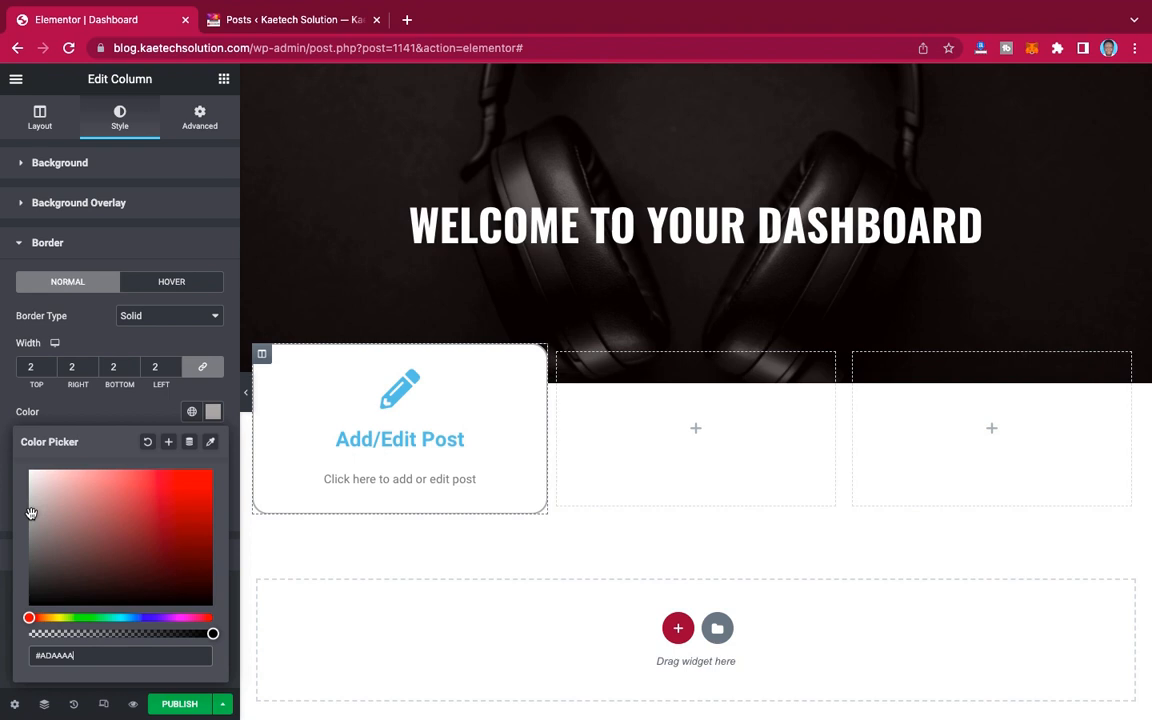
left_click_drag(31, 514, 17, 544)
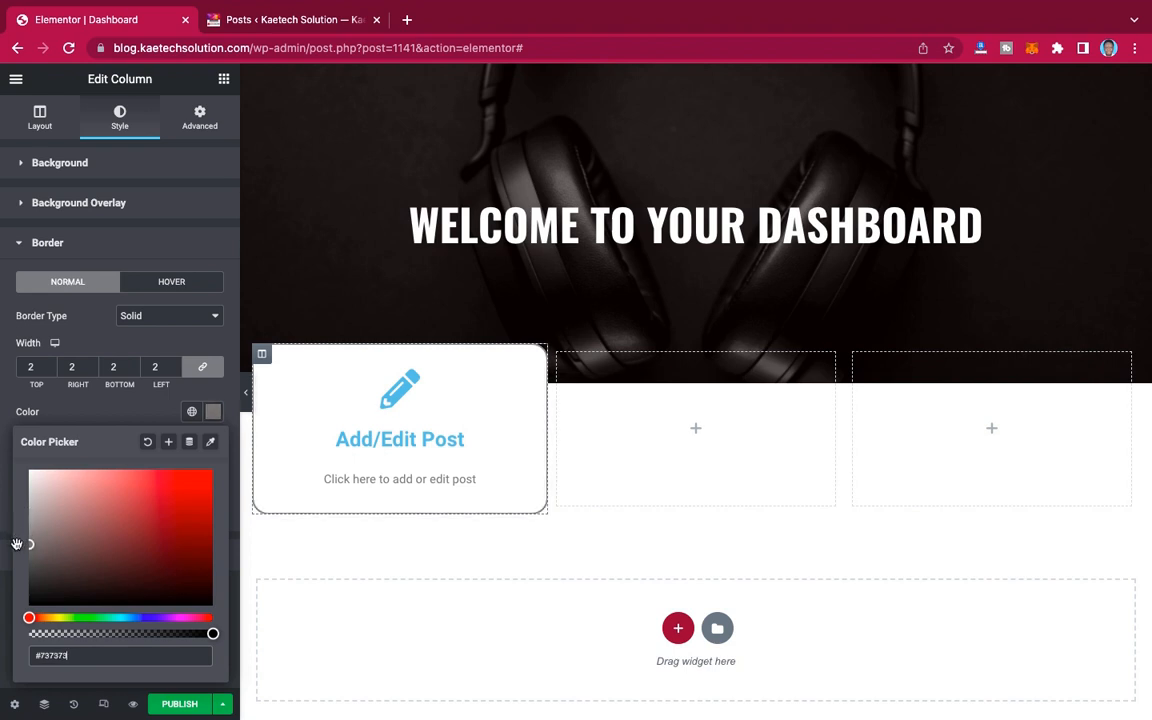
left_click(149, 304)
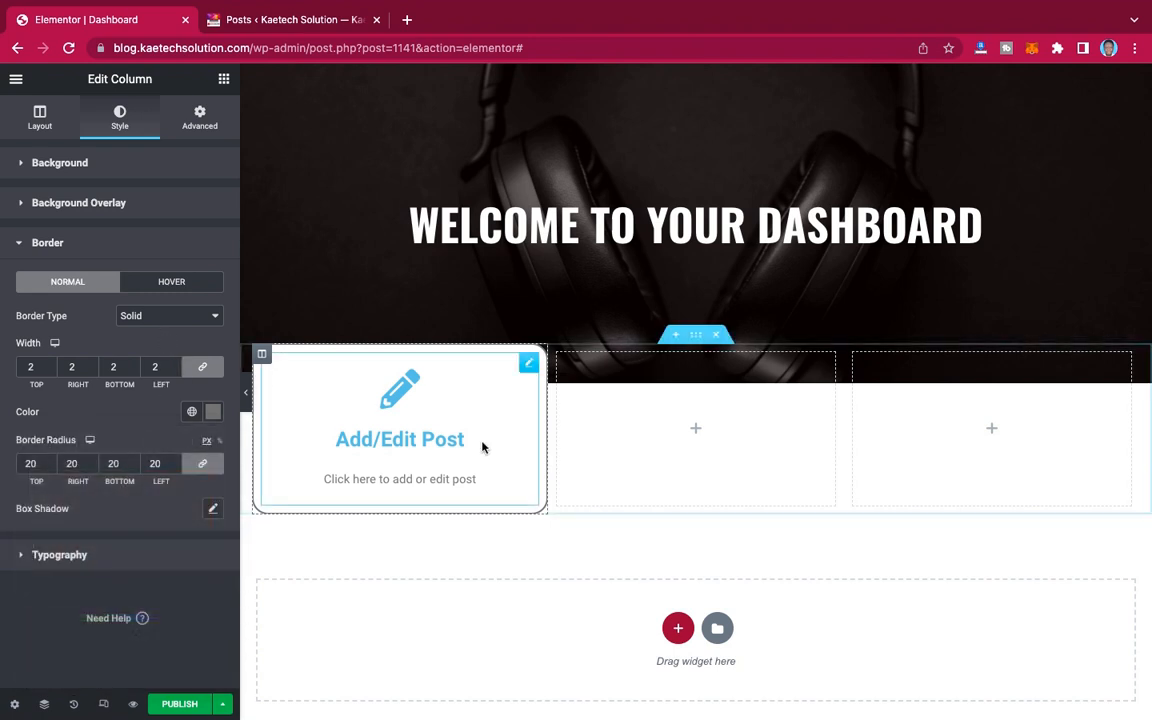
Step: Change the primary color of the pencil icon in the Add/Edit Post icon box to a bright orange
left_click(527, 368)
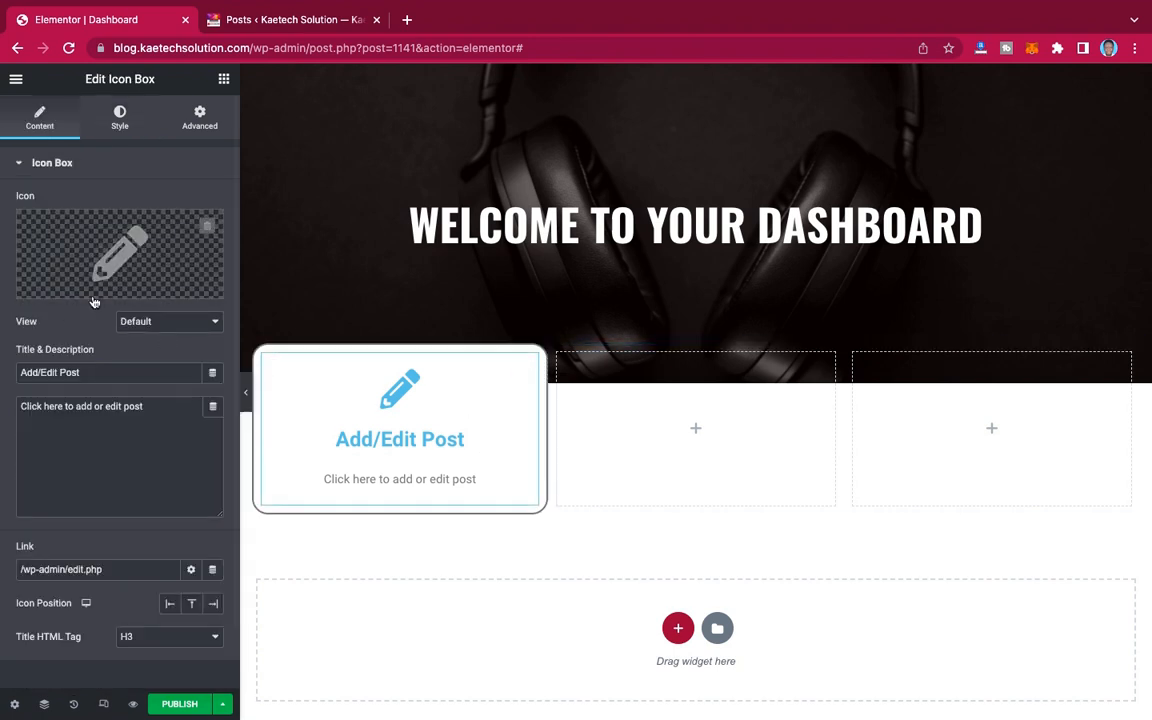
left_click(119, 118)
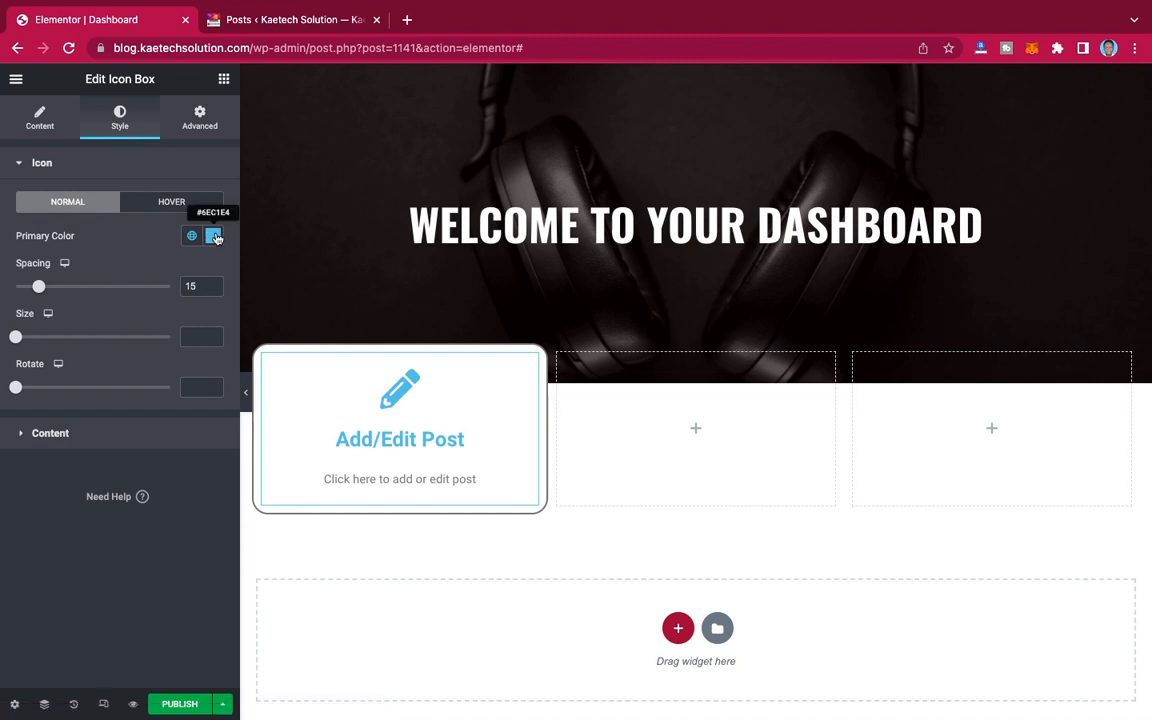
left_click(213, 235)
mouse_move(105, 360)
left_mouse_down()
mouse_move(51, 404)
mouse_move(13, 409)
mouse_move(13, 449)
left_mouse_up()
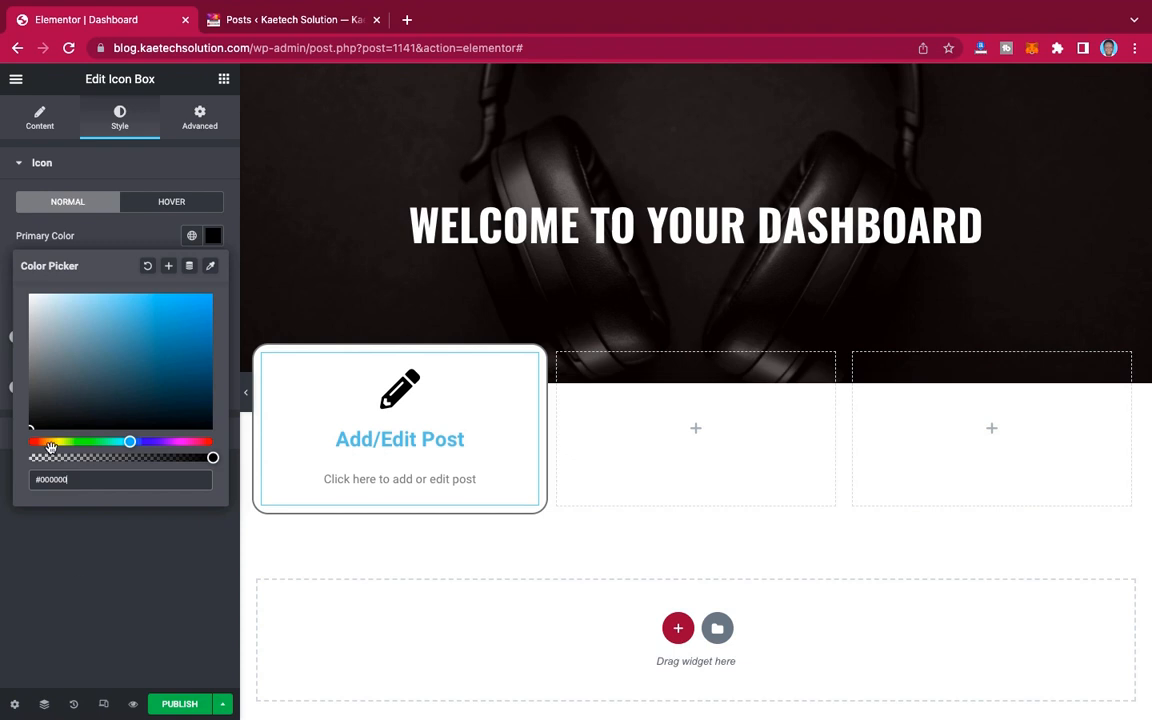
left_click(41, 440)
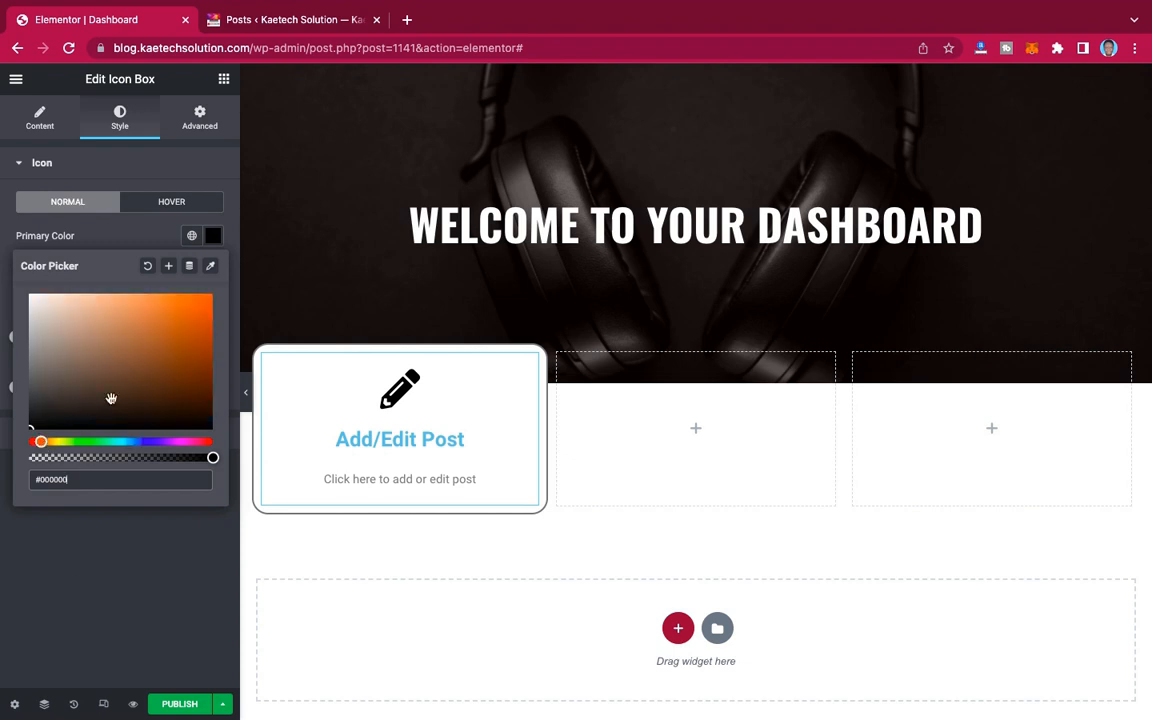
left_click(205, 308)
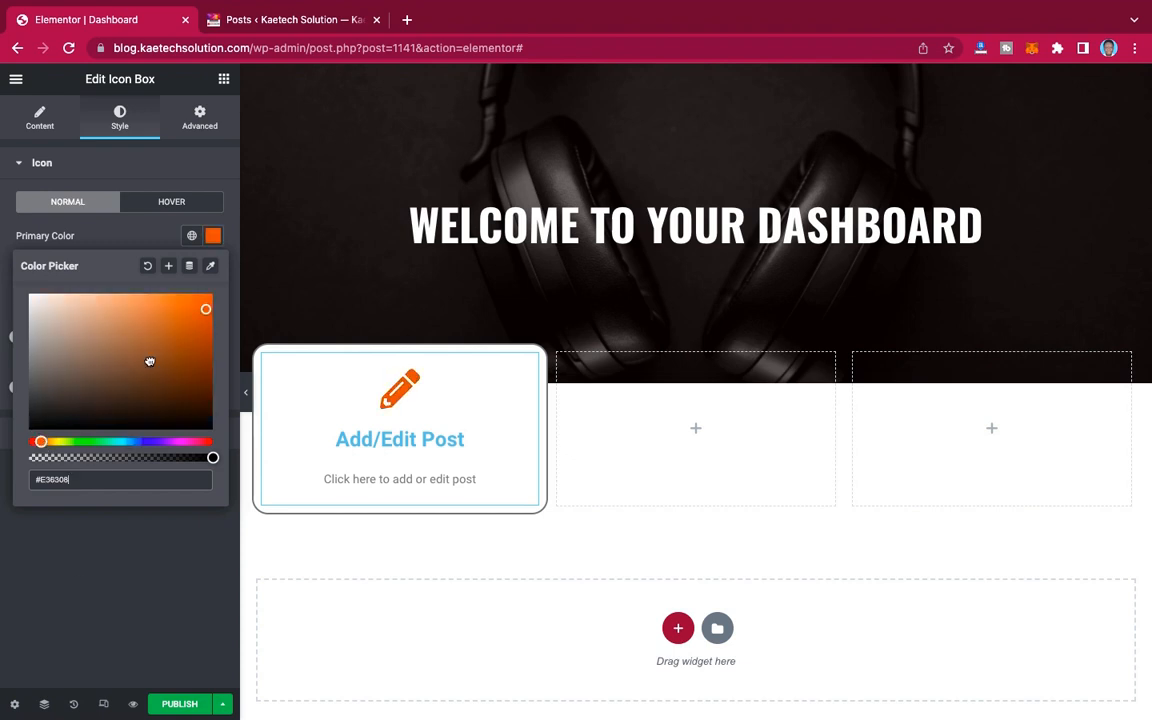
left_click(82, 568)
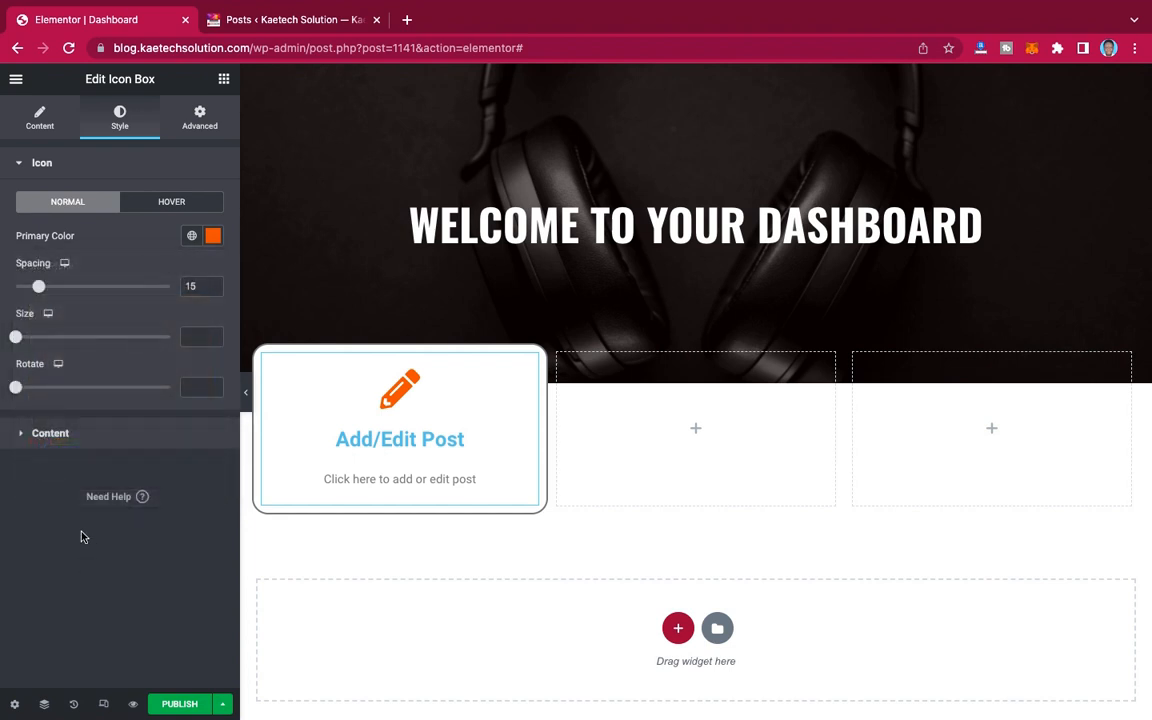
Step: Set the title color of the Add/Edit Post icon box to black, #000000
left_click(78, 437)
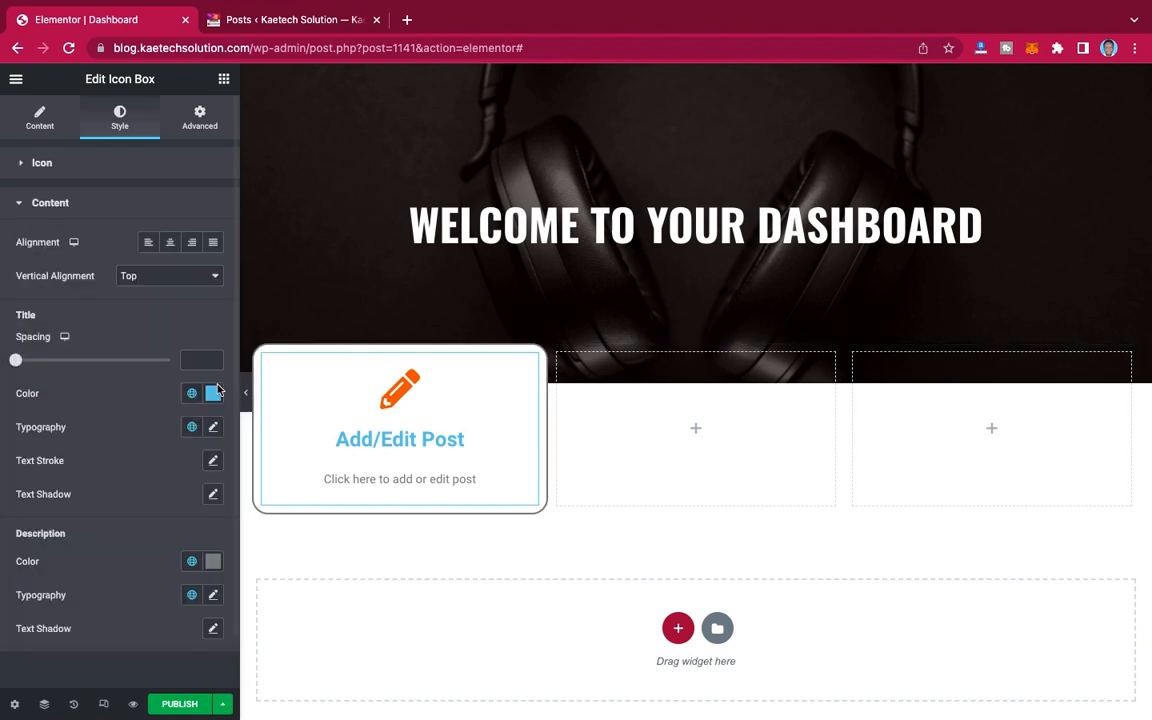
left_click(212, 396)
left_click_drag(124, 466, 2, 402)
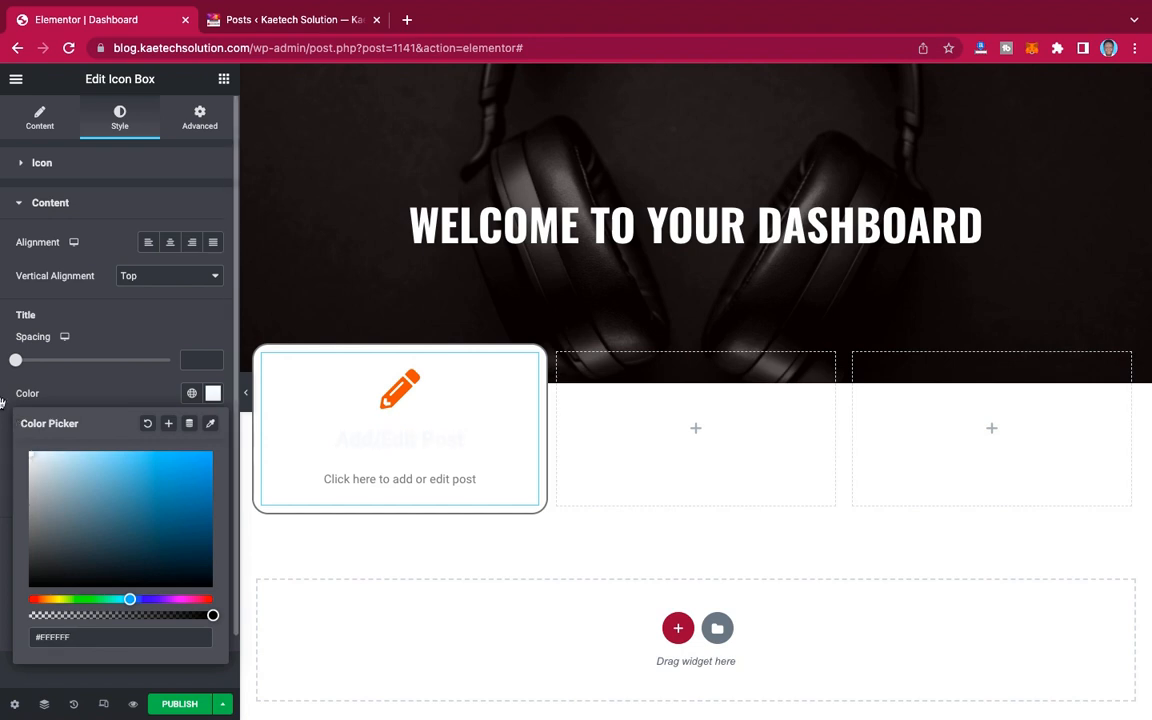
left_click(101, 395)
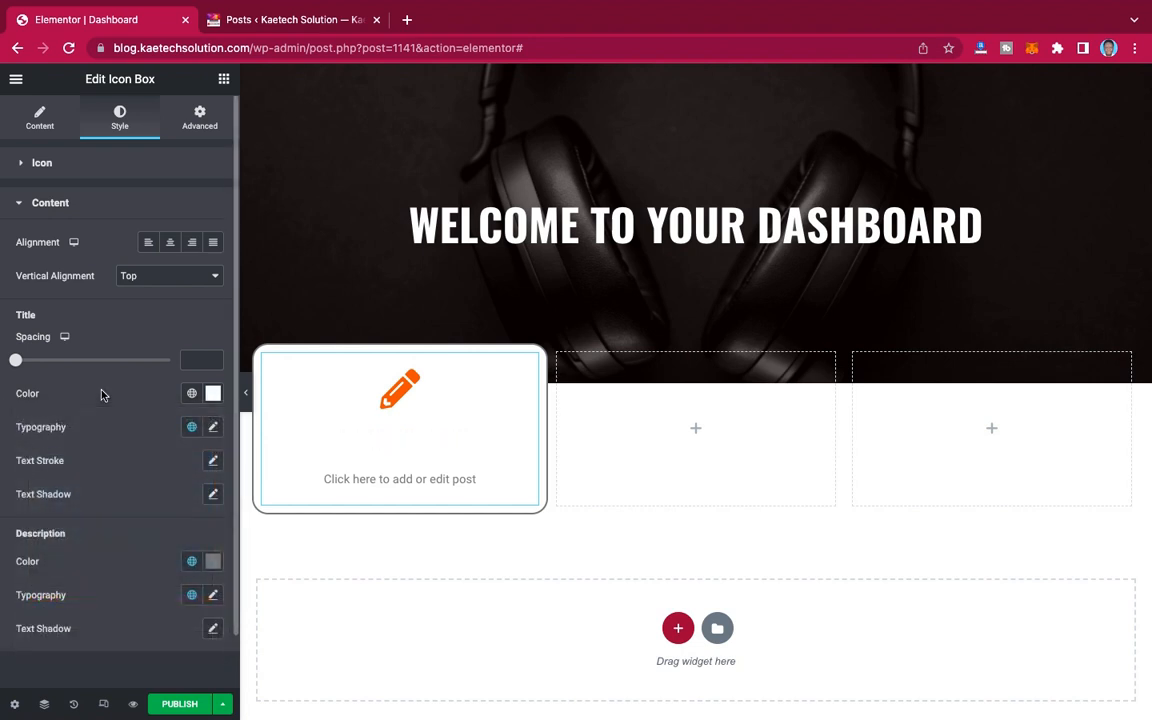
left_click(212, 393)
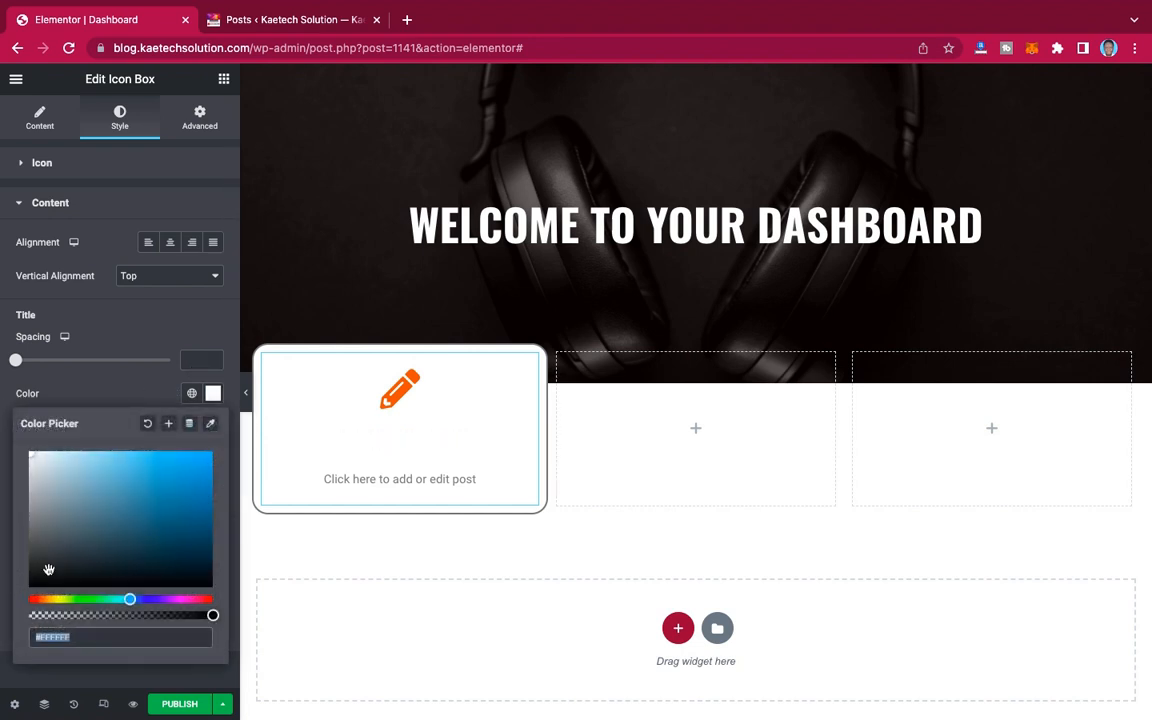
left_click_drag(48, 570, 30, 587)
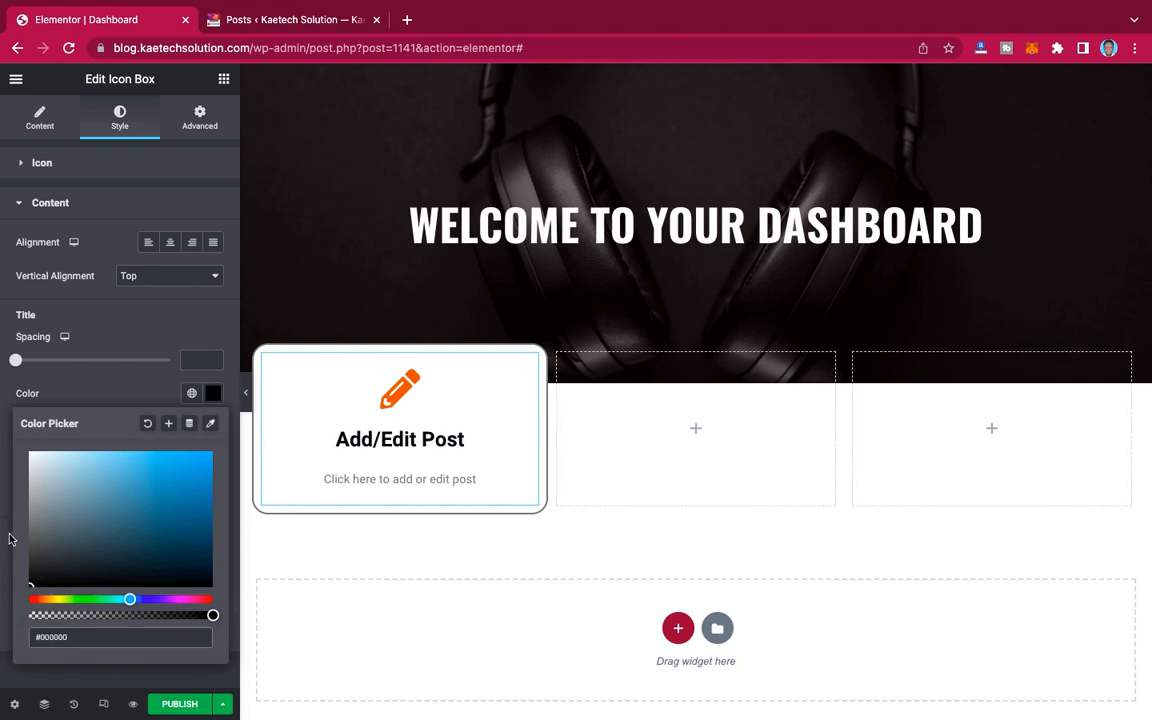
left_click(10, 481)
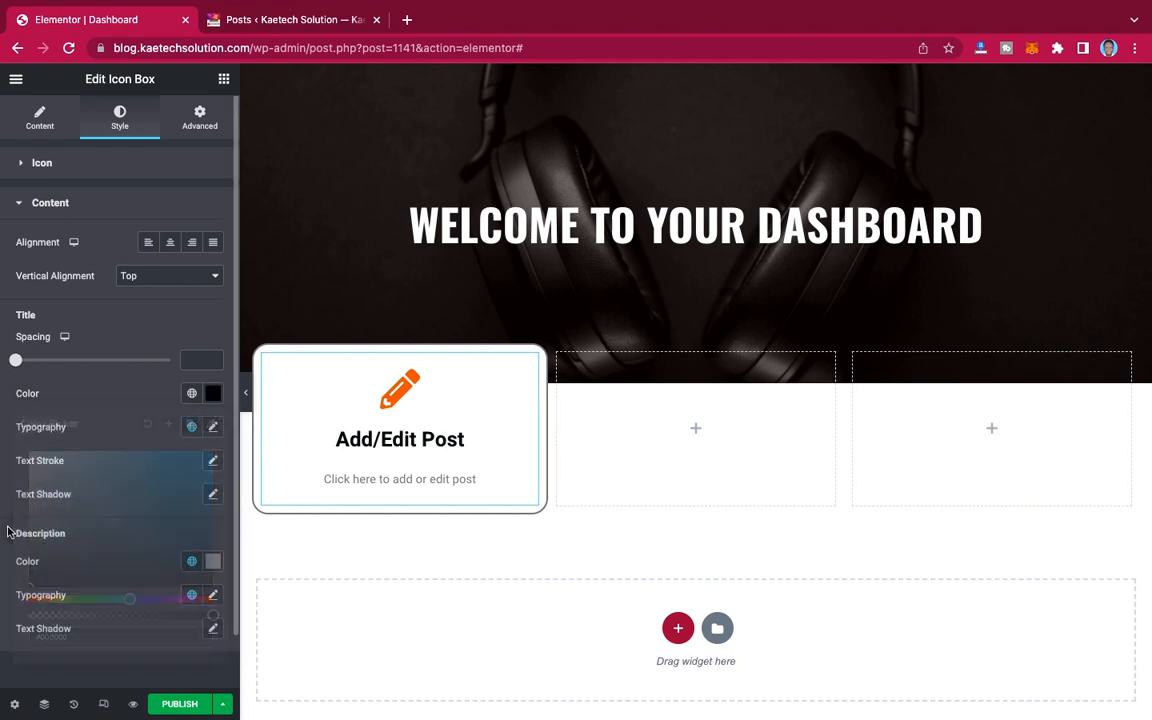
Step: Change the font family of the Add/Edit Post icon box's title to Poppins
left_click(212, 428)
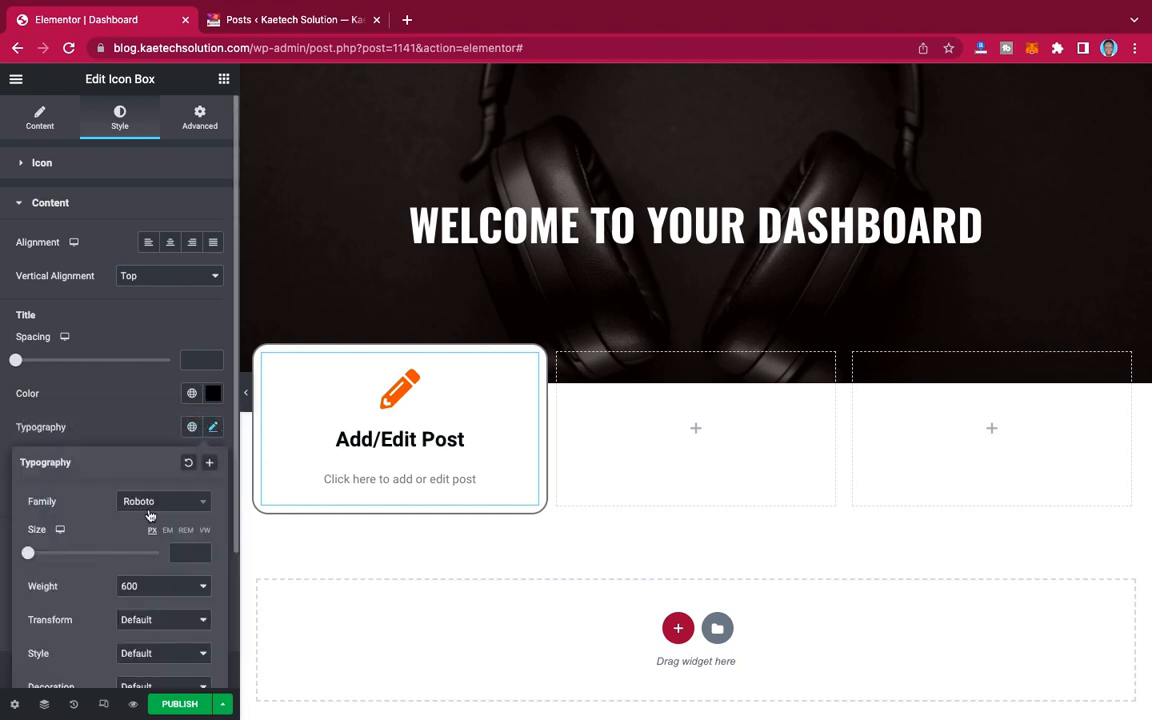
left_click(168, 502)
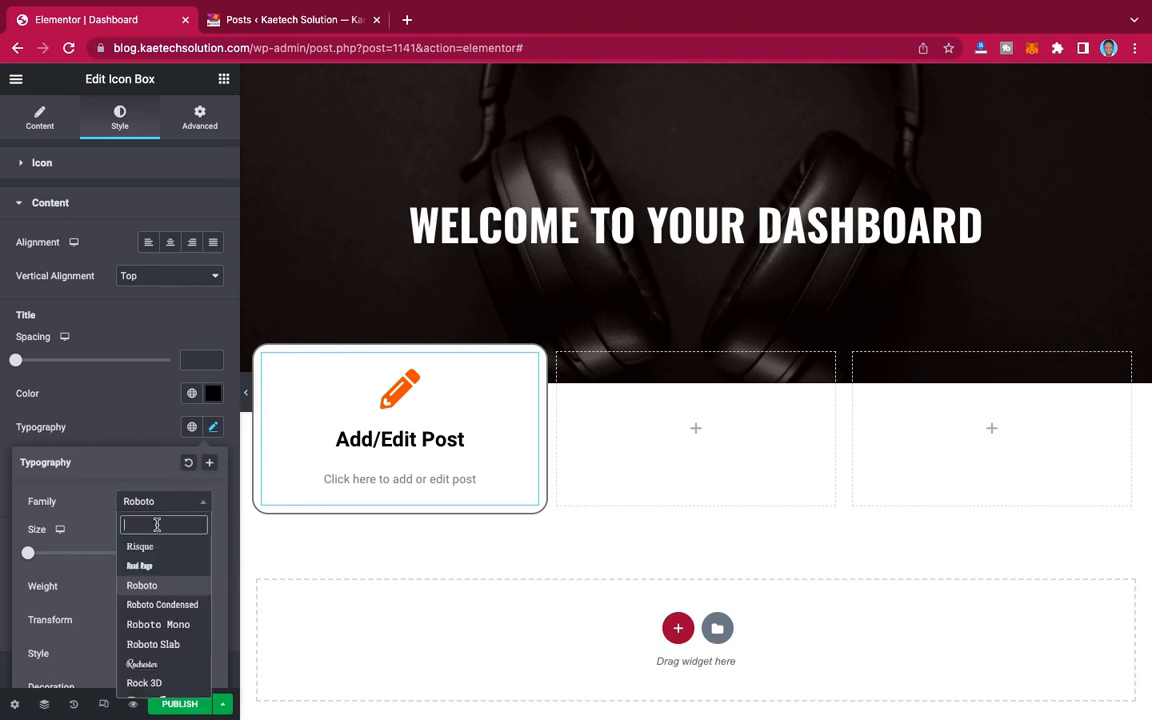
type("pop")
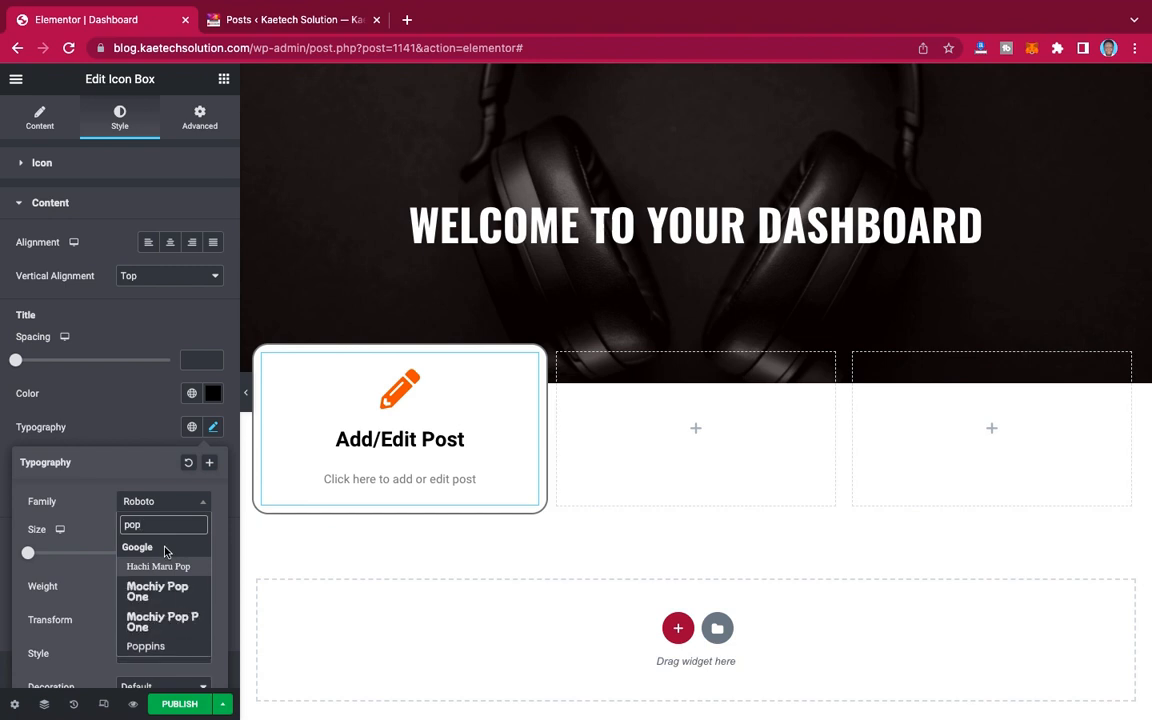
type("p")
left_click(146, 567)
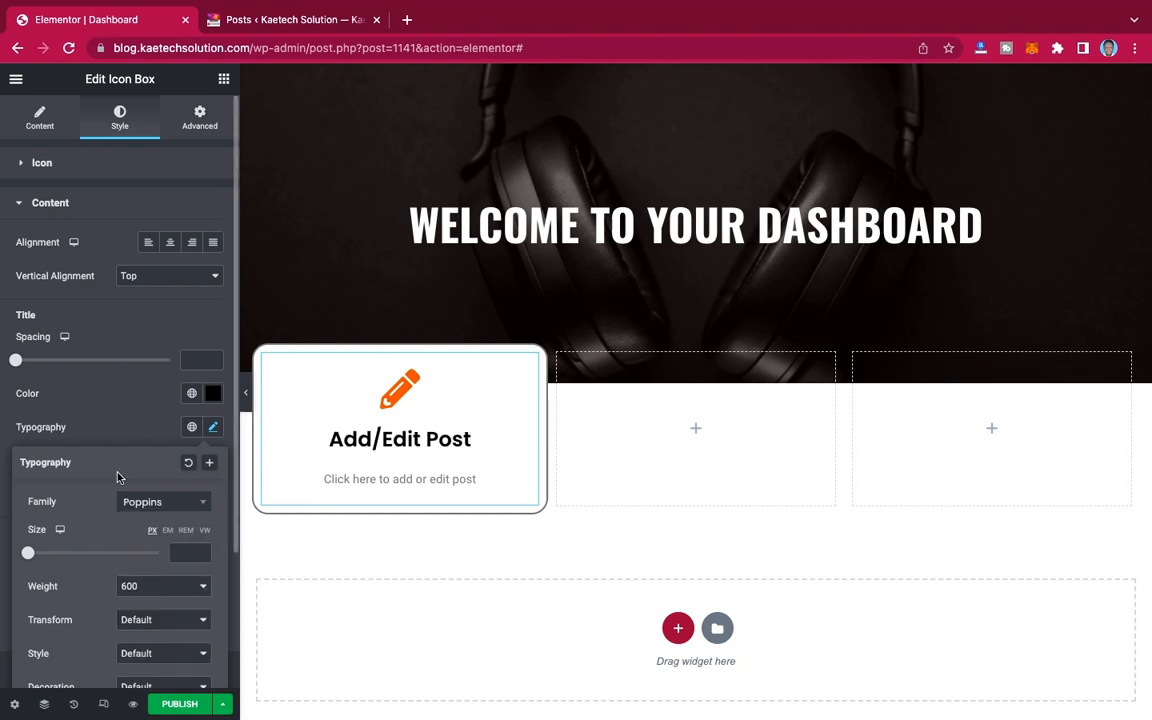
left_click(138, 433)
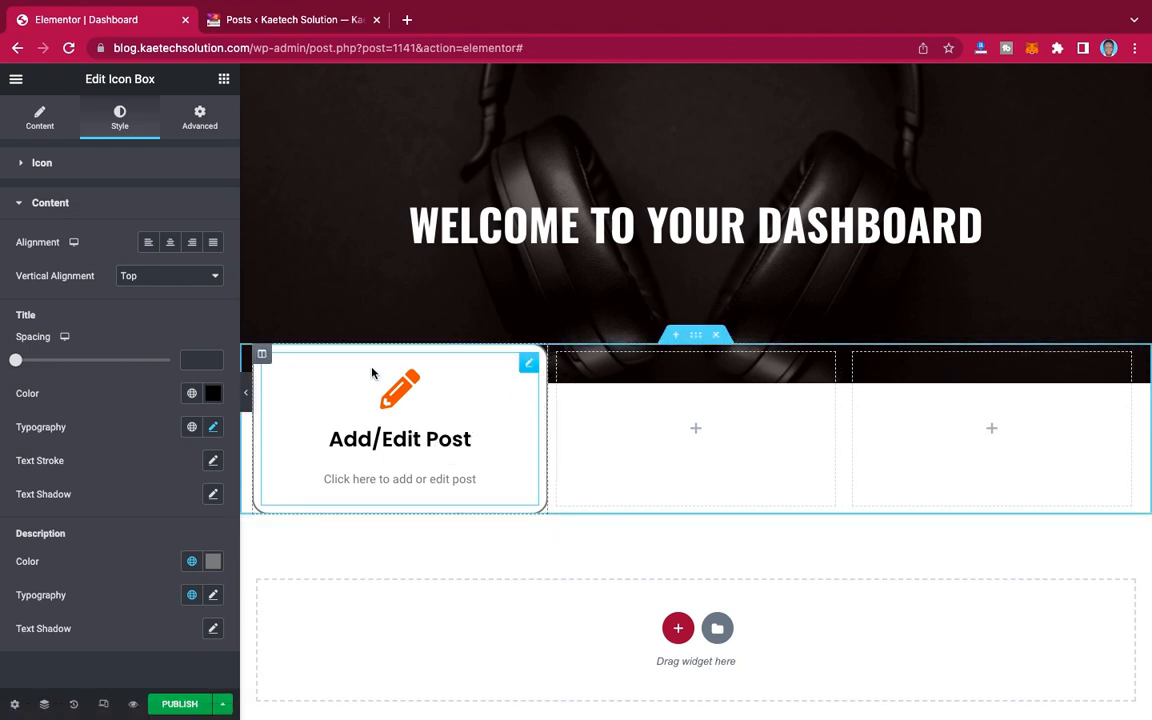
Step: Duplicate the styled Add/Edit Post column twice within its section
right_click(262, 357)
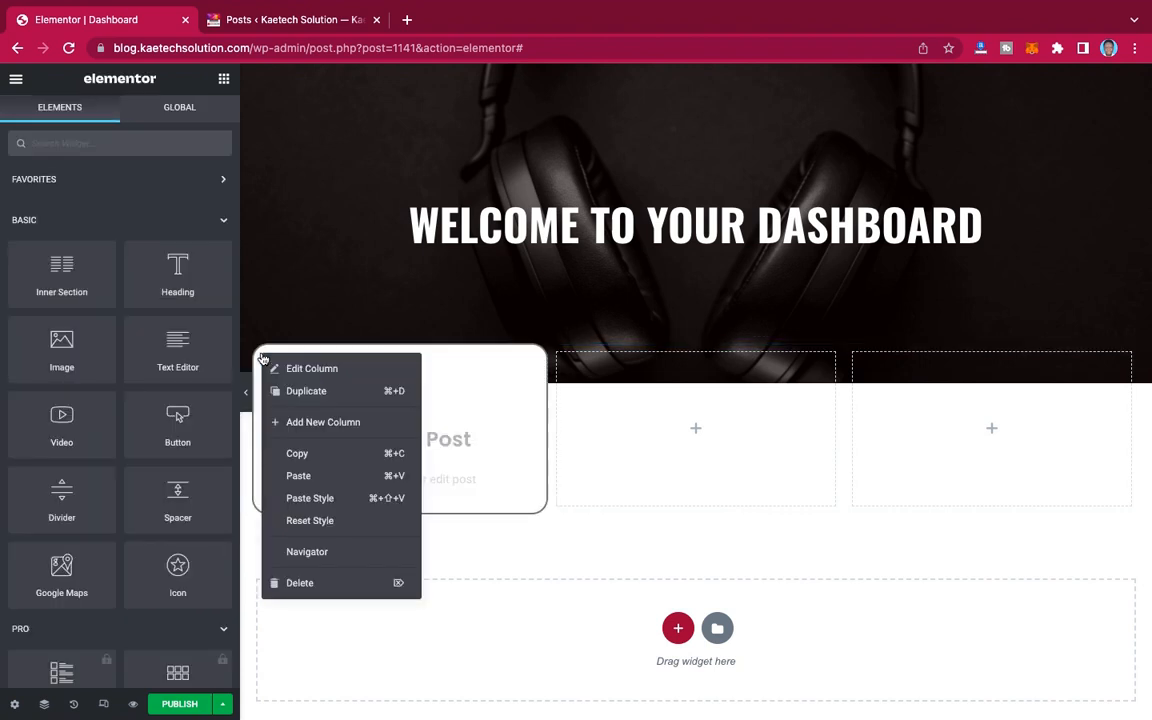
left_click(297, 392)
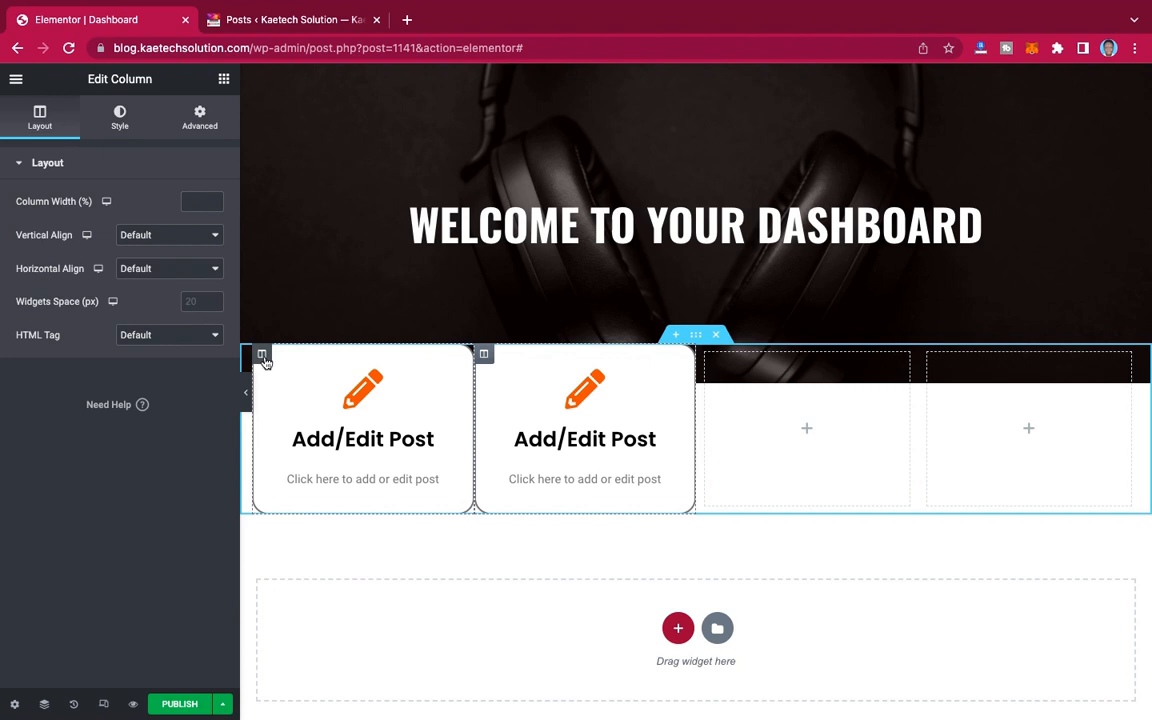
right_click(262, 356)
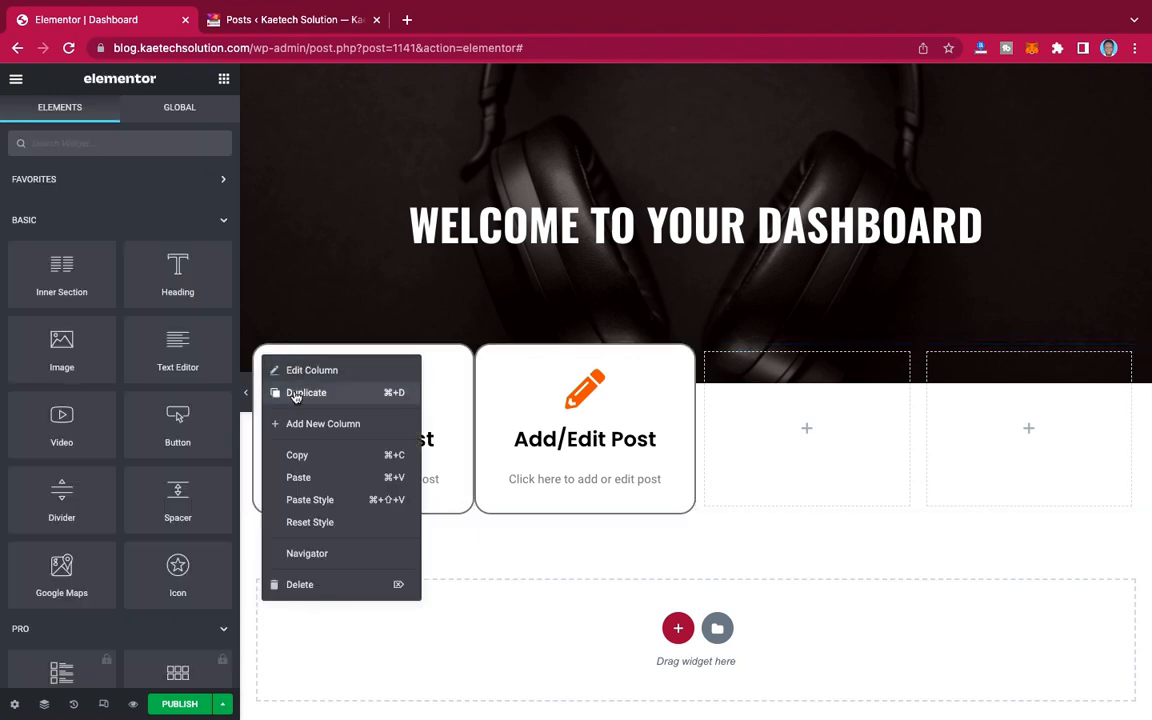
left_click(297, 392)
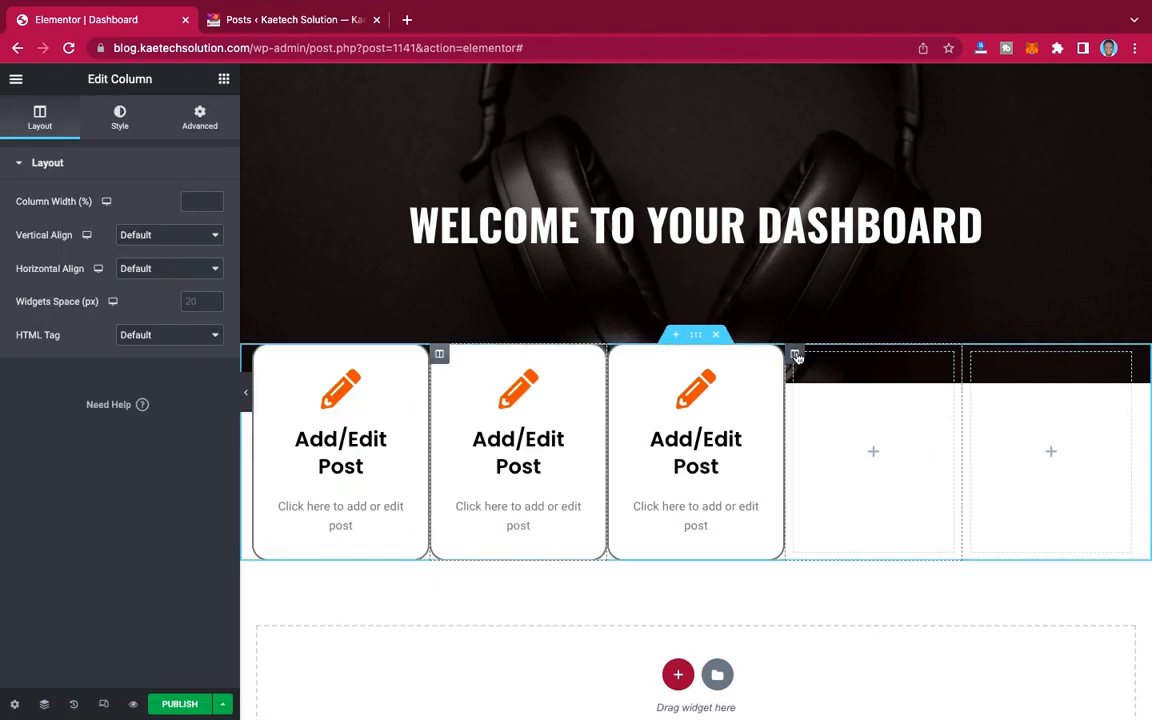
Step: Delete the two empty columns beside the Add/Edit Post columns
right_click(796, 356)
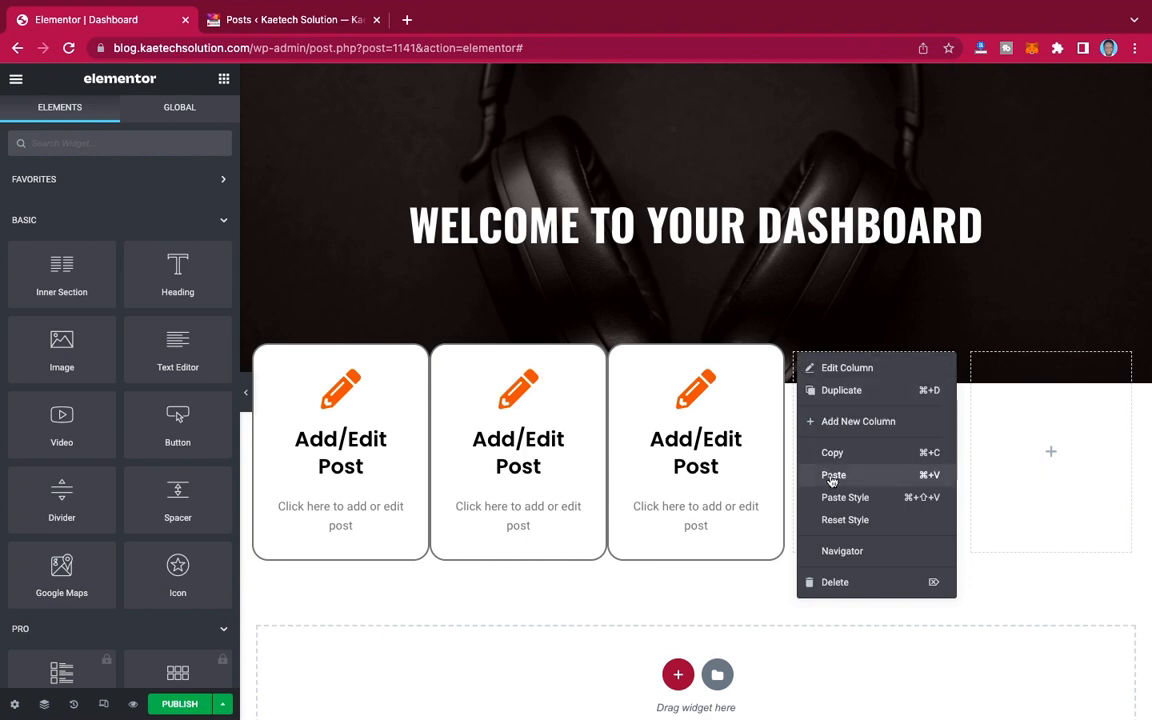
left_click(834, 582)
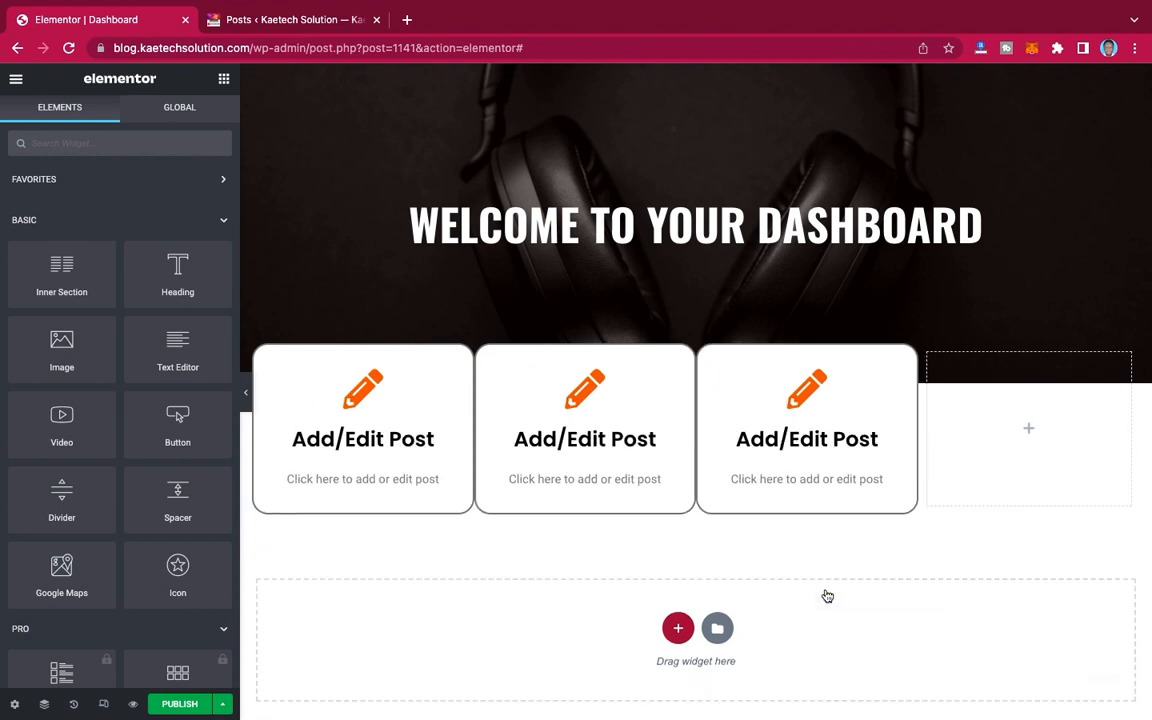
right_click(929, 357)
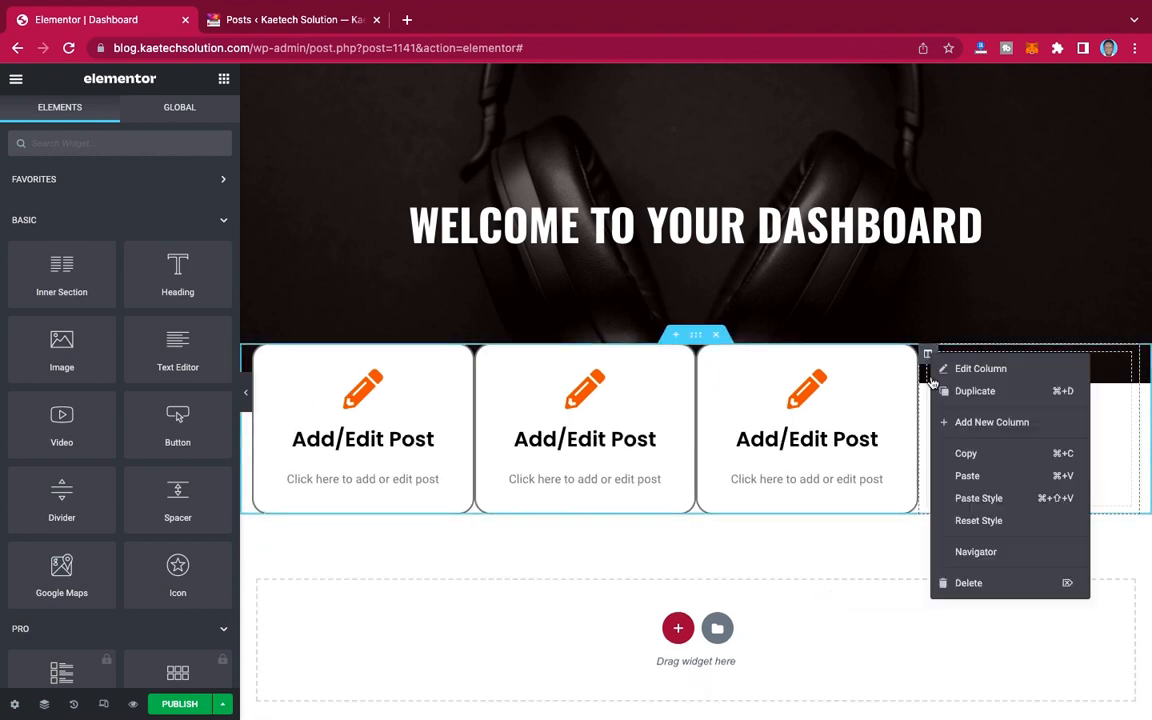
left_click(953, 581)
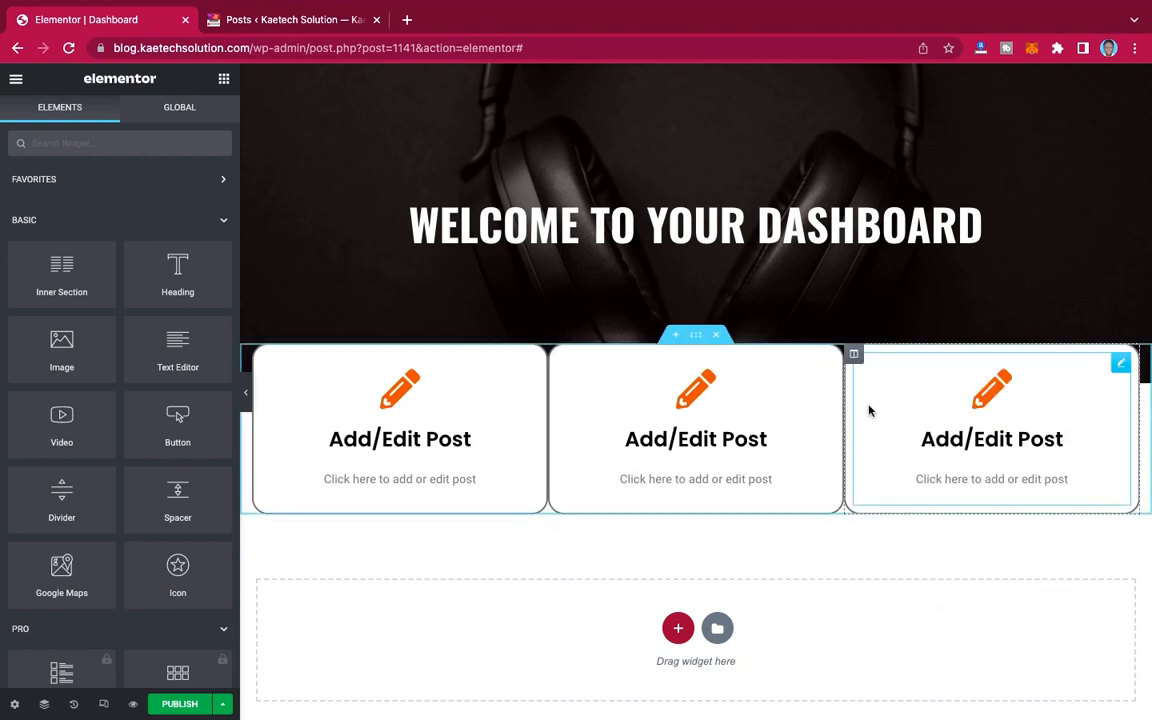
Step: Preview the three Add/Edit Post columns at full width with the editing panel hidden, and restore the panel
left_click(245, 392)
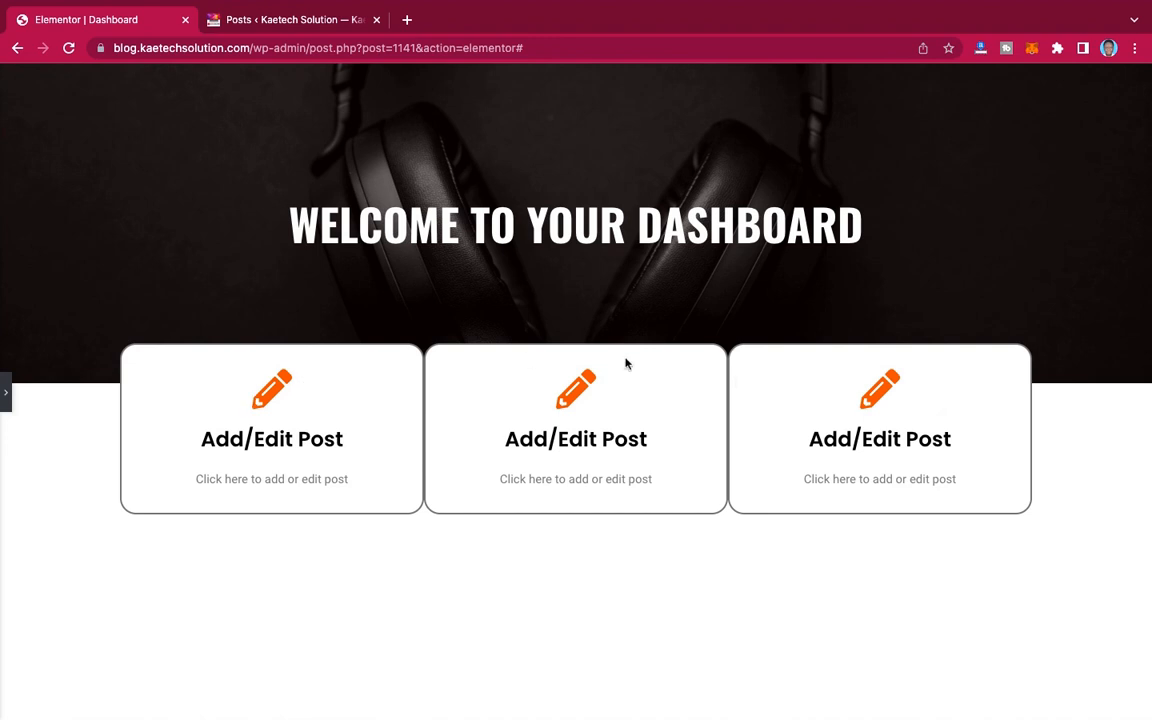
left_click(7, 398)
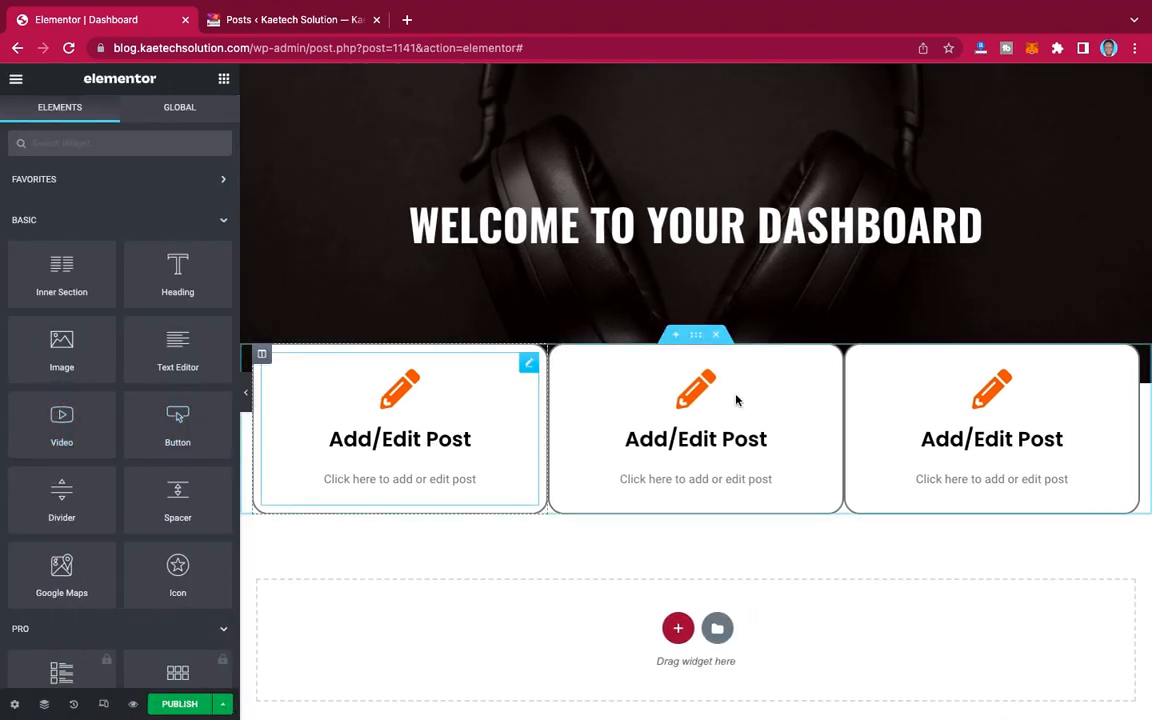
left_click(736, 400)
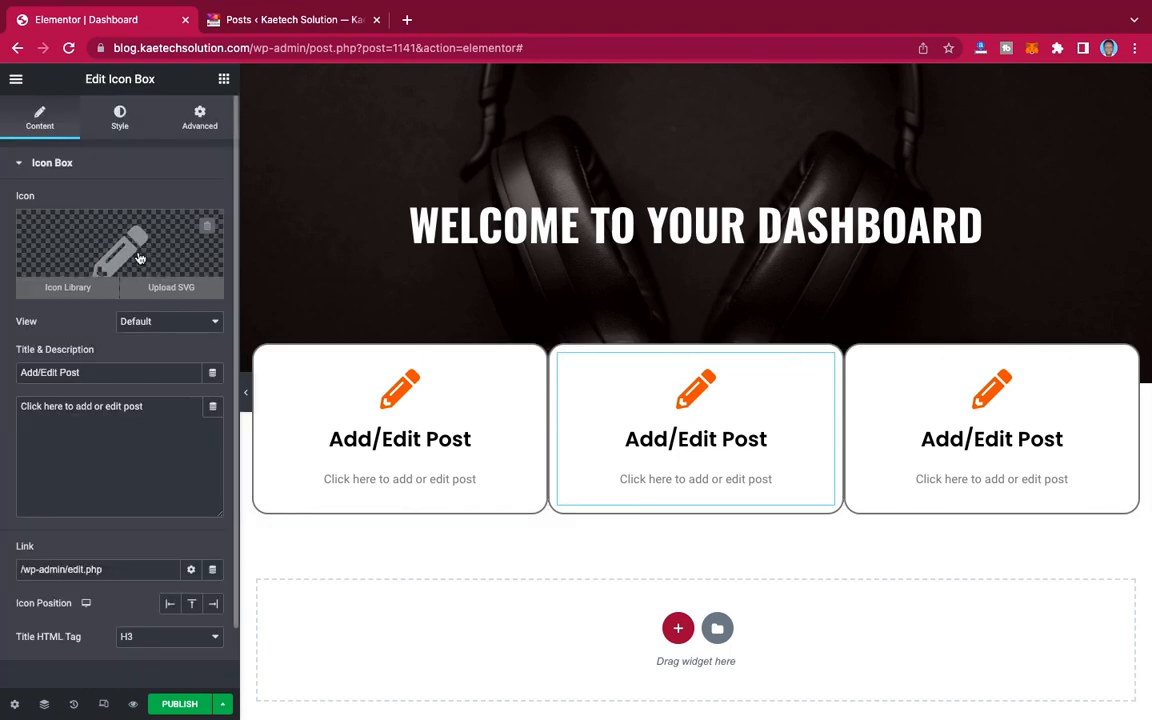
left_click(140, 258)
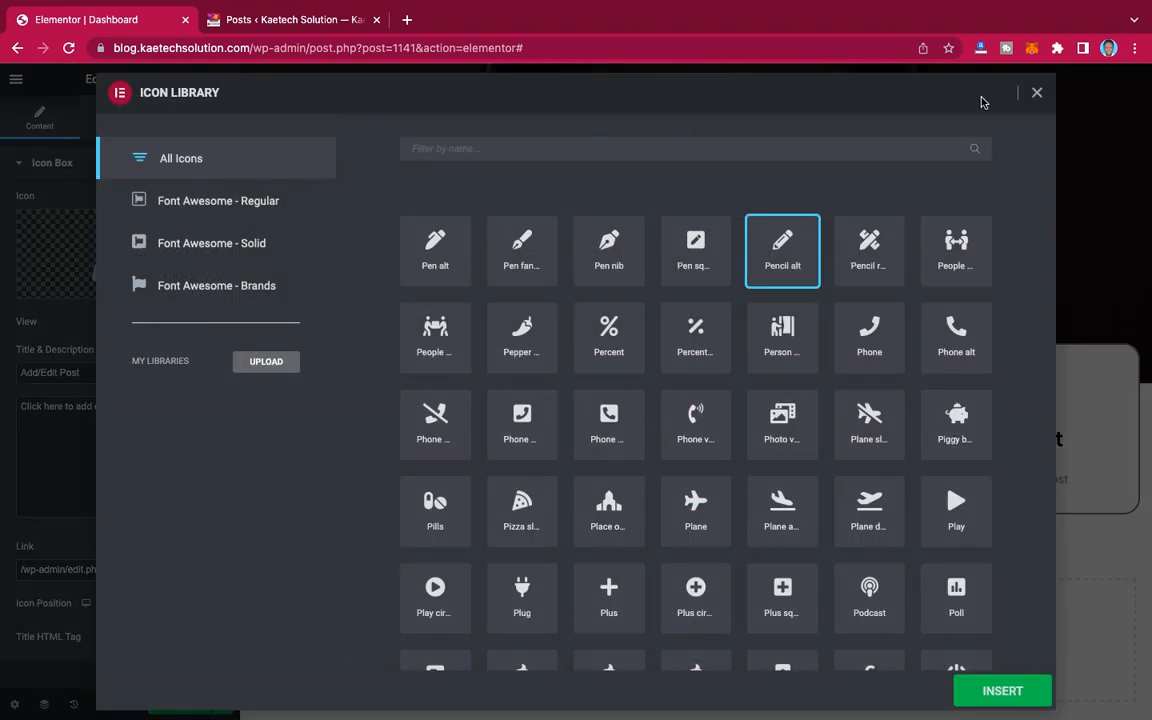
left_click(1037, 93)
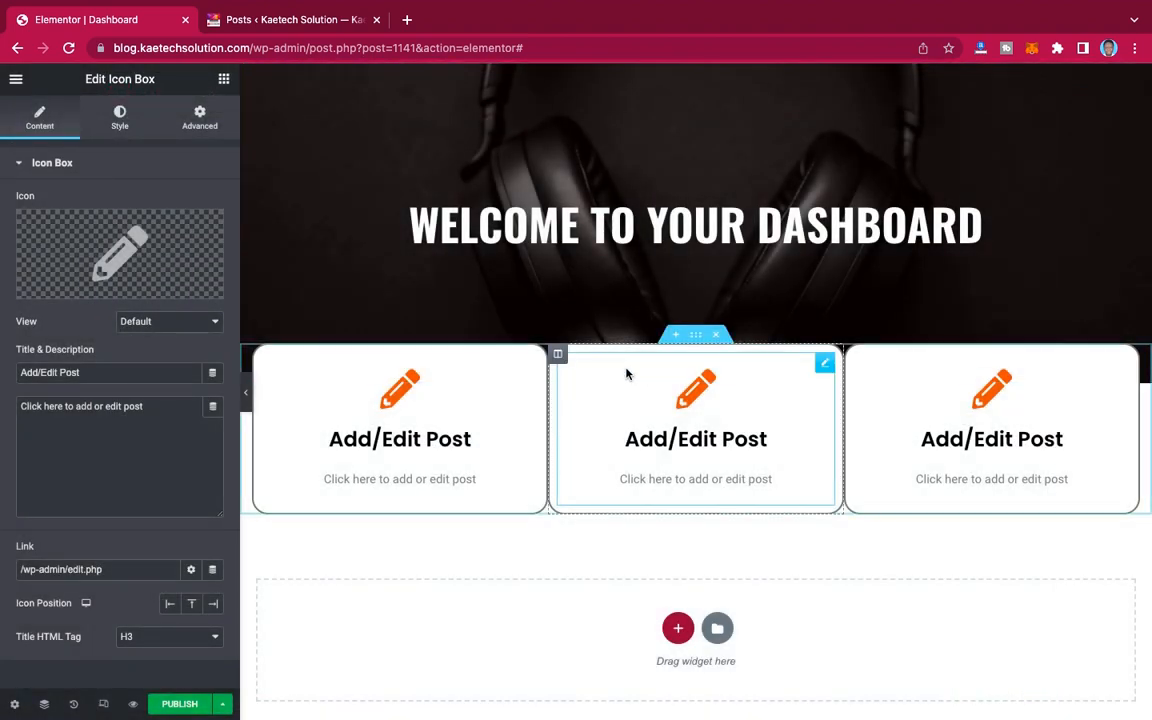
left_click(222, 20)
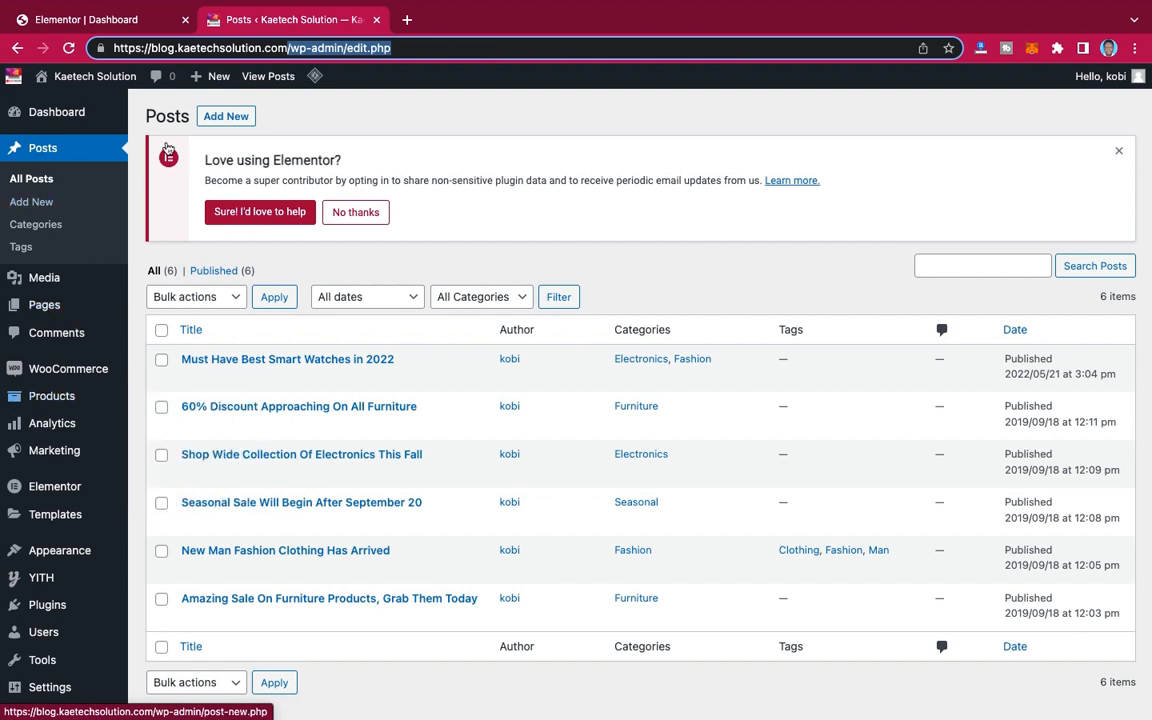
left_click(100, 20)
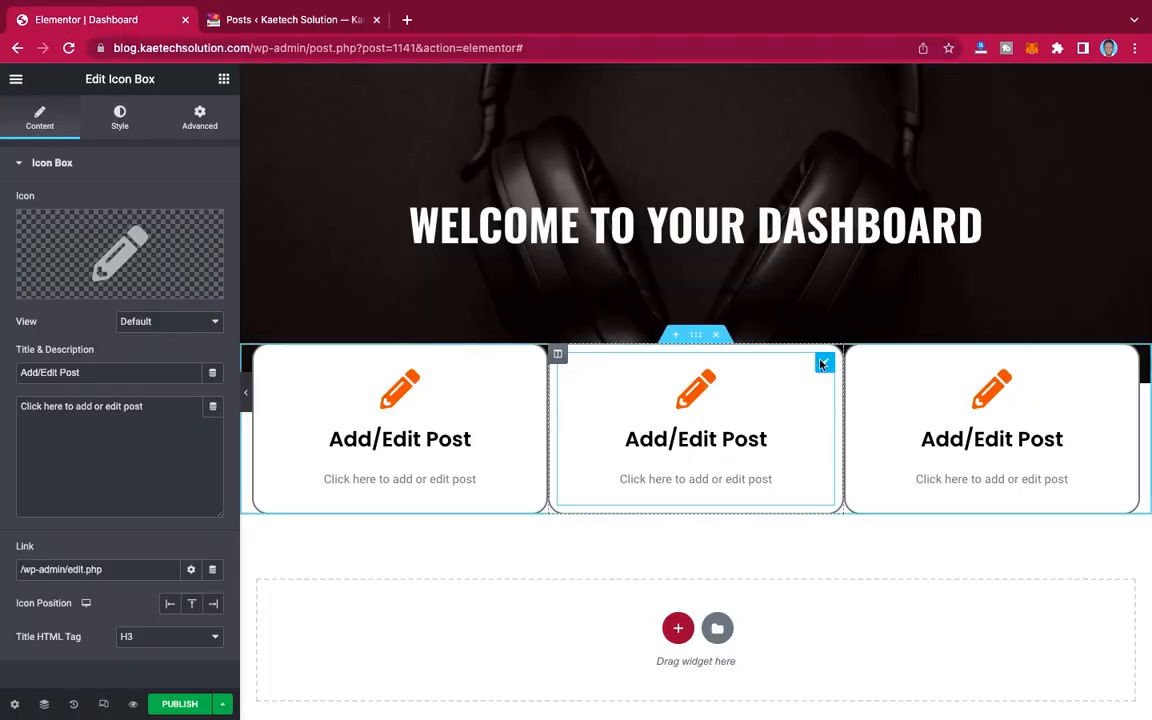
Step: Change the title of the middle column's icon box to "Add/Edit Product"
left_click_drag(95, 372, 3, 371)
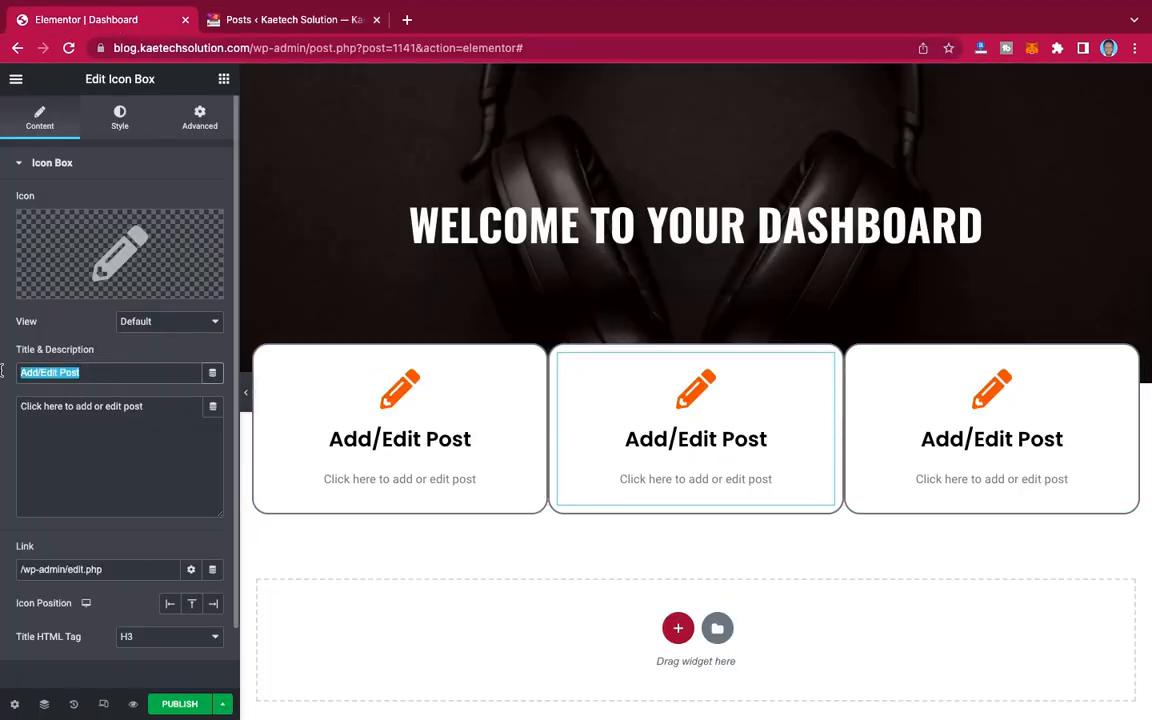
left_click(107, 377)
key("BackSpace")
key("BackSpace")
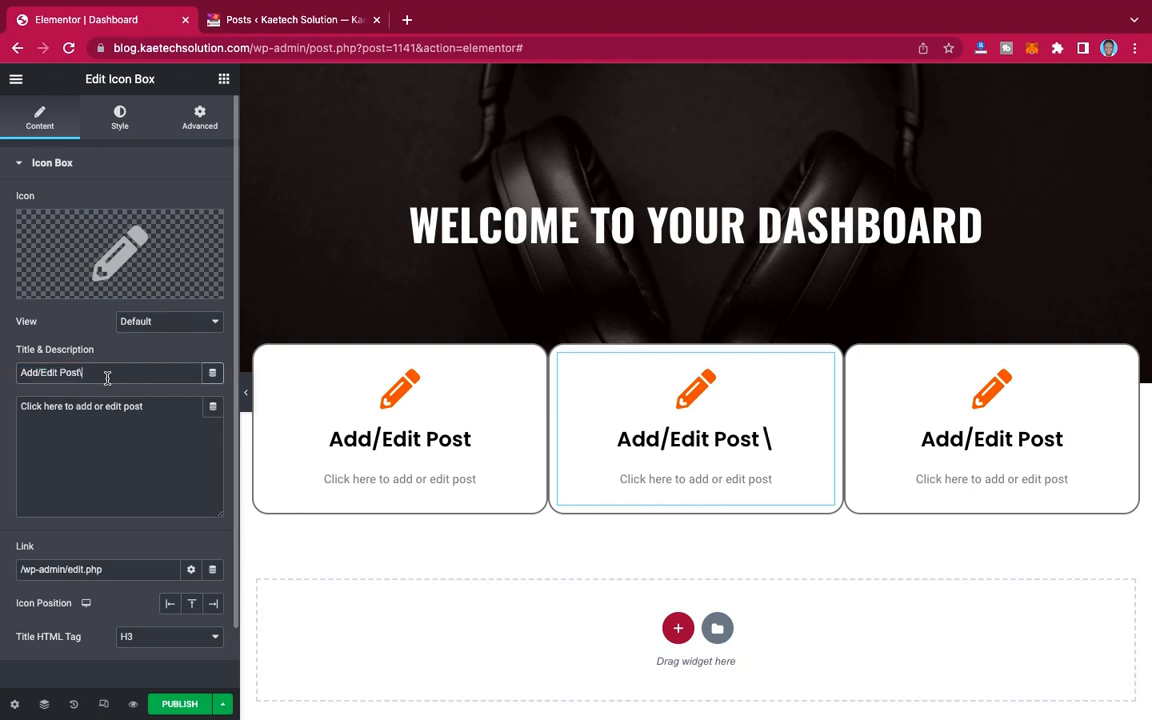
key("BackSpace")
key("BackSpace")
type("Pro")
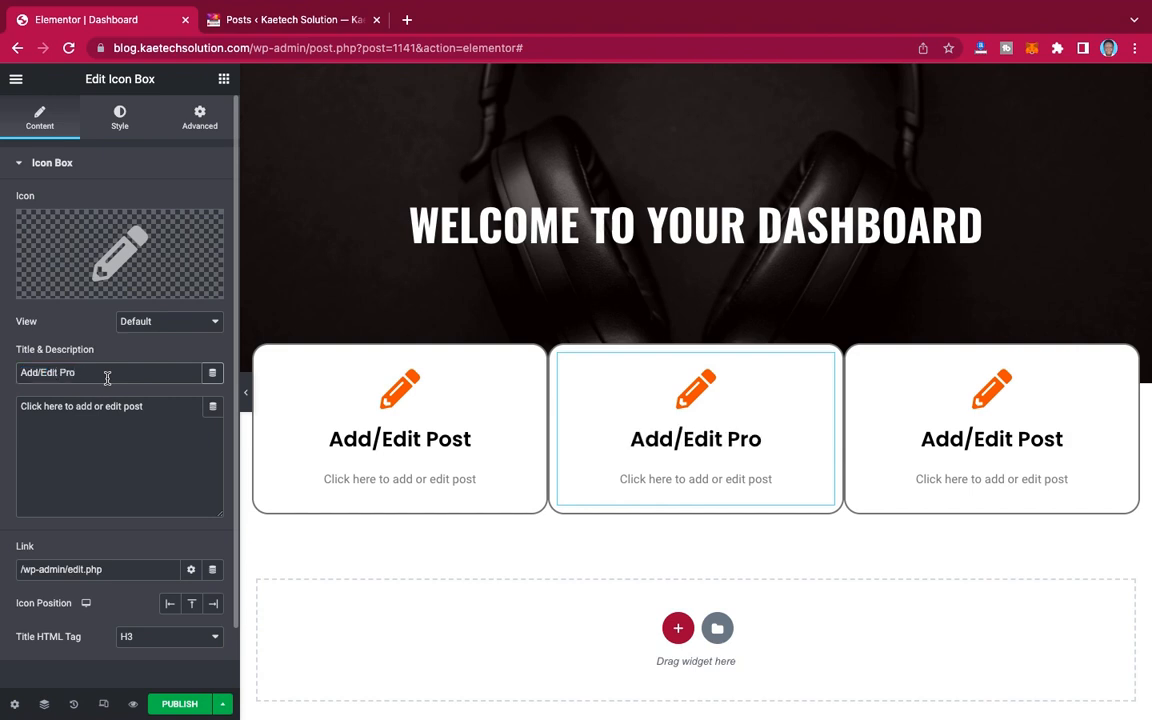
type("duct")
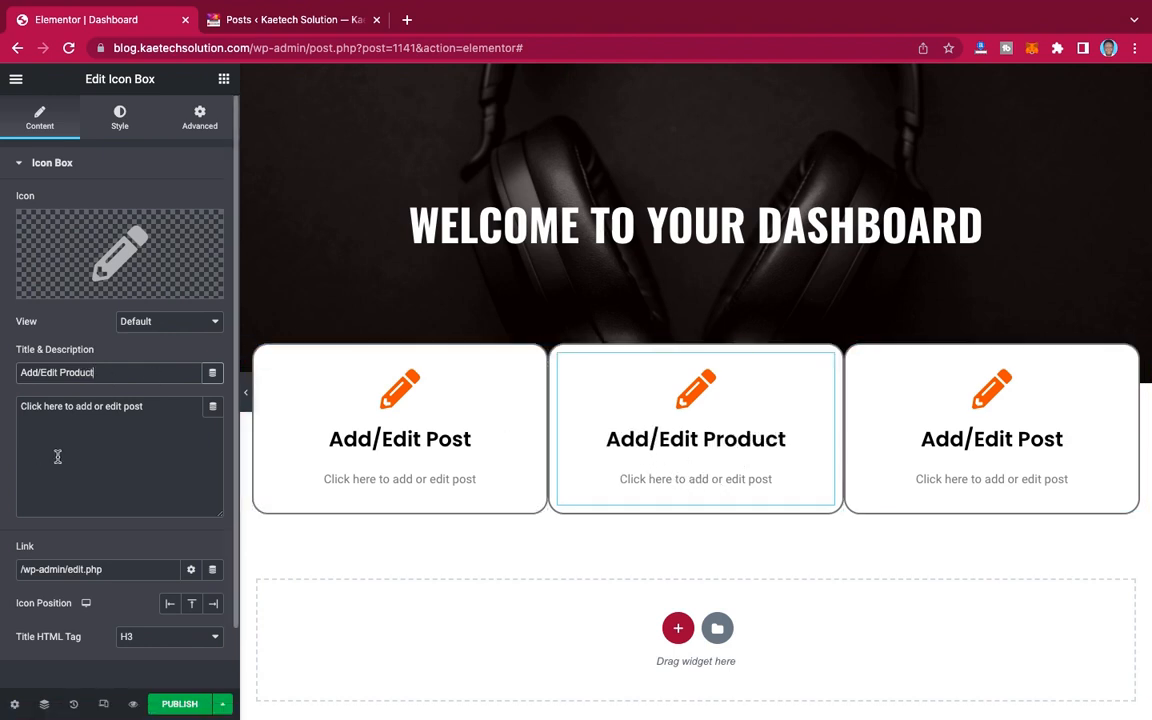
Step: Change the Add/Edit Product icon box's description to "Click here to add or edit product"
left_click_drag(145, 408, 120, 408)
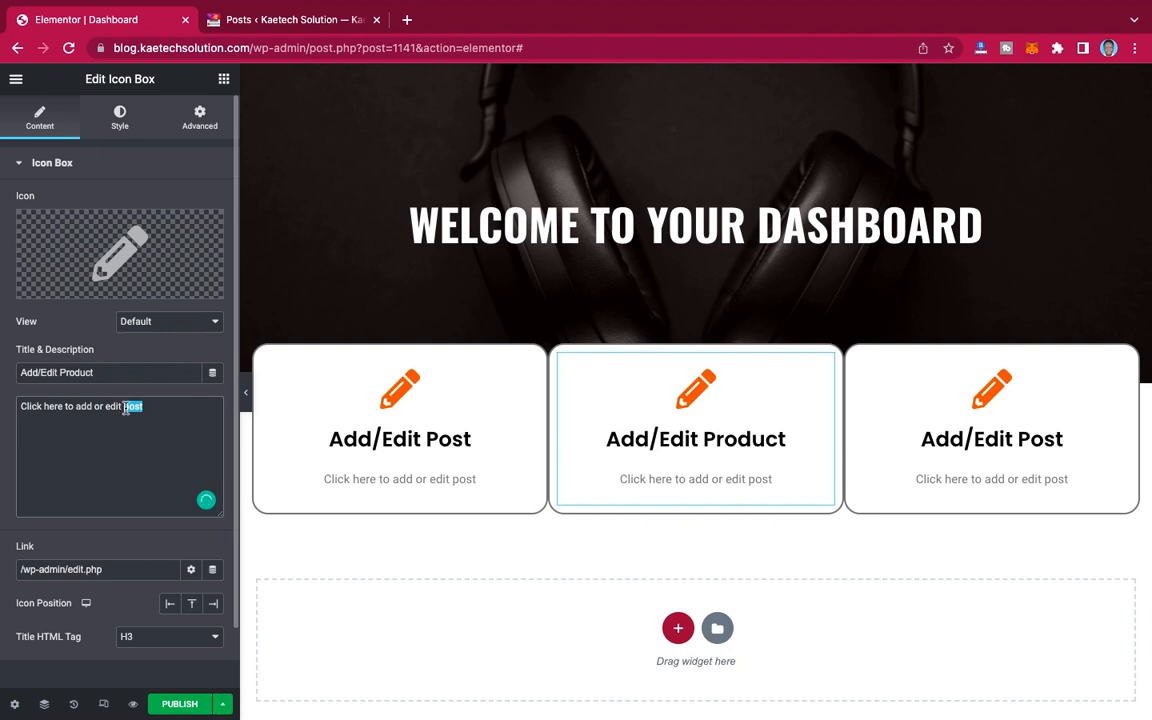
type("p")
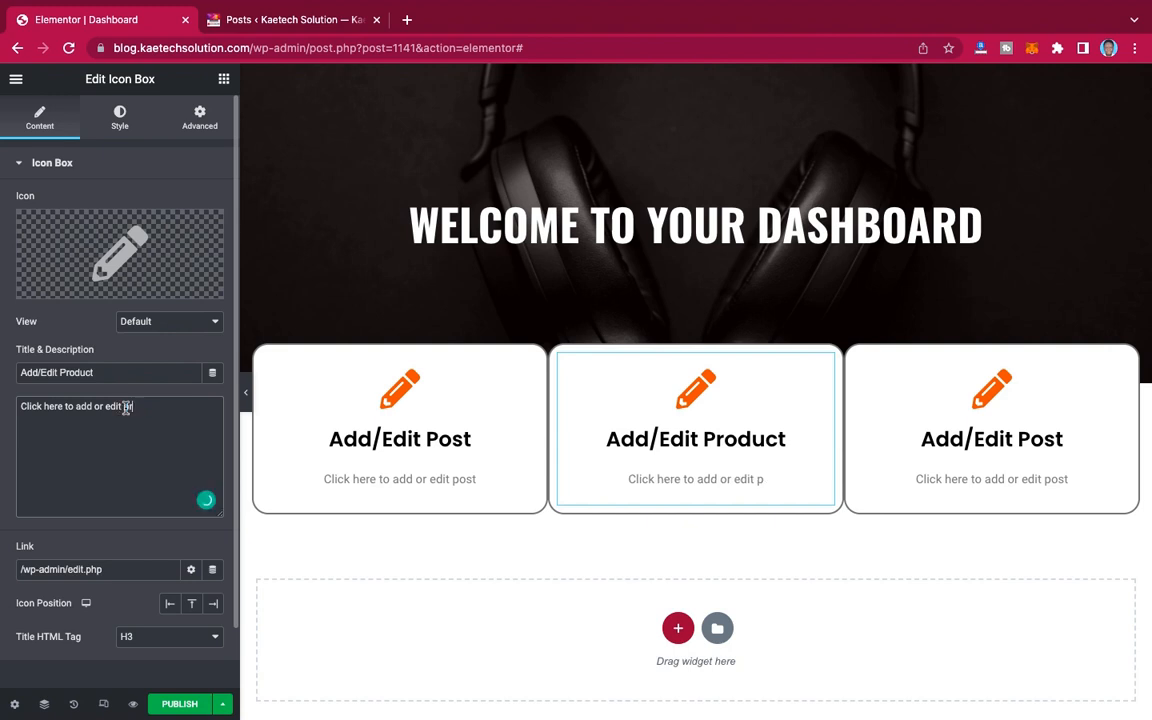
type("roduct")
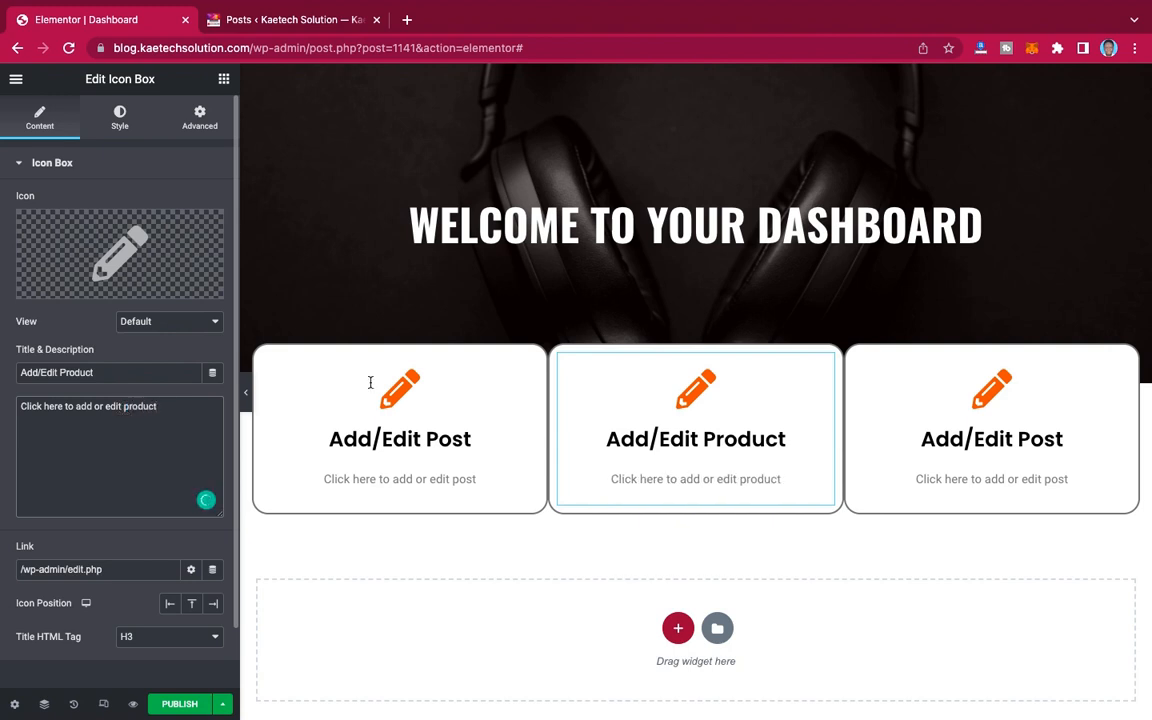
Step: Replace the Add/Edit Product icon with the shopping basket from the icon library, filtering the icons by "bas"
left_click(130, 249)
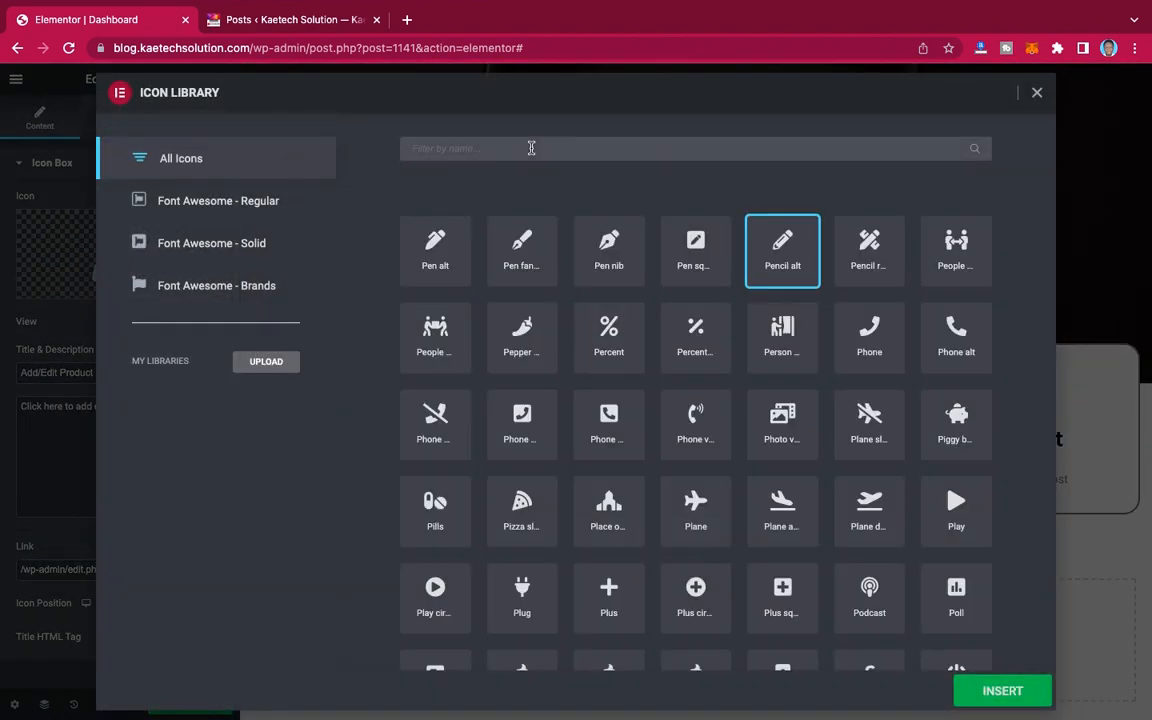
left_click(531, 147)
type("bas")
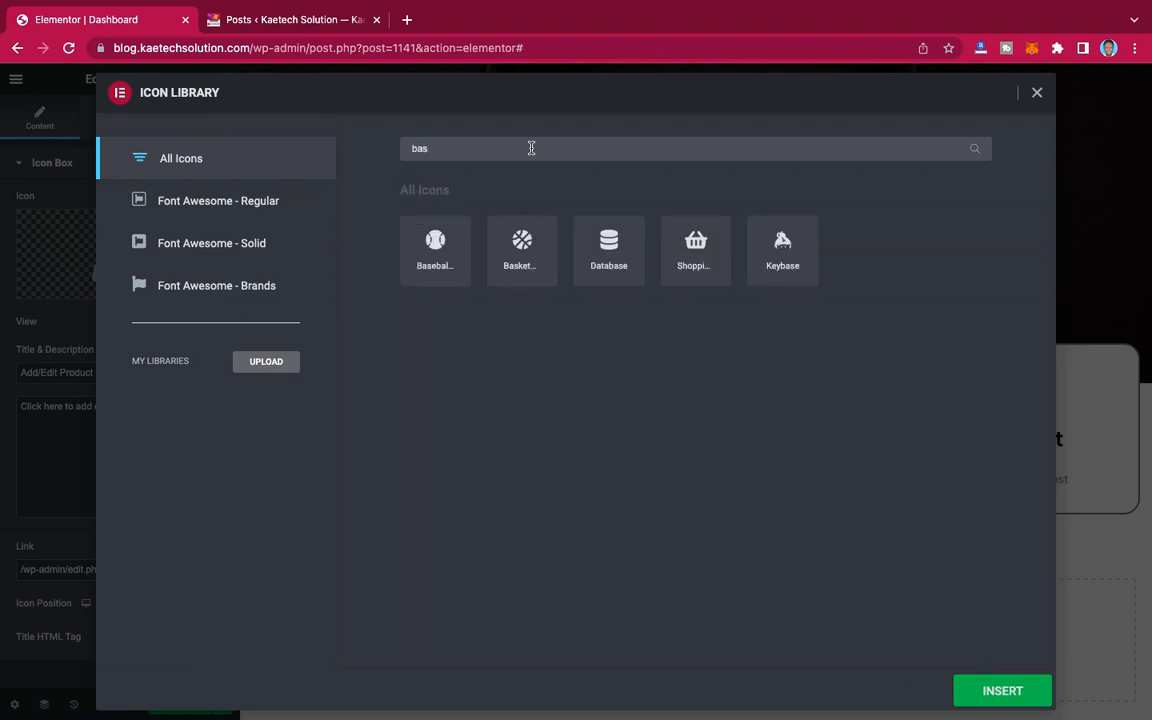
left_click(698, 240)
left_click(995, 690)
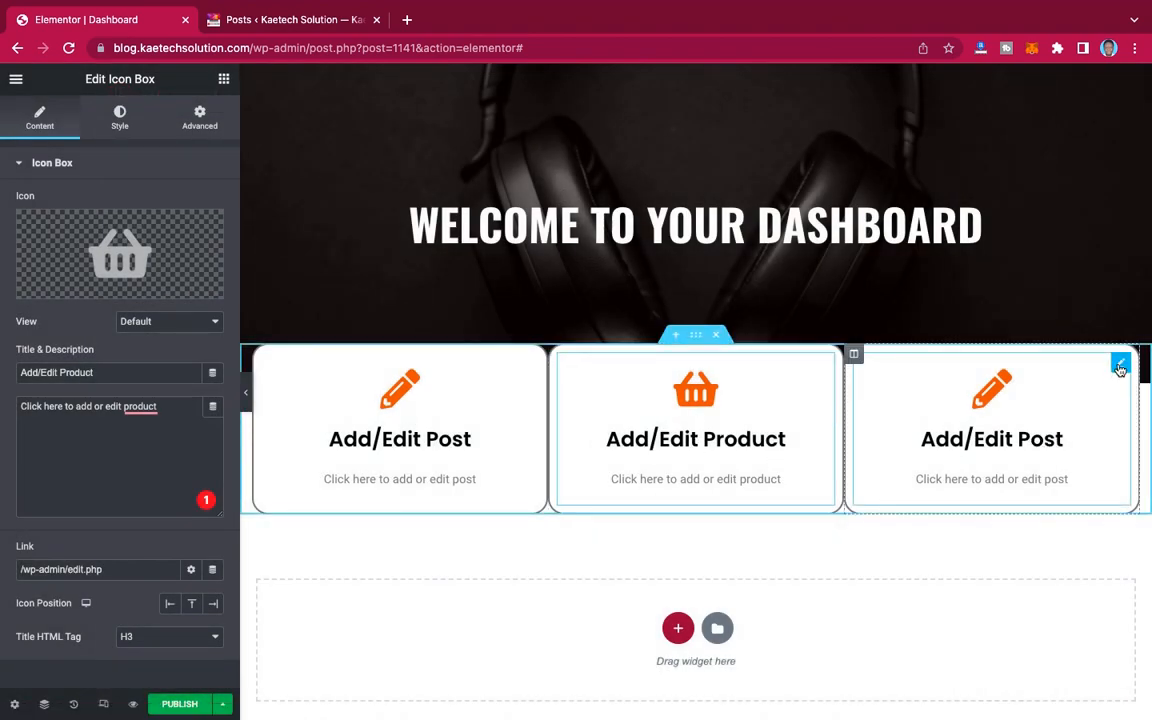
Step: Open the third column's icon box for editing and look through the WordPress admin menu, including the WooCommerce entries, for another page to link
left_click(1120, 365)
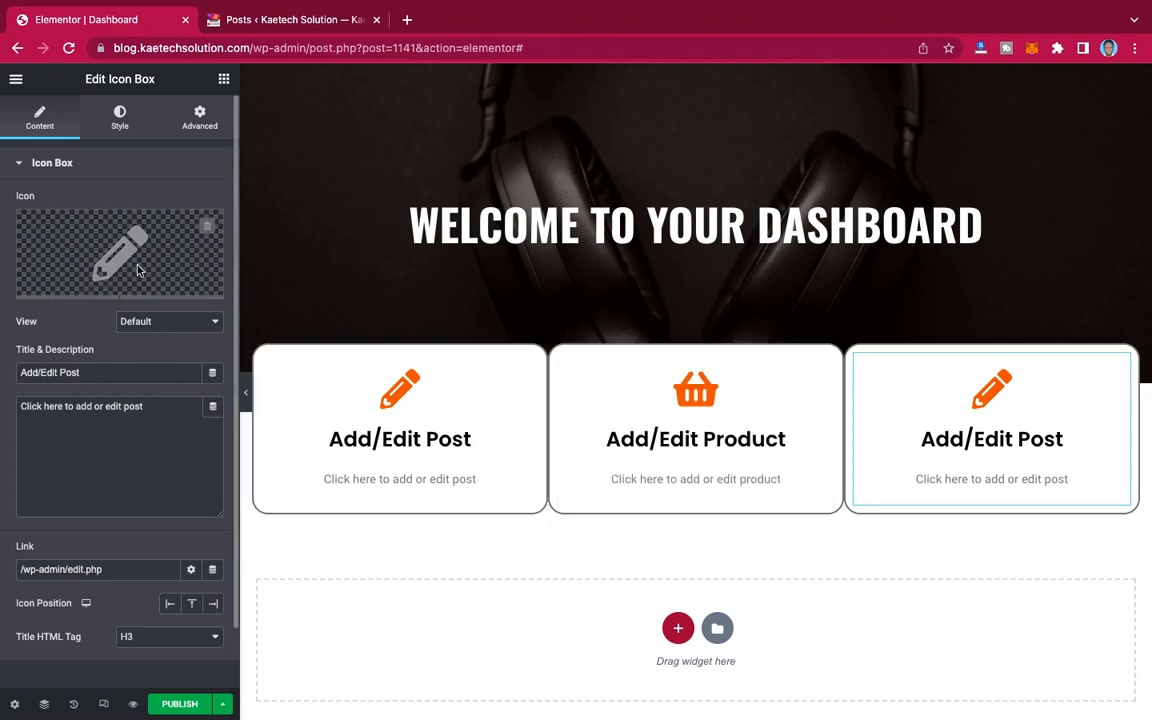
mouse_move(137, 270)
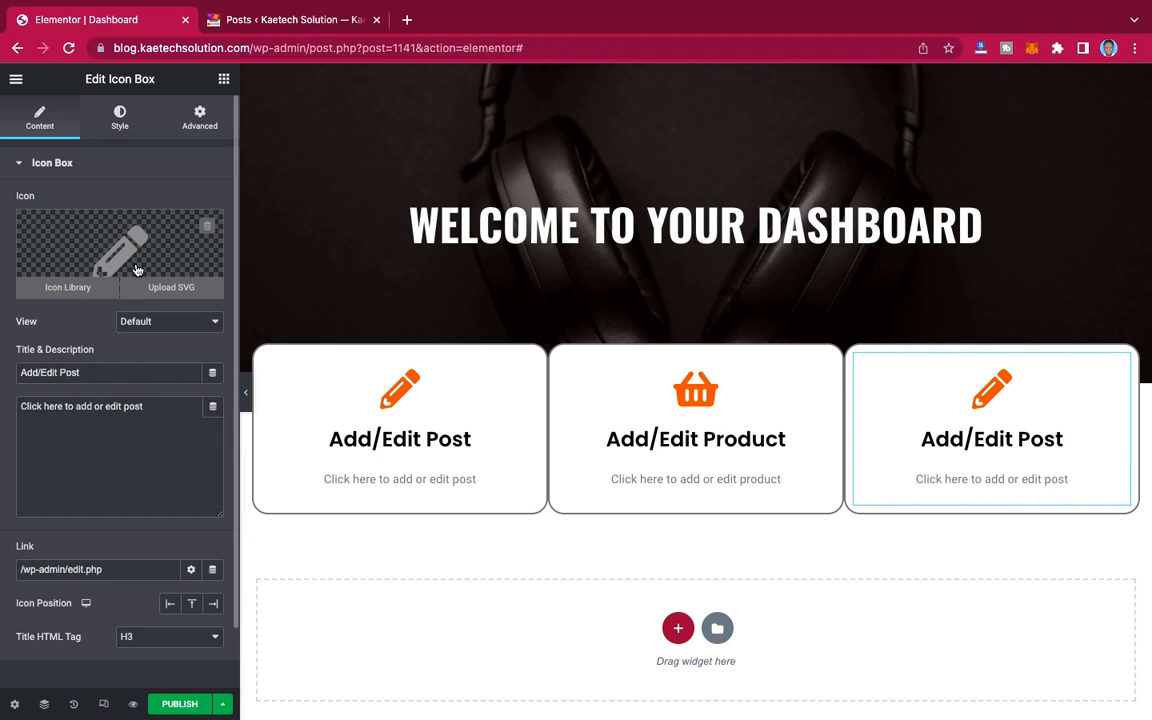
left_click(288, 17)
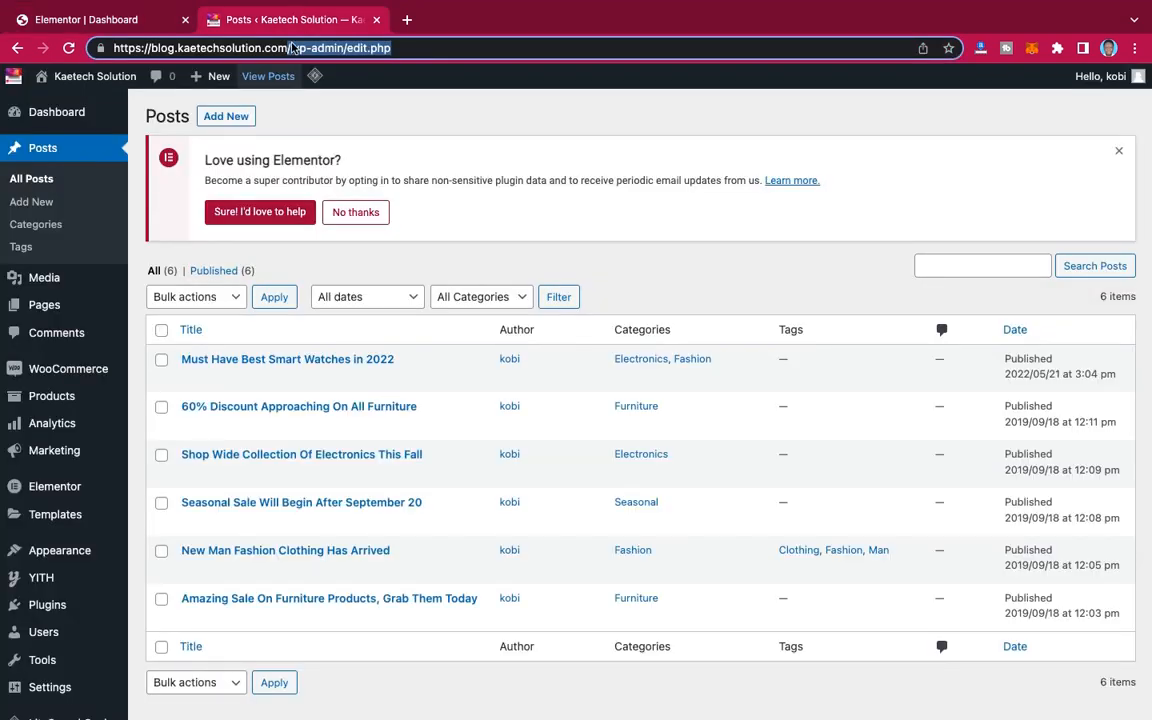
scroll(200, 372, "down", 1)
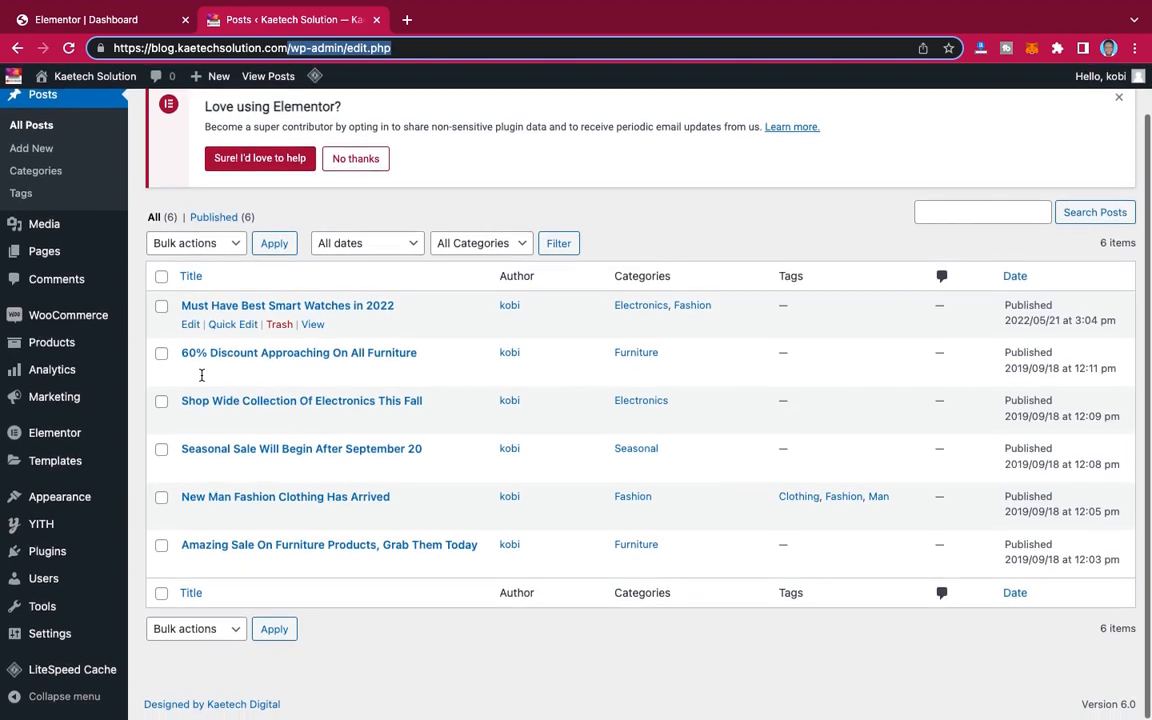
scroll(201, 375, "up", 1)
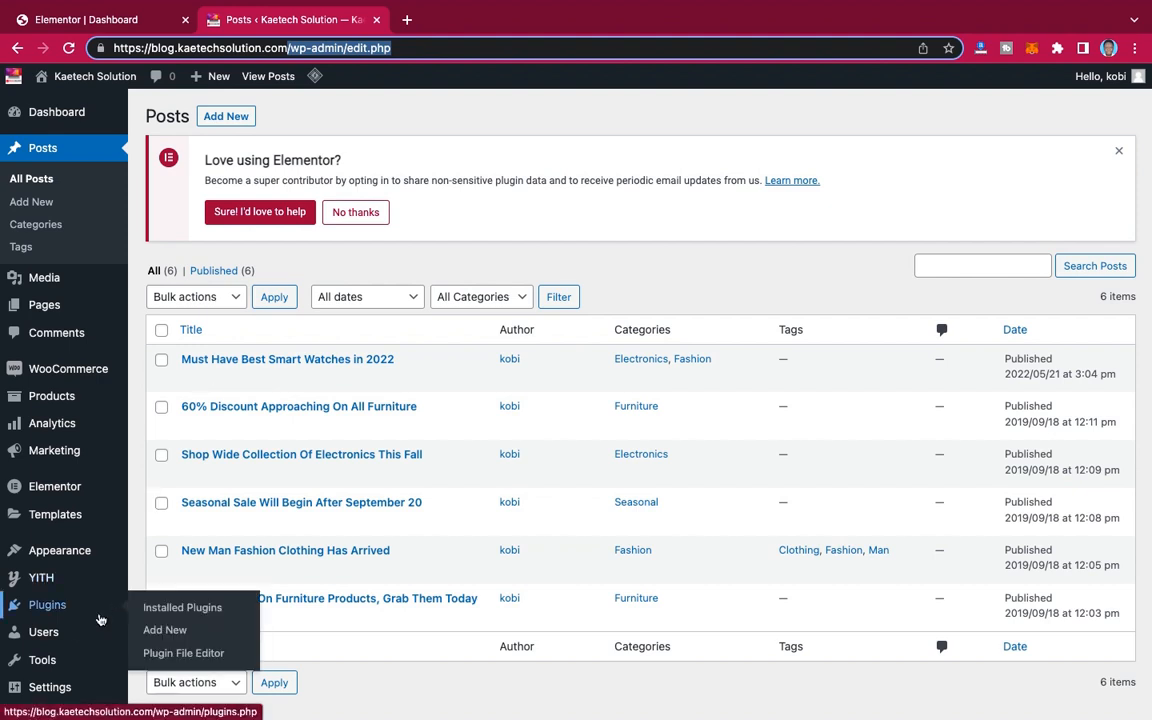
mouse_move(47, 548)
scroll(47, 548, "down", 1)
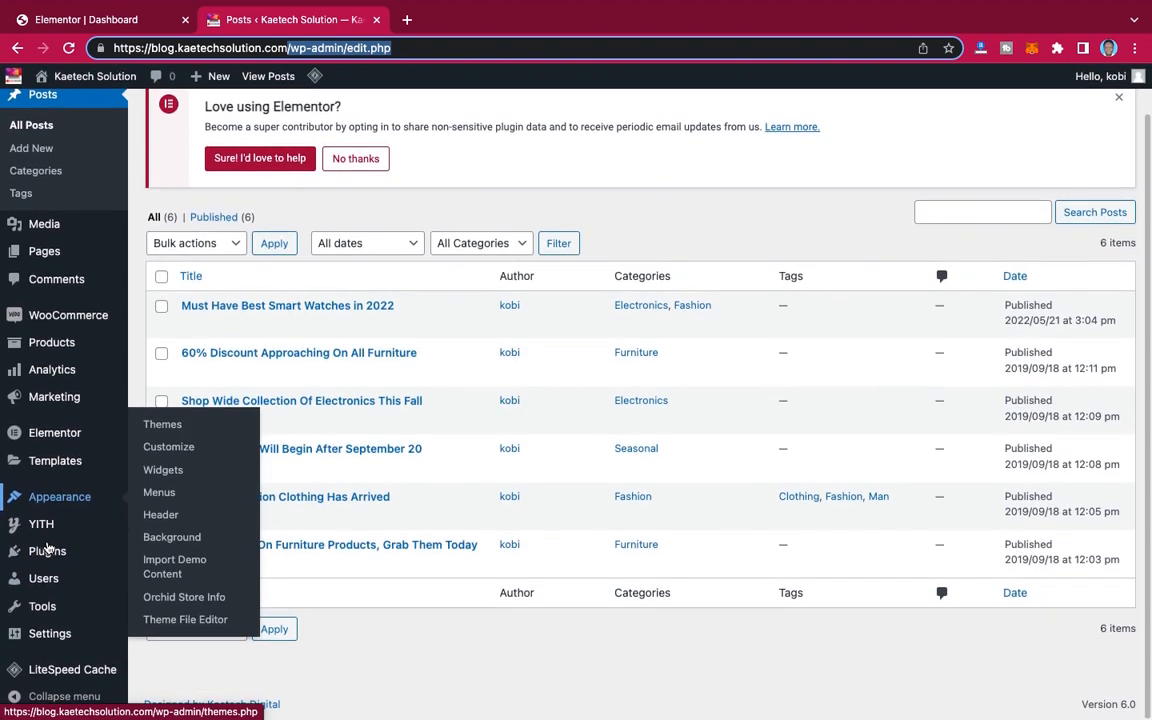
scroll(47, 548, "up", 1)
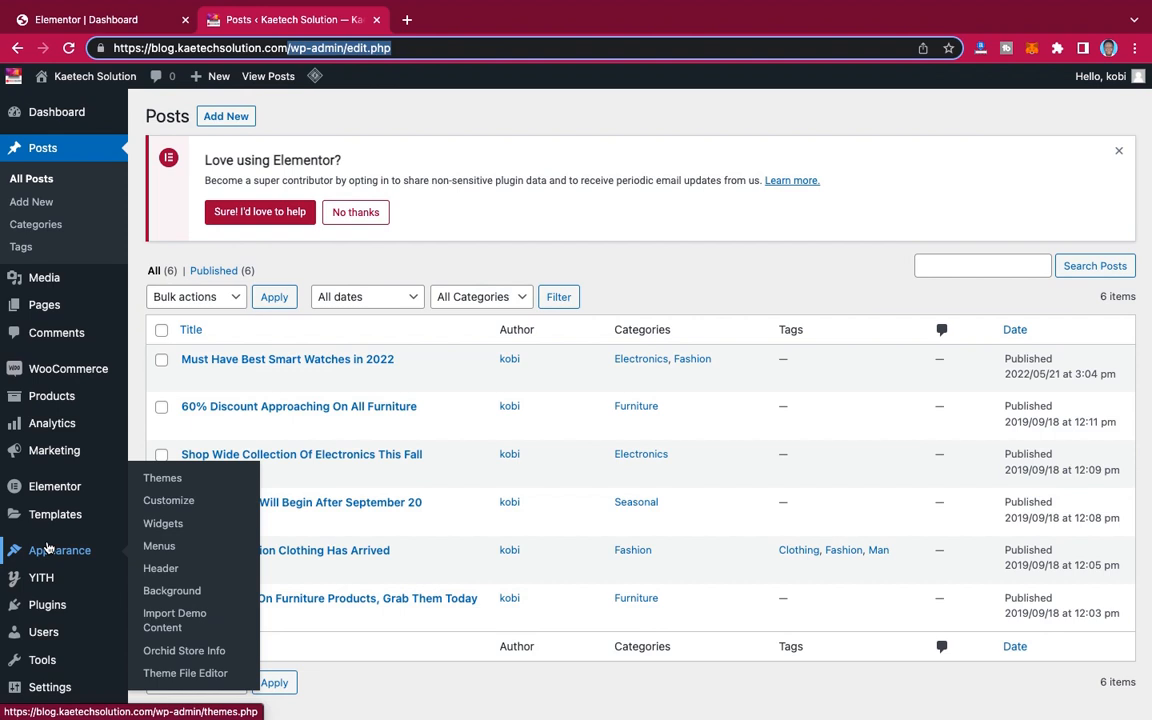
mouse_move(60, 370)
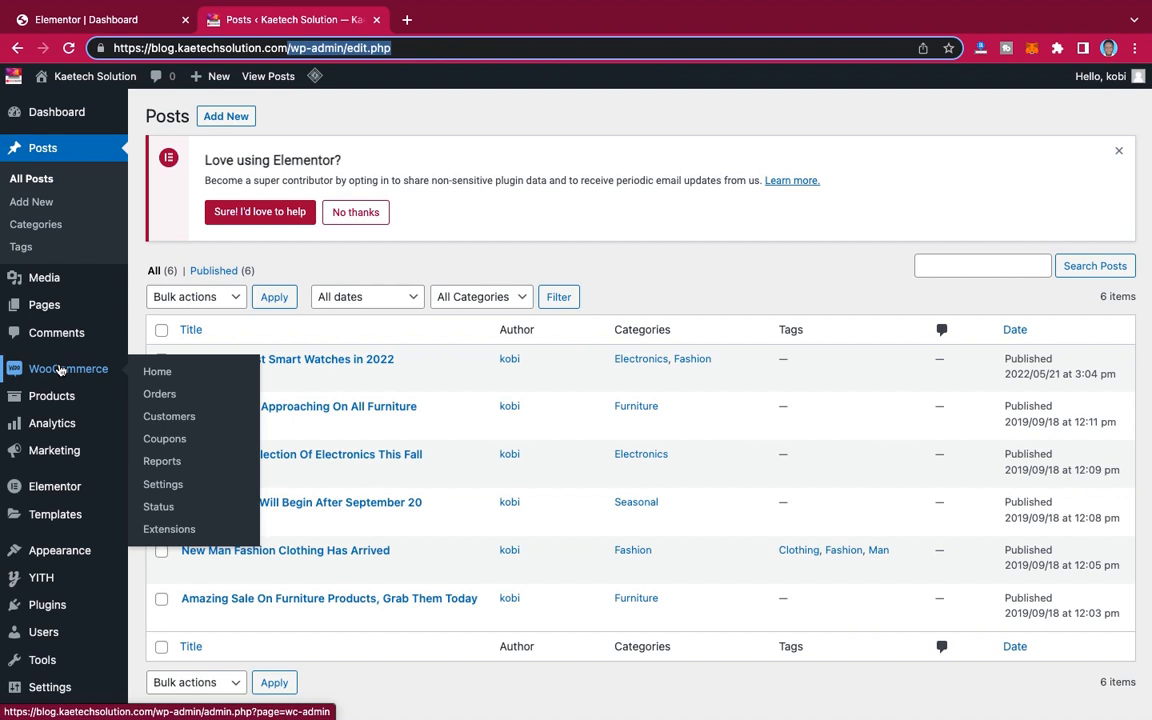
left_click(95, 20)
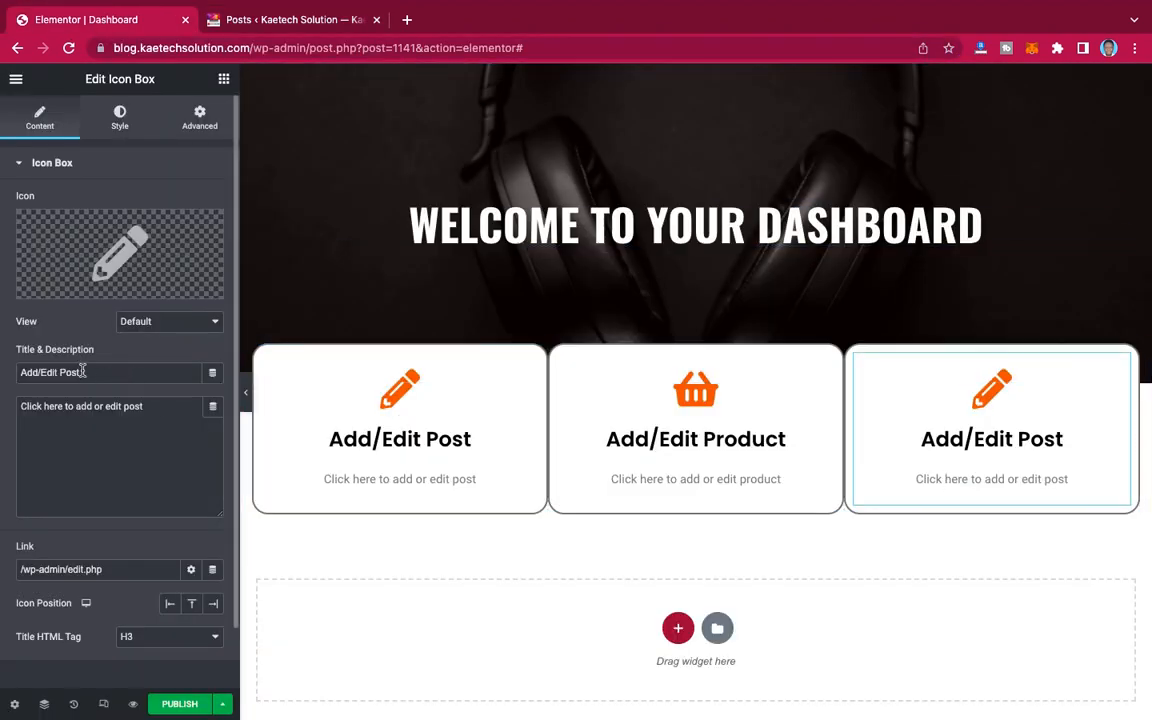
Step: Change the title of the third column's icon box to "All Orders"
left_click_drag(84, 371, 2, 375)
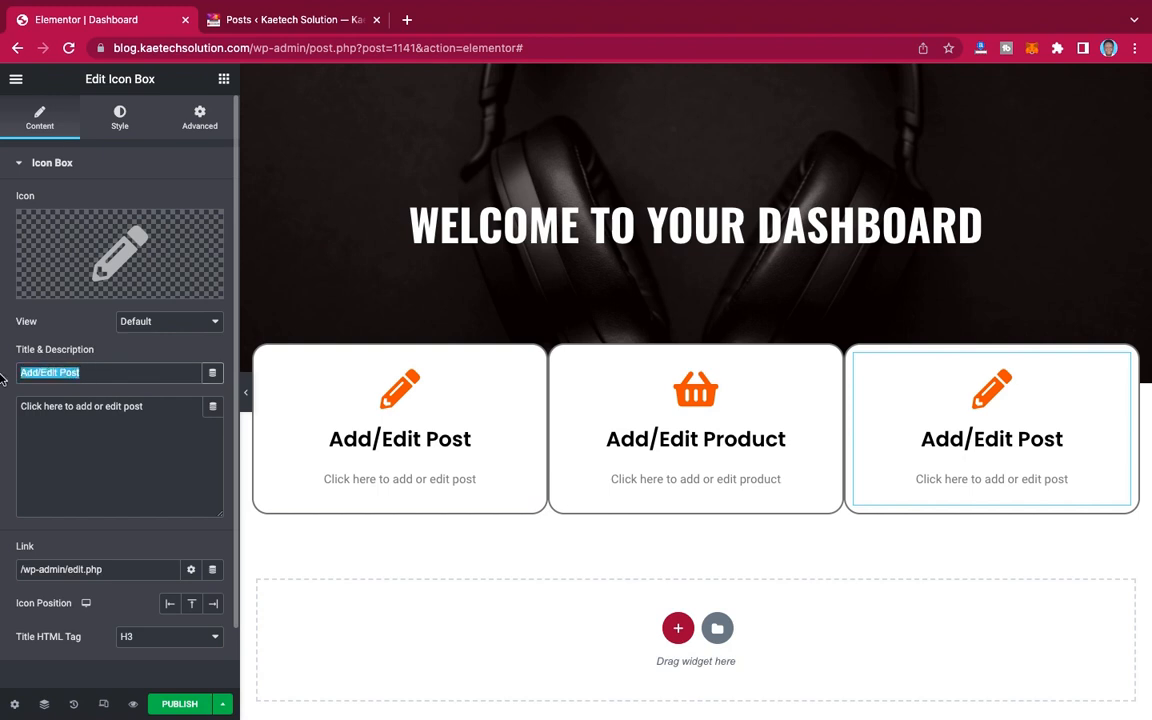
type("All O")
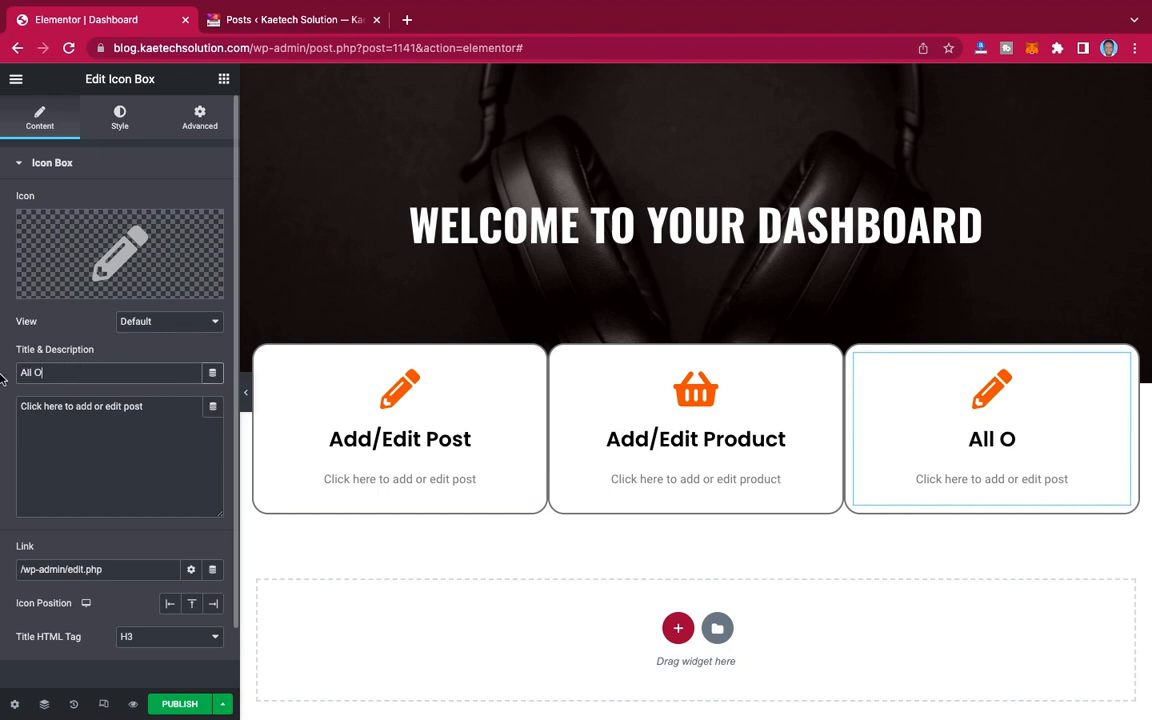
type("rders")
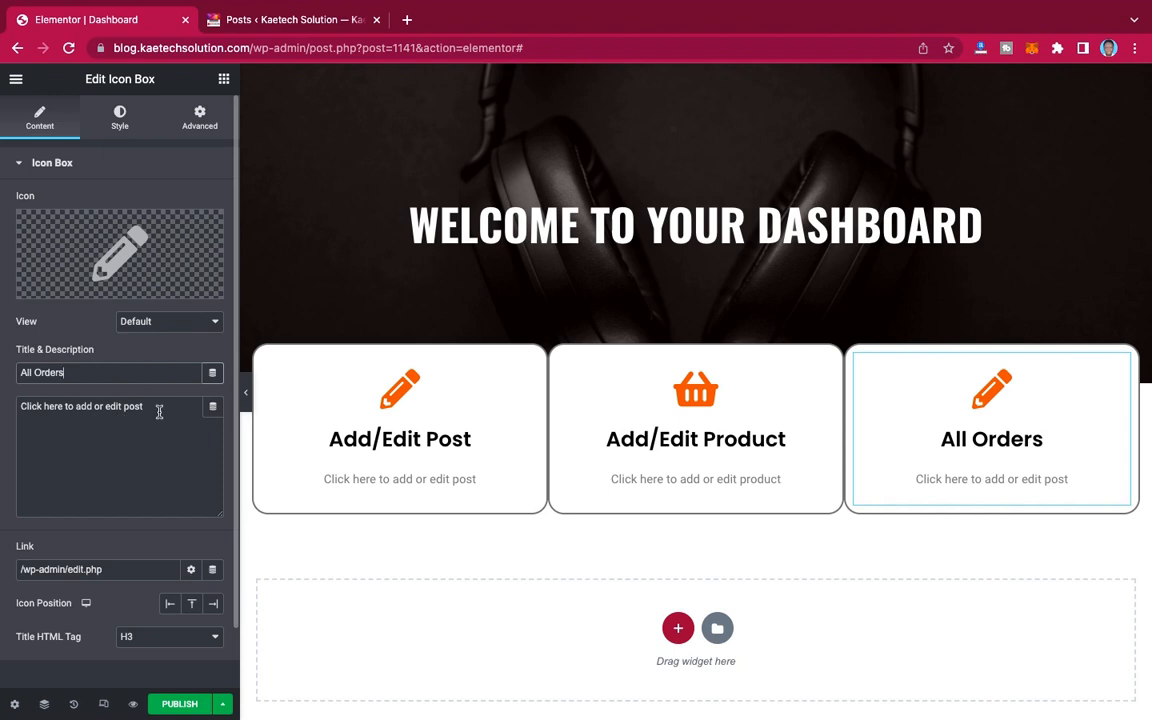
Step: Replace the All Orders icon box's description with "Click heere to see all orders"
left_click_drag(159, 409, 20, 405)
type("C")
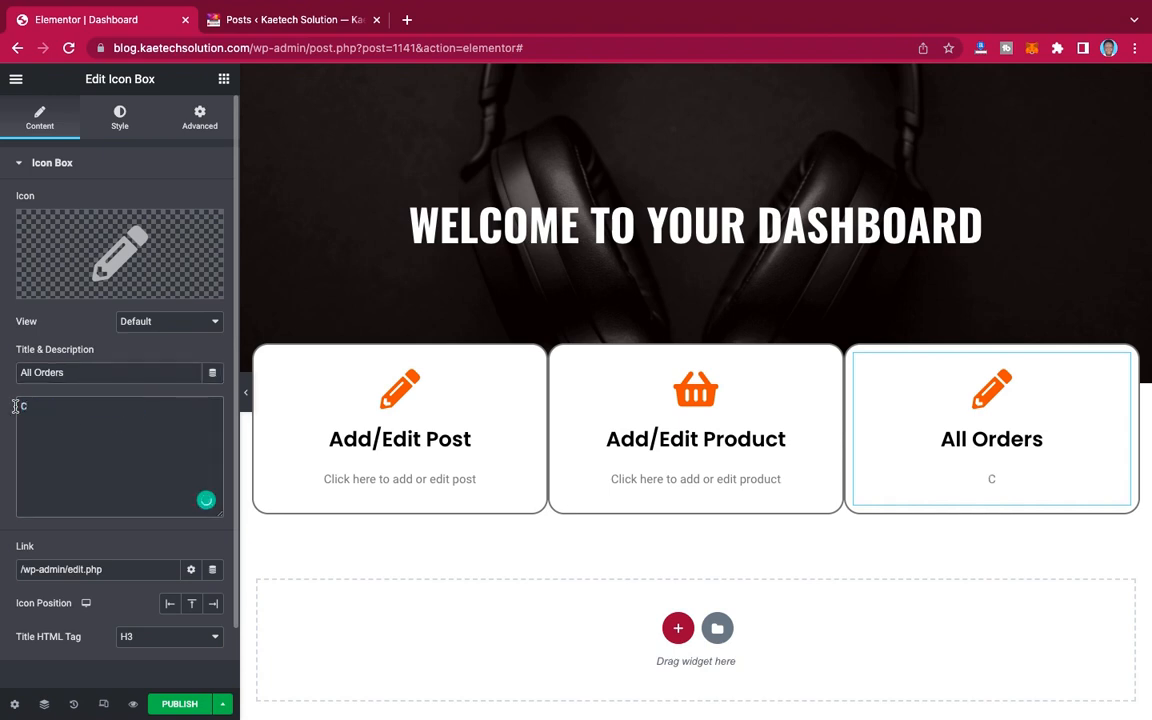
type("lick heere to see all")
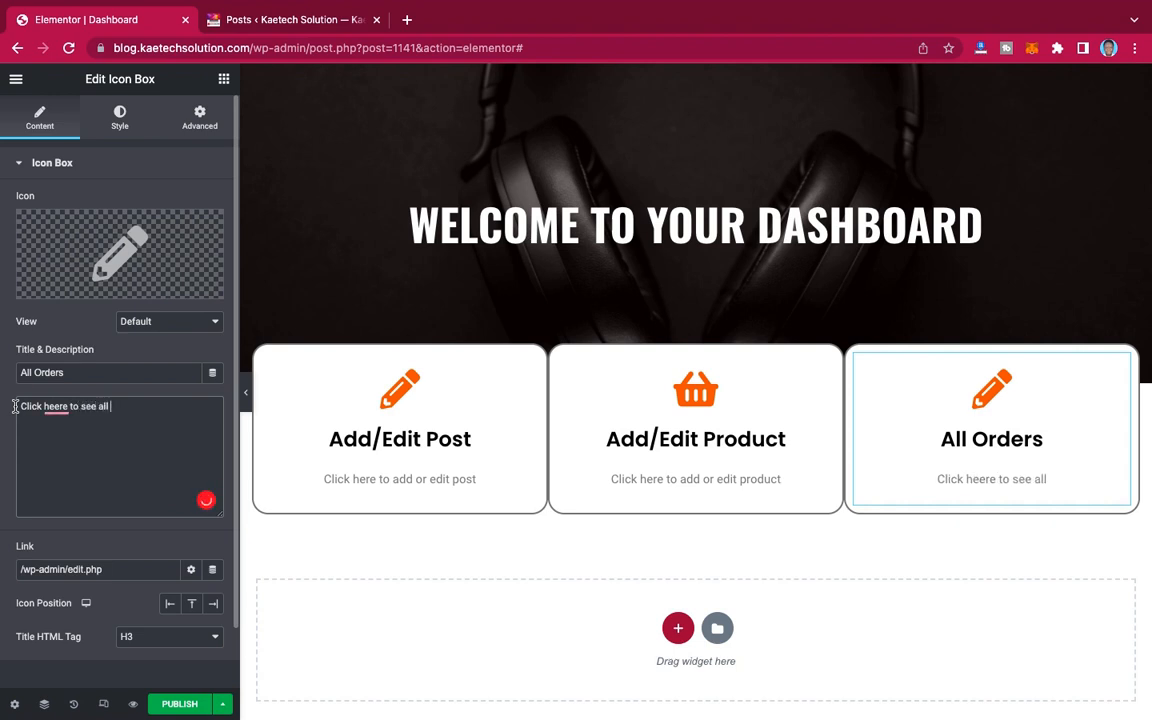
type(" o")
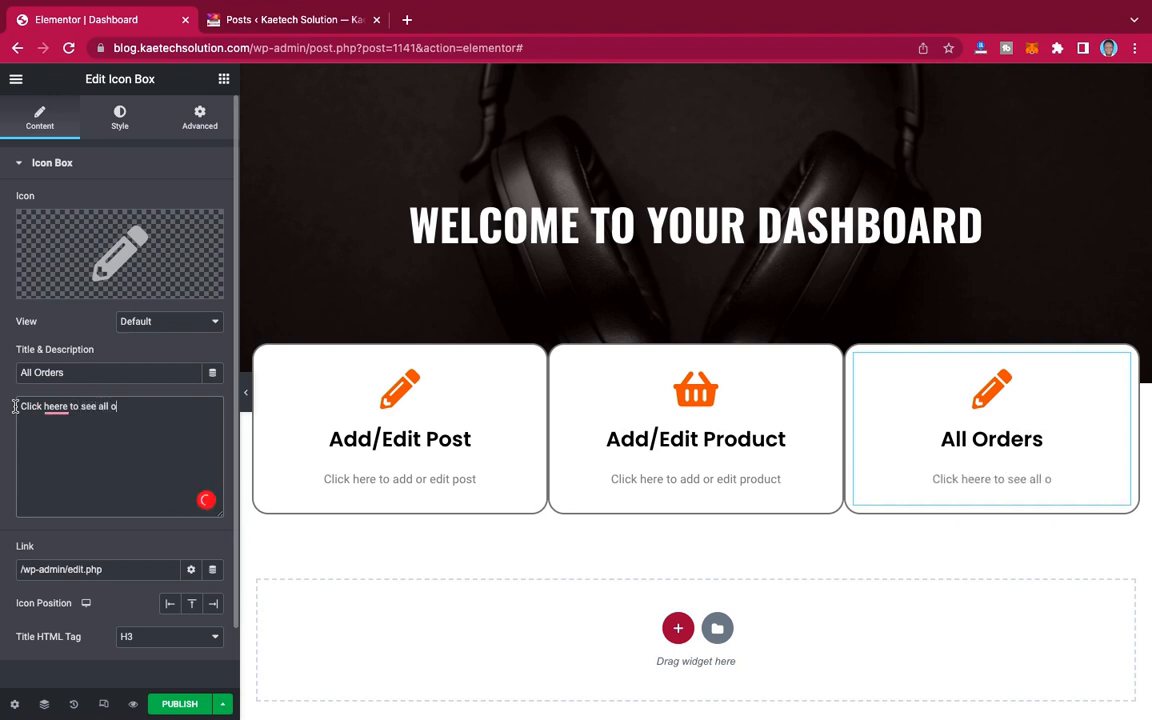
type("rders")
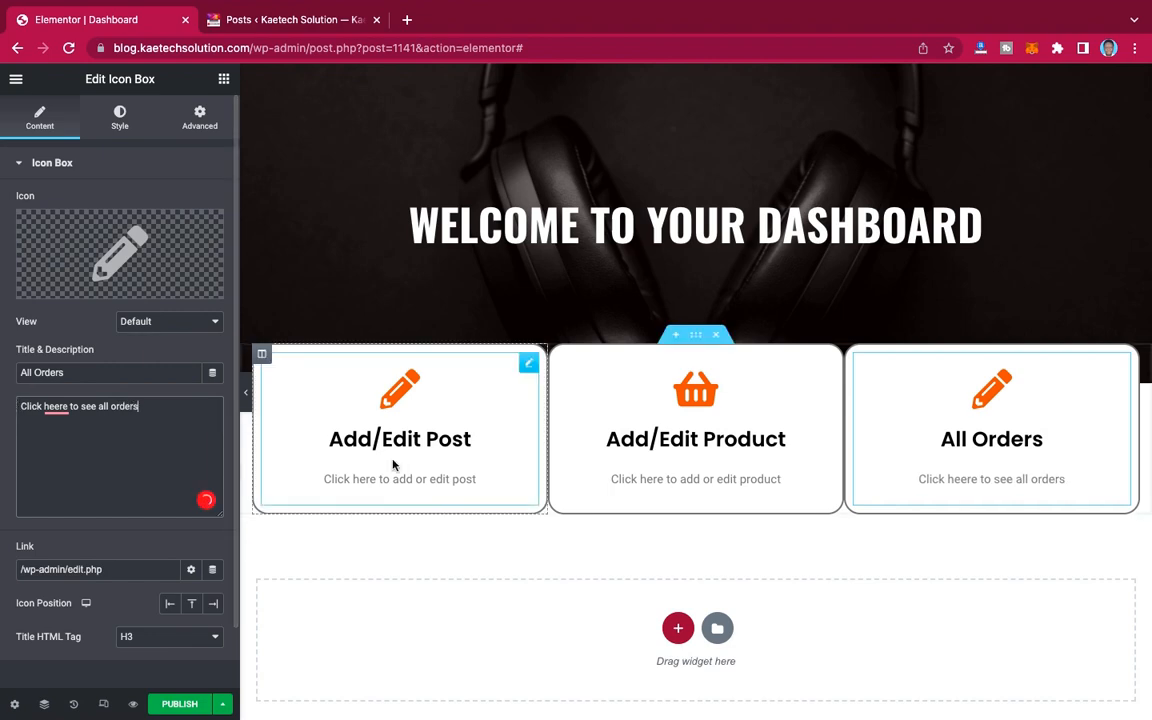
Step: Replace the All Orders icon with the shopping cart from the icon library, filtering the icons by "shop"
left_click(107, 260)
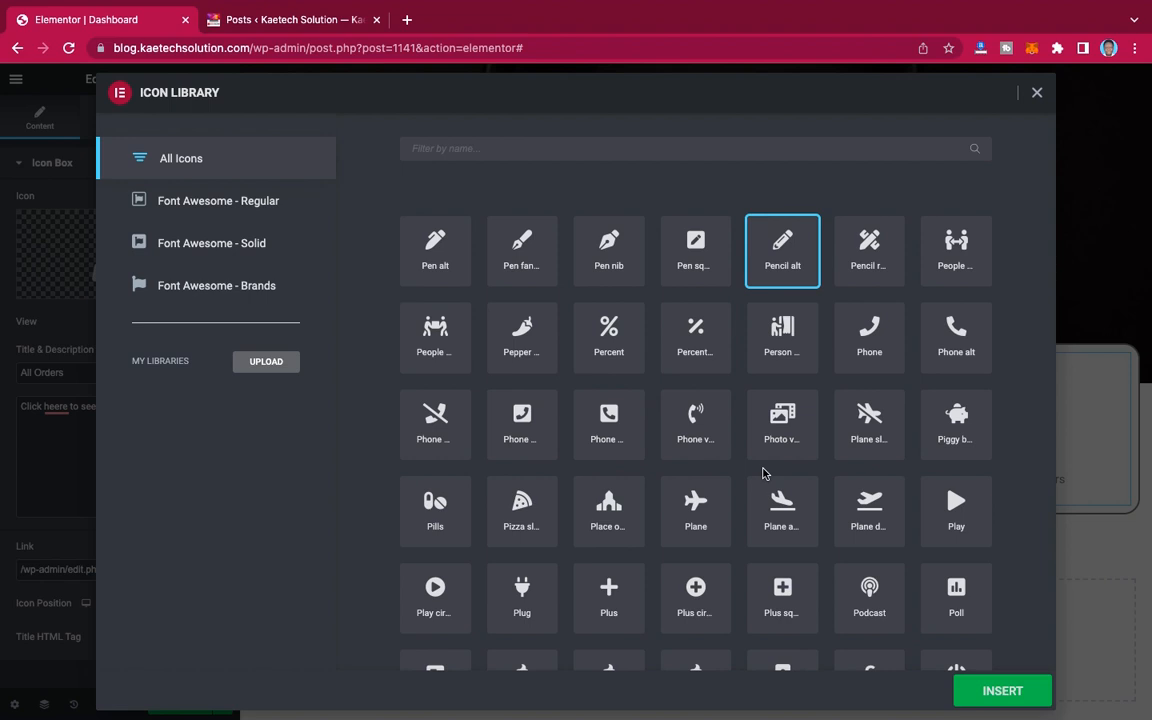
left_click(578, 148)
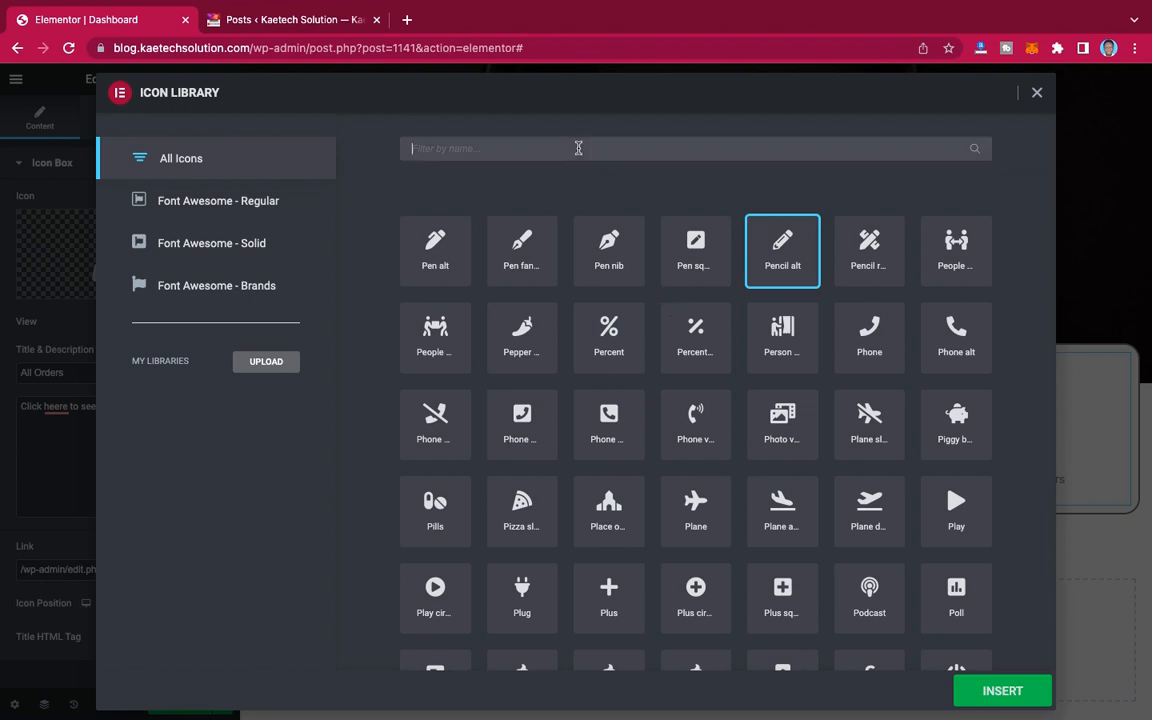
type("order")
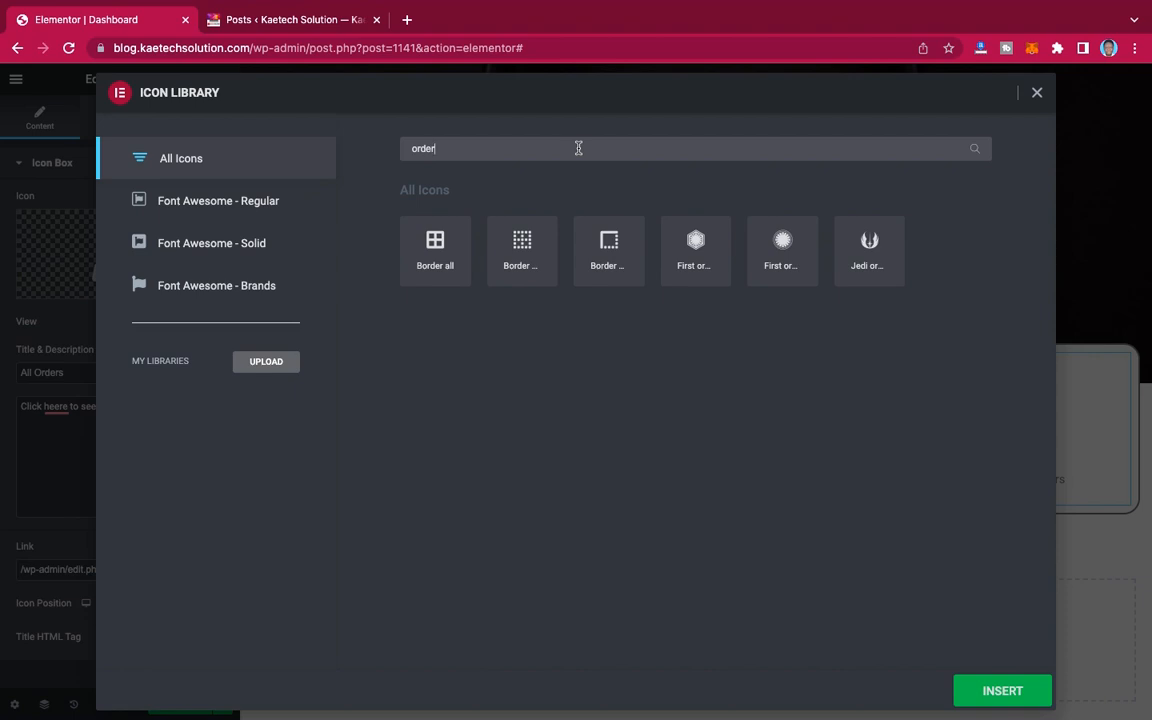
key("BackSpace")
key("BackSpace")
key("BackSpace")
key("BackSpace")
key("BackSpace")
type("shop")
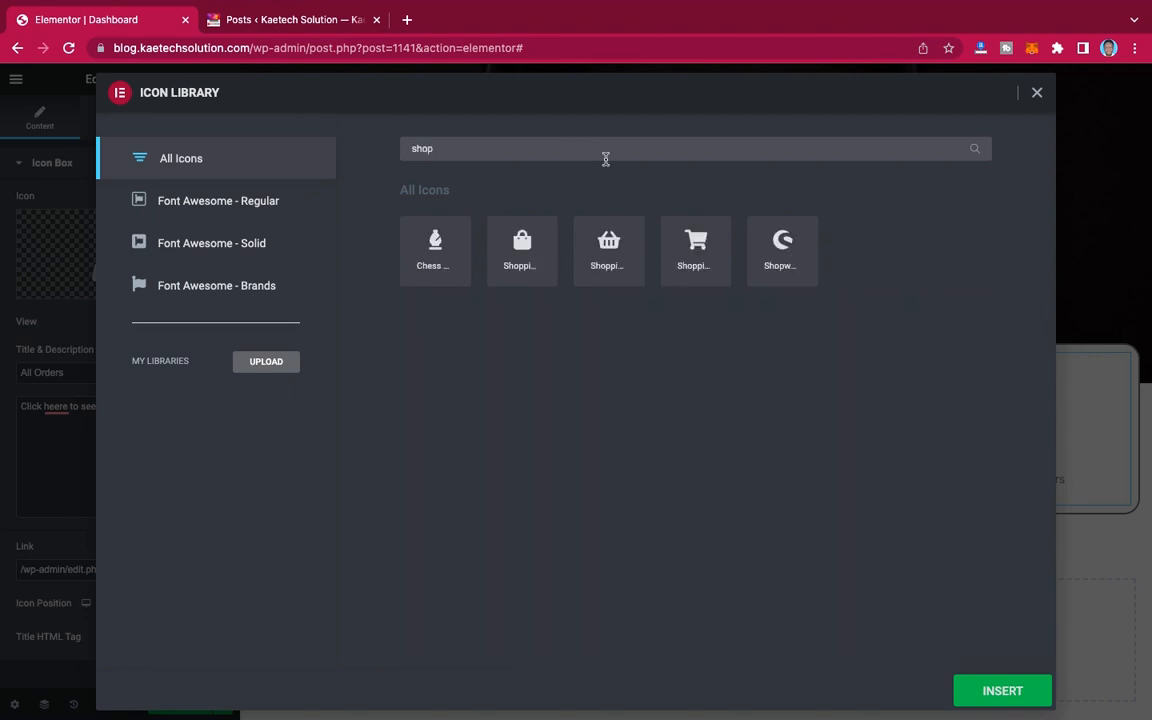
left_click(692, 247)
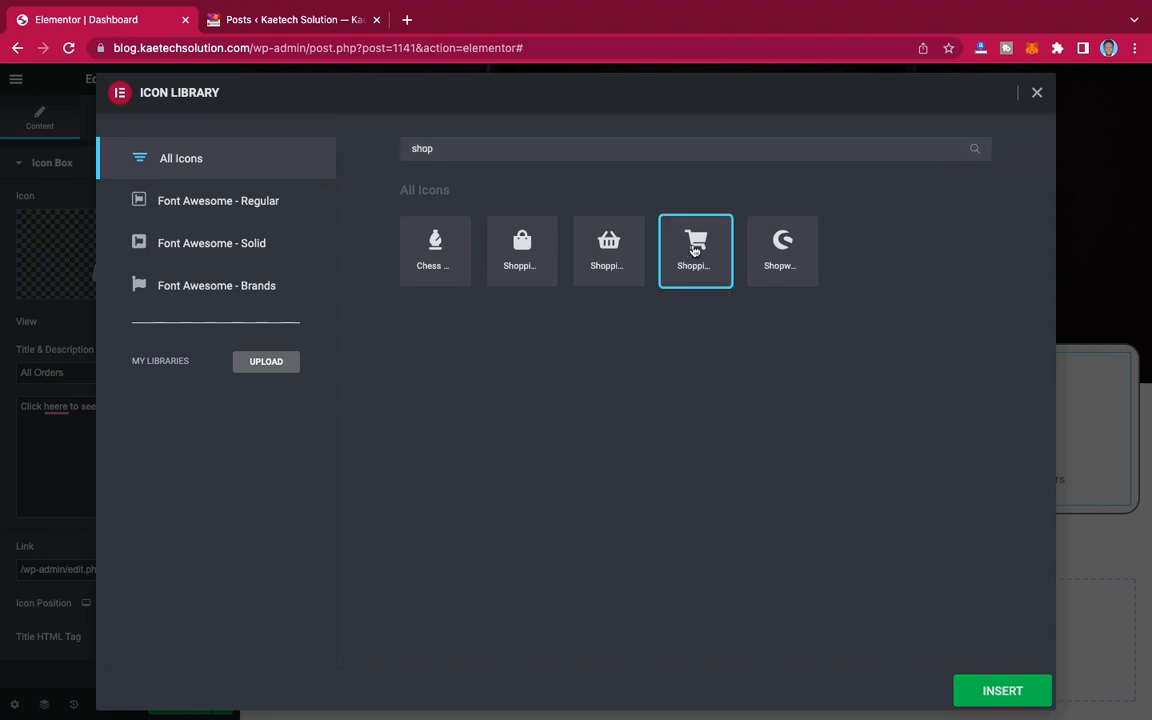
left_click(980, 678)
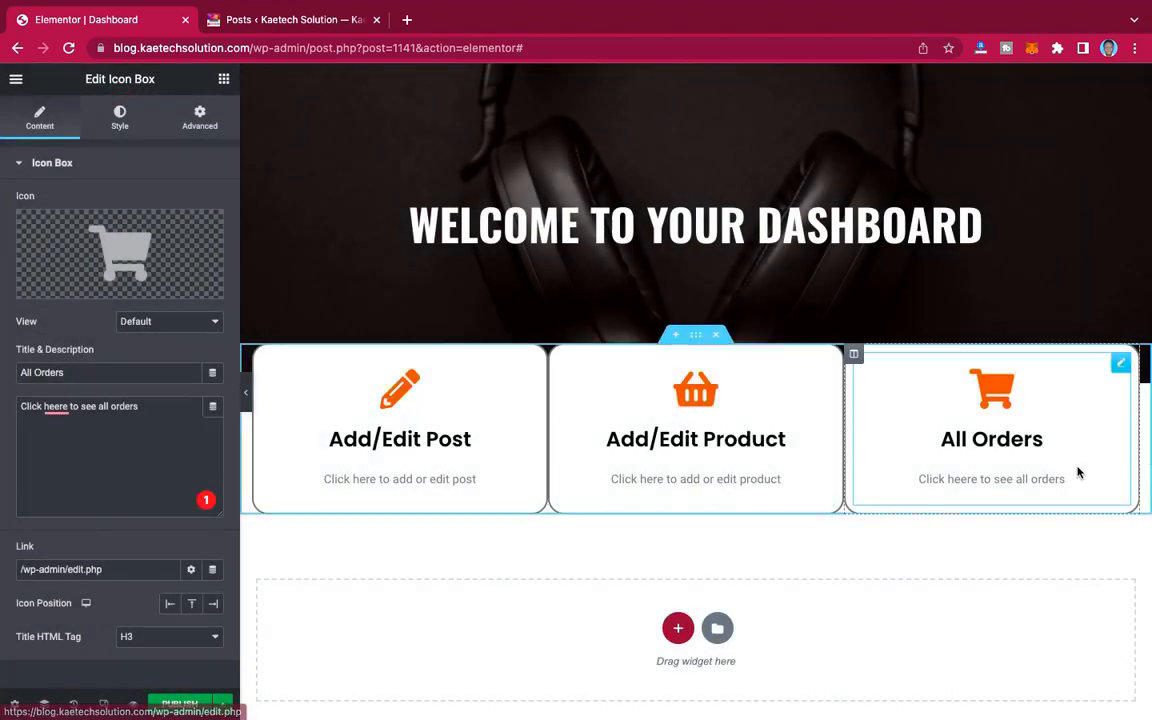
Step: Add a two-column section below the icon boxes and set its top and bottom margins to 50 px
scroll(830, 450, "down", 1)
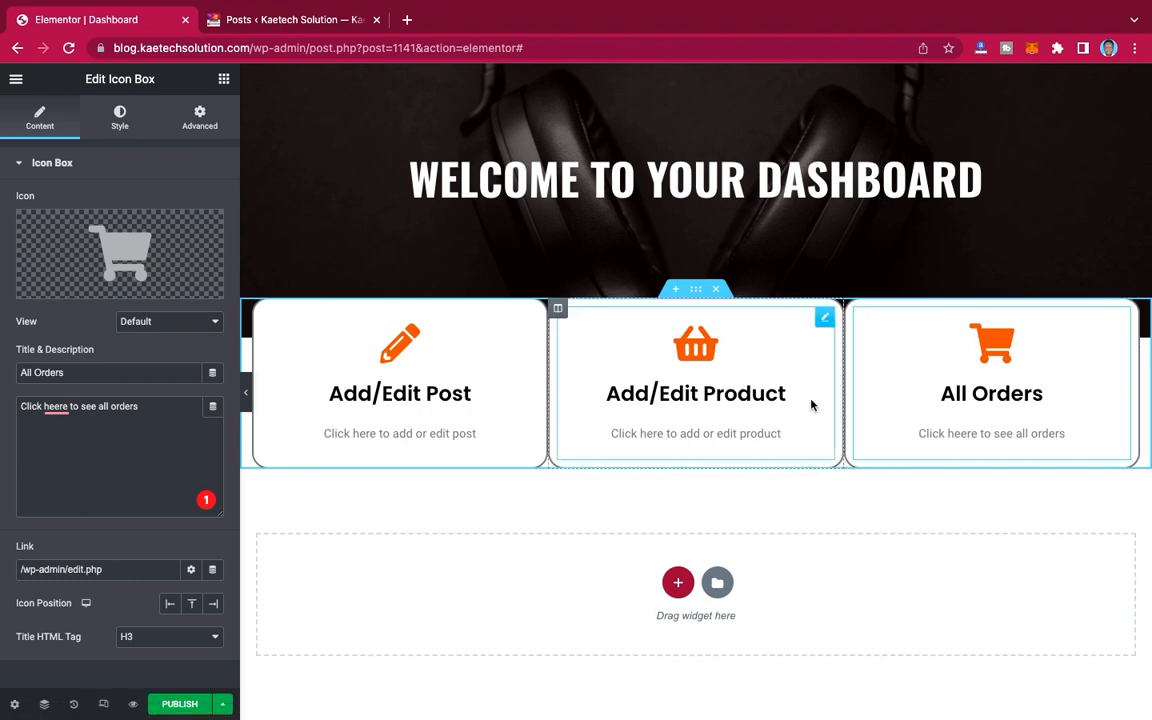
left_click(677, 584)
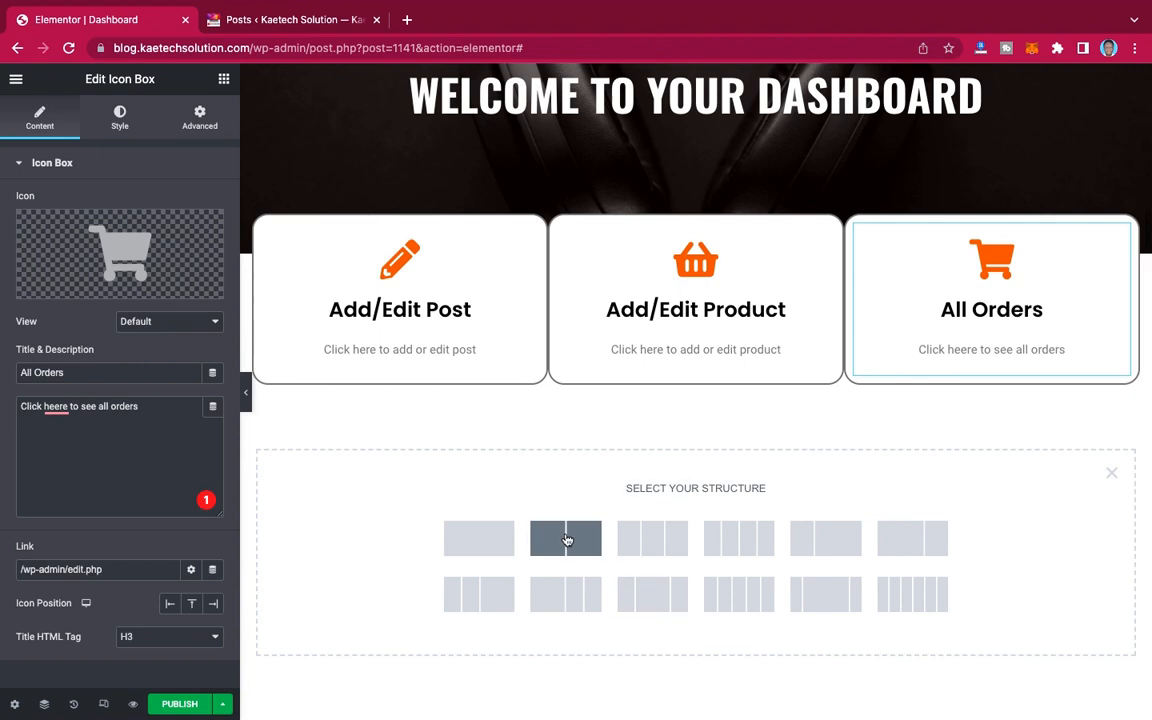
left_click(566, 540)
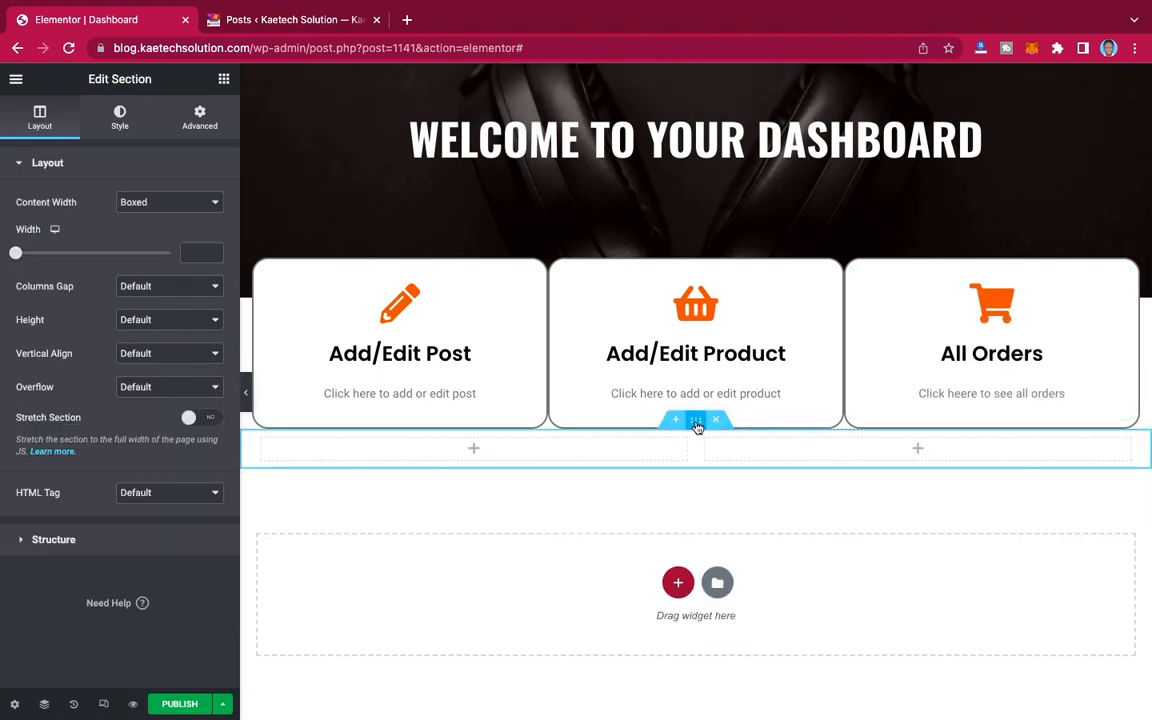
left_click(192, 124)
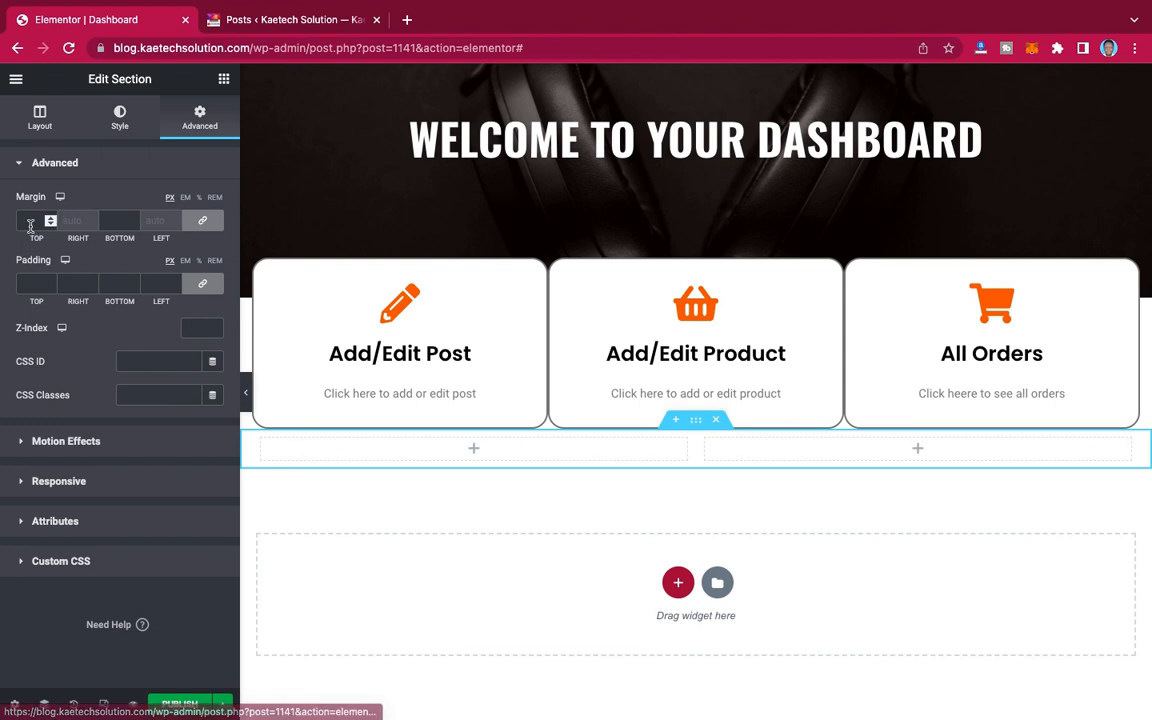
left_click(204, 223)
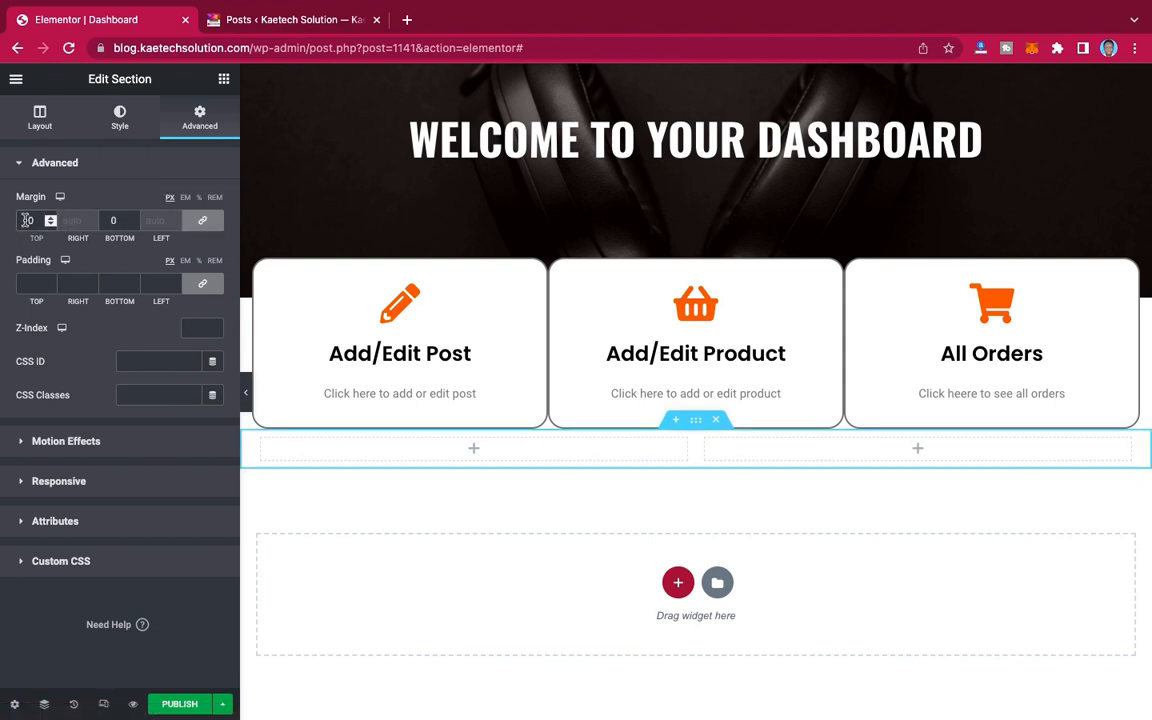
type("2")
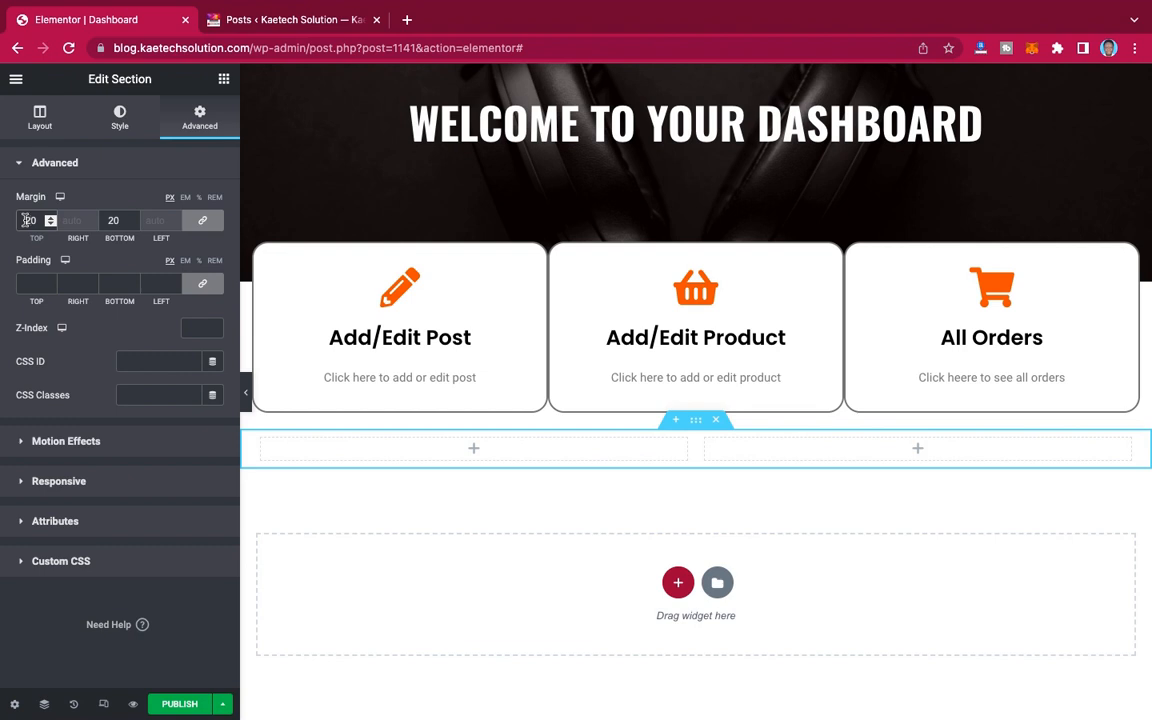
key("BackSpace")
type("5")
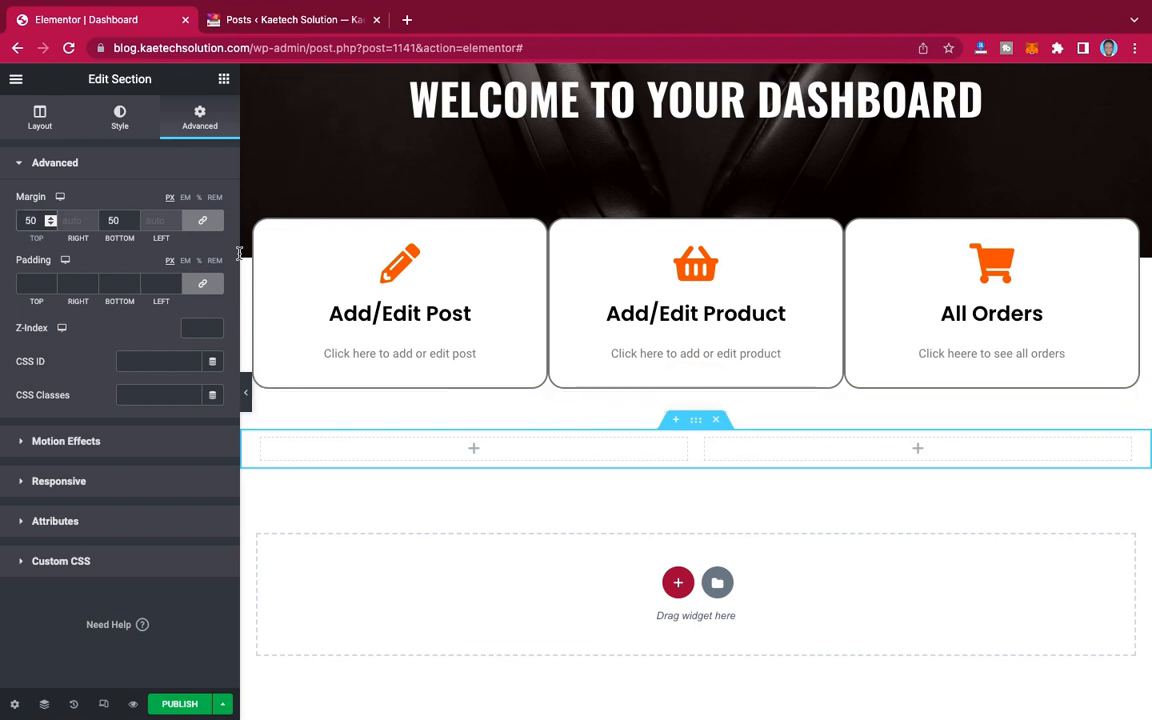
Step: Insert an Icon List widget into the new section's first column and remove its second and third items
left_click(475, 452)
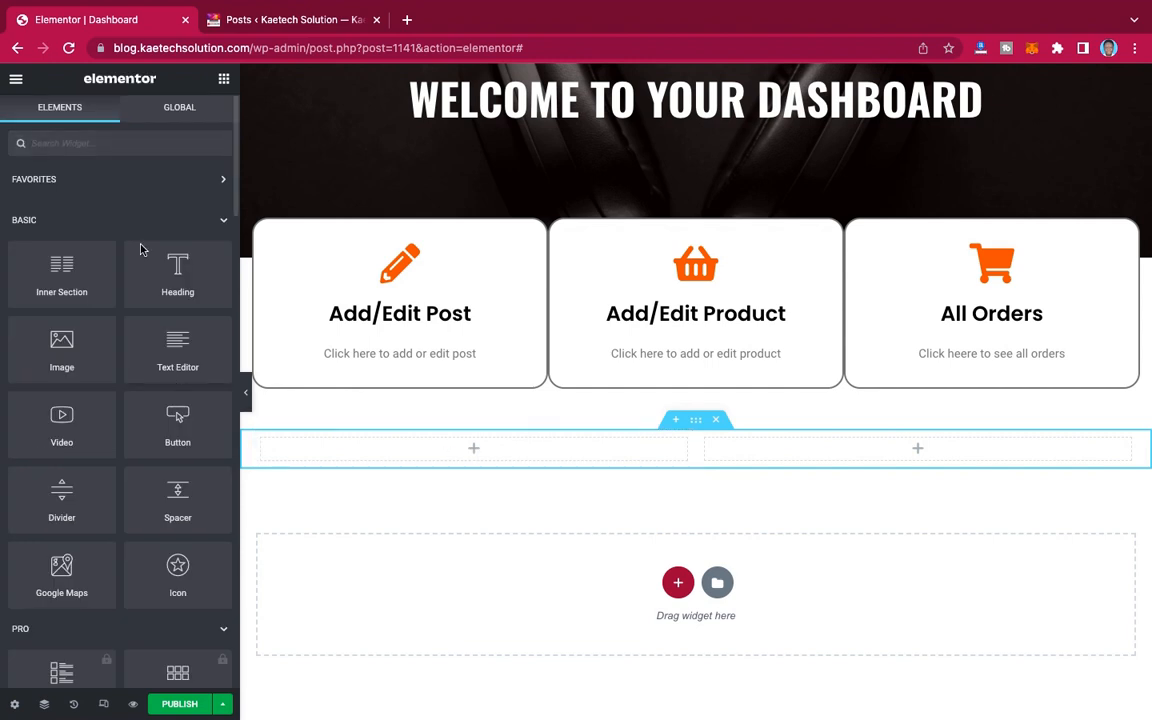
left_click(102, 141)
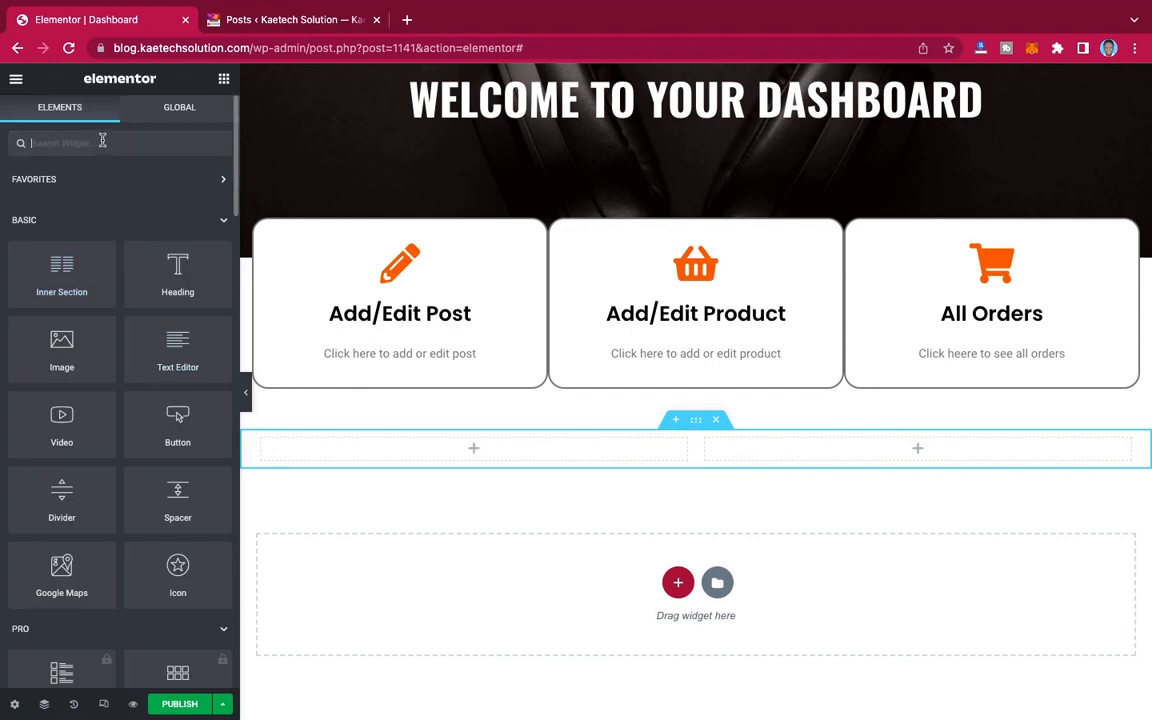
type("list")
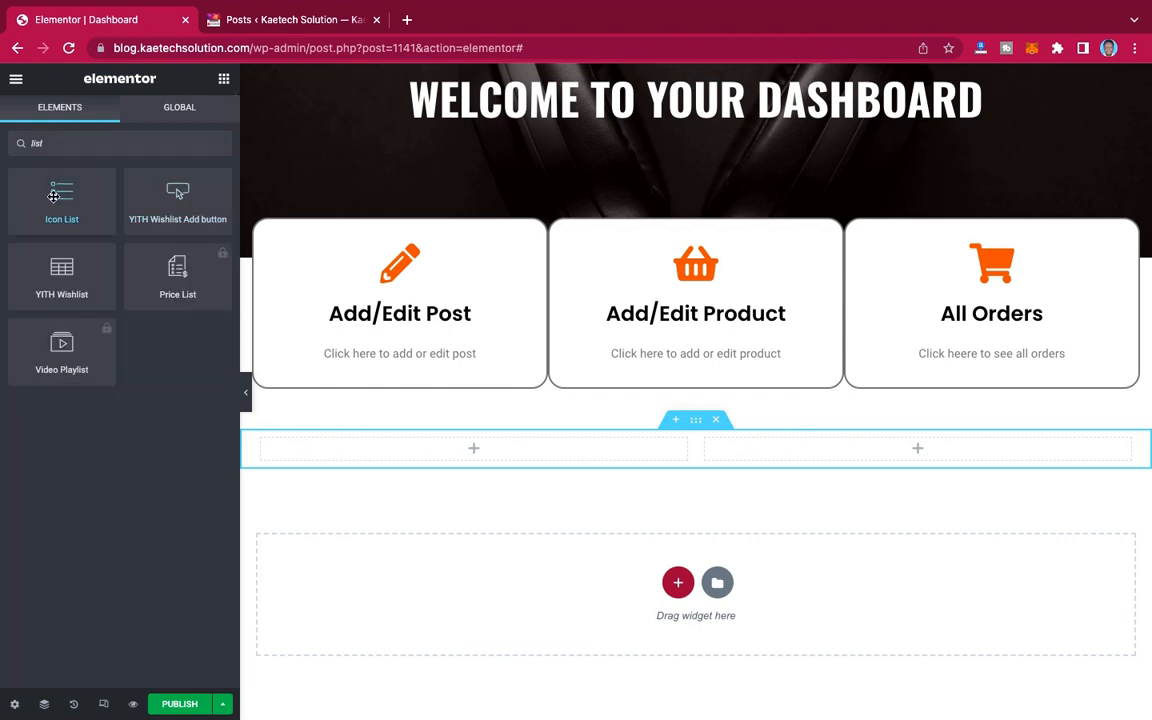
left_click_drag(48, 178, 450, 452)
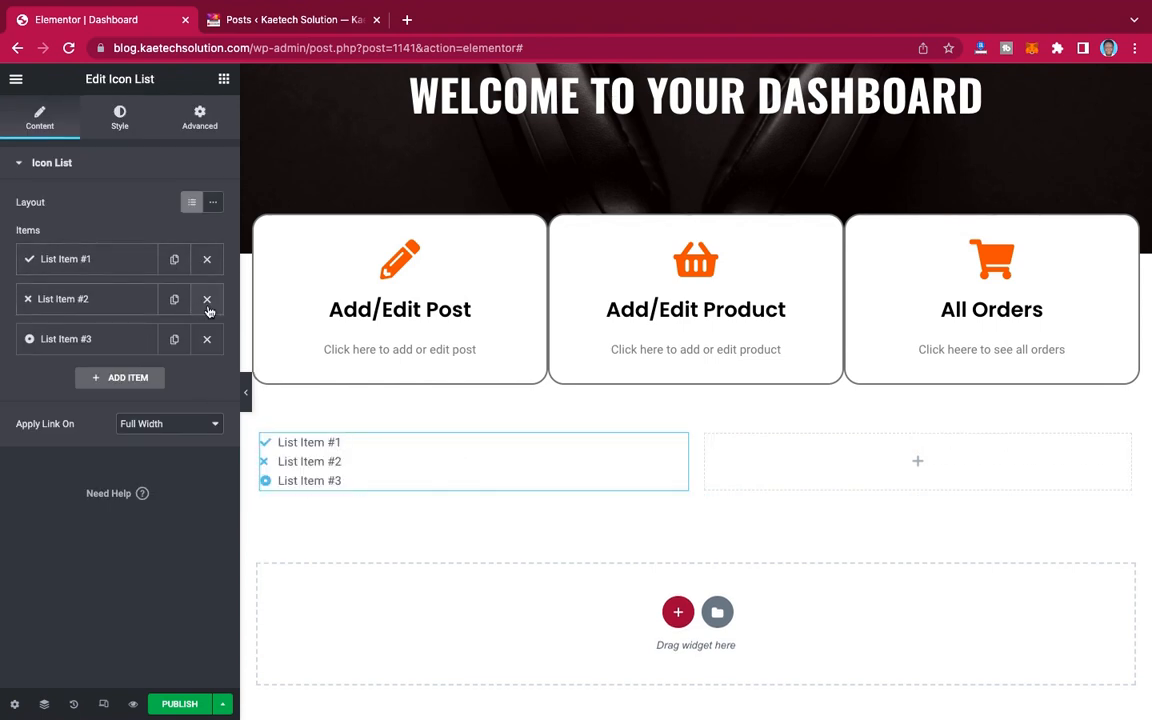
left_click(208, 339)
left_click(207, 299)
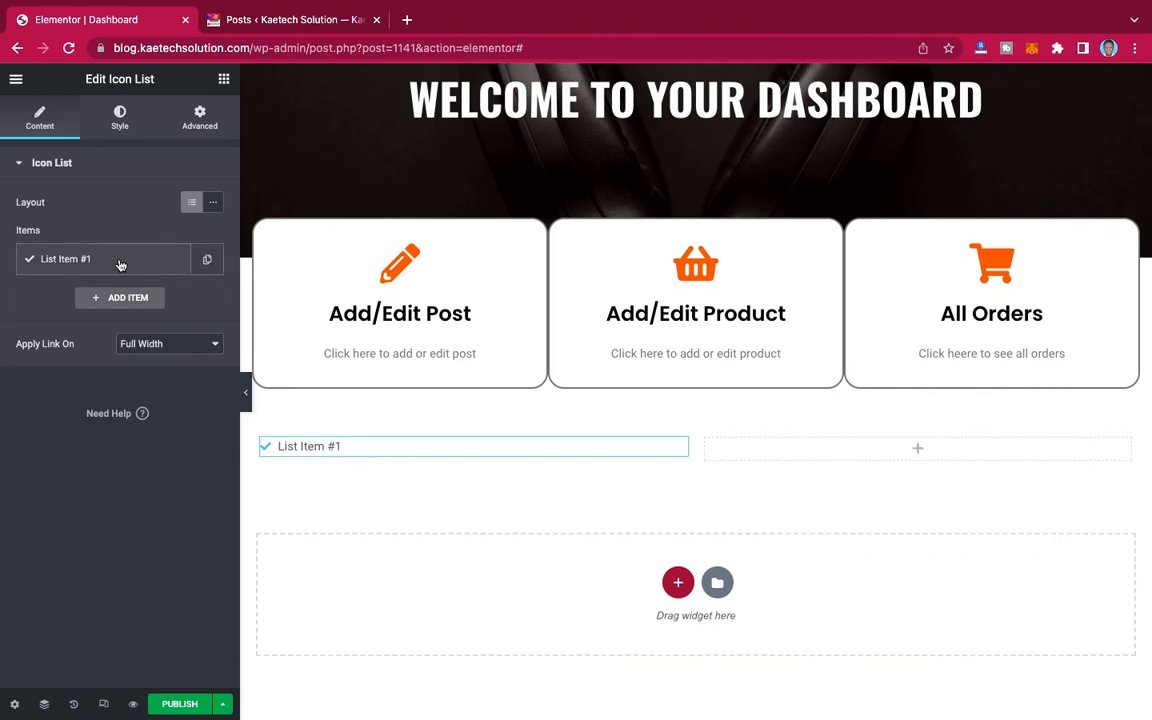
Step: Add a Heading widget above the icon list with the title "Help Links"
left_click(224, 80)
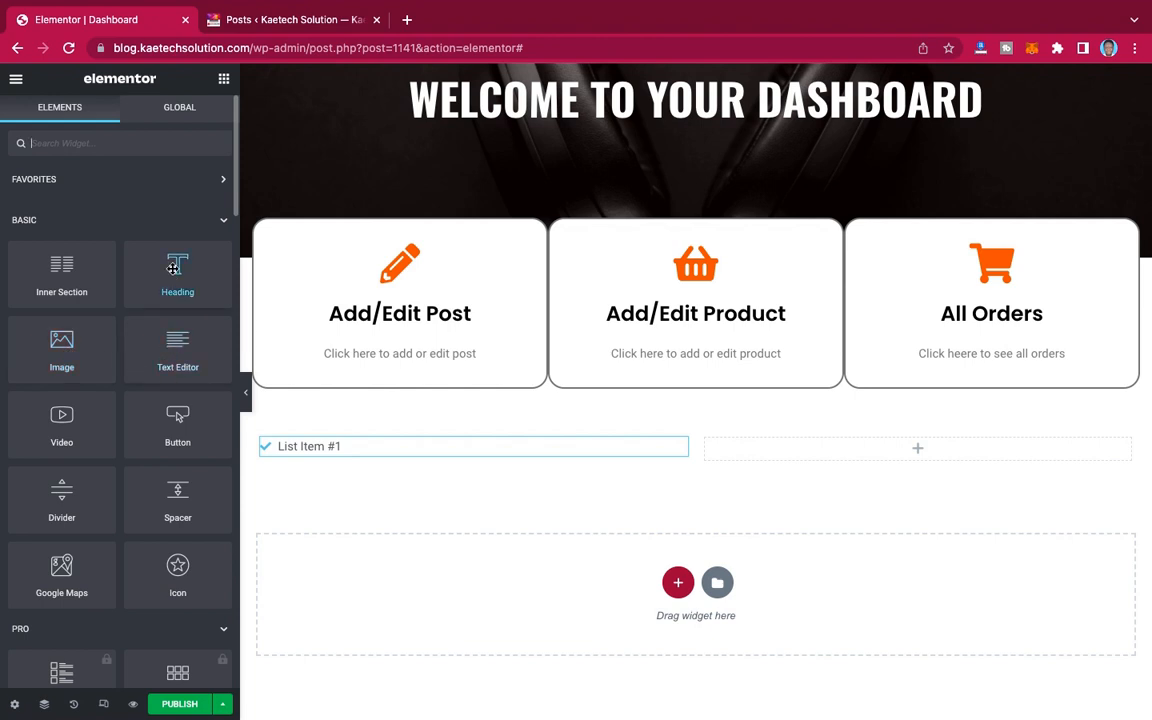
left_click_drag(155, 244, 410, 437)
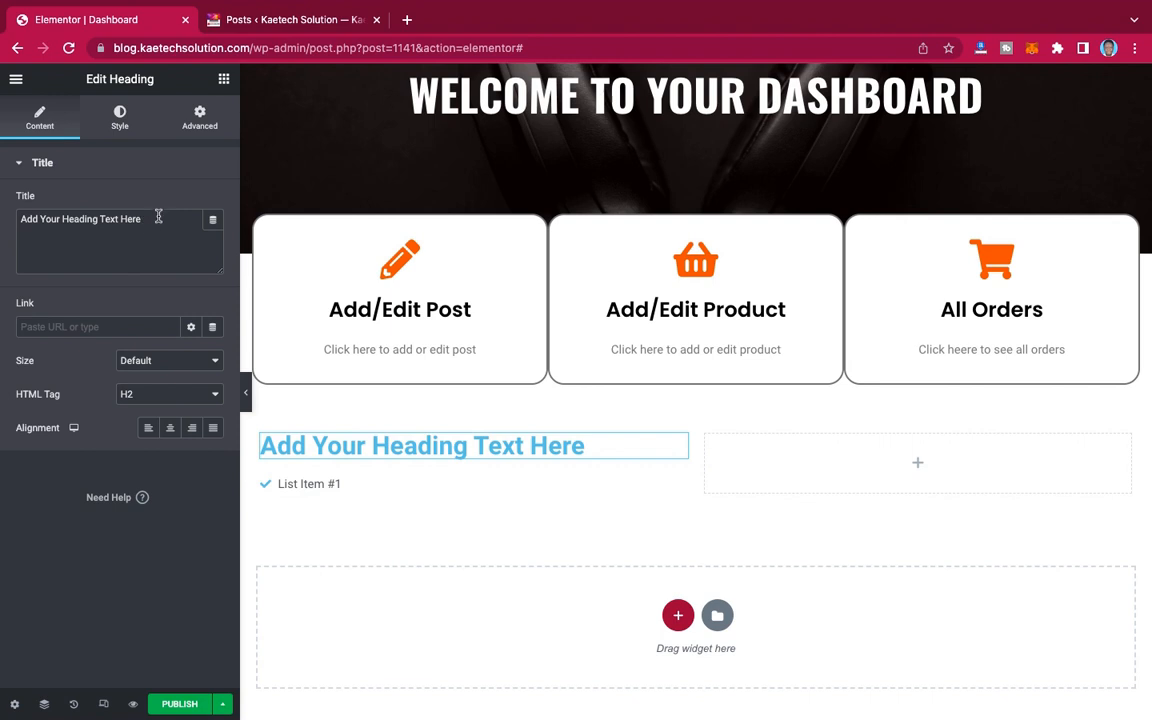
left_click_drag(159, 216, 3, 207)
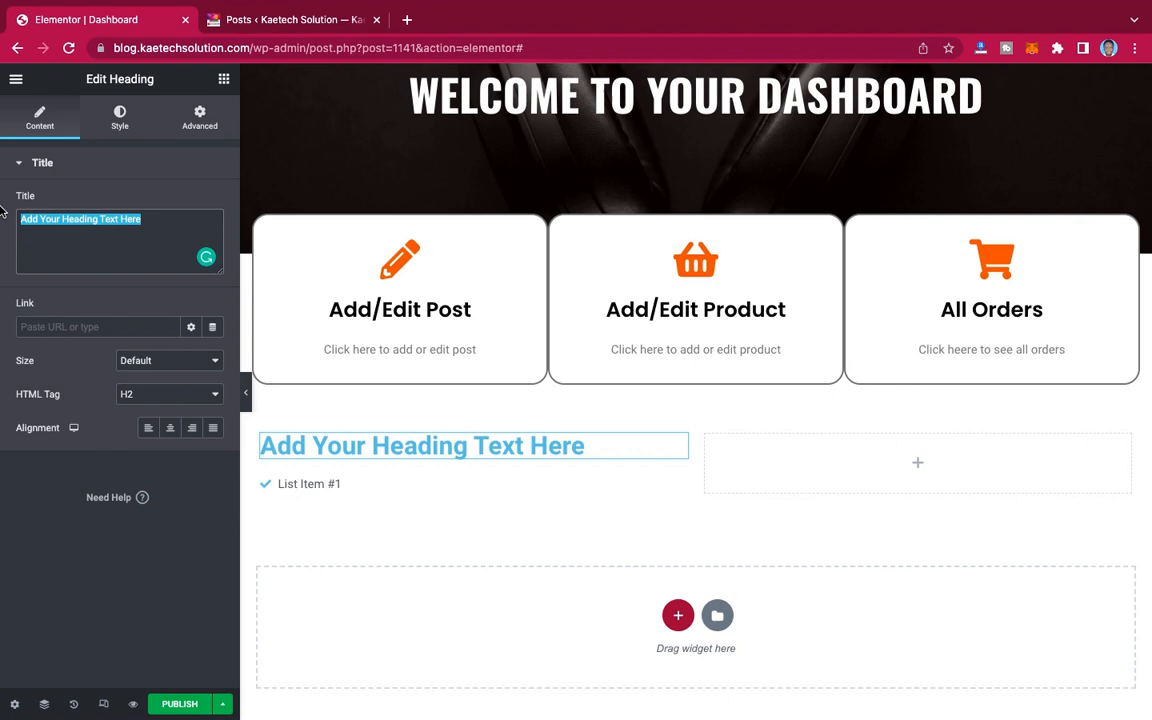
type("Help ")
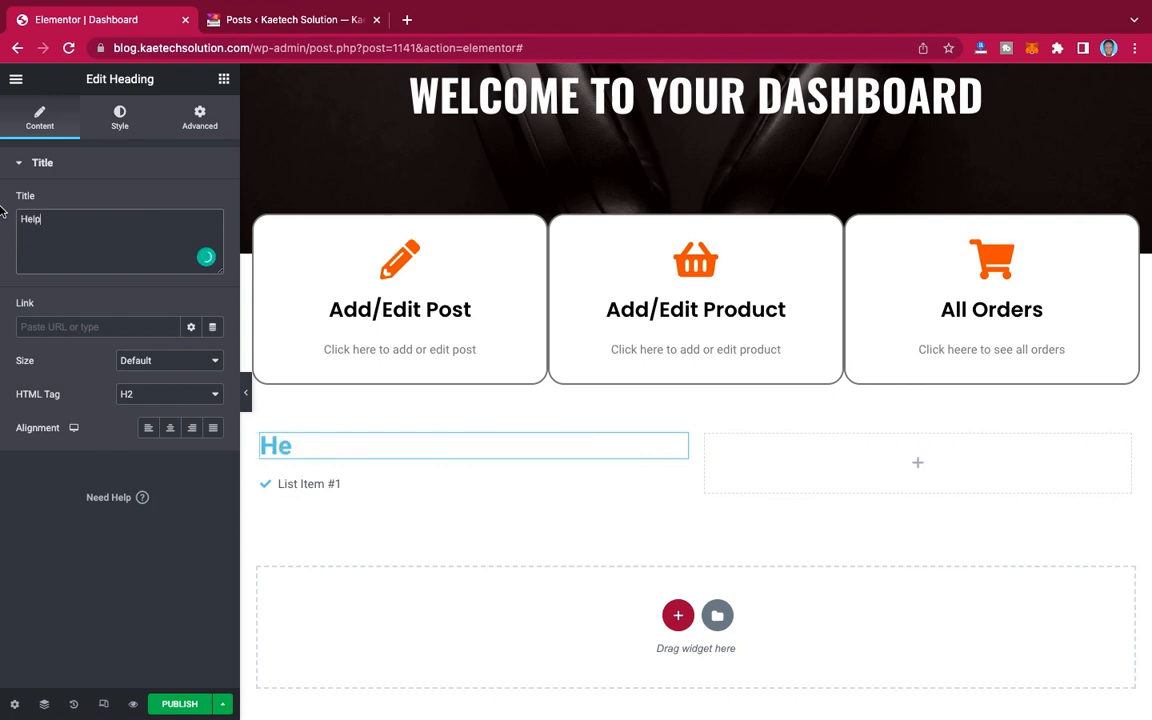
type("Links")
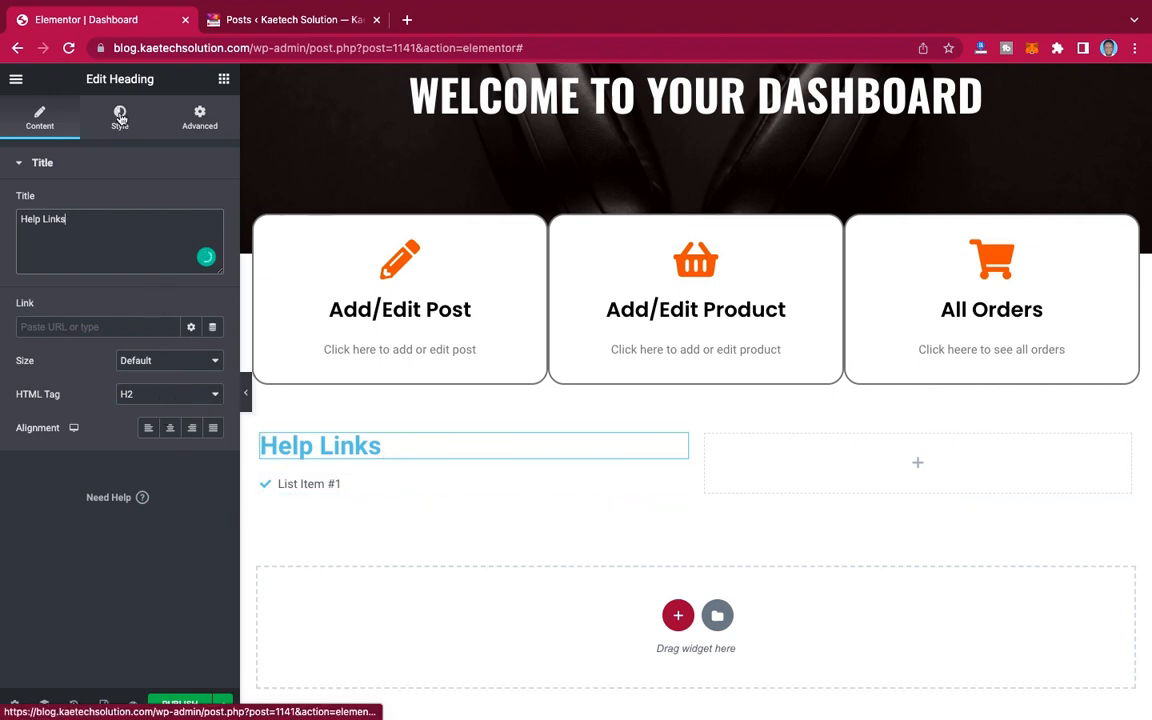
Step: Set the Help Links heading's text color to black (#000000)
left_click(119, 117)
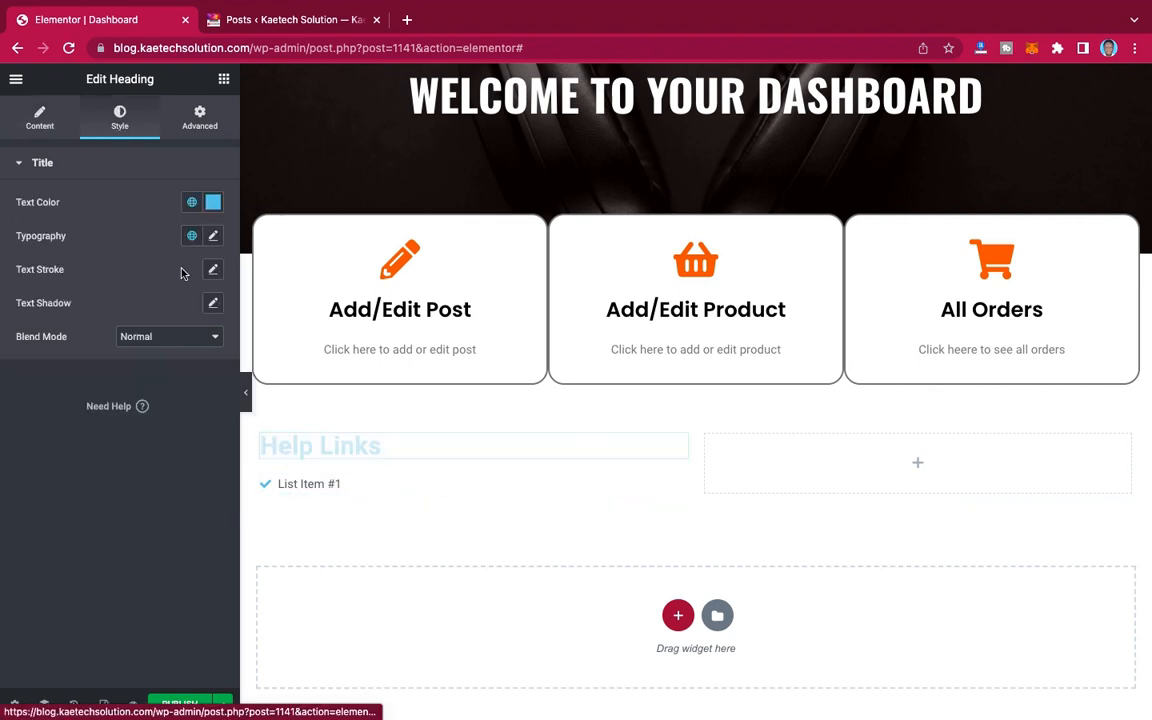
left_click(213, 202)
left_click_drag(42, 373, 29, 397)
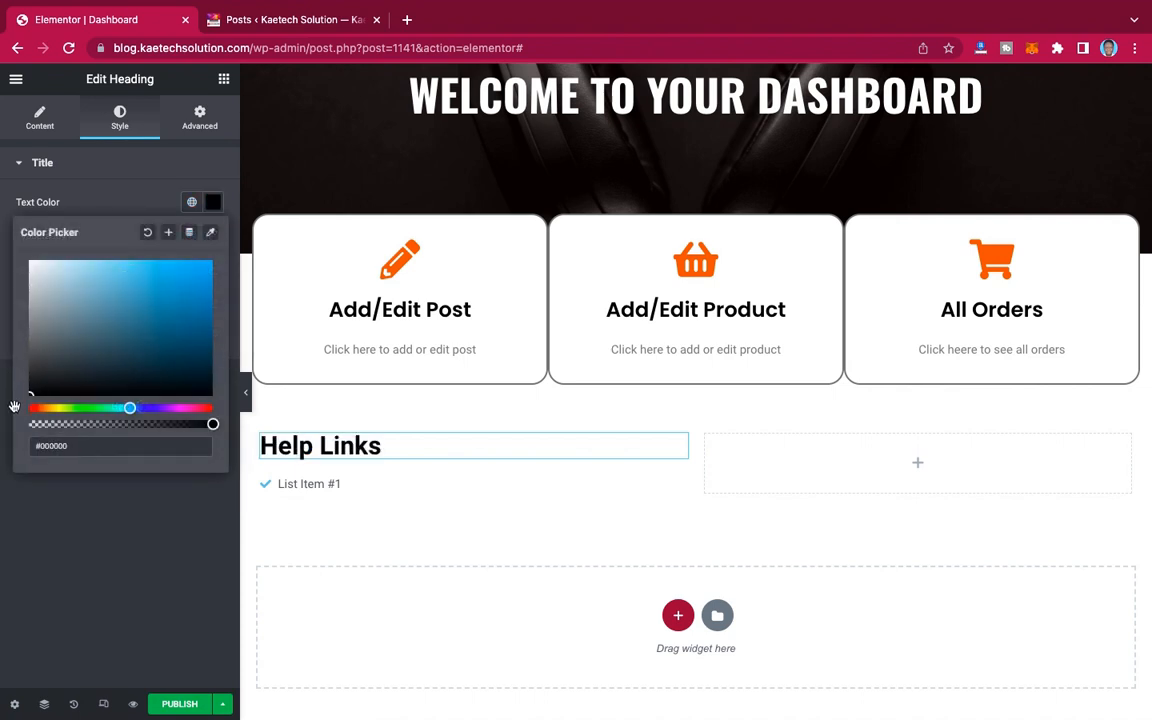
left_click(121, 515)
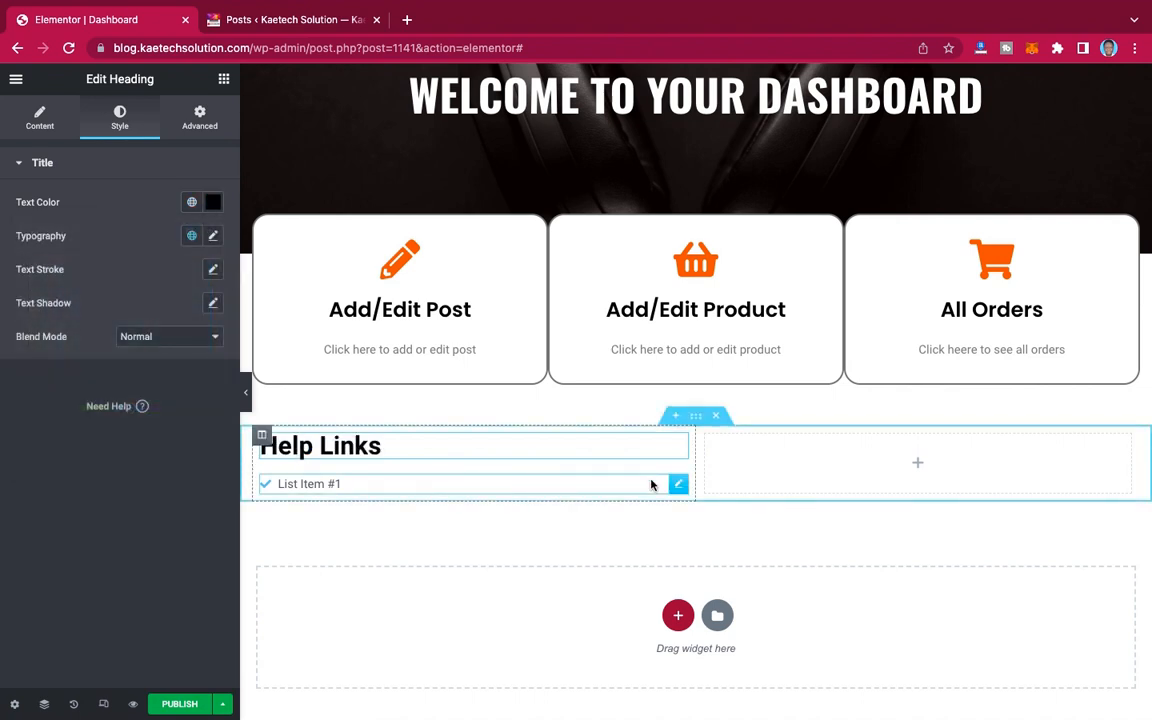
Step: Open the icon list's remaining item for editing and remove its check mark icon
left_click(680, 485)
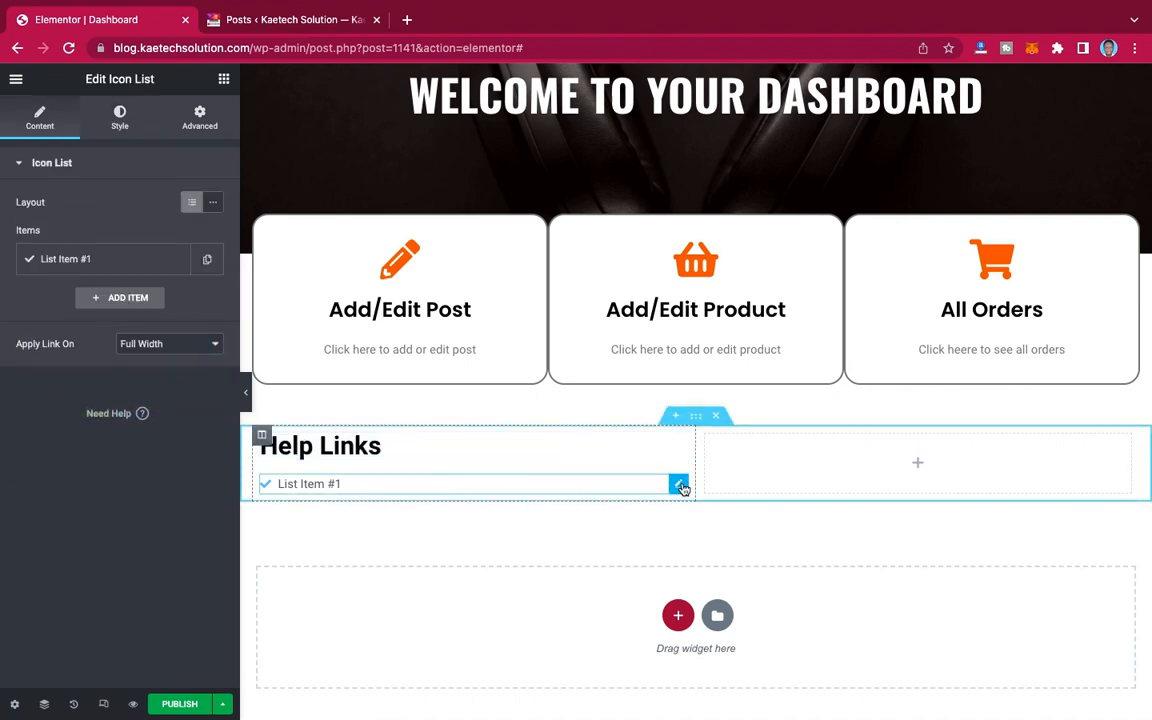
left_click(103, 260)
left_click(198, 369)
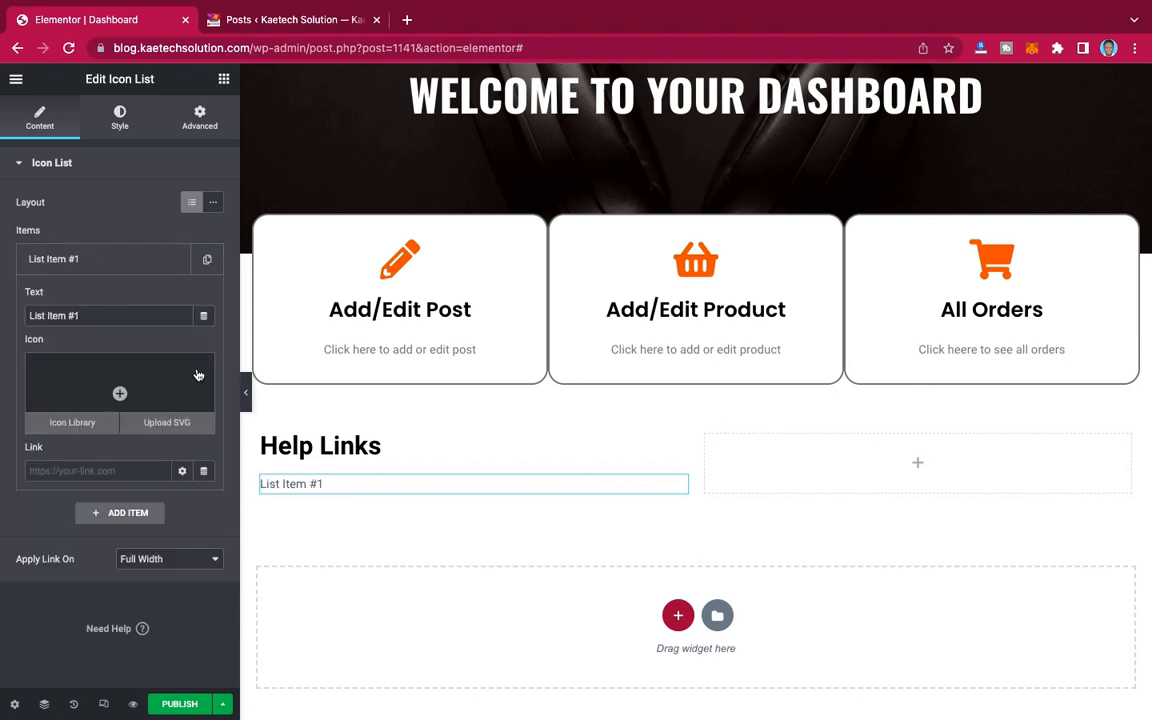
Step: Change the list item's text to "Getting Around the Dashboard"
left_click_drag(90, 312, 5, 315)
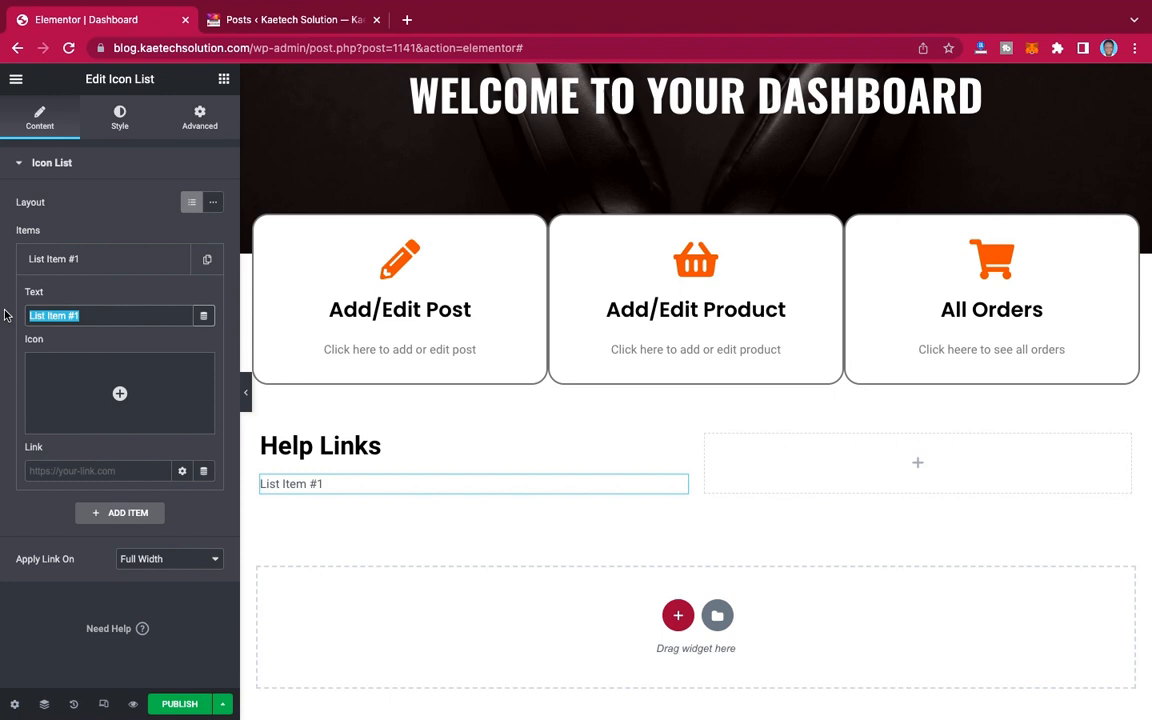
type("Gee")
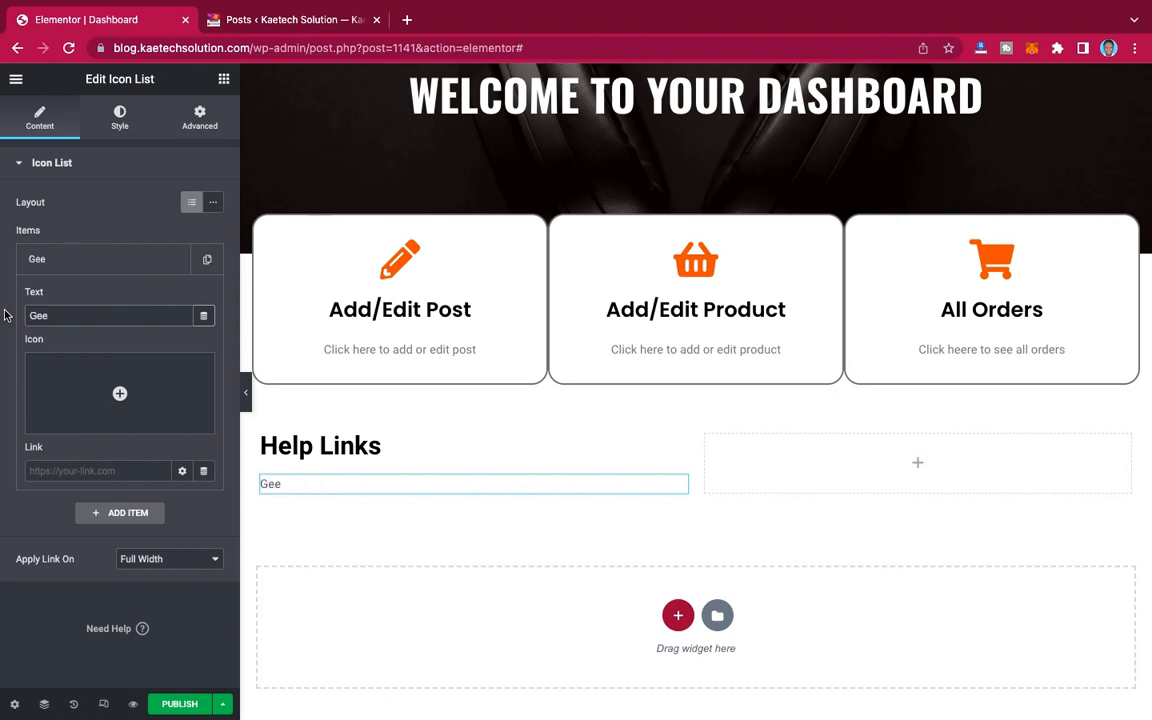
key("BackSpace")
type("tting a")
type("rrArround ")
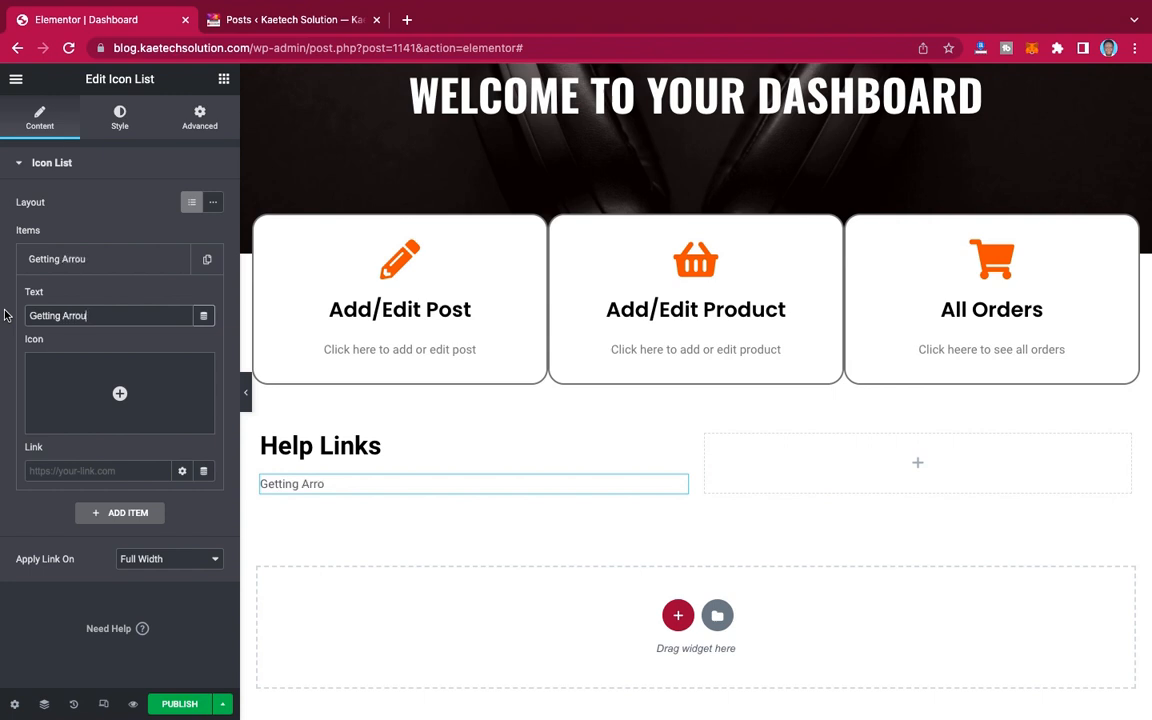
type("the ")
type("Da")
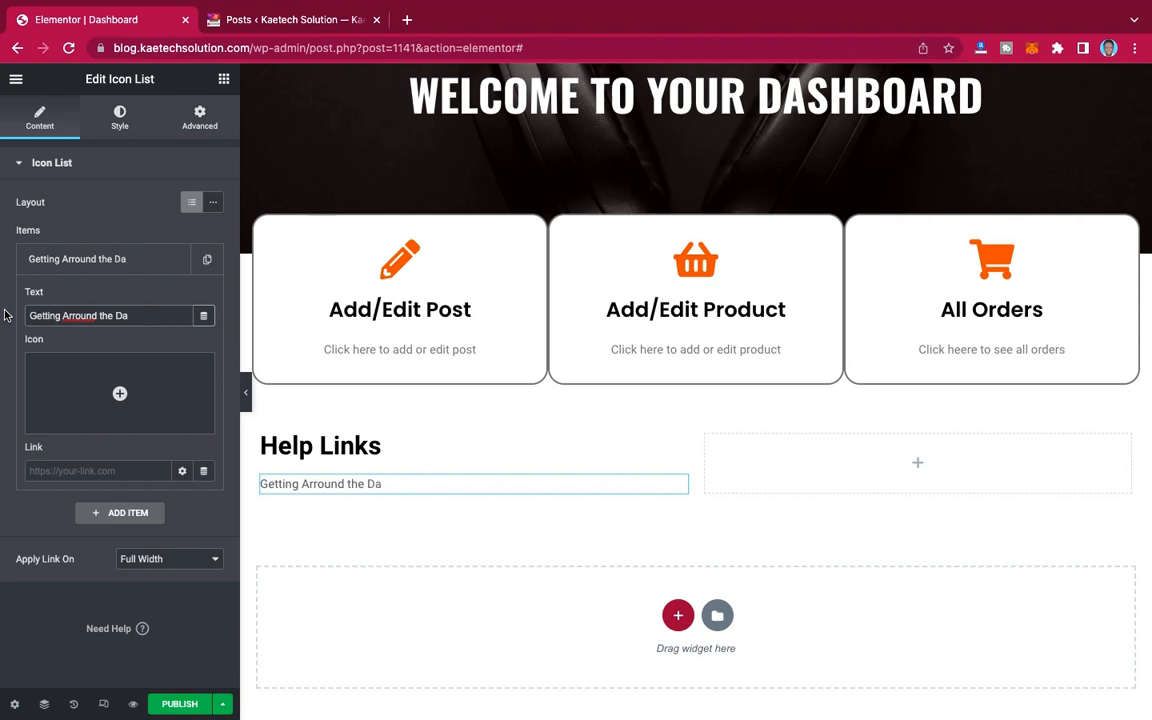
type("shboard")
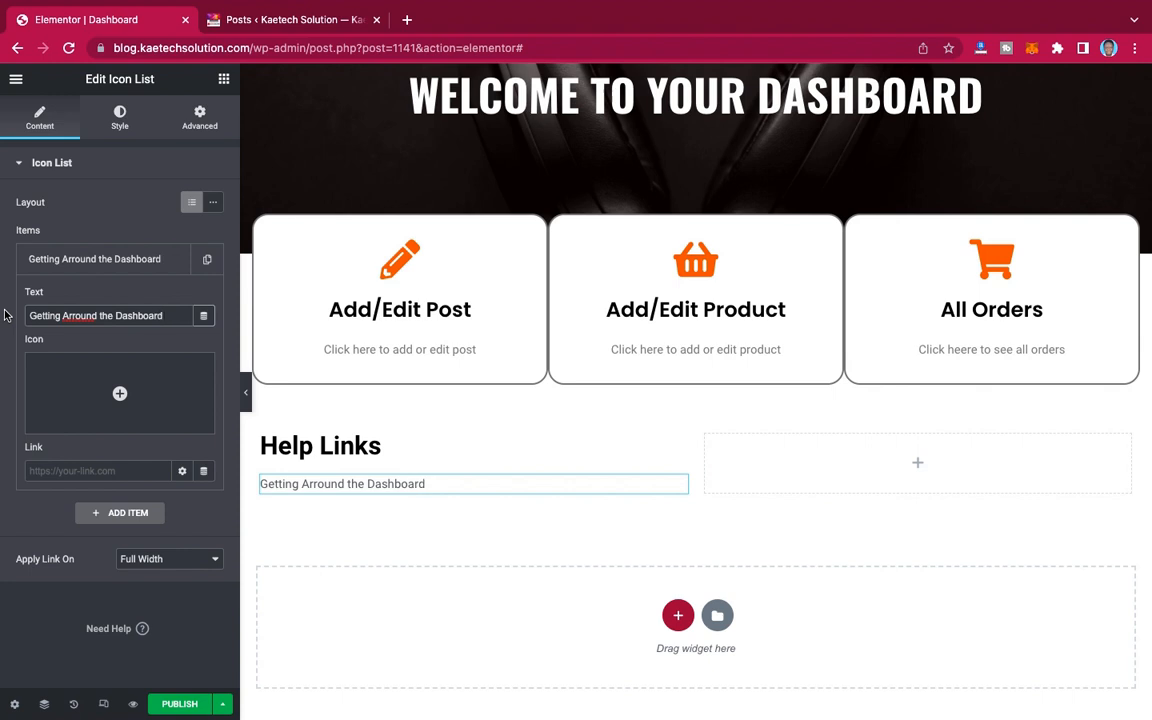
left_click(75, 315)
key("BackSpace")
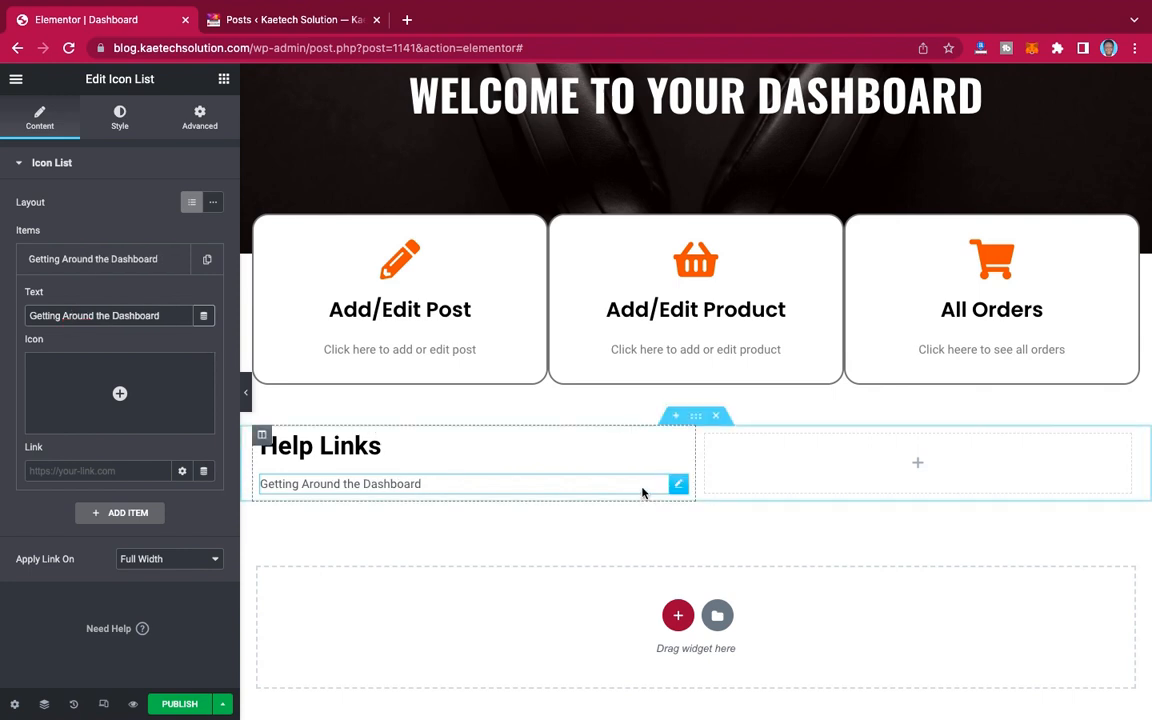
Step: Set the link of the "Getting Around the Dashboard" list item to kaetechdigital.com
left_click(89, 471)
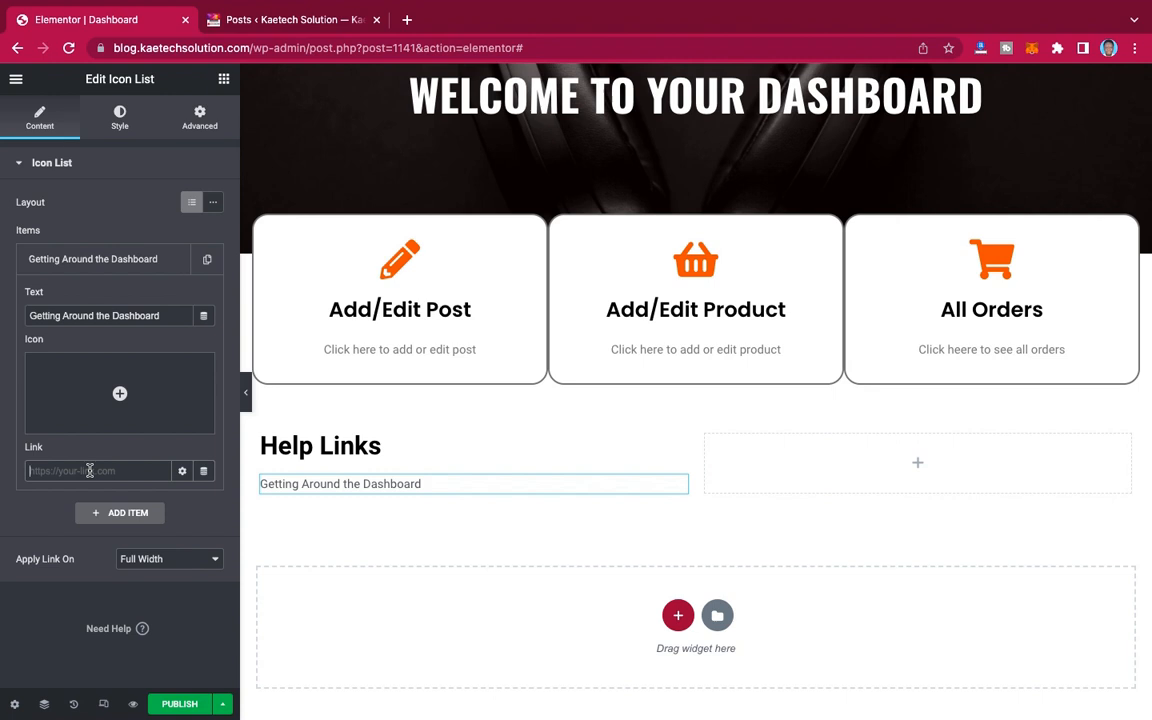
type("ka")
type("etechdigital.com")
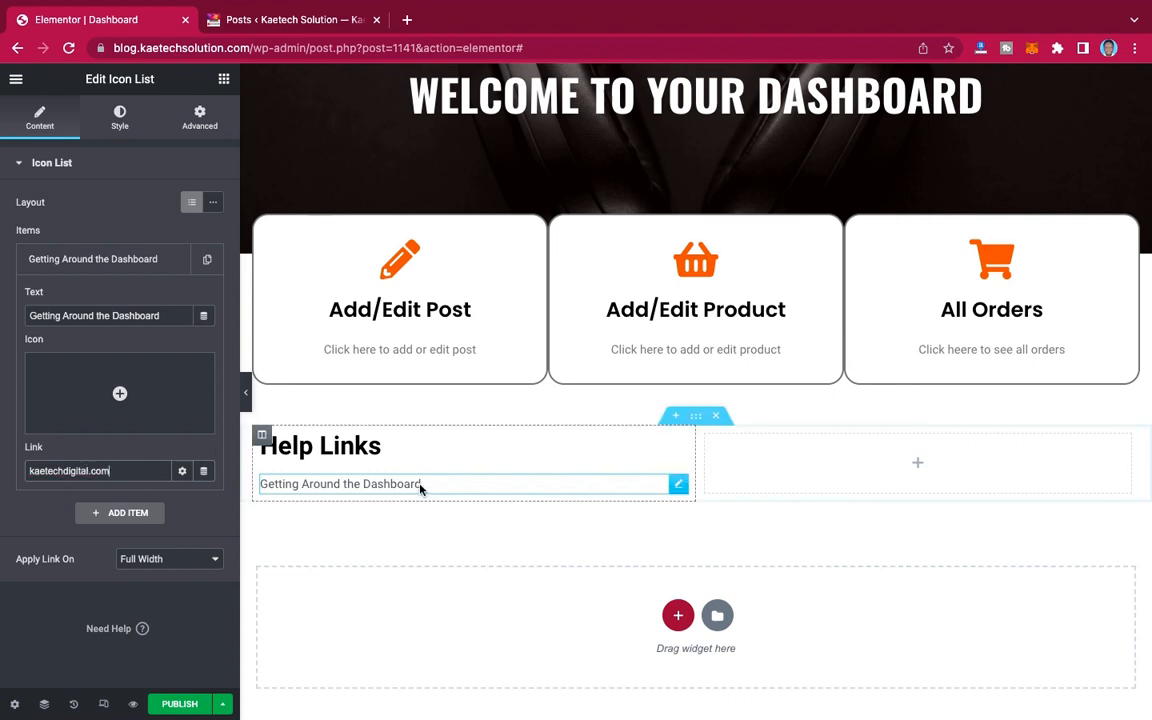
Step: Duplicate the "Getting Around the Dashboard" icon list four times so five copies are stacked under the Help Links heading
right_click(679, 486)
left_click(700, 511)
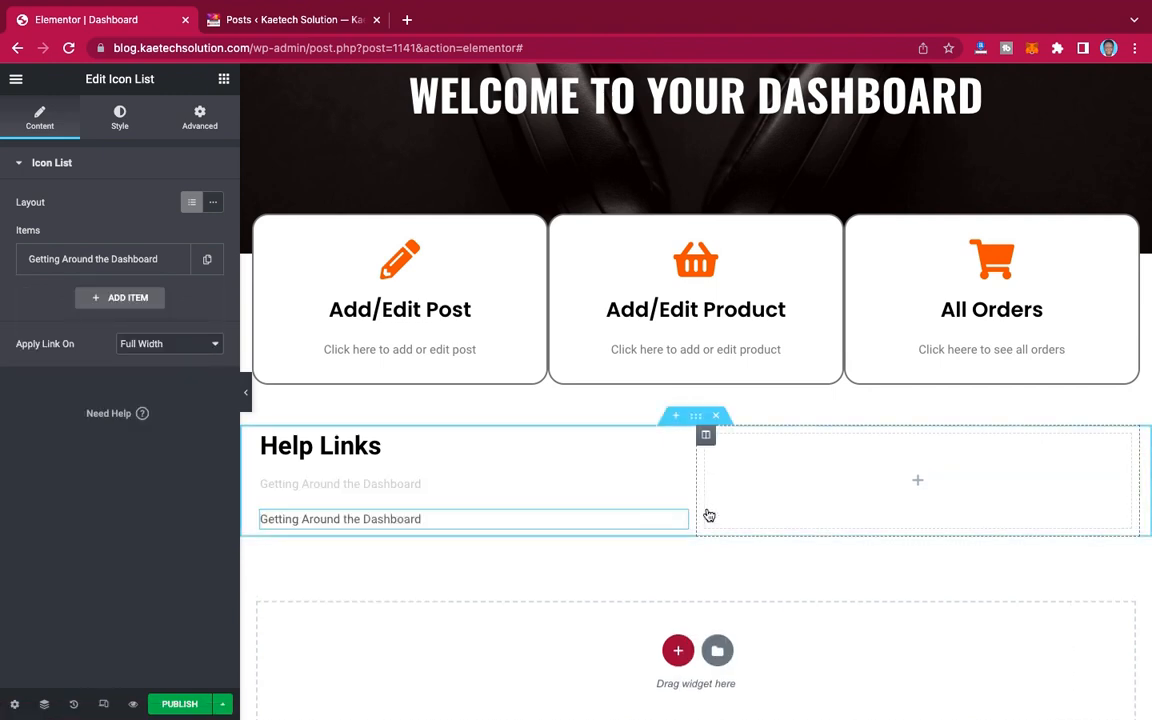
right_click(672, 520)
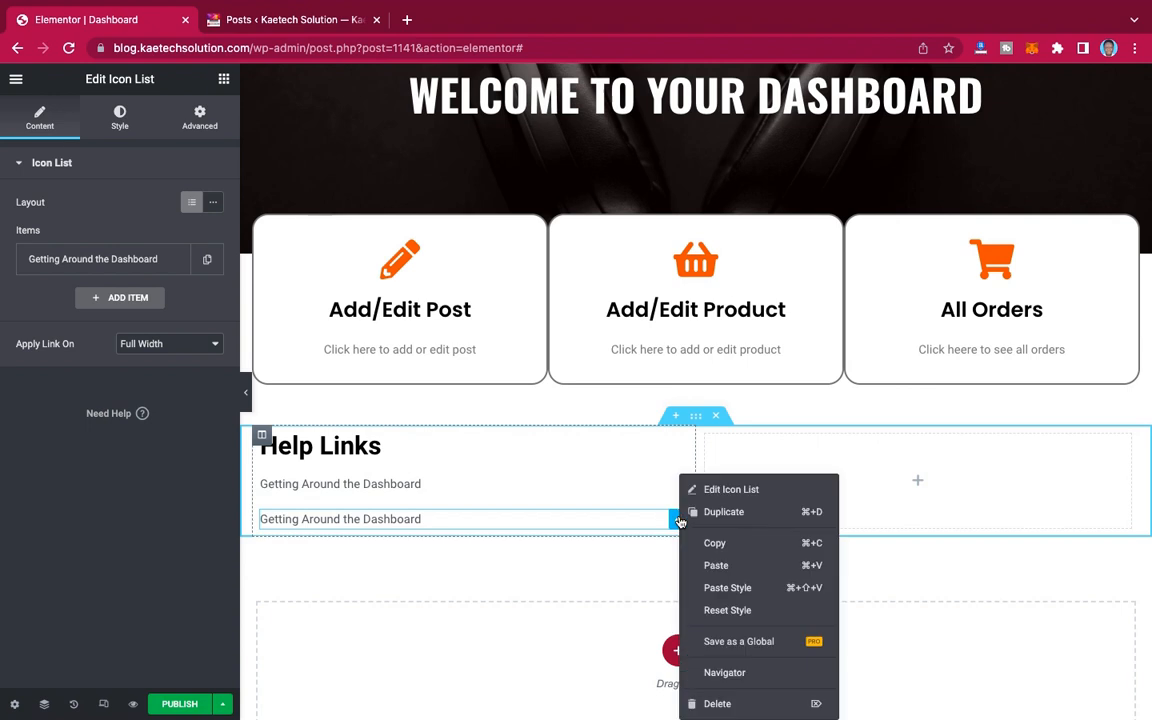
left_click(733, 513)
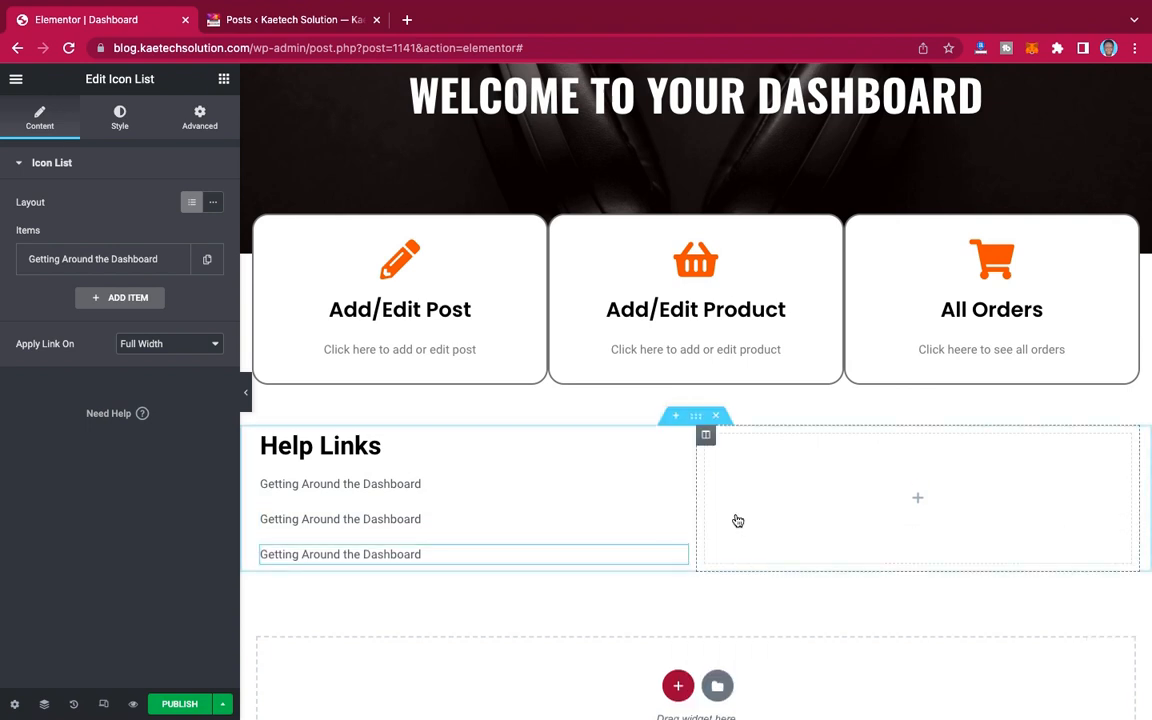
right_click(680, 556)
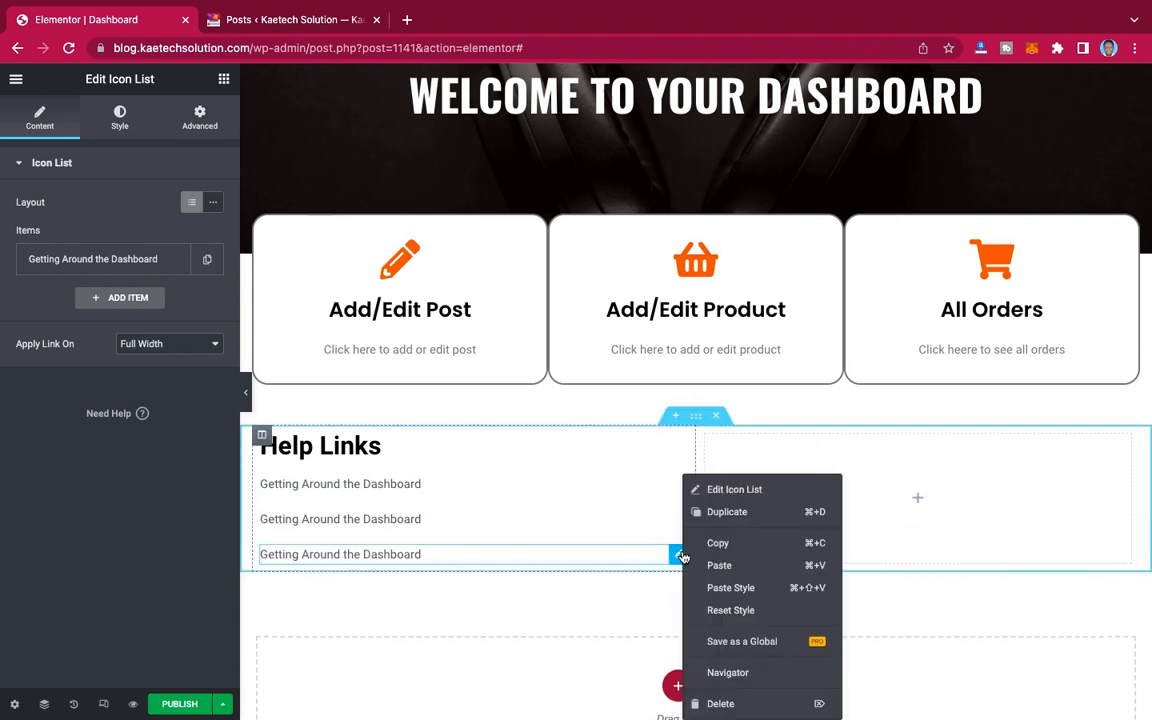
left_click(735, 513)
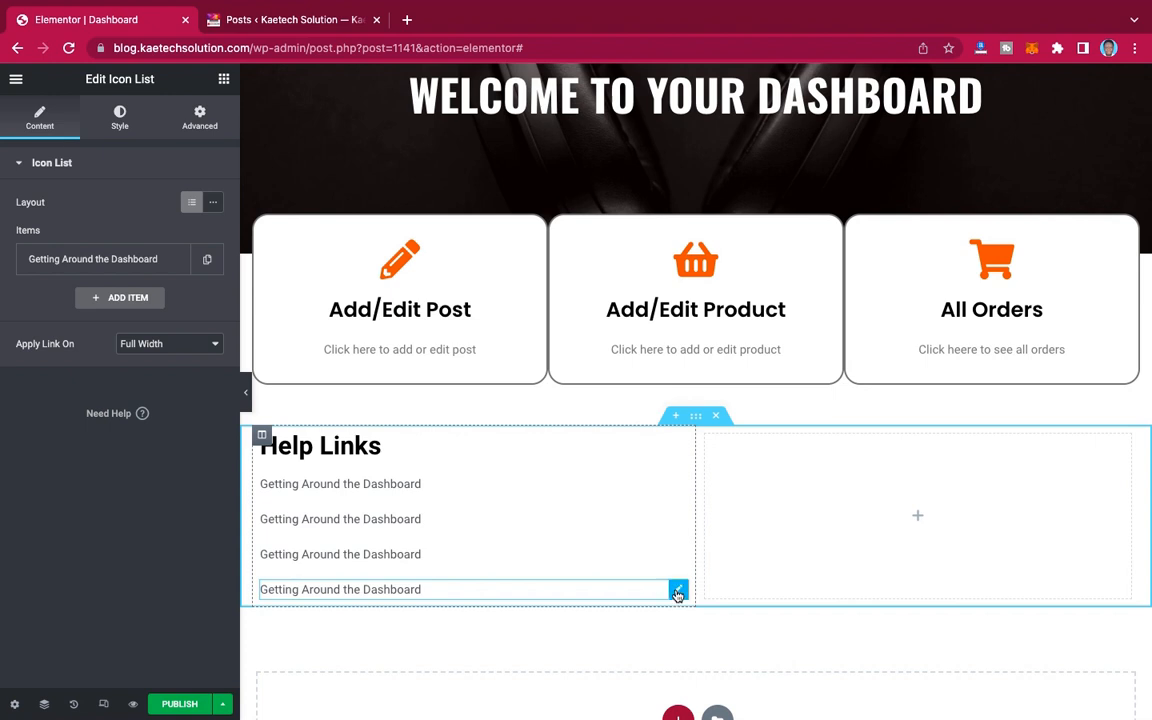
right_click(678, 593)
left_click(712, 515)
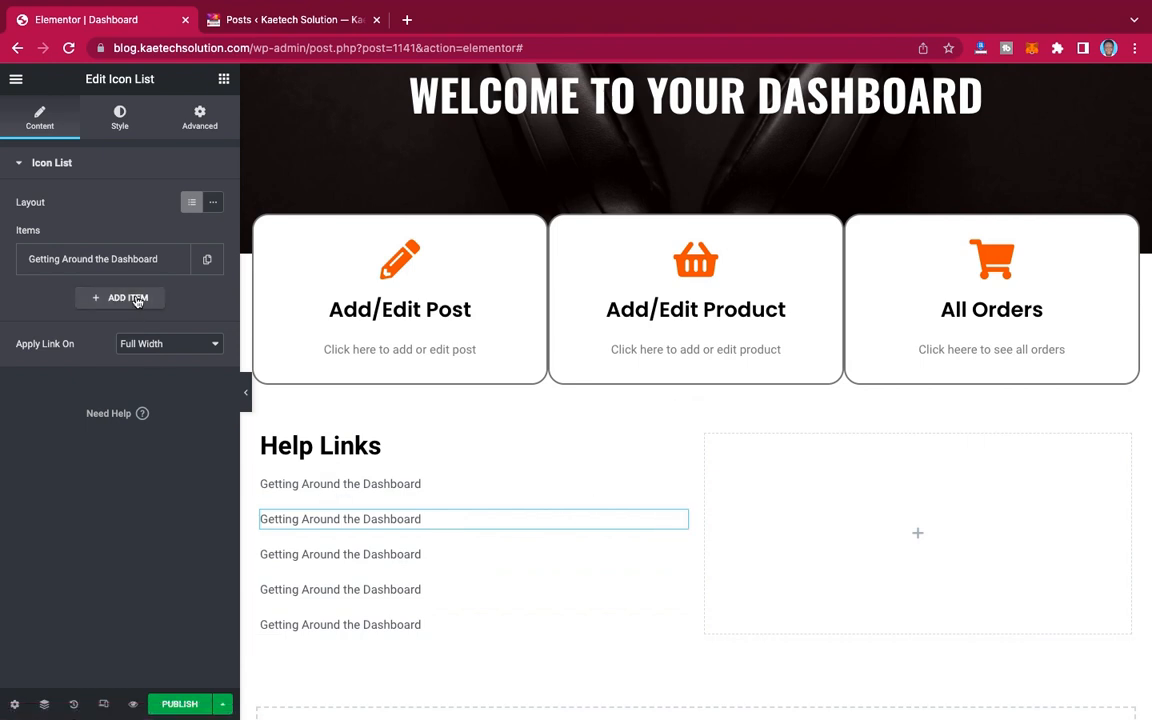
Step: Change the item text of the second icon list to "How to Add or edit a post."
left_click(125, 258)
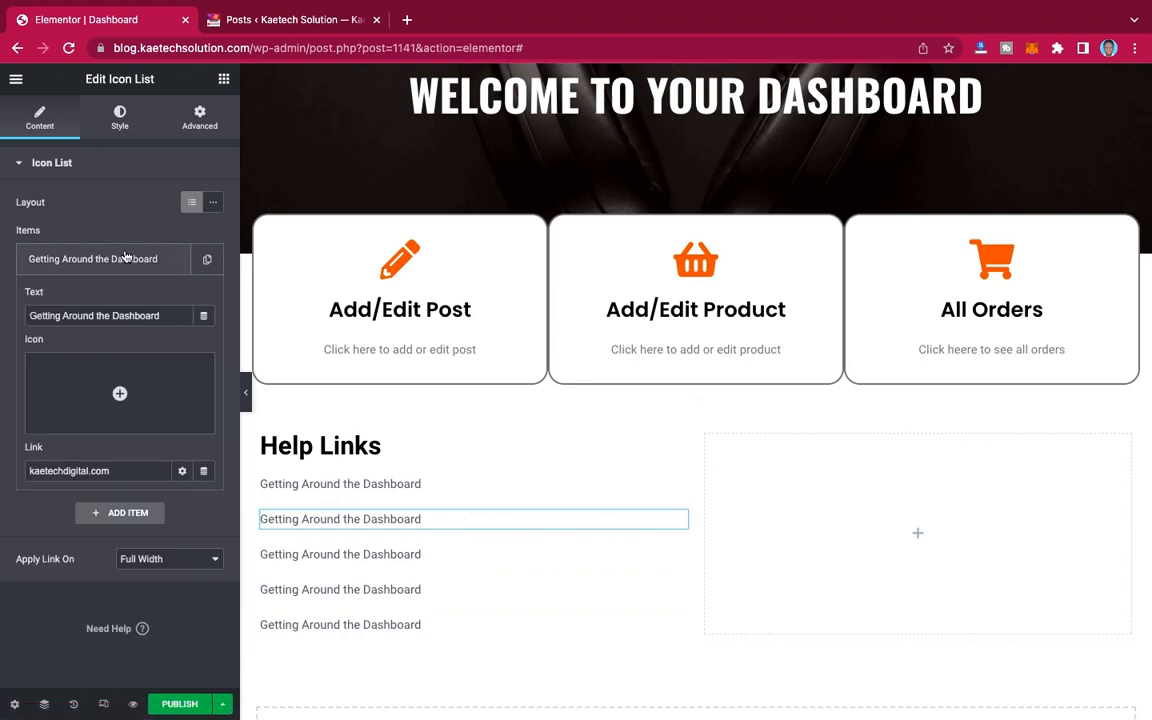
left_click(169, 315)
left_click_drag(169, 315, 10, 314)
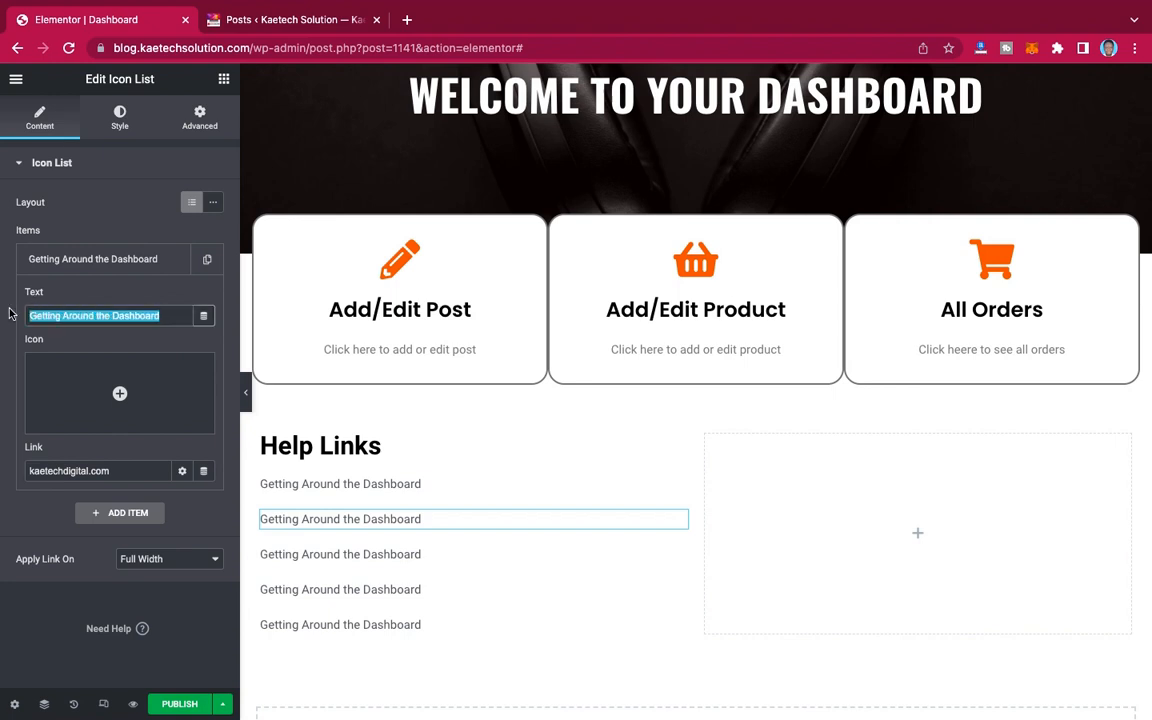
type("How to")
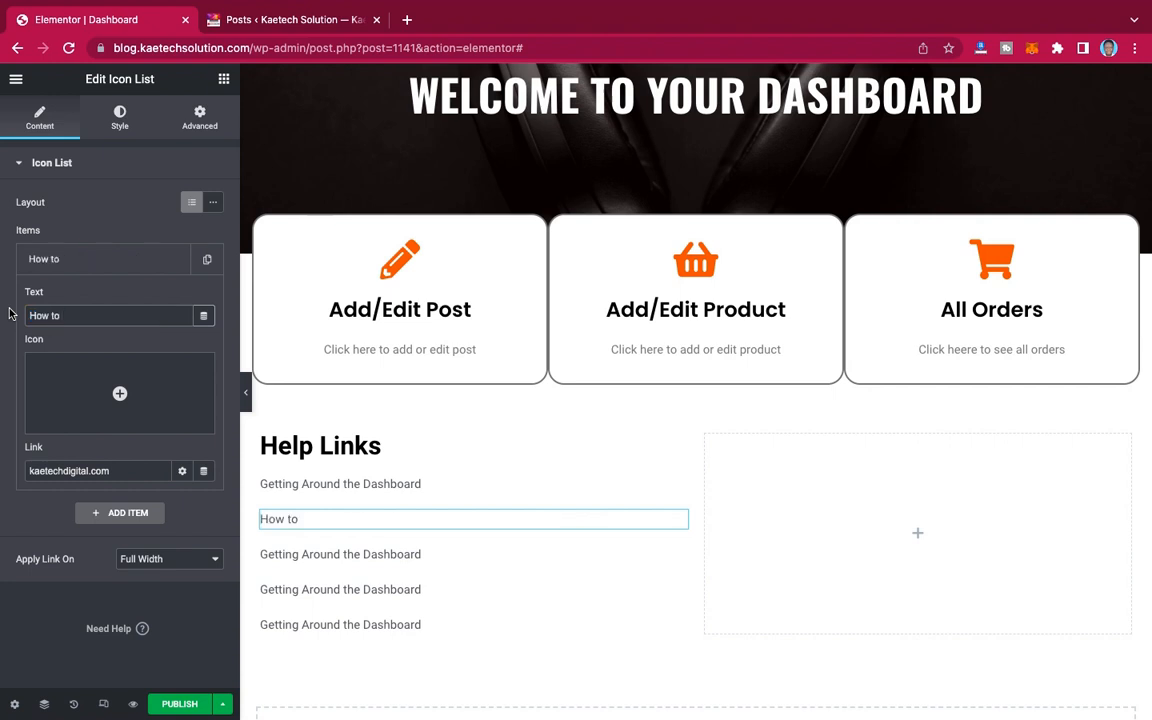
type(" Add or ed")
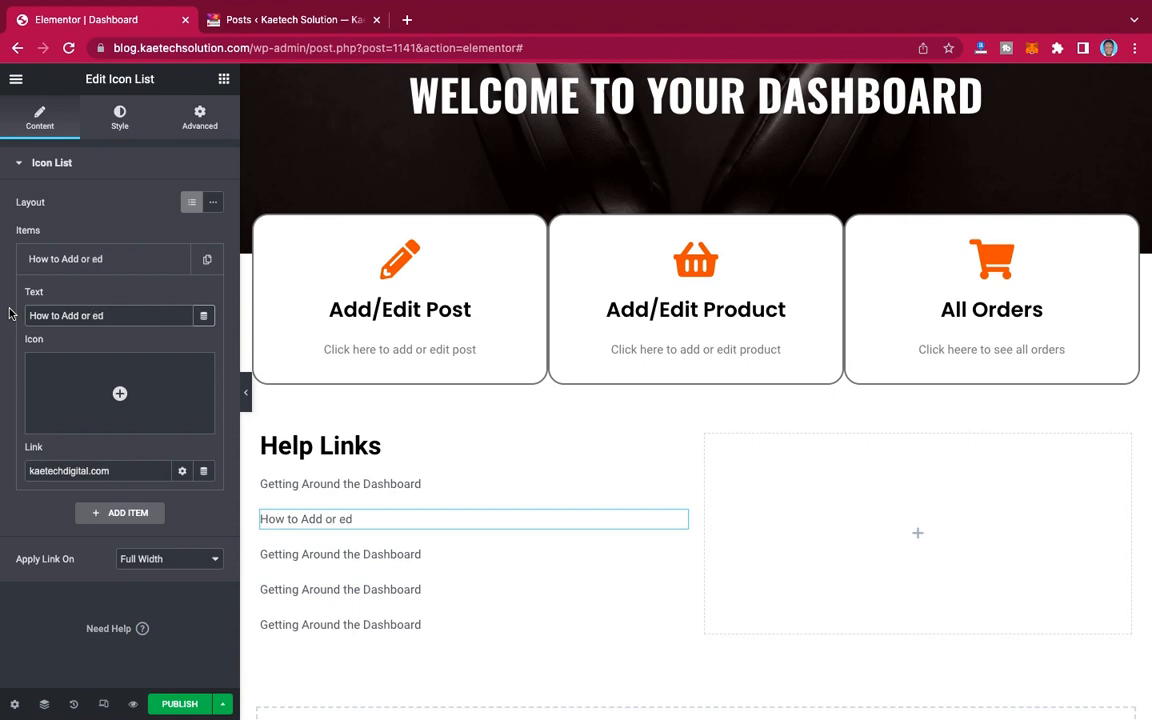
type("it a post.")
Step: Change the item text of the third icon list to "How to create or edit a product"
left_click(474, 557)
left_click(128, 261)
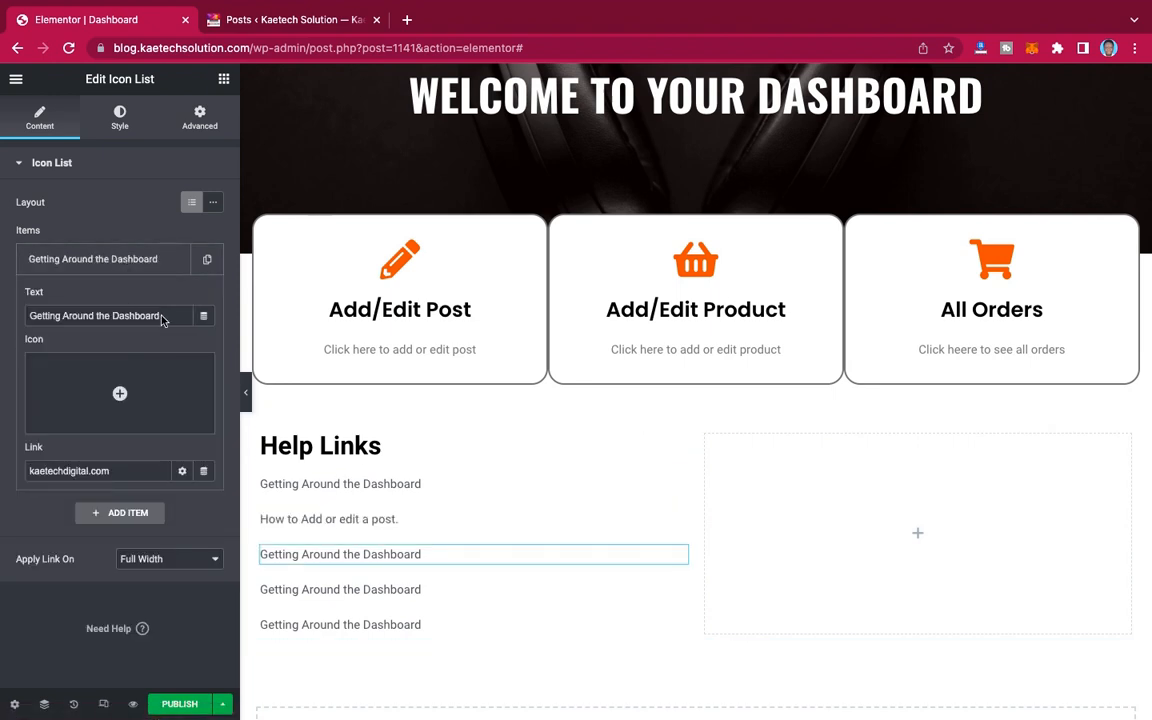
left_click_drag(161, 318, 14, 318)
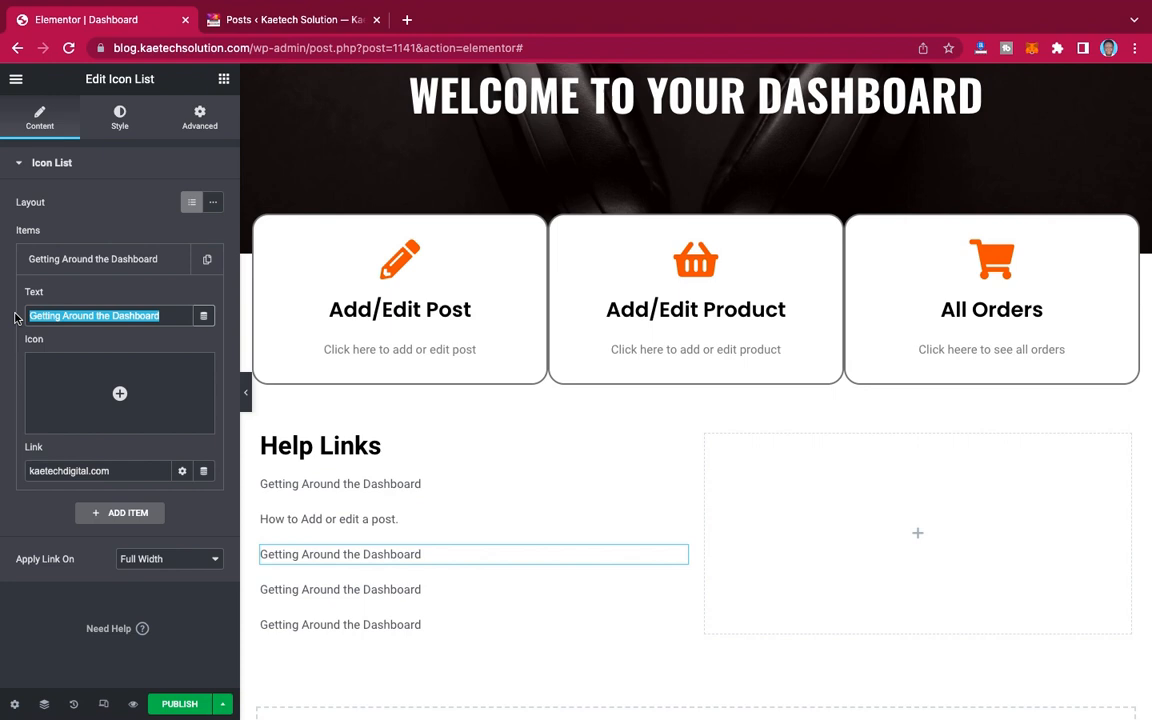
type("How to c")
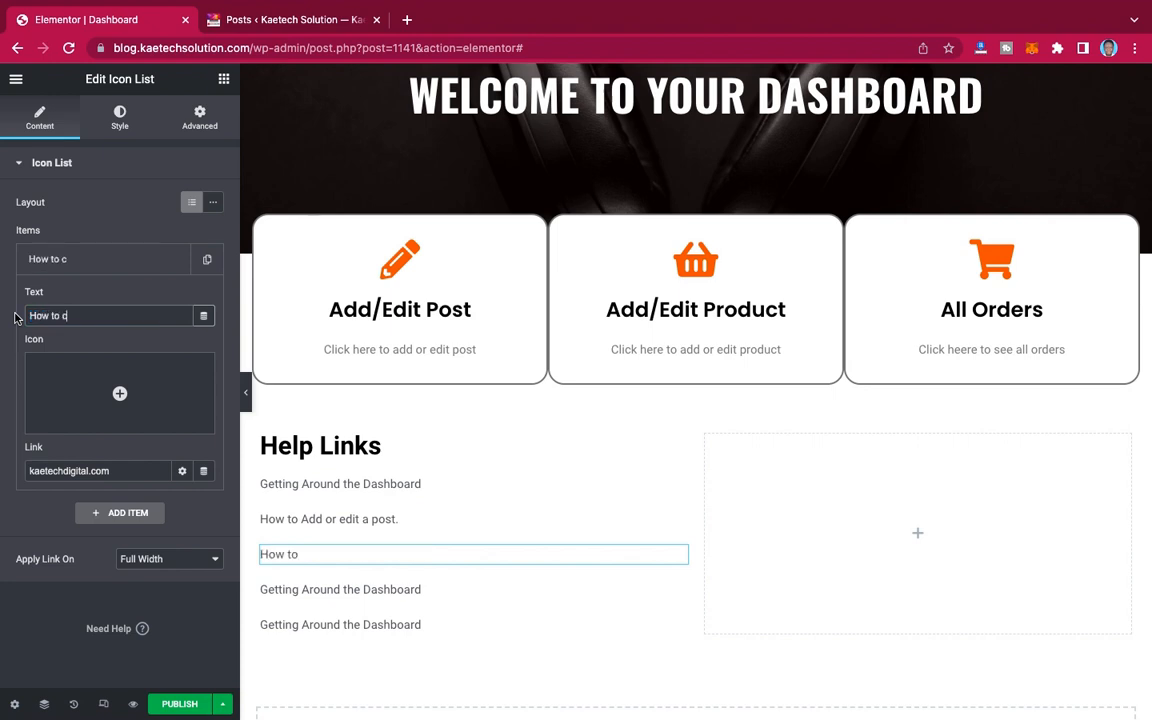
type("reate or edit")
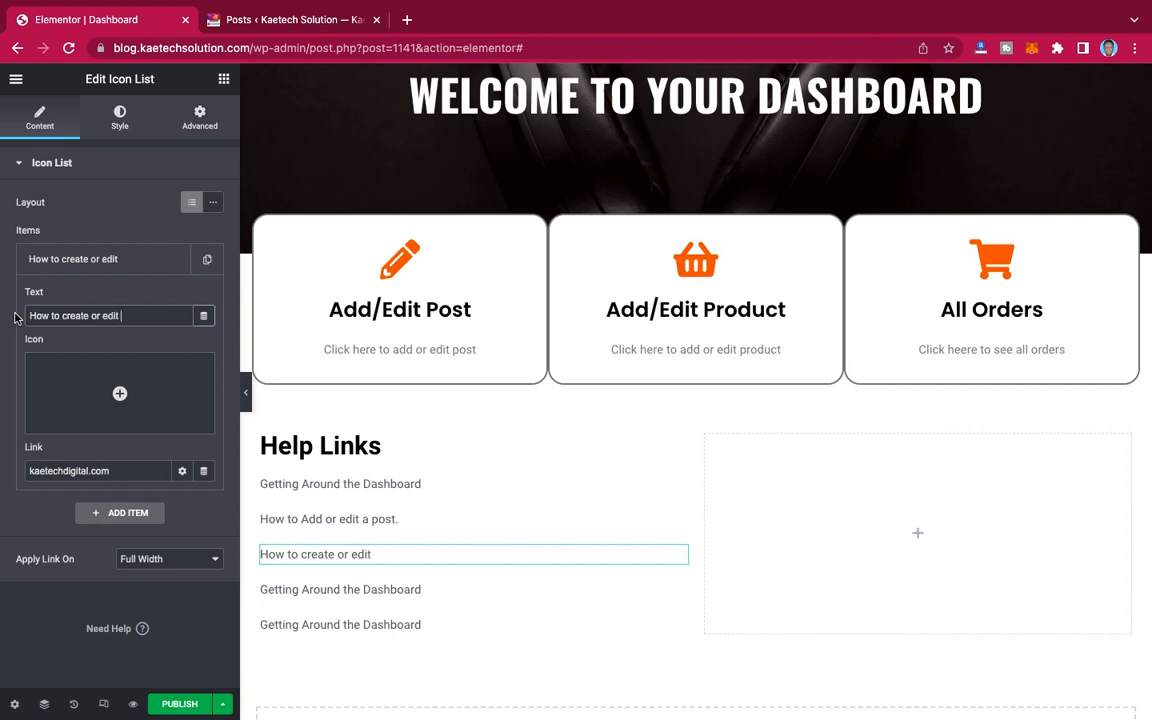
type("a product")
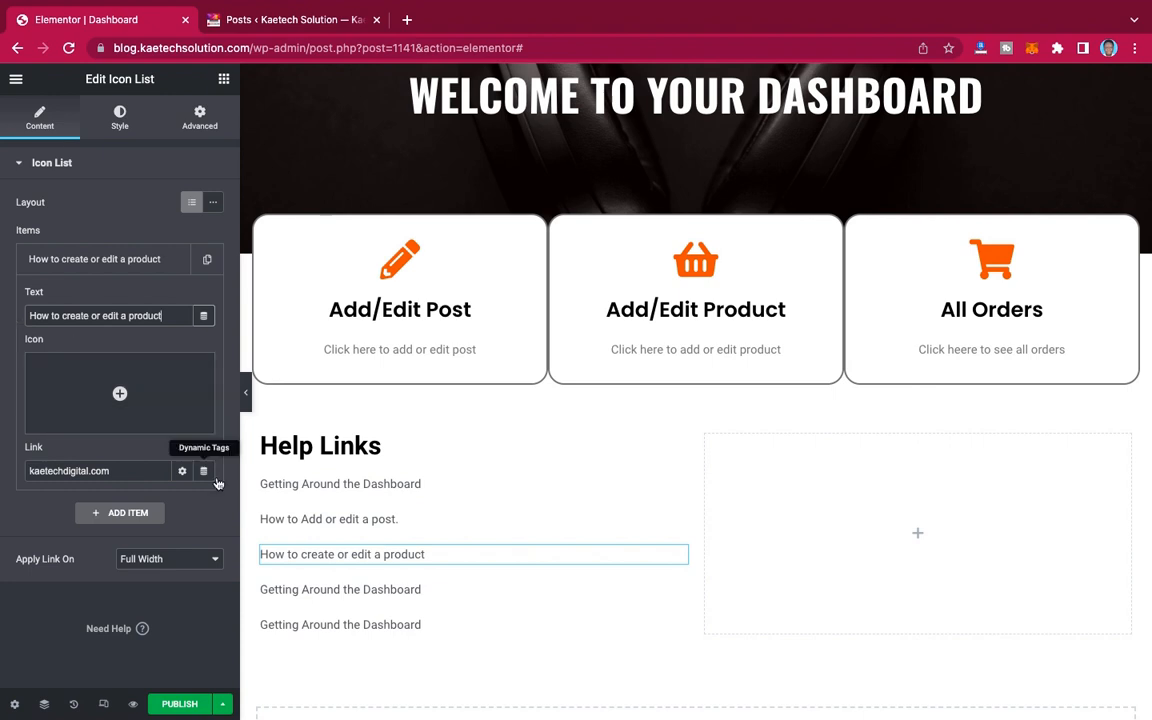
Step: Change the item text of the fourth icon list to "How to create a variable product"
left_click(342, 599)
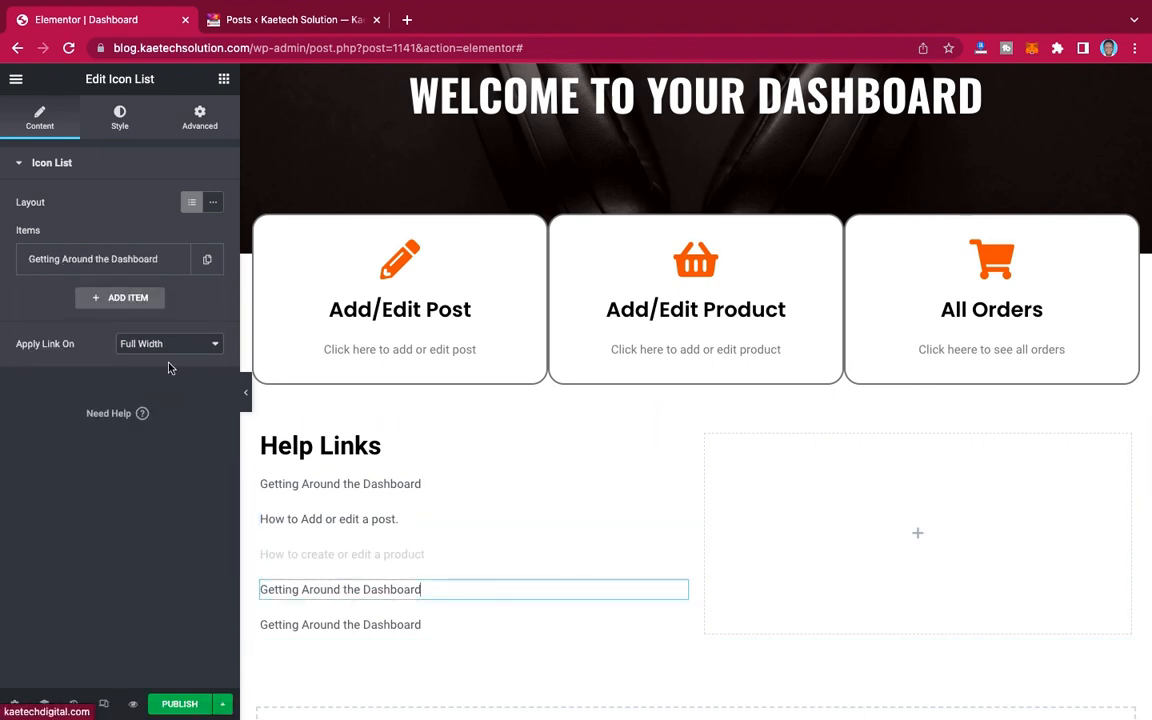
left_click(145, 260)
left_click(145, 260)
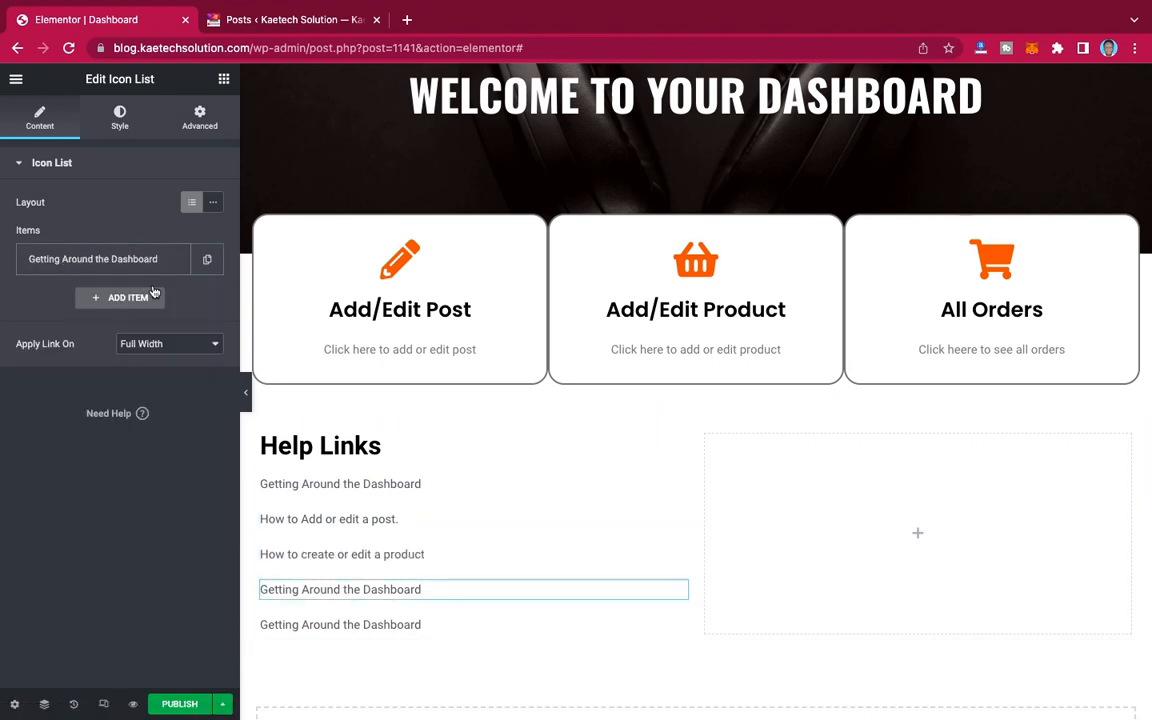
left_click(146, 259)
left_click_drag(168, 324, 2, 308)
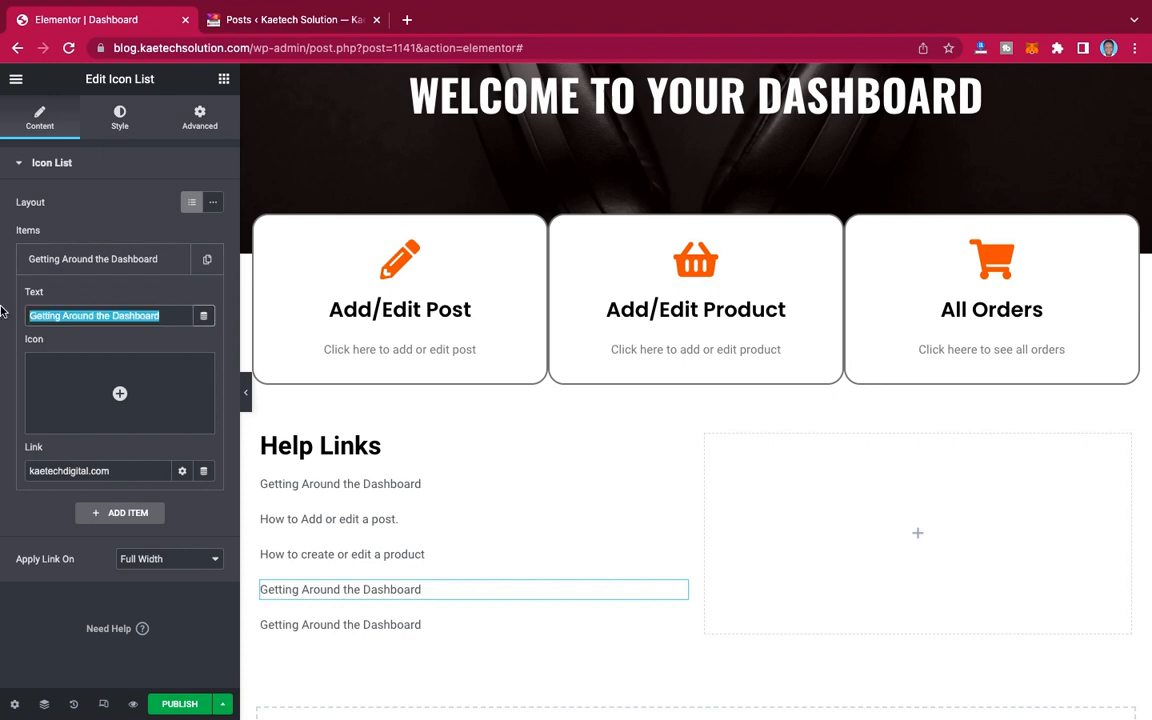
type("How to edit variable prod")
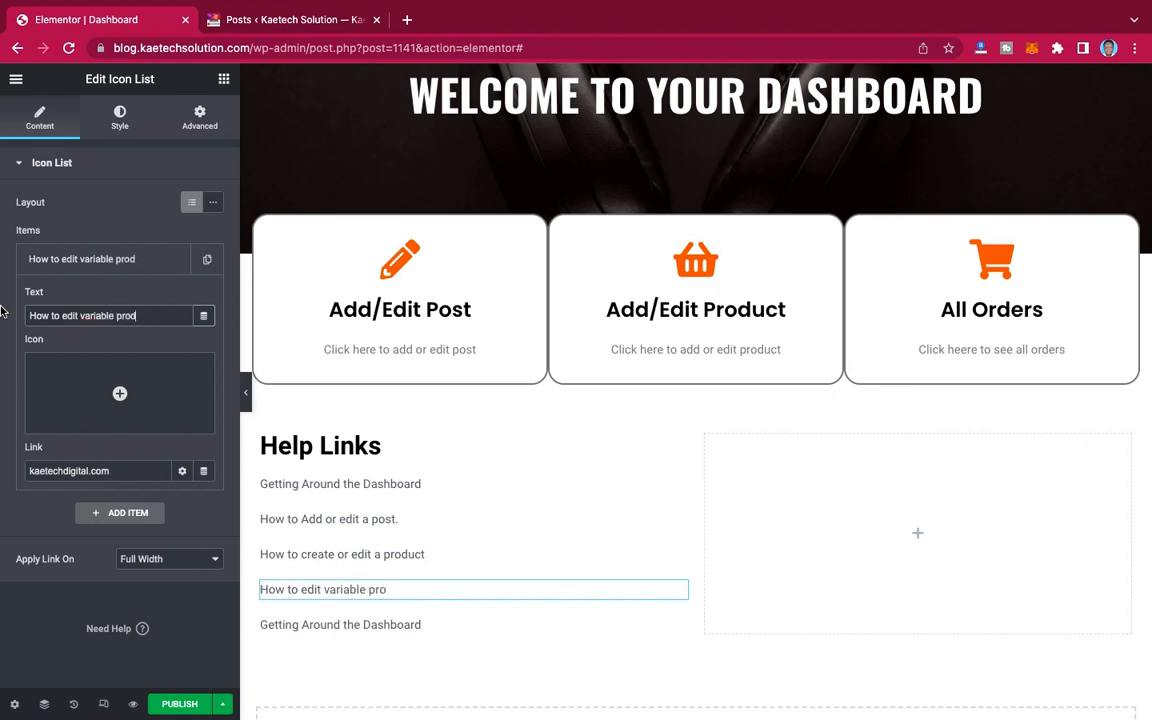
type("uctc")
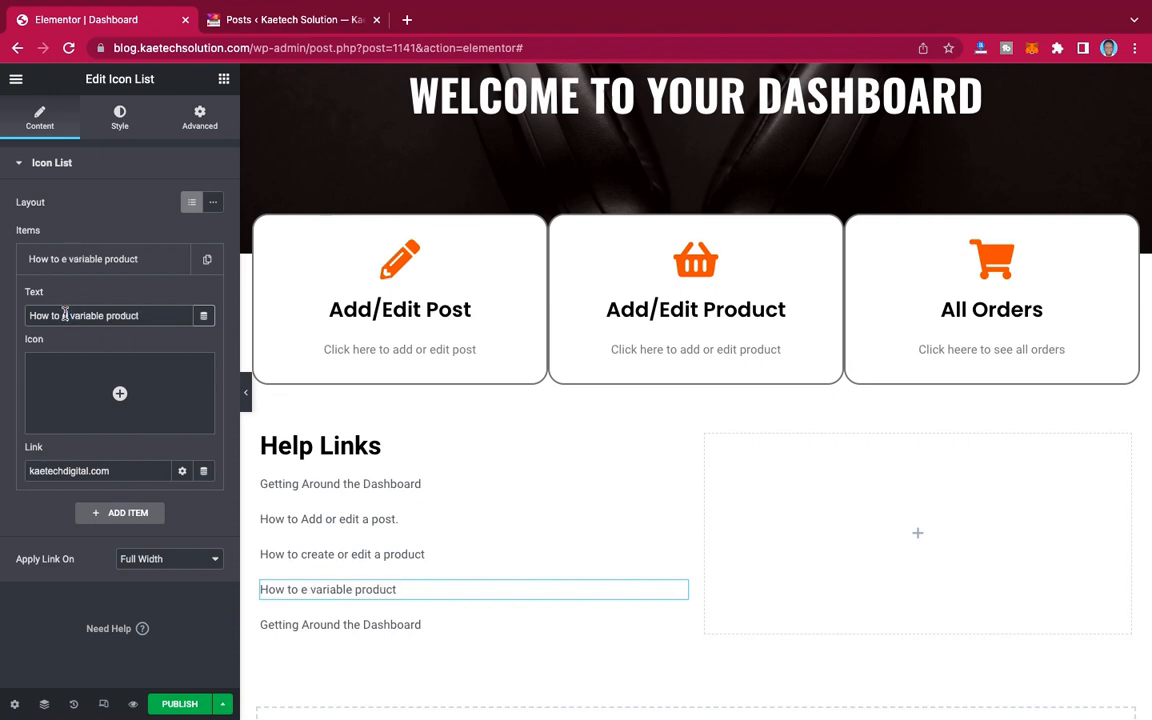
key("BackSpace")
type("create a")
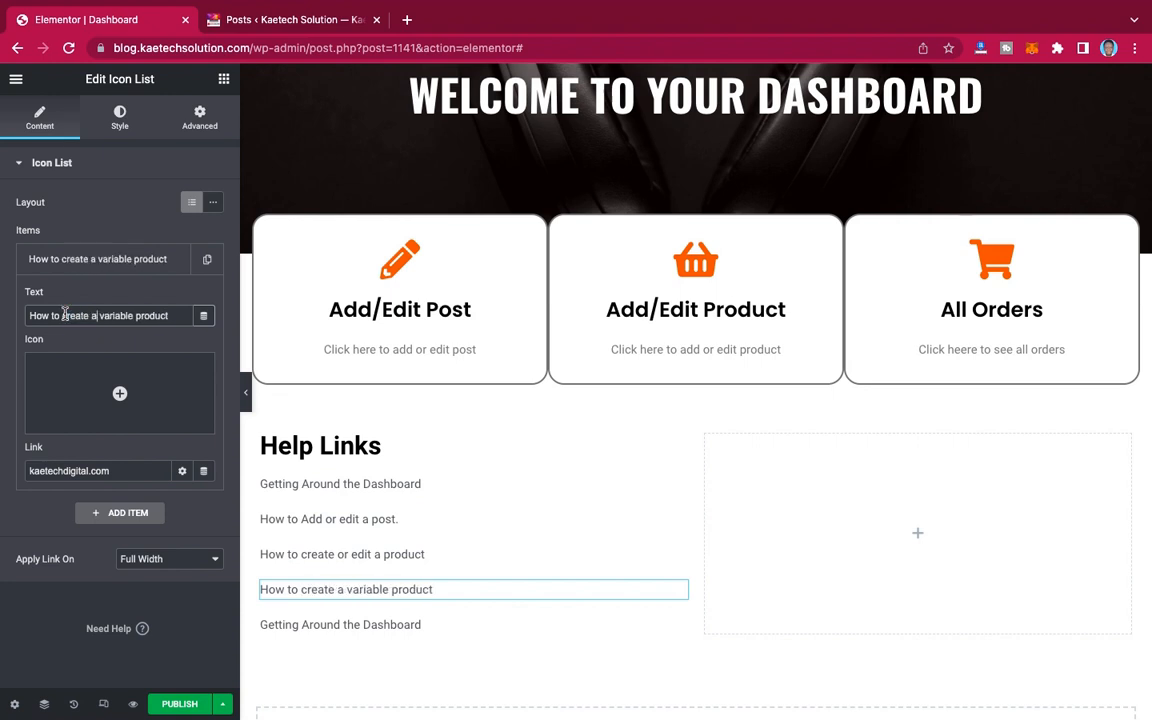
Step: Change the item text of the fifth icon list to "How to fulfill orders"
left_click(380, 623)
left_click(128, 258)
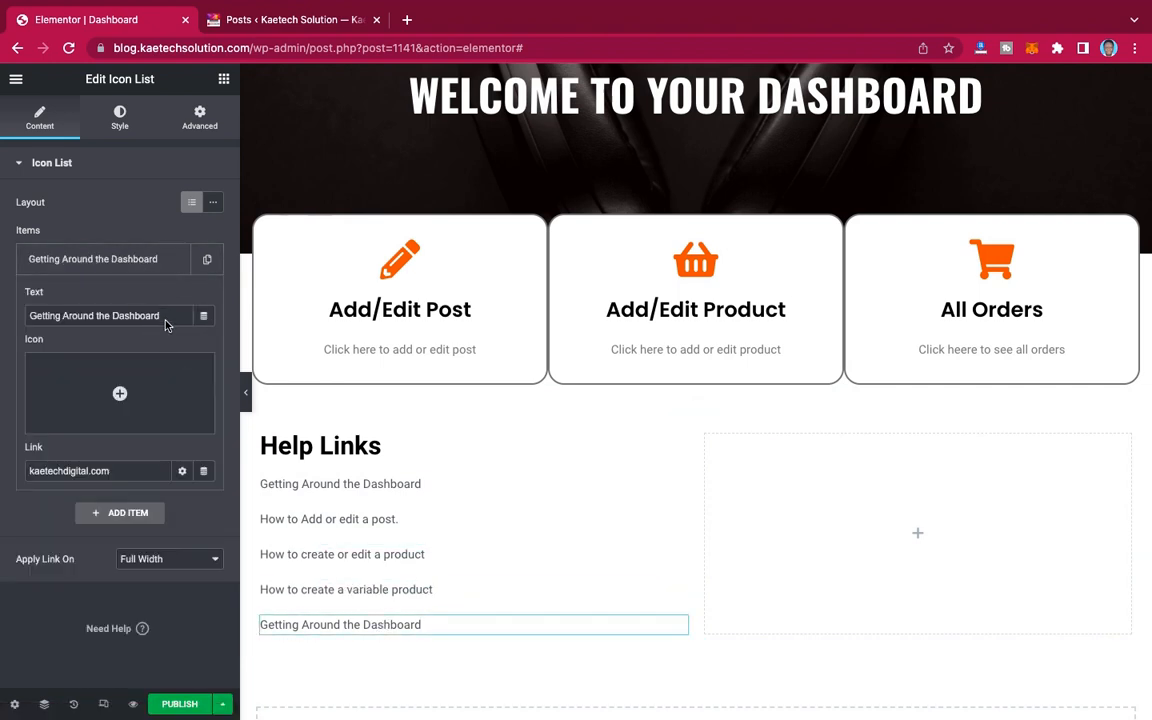
left_click_drag(117, 316, 3, 303)
type("How to fulfill")
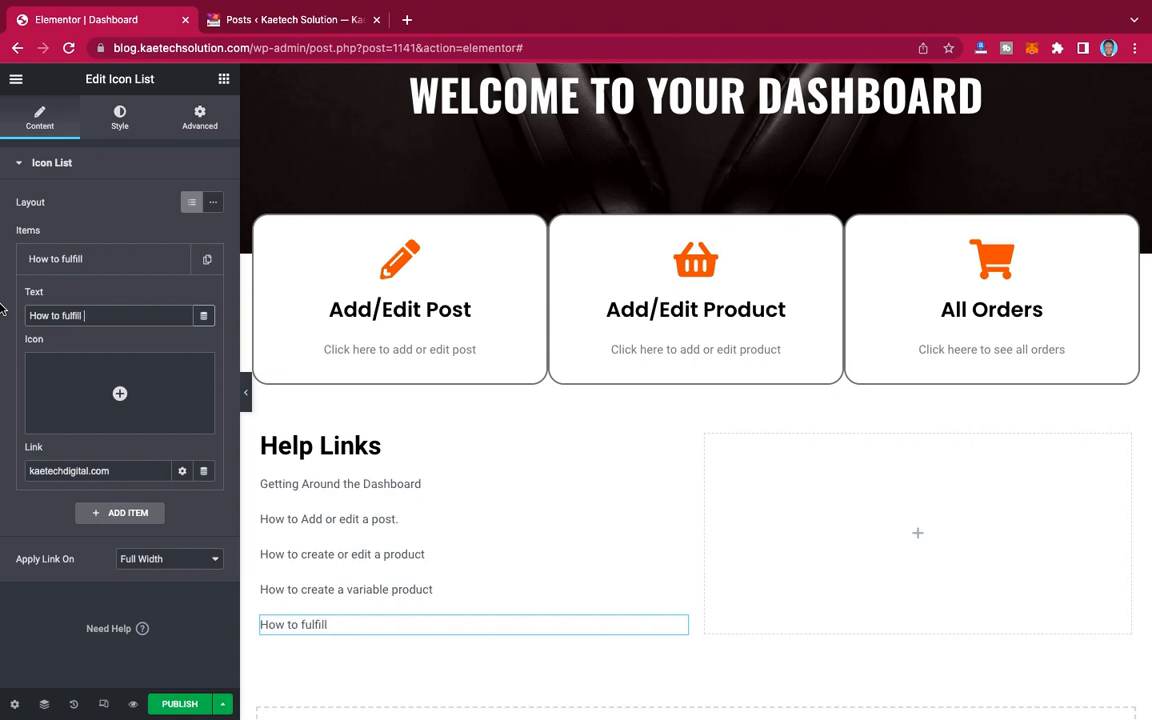
type("orders")
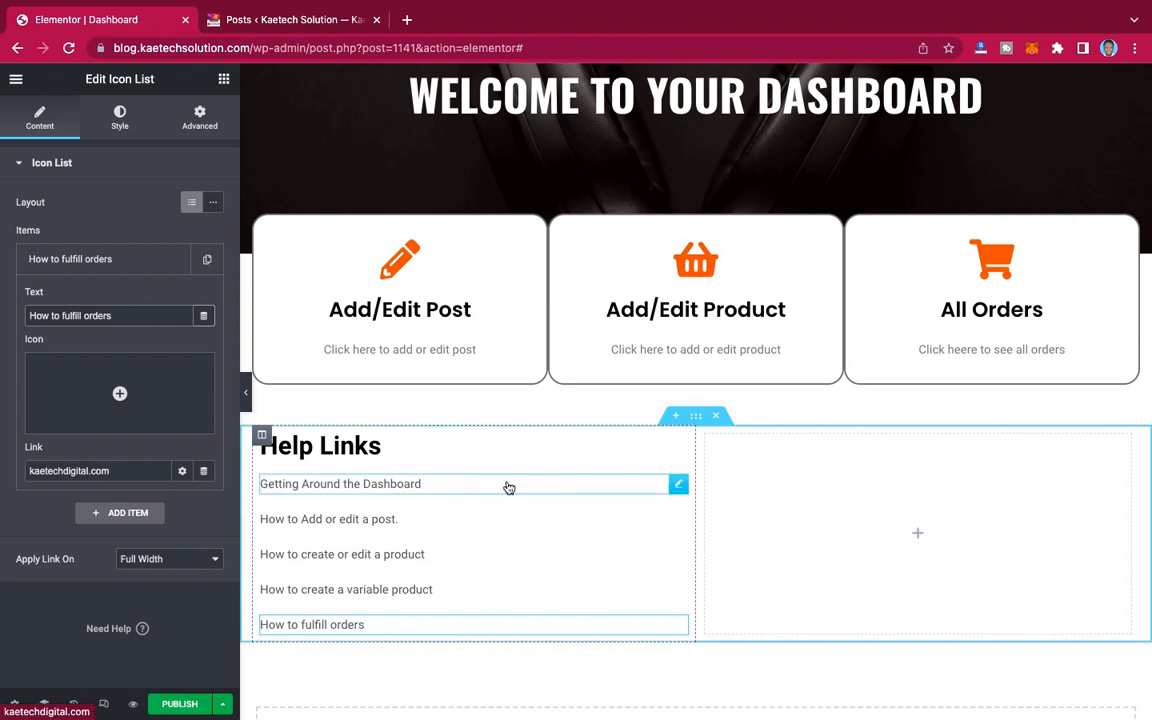
Step: Set the text color of the "Getting Around the Dashboard" icon list to near-black (#020202)
left_click(466, 487)
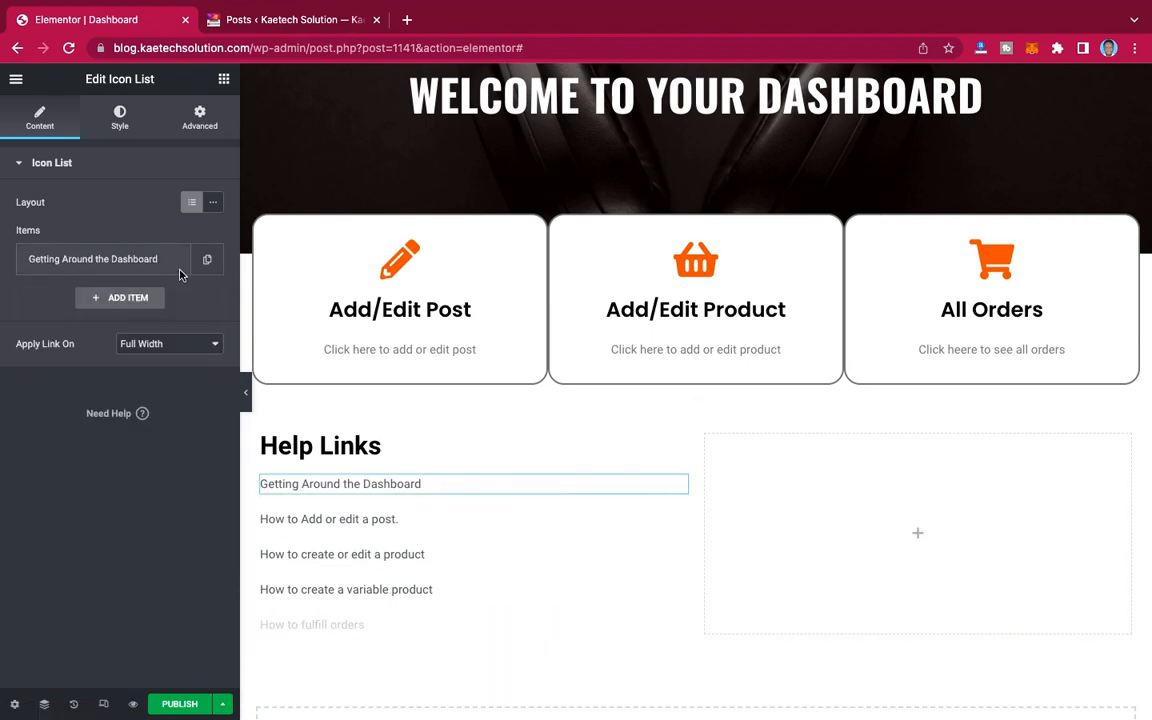
left_click(119, 118)
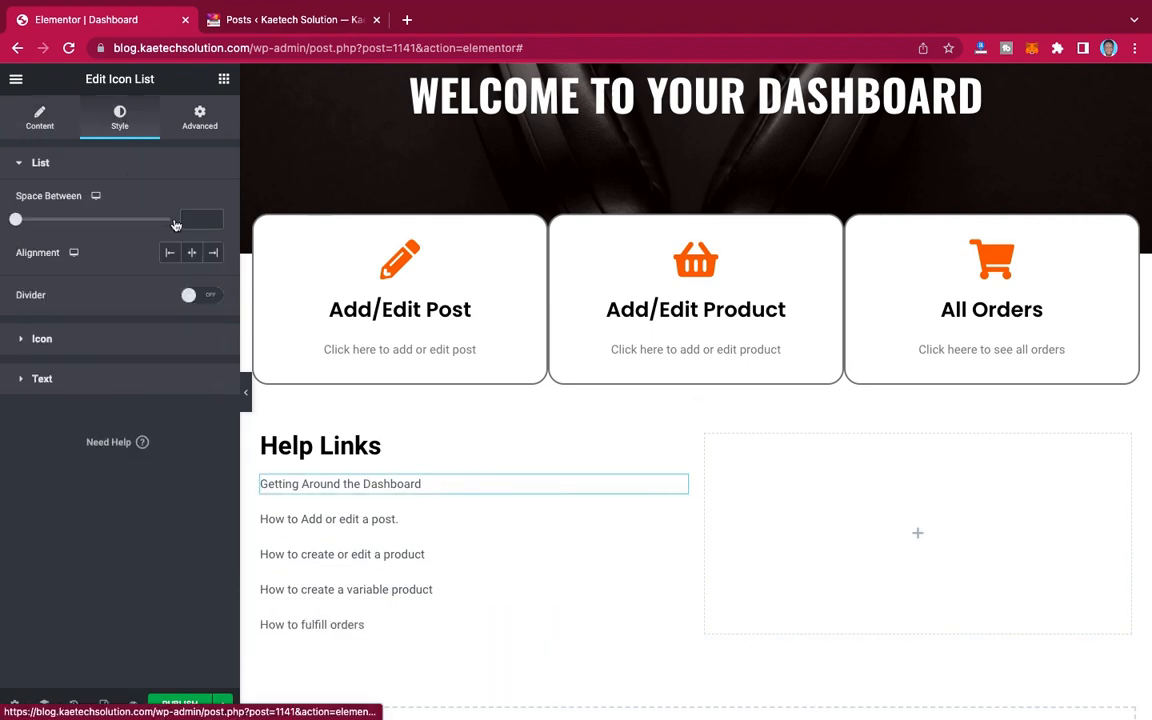
left_click(92, 380)
left_click(212, 282)
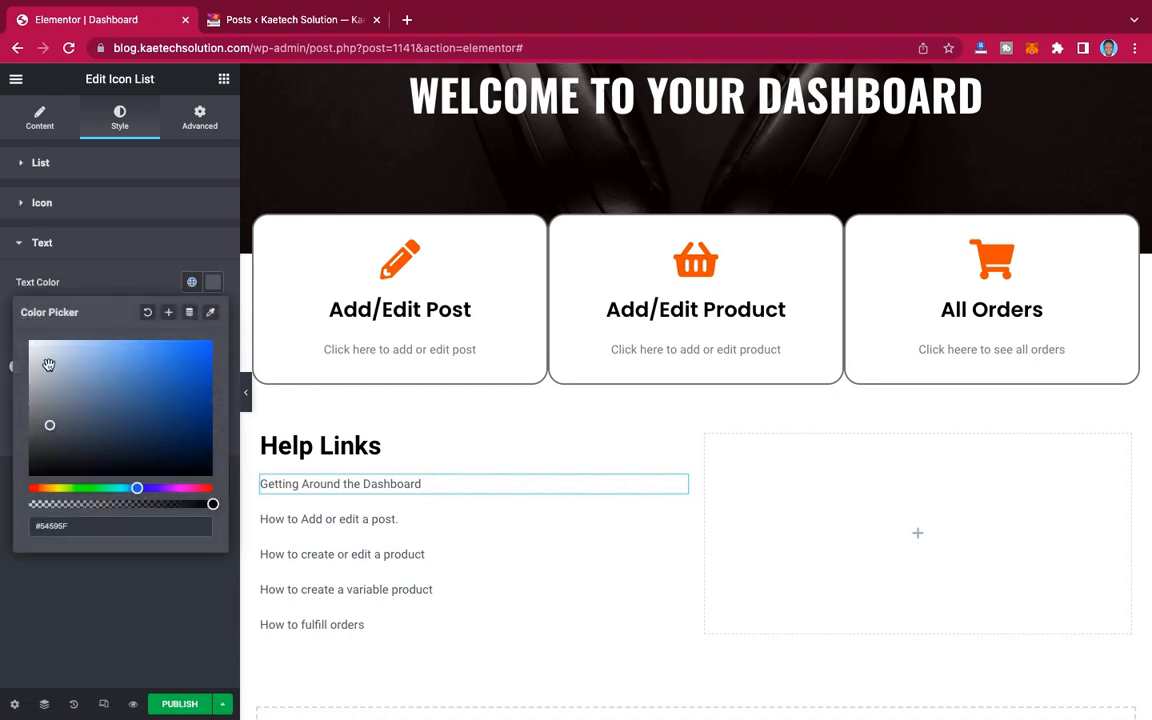
left_click_drag(36, 459, 21, 476)
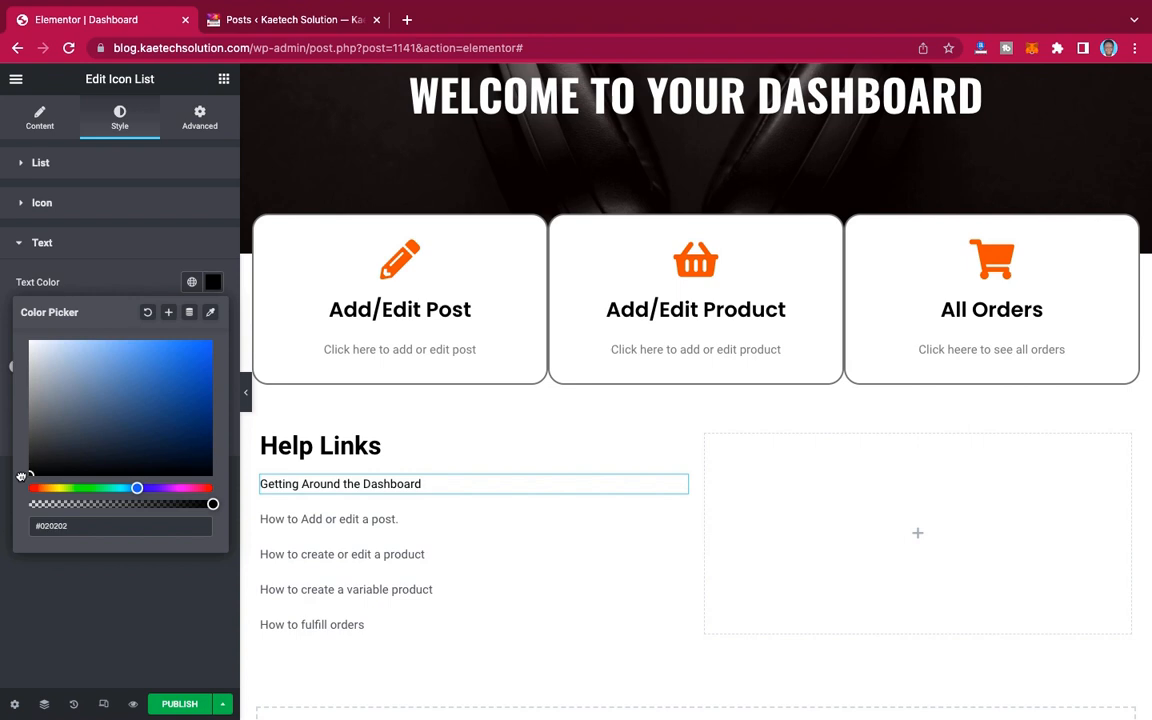
left_click(46, 576)
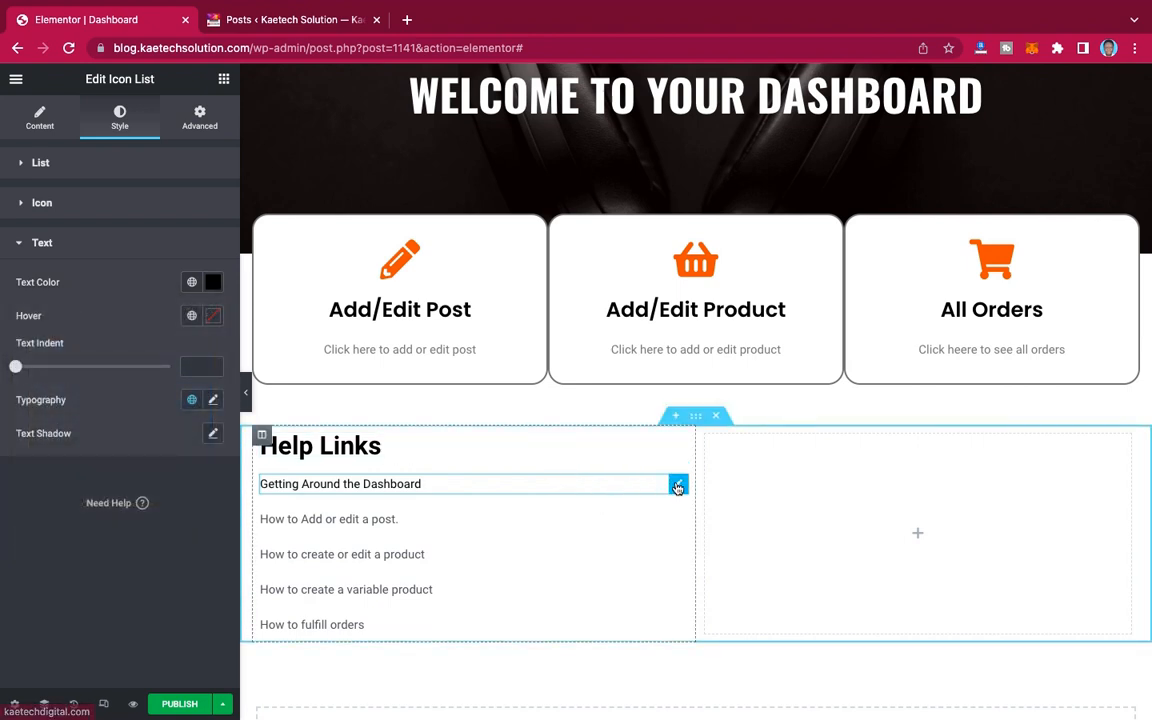
Step: Copy the "Getting Around the Dashboard" icon list and paste its style onto the other four Help Links icon lists
right_click(676, 478)
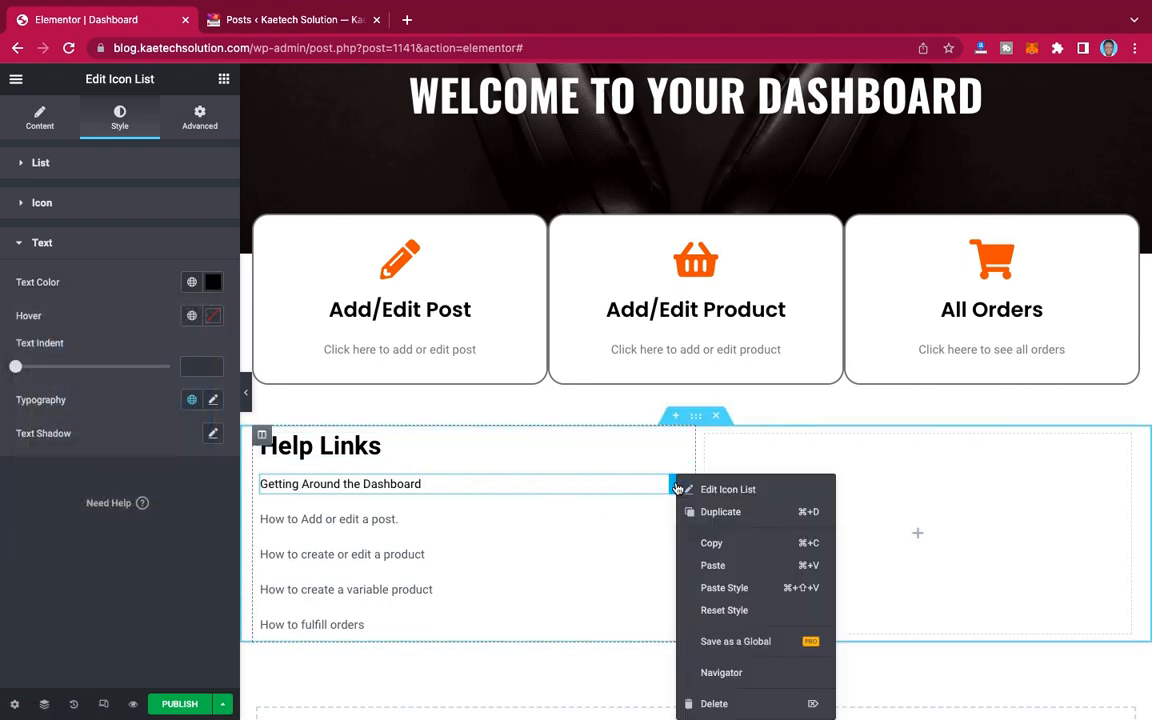
left_click(709, 545)
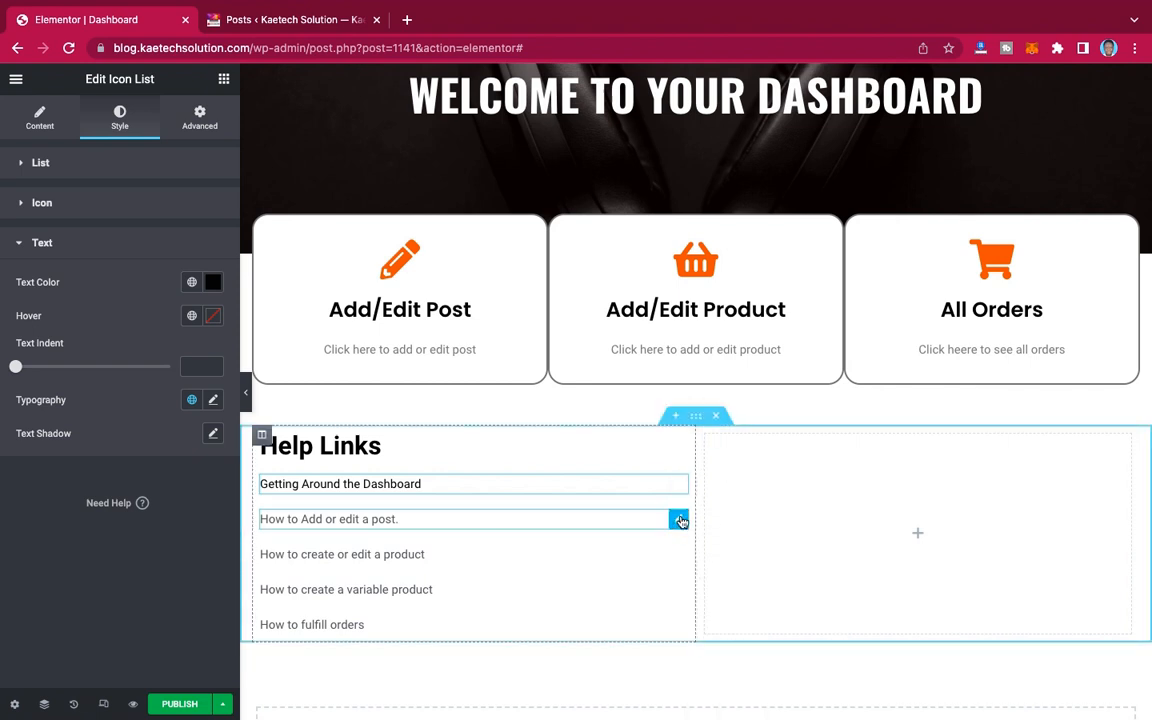
right_click(679, 521)
left_click(716, 582)
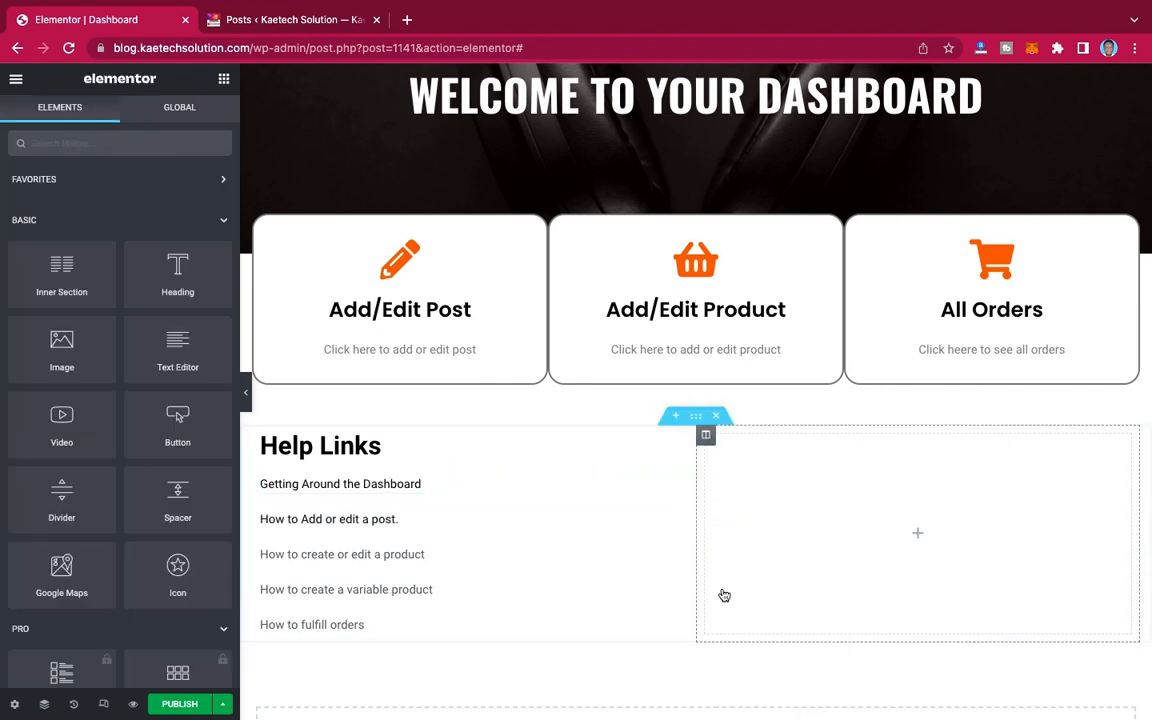
right_click(677, 556)
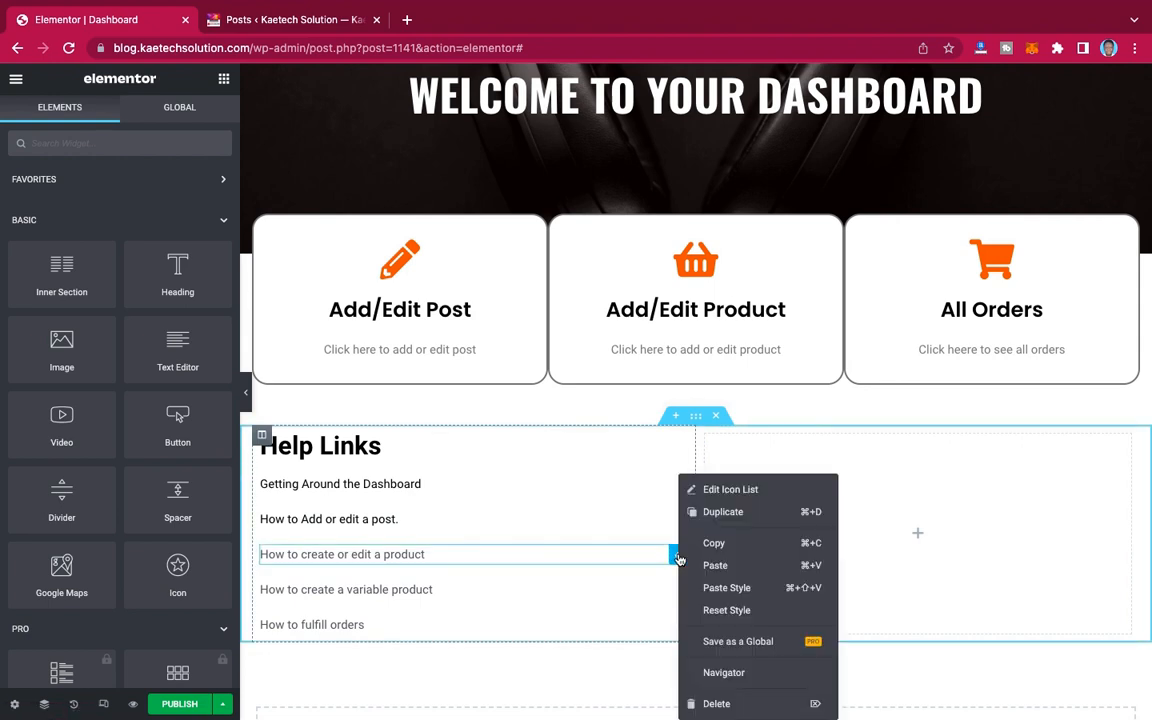
left_click(718, 592)
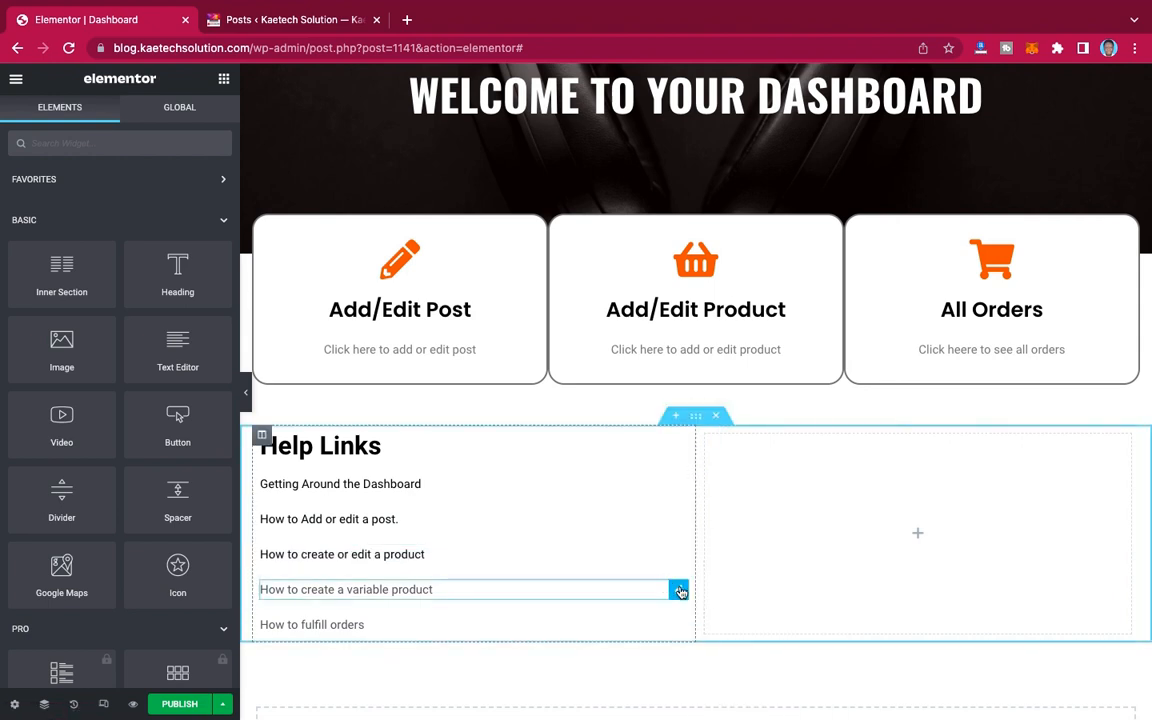
right_click(679, 591)
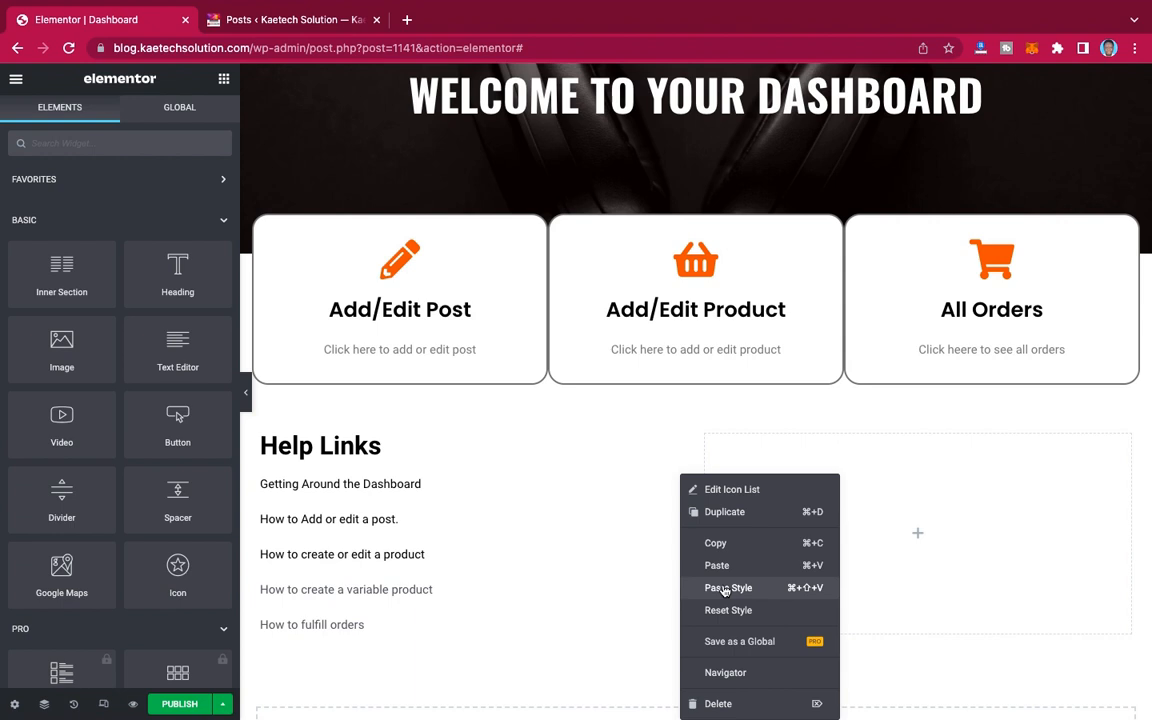
left_click(724, 589)
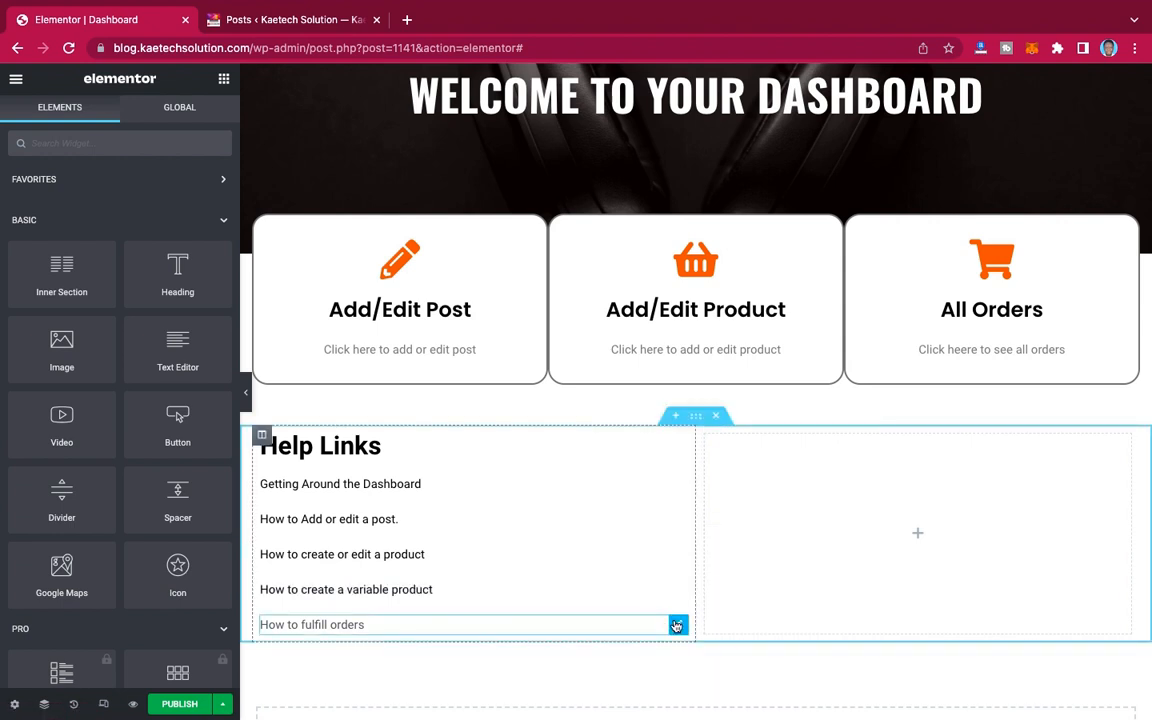
right_click(676, 625)
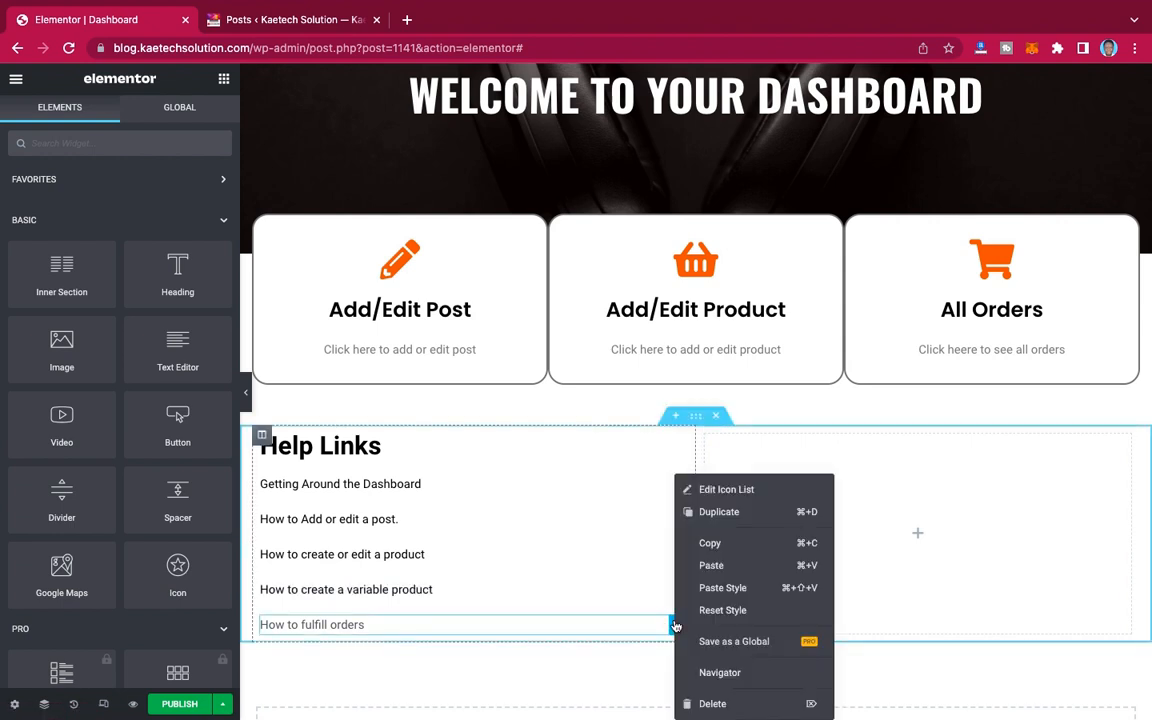
left_click(731, 594)
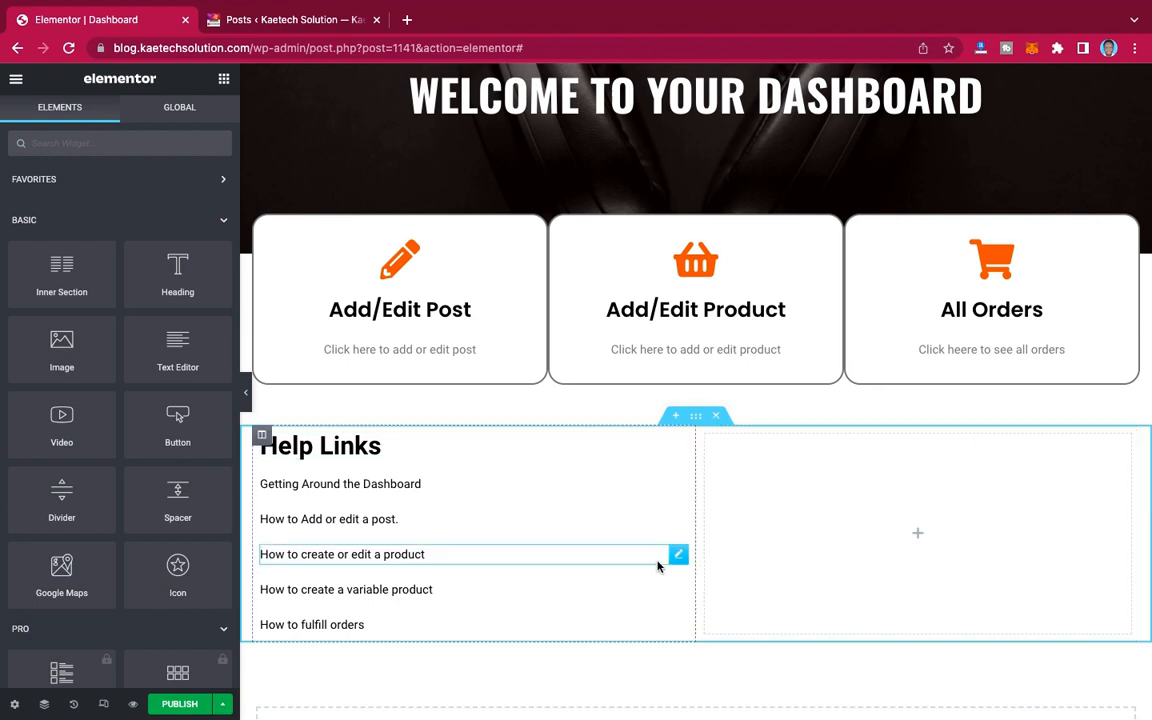
left_click(245, 392)
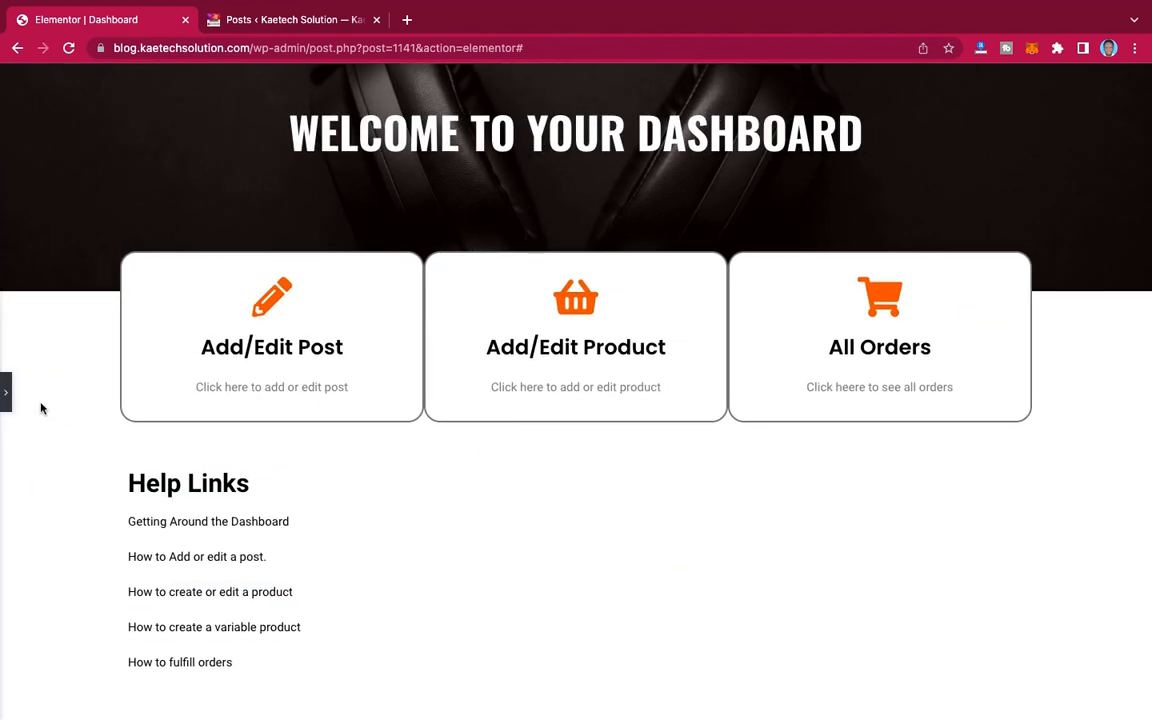
left_click(6, 392)
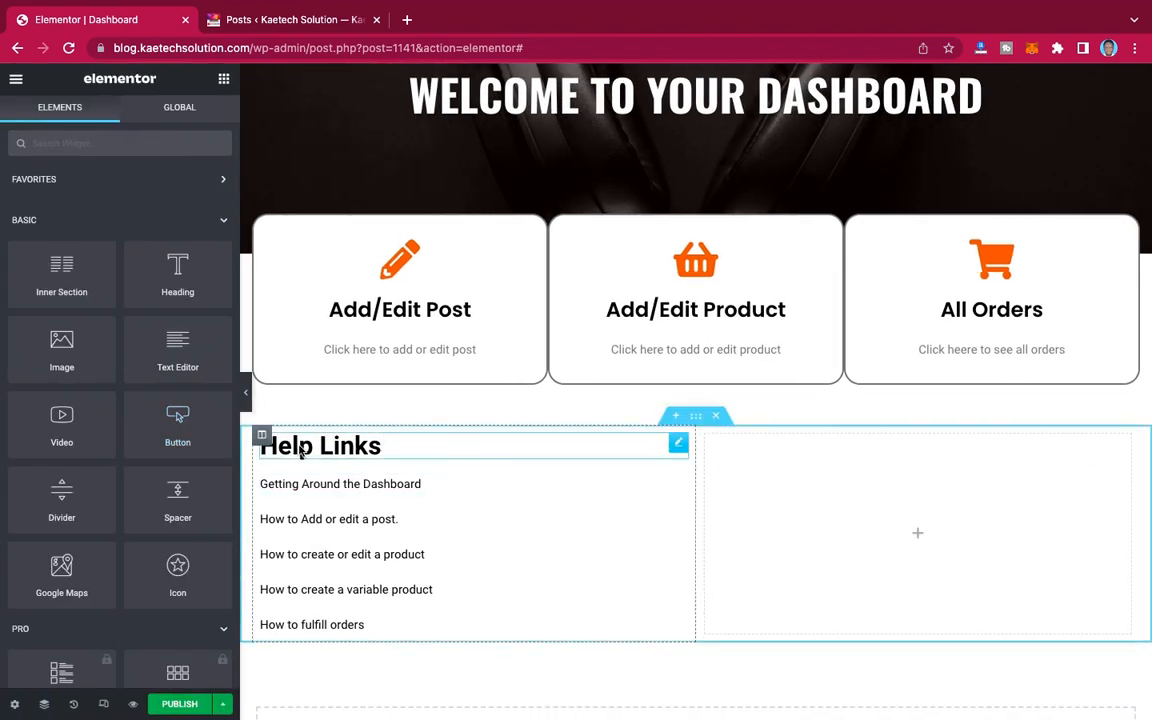
Step: Give the Help Links column a solid black border with a width of 1 on all sides
left_click(261, 437)
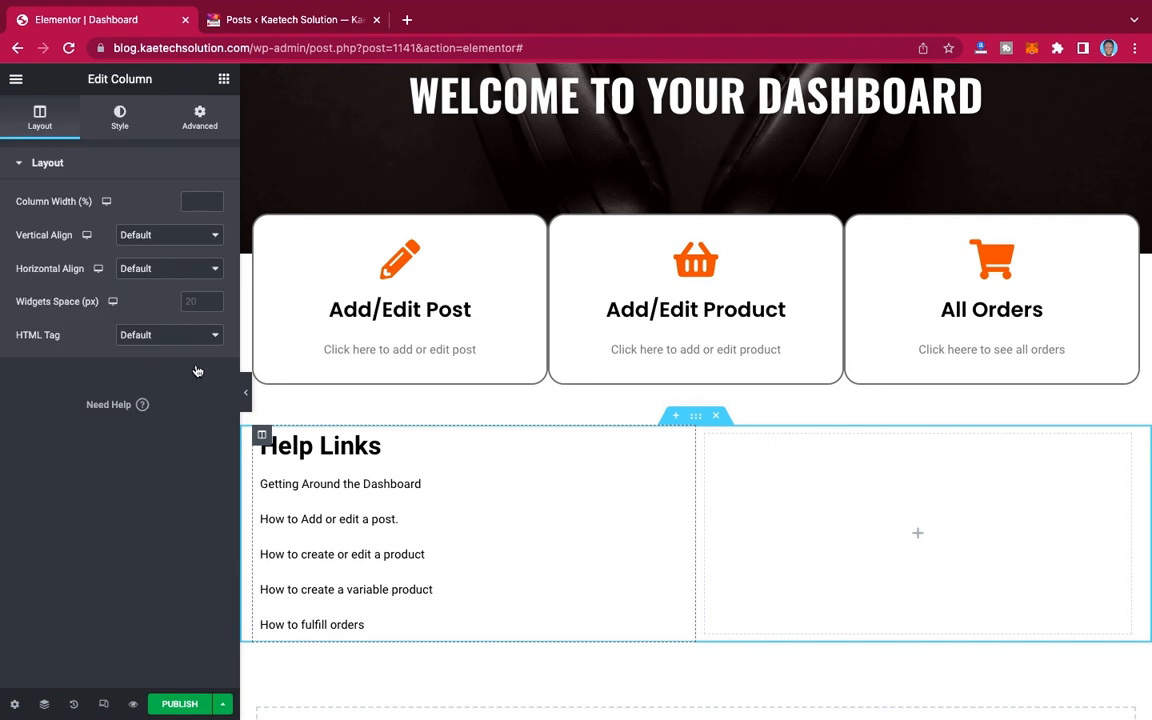
left_click(121, 120)
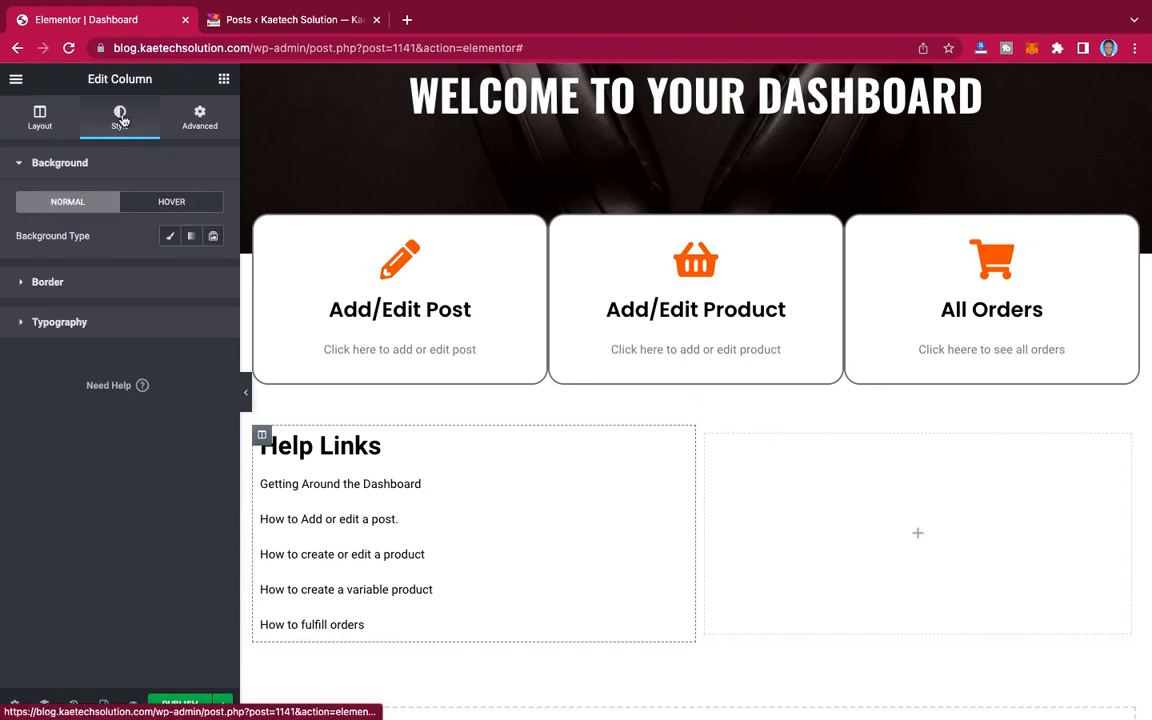
left_click(90, 290)
left_click(172, 278)
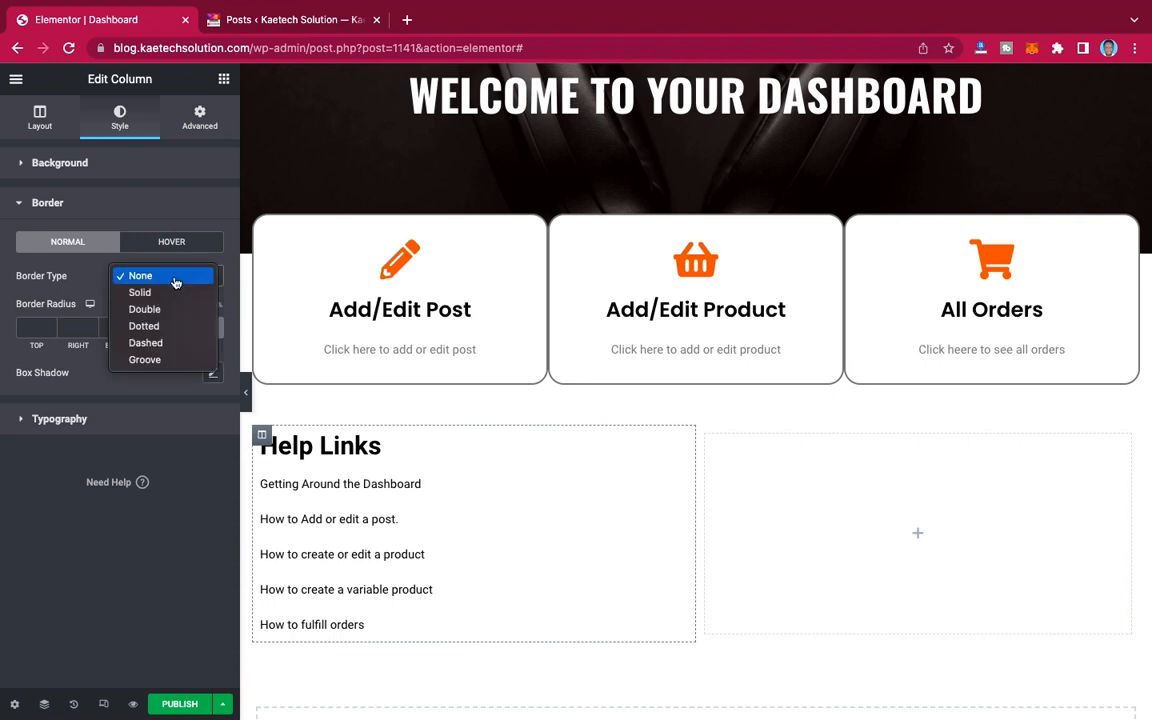
left_click(160, 293)
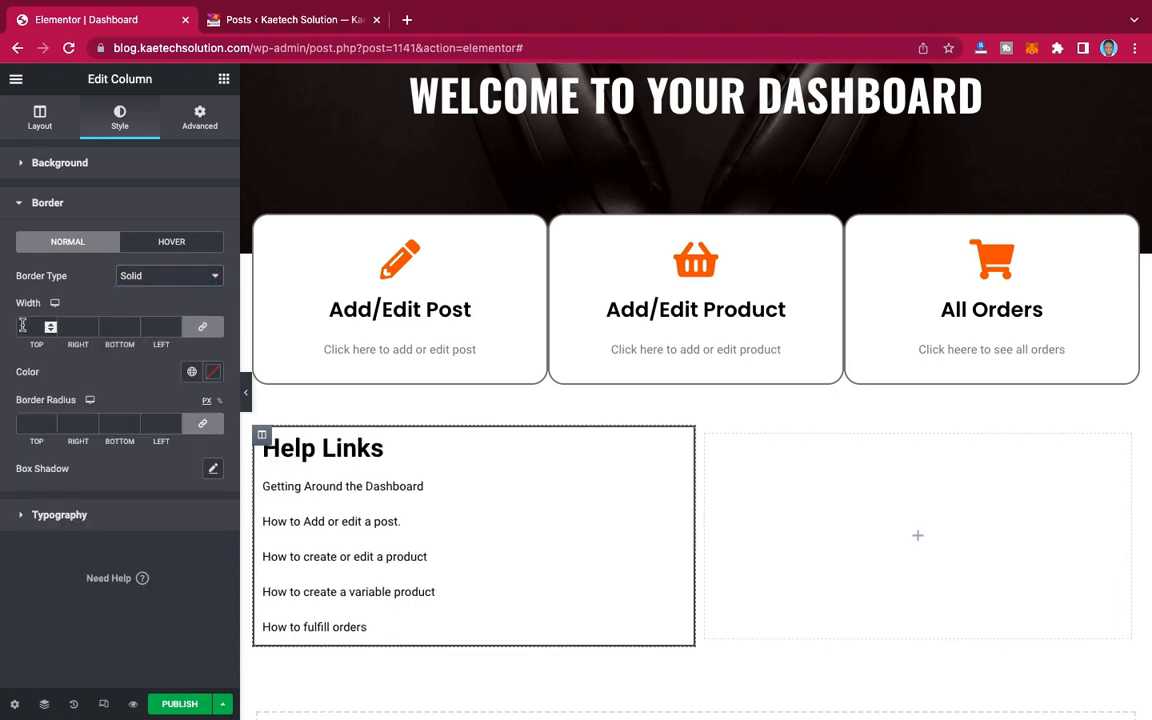
left_click(22, 325)
type("1")
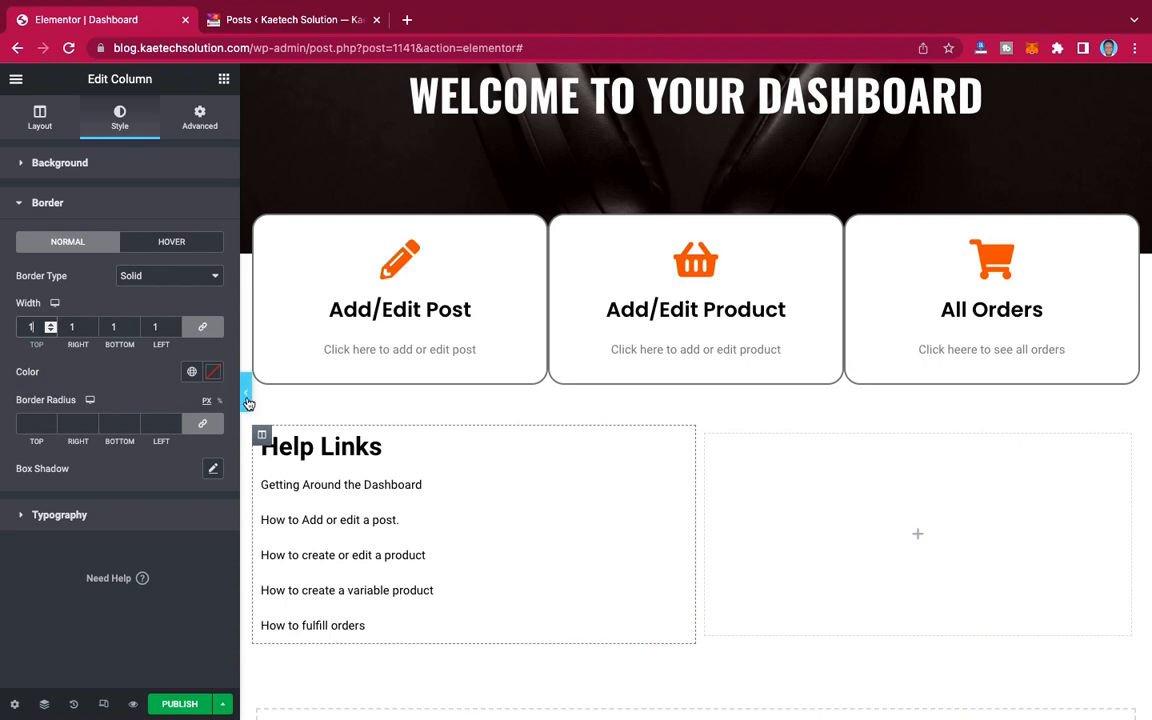
left_click(213, 371)
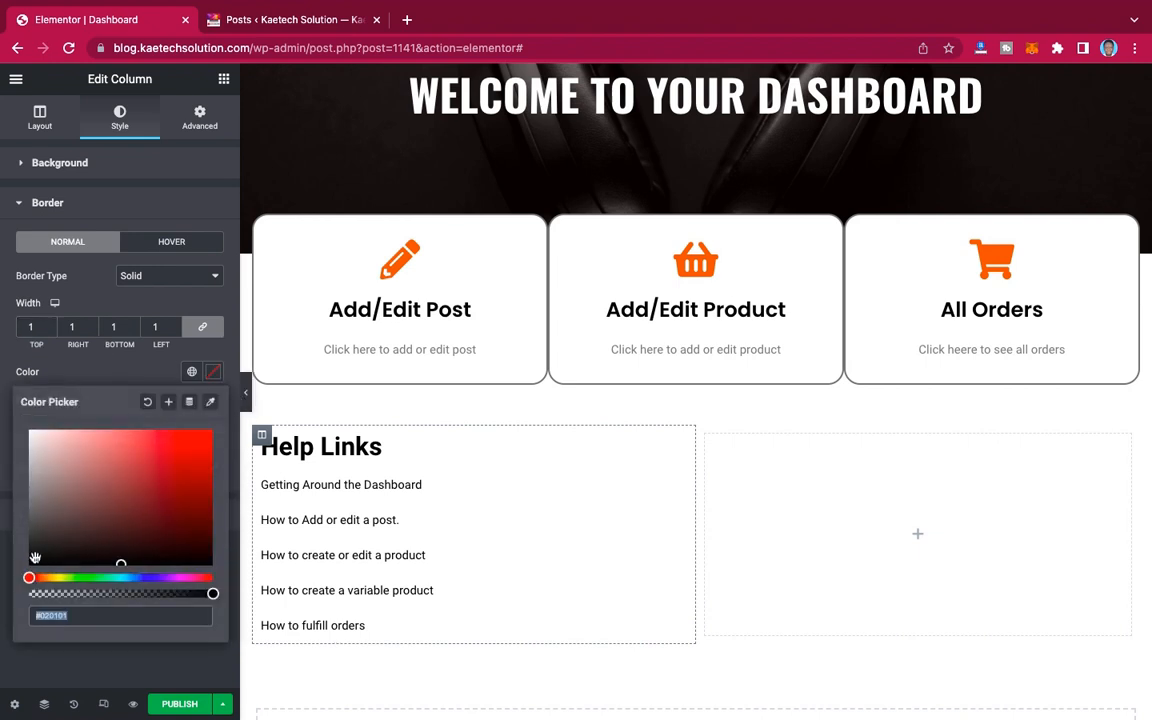
left_click_drag(35, 557, 16, 572)
left_click(246, 392)
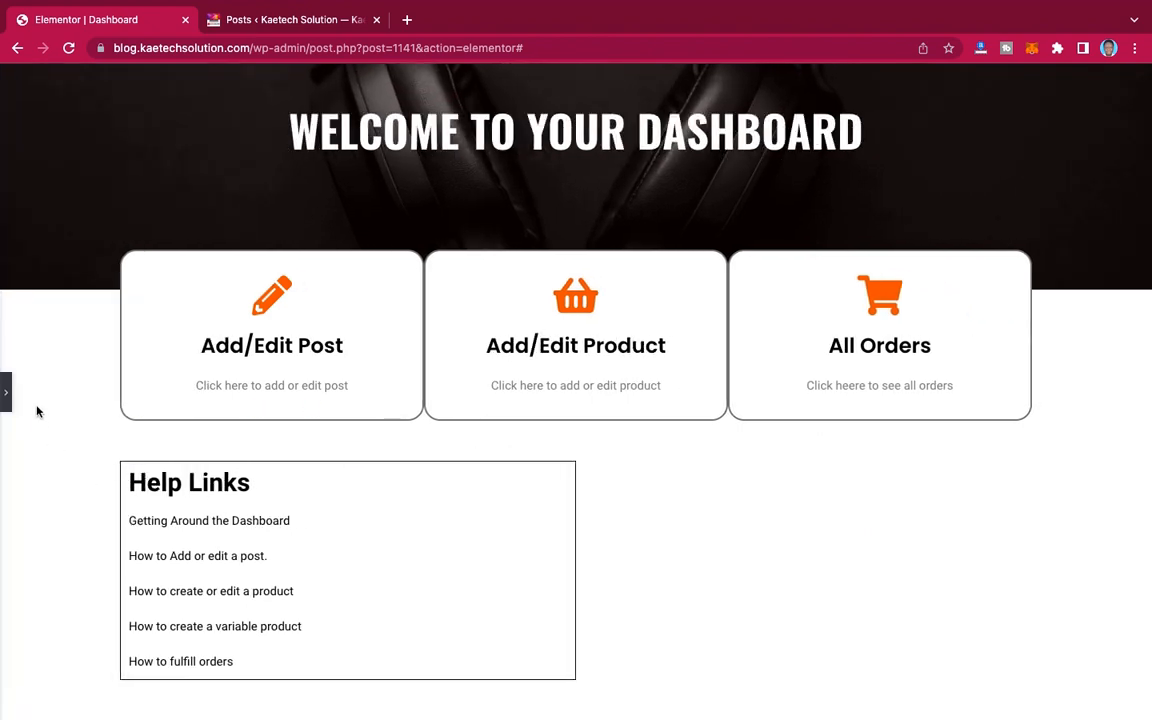
left_click(8, 399)
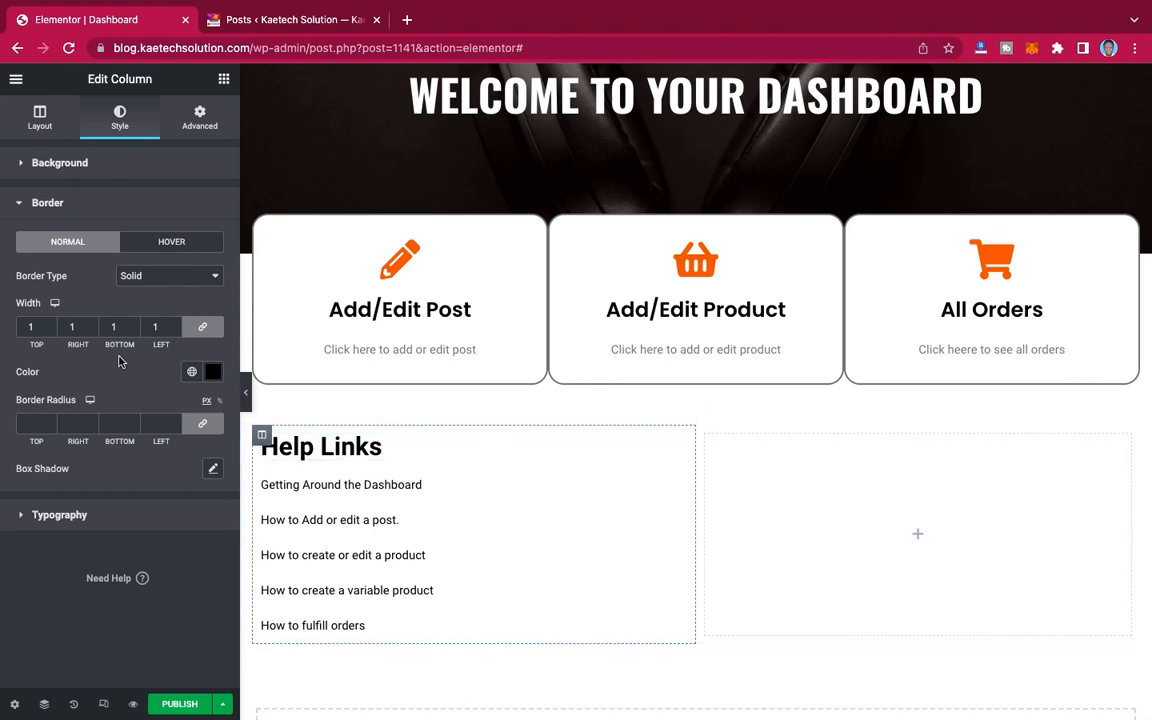
Step: Set the Help Links column's border width to 2 on all sides and preview the page
left_click_drag(37, 325, 23, 323)
type("2")
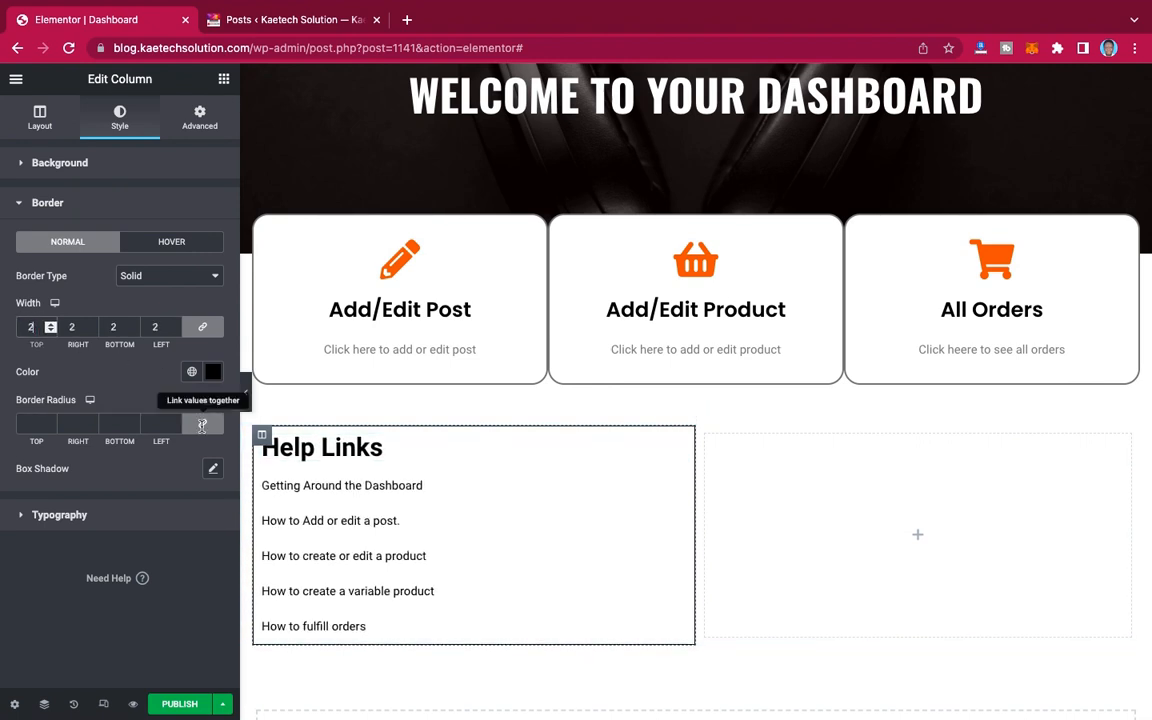
left_click(219, 392)
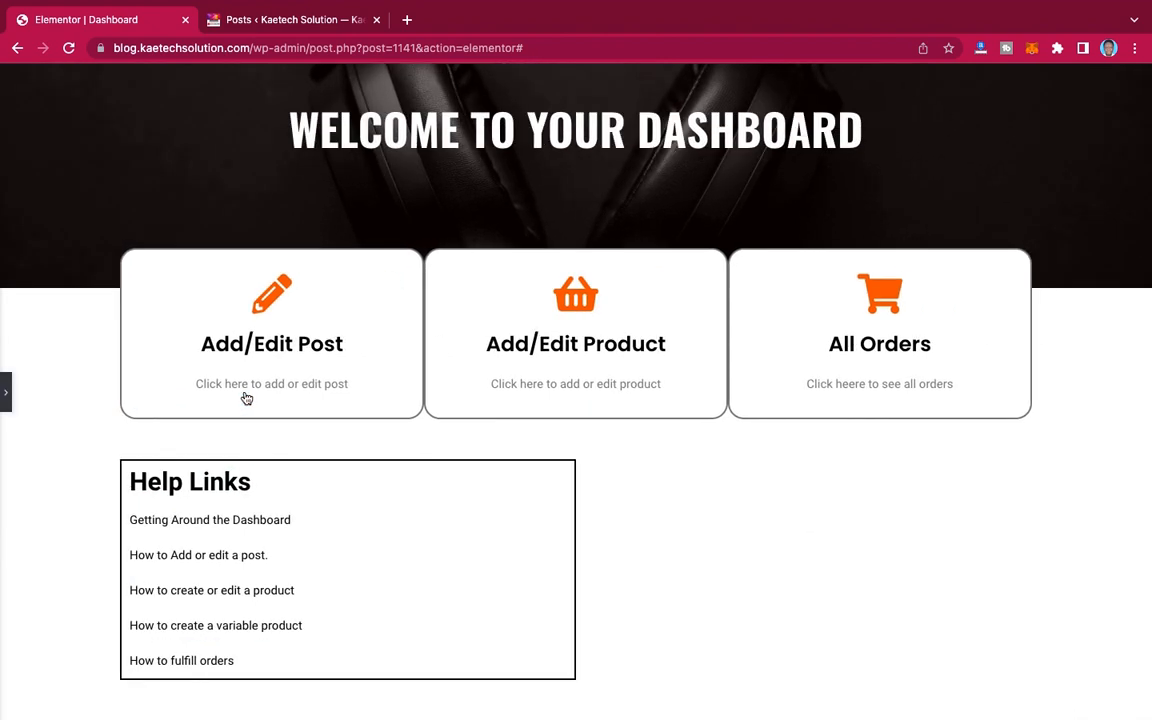
left_click(8, 399)
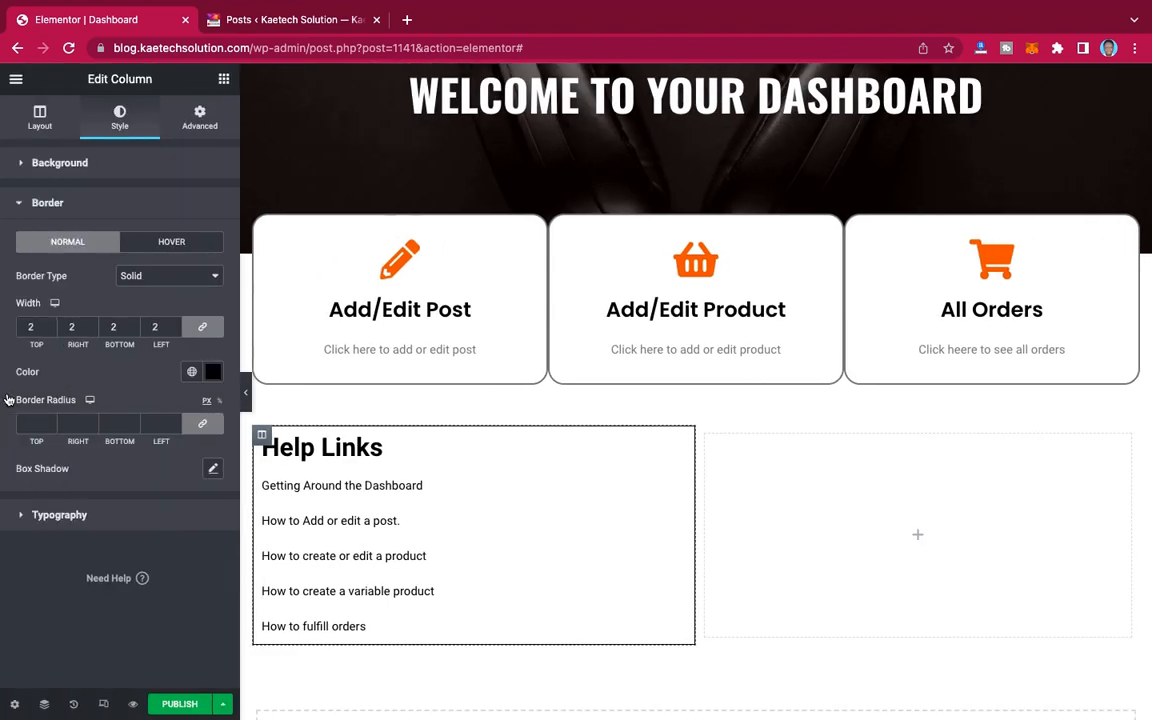
Step: Unlink the Help Links column's padding values, set each side to 20 px, and preview the page
left_click(205, 125)
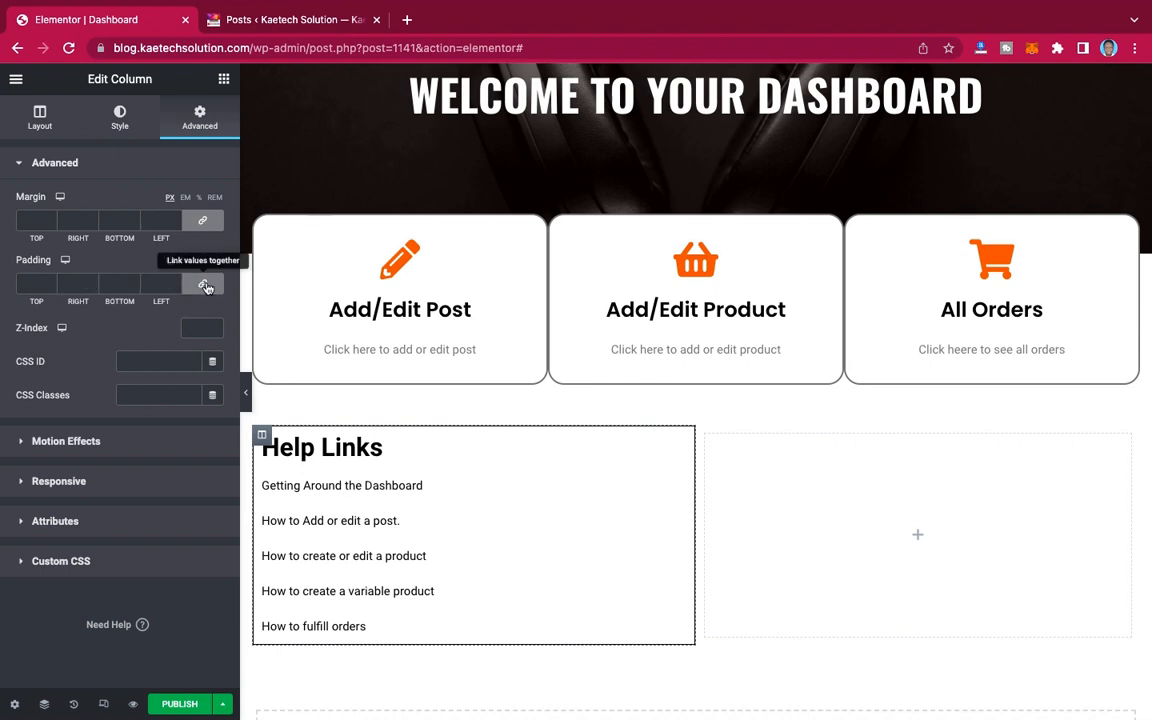
left_click(205, 287)
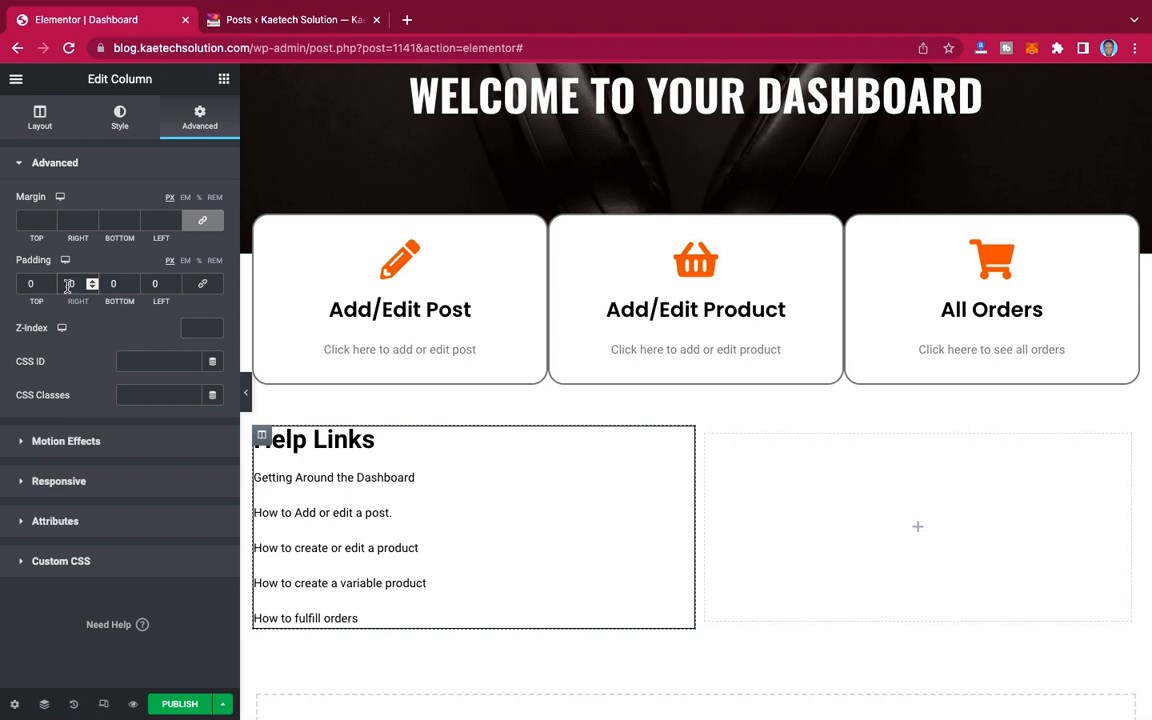
left_click(68, 286)
type("2")
left_click(152, 286)
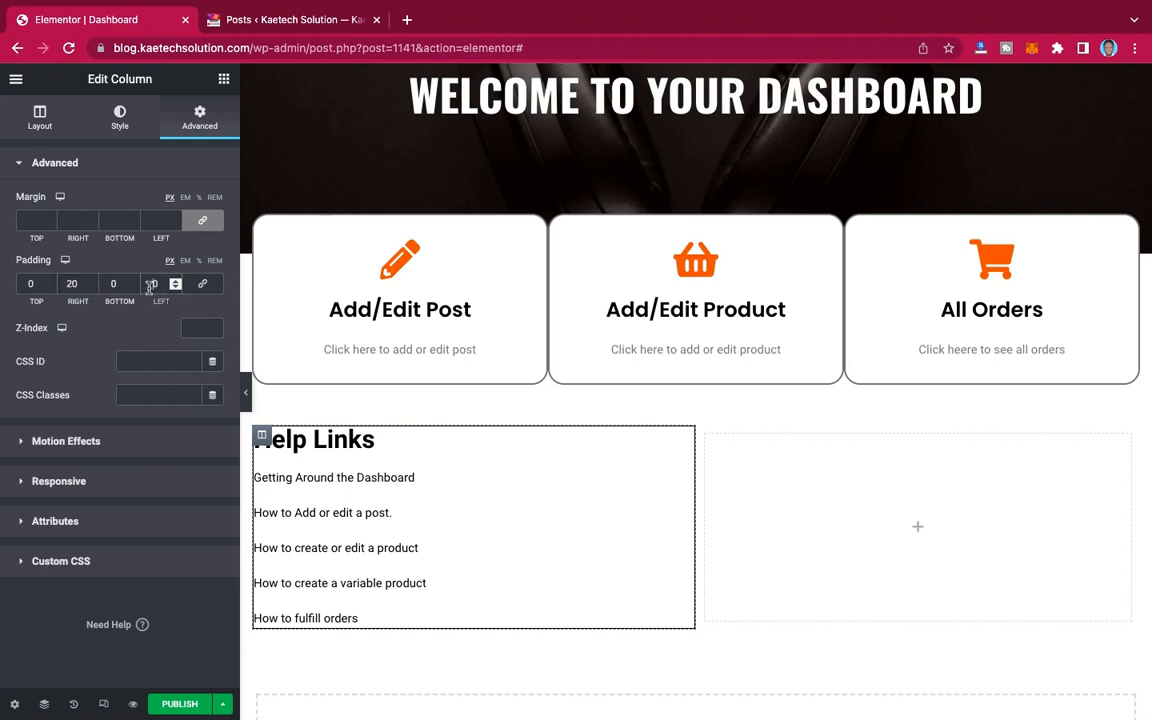
type("20")
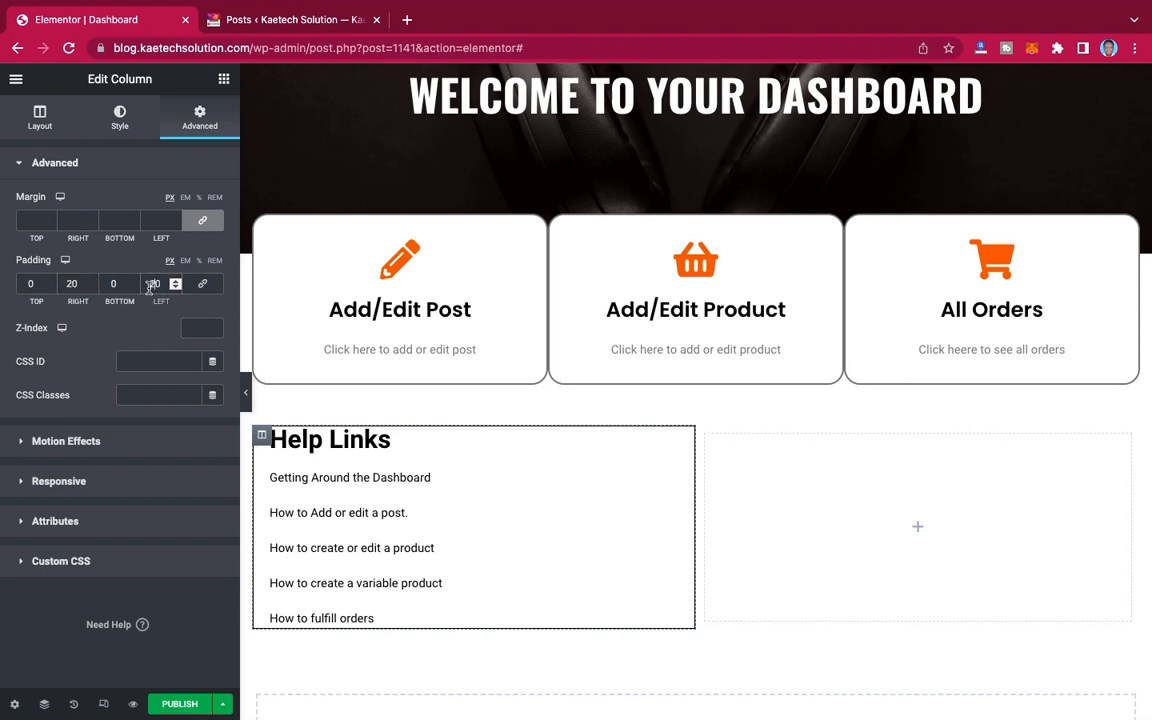
left_click(27, 284)
type("2")
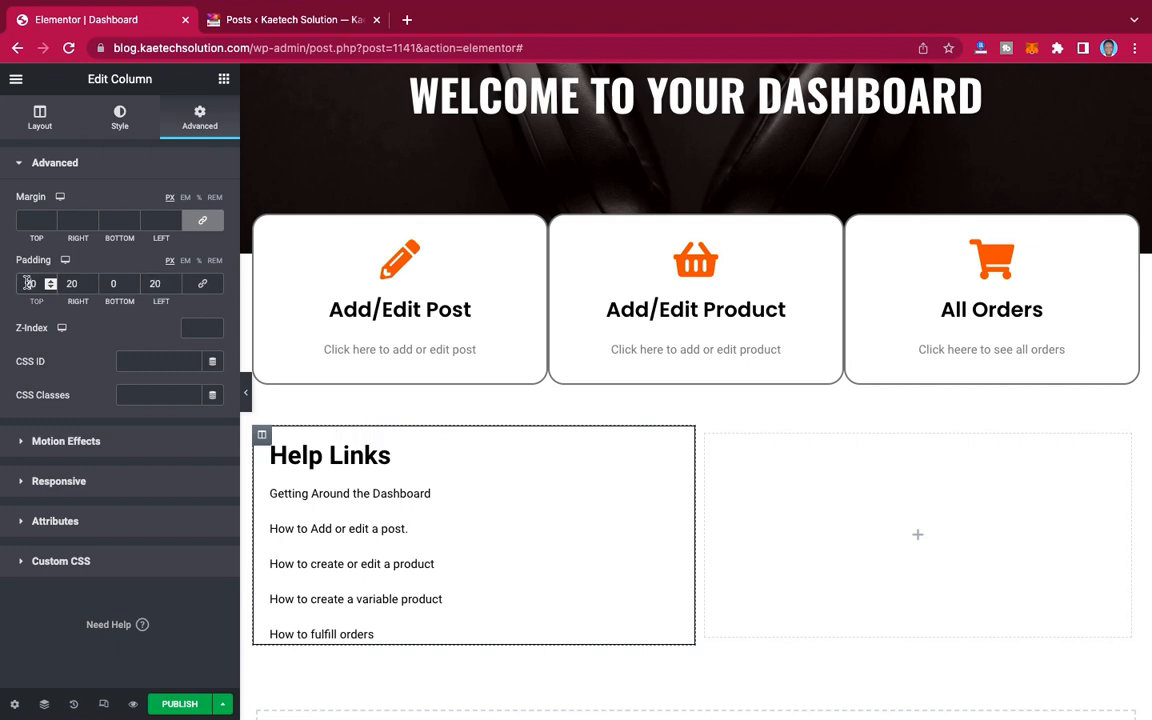
left_click(111, 284)
type("2")
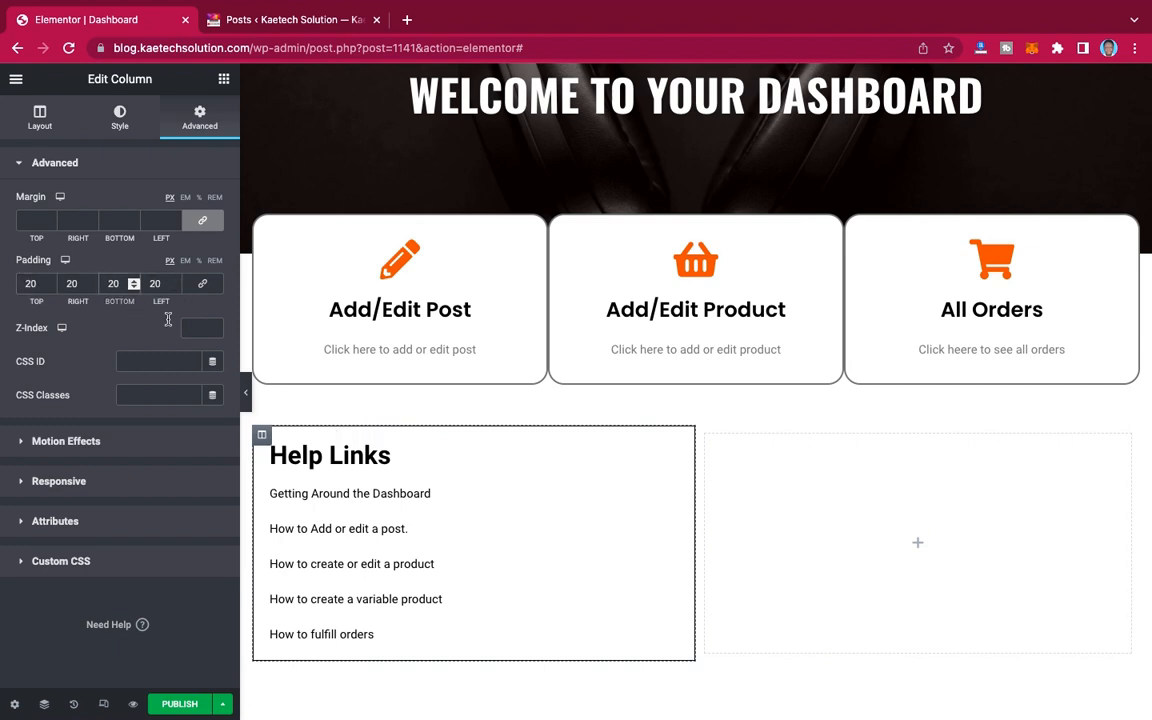
left_click(243, 391)
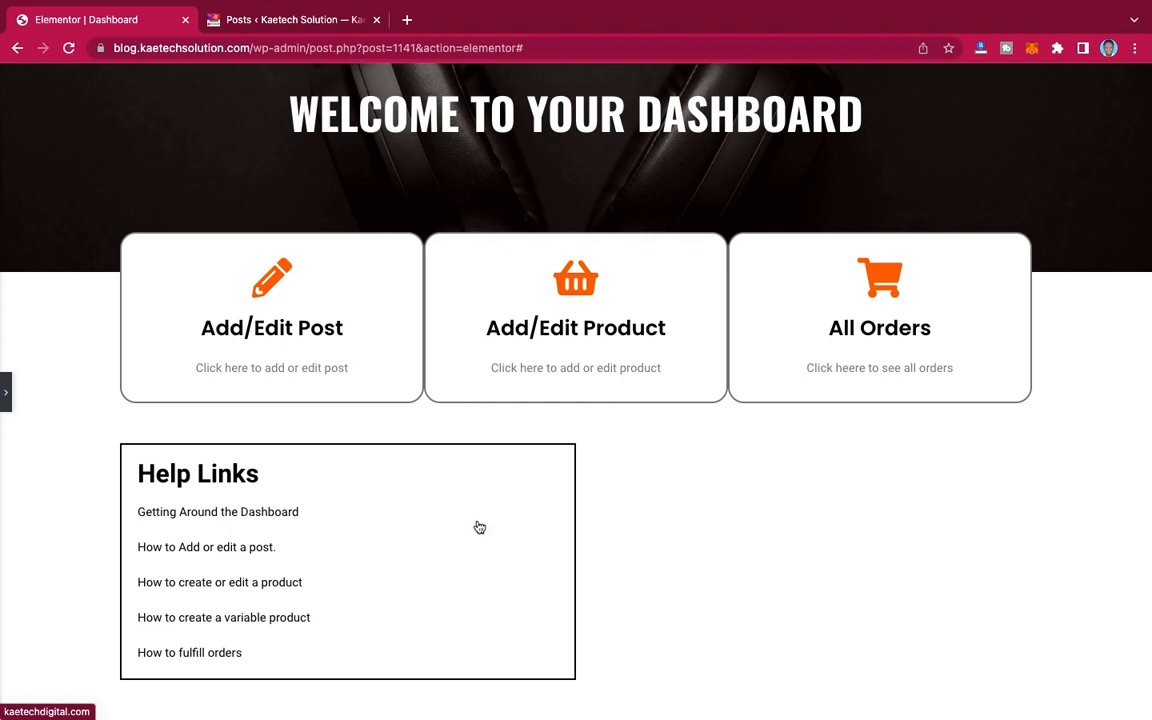
scroll(589, 514, "up", 2)
scroll(589, 514, "down", 2)
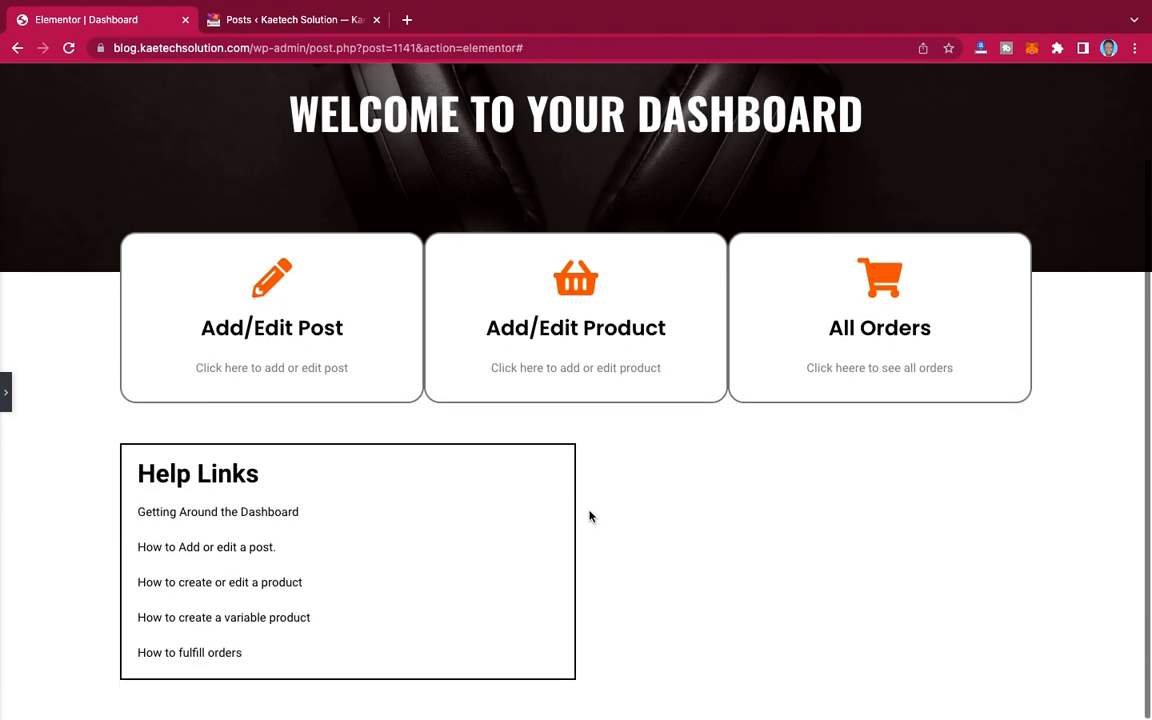
left_click(6, 400)
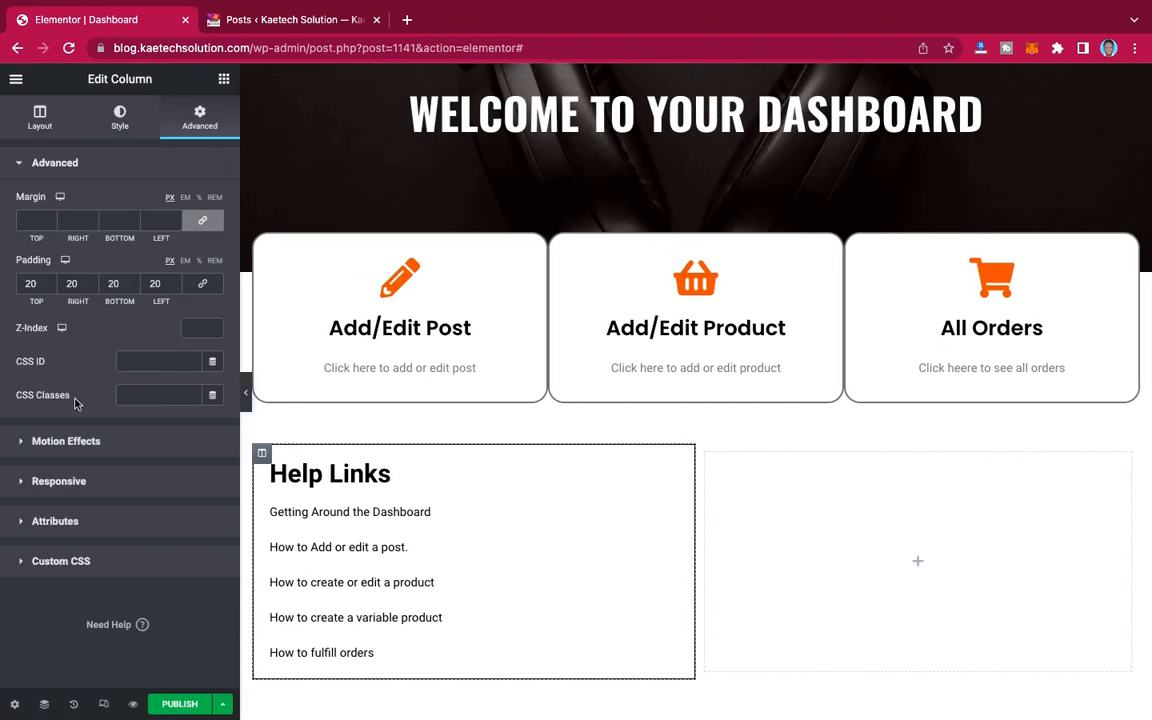
Step: Add a Video widget to the empty column beside Help Links and look through its video options
left_click(920, 565)
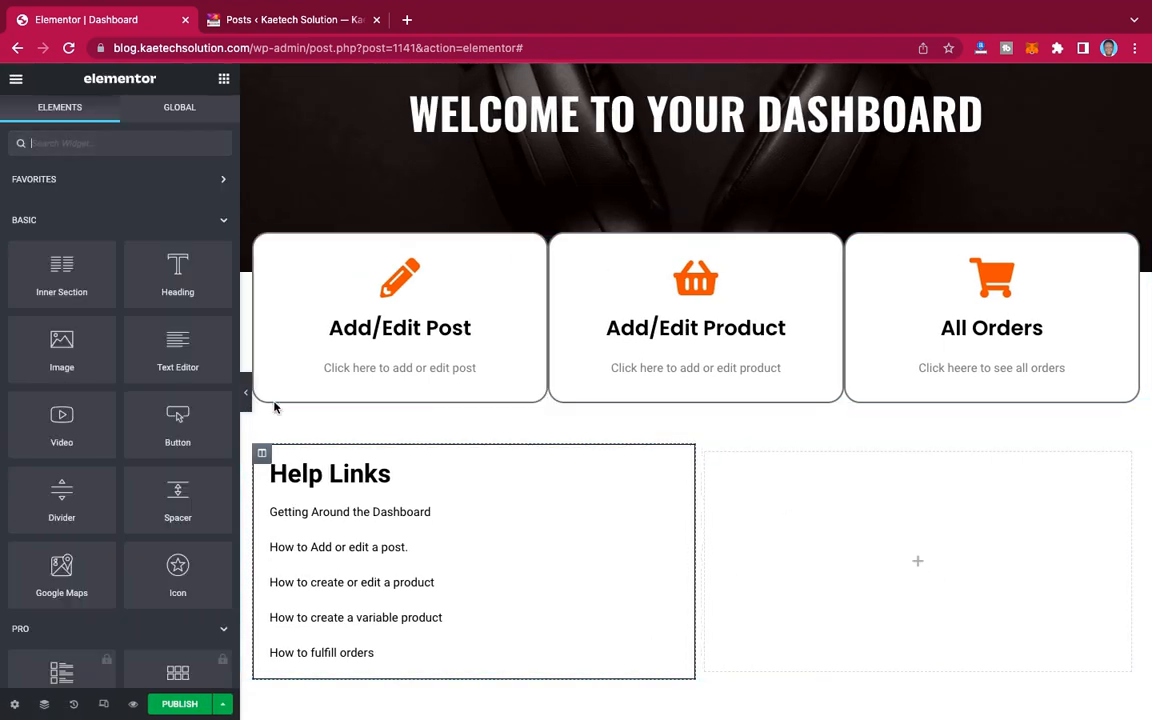
left_click_drag(59, 418, 931, 559)
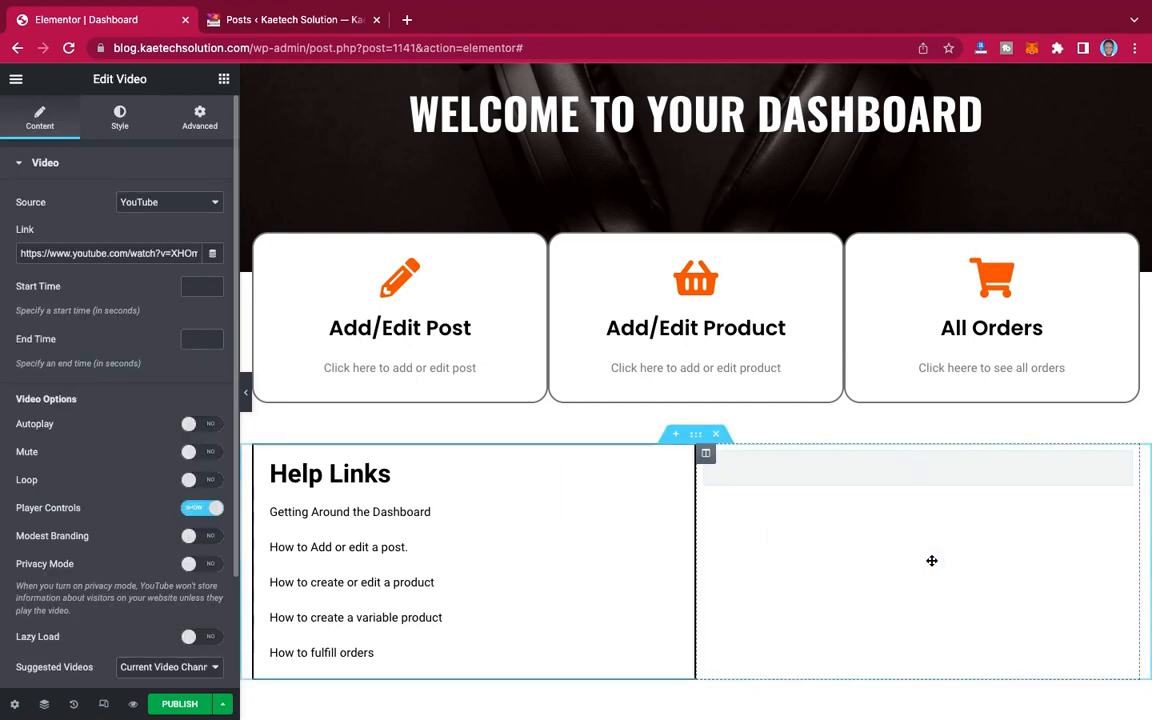
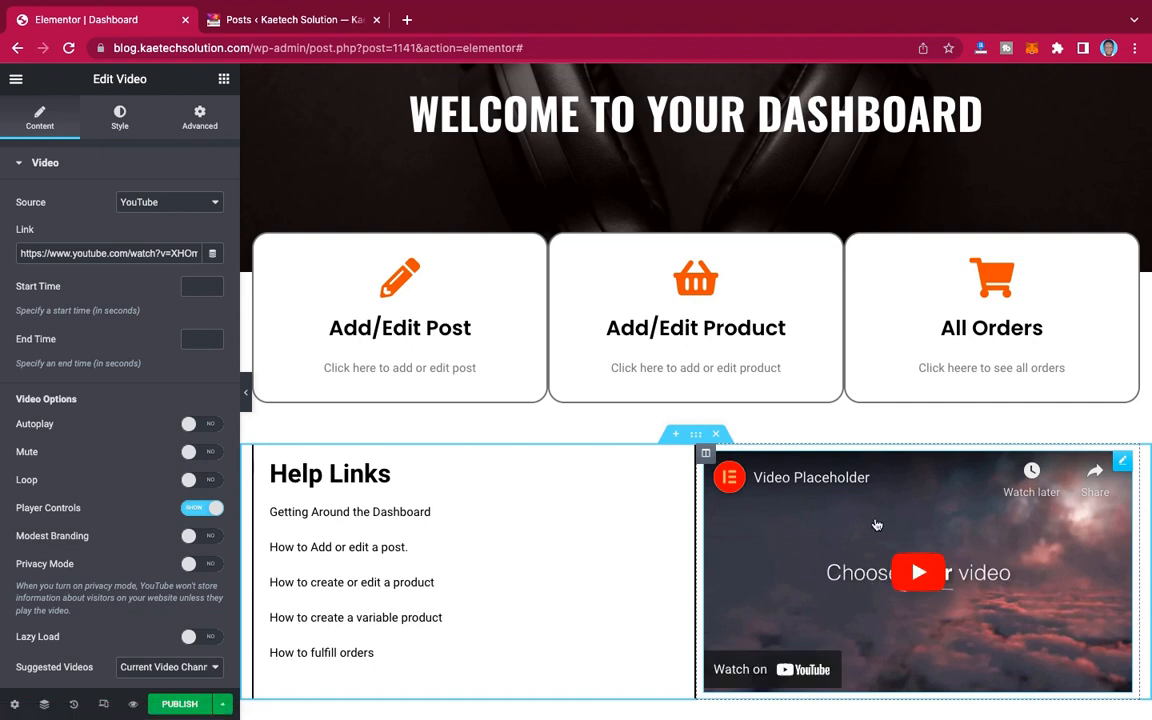
scroll(122, 311, "down", 3)
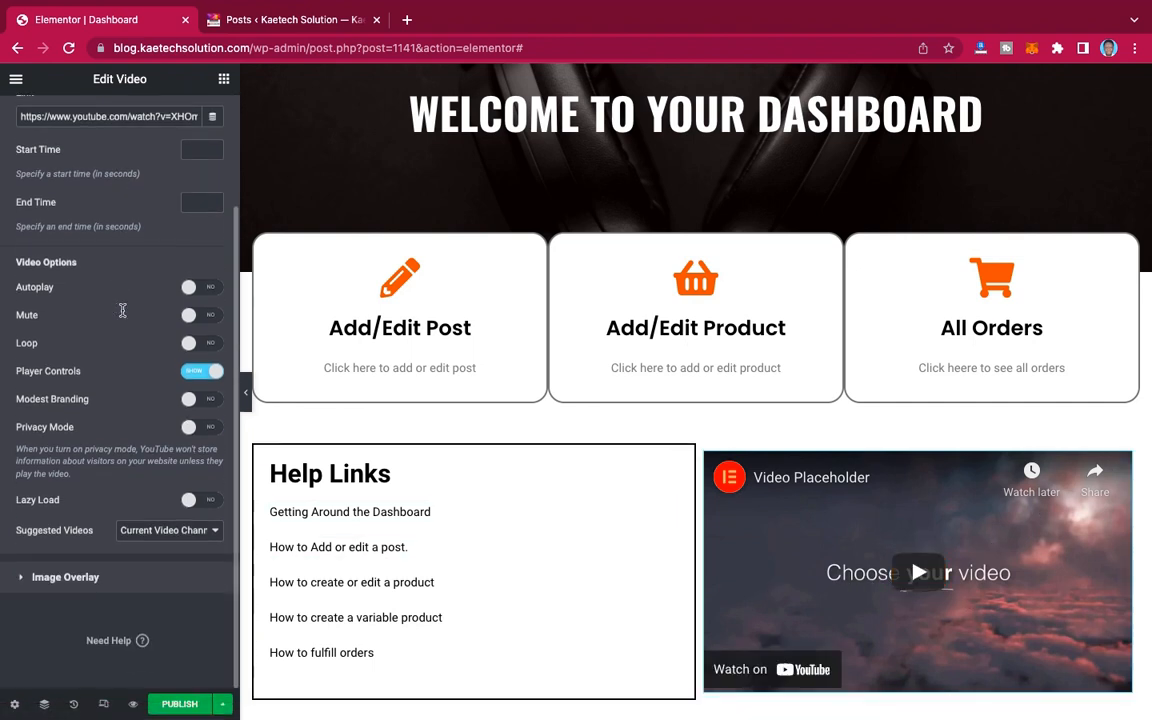
Step: Enable the video's image overlay and insert favicon.jpg from the media library as its image
left_click(64, 578)
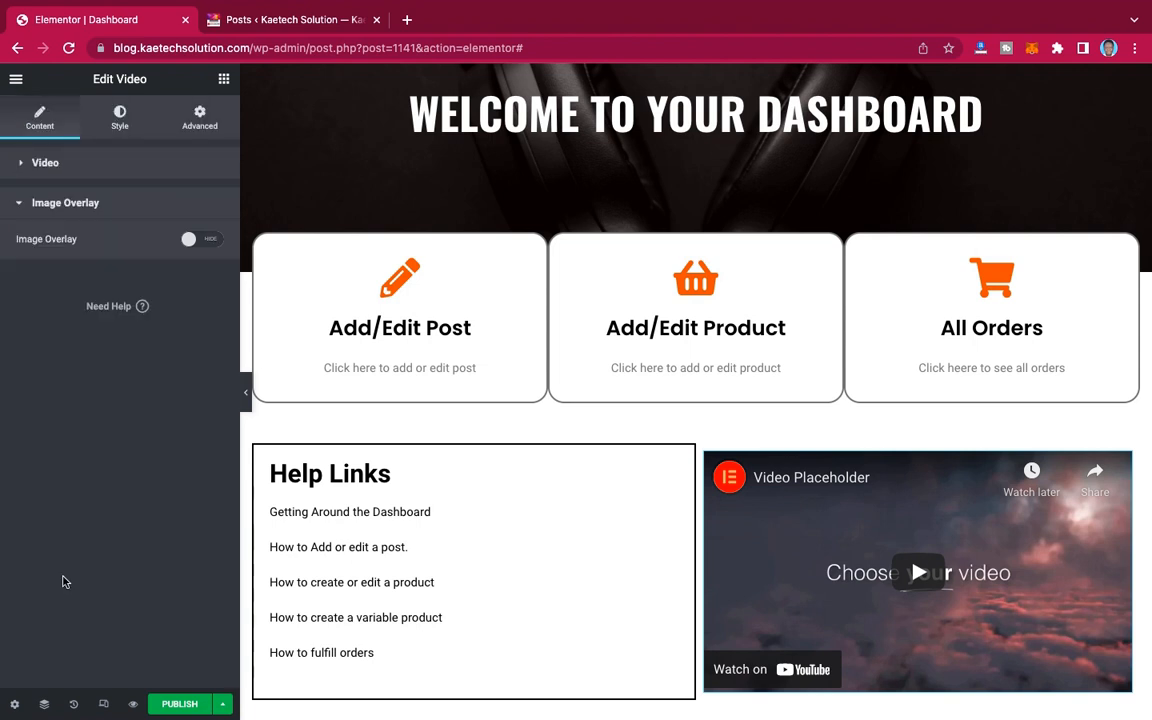
left_click(208, 242)
left_click(134, 319)
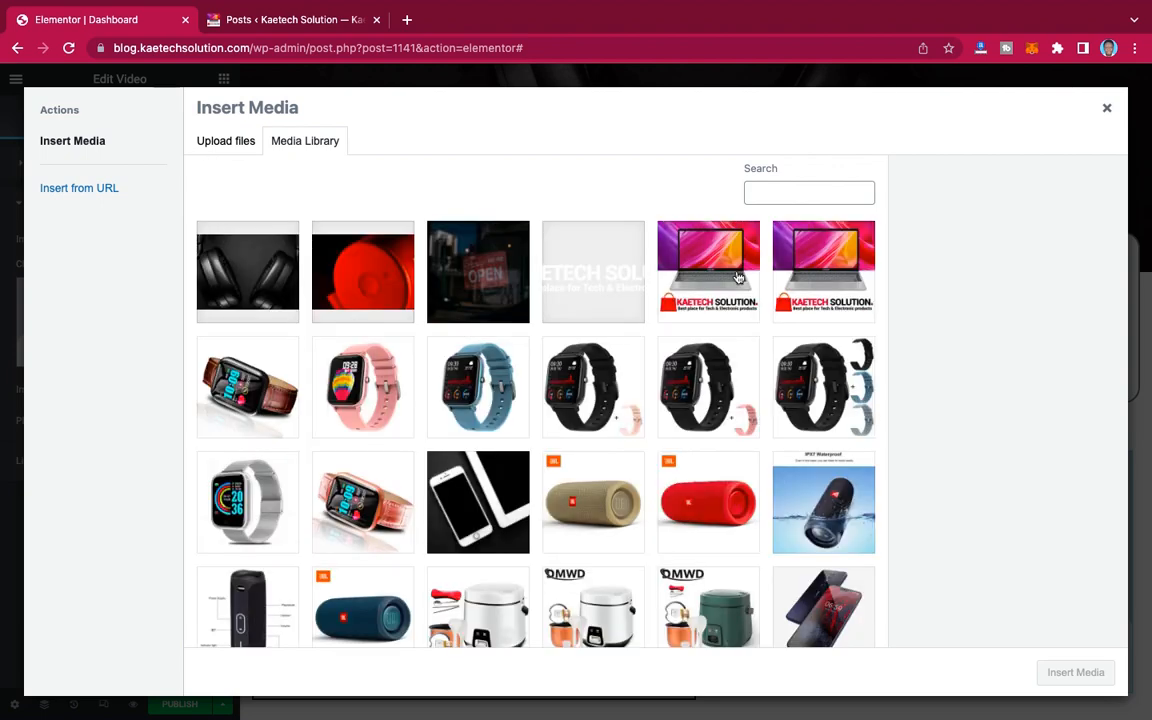
scroll(678, 330, "down", 1)
scroll(678, 330, "down", 3)
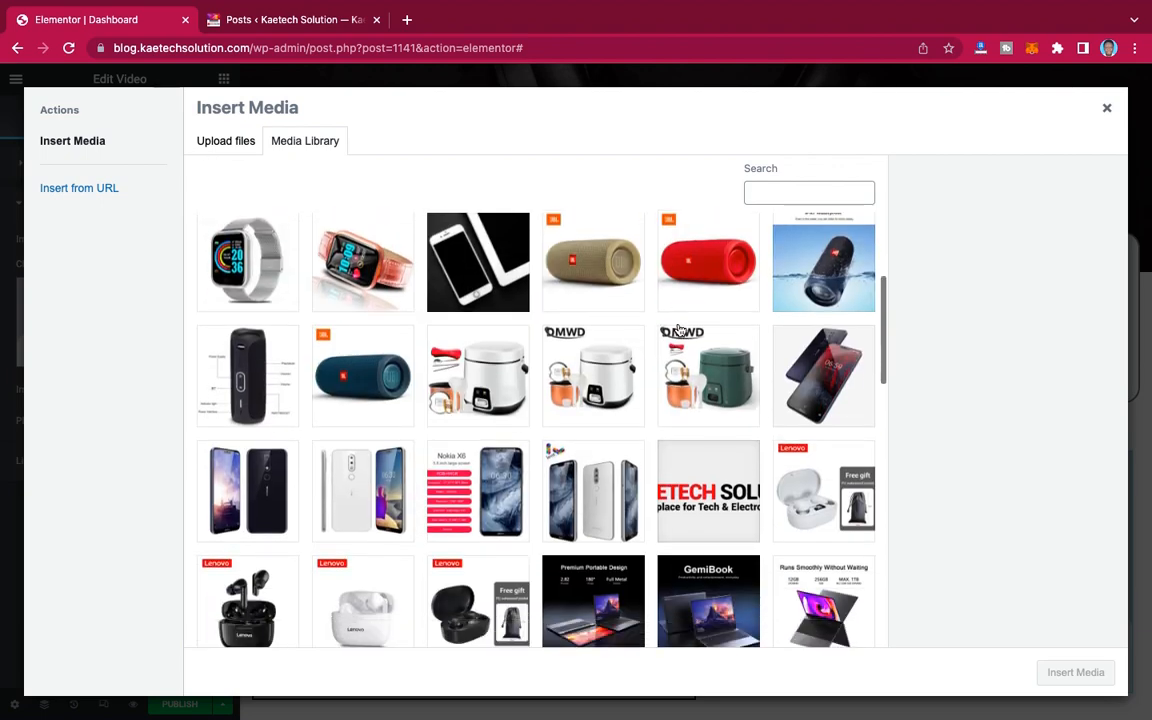
scroll(680, 330, "down", 1)
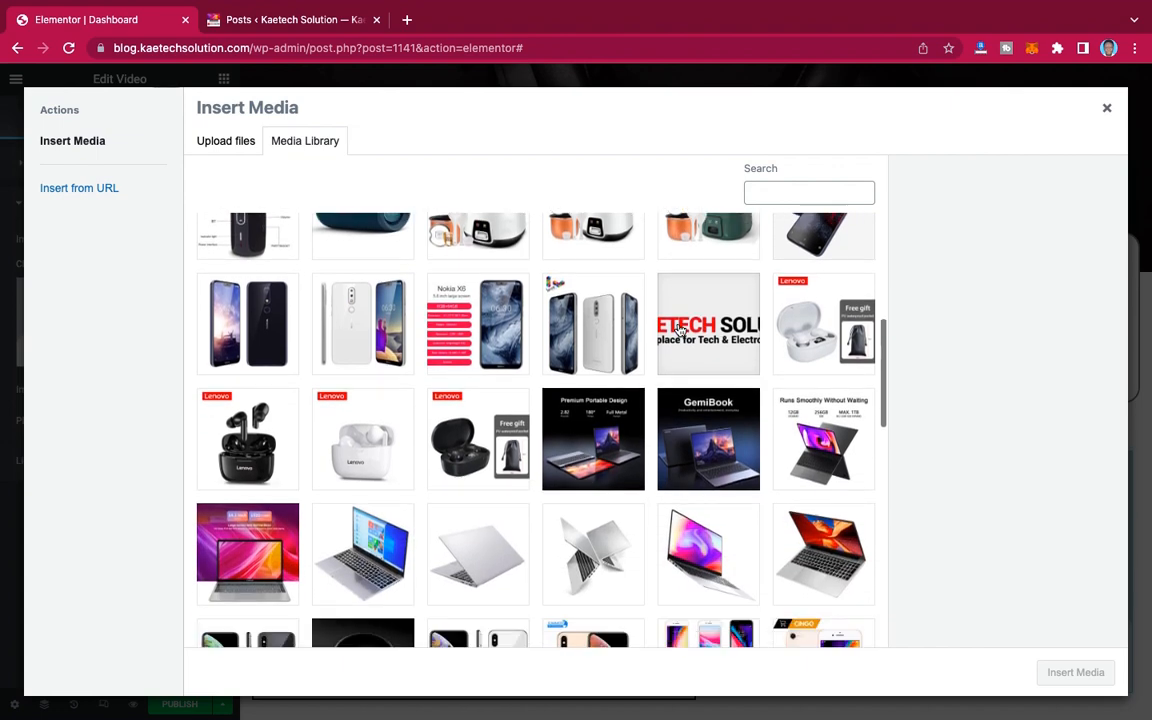
scroll(680, 330, "up", 5)
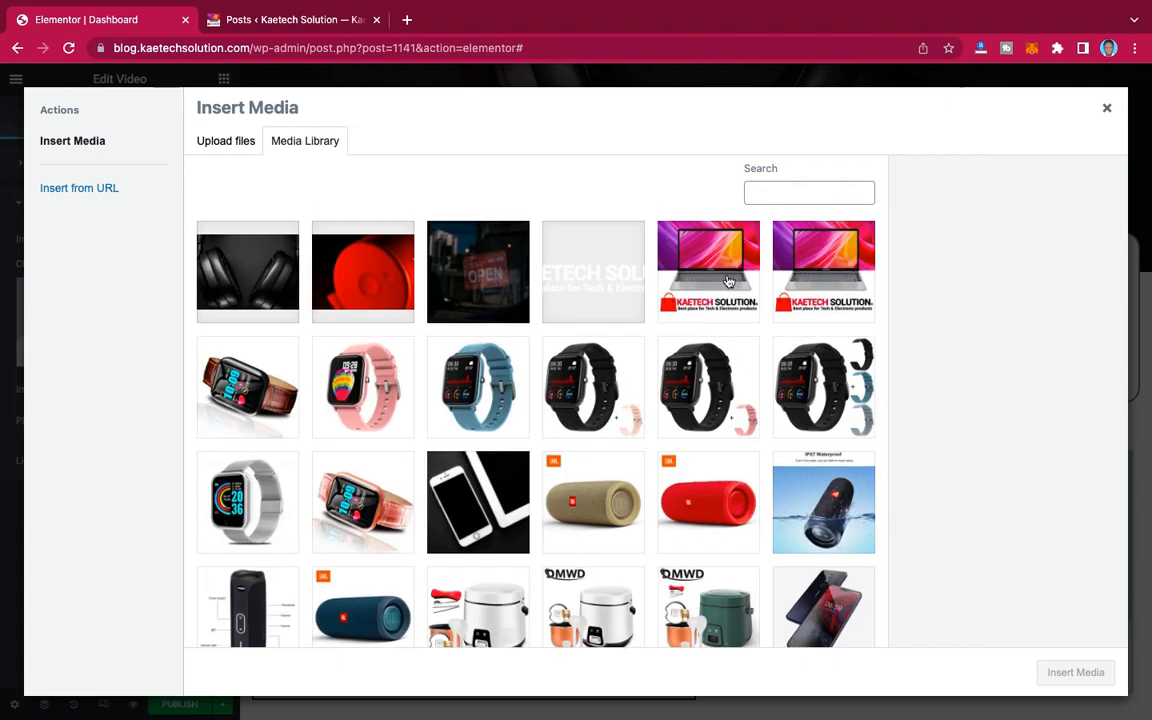
left_click(800, 258)
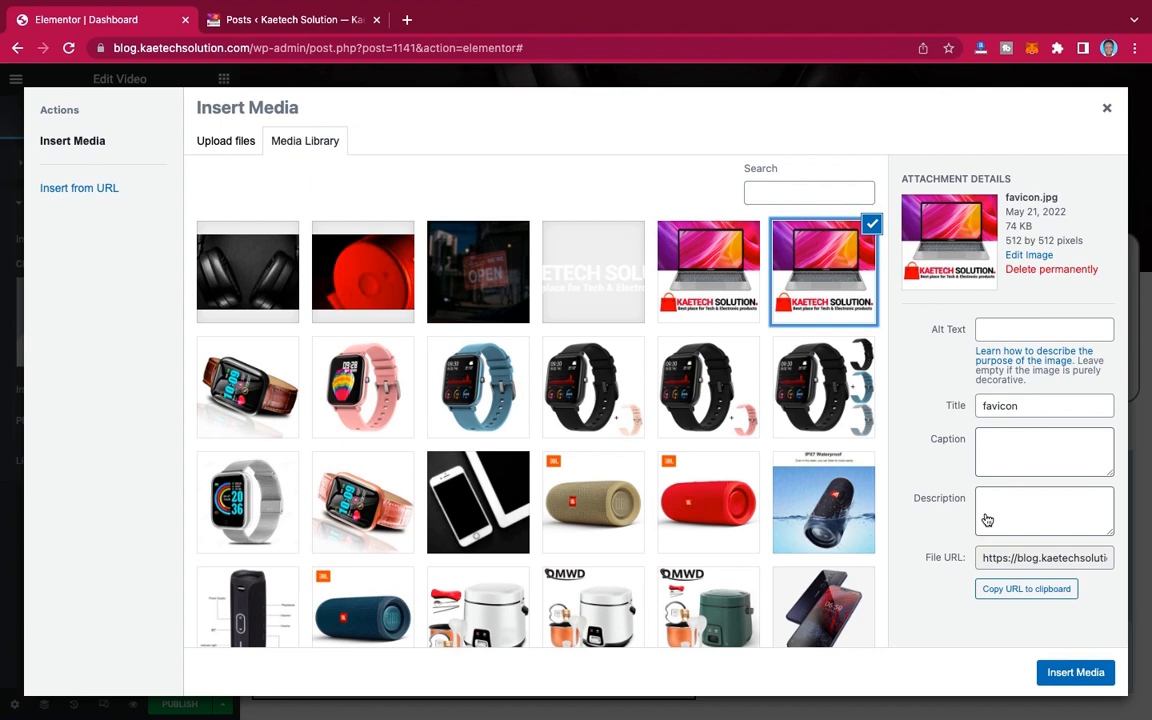
left_click(1075, 678)
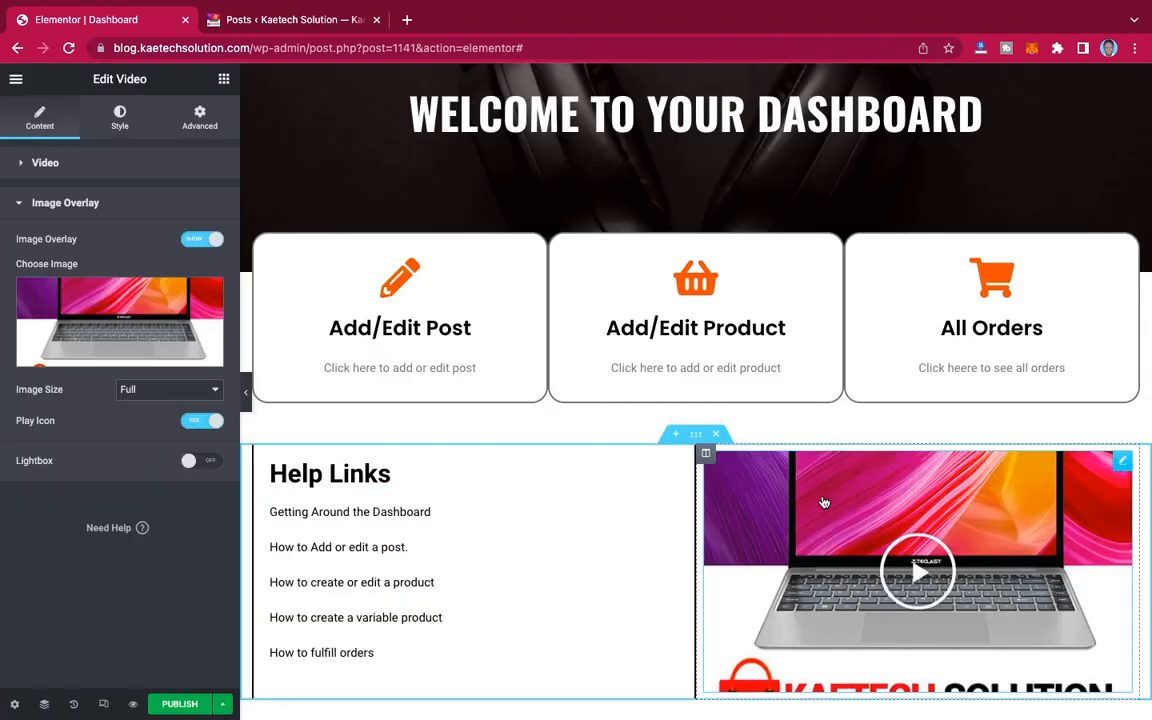
Step: Set the video column's padding to 20 px on all sides and preview the page
scroll(934, 343, "down", 3)
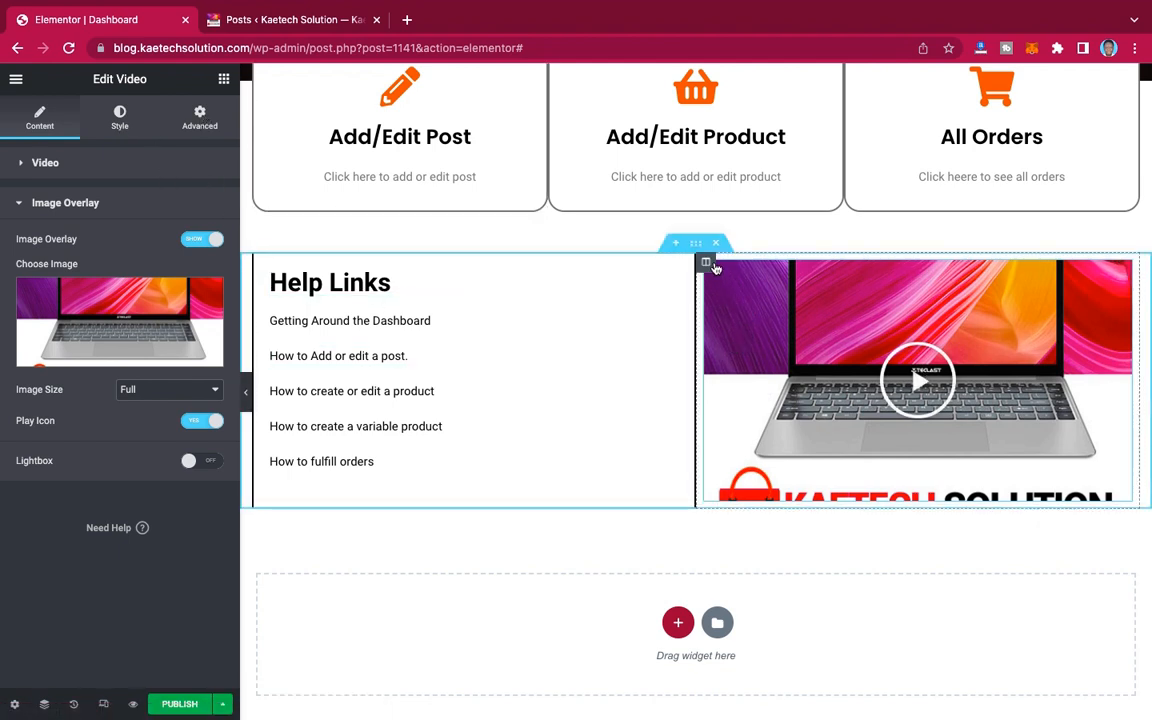
left_click(707, 264)
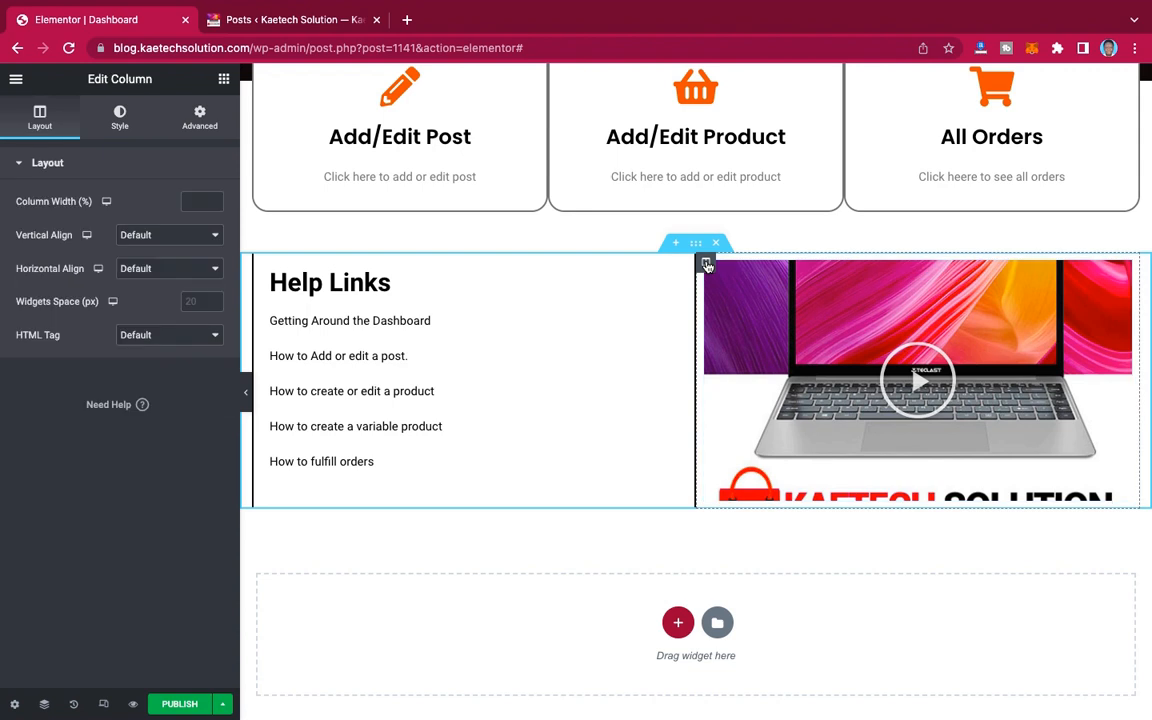
left_click(201, 118)
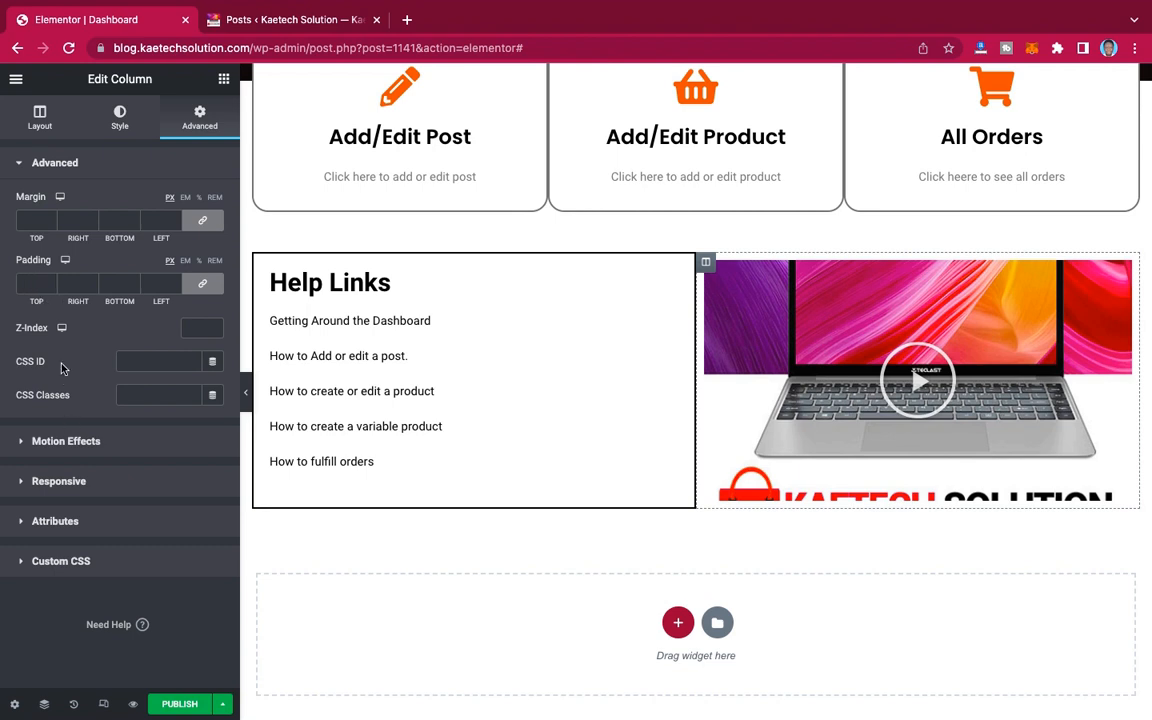
left_click(28, 284)
type("20")
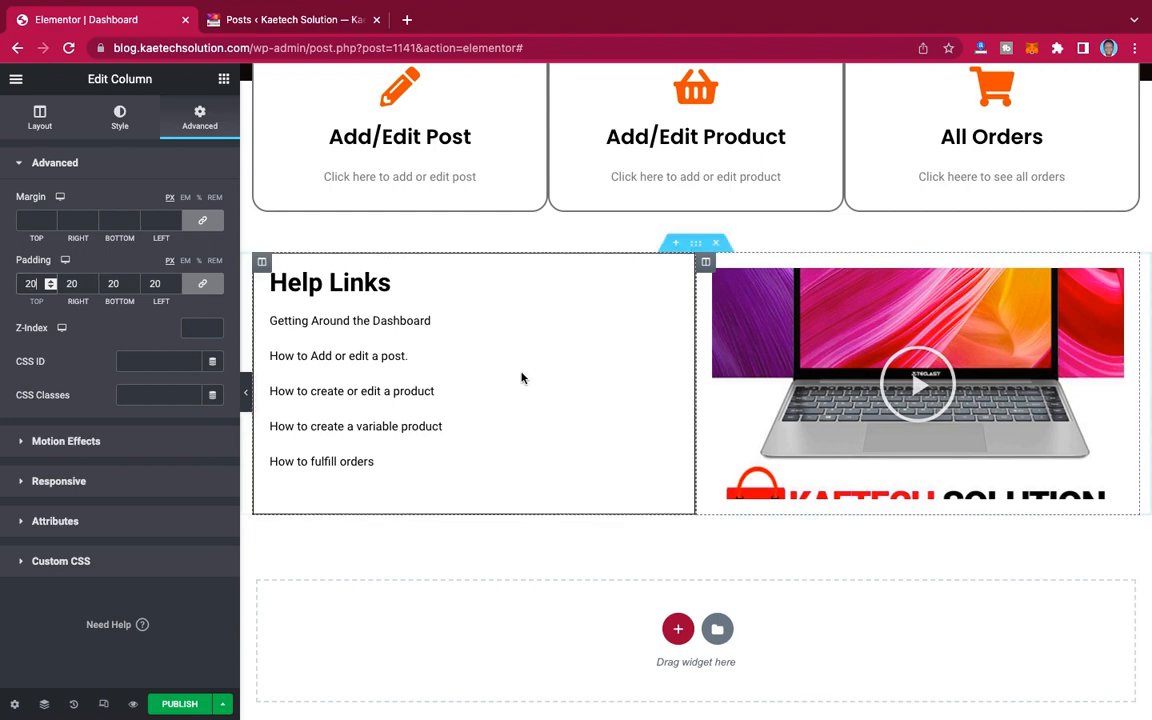
left_click(245, 394)
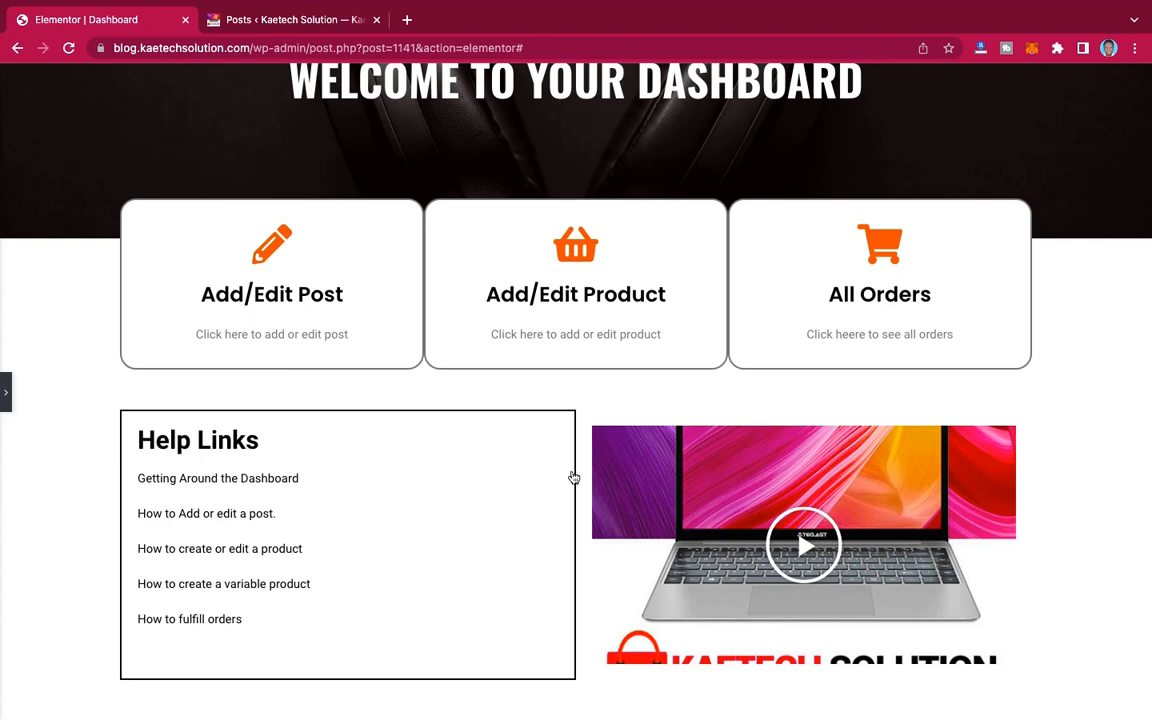
left_click(6, 393)
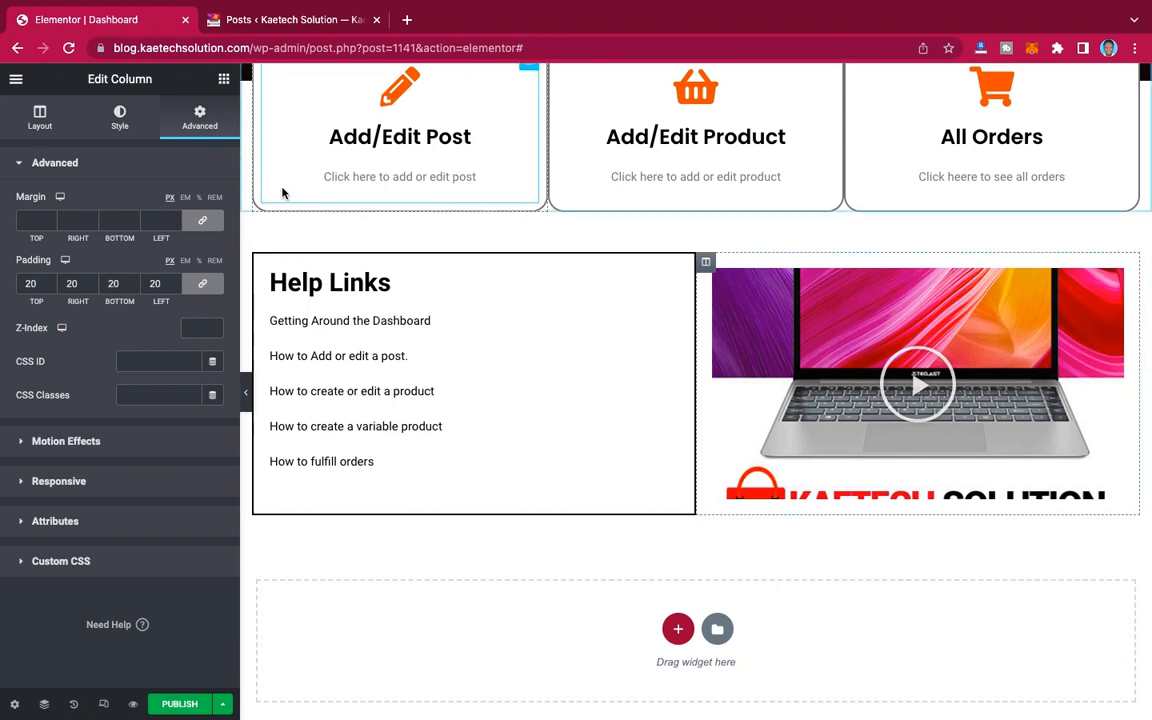
Step: Add a Heading widget above the video and select its placeholder title text for replacement
left_click(223, 84)
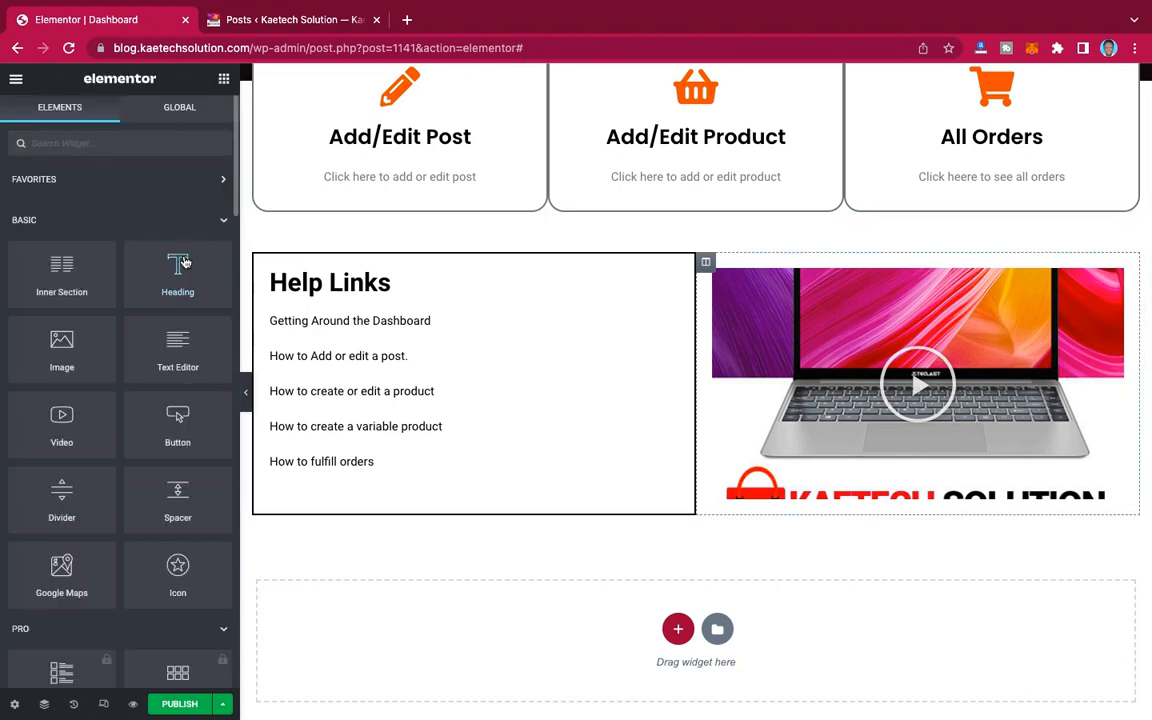
left_click_drag(177, 270, 918, 272)
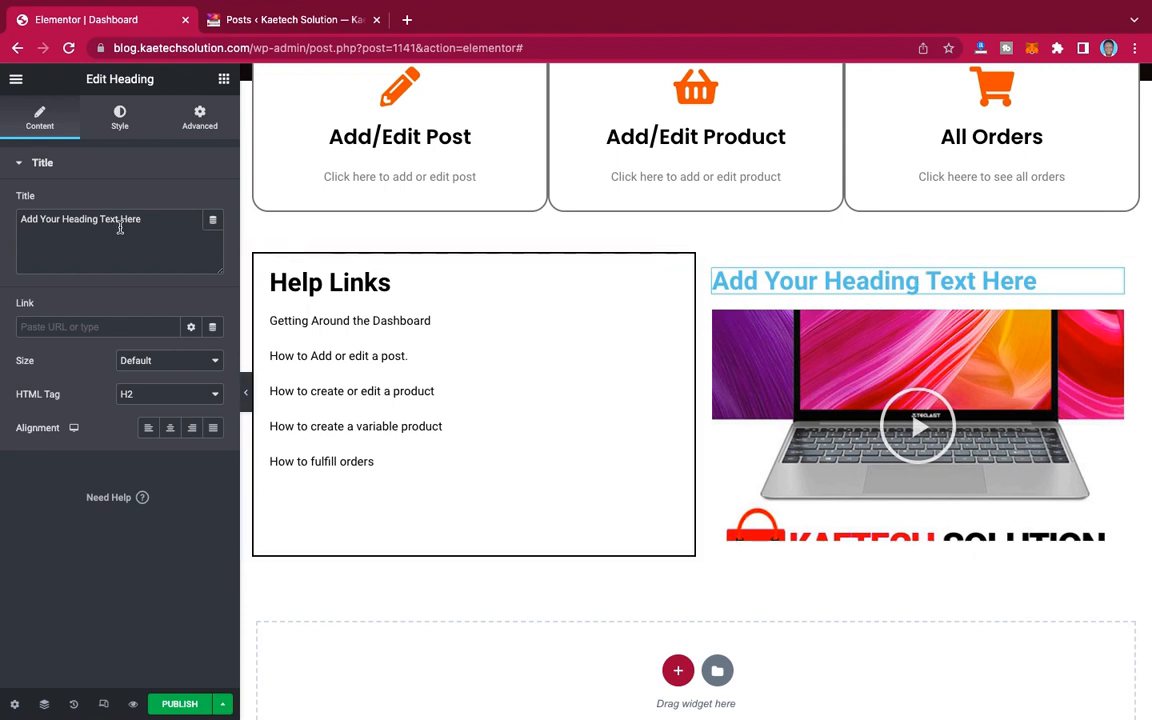
left_click_drag(149, 219, 2, 219)
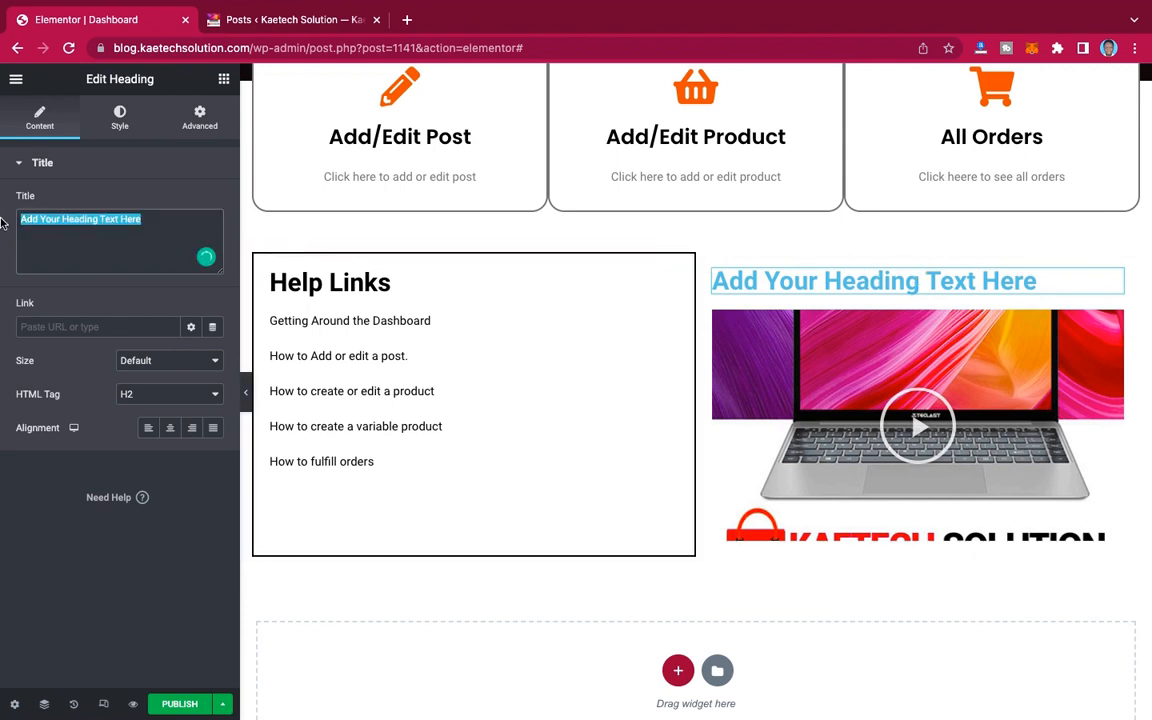
type("Ge")
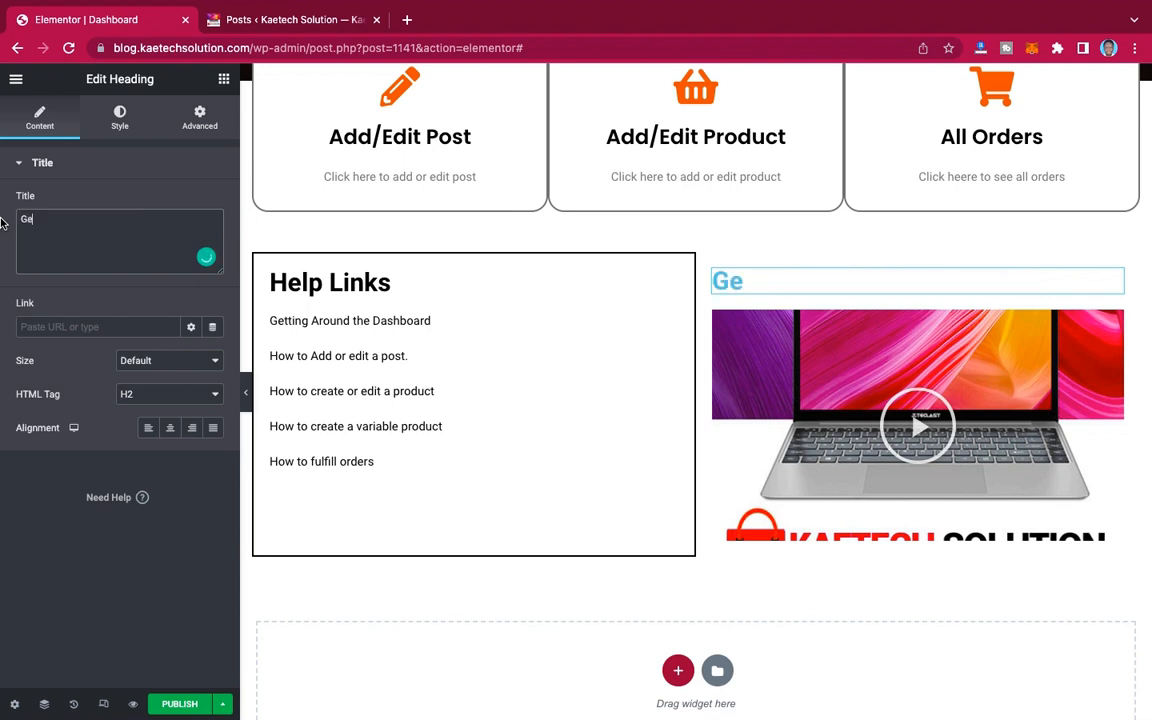
type("tting Aroun")
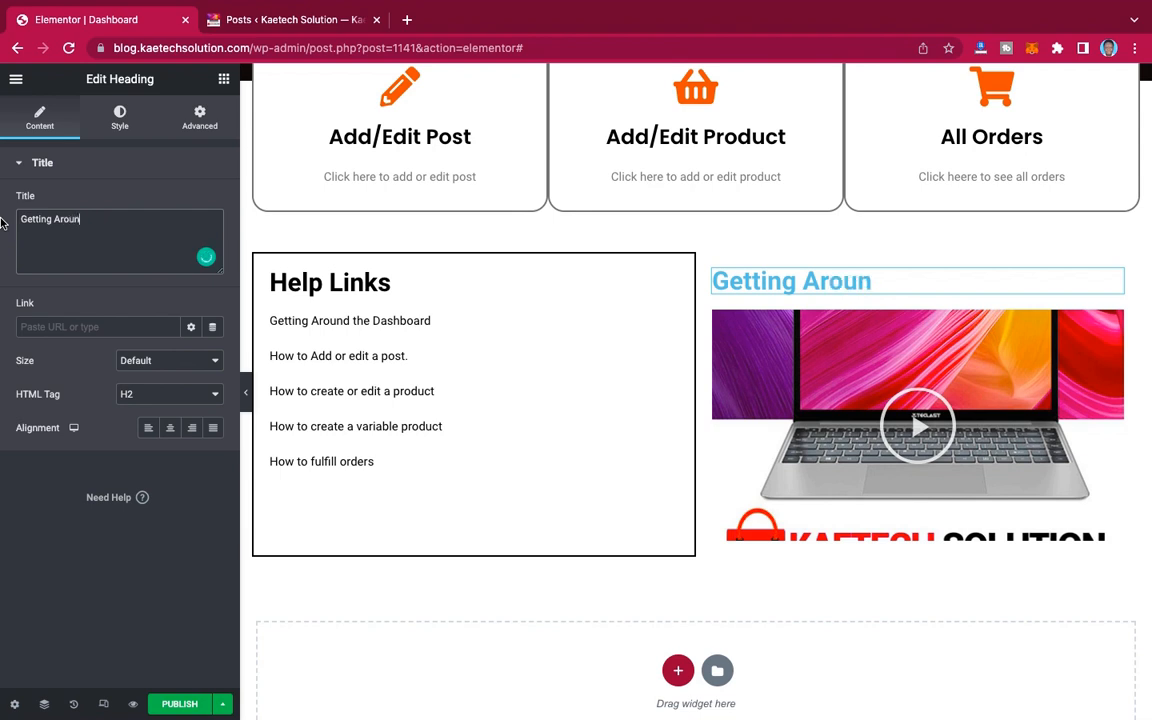
type("d")
key("BackSpace")
key("BackSpace")
key("BackSpace")
key("BackSpace")
key("BackSpace")
key("BackSpace")
key("BackSpace")
key("BackSpace")
key("BackSpace")
key("BackSpace")
key("BackSpace")
key("BackSpace")
key("BackSpace")
key("BackSpace")
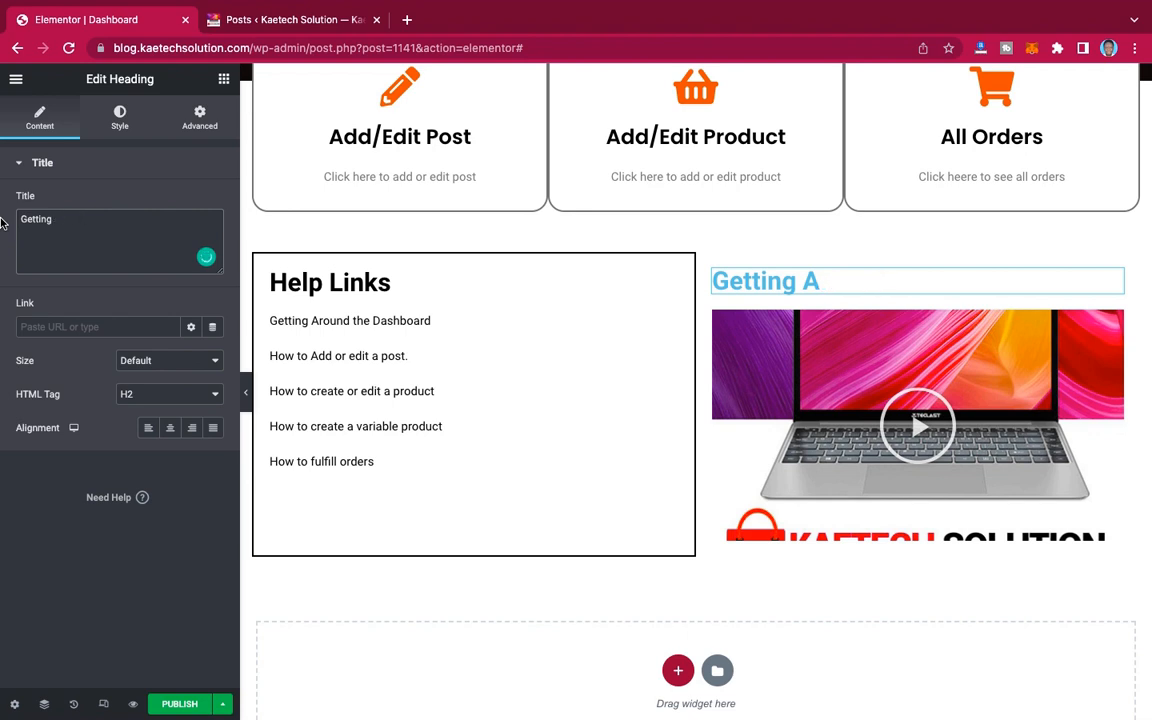
Step: Title the heading above the video "Know Your dashboard" and center it
type("Know")
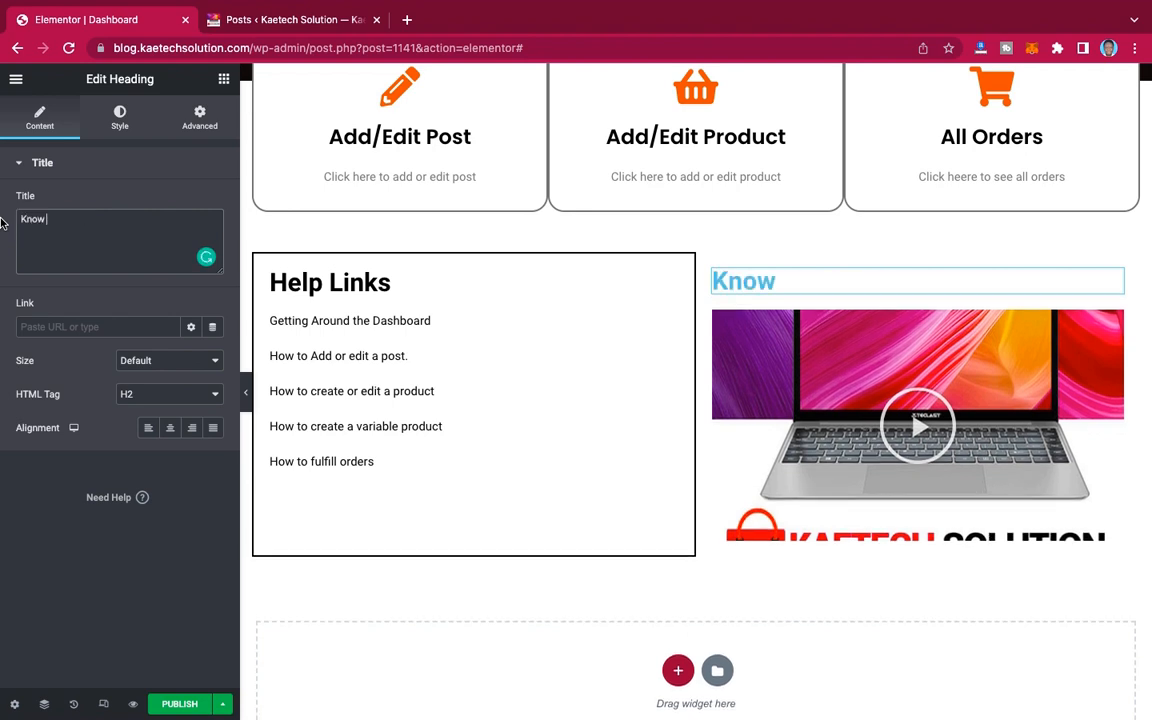
type(" Your da")
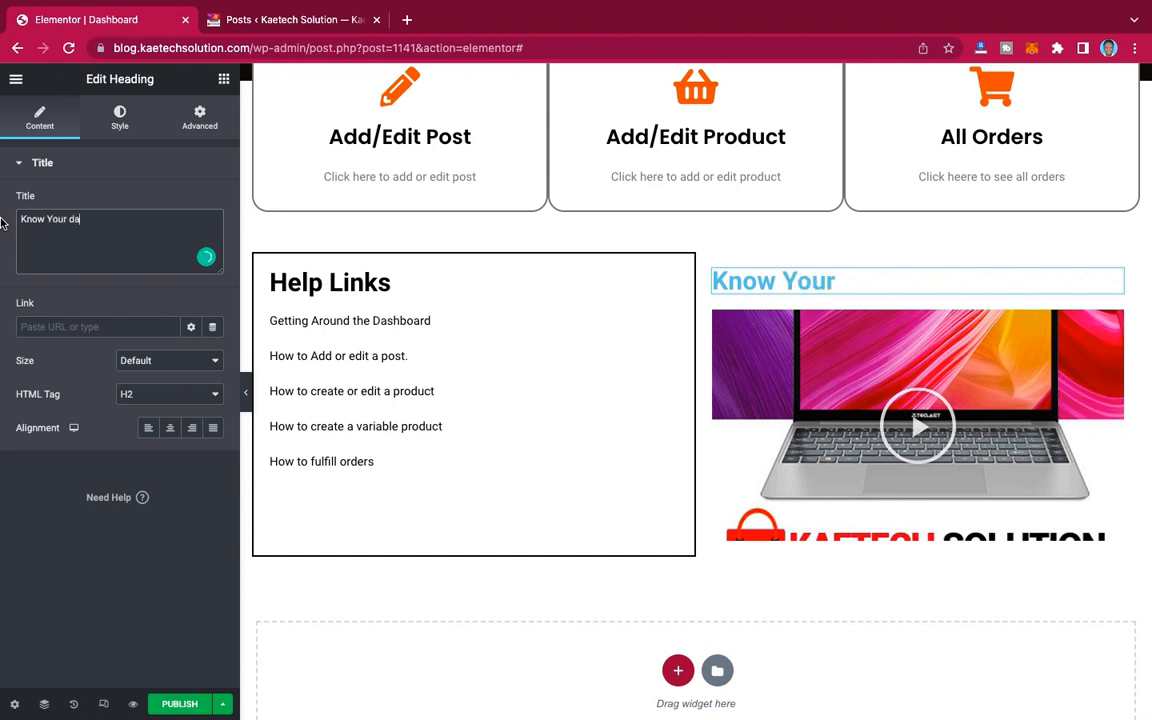
type("rhboard")
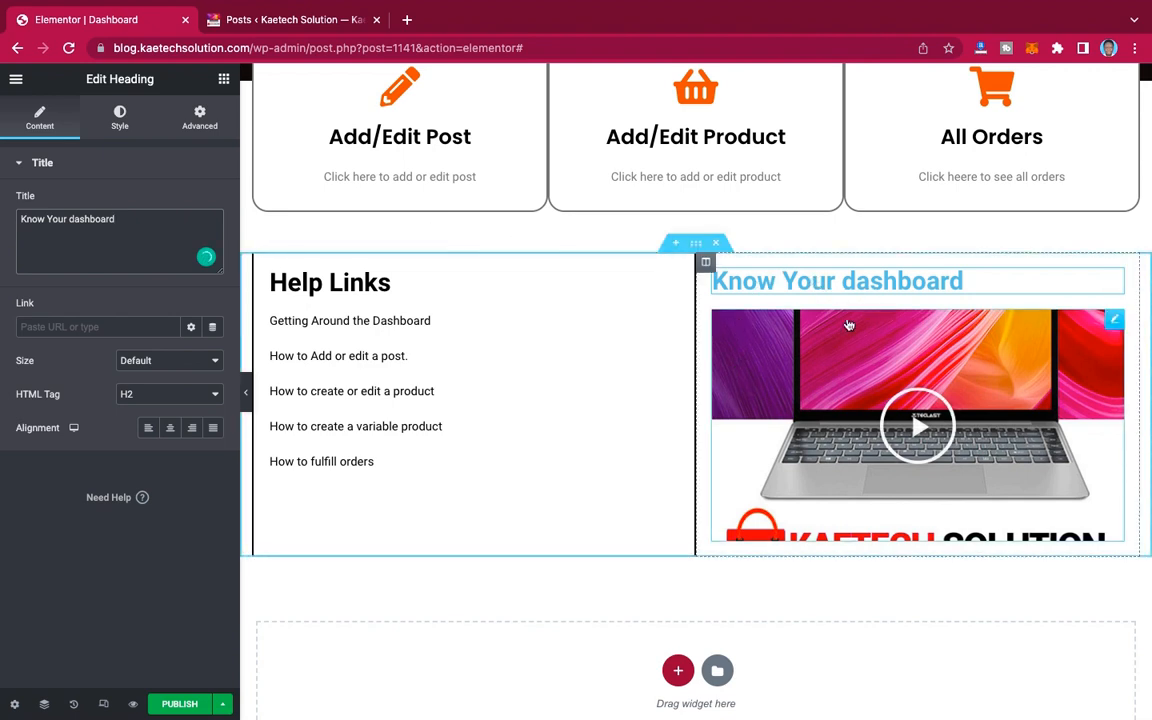
left_click(169, 428)
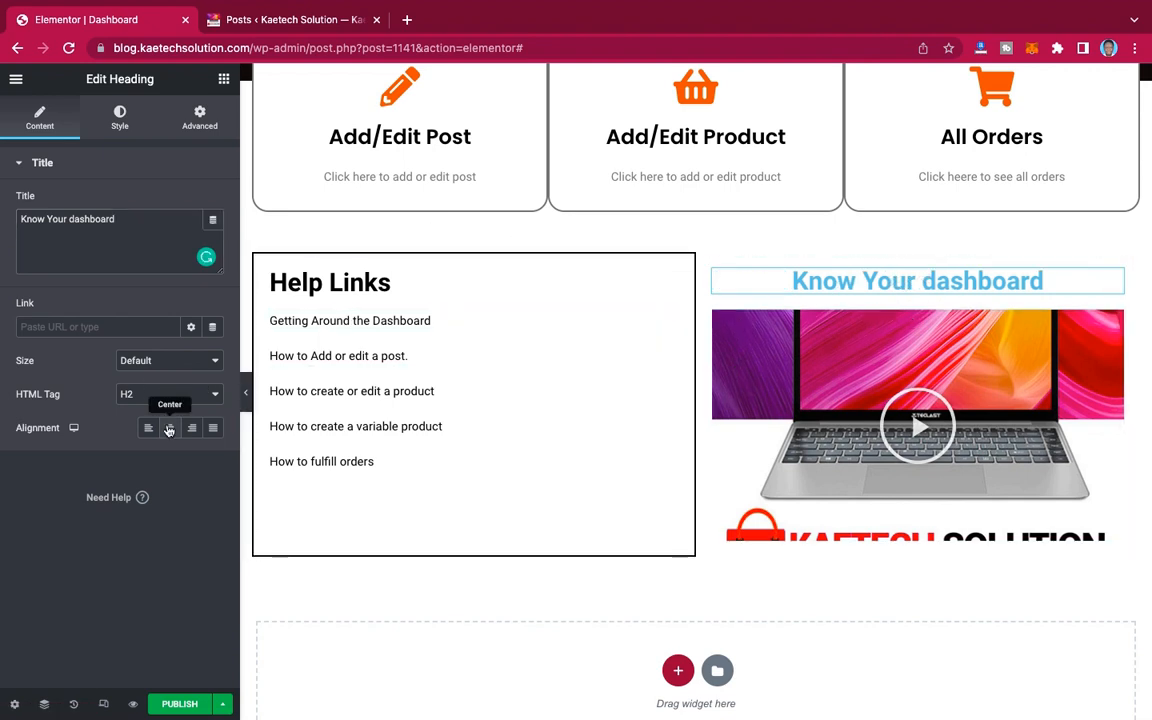
Step: Change the "Know Your dashboard" heading's text color to black, #000000
left_click(119, 118)
left_click(212, 208)
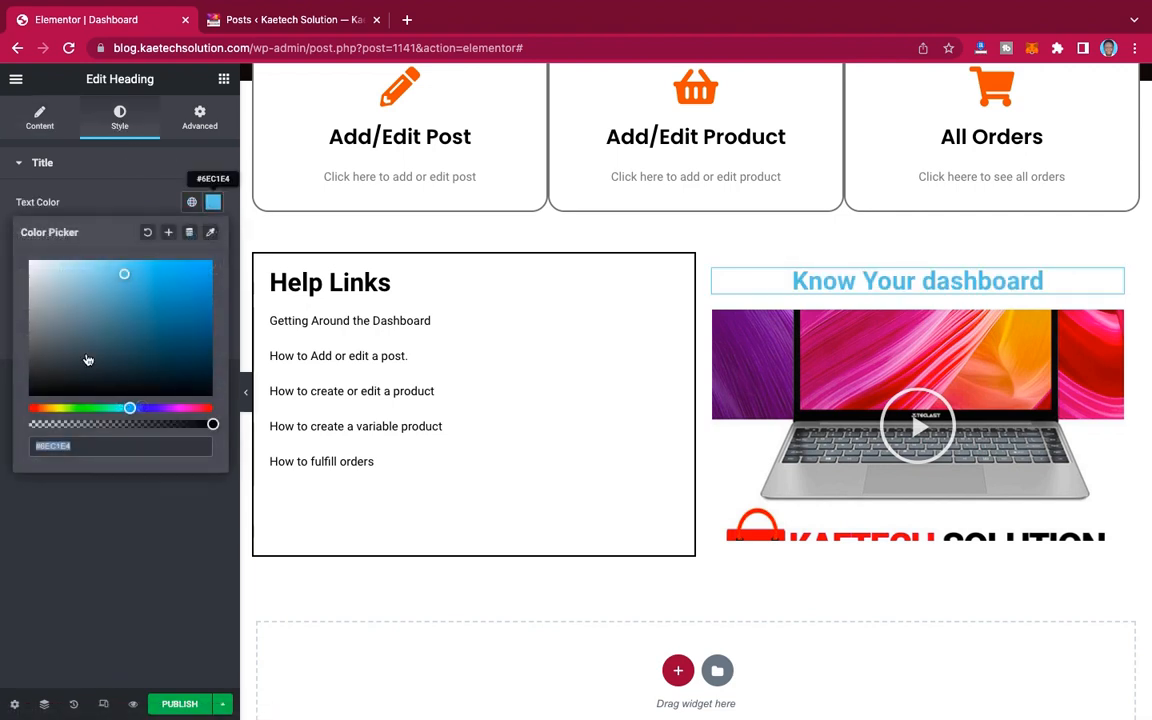
left_click_drag(41, 388, 6, 422)
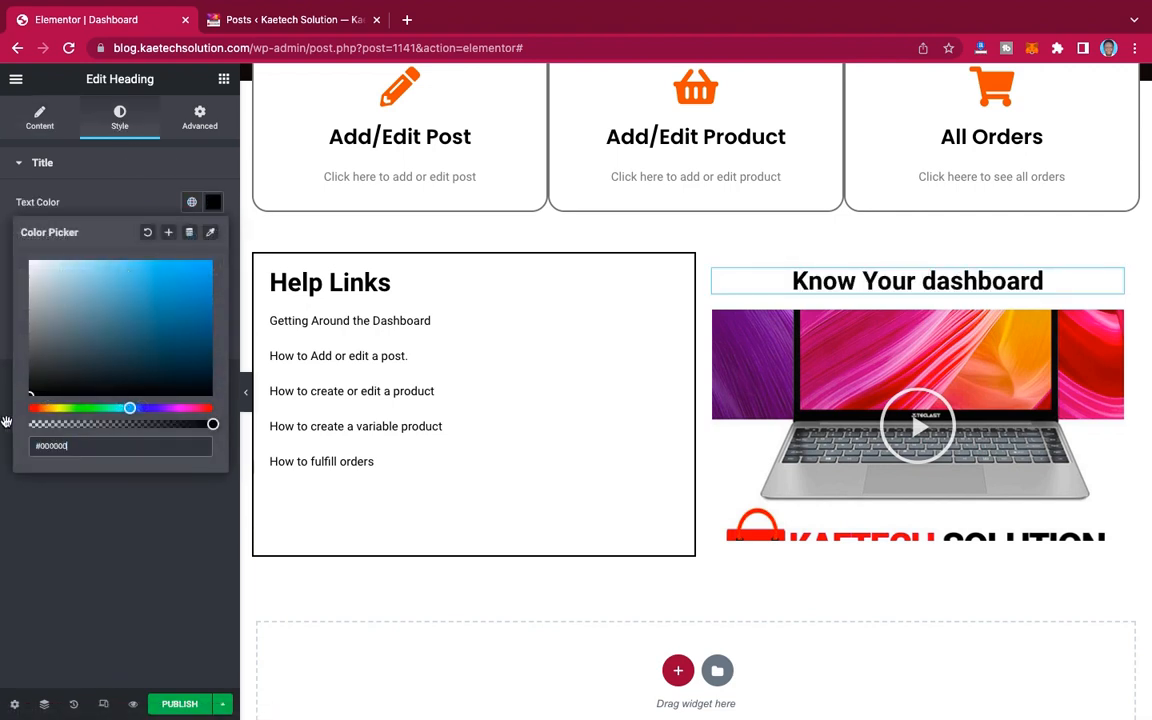
left_click(75, 551)
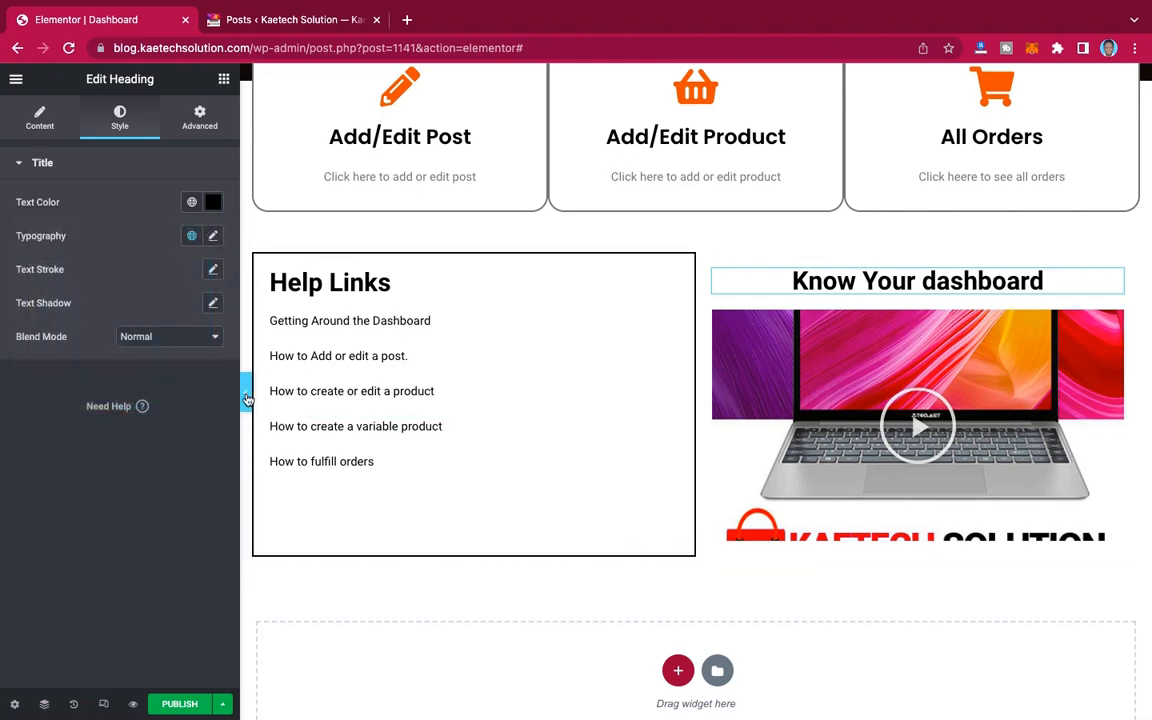
Step: Preview the page and review its layout from the welcome banner to the Help Links and video section
left_click(246, 392)
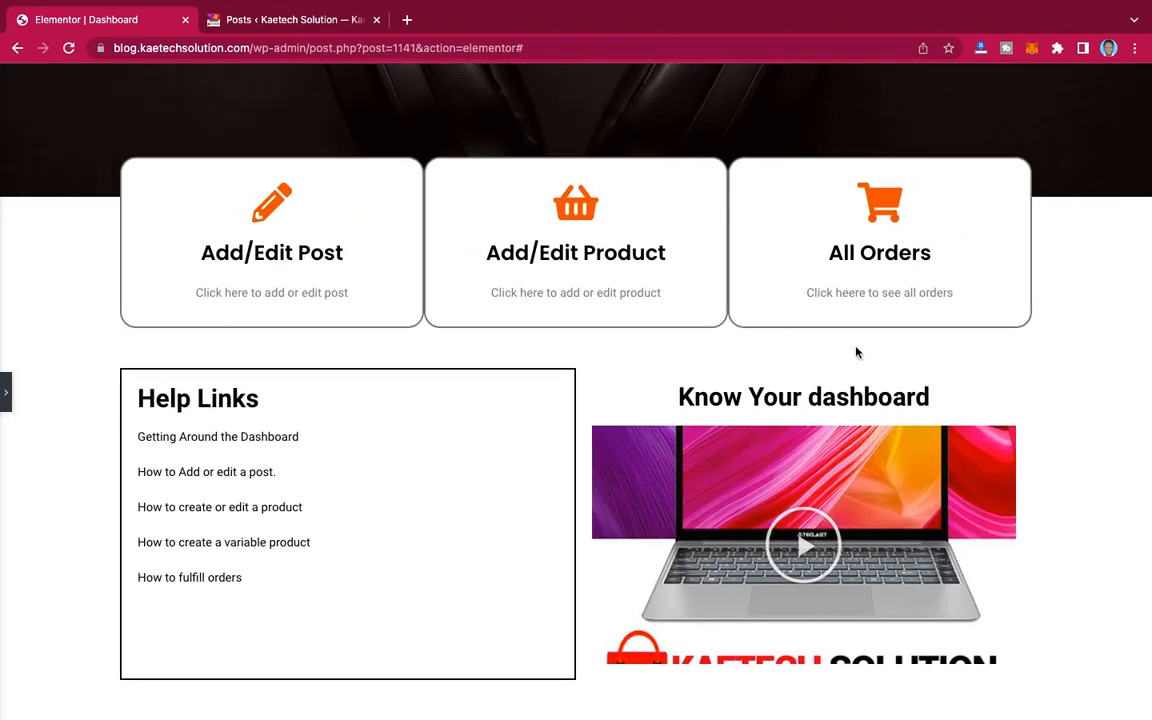
scroll(856, 352, "up", 3)
scroll(856, 352, "down", 3)
left_click(9, 398)
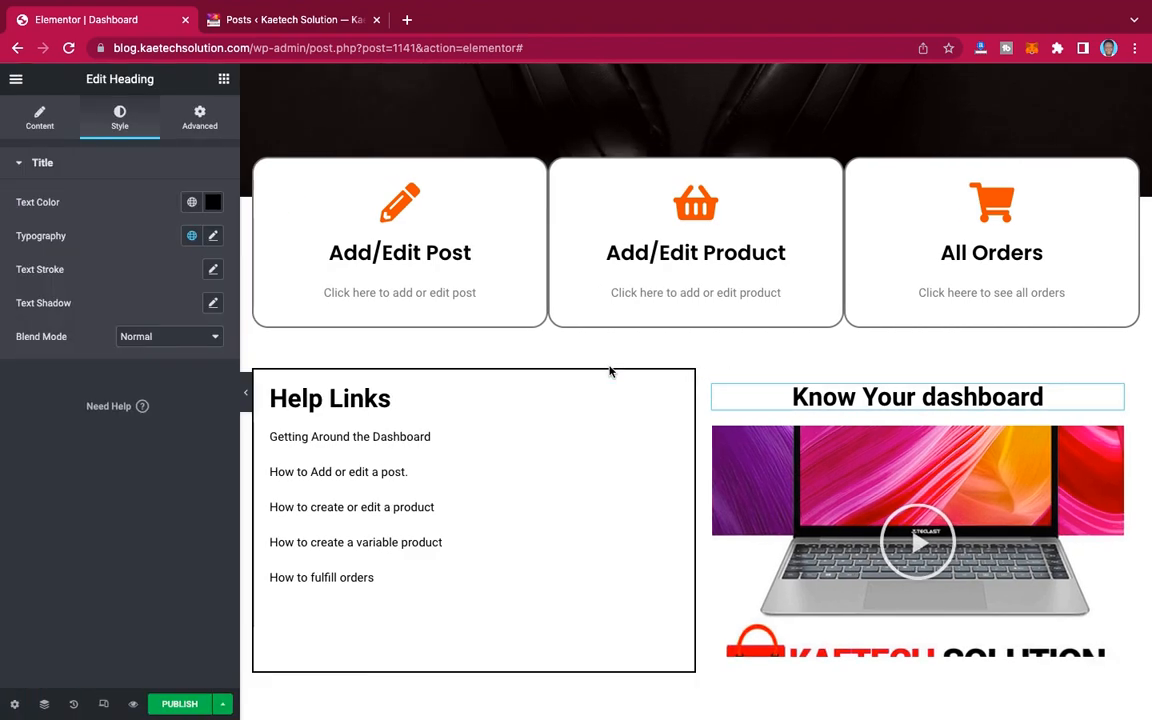
scroll(870, 274, "up", 2)
scroll(870, 274, "down", 4)
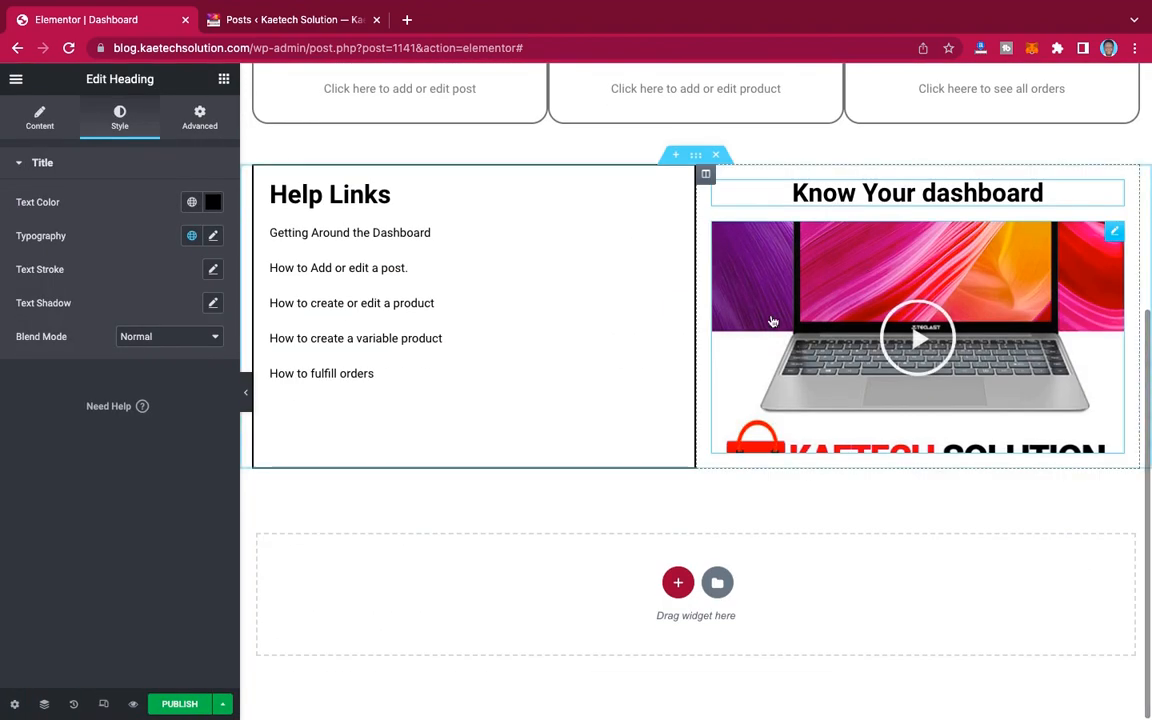
scroll(650, 270, "up", 2)
scroll(650, 270, "up", 2)
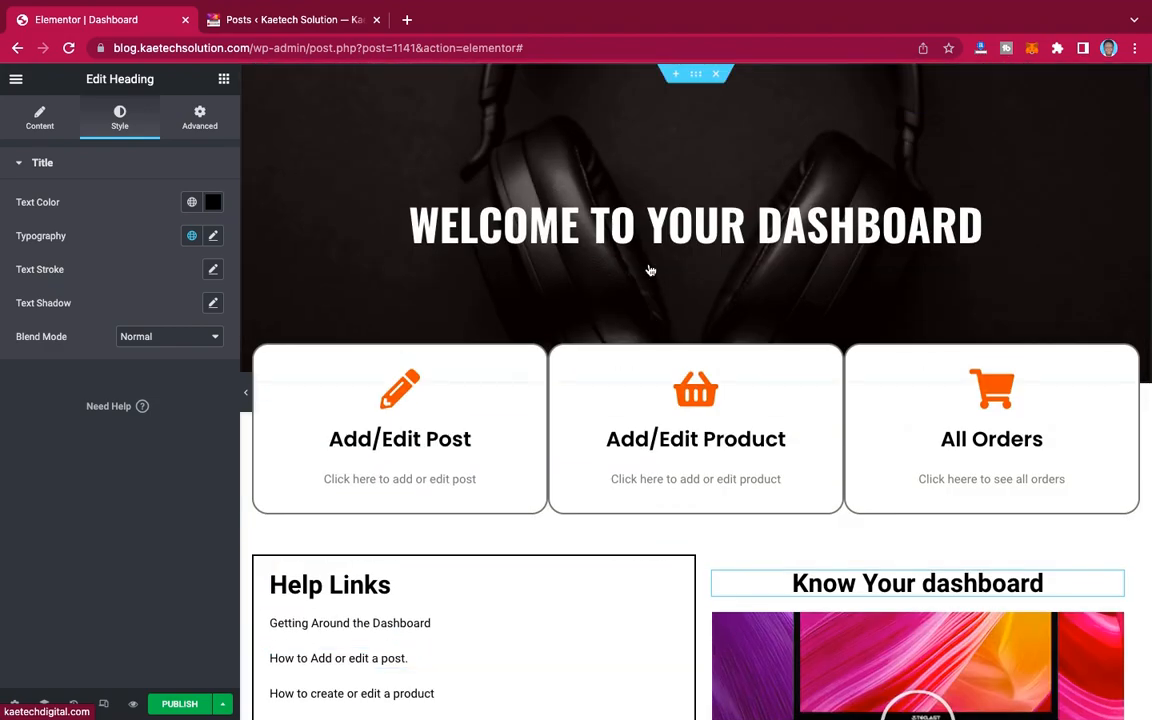
scroll(650, 268, "down", 4)
scroll(650, 268, "up", 2)
scroll(648, 270, "up", 2)
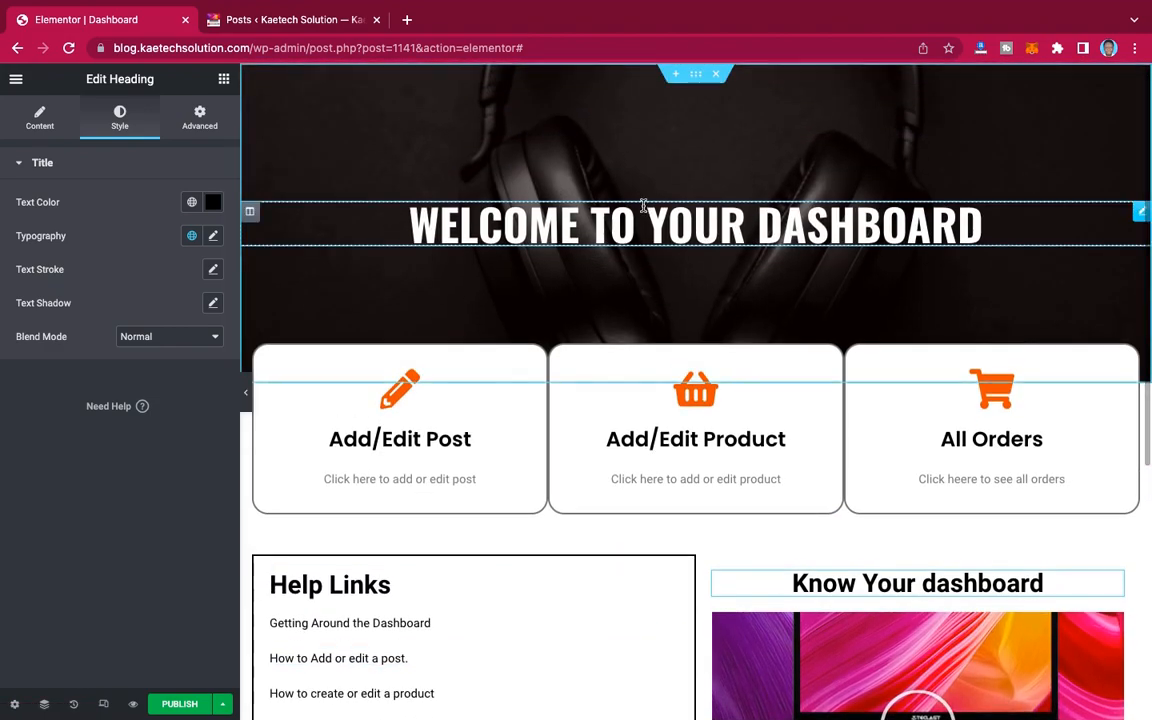
scroll(625, 265, "down", 4)
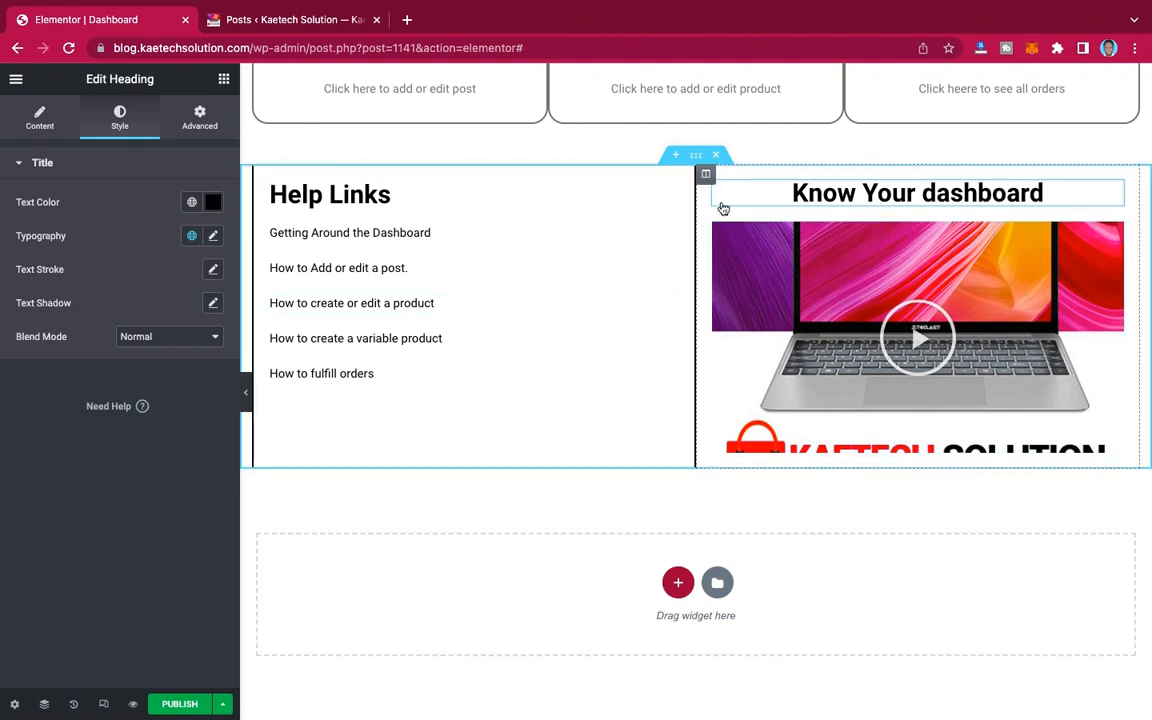
scroll(658, 381, "up", 3)
scroll(658, 381, "down", 3)
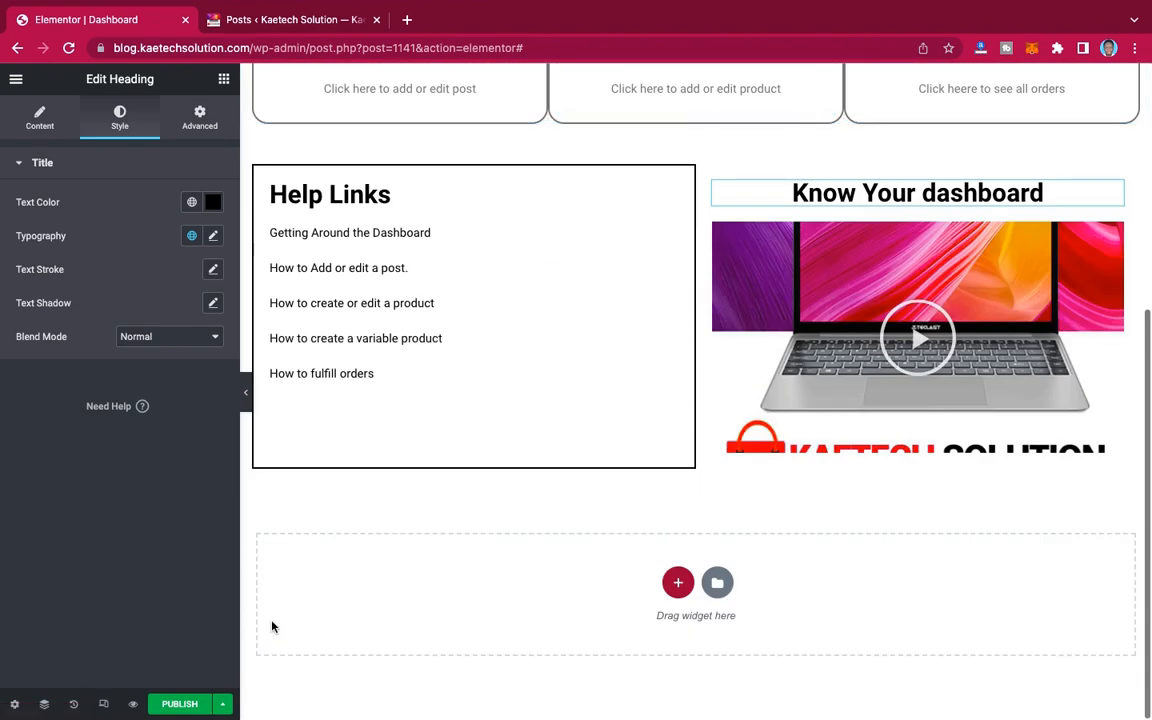
Step: Publish the dashboard page and open the editor's main menu with the settings and exit options
left_click(180, 704)
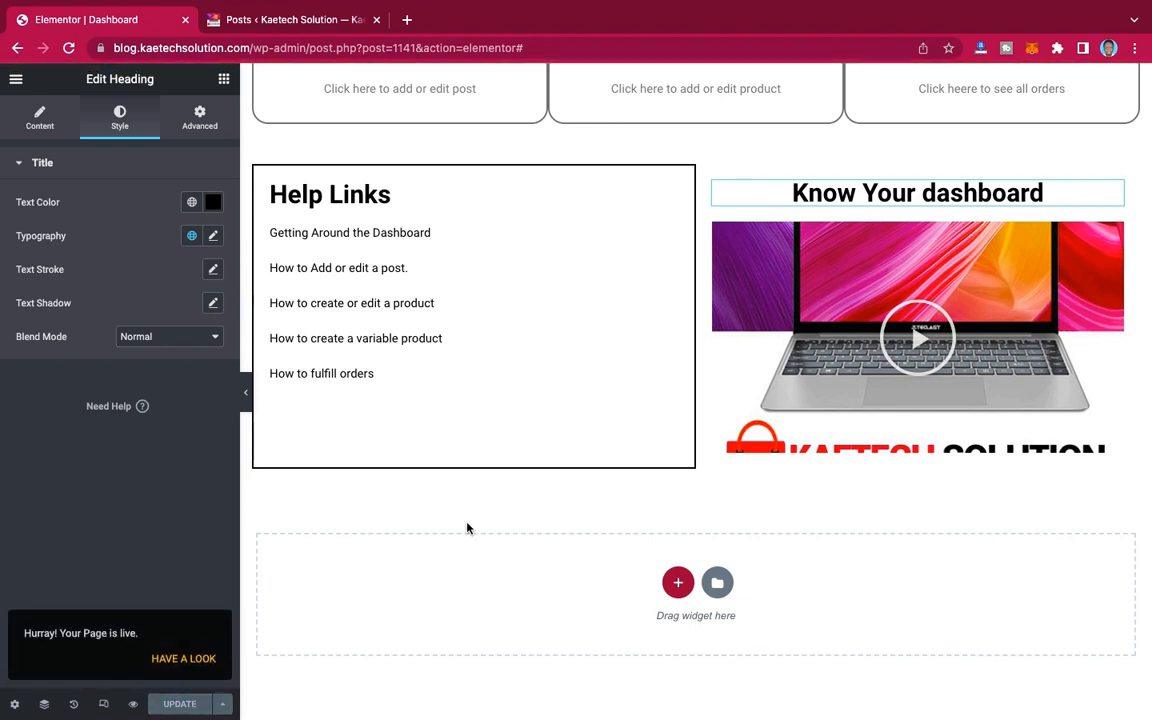
left_click(16, 80)
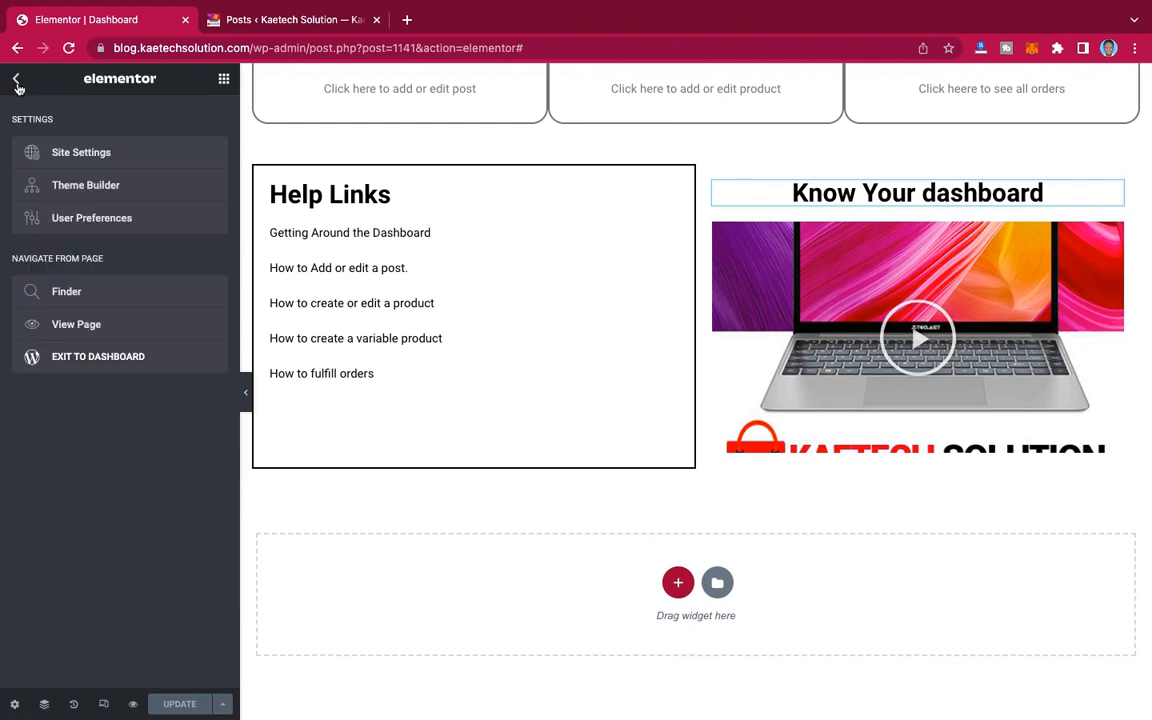
Step: Exit the Elementor editor and open the Dashboard section of the White Label CMS settings
left_click(89, 360)
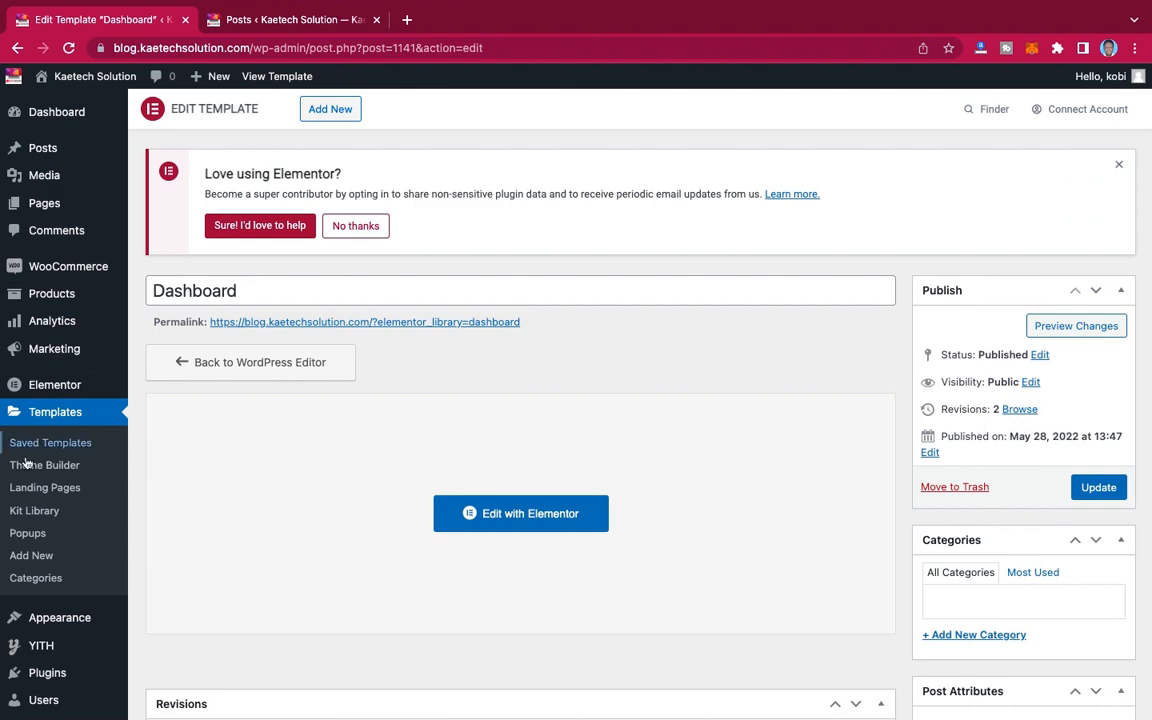
scroll(40, 490, "down", 4)
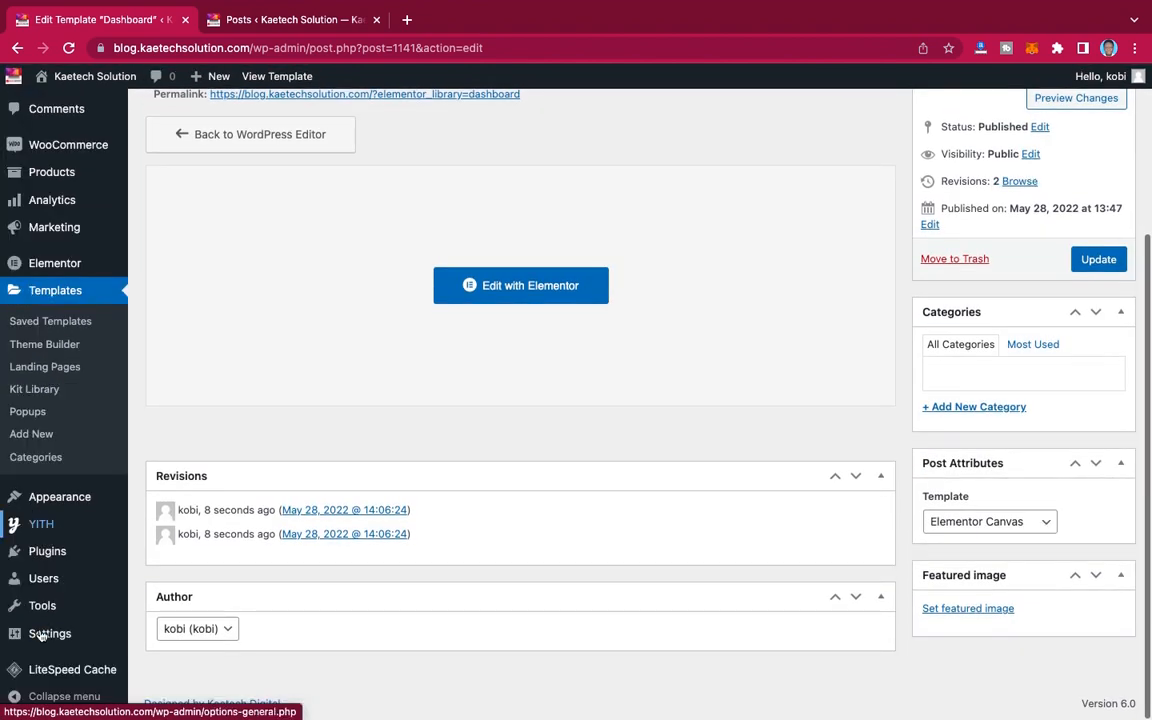
mouse_move(40, 641)
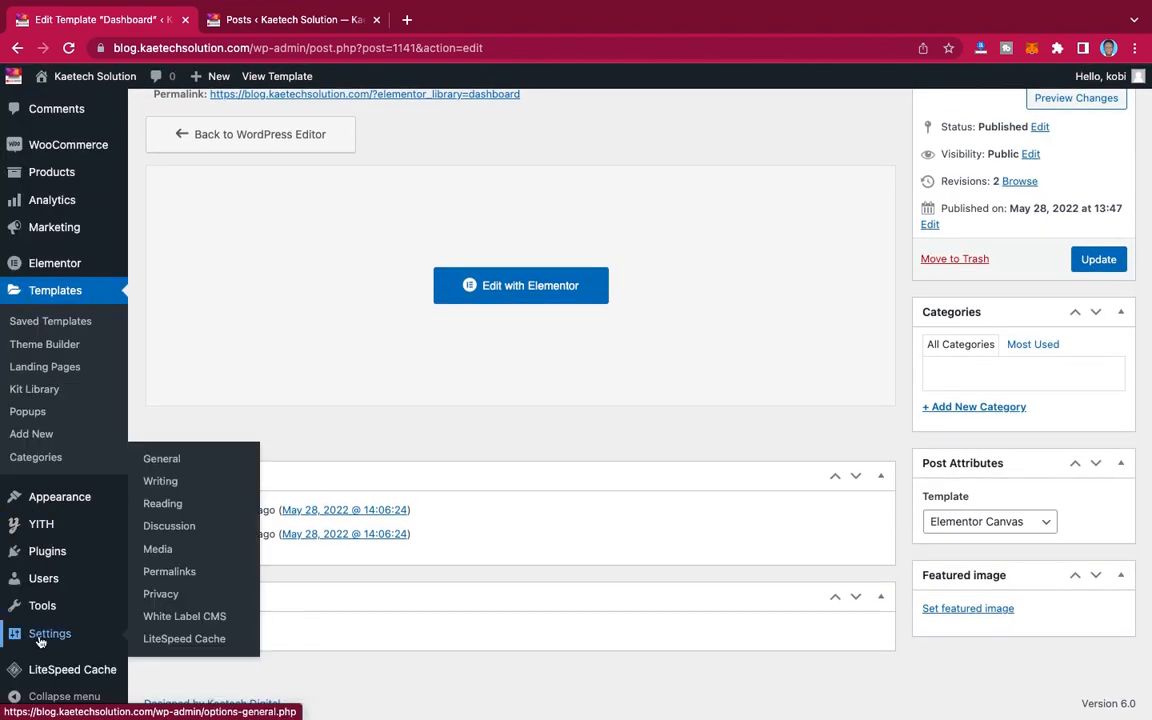
left_click(188, 619)
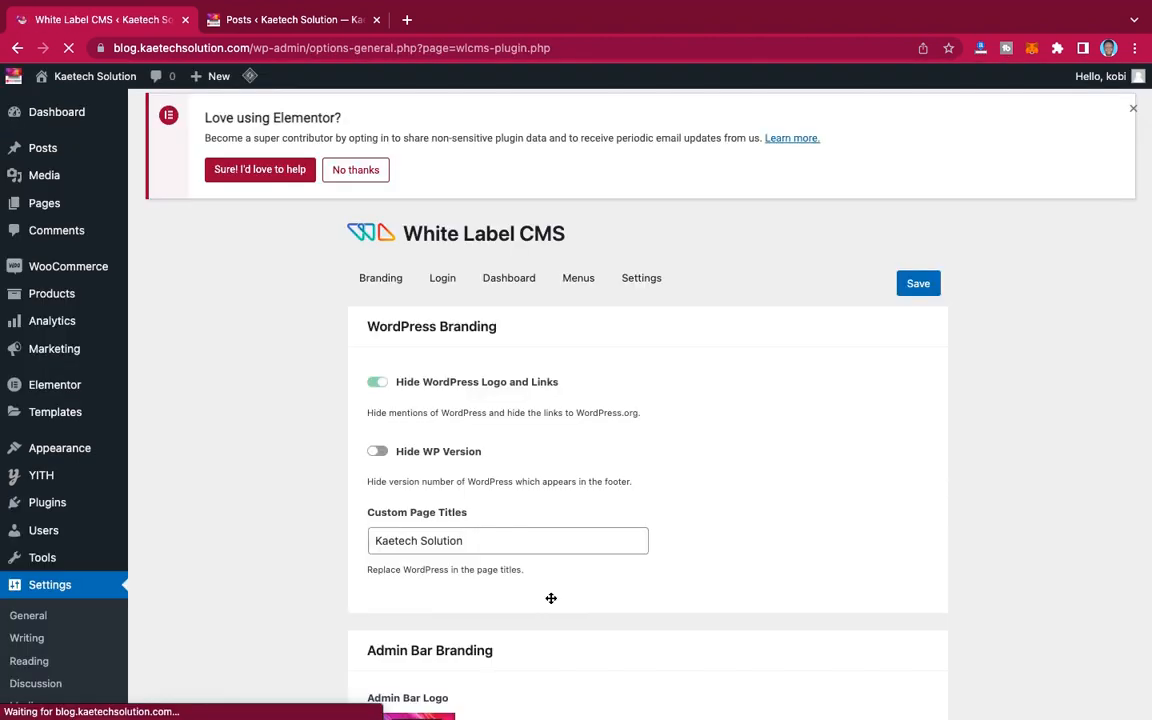
left_click(517, 283)
Step: Enable a custom welcome panel with the Elementor template type, choose the "Dashboard" template and save the settings
scroll(690, 460, "down", 8)
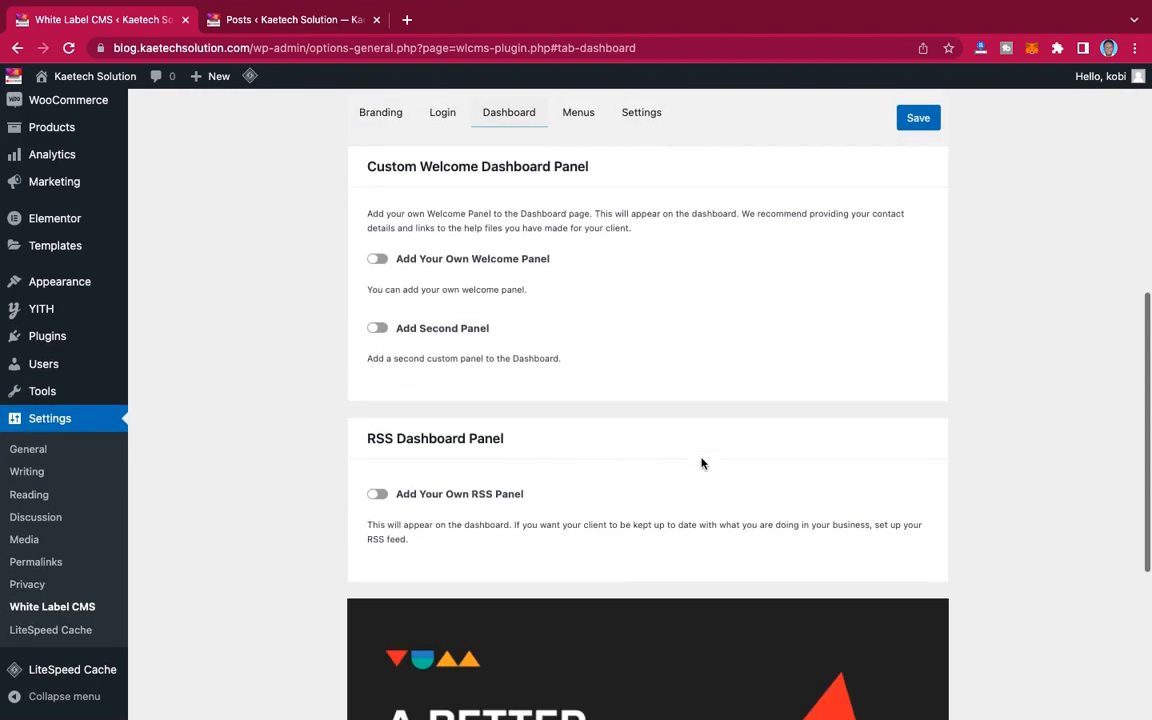
scroll(700, 463, "up", 1)
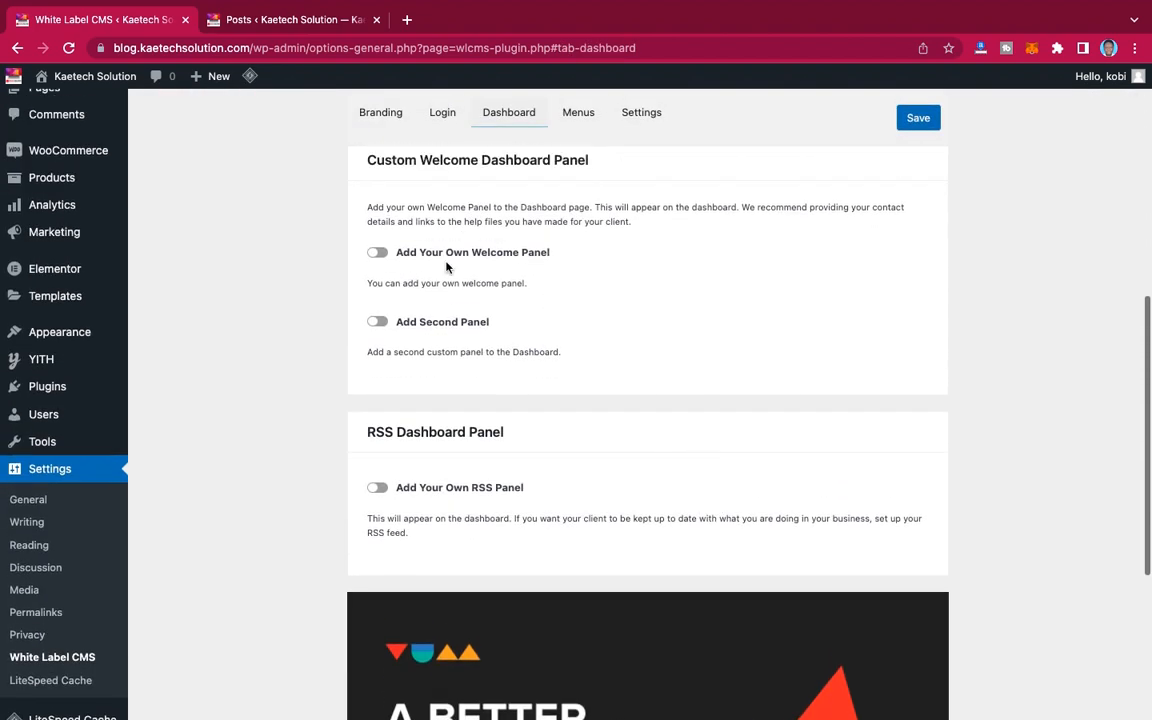
left_click(379, 253)
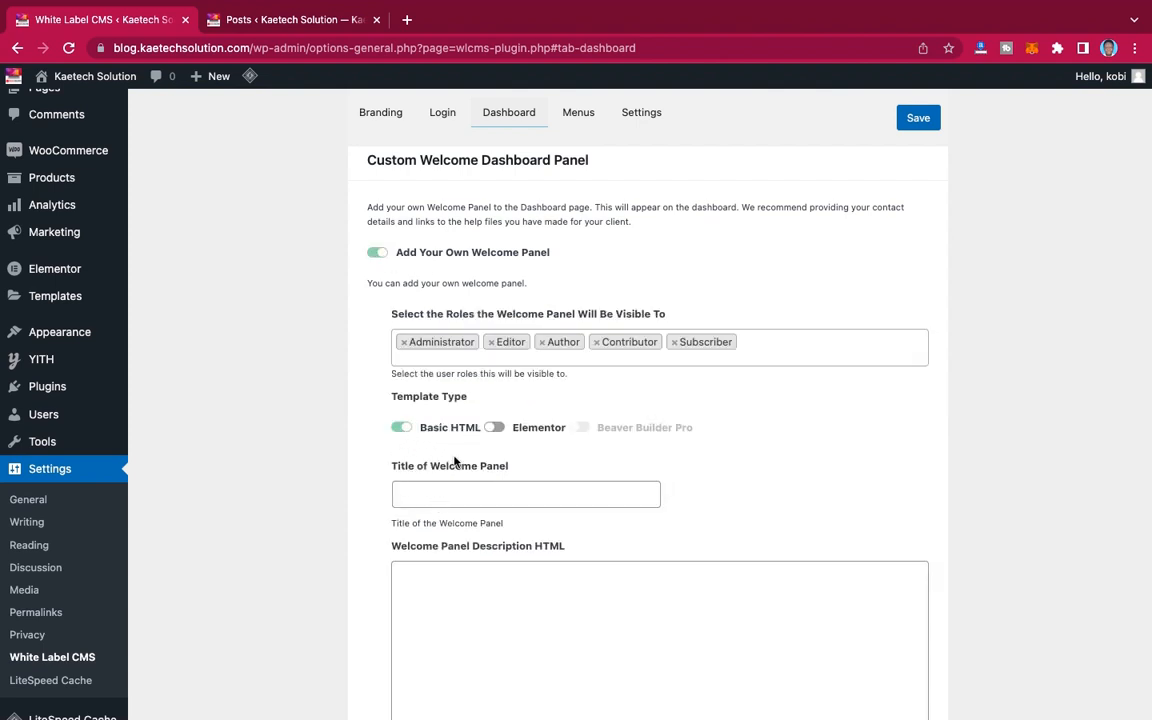
left_click(495, 428)
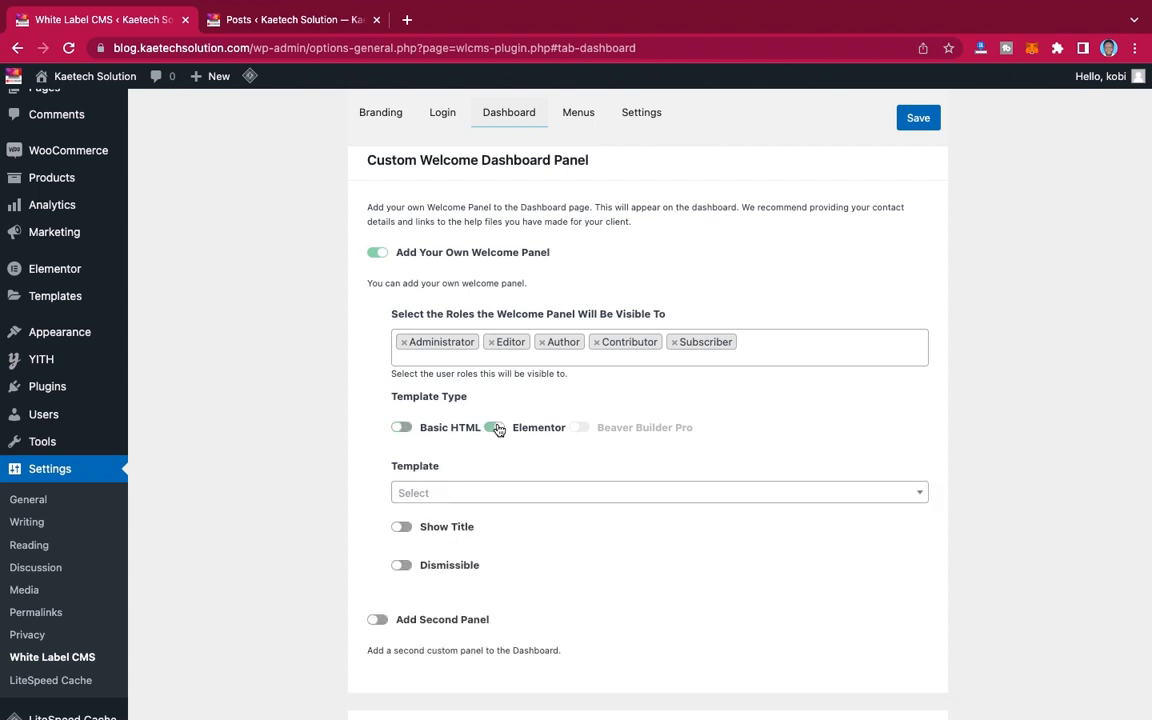
left_click(541, 494)
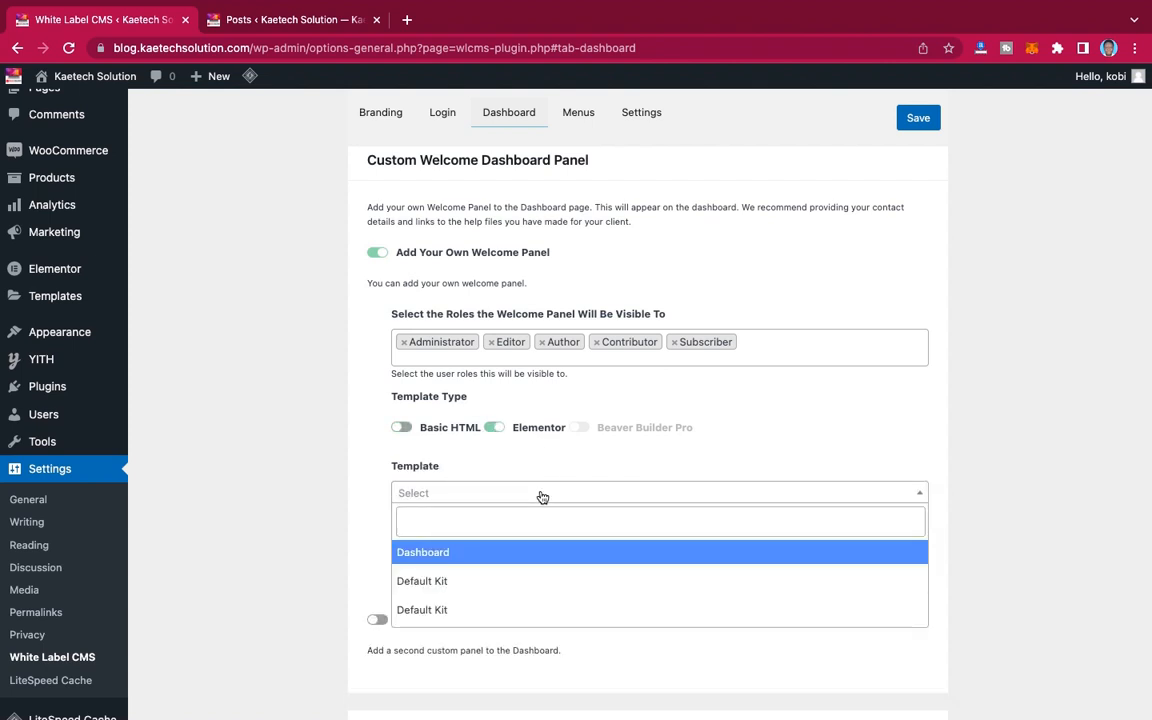
left_click(442, 558)
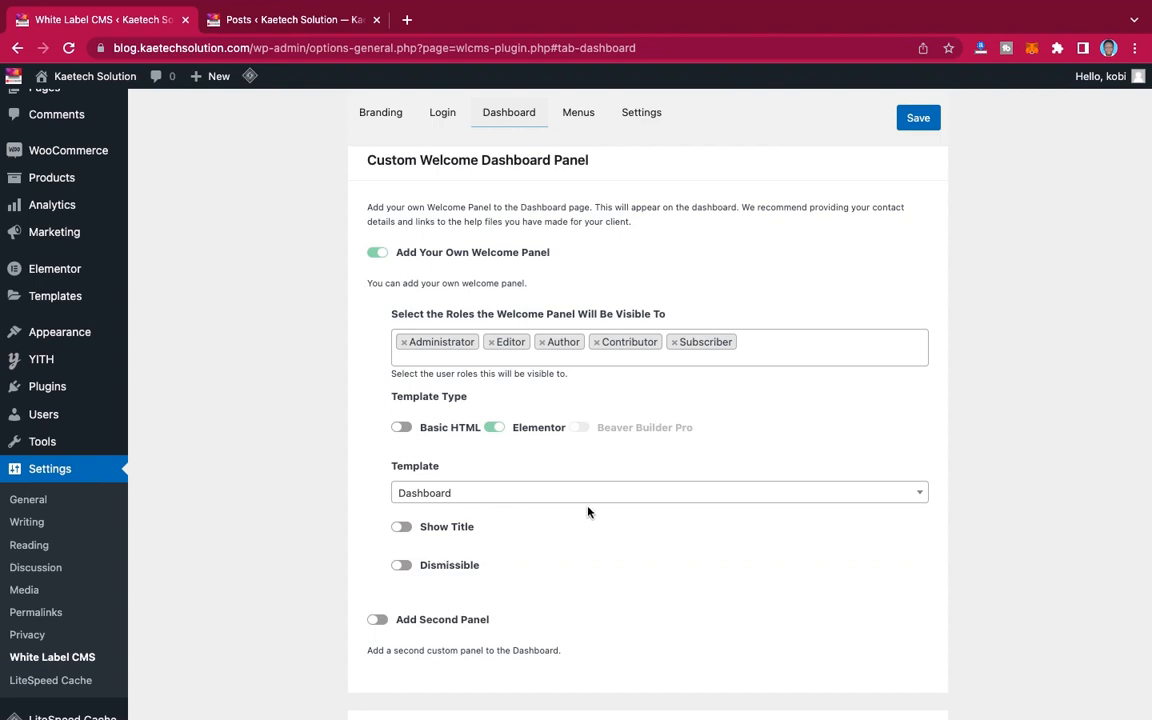
scroll(588, 512, "down", 6)
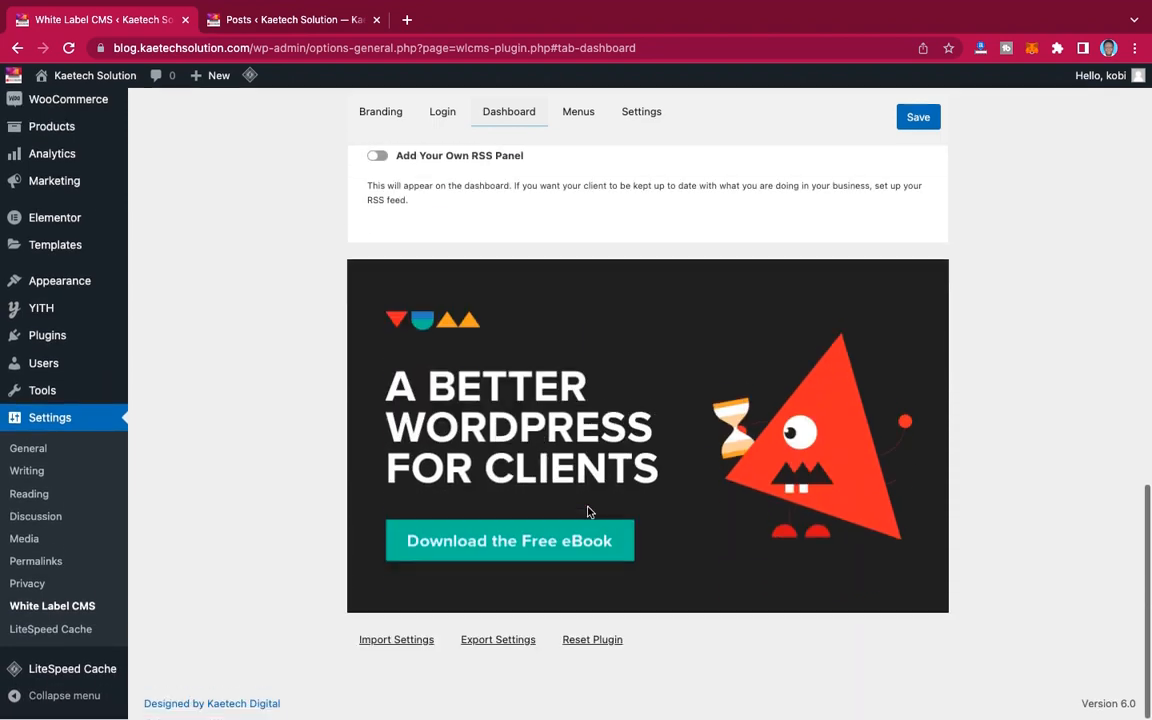
scroll(586, 512, "up", 10)
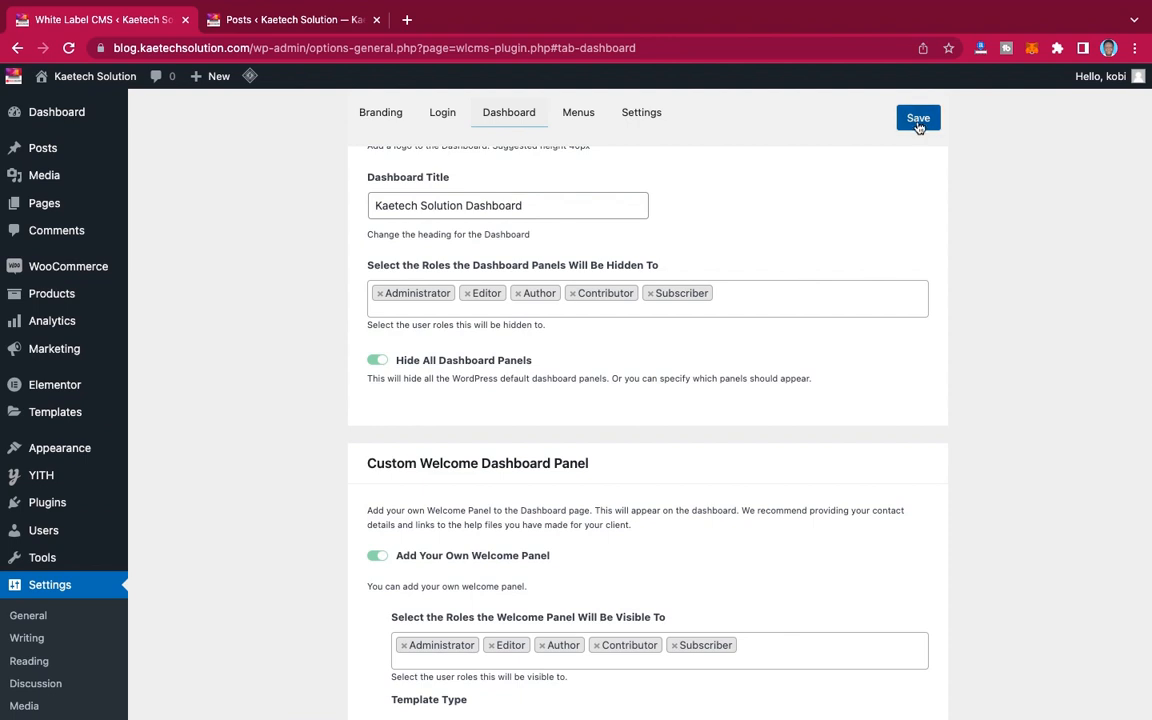
left_click(918, 120)
Step: Open the admin Dashboard home in the browser tab showing Posts and dismiss the "Love using Elementor?" notice
left_click(300, 20)
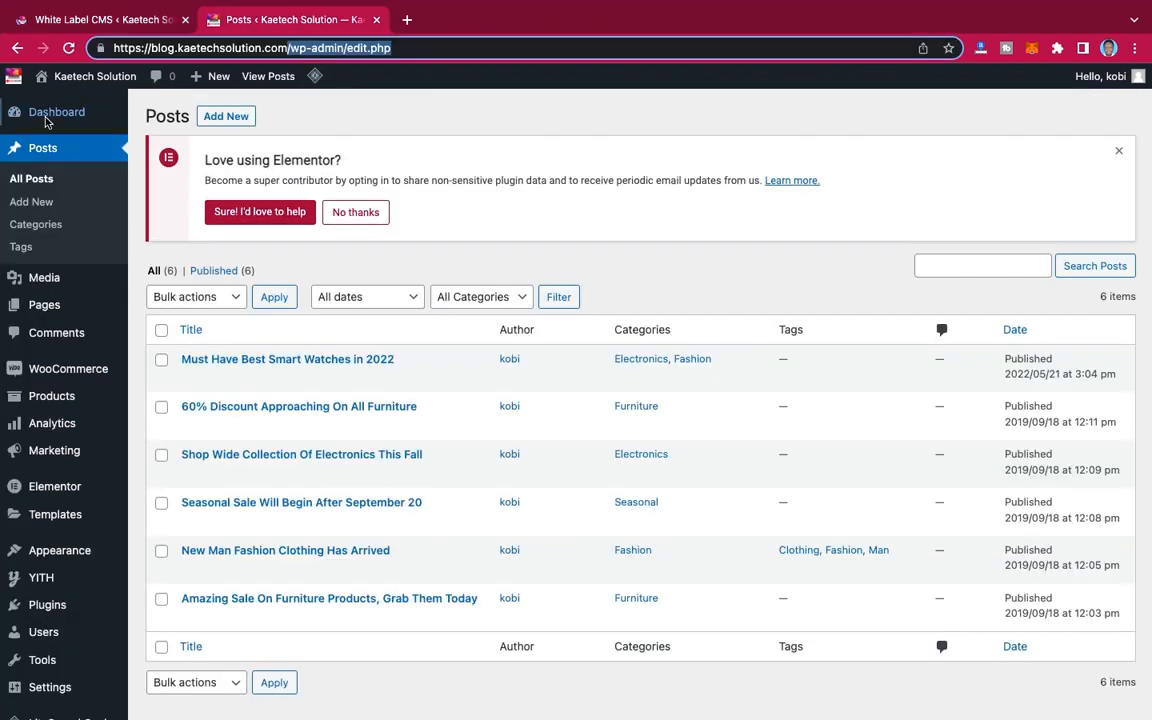
mouse_move(55, 110)
left_click(151, 117)
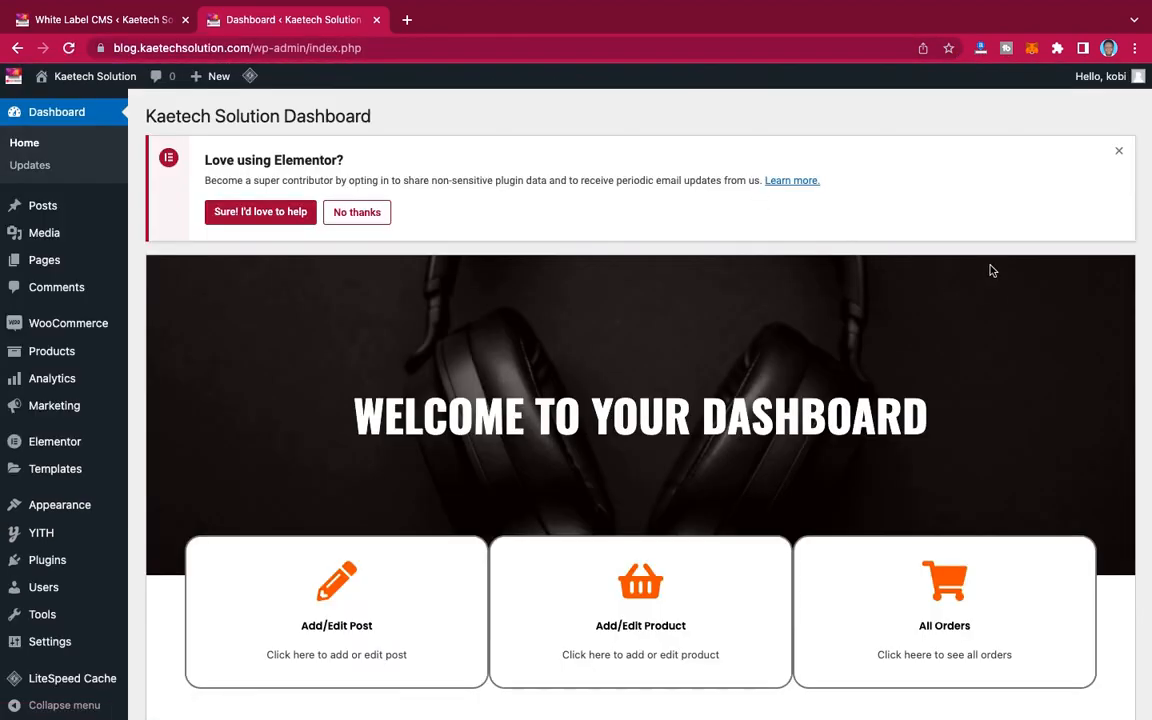
left_click(1120, 151)
Step: Review the custom welcome panel on the dashboard, from the welcome banner and icon boxes to the Help Links and video
scroll(1047, 210, "down", 5)
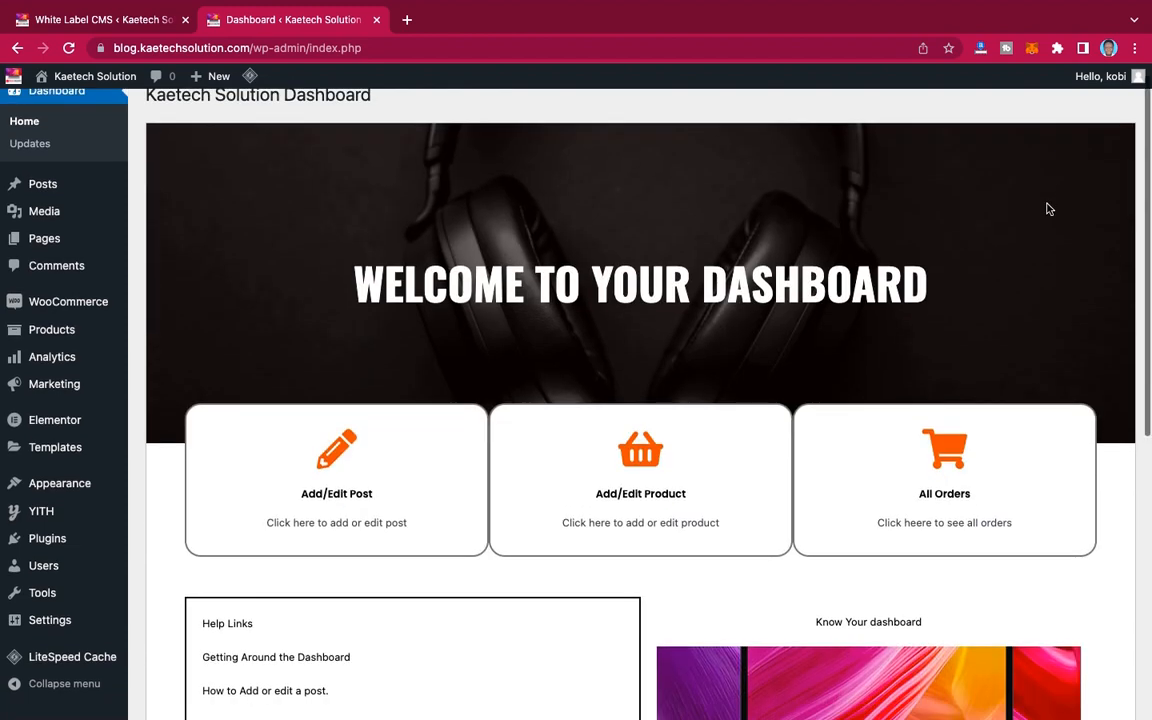
scroll(1047, 208, "up", 6)
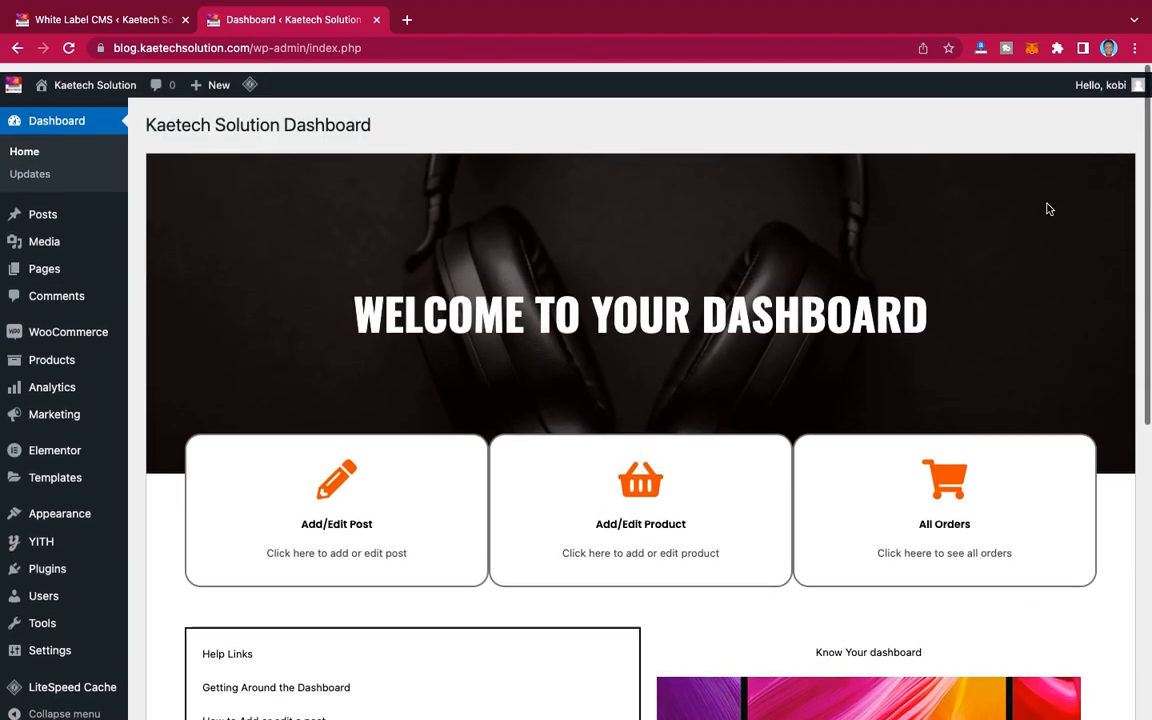
scroll(1047, 208, "down", 2)
scroll(1049, 209, "down", 3)
scroll(1049, 209, "up", 2)
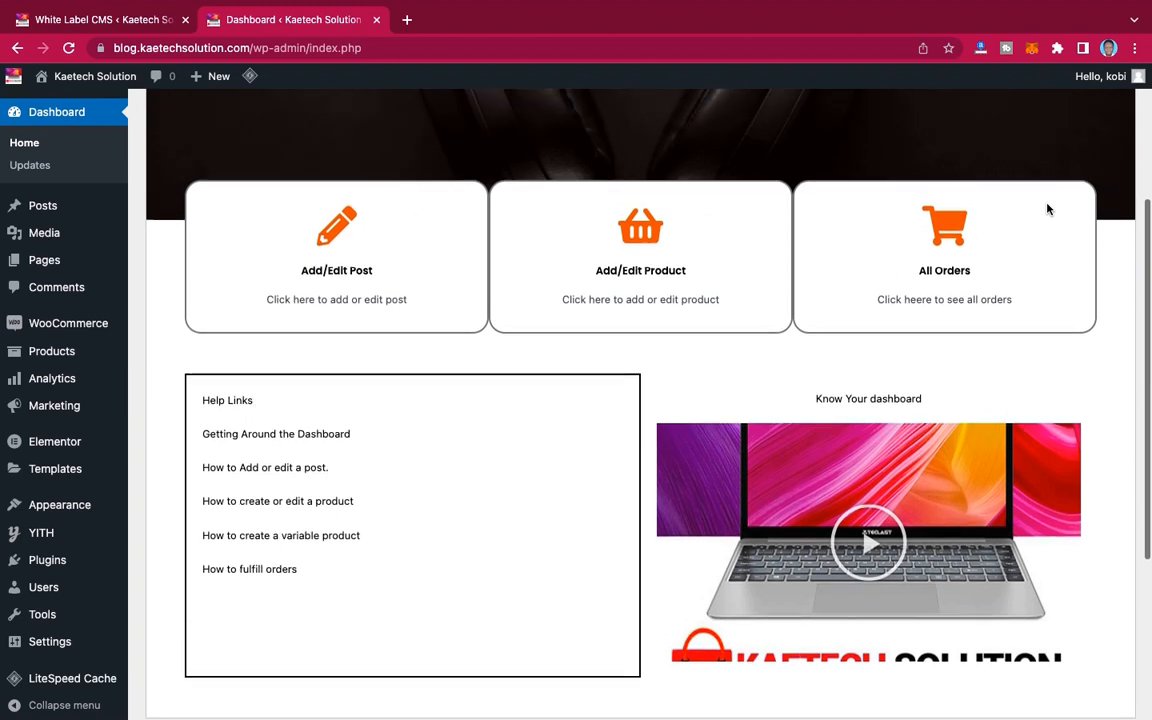
scroll(1047, 209, "up", 3)
scroll(1047, 209, "down", 1)
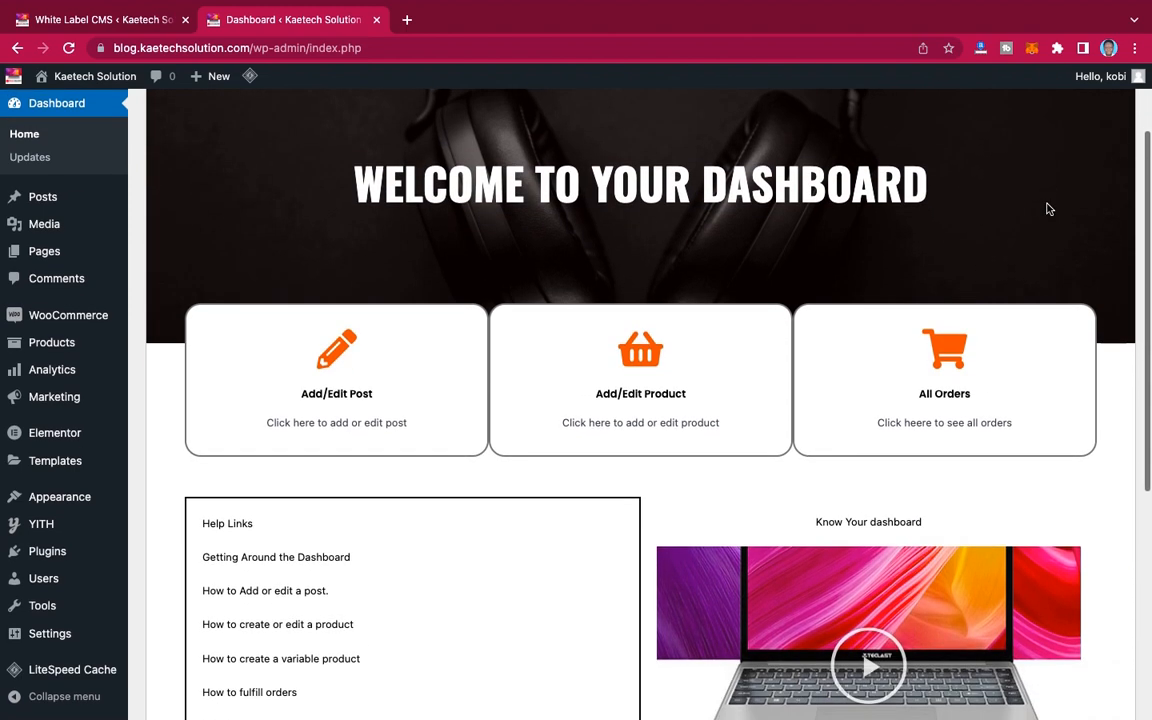
scroll(1047, 209, "up", 1)
scroll(1047, 208, "up", 1)
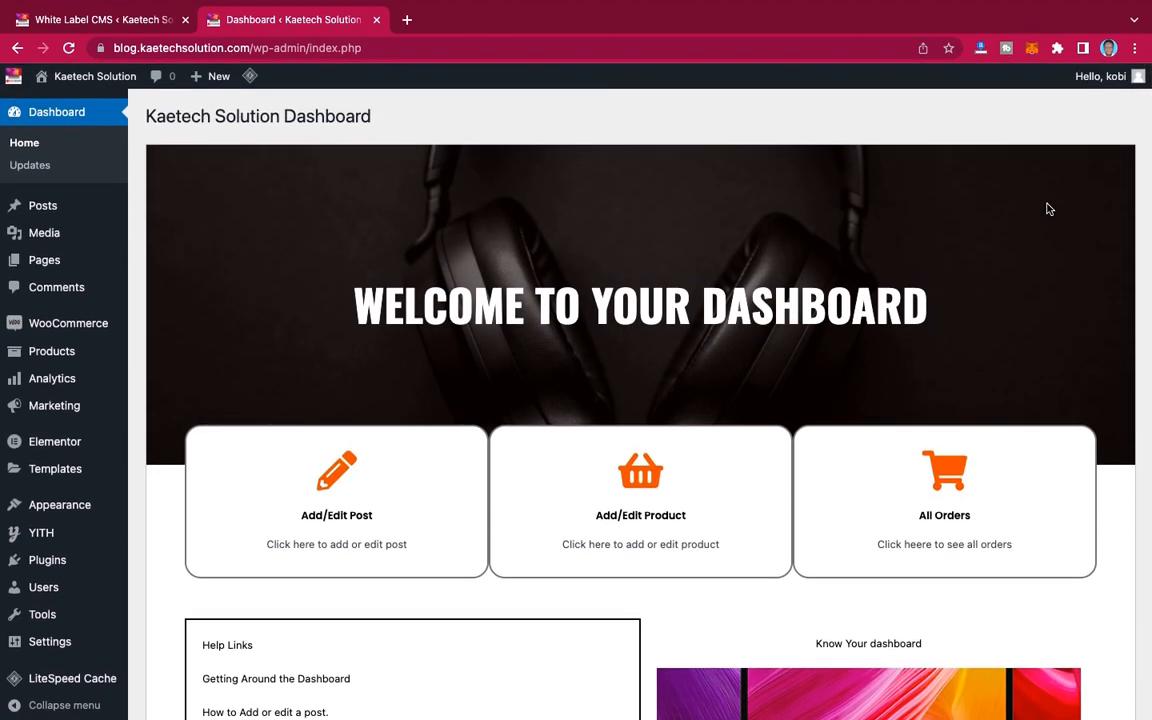
scroll(1048, 209, "down", 6)
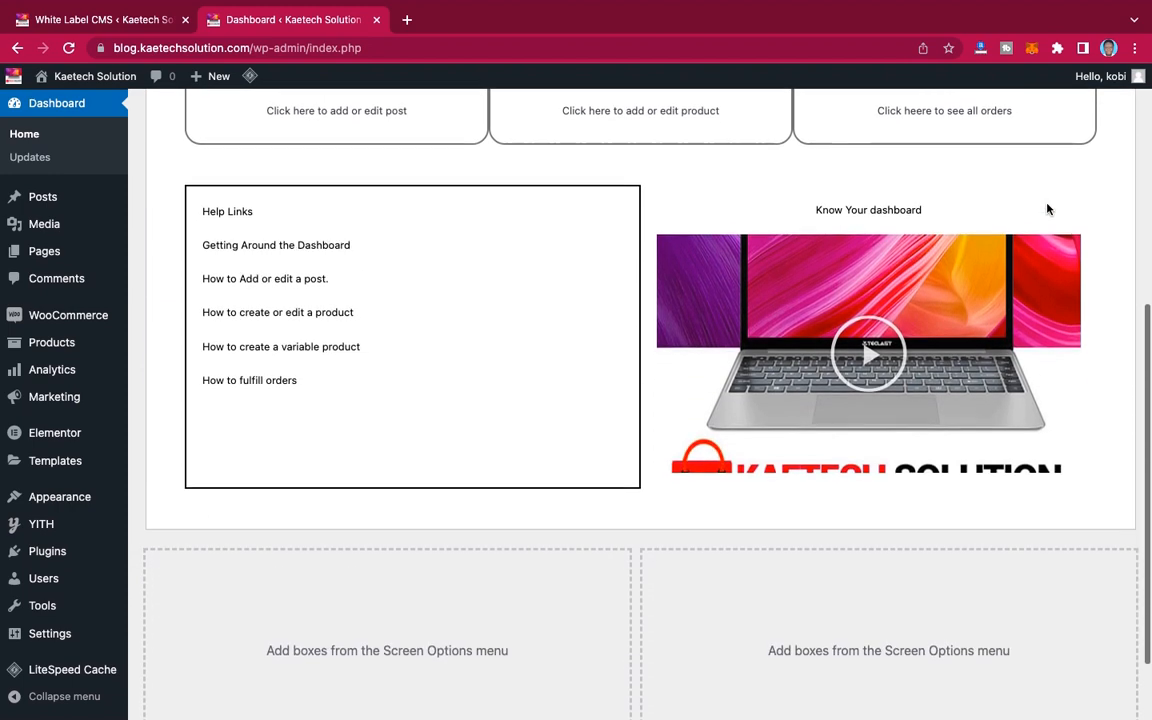
scroll(1047, 209, "up", 3)
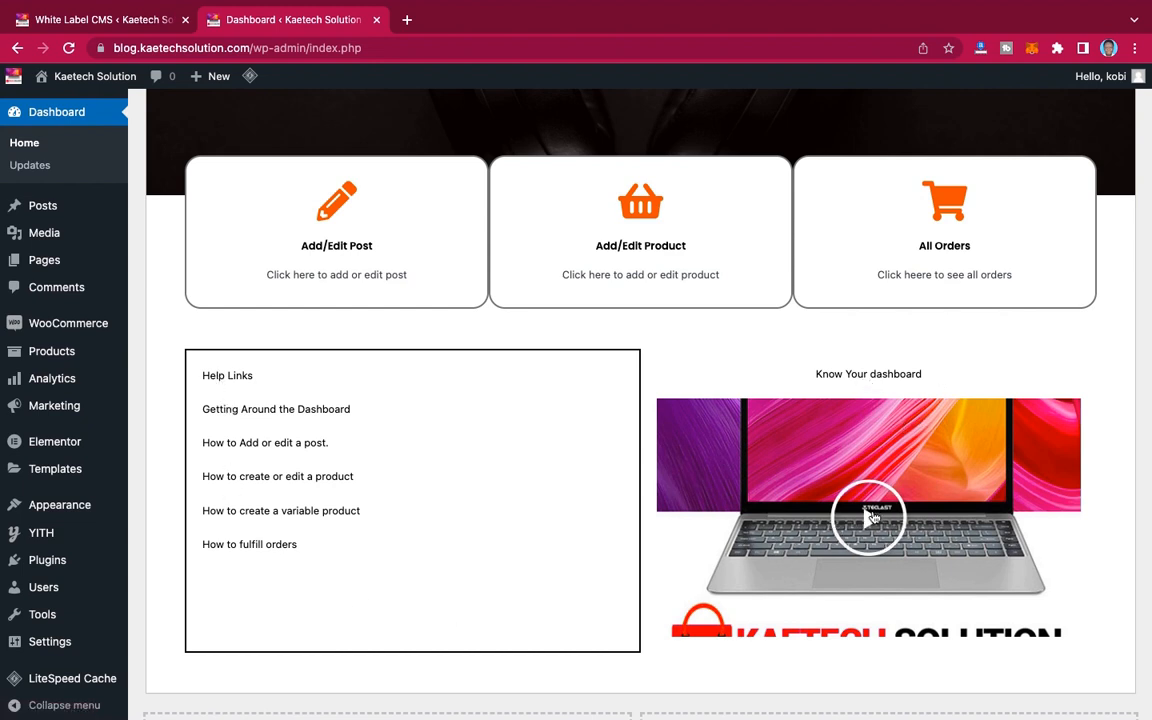
Step: Test the video below "Know Your dashboard" by starting its playback and pausing it
left_click(954, 512)
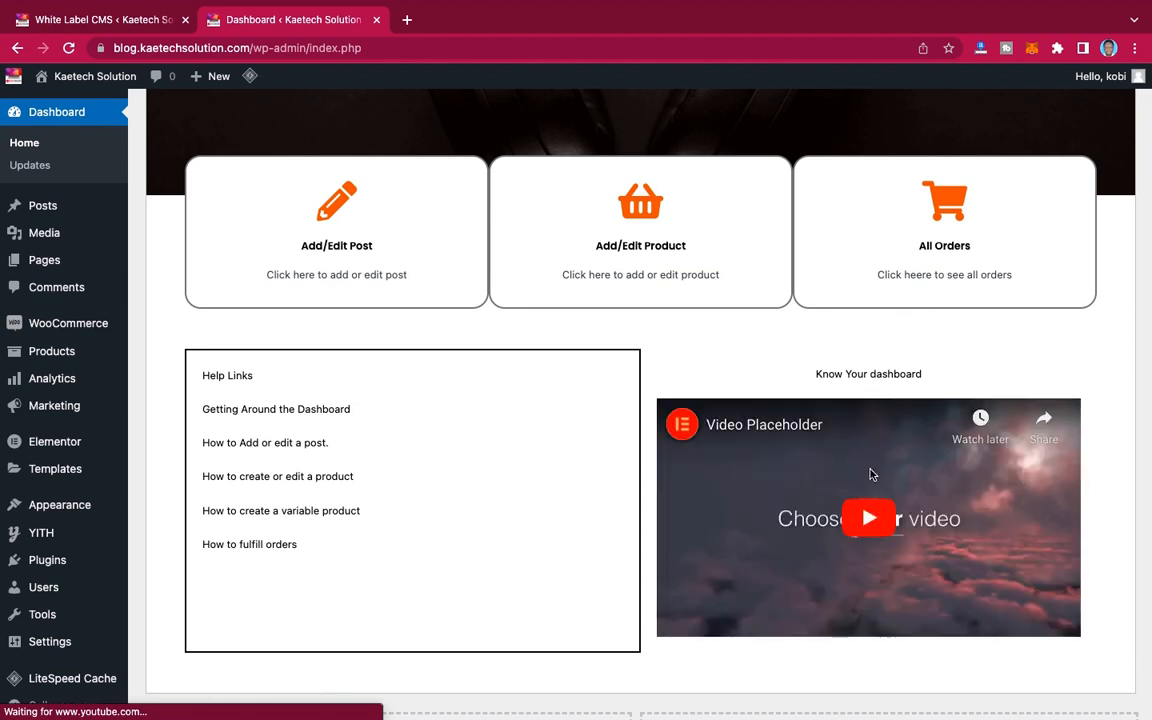
left_click(856, 527)
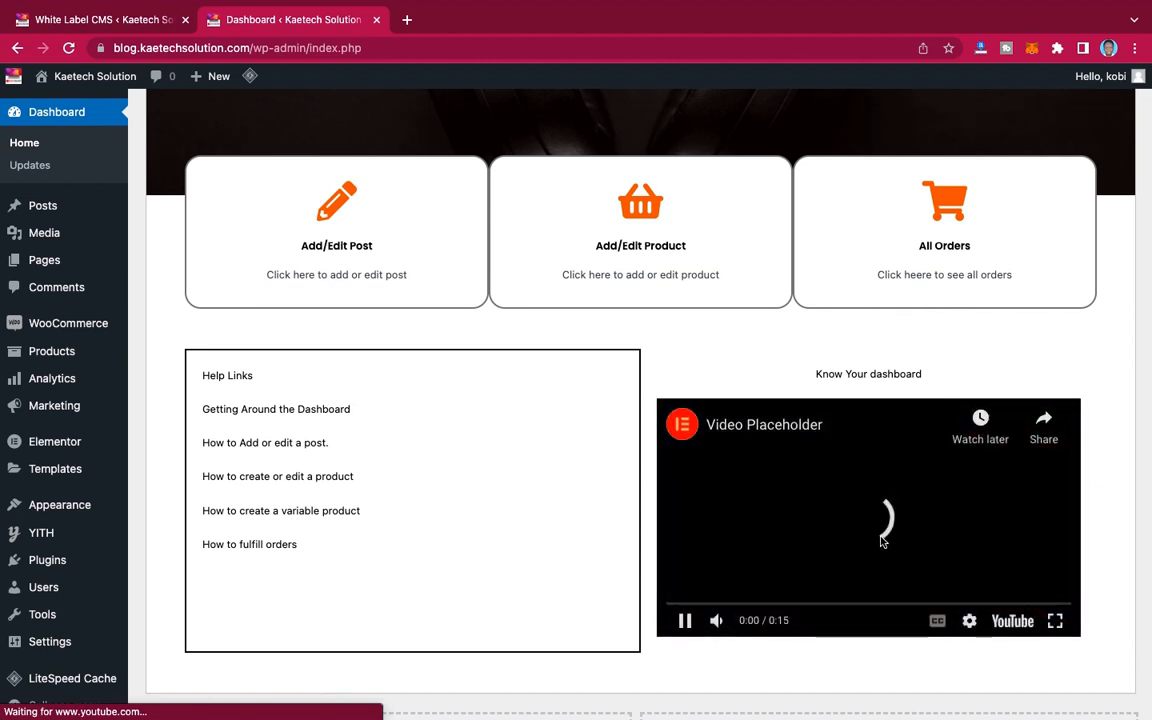
left_click(685, 621)
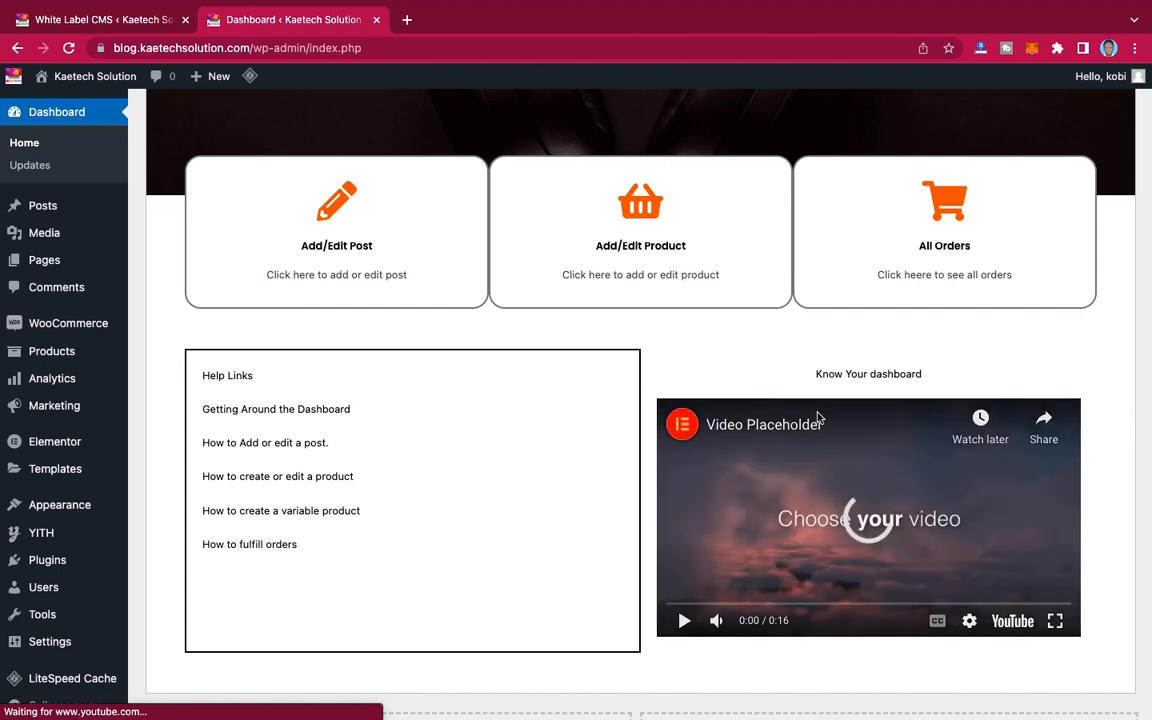
Step: Check the full dashboard page once more, from its title down to the empty box areas below the welcome panel
scroll(819, 418, "up", 1)
scroll(817, 418, "up", 5)
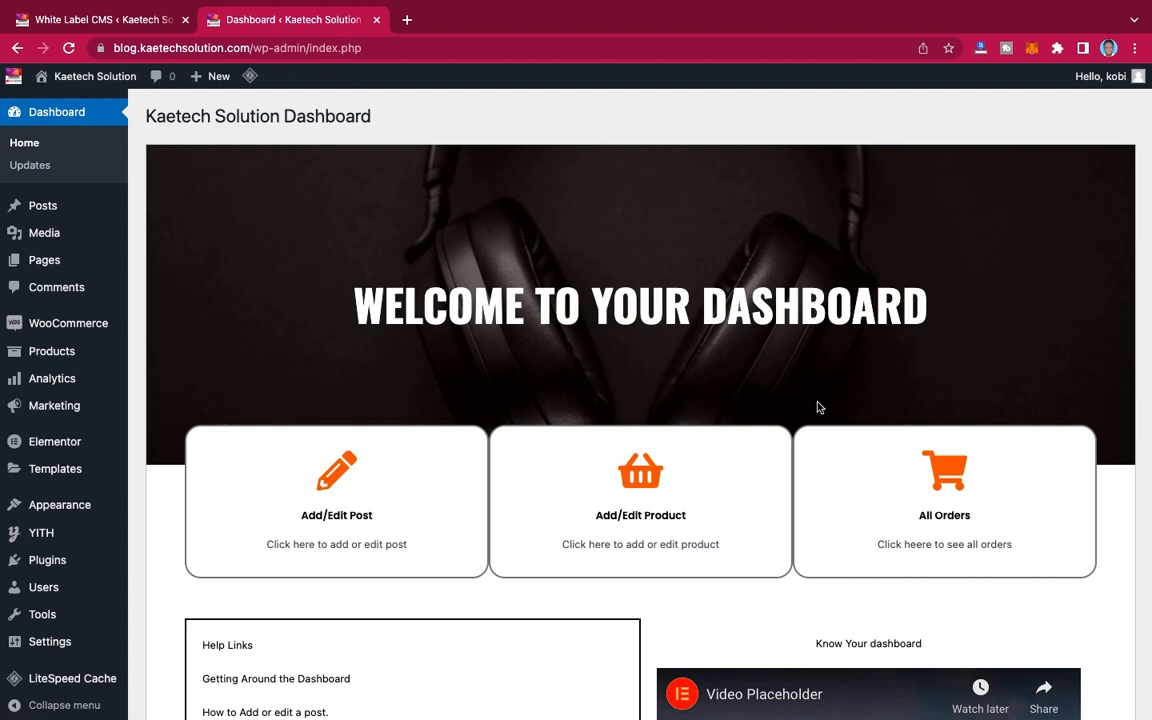
scroll(817, 407, "down", 5)
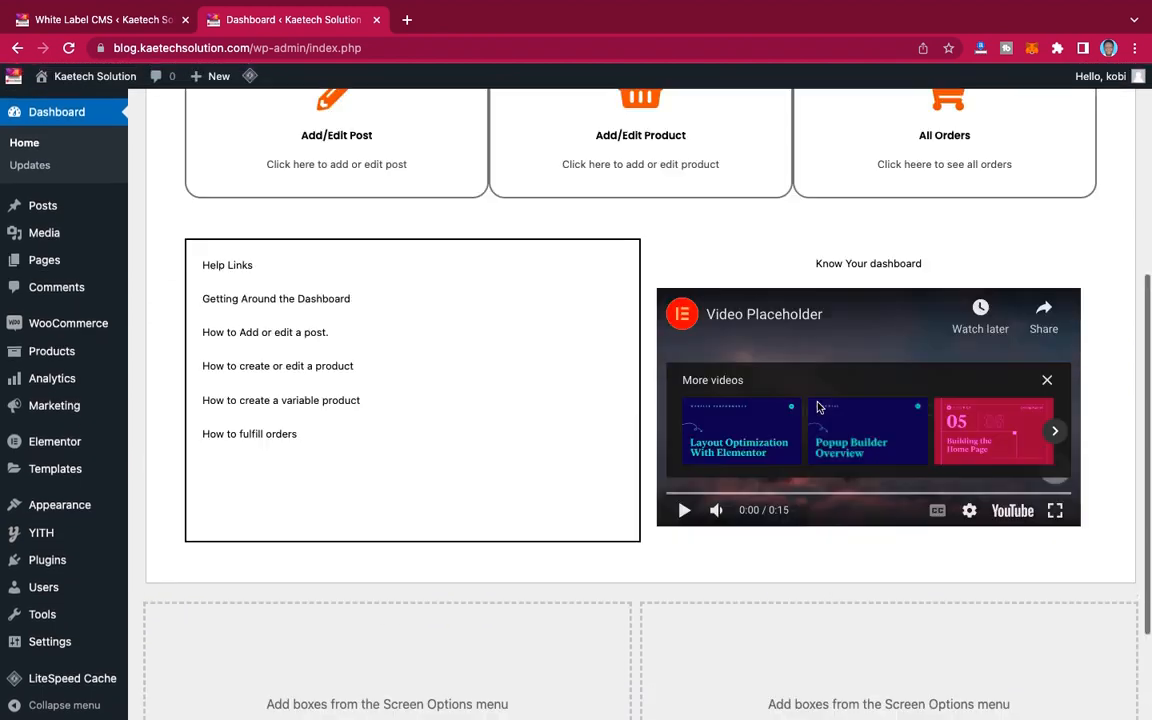
scroll(817, 407, "up", 4)
scroll(817, 407, "down", 6)
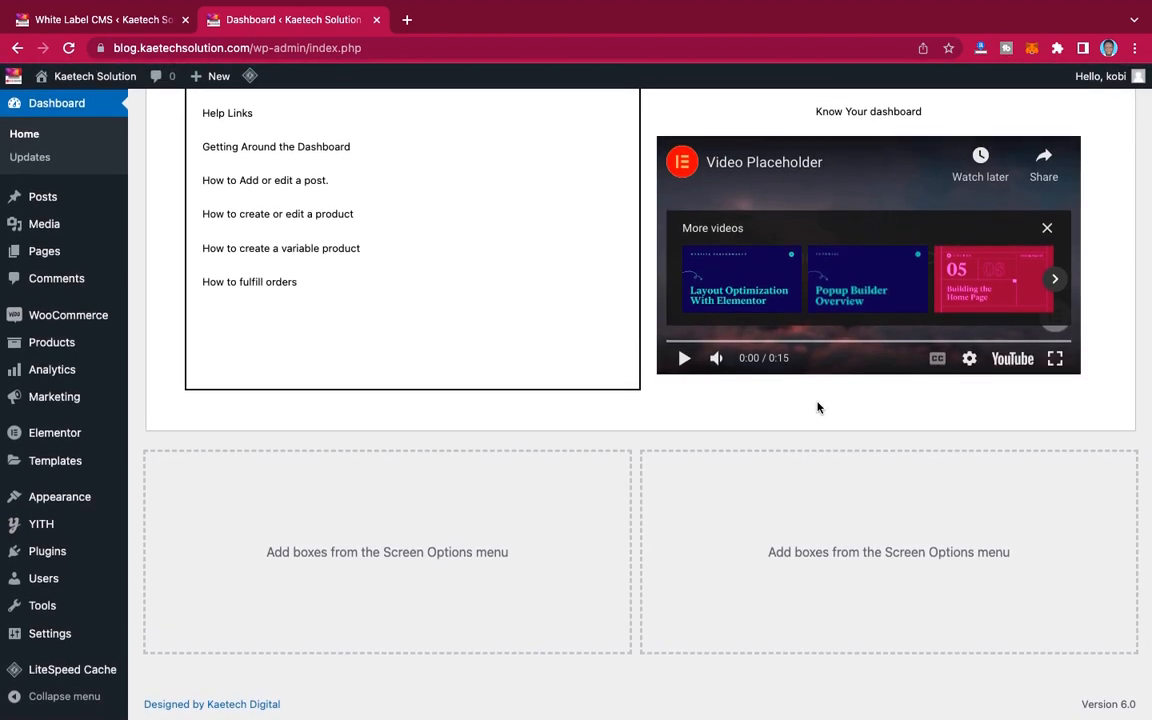
scroll(817, 407, "up", 7)
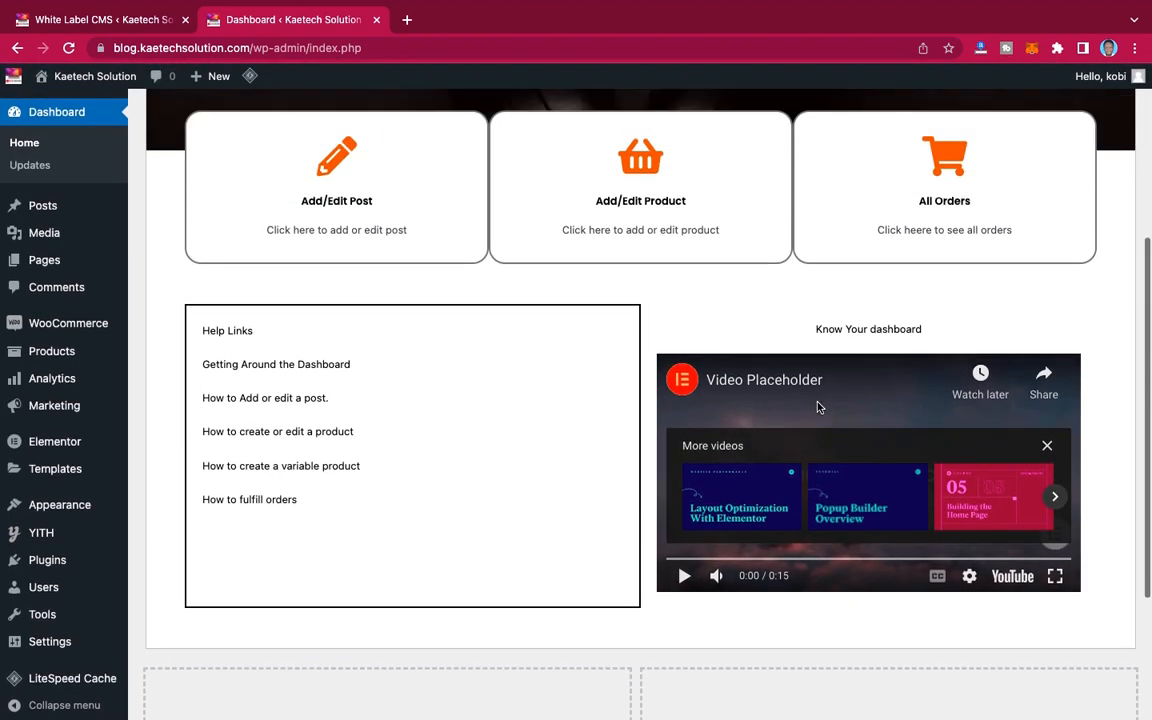